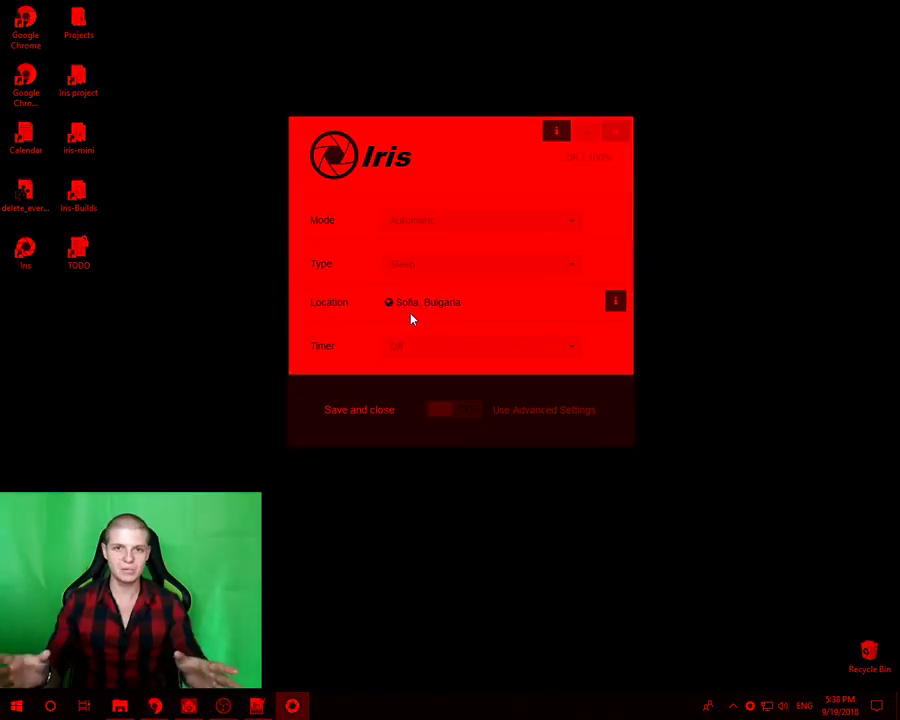
- Preview the Biohacker filter preset, then switch the filter type back to Health
click(414, 263)
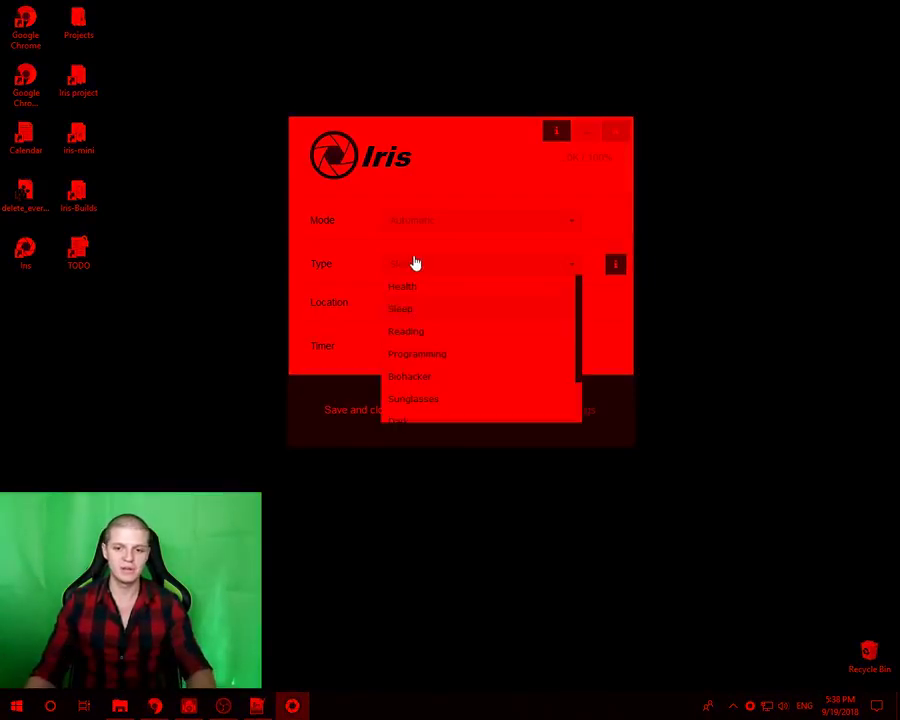
click(412, 377)
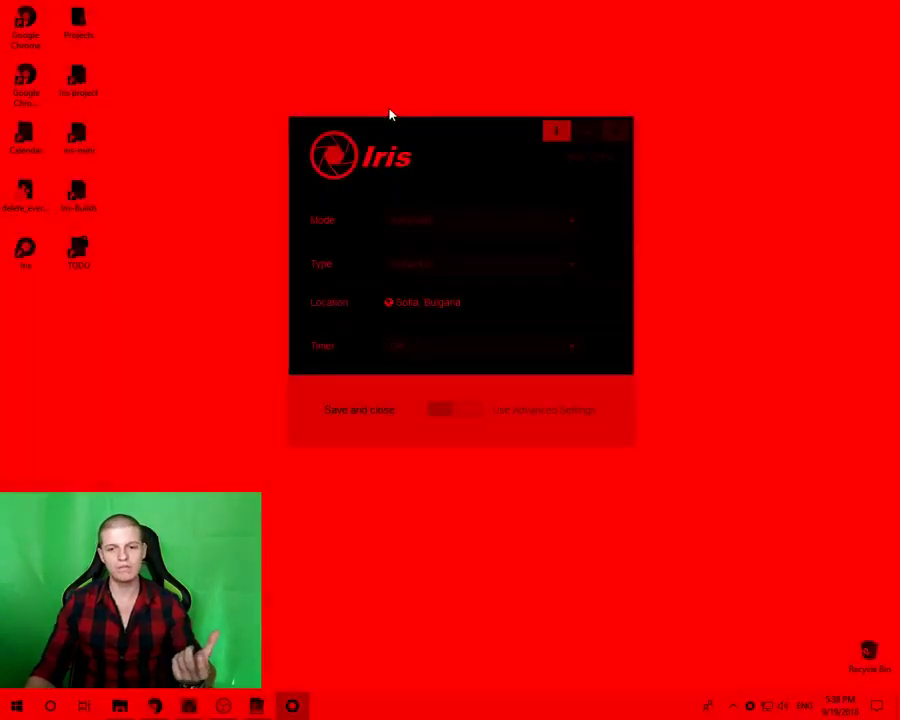
drag(436, 136, 410, 159)
click(382, 298)
click(383, 312)
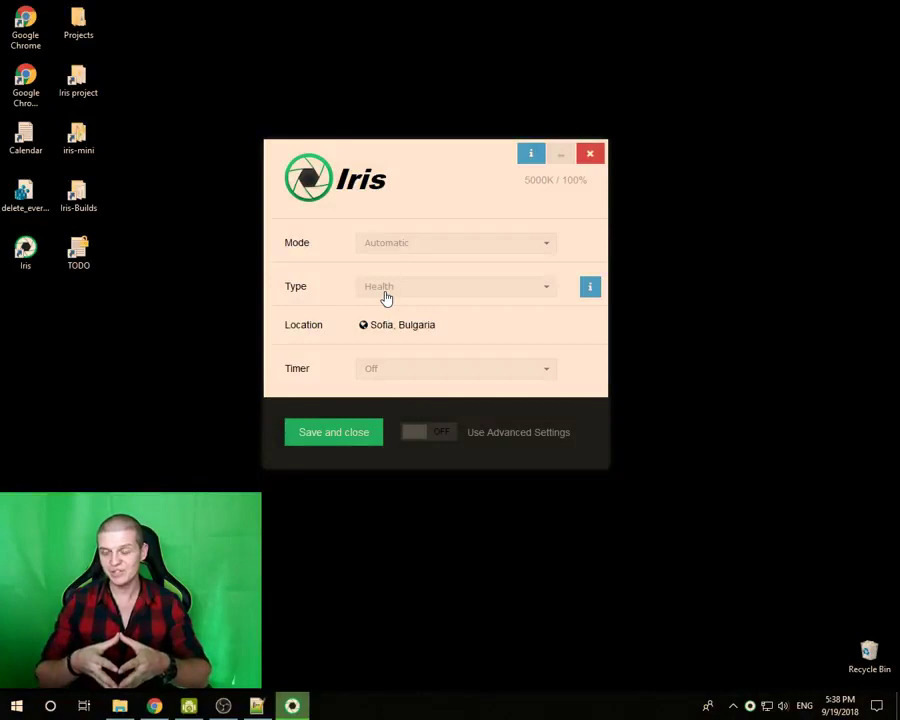
- Keep Mode on Automatic, preview the Sleep preset, and return the type to Health
click(386, 254)
click(370, 289)
click(372, 291)
click(375, 333)
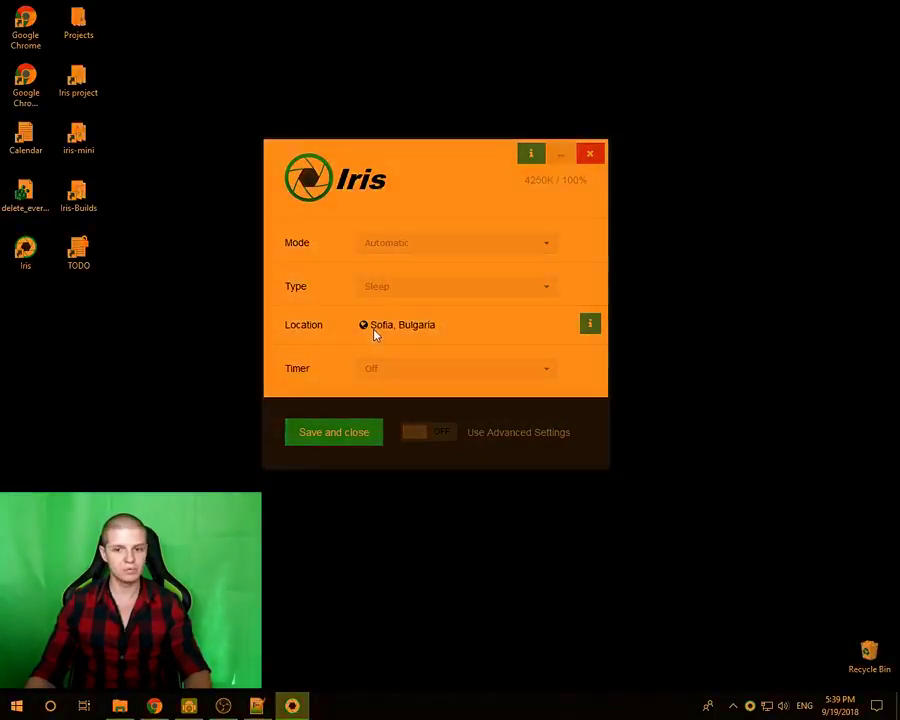
click(378, 294)
click(376, 309)
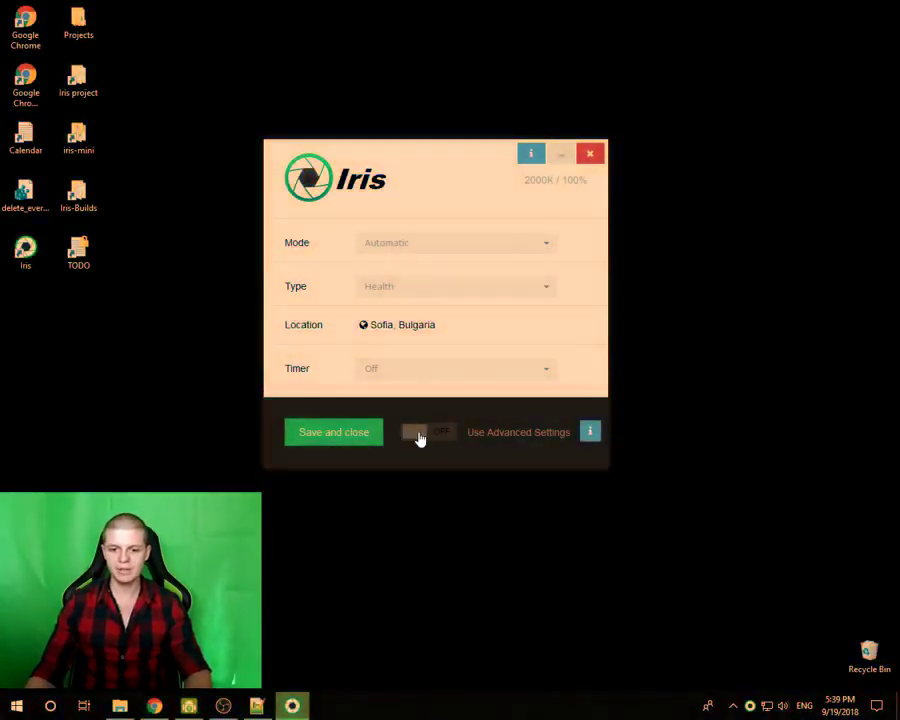
- Turn on Advanced Settings and lower Blue light Day Light from 77 to 44
click(420, 435)
scroll(372, 311, up, 8)
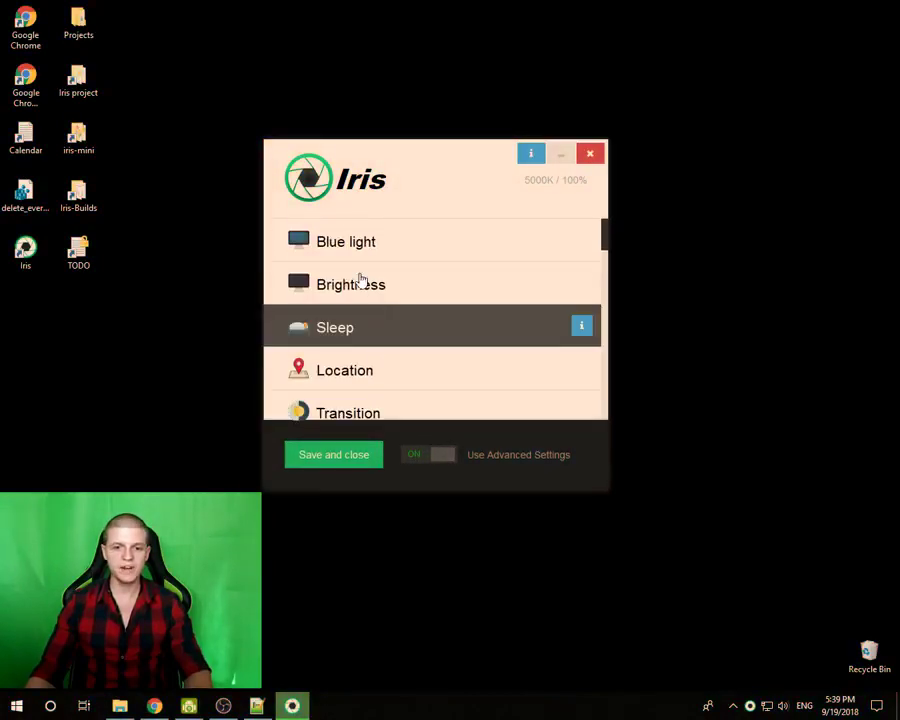
click(354, 247)
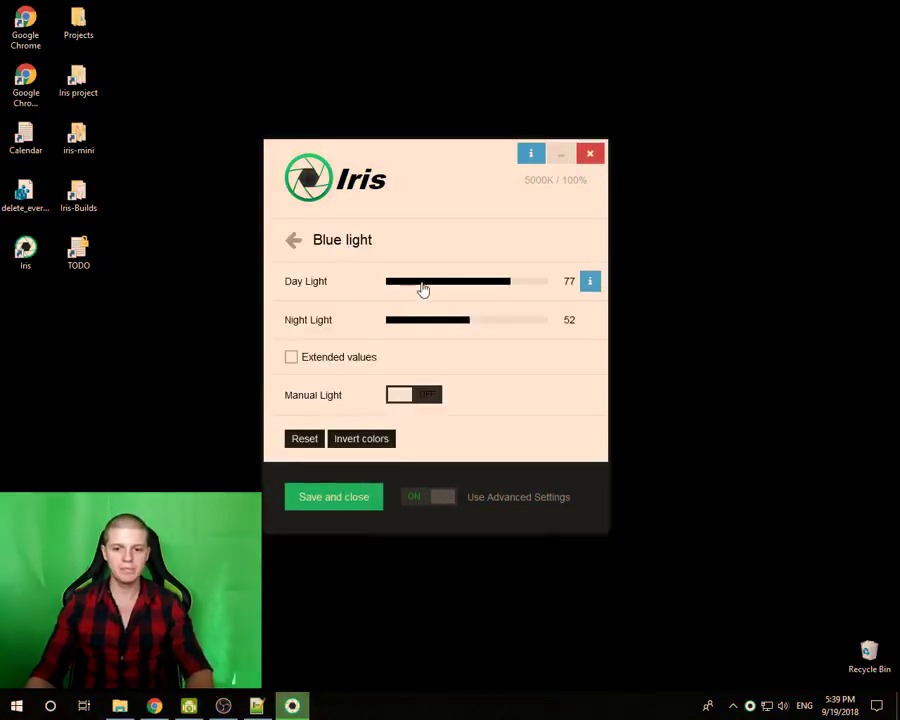
drag(482, 291, 457, 291)
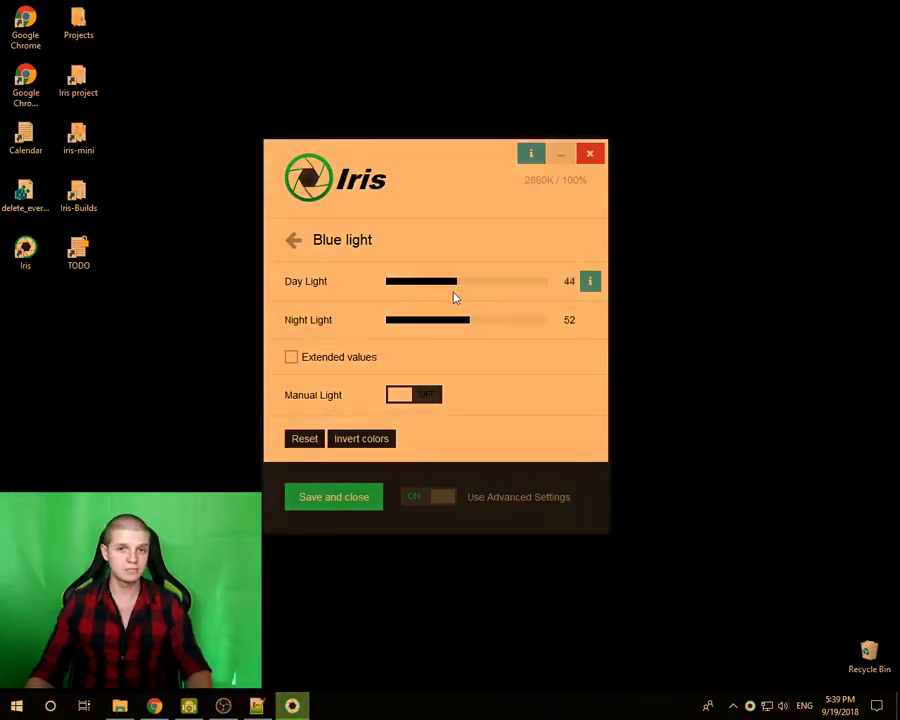
- With manual light control on, try Night Light values from 0 to 26, then switch manual off
click(417, 322)
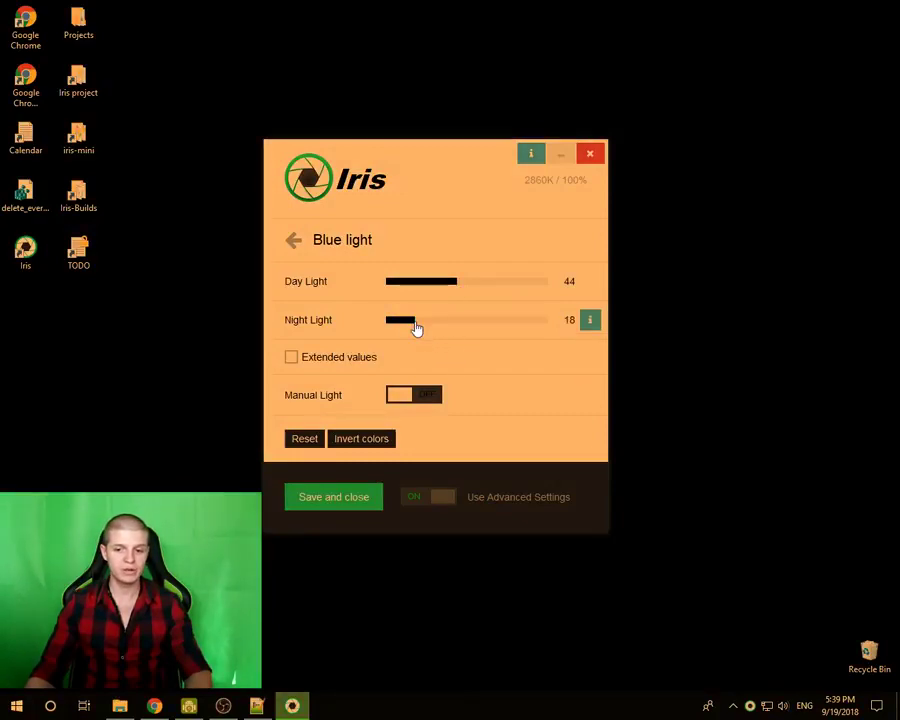
click(396, 396)
drag(414, 296, 430, 286)
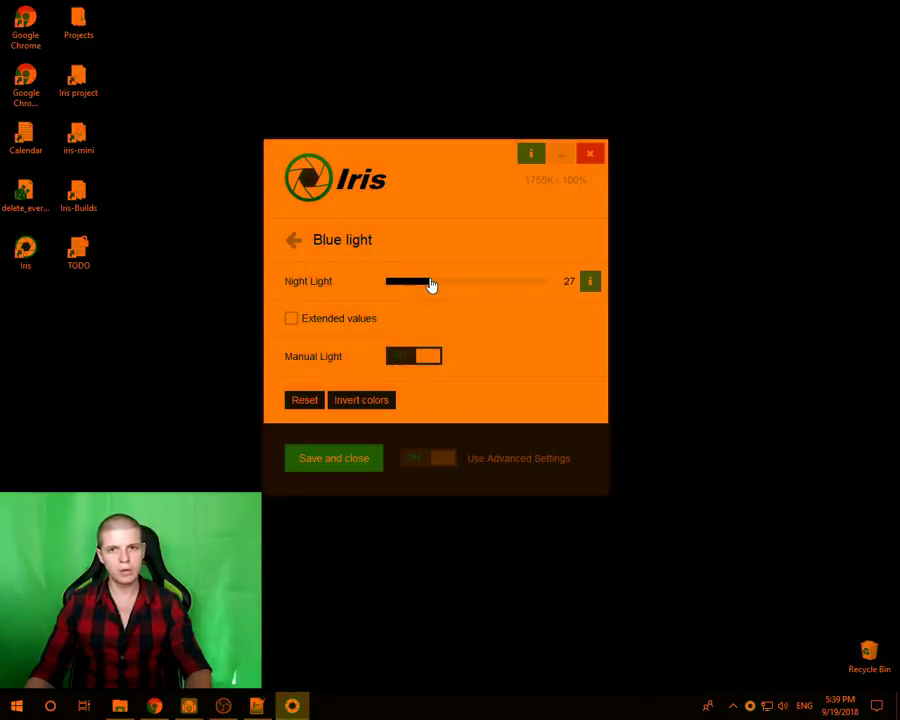
drag(430, 286, 426, 289)
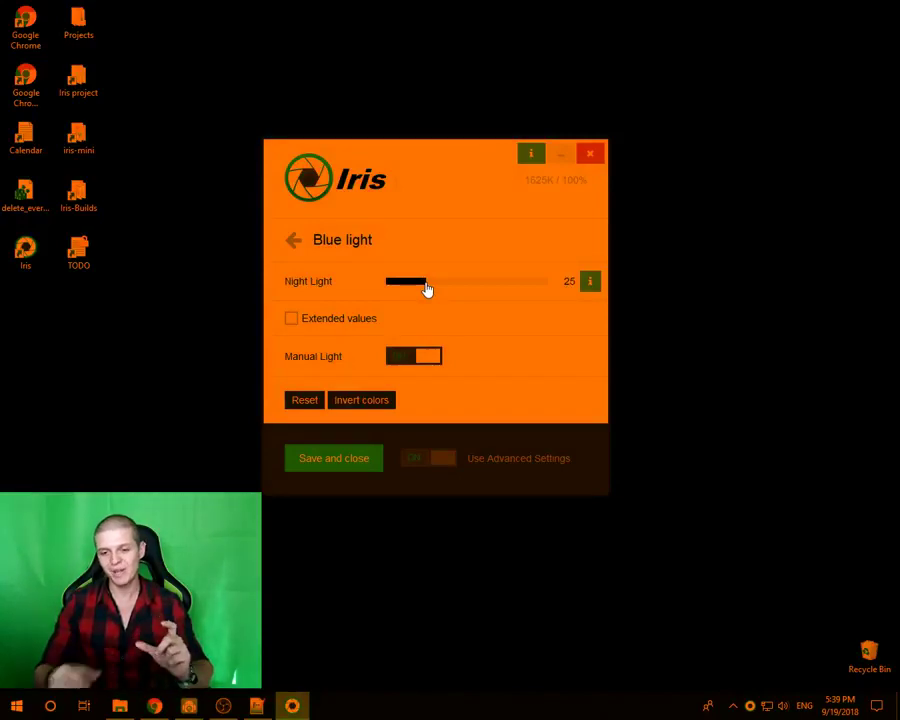
drag(425, 284, 359, 285)
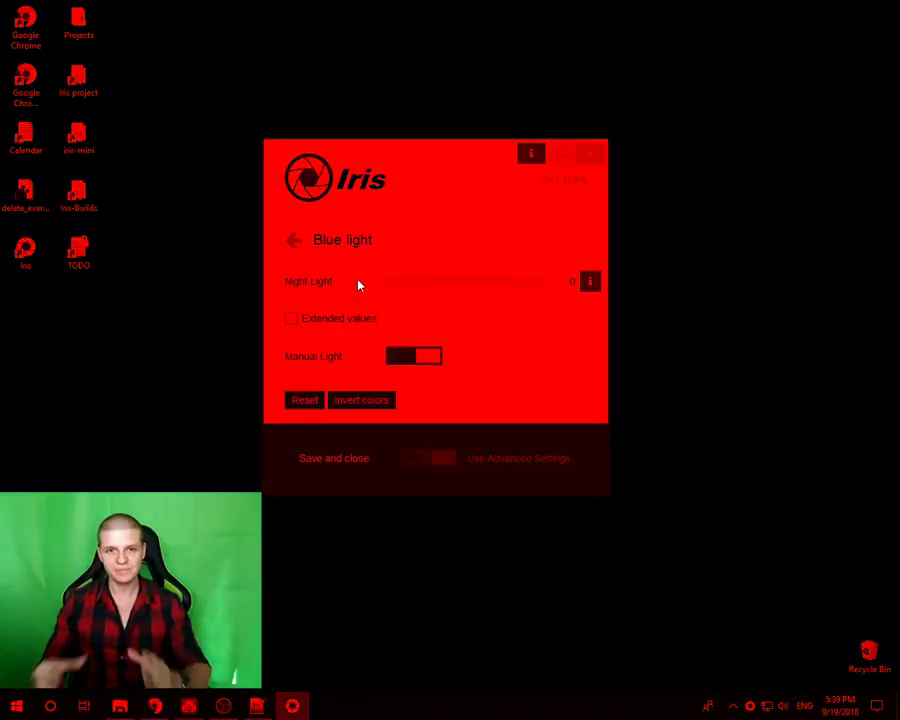
drag(398, 290, 430, 290)
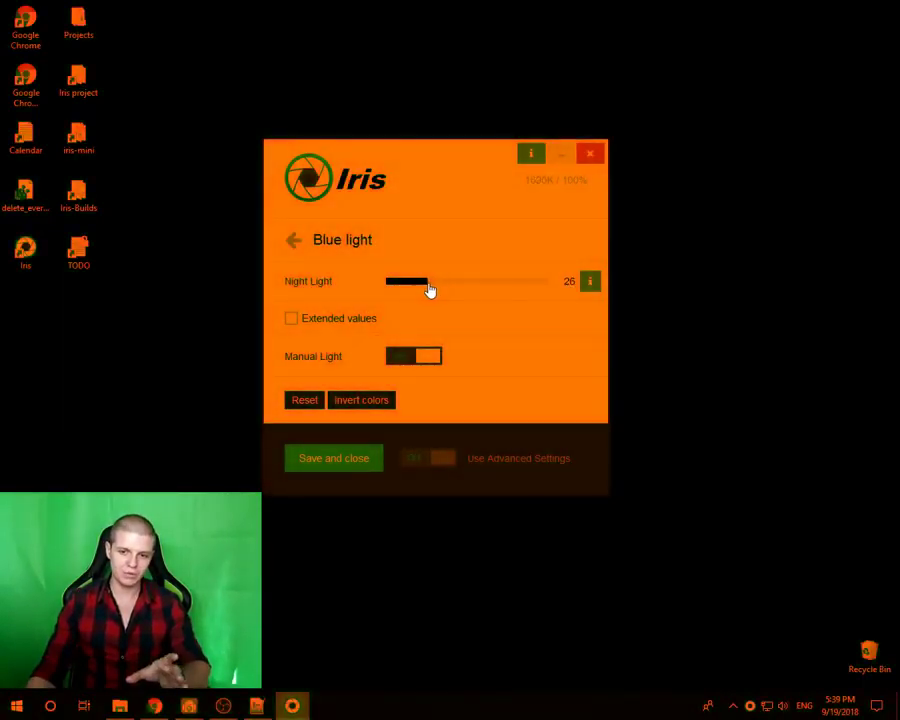
click(428, 358)
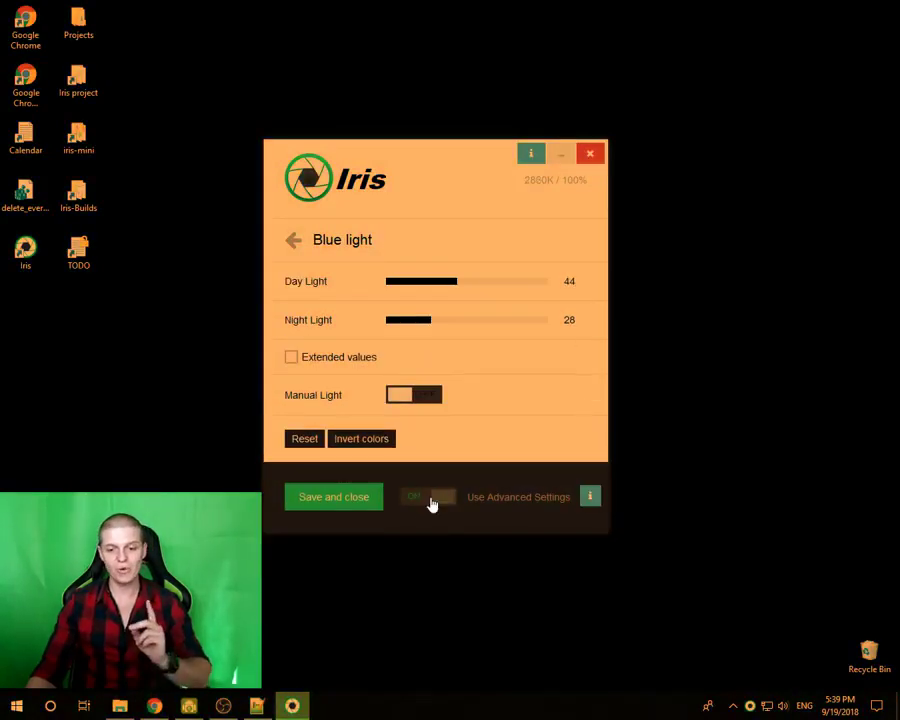
- Toggle Advanced Settings off and on keeping Health, then set Night Light to 37 with manual off
click(432, 500)
click(380, 290)
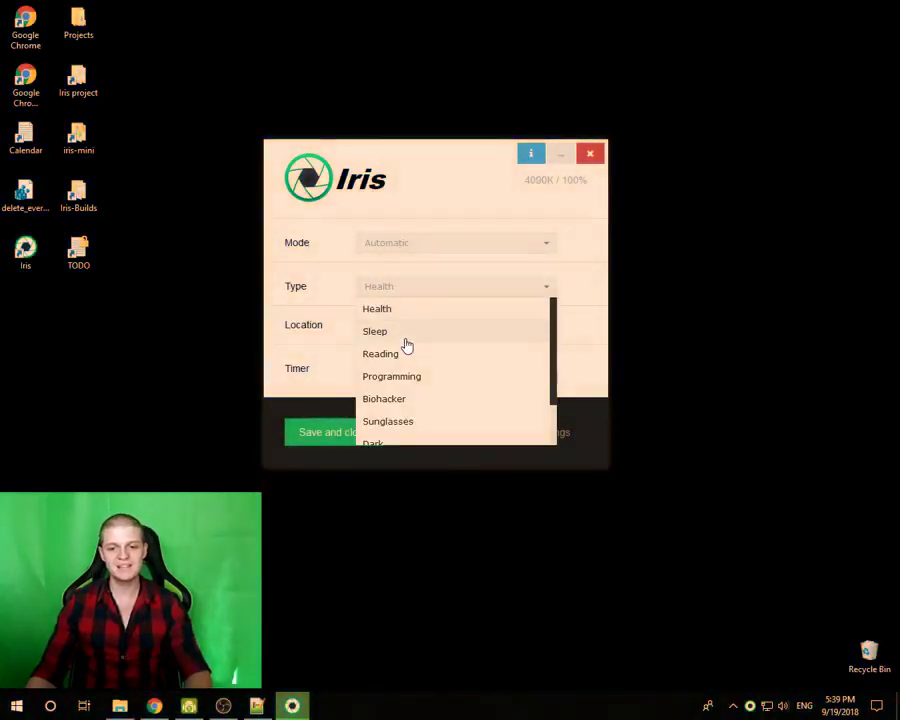
drag(421, 163, 424, 155)
click(446, 170)
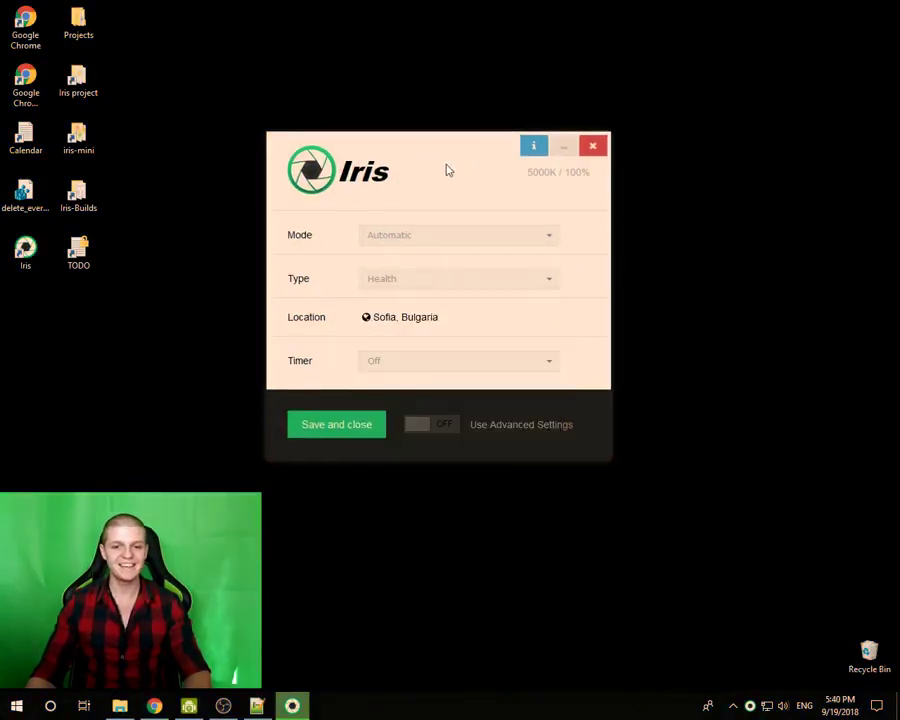
click(426, 424)
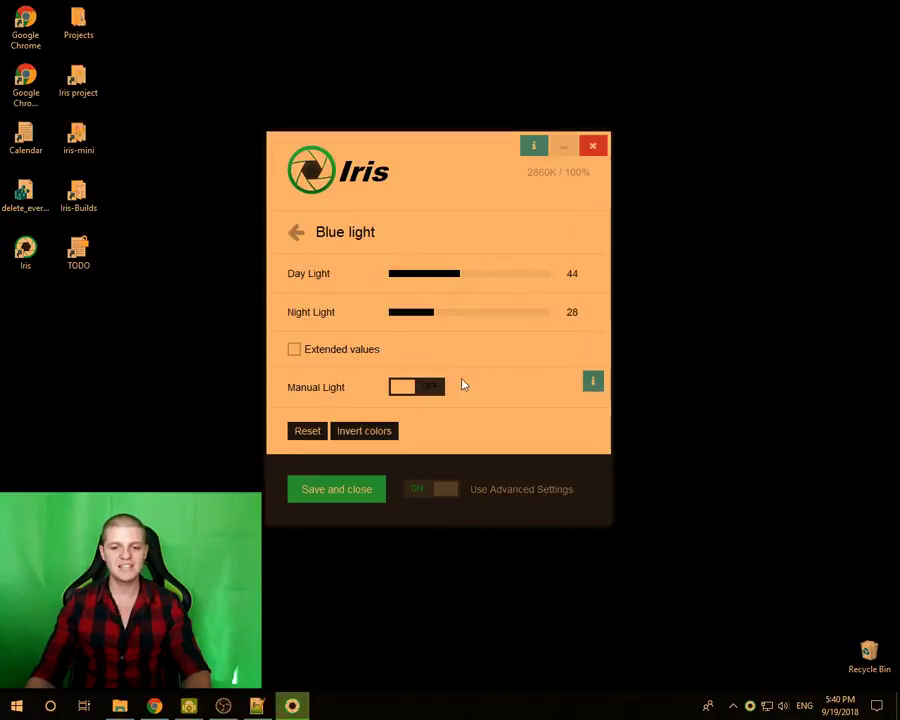
click(405, 389)
drag(454, 285, 449, 281)
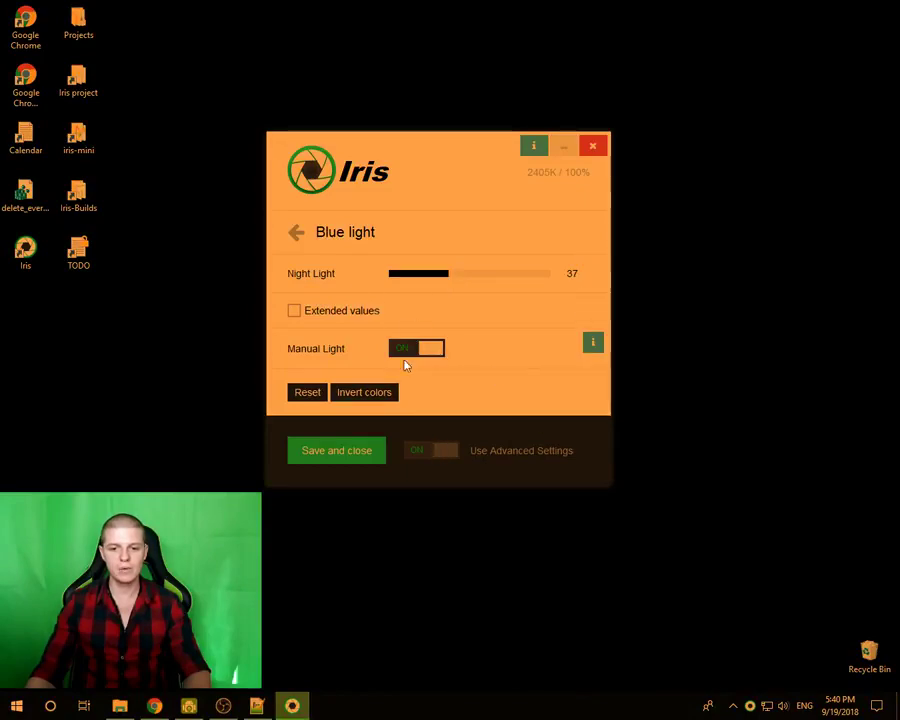
click(437, 349)
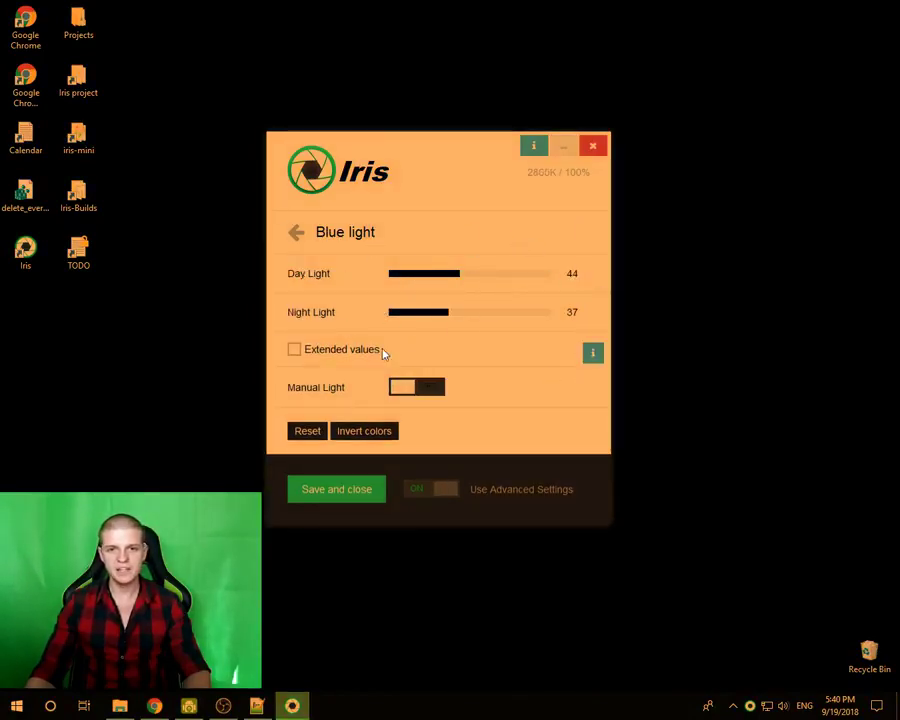
- Open the Sleep settings, toggle Sleep Light off and back on, and return to the categories list
click(298, 232)
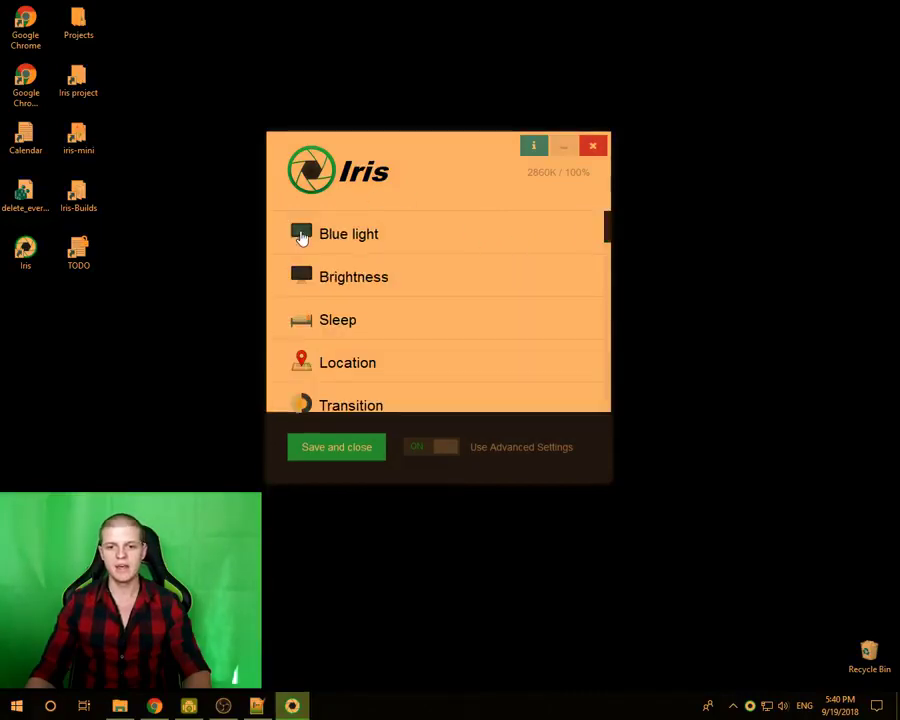
click(369, 318)
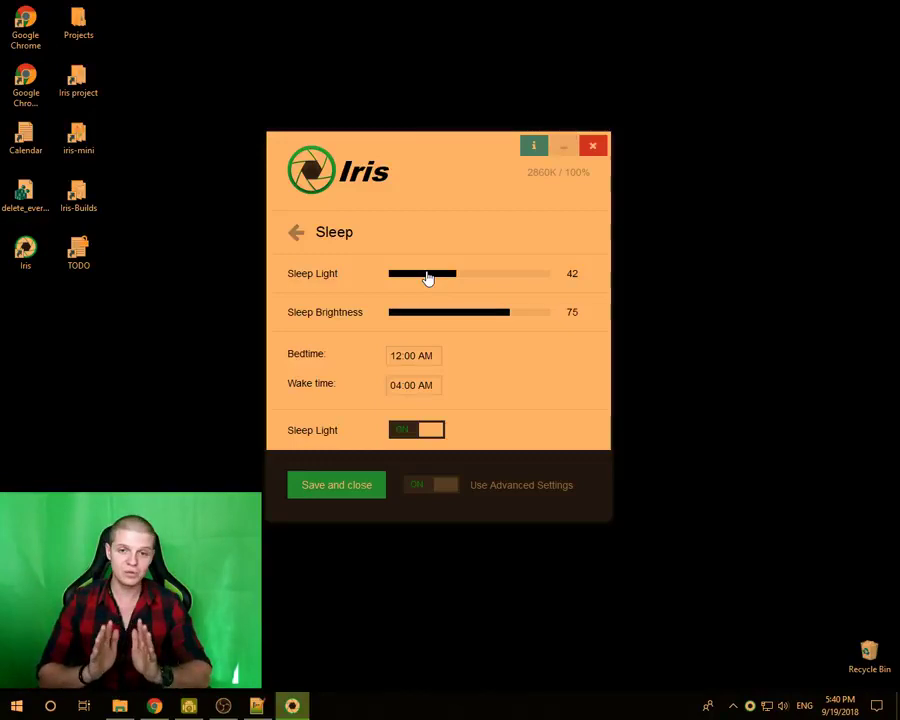
click(406, 434)
click(404, 436)
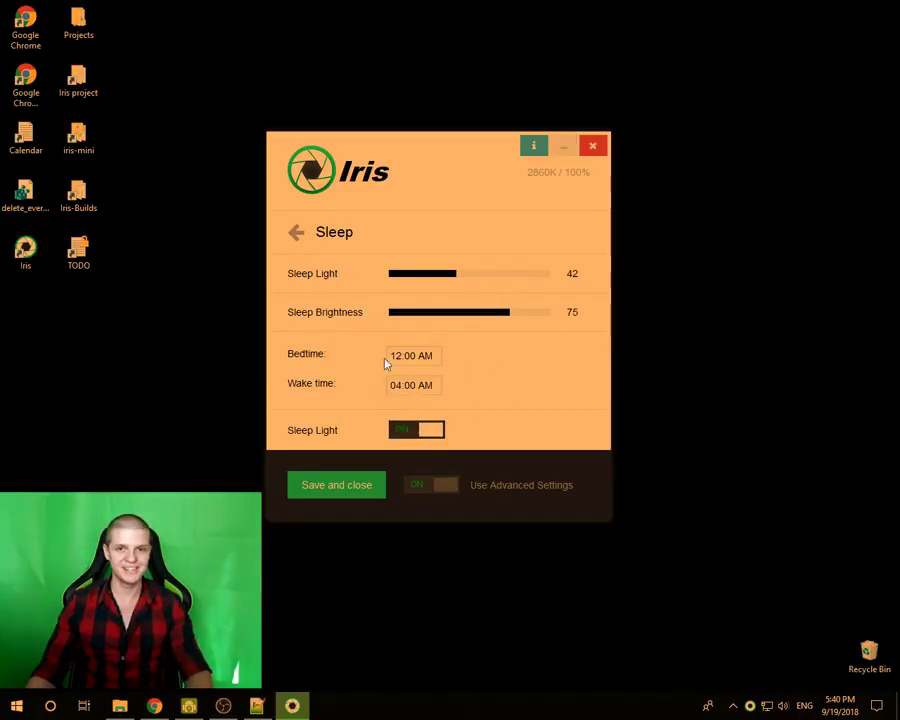
click(298, 234)
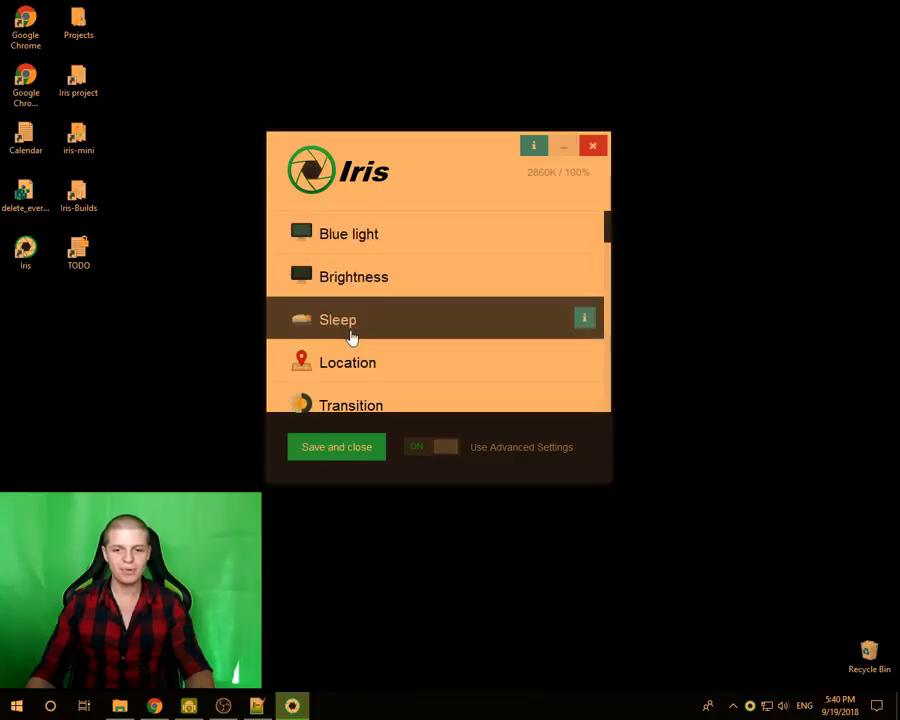
drag(412, 145, 396, 136)
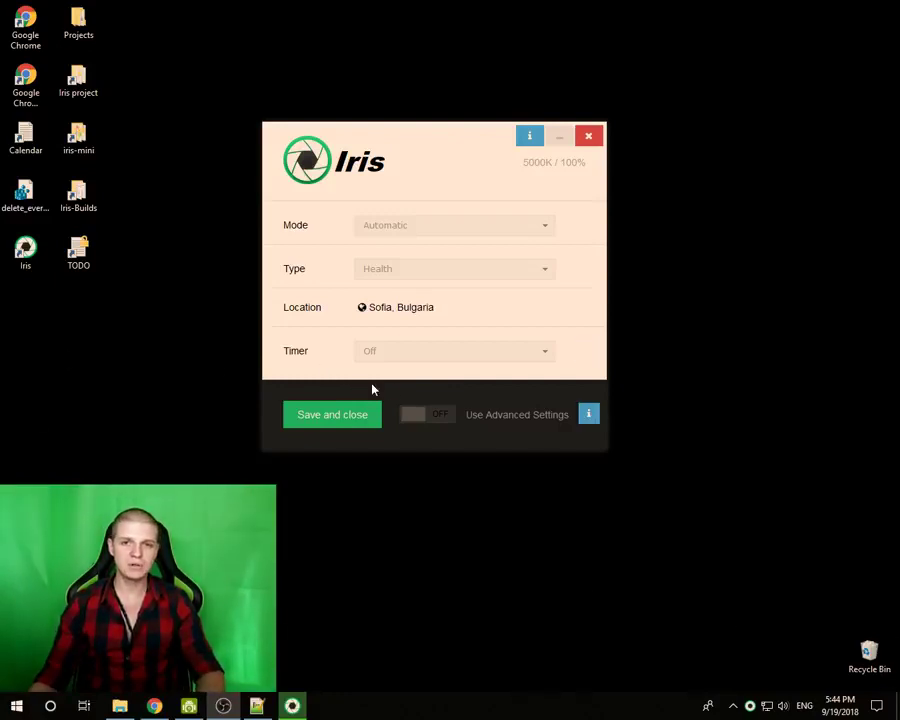
- Switch Mode to Manual and back to Automatic, then turn Use Advanced Settings on
click(388, 233)
click(381, 271)
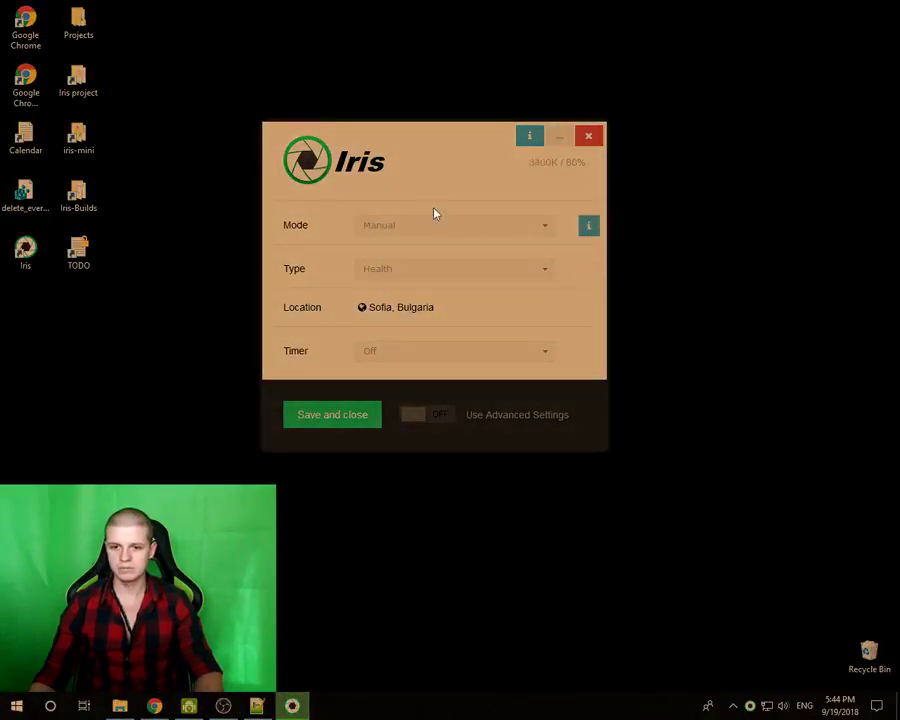
click(375, 233)
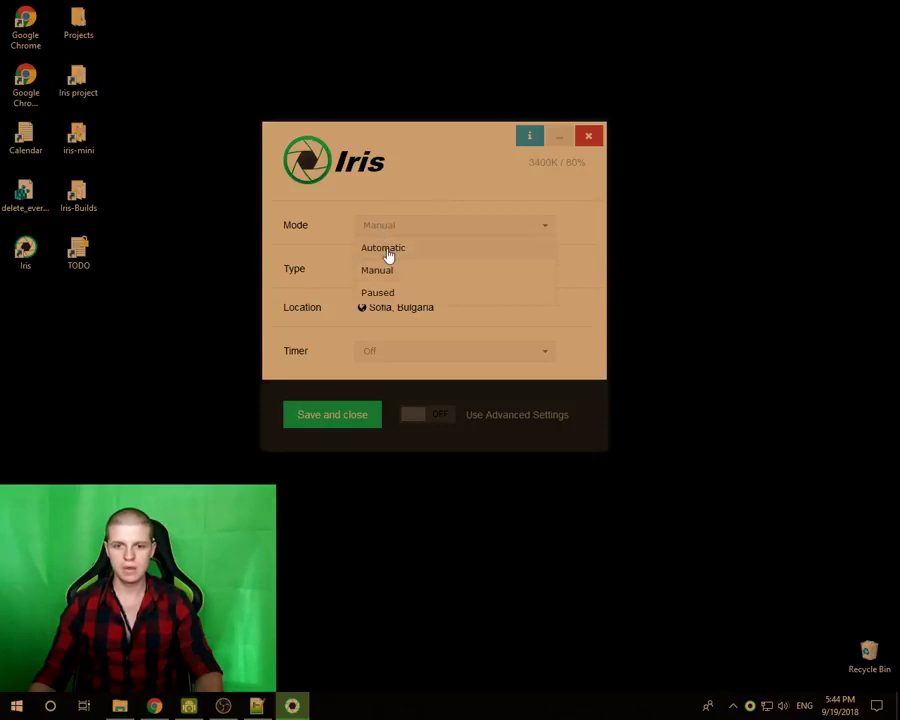
click(389, 252)
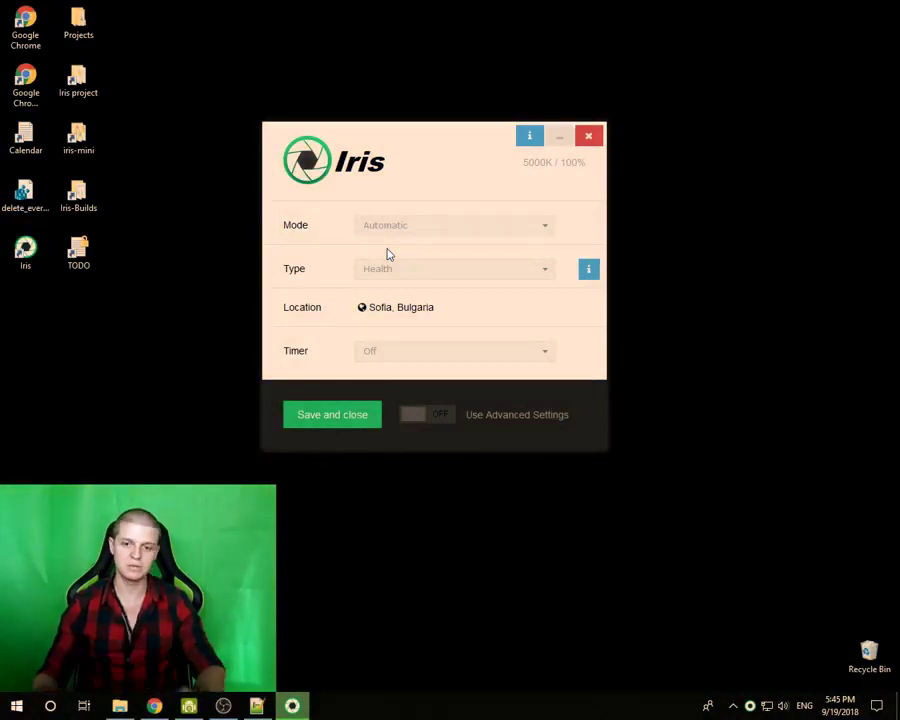
click(405, 415)
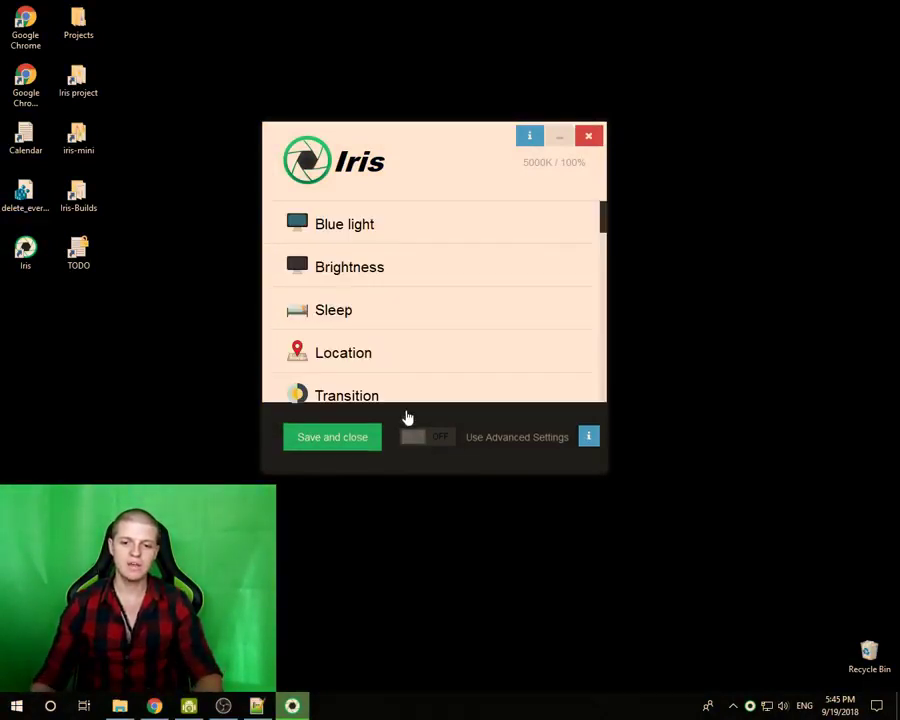
- In Brightness settings, test Day Brightness levels of 100, 77, 41 and down to 31
click(355, 269)
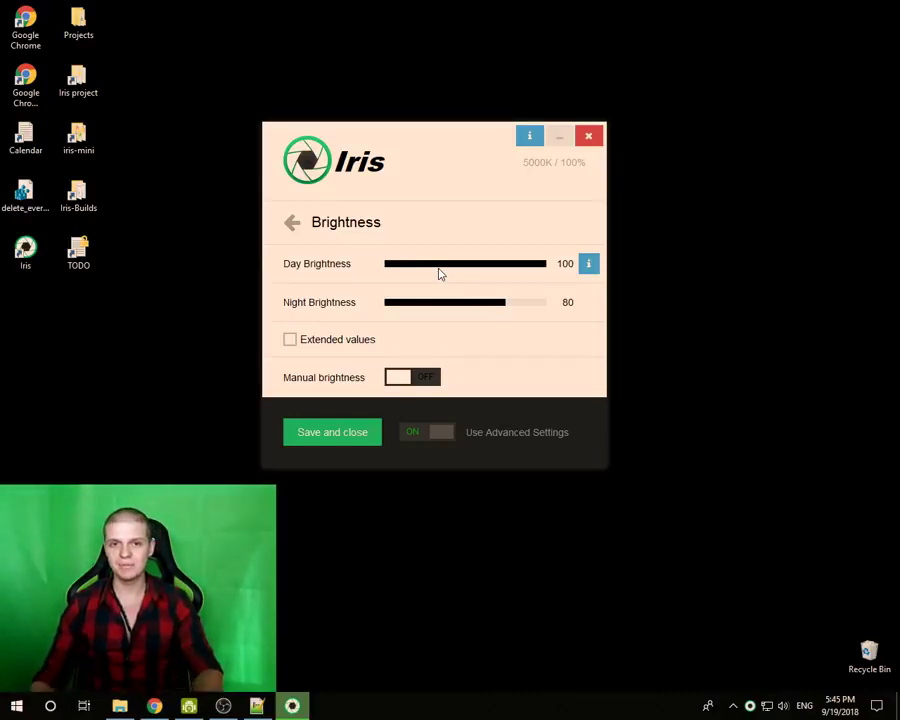
drag(440, 268, 566, 275)
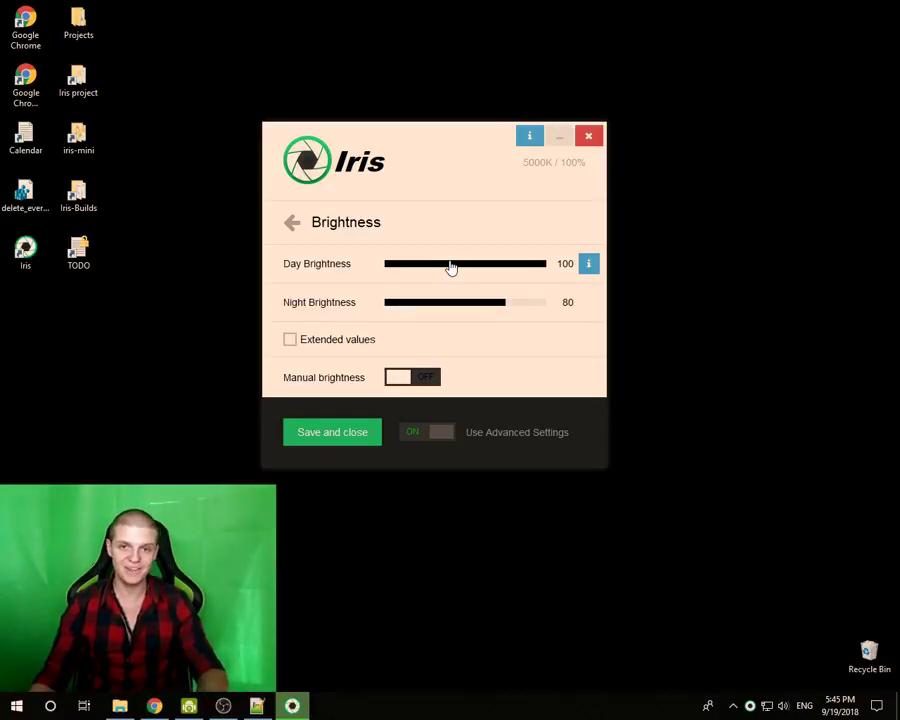
drag(450, 267, 562, 265)
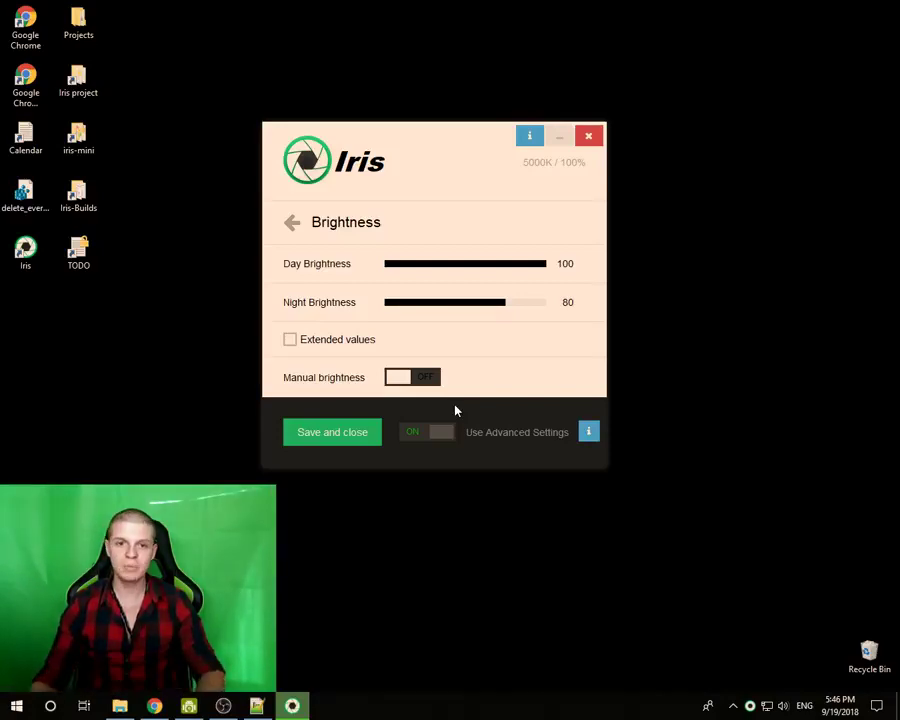
click(438, 267)
drag(459, 273, 576, 246)
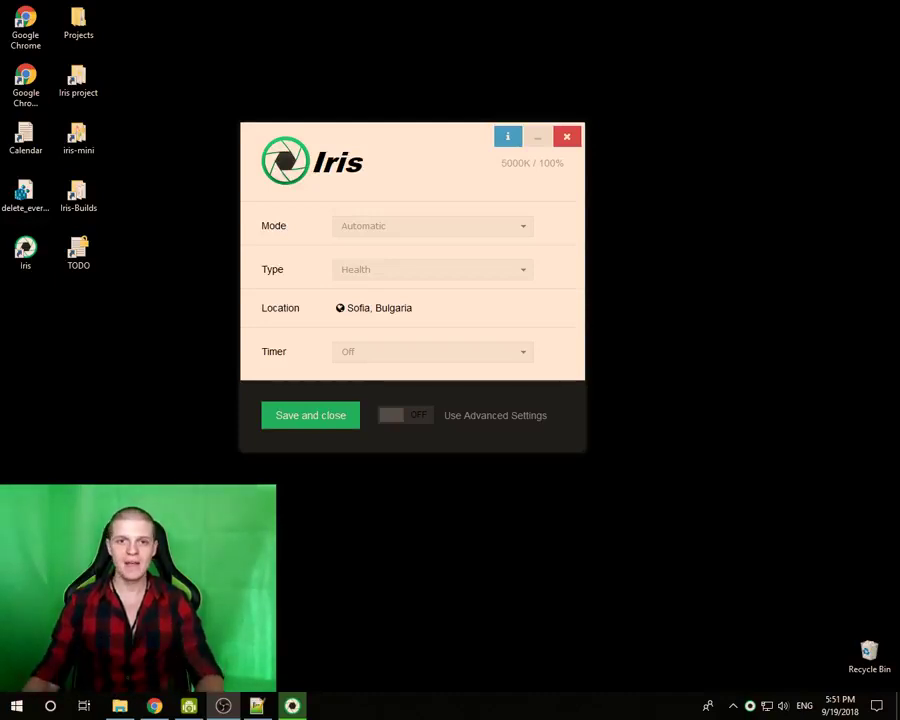
- Set the break timer to Normal, starting a 19 min 51 sec countdown to rest
mouse_move(331, 231)
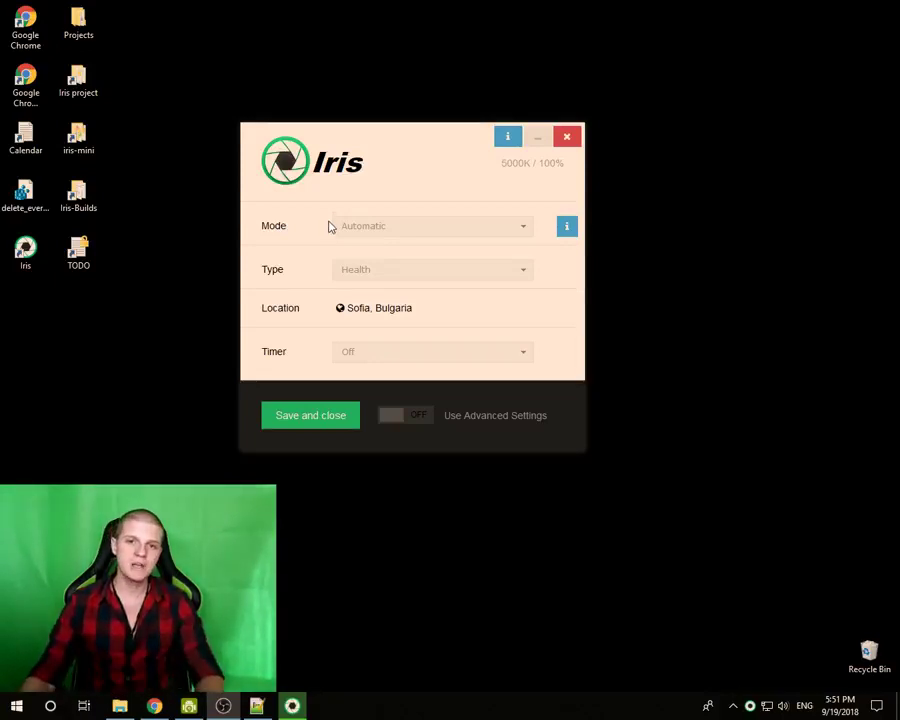
click(355, 360)
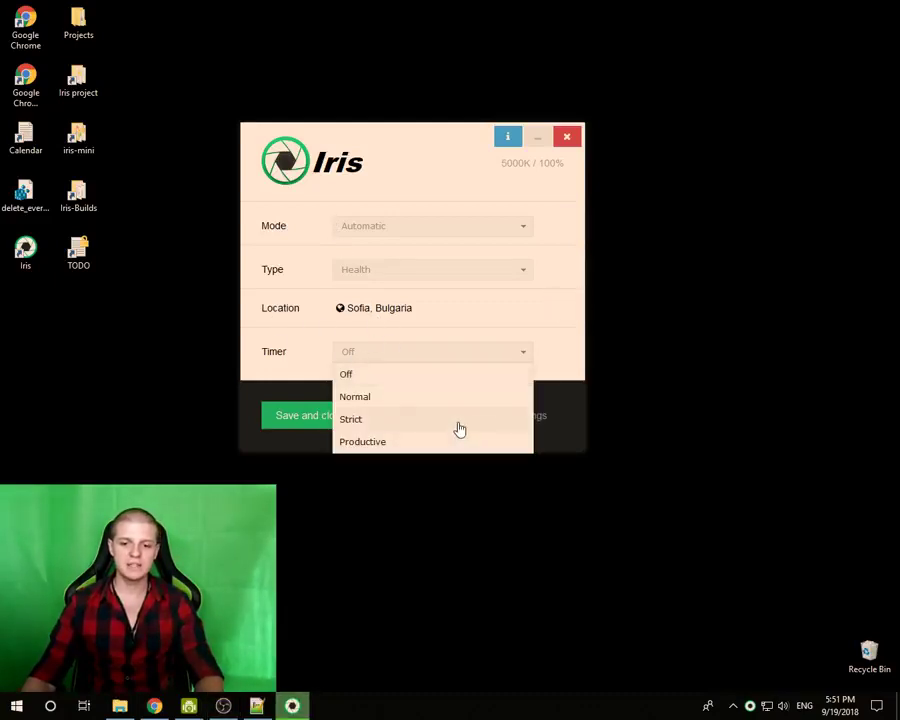
click(355, 397)
drag(398, 135, 368, 110)
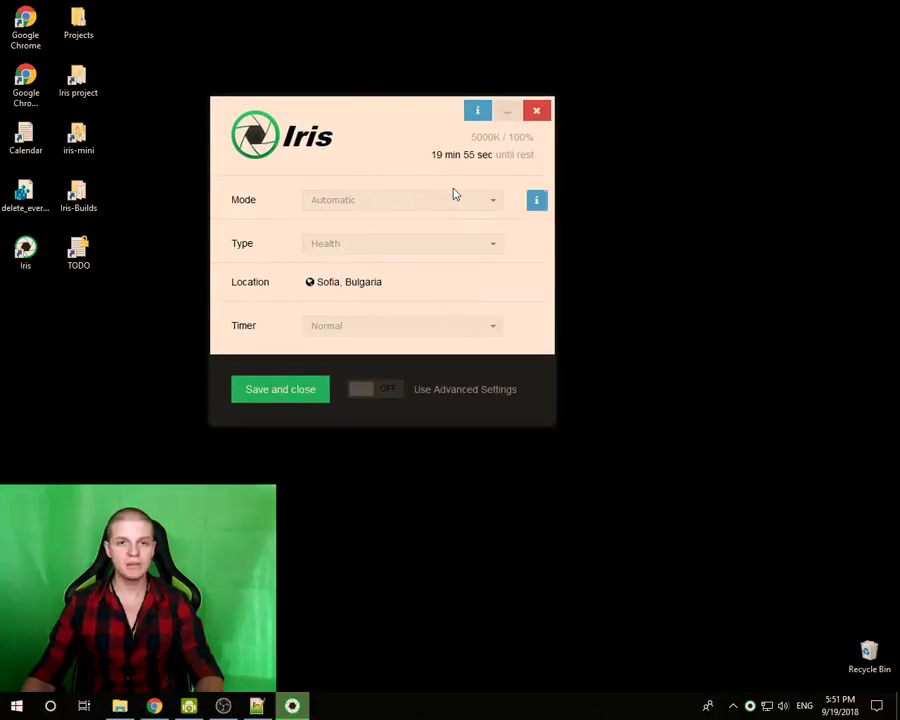
- Open the Timer settings and set the break interval to 20 min
click(361, 396)
scroll(312, 298, down, 10)
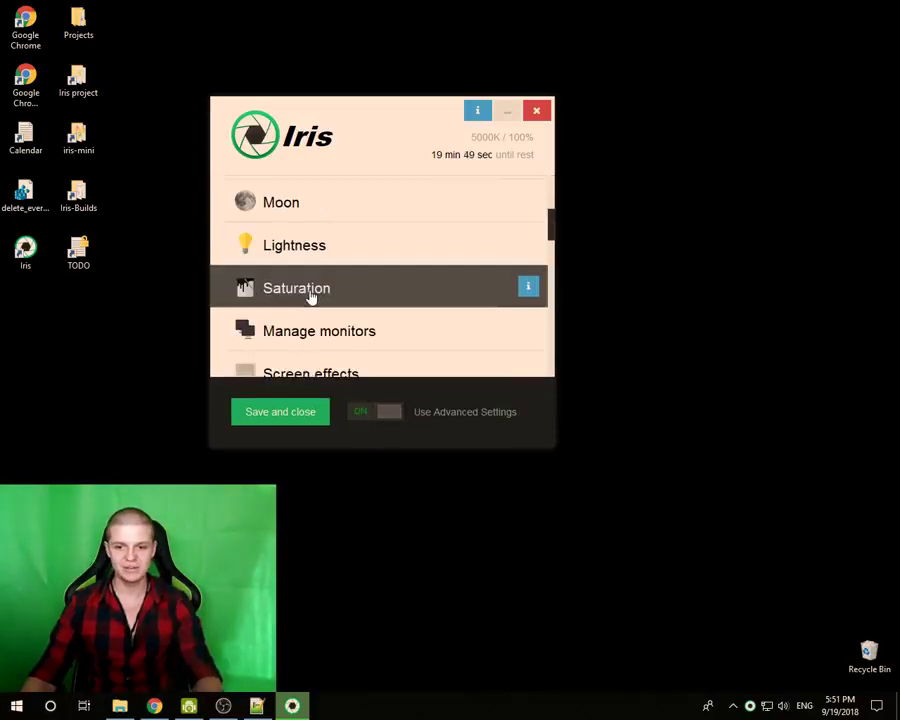
scroll(310, 300, down, 4)
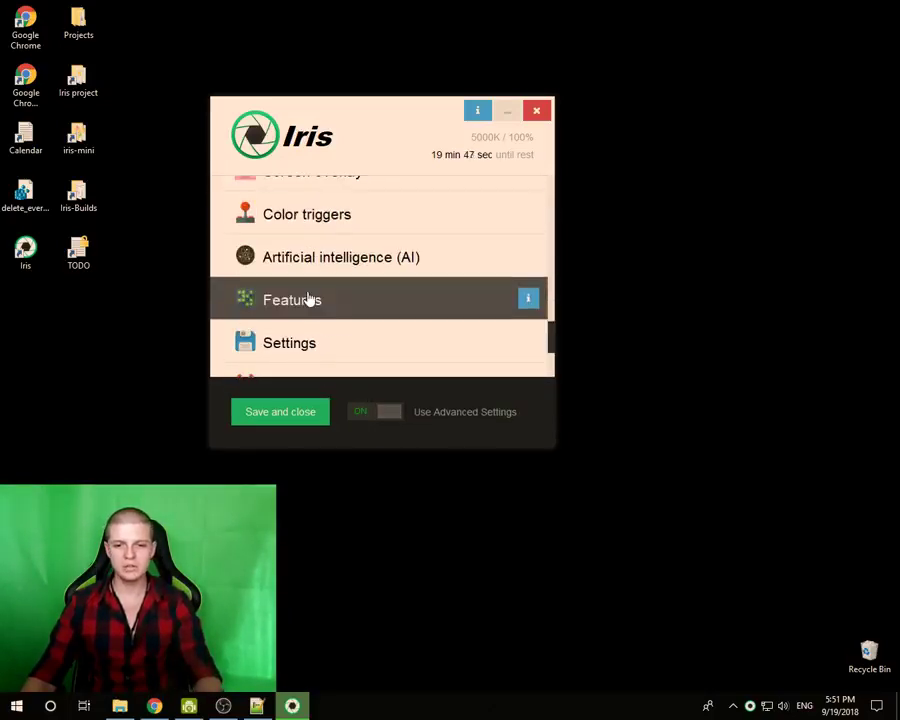
scroll(308, 297, up, 4)
scroll(308, 297, down, 2)
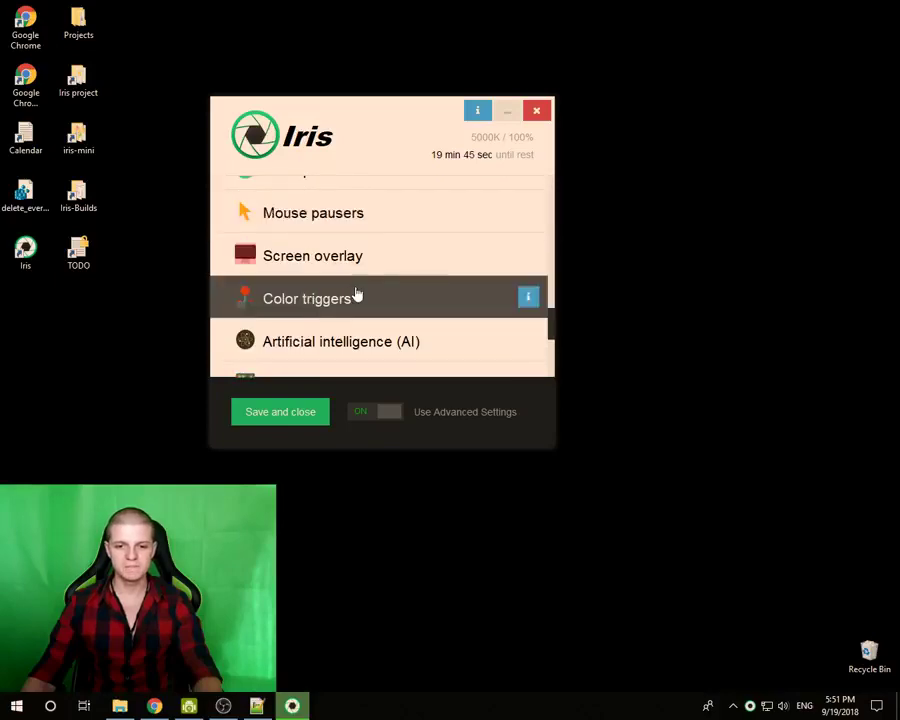
scroll(354, 296, up, 6)
scroll(331, 281, down, 3)
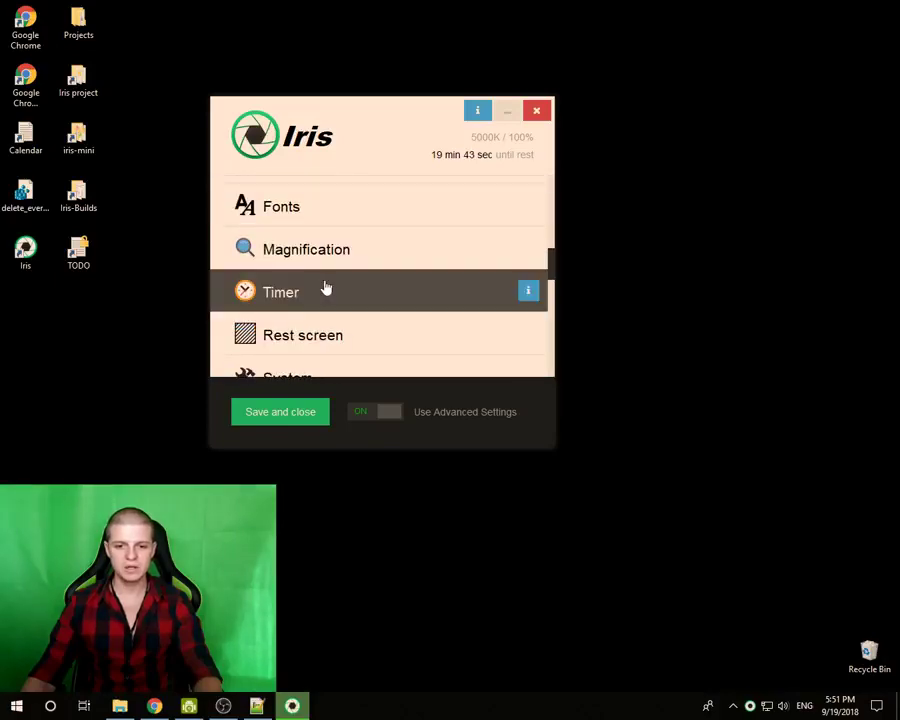
click(295, 295)
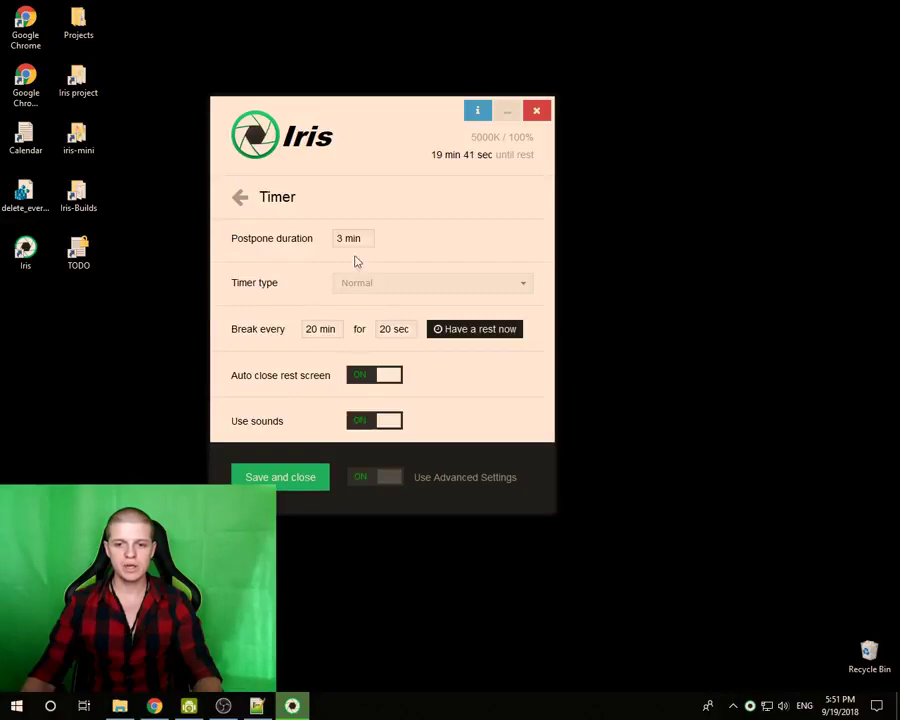
triple_click(310, 329)
key(BackSpace)
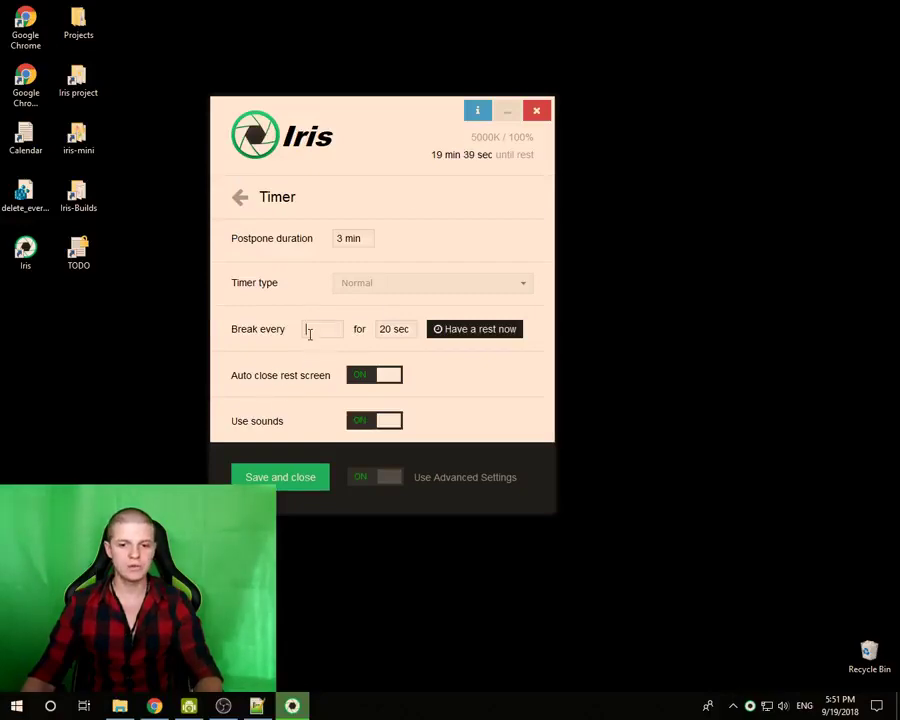
key(Return)
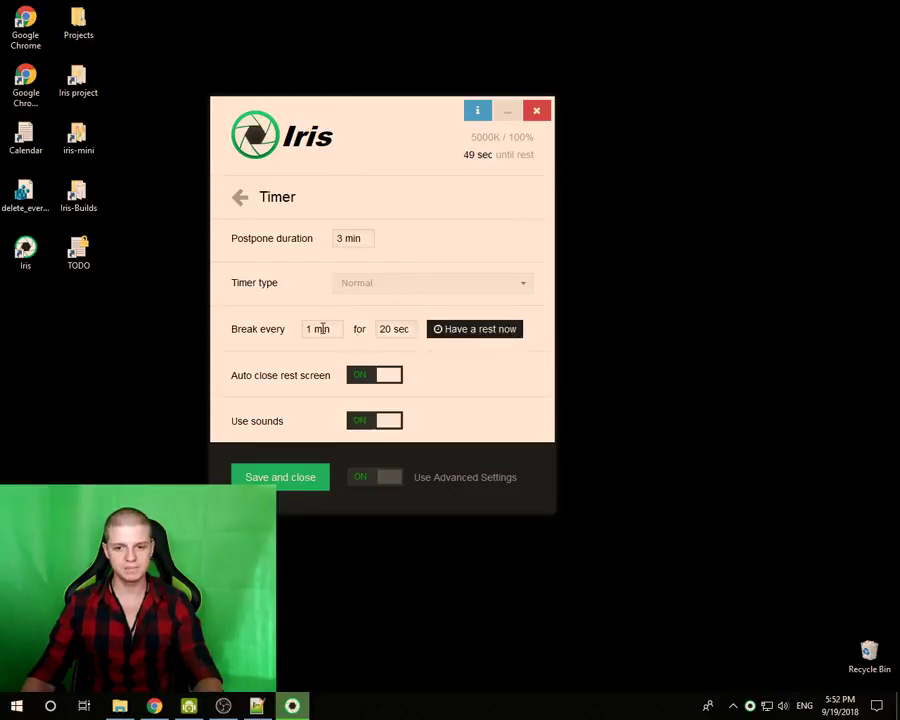
text(20)
click(533, 363)
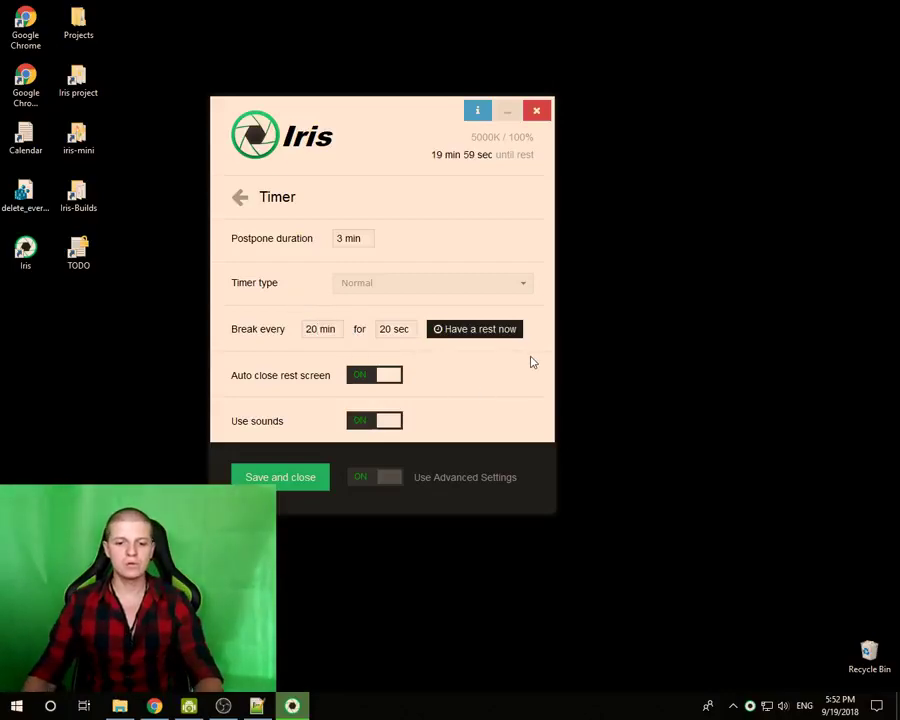
- Trigger Have a rest now and skip it, then set the Break for duration to 10 sec
click(463, 336)
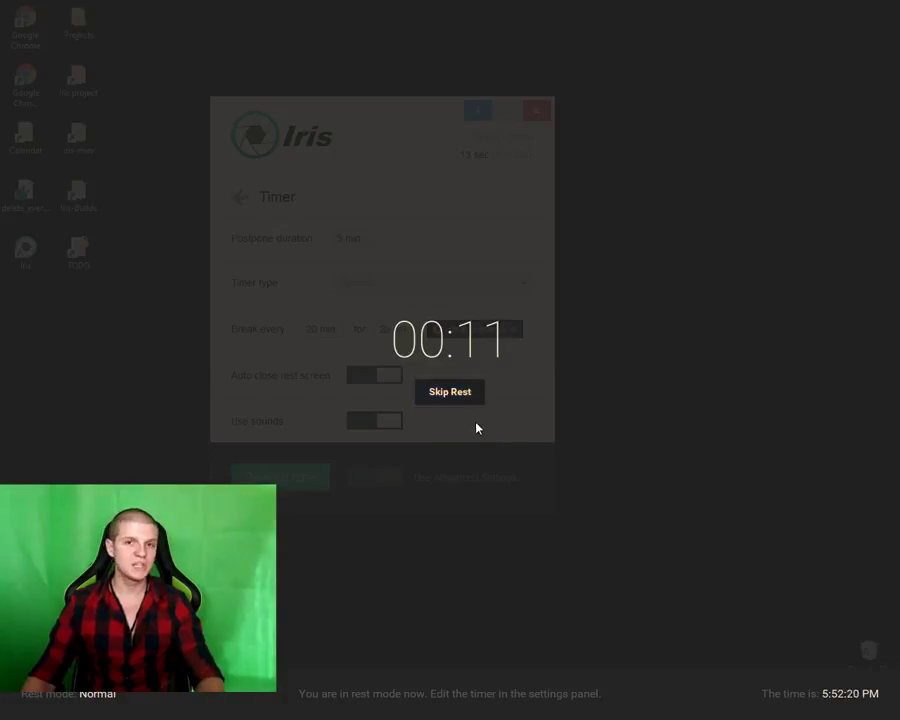
click(450, 393)
click(396, 330)
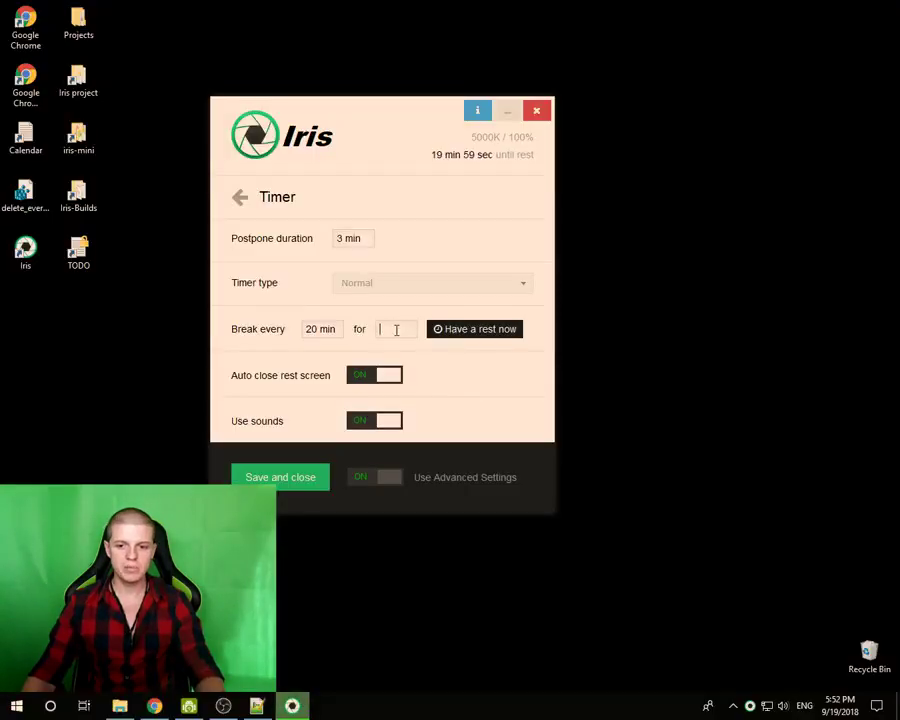
text(1)
text(20)
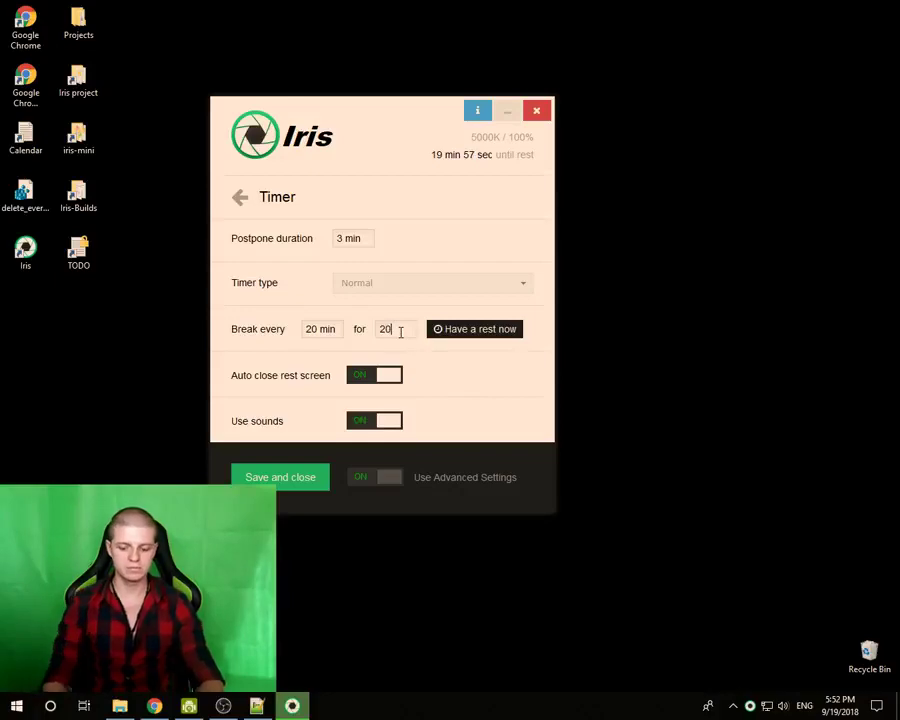
click(425, 366)
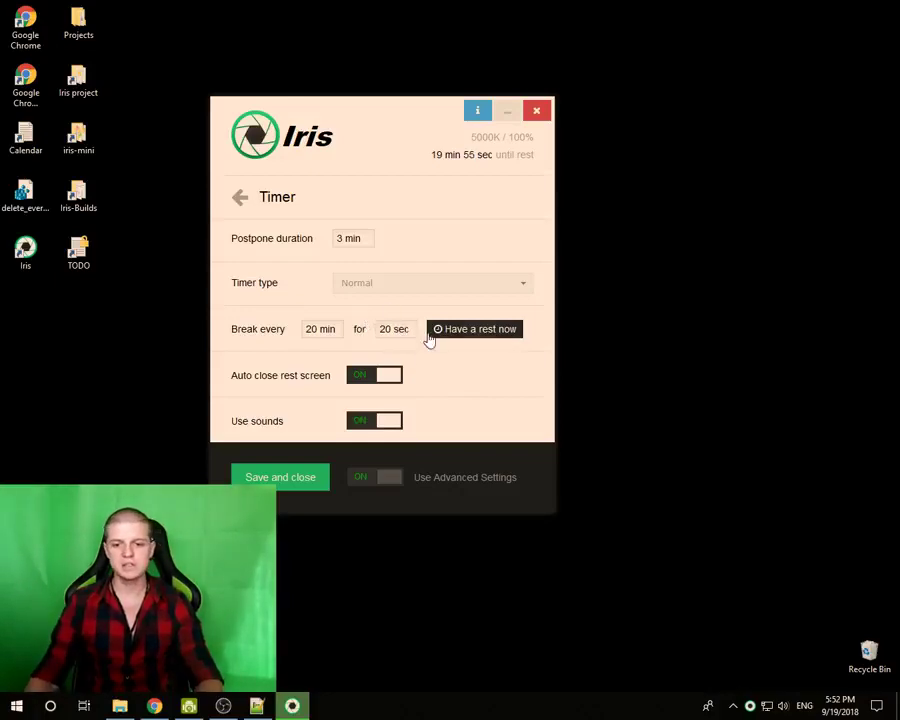
text(10)
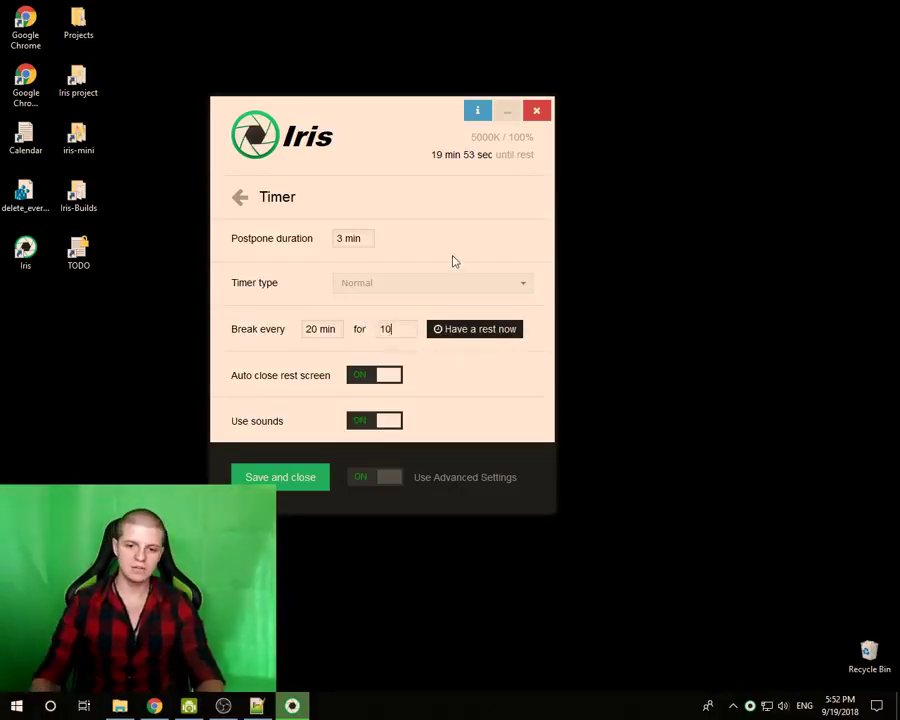
click(452, 381)
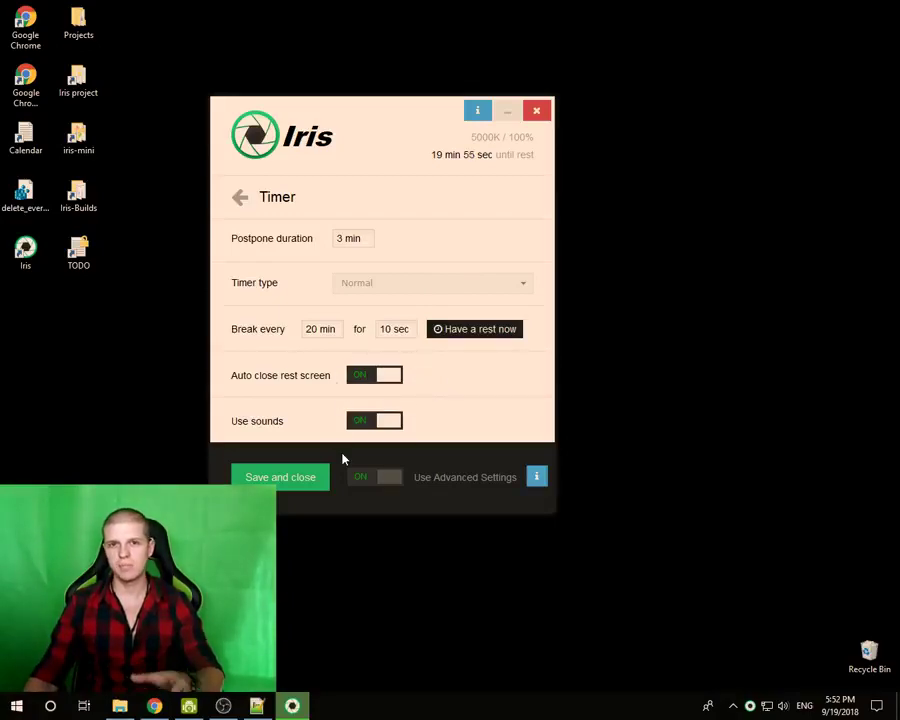
- Change the Rest screen Type from Simple to Standard and return to the categories list
click(238, 201)
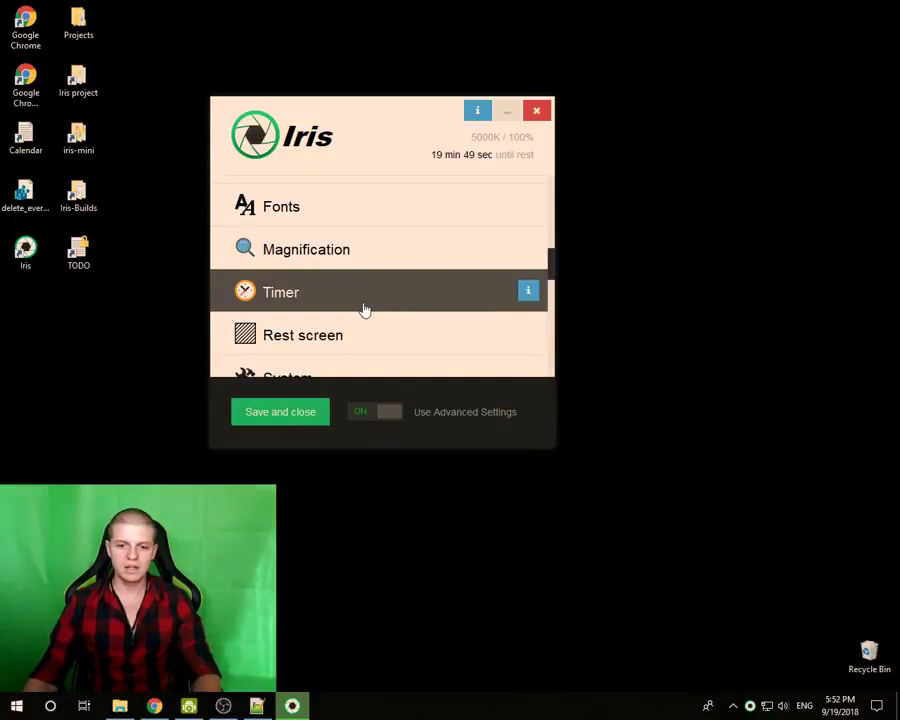
scroll(365, 310, down, 1)
click(313, 298)
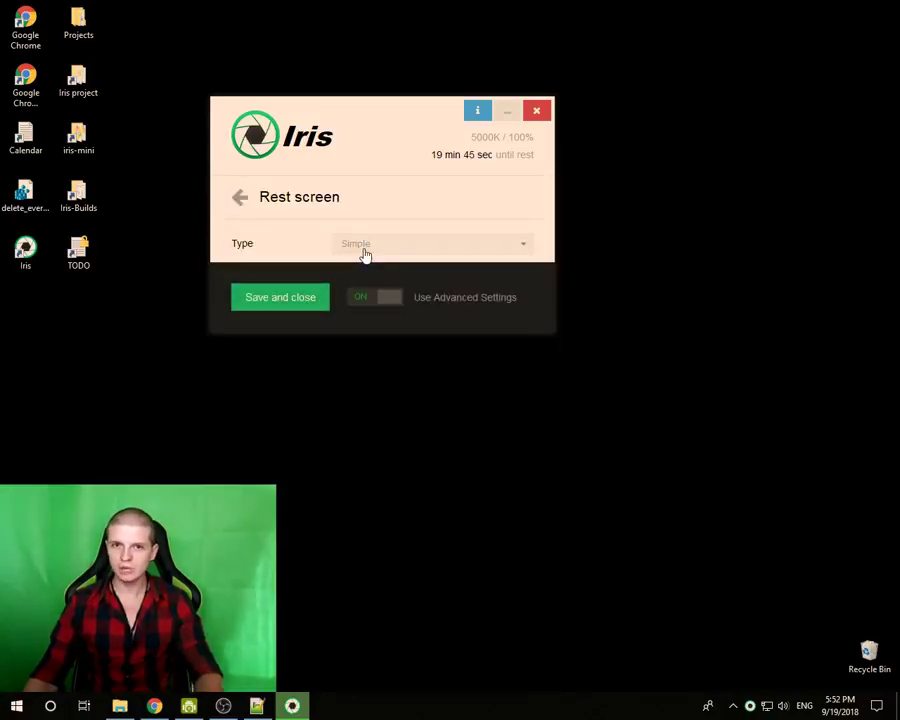
click(365, 250)
click(364, 311)
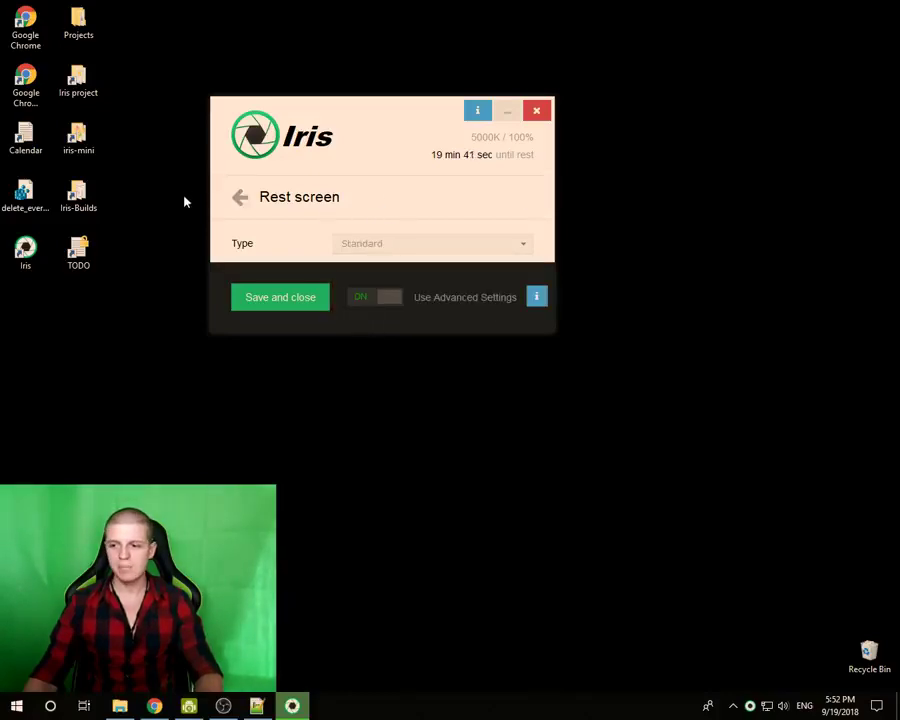
click(240, 199)
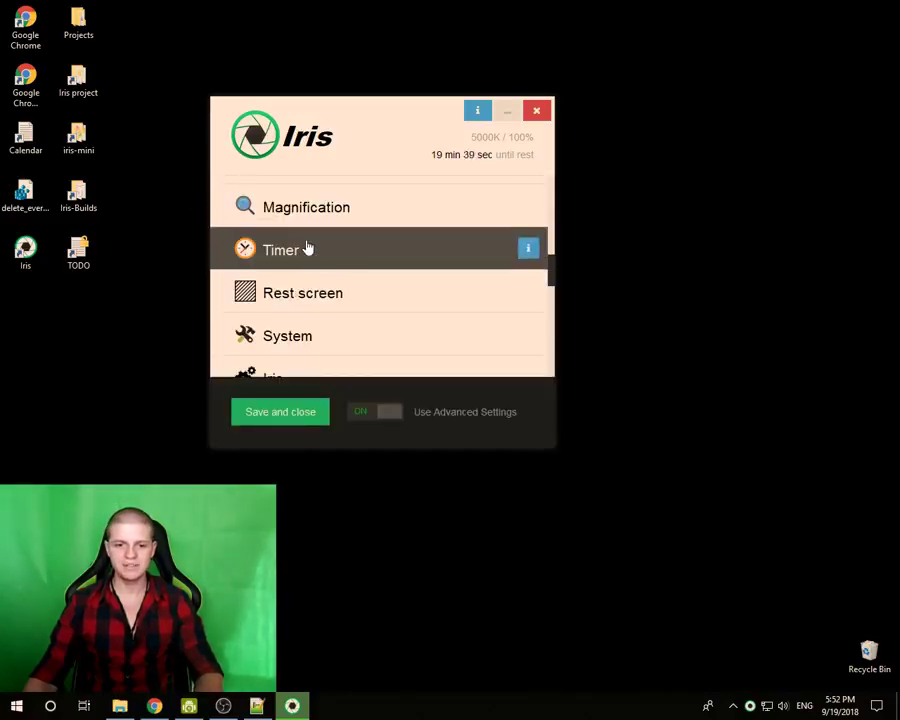
- Reopen the Timer settings and enter 60 sec as the Break for duration
click(308, 249)
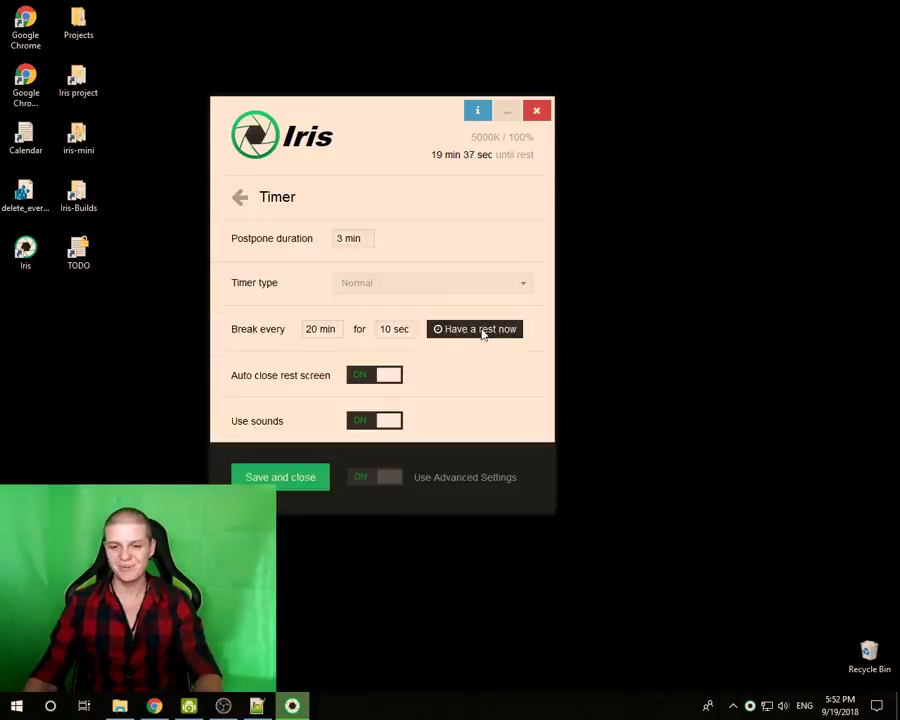
drag(382, 112, 461, 73)
drag(467, 83, 468, 90)
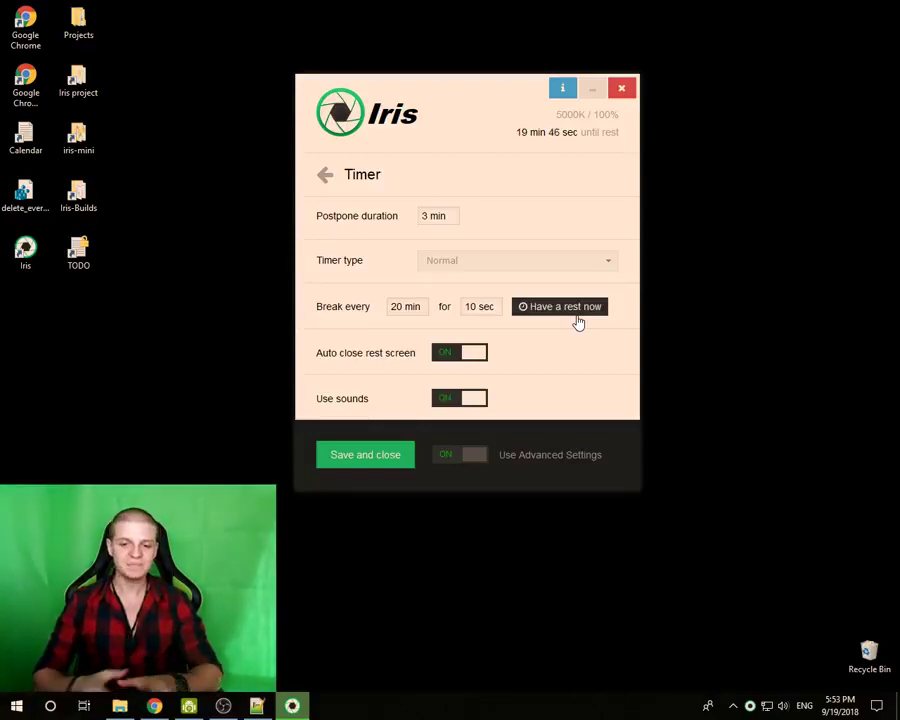
click(468, 310)
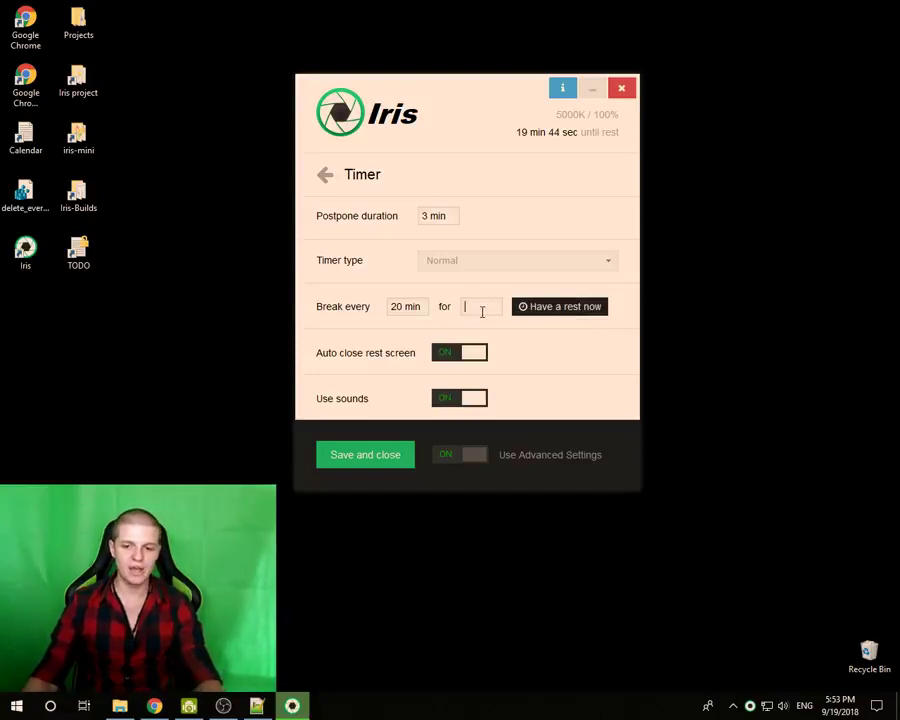
text(60)
click(531, 341)
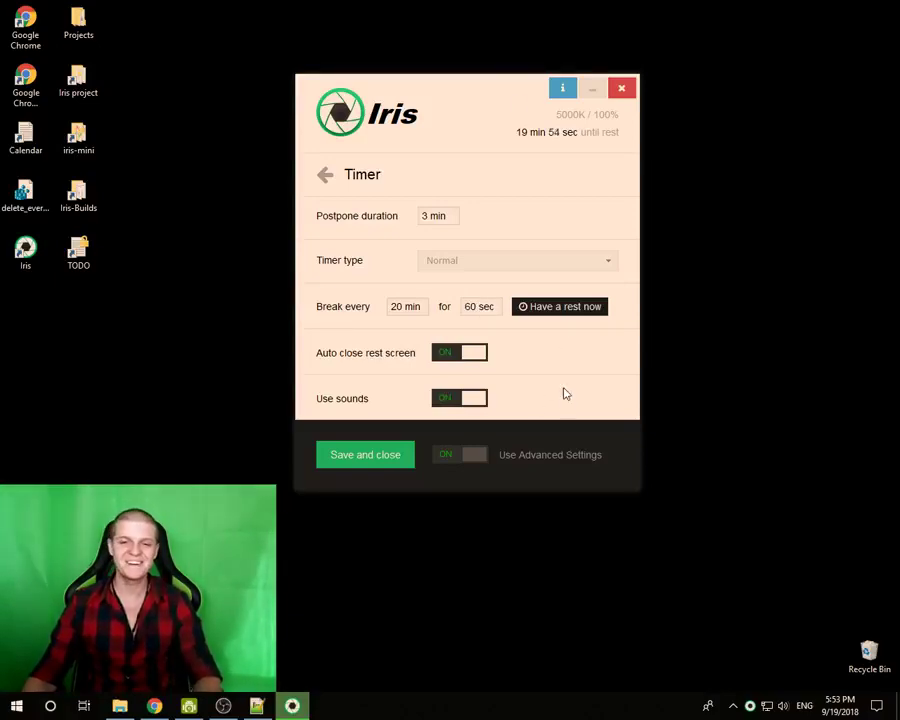
drag(488, 97, 471, 93)
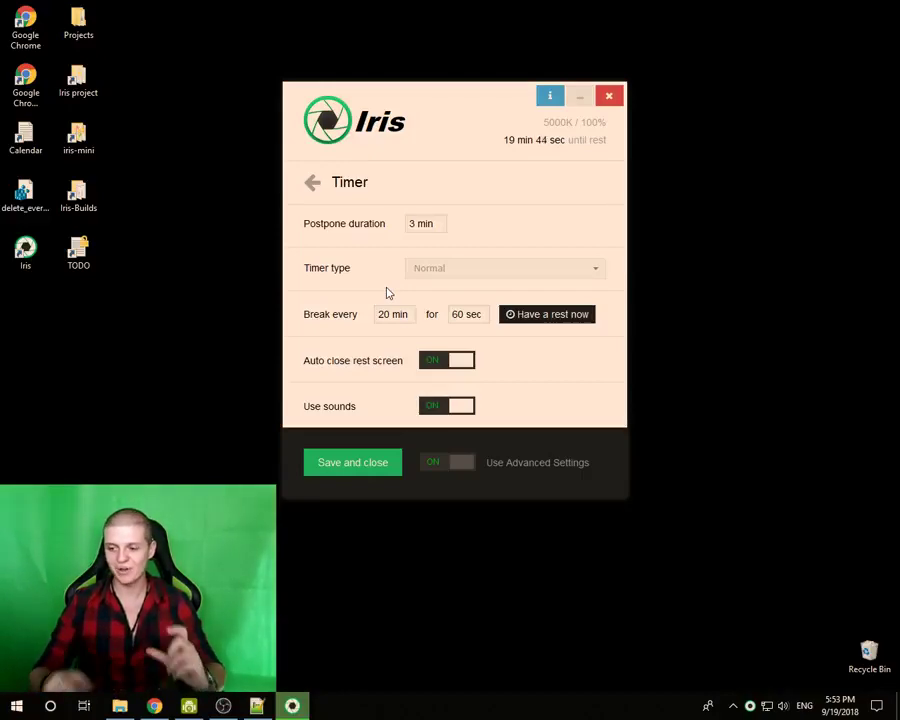
- Open the Iris application's own settings page, then go back to the categories list
mouse_move(390, 197)
click(312, 182)
scroll(371, 308, down, 2)
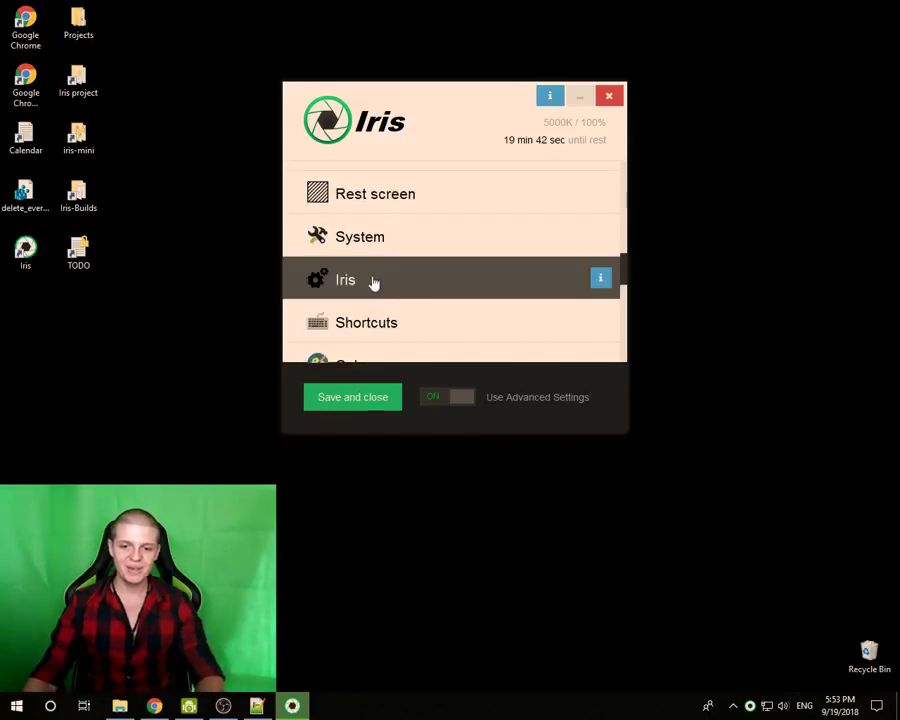
click(364, 290)
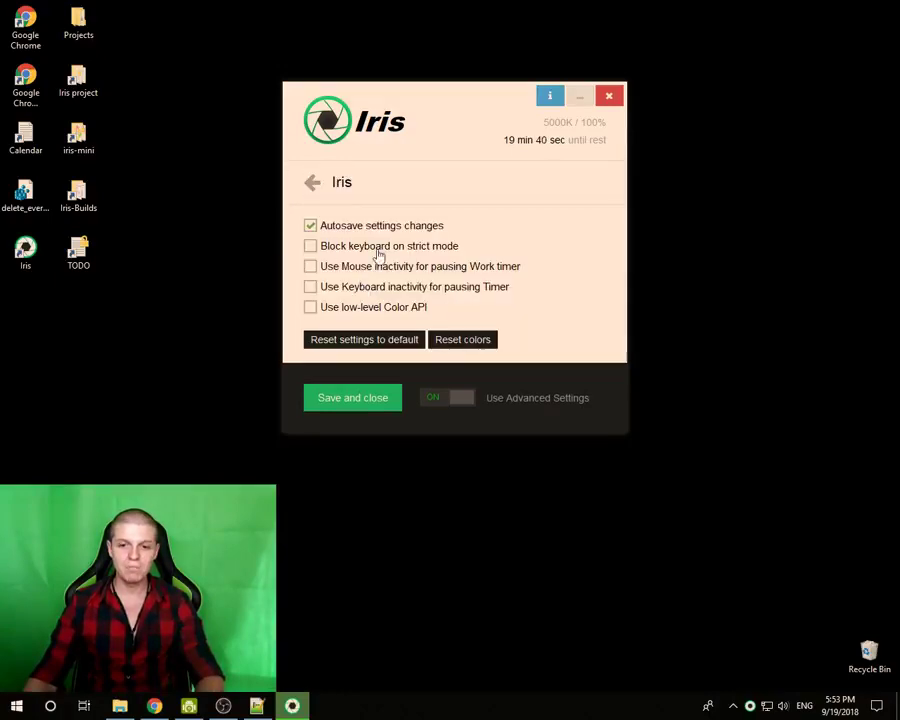
mouse_move(310, 190)
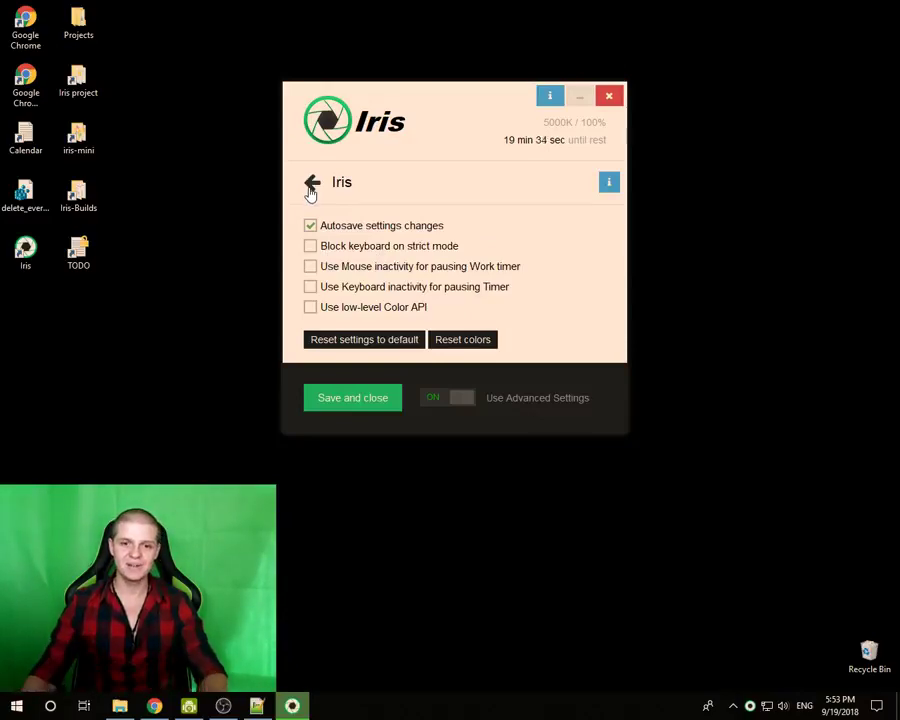
click(311, 184)
- Switch the Iris timer type to Strict and start a rest break immediately
click(369, 234)
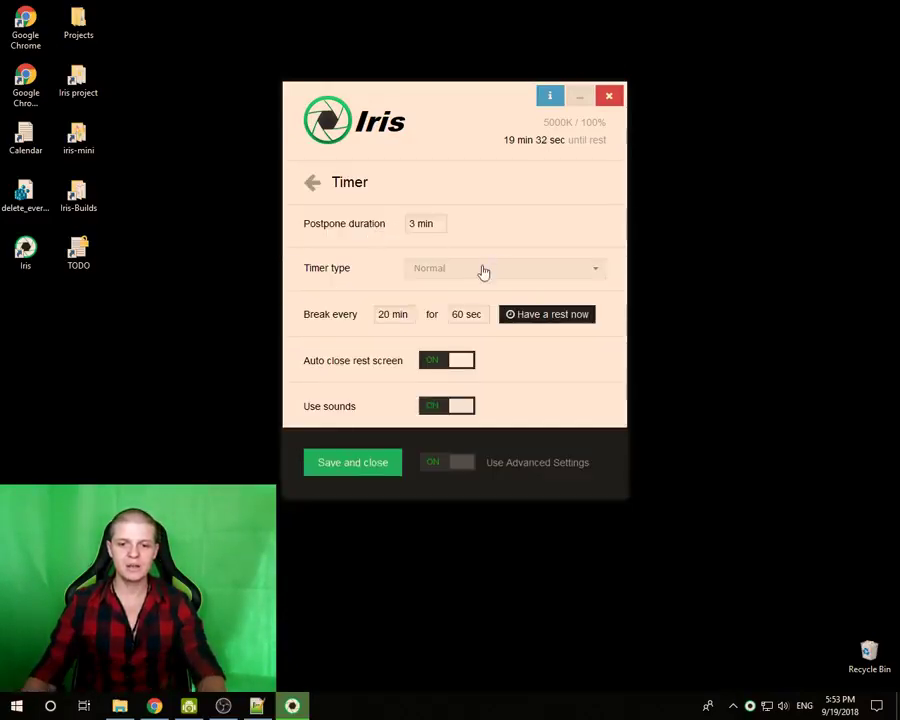
click(448, 270)
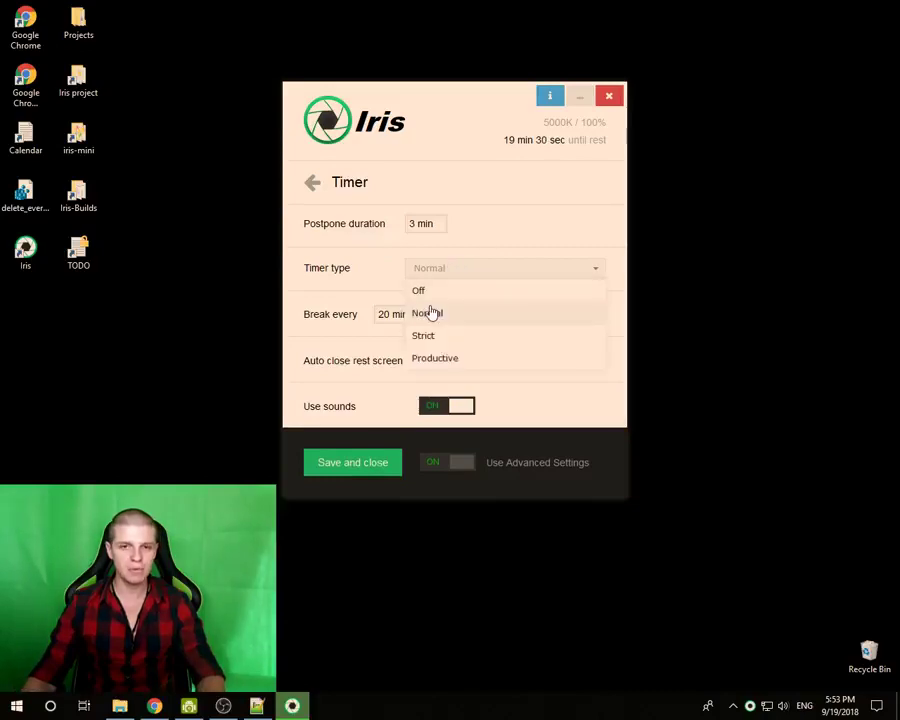
click(428, 335)
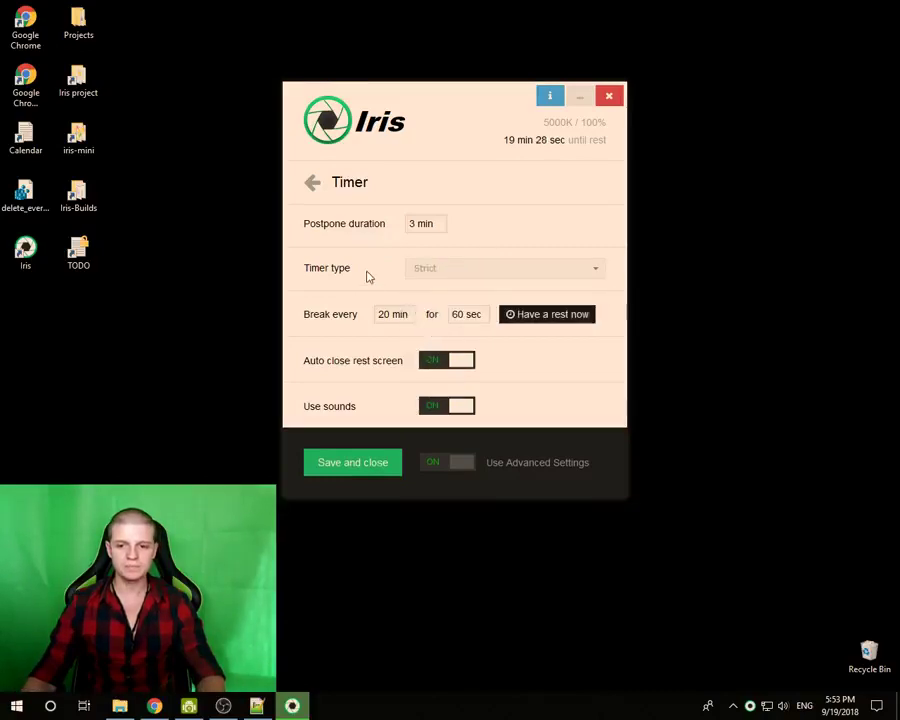
click(528, 316)
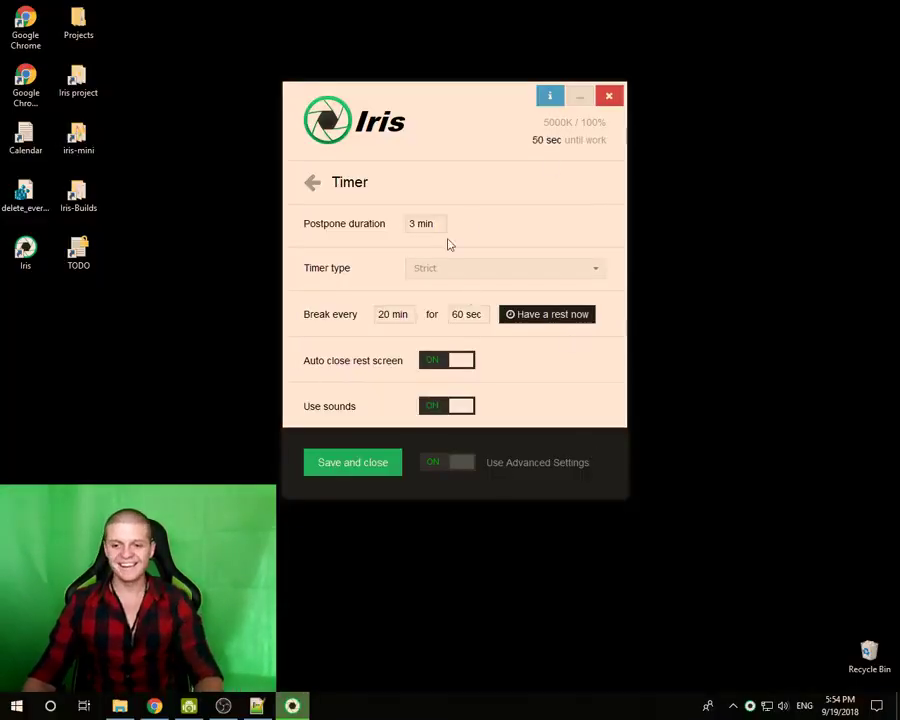
drag(447, 100, 430, 90)
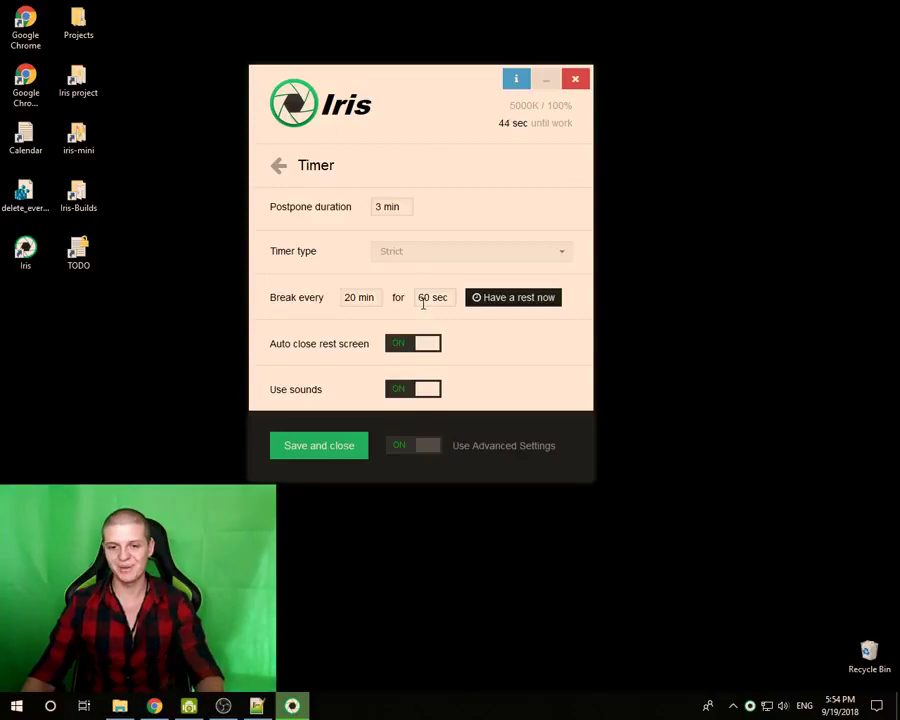
- Change the break duration from 60 seconds to 20
click(423, 300)
key(BackSpace)
key(BackSpace)
text(1)
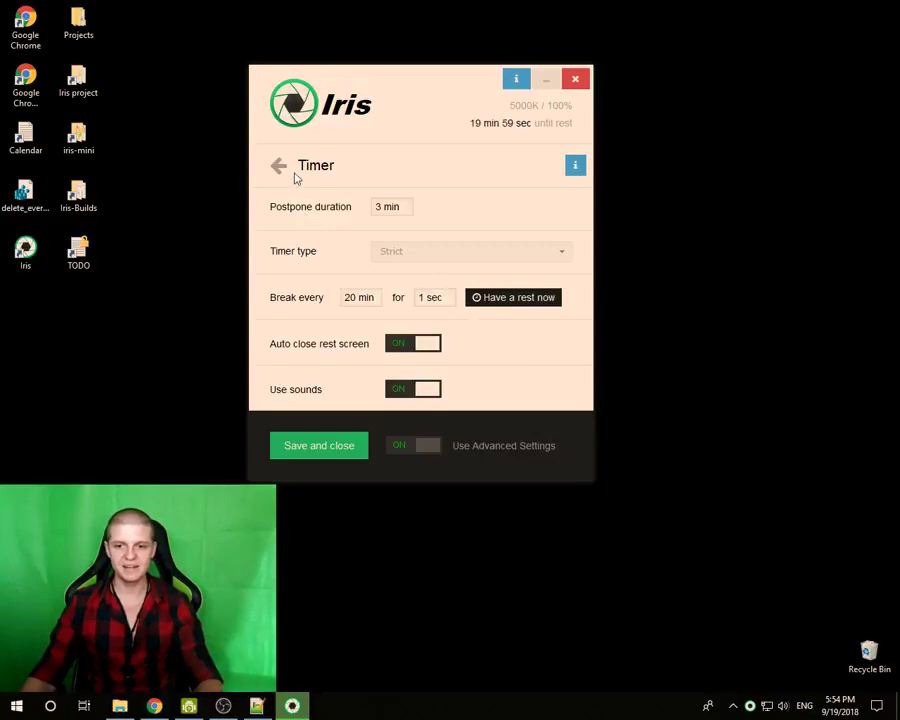
click(443, 297)
key(BackSpace)
text(20)
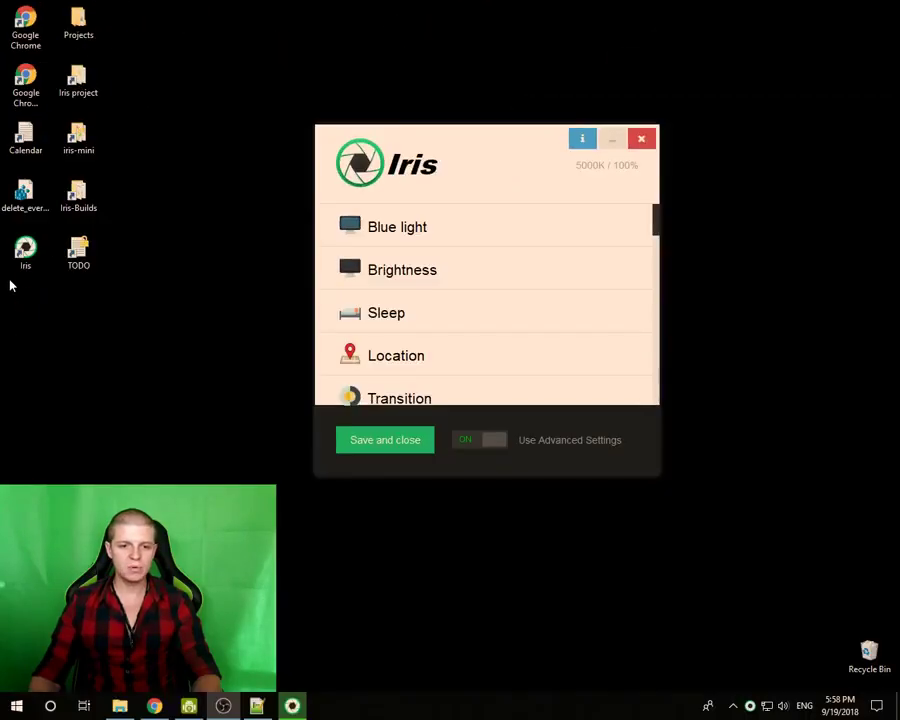
- Open the Fonts settings and switch font rendering to Simple fonts
scroll(432, 310, down, 4)
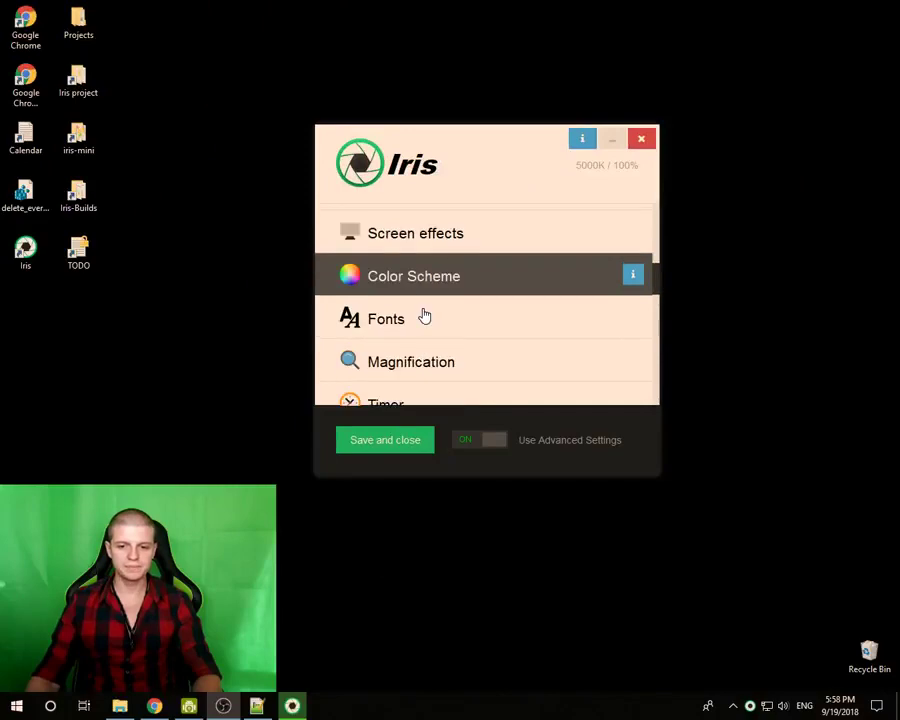
click(424, 318)
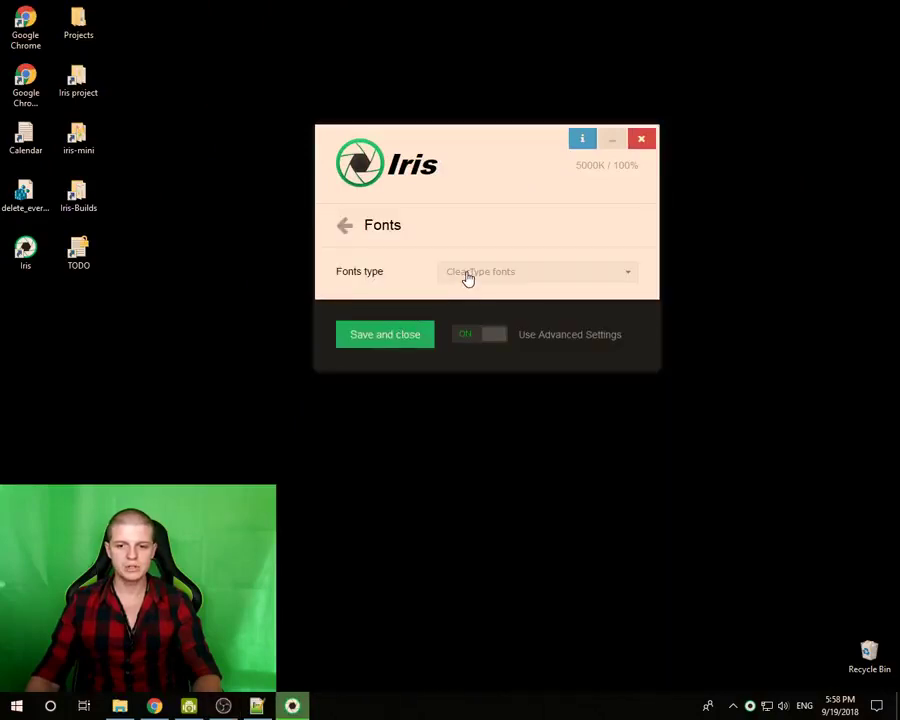
click(466, 278)
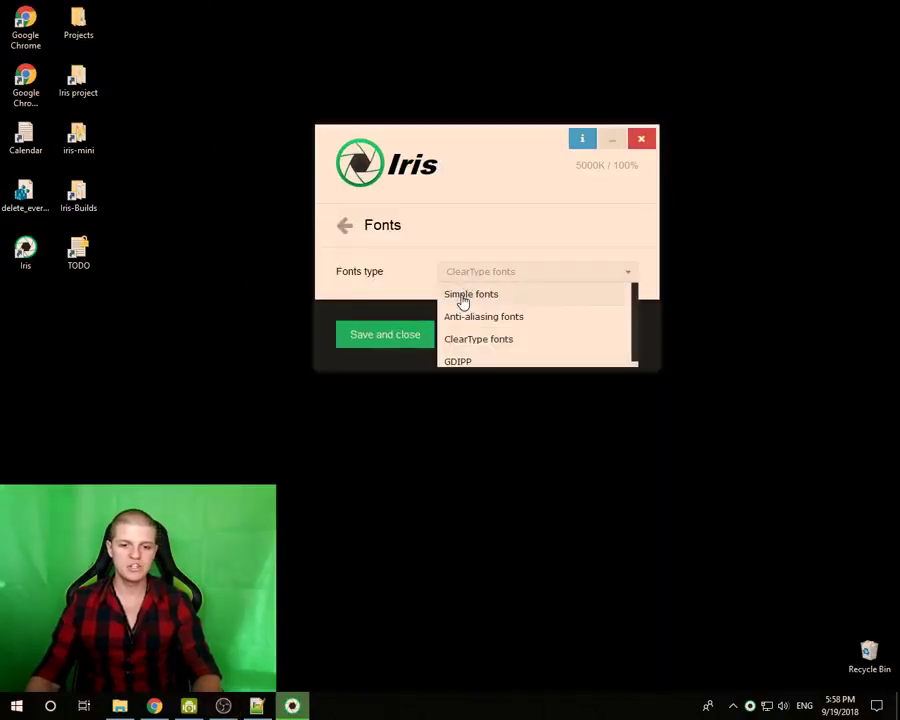
click(463, 295)
drag(158, 342, 66, 366)
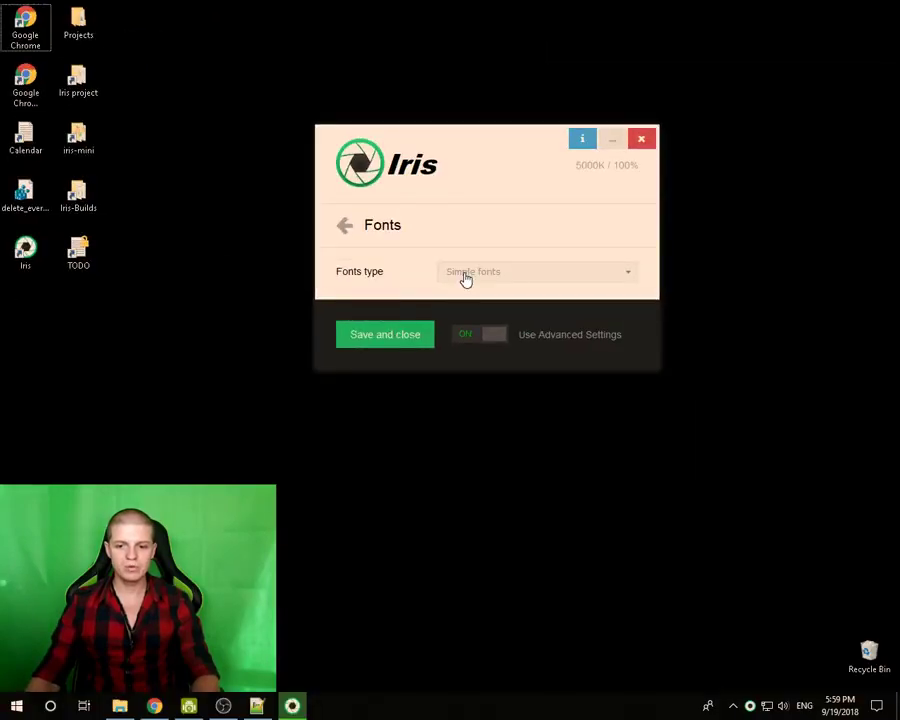
- Restore ClearType fonts and return to the settings categories list
click(467, 276)
click(477, 340)
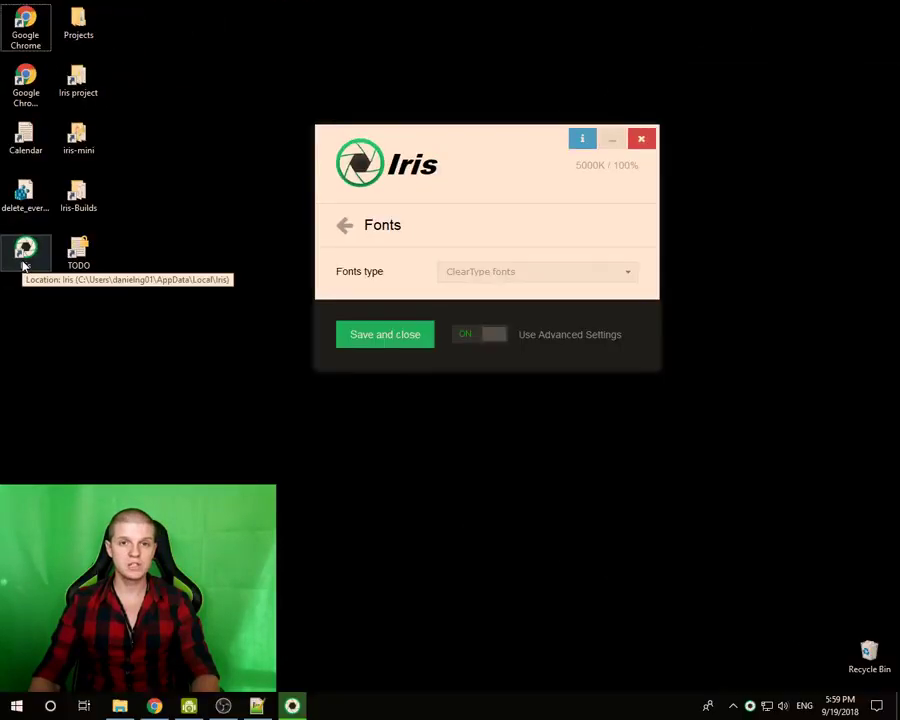
click(456, 276)
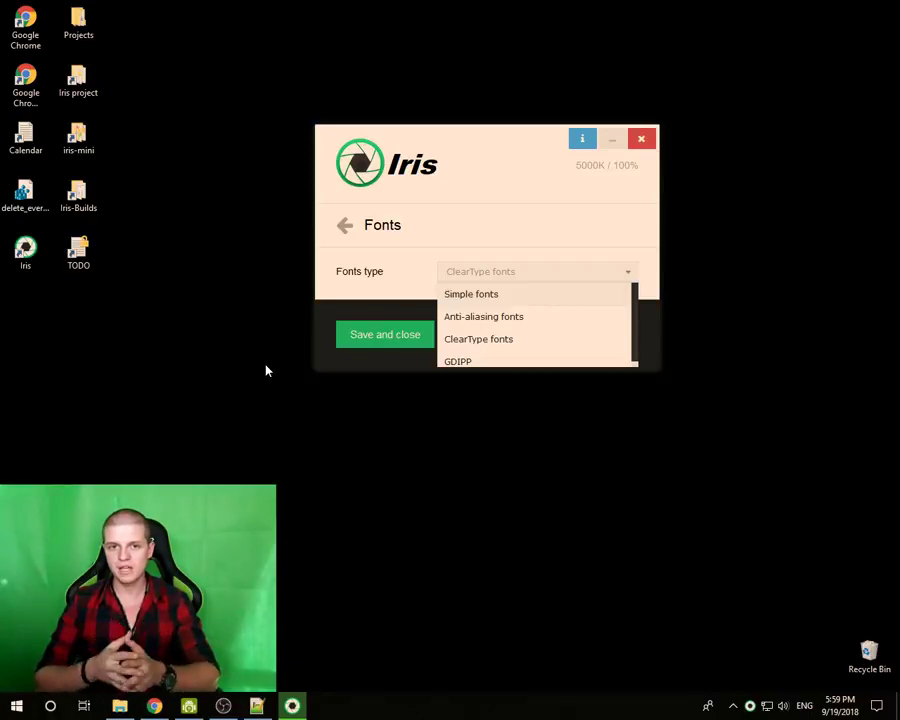
click(344, 225)
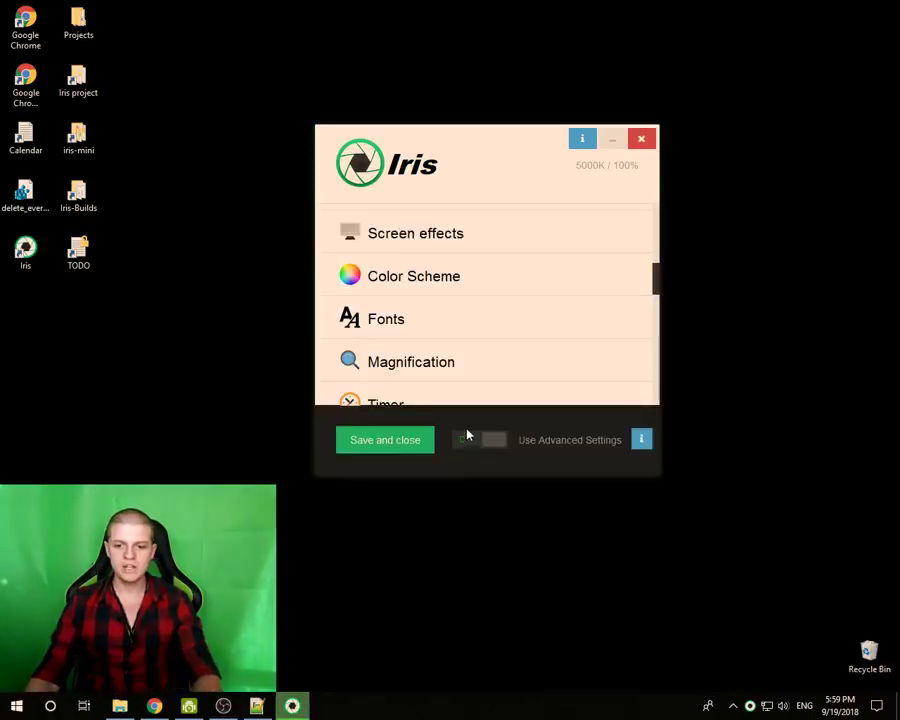
- Open Fonts and set the Fonts type to Simple fonts
click(392, 313)
click(474, 276)
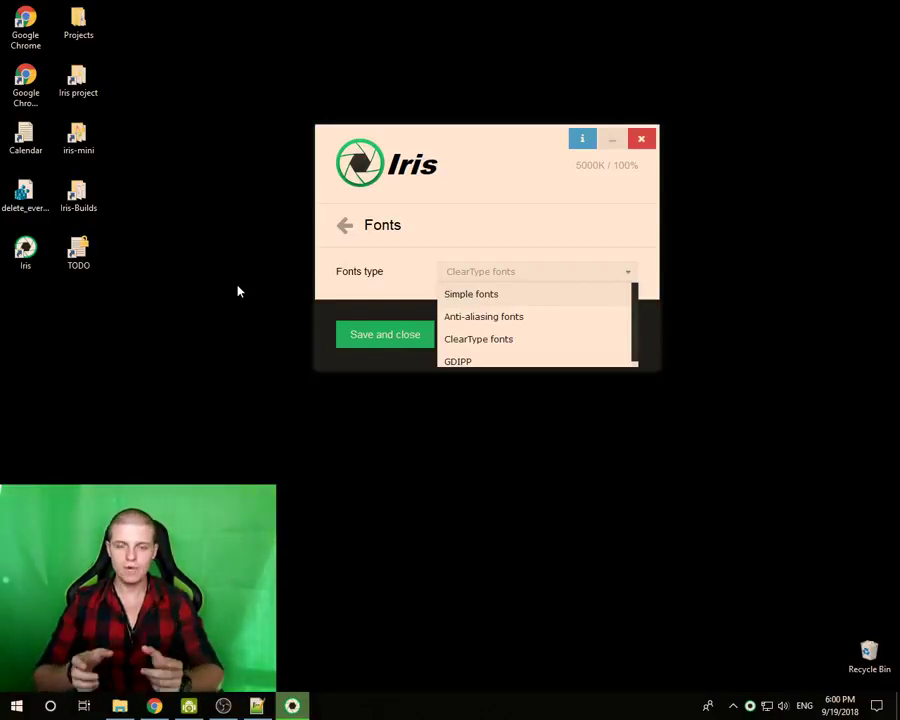
mouse_move(145, 348)
mouse_down()
mouse_move(1, 291)
mouse_move(2, 240)
mouse_up()
click(2, 240)
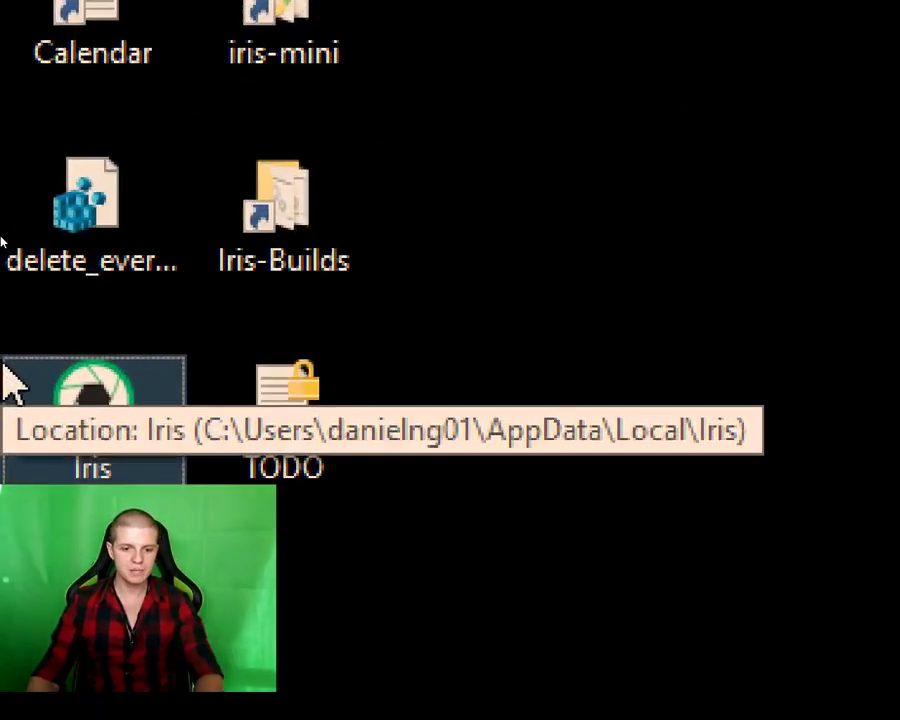
click(291, 518)
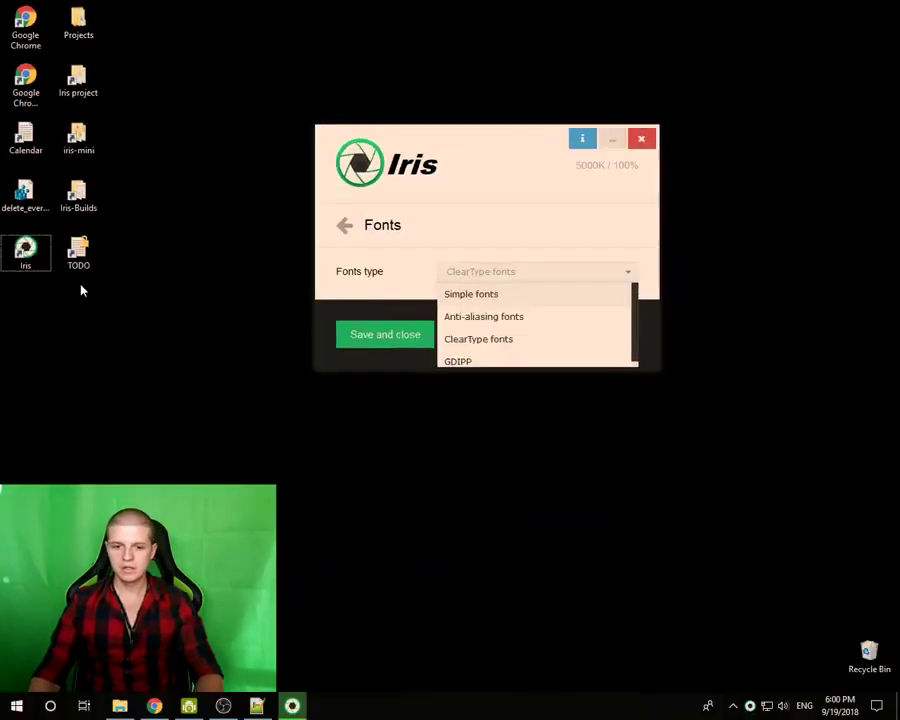
click(464, 295)
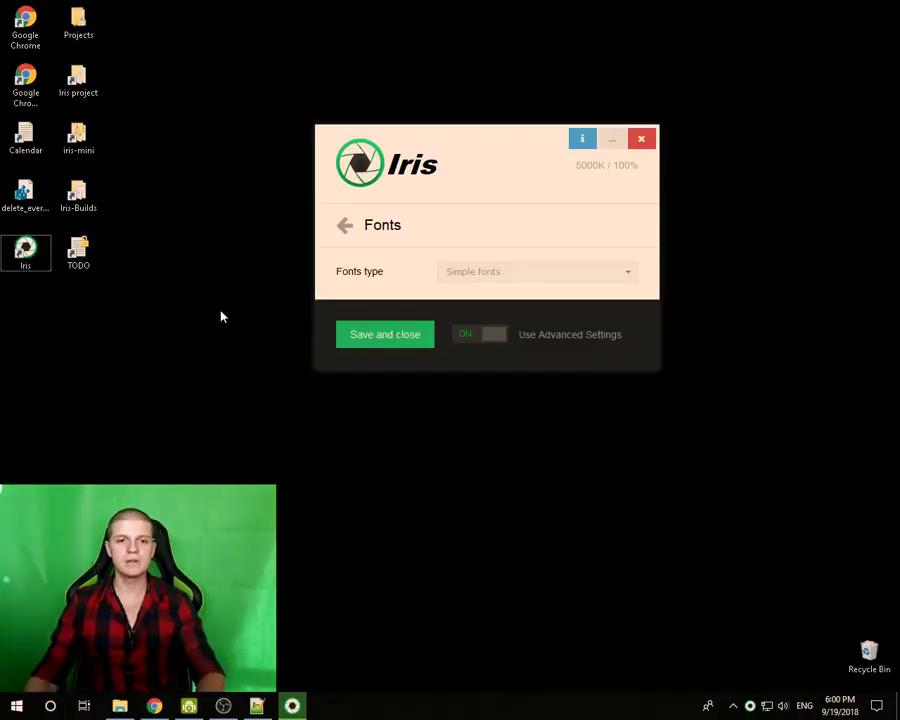
- Set Fonts type back to ClearType fonts and bring up the Windows Action Center panel
click(472, 273)
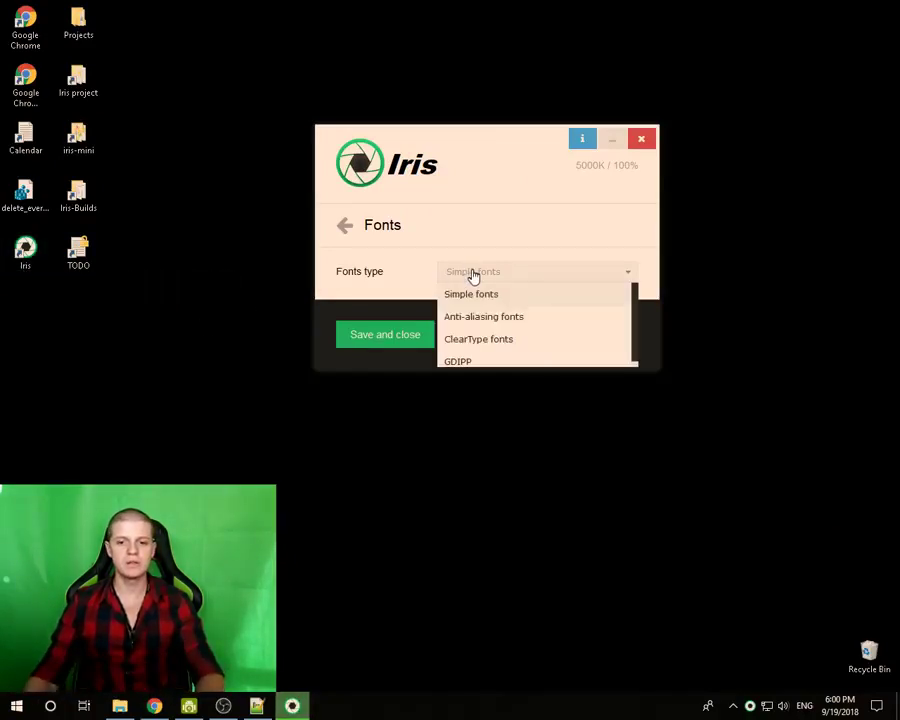
click(477, 340)
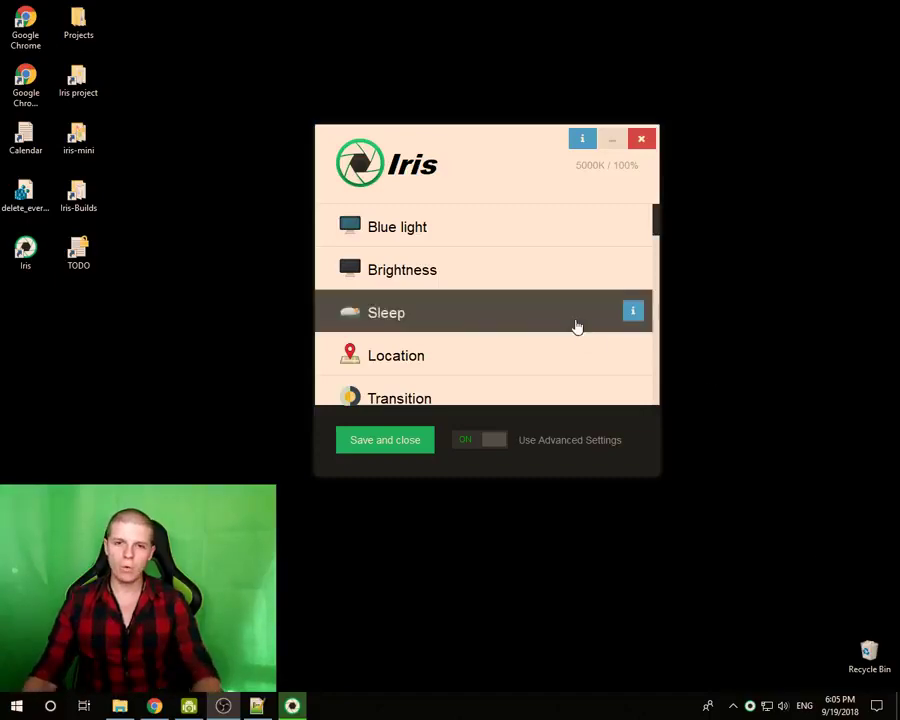
click(876, 706)
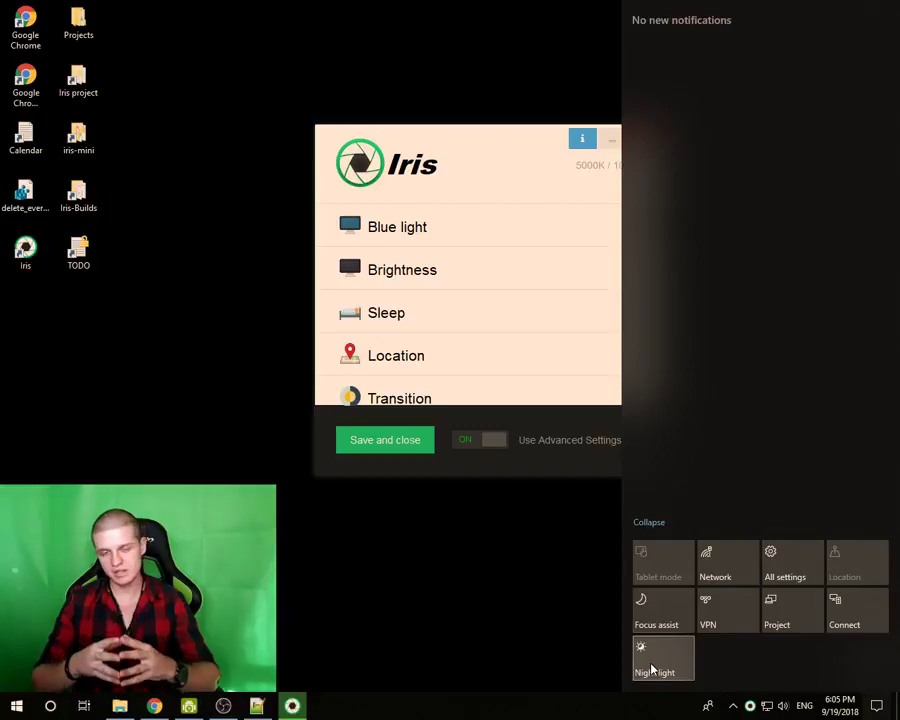
- Open Windows Night light settings, turn on the schedule, and toggle night light on then off
right_click(652, 668)
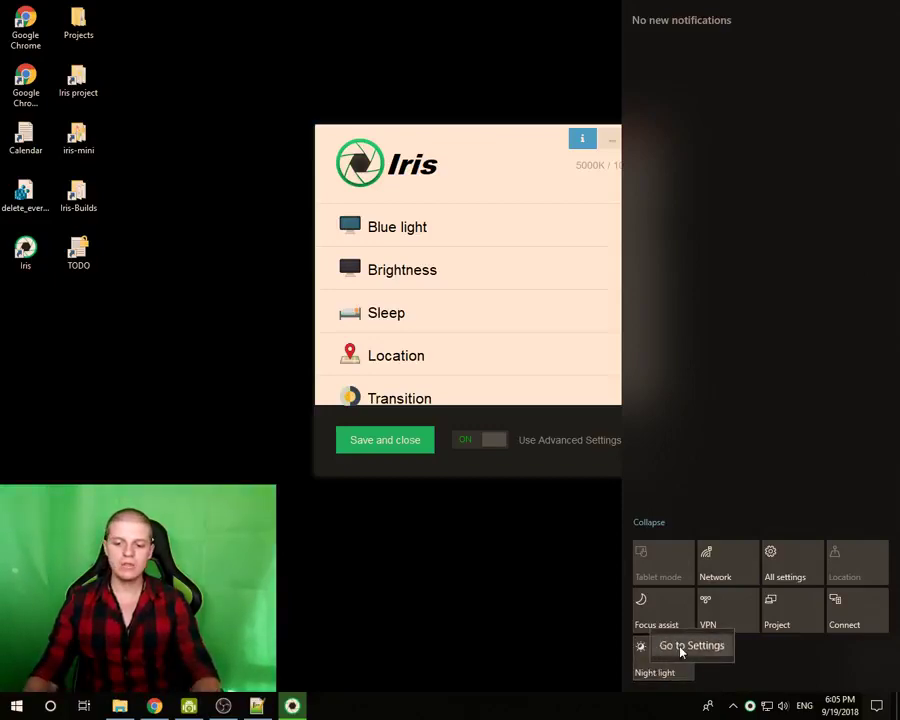
click(682, 643)
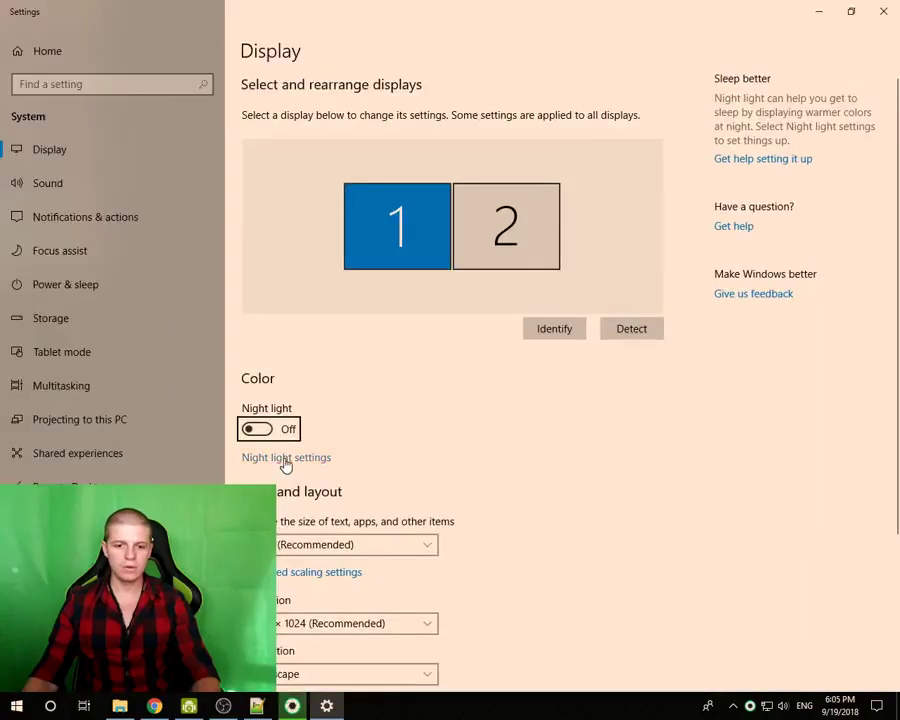
click(285, 458)
click(32, 297)
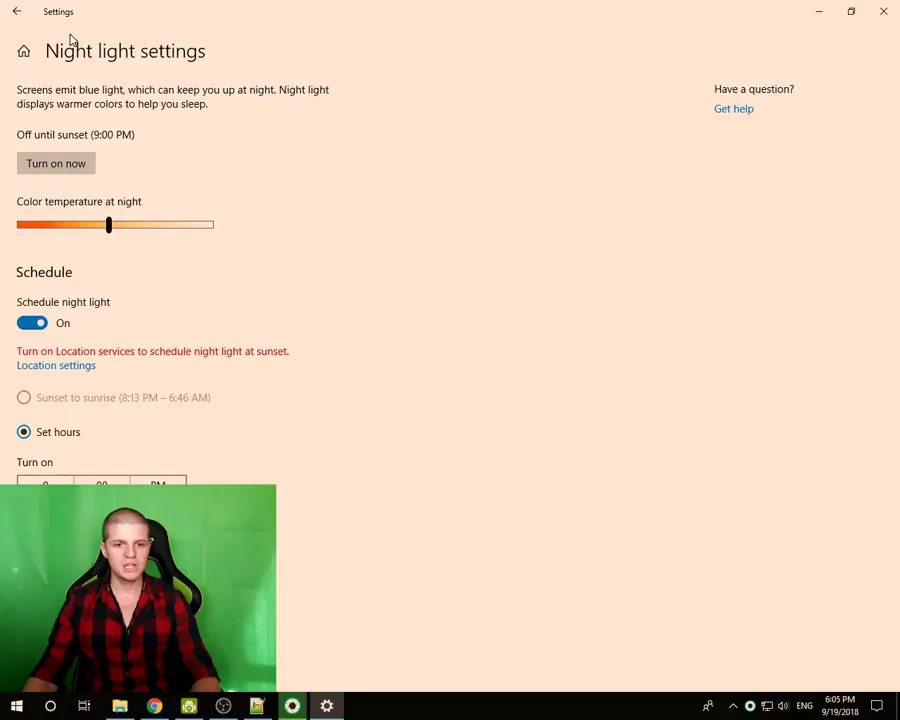
click(70, 163)
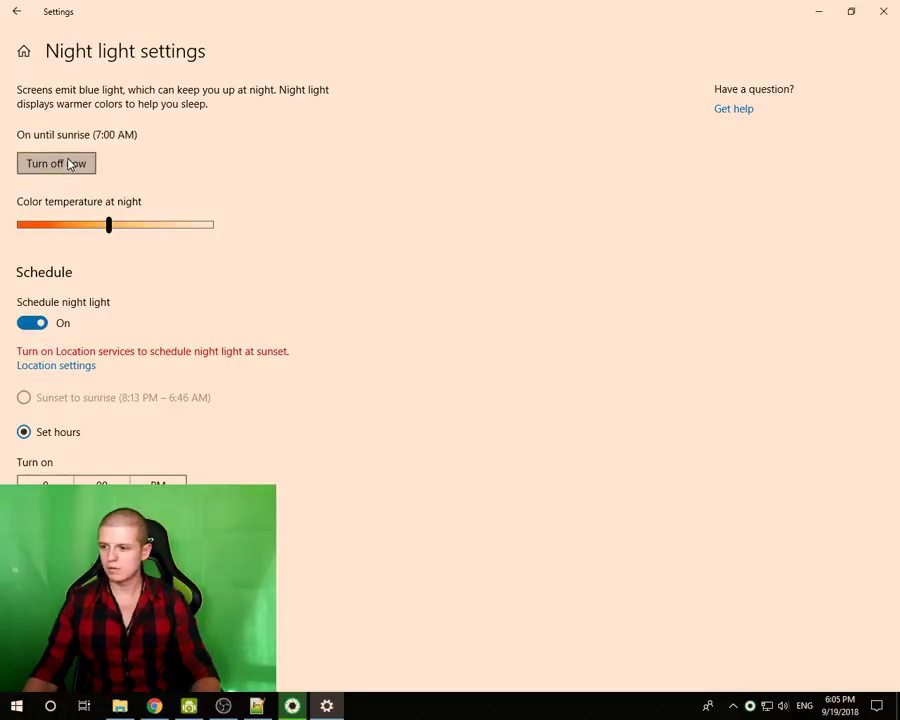
click(70, 163)
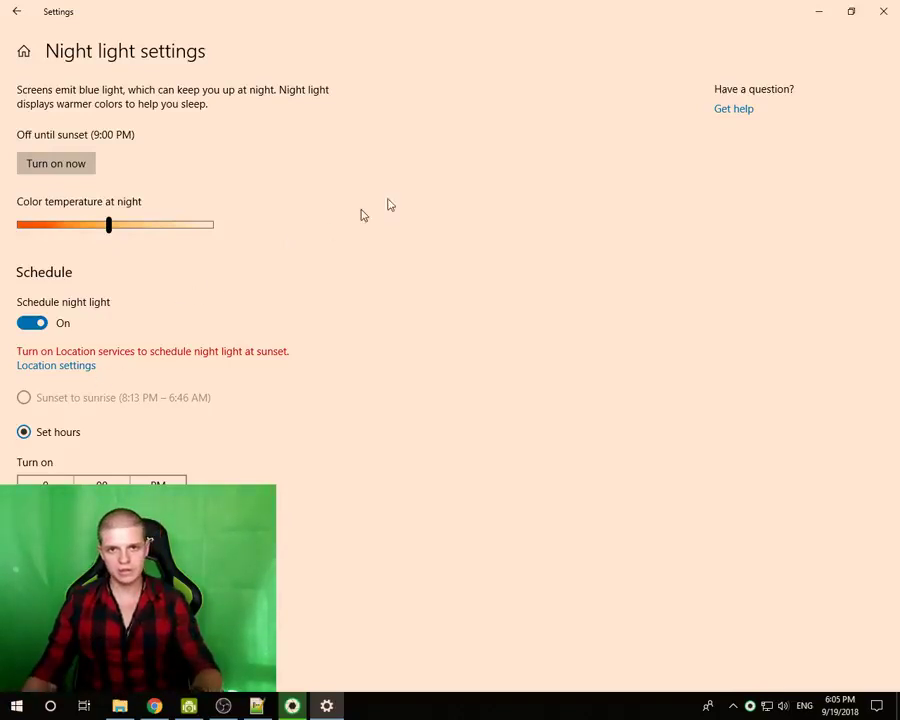
- Enlarge Settings to view the 9:00 PM Set hours schedule, then close Settings
drag(591, 16, 462, 121)
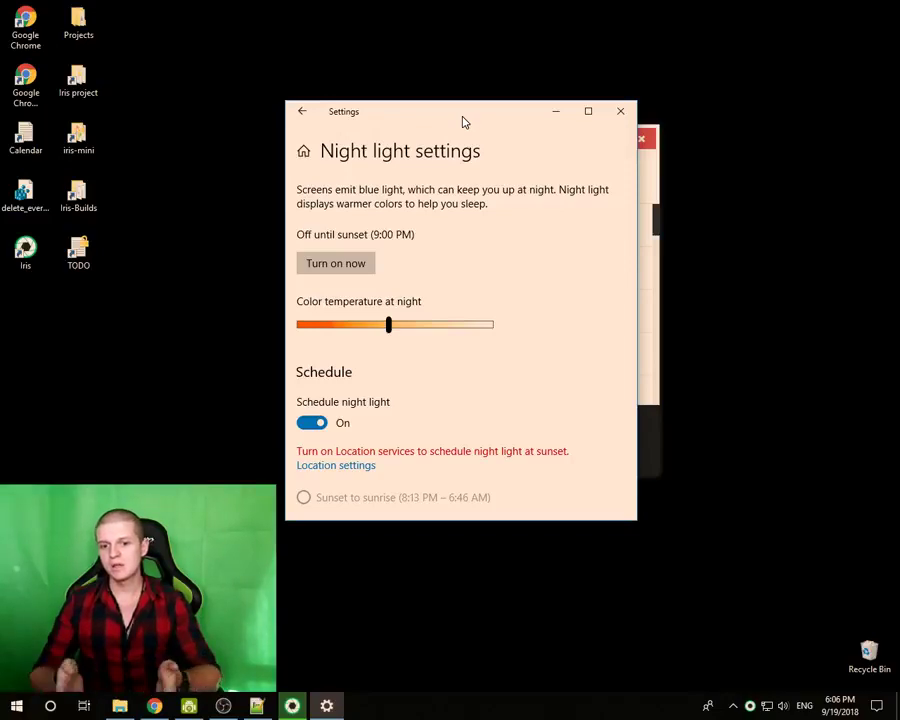
drag(463, 118, 376, 88)
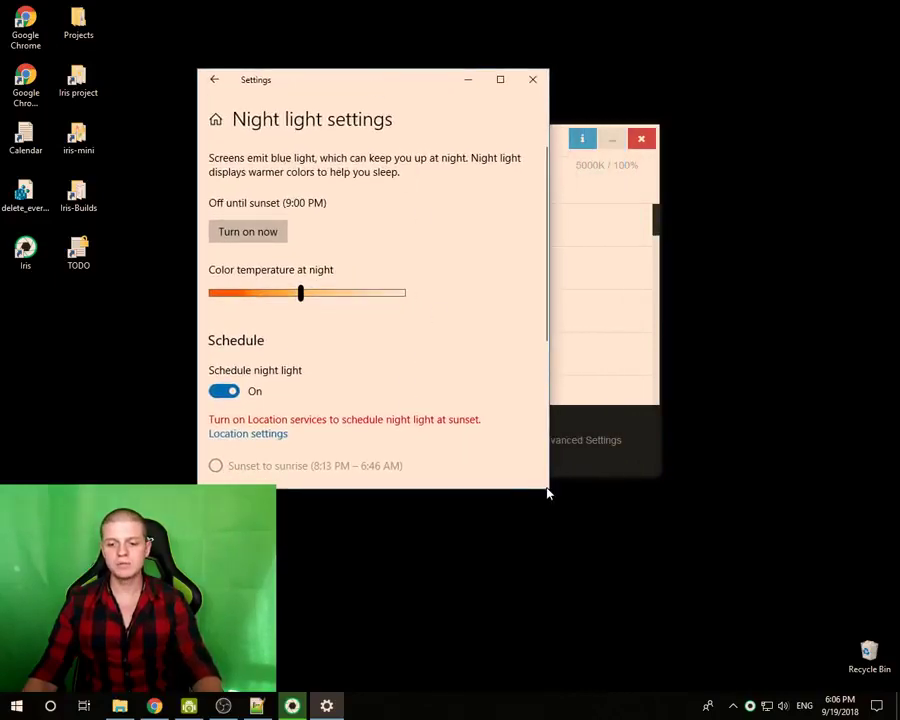
scroll(484, 416, down, 5)
scroll(482, 420, up, 5)
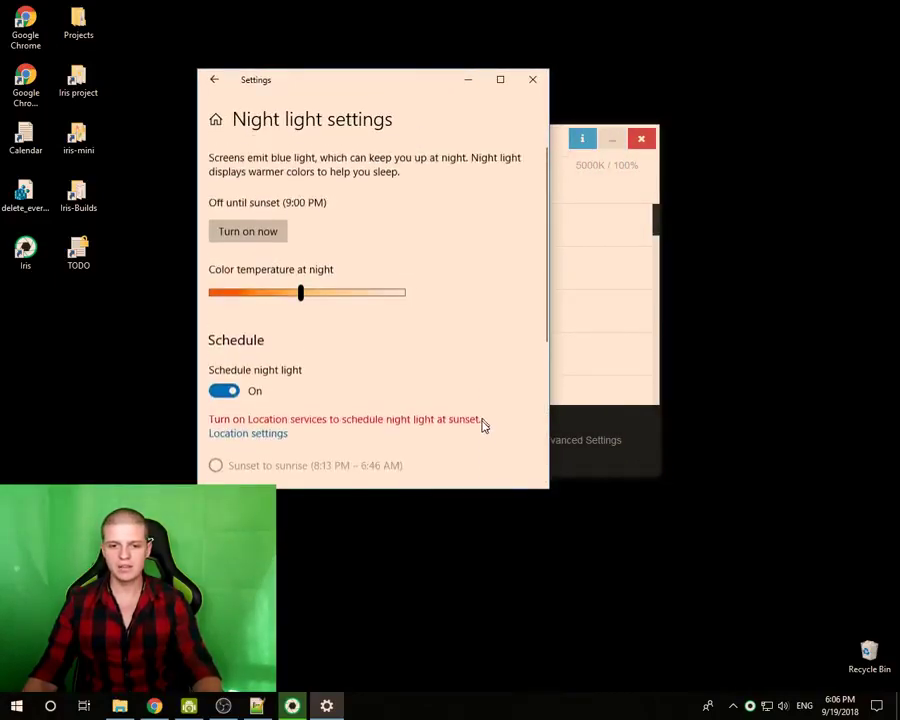
drag(546, 489, 800, 637)
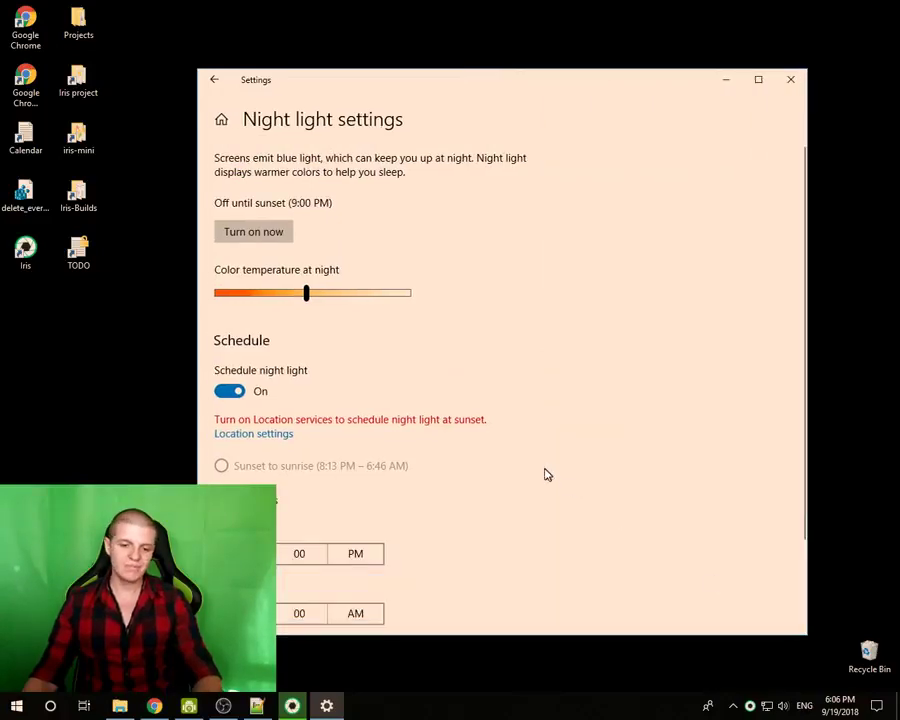
scroll(441, 432, down, 2)
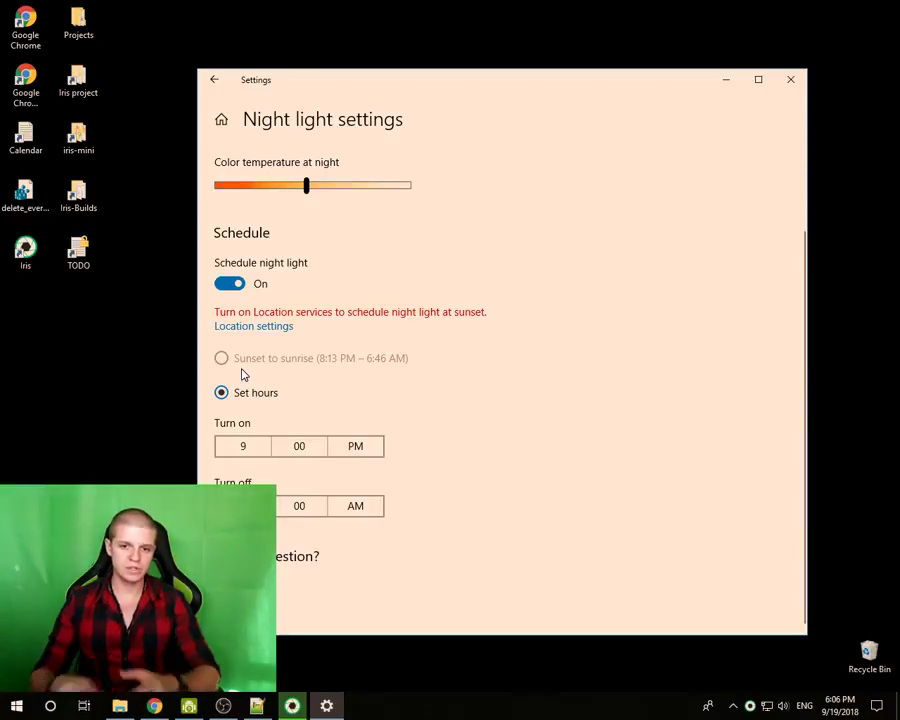
click(791, 79)
drag(477, 139, 432, 143)
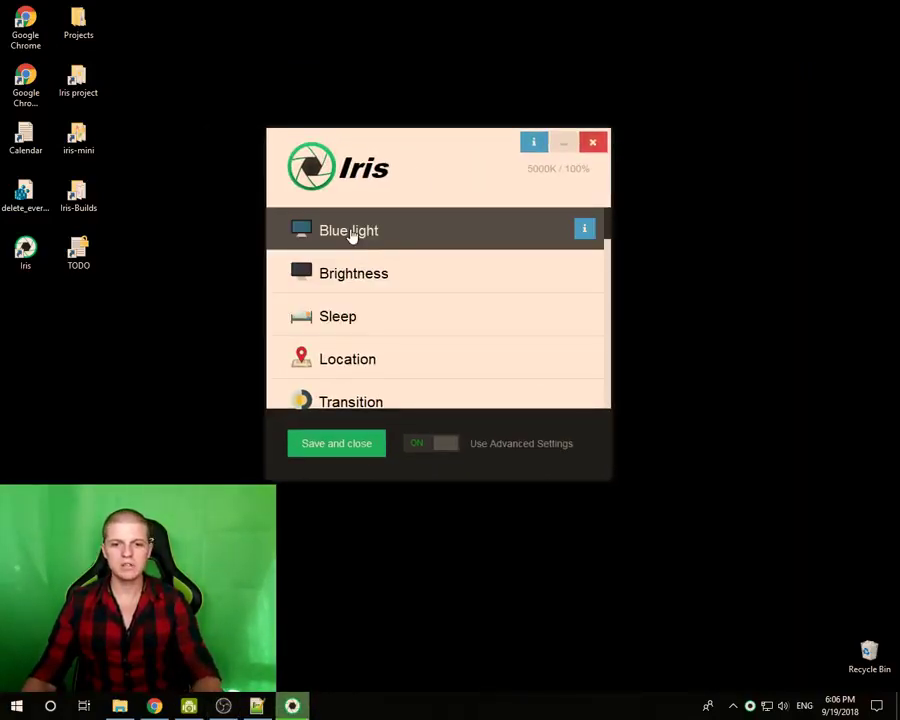
click(354, 320)
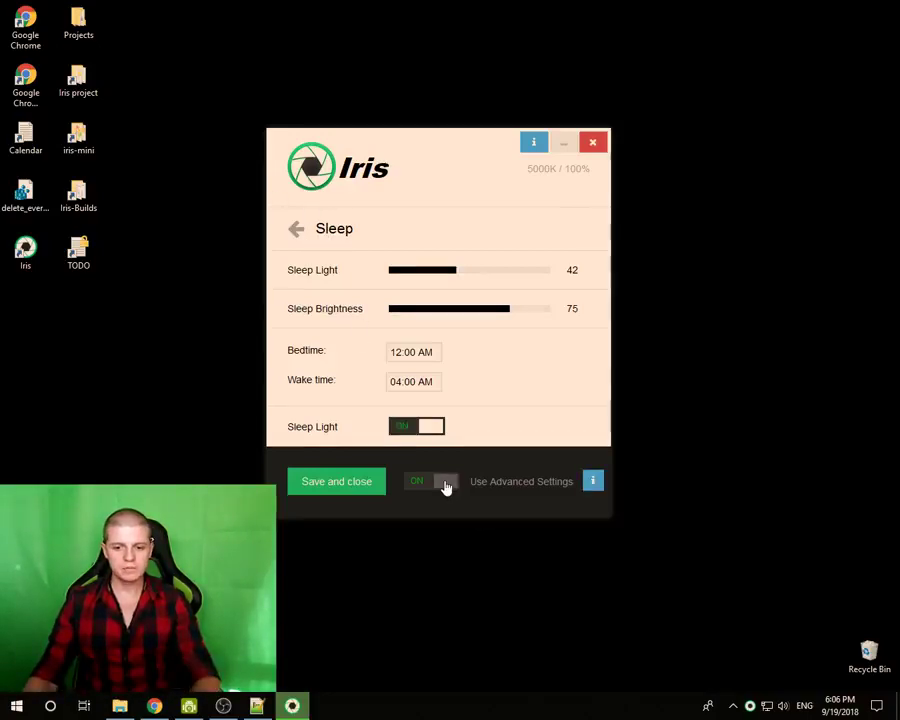
click(446, 483)
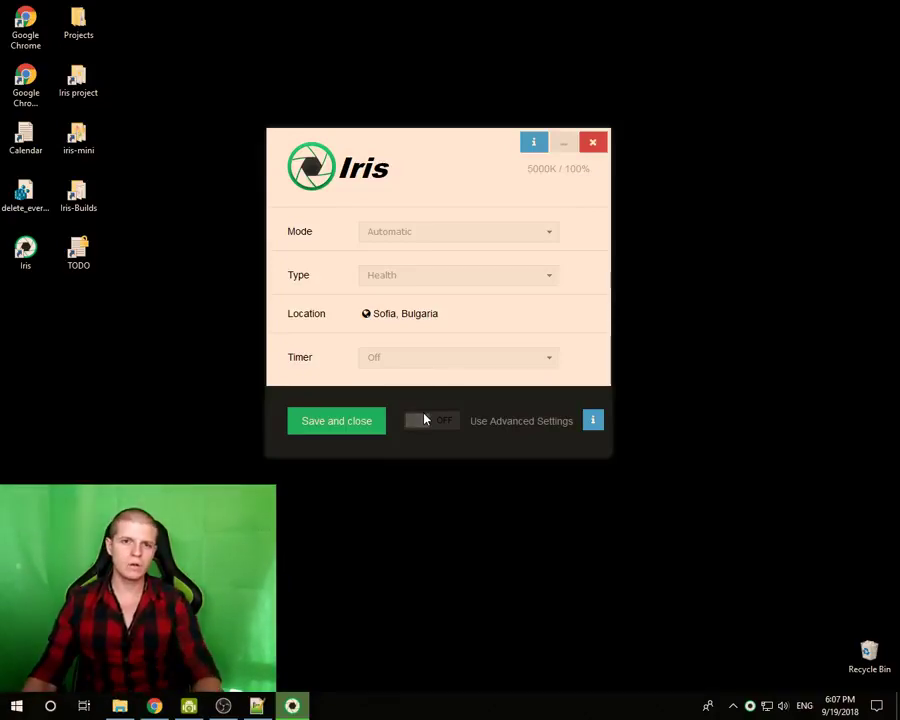
click(424, 420)
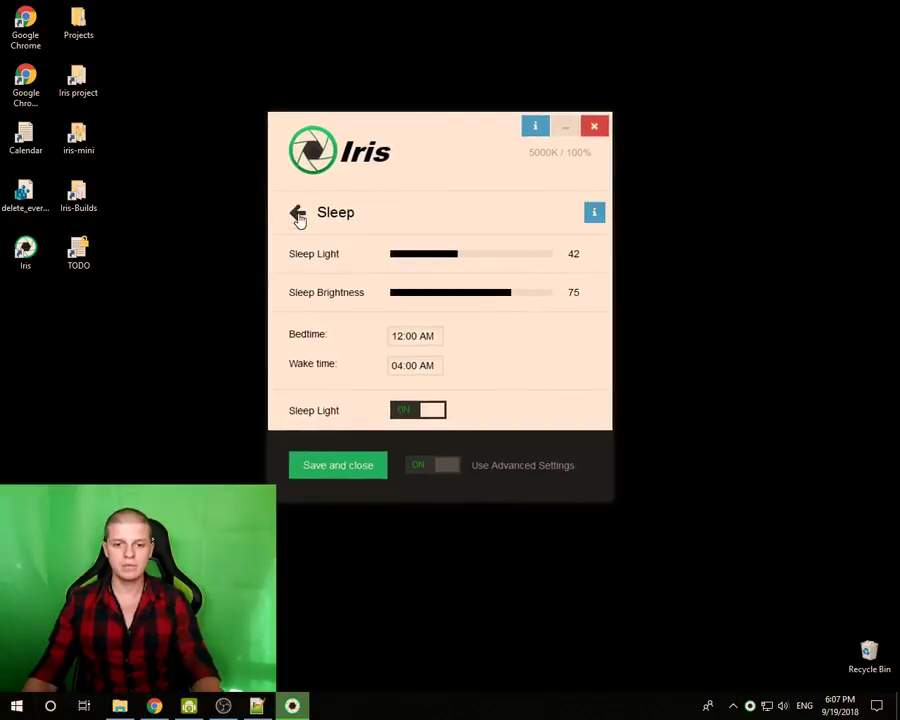
click(297, 213)
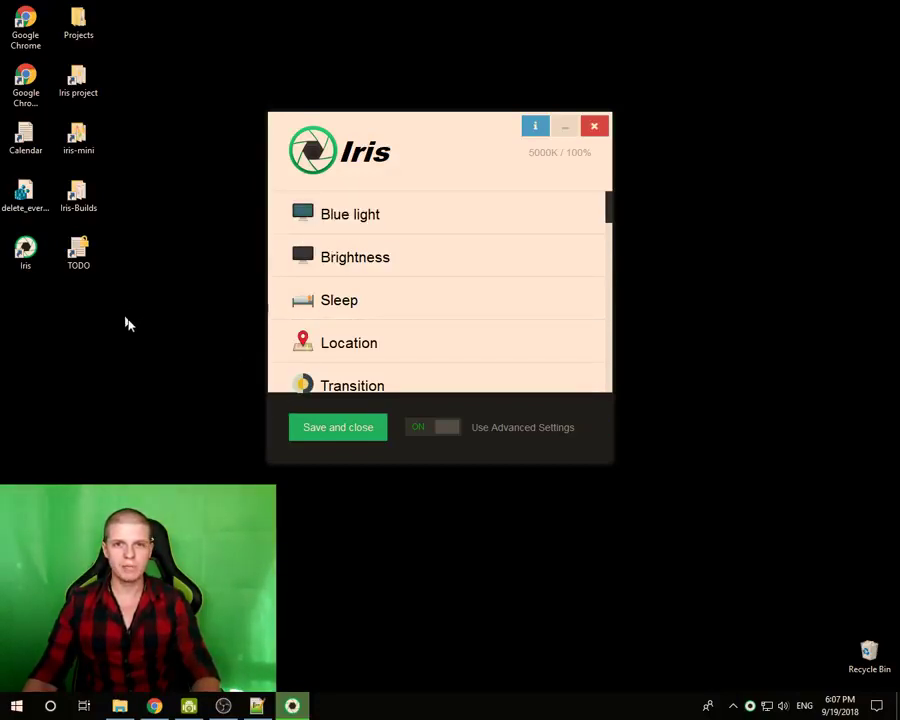
- Glance at the Blue light settings and return to the main list
click(348, 209)
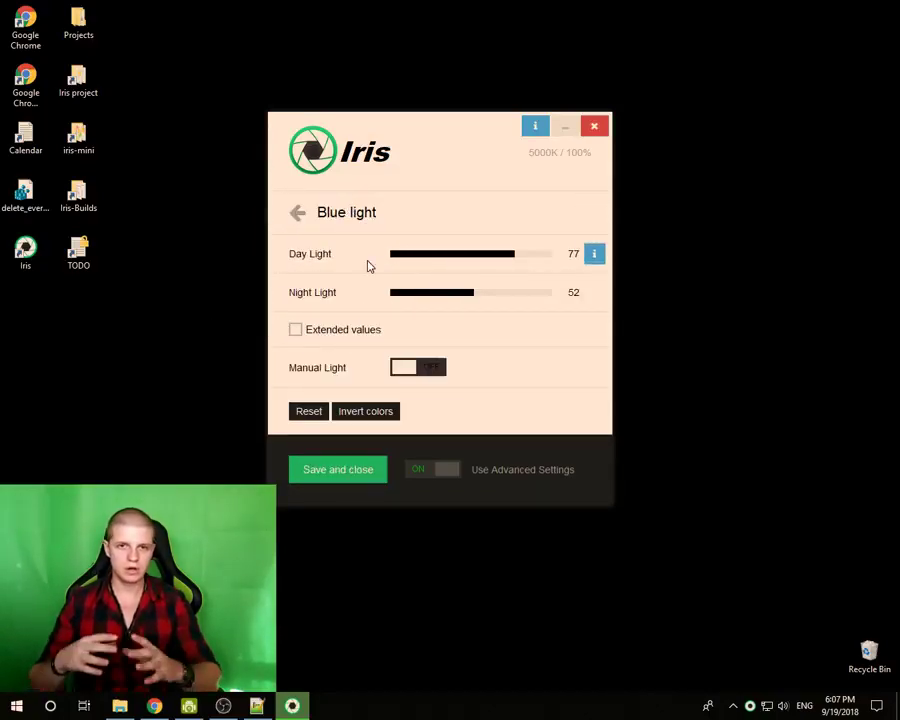
click(297, 212)
scroll(341, 330, down, 1)
- Scroll through the Transition times, then open the Location settings
click(348, 356)
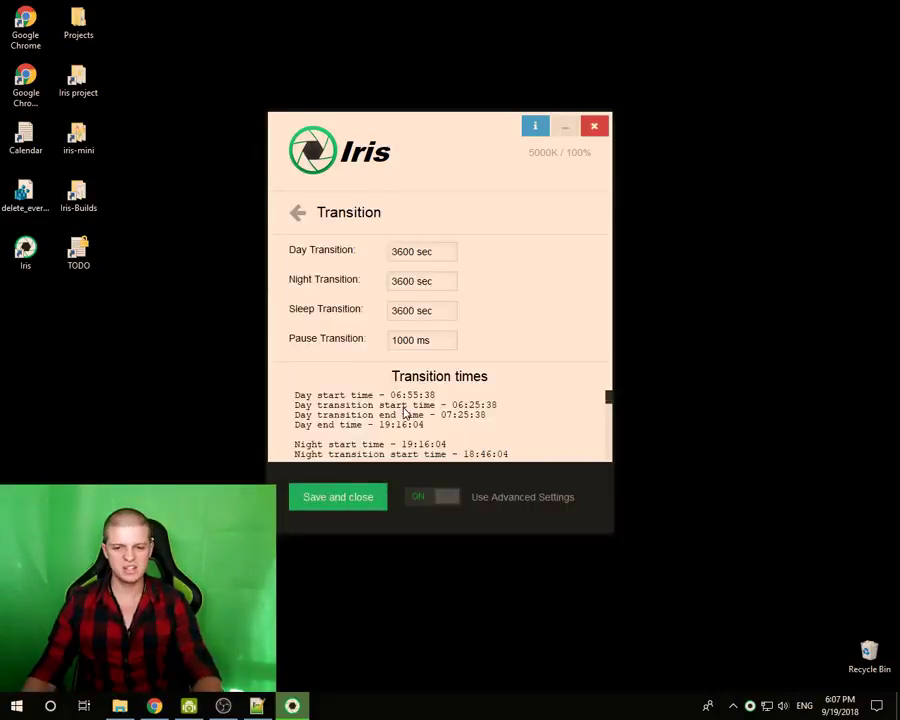
scroll(405, 415, down, 4)
scroll(382, 415, down, 4)
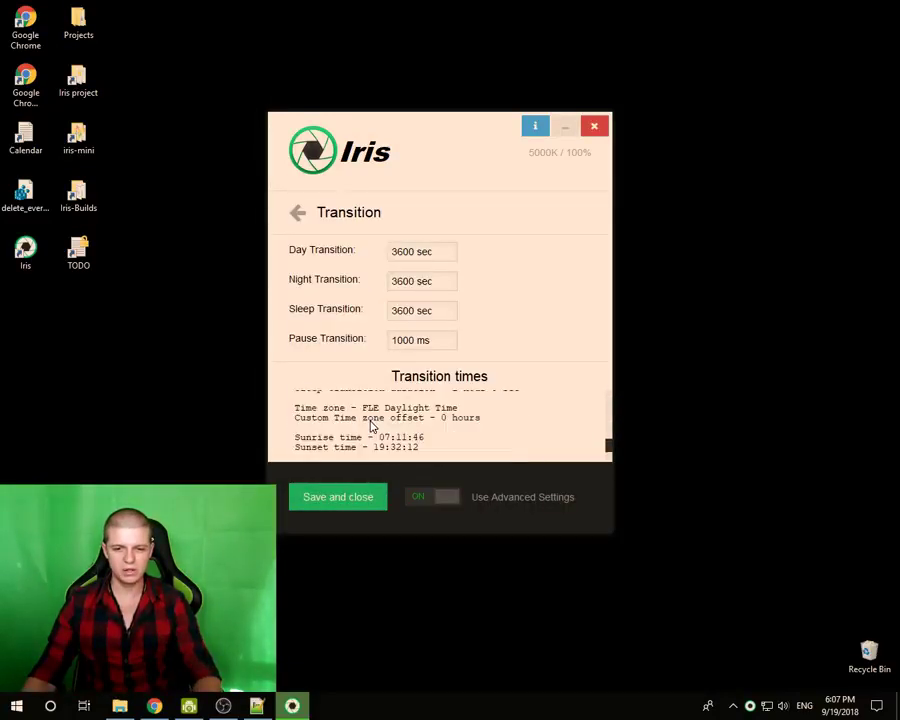
scroll(372, 425, up, 2)
scroll(371, 426, down, 2)
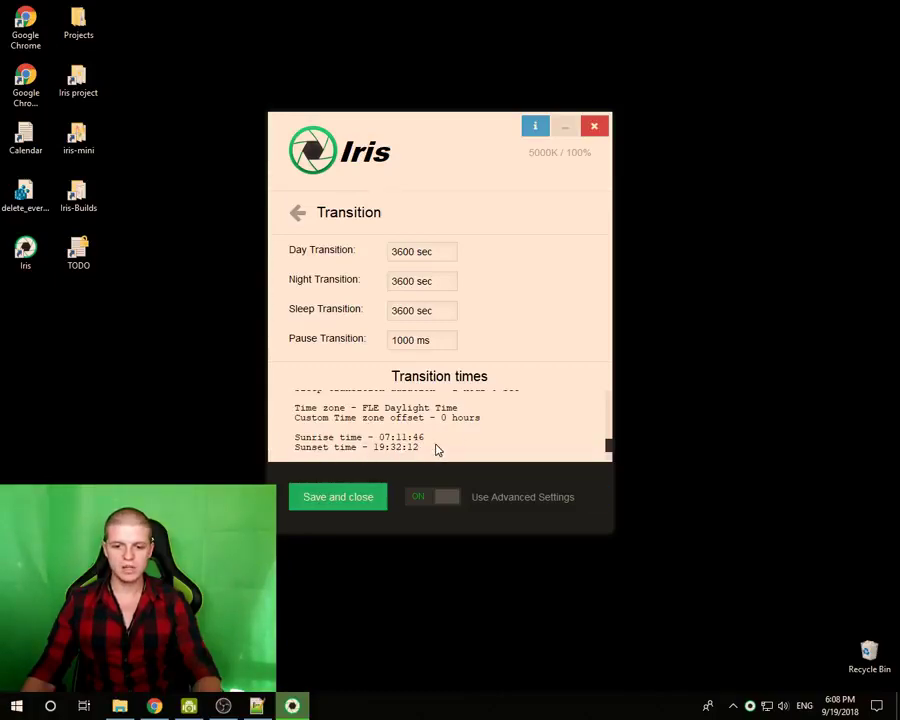
scroll(437, 447, up, 5)
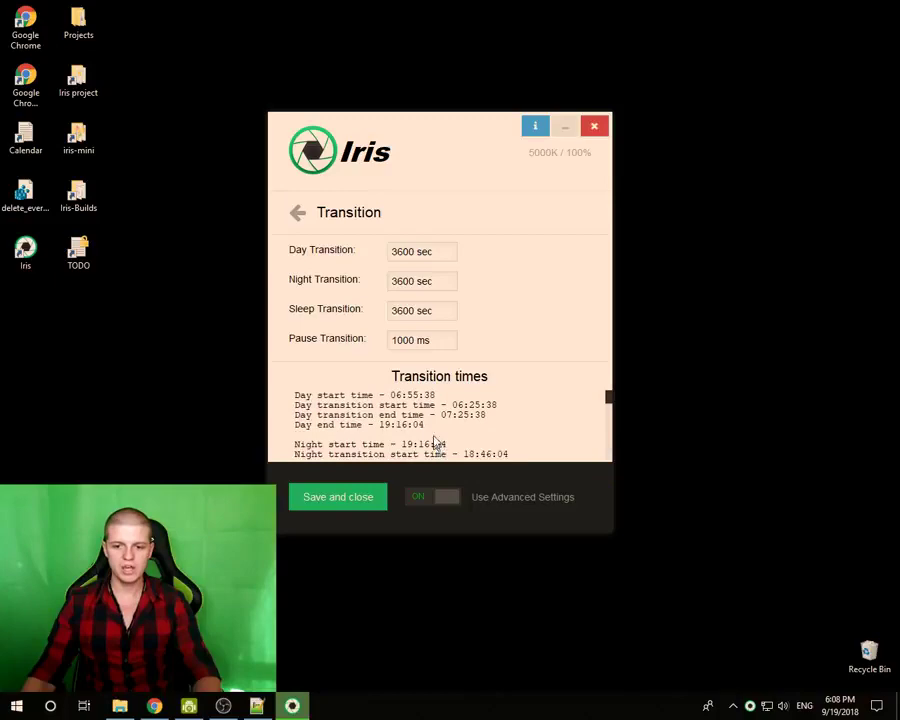
click(297, 215)
scroll(330, 230, up, 1)
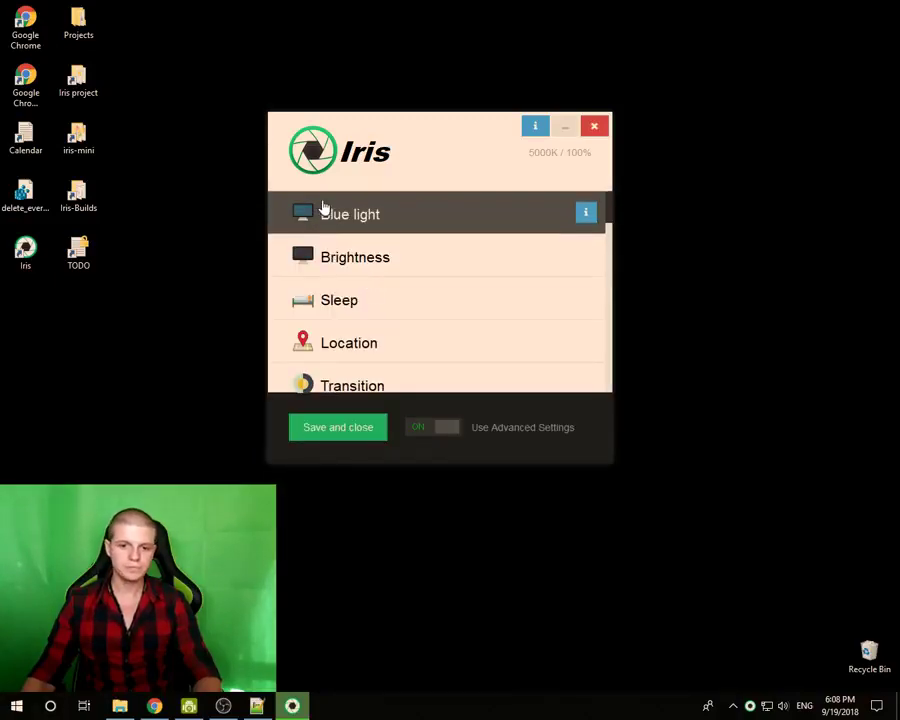
click(361, 342)
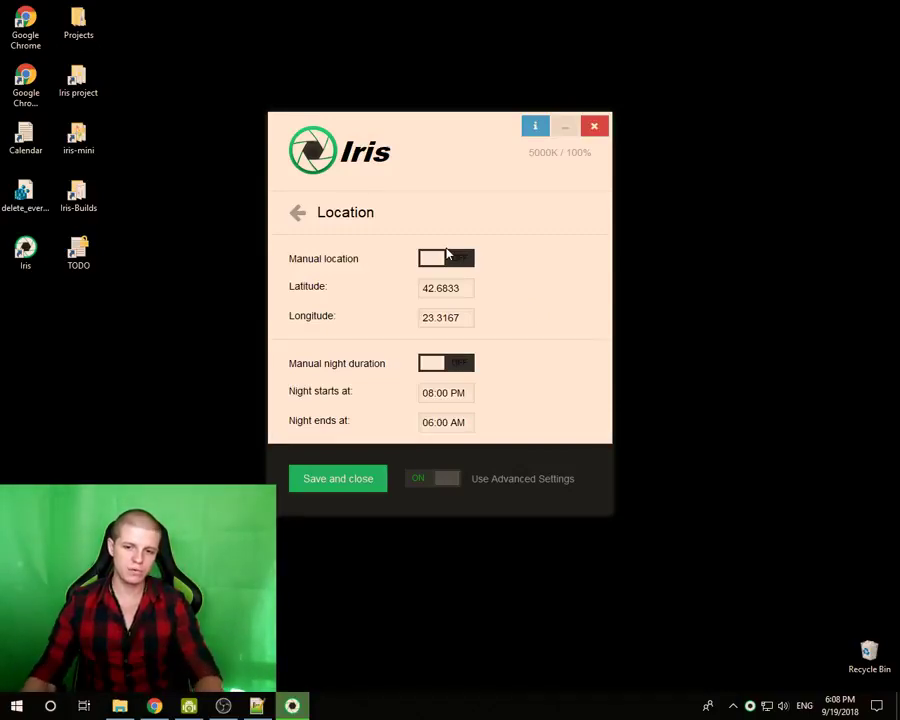
- Toggle Manual location on and back off, then return to the settings categories list
click(445, 262)
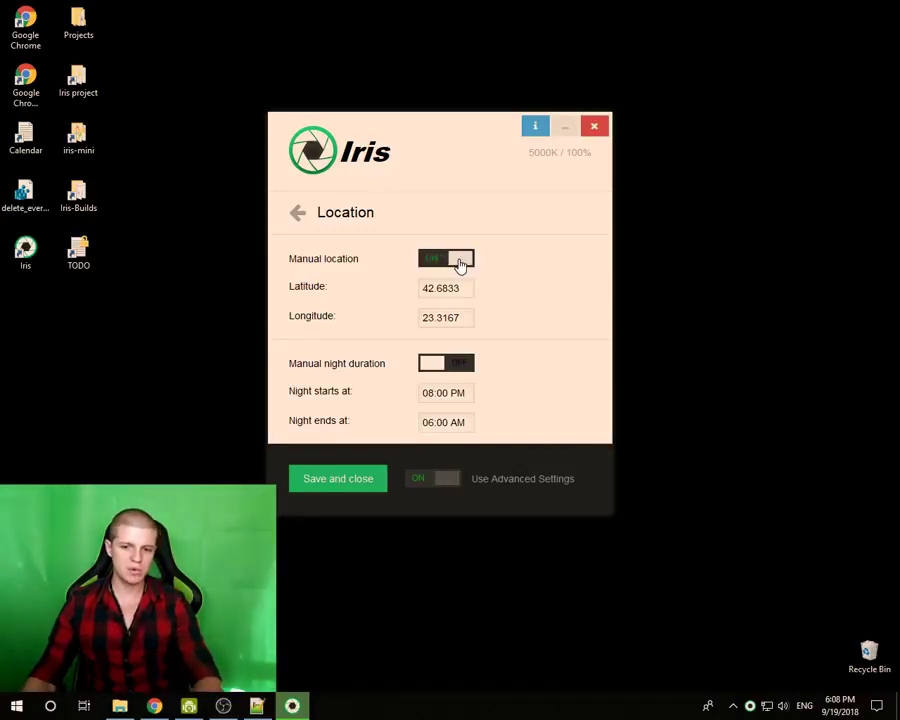
click(460, 262)
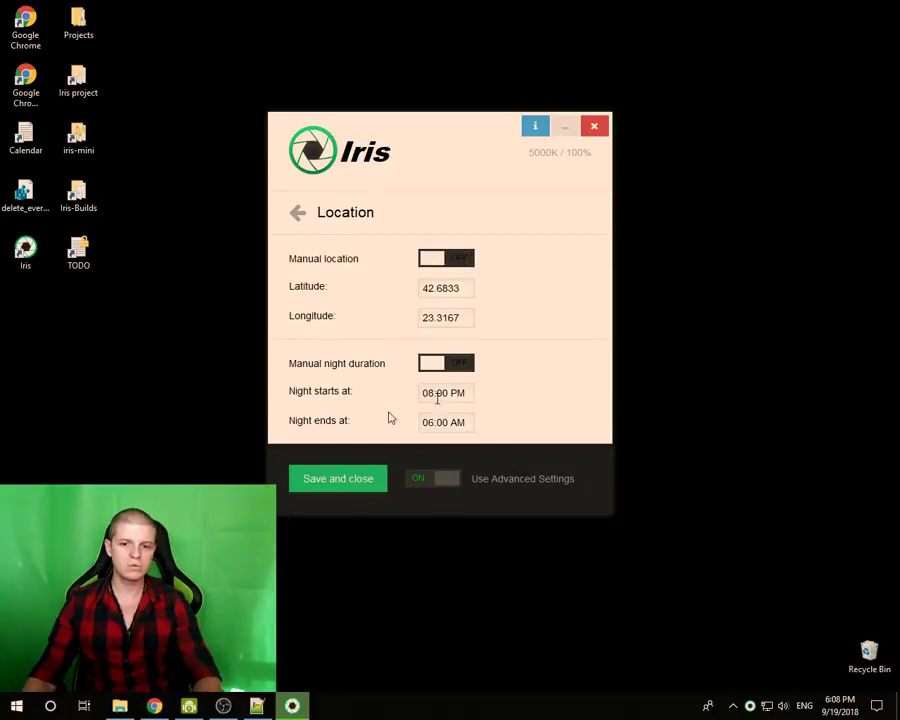
click(877, 706)
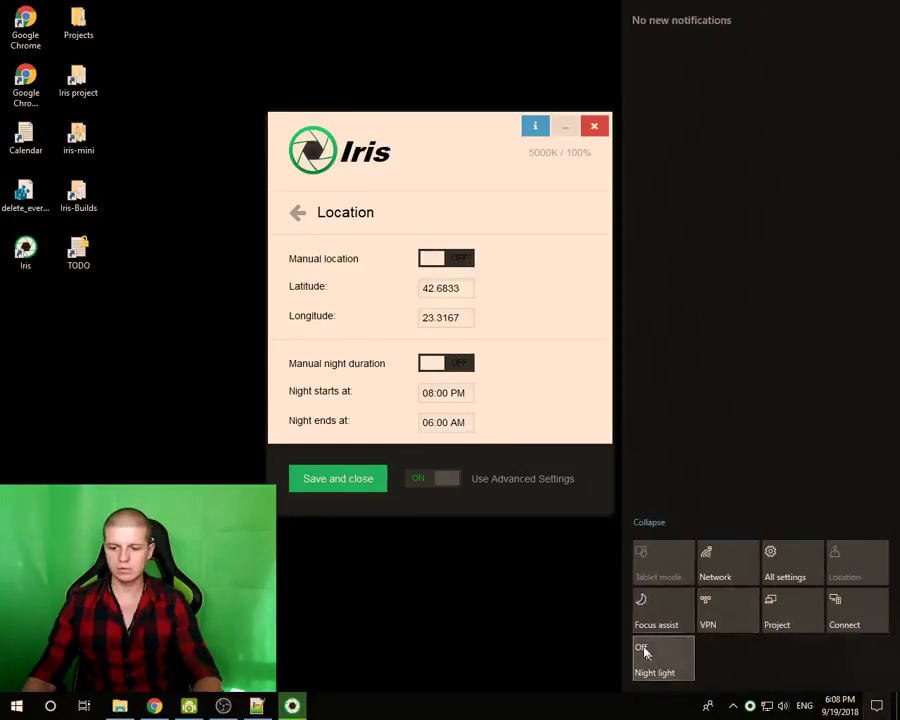
click(393, 128)
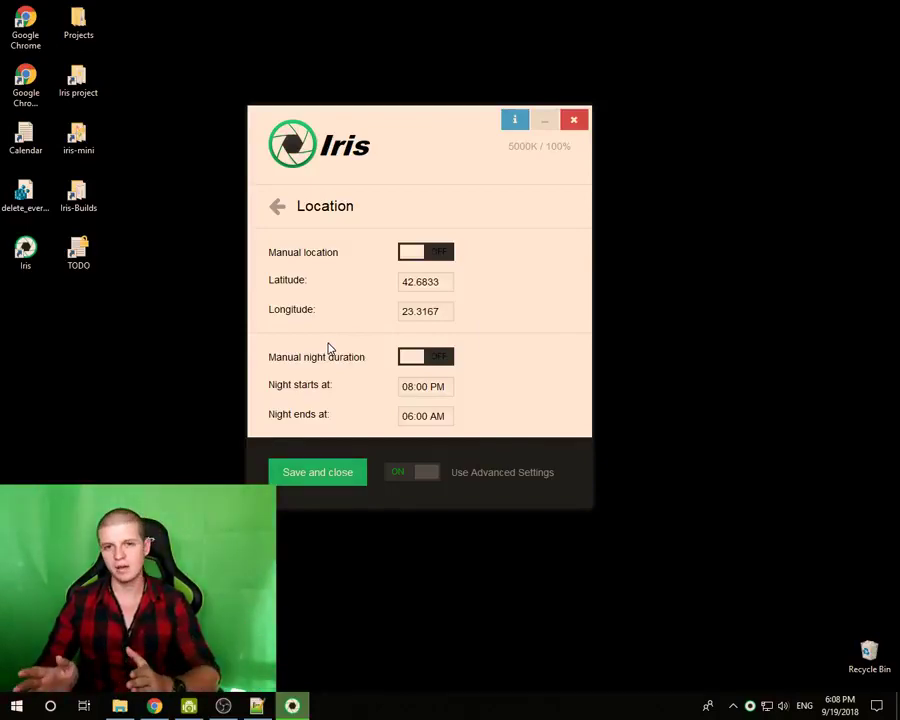
click(277, 206)
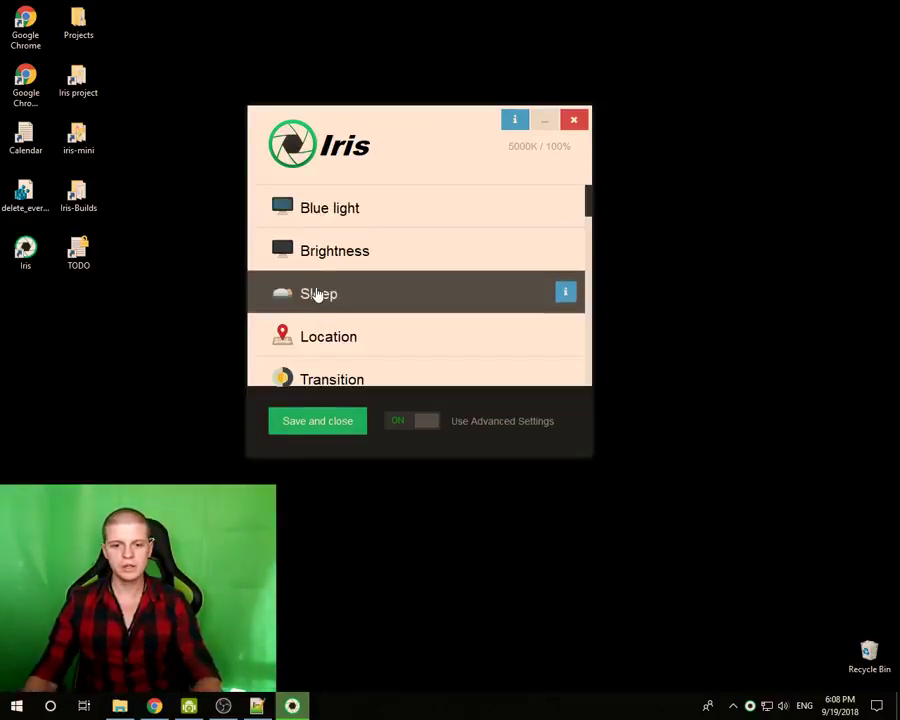
click(315, 294)
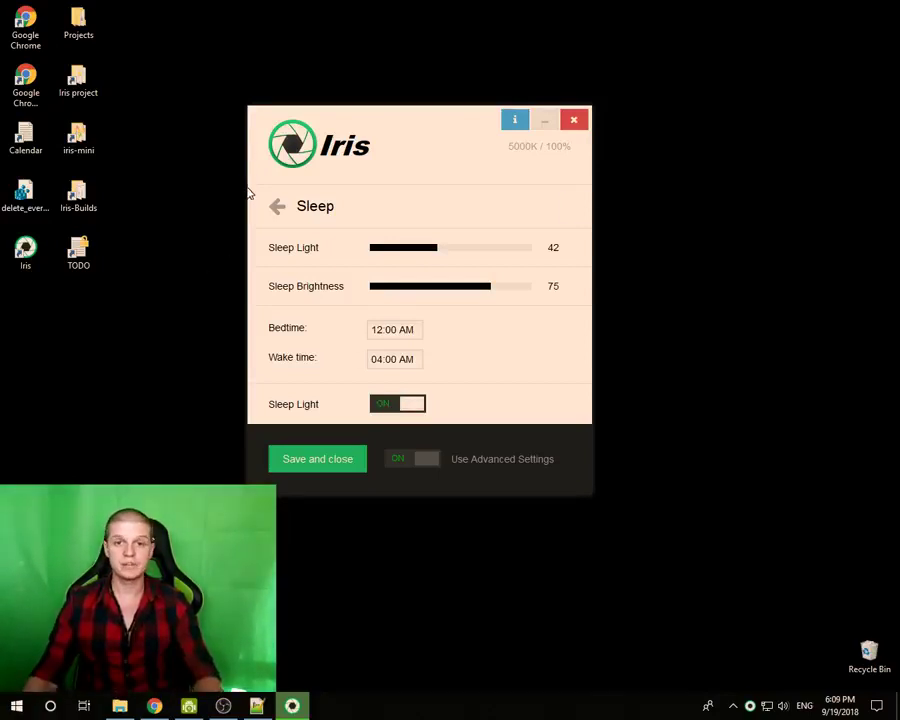
click(276, 207)
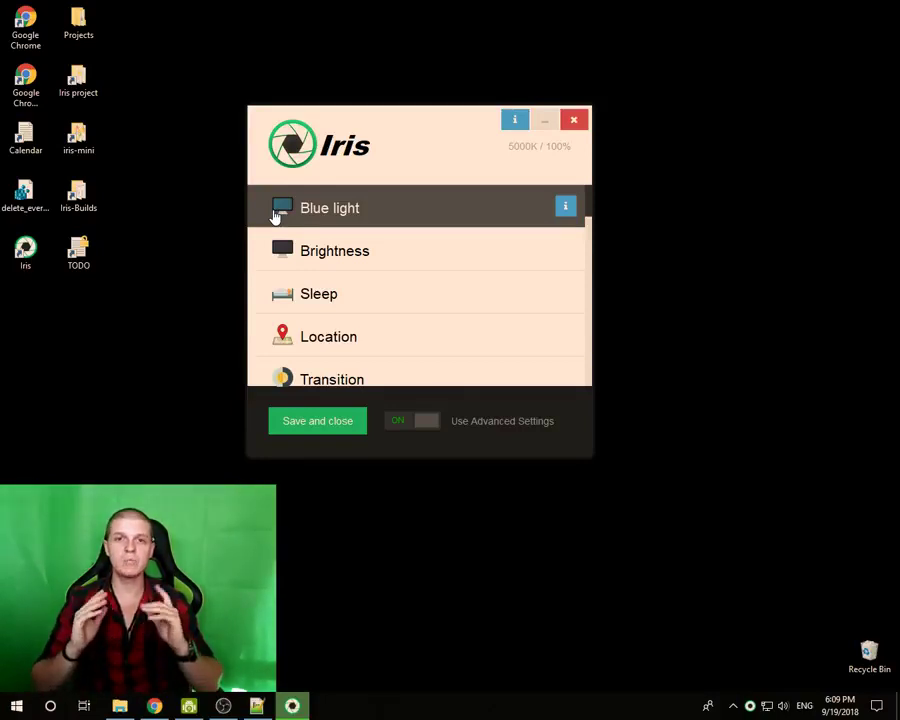
click(311, 291)
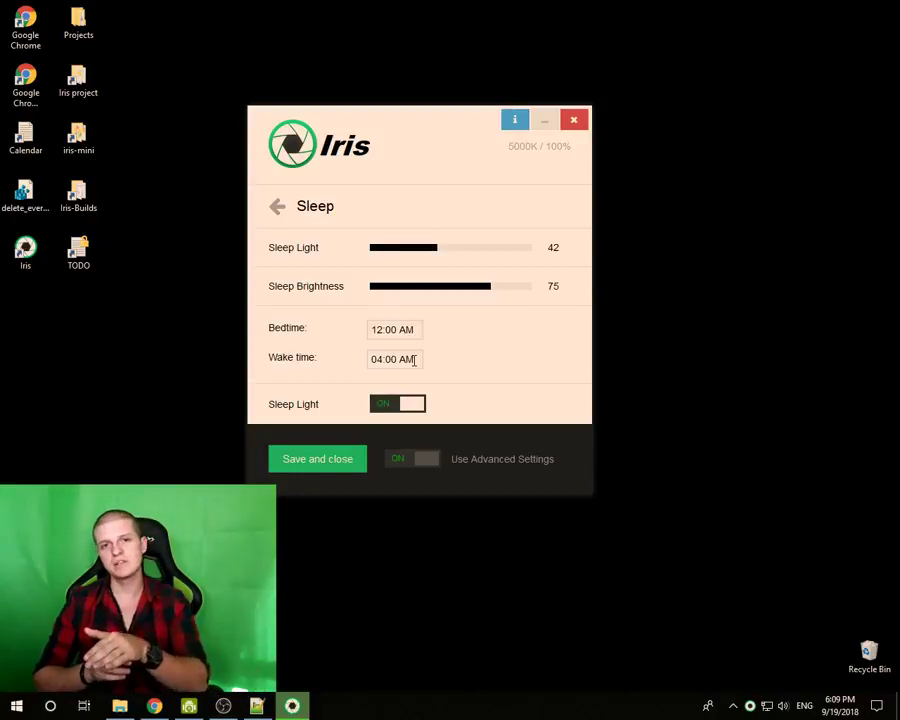
click(277, 207)
- Preview daytime Blue light at 0, then set Day Light to 76 (4940K)
click(366, 265)
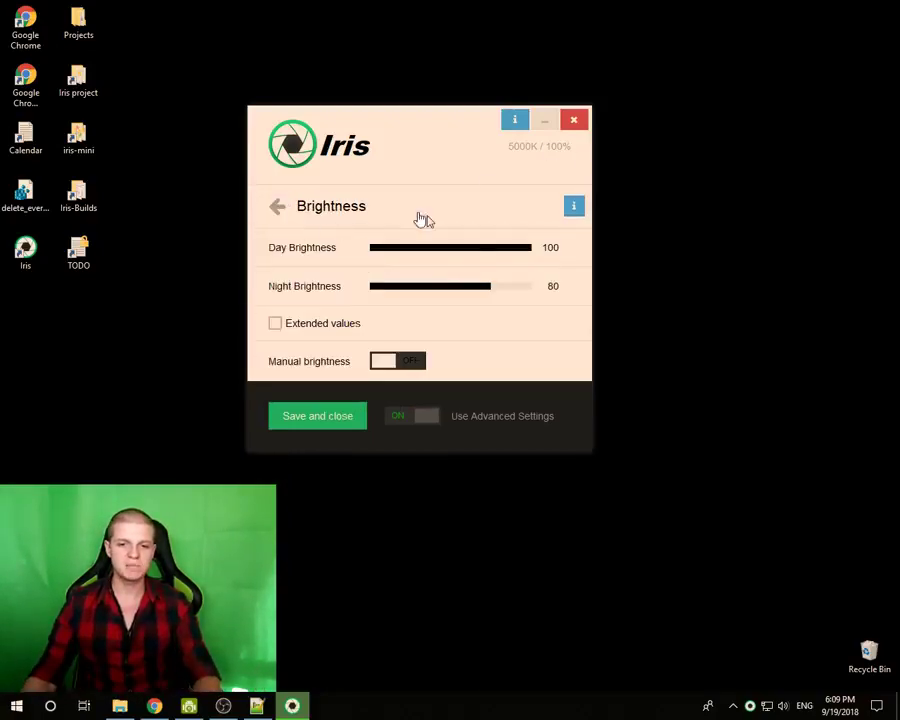
click(279, 209)
click(336, 216)
drag(424, 257, 489, 256)
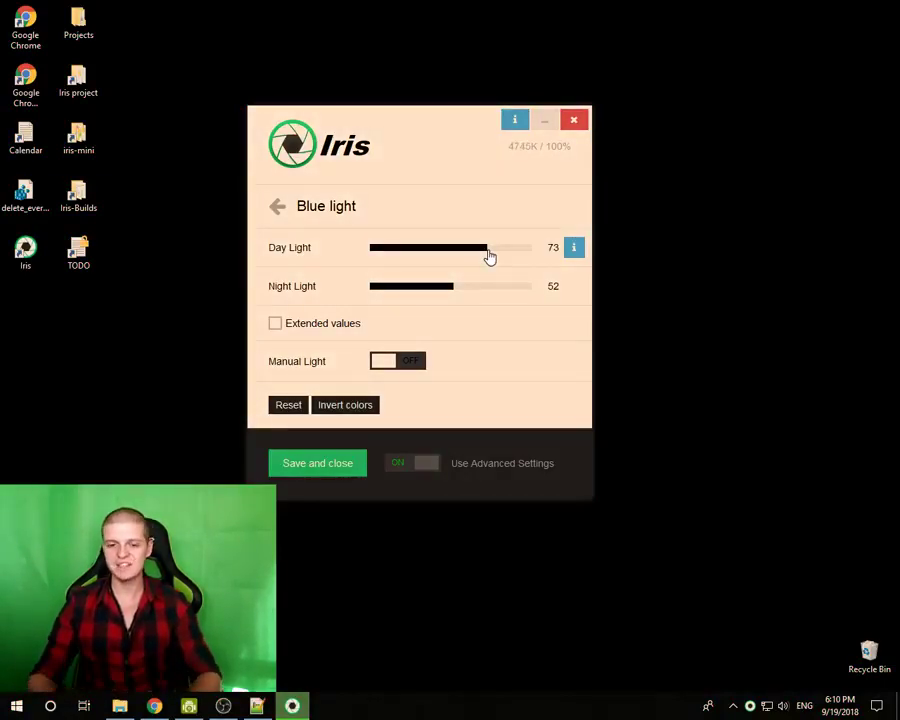
drag(490, 257, 492, 255)
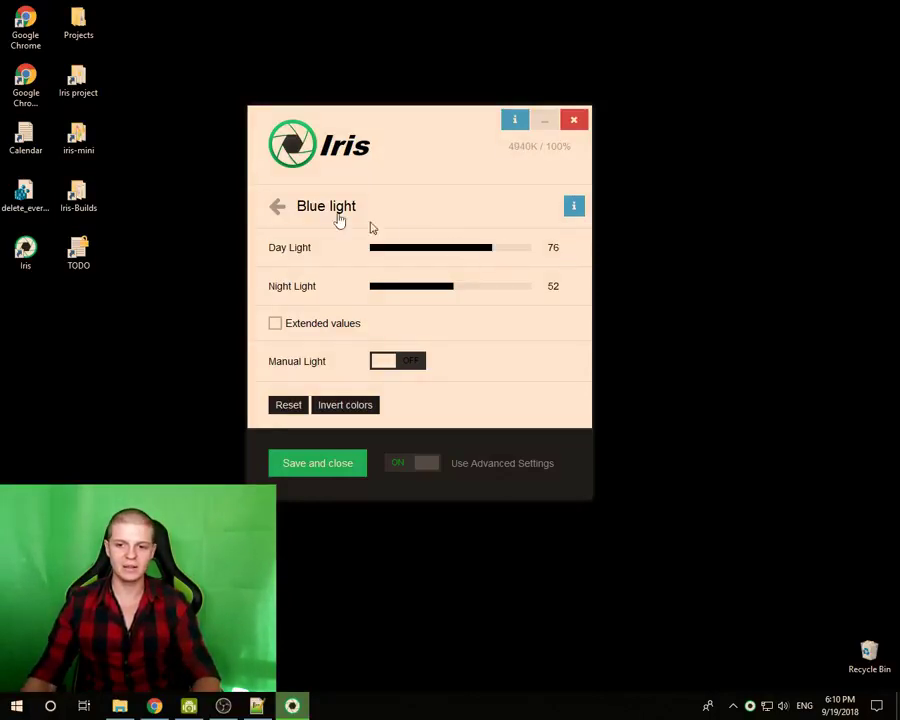
click(278, 210)
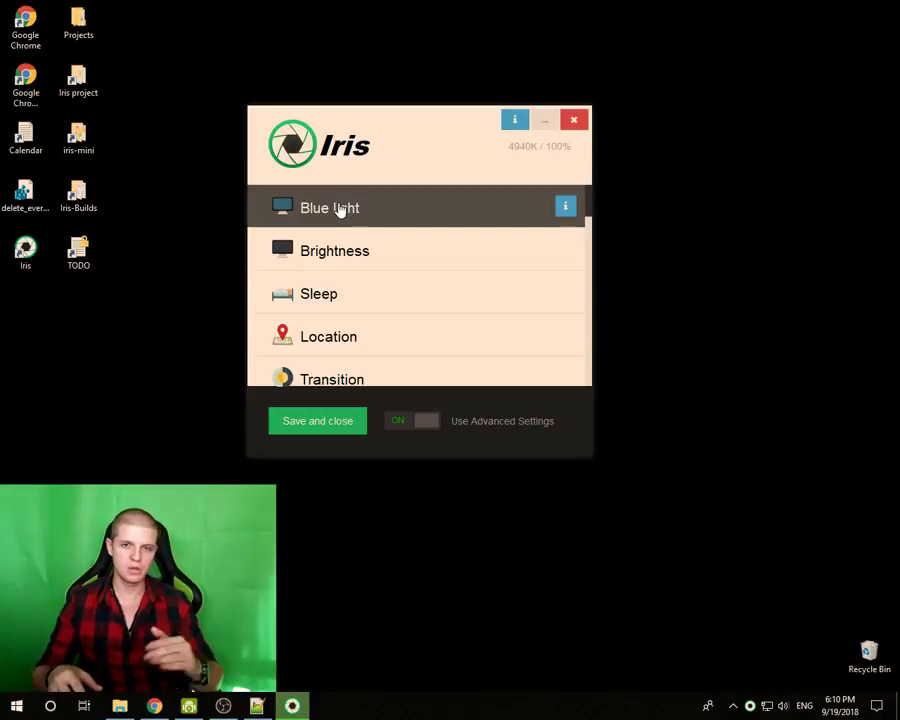
- Check Windows Night light settings via Action Center, close them, and open Iris's Sleep page
click(877, 706)
click(681, 648)
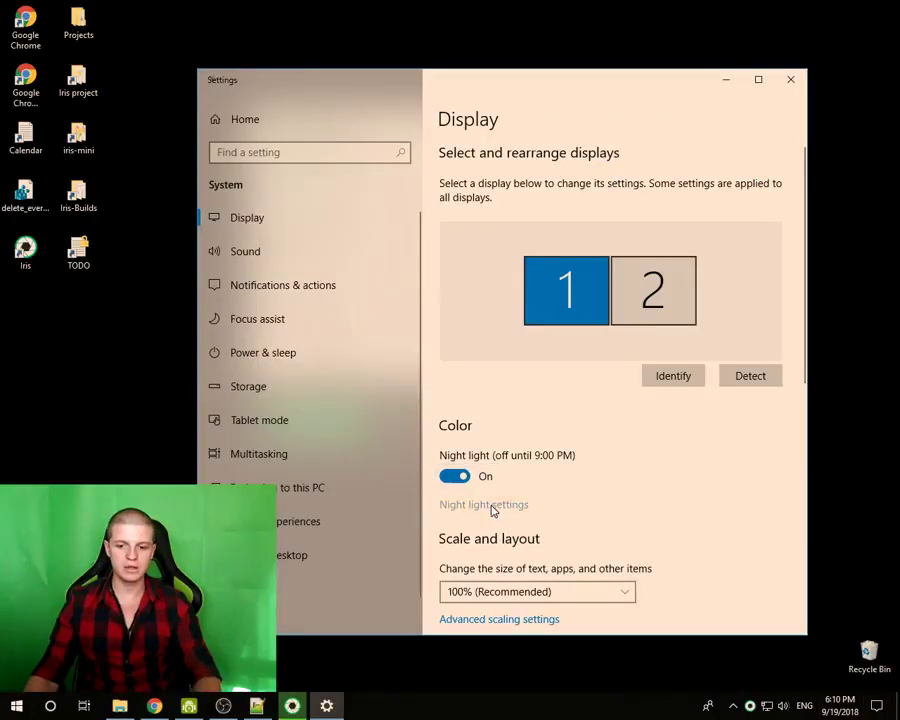
click(490, 510)
click(792, 77)
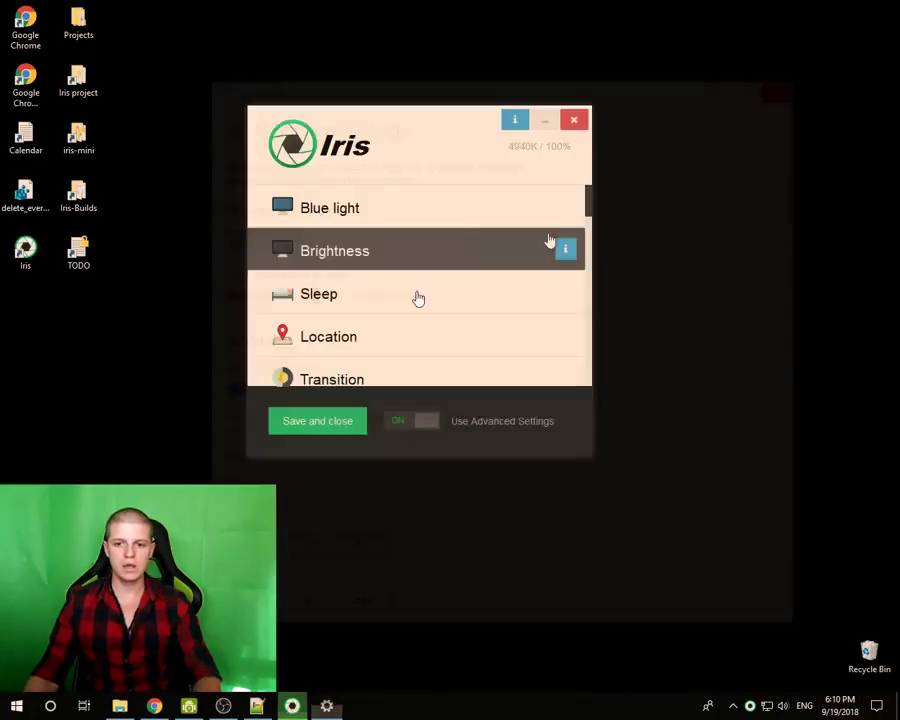
click(341, 296)
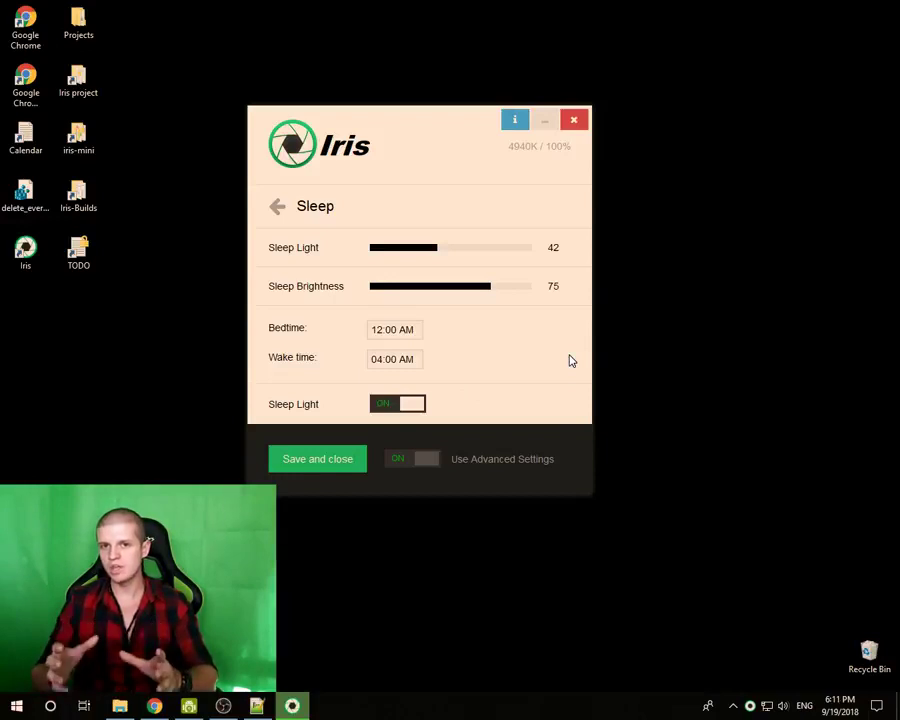
drag(392, 125, 416, 94)
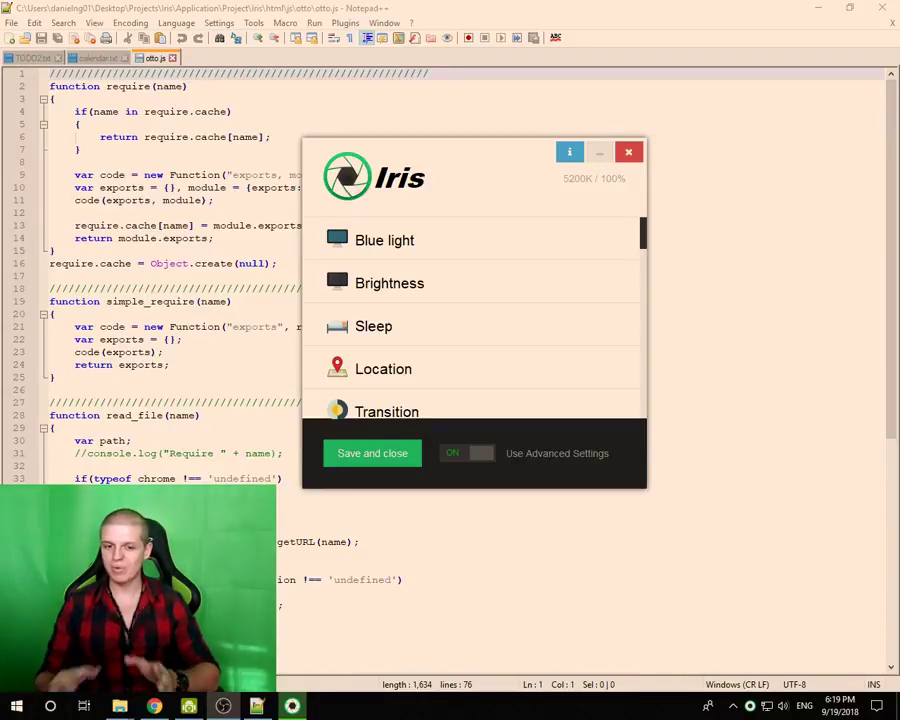
- Click into line 10 of otto.js, reopen Iris, and turn Advanced Settings off
click(180, 191)
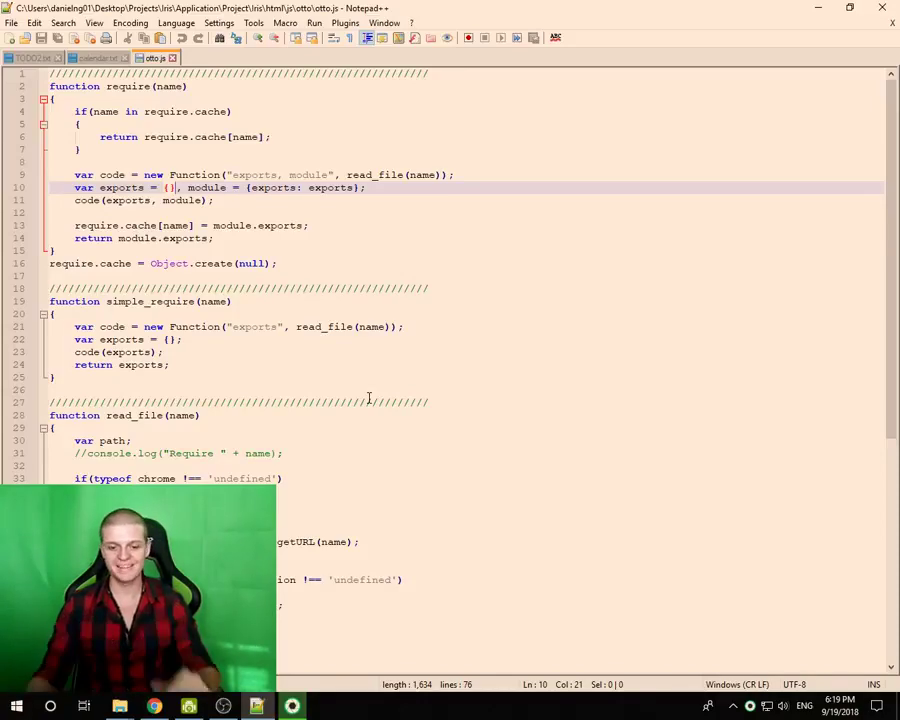
click(292, 706)
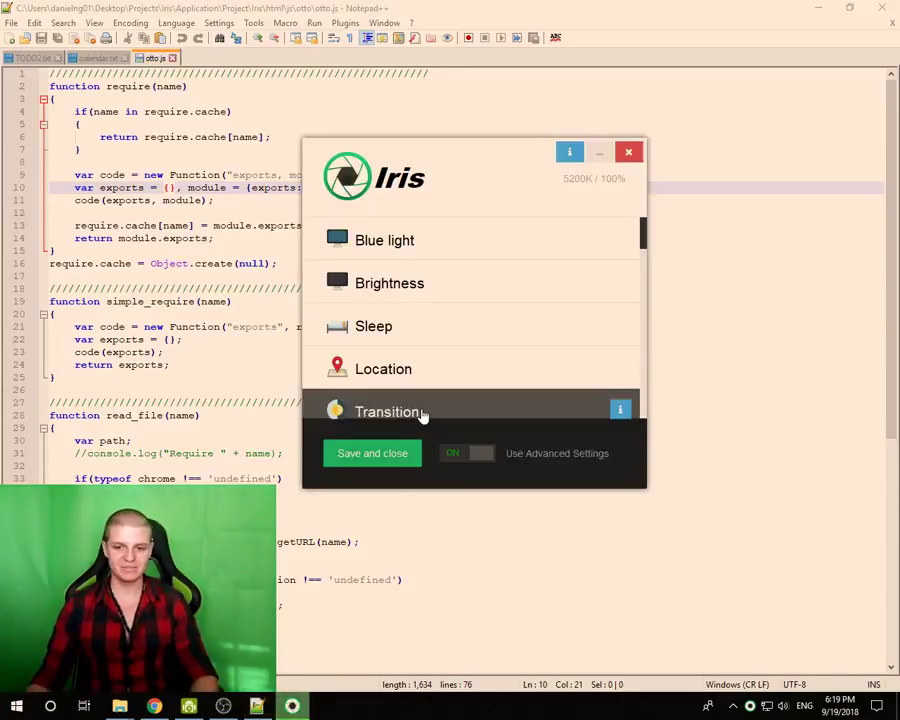
click(485, 453)
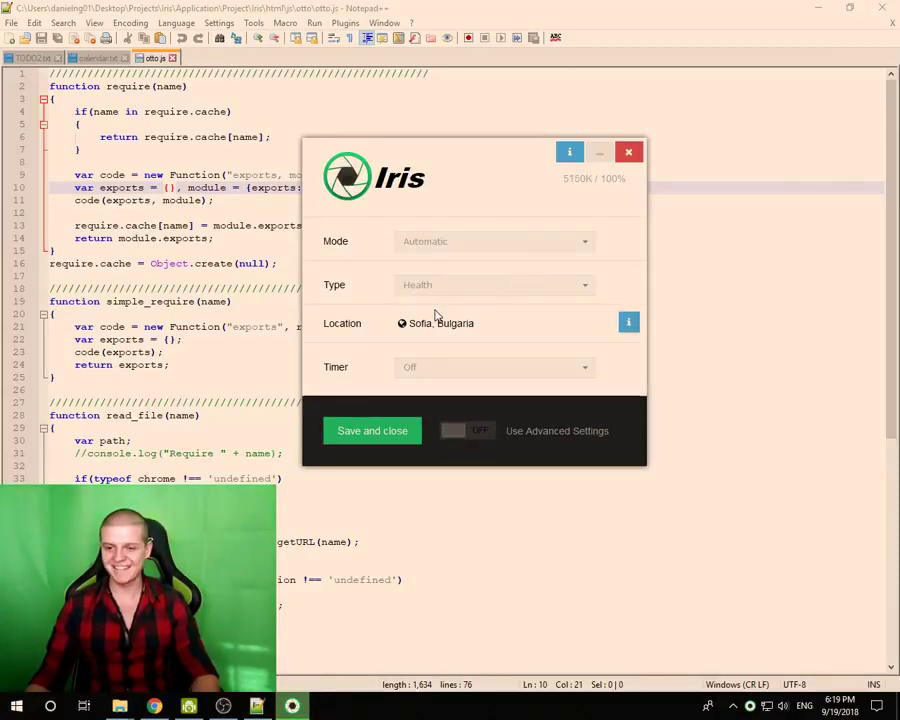
- Preview the Programming preset type and move the Iris window to the right
click(428, 285)
click(426, 372)
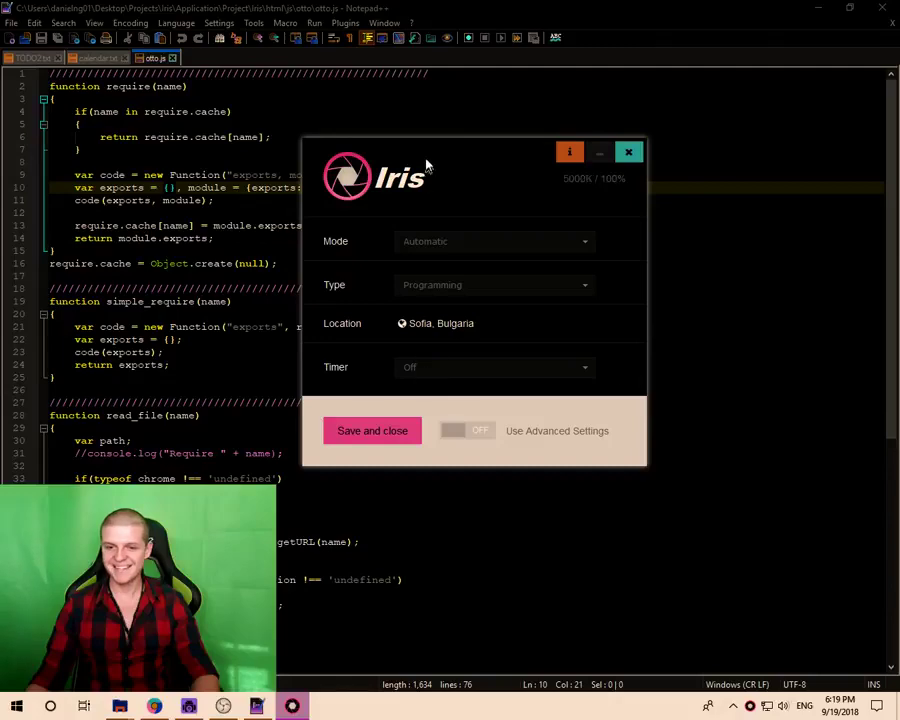
drag(426, 165, 488, 177)
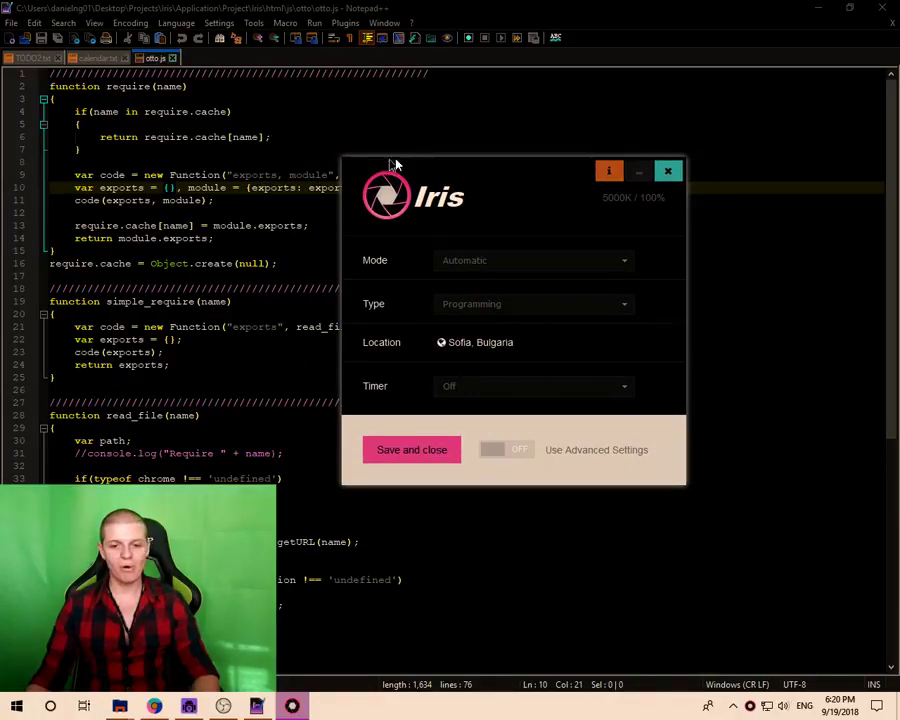
drag(510, 177, 693, 178)
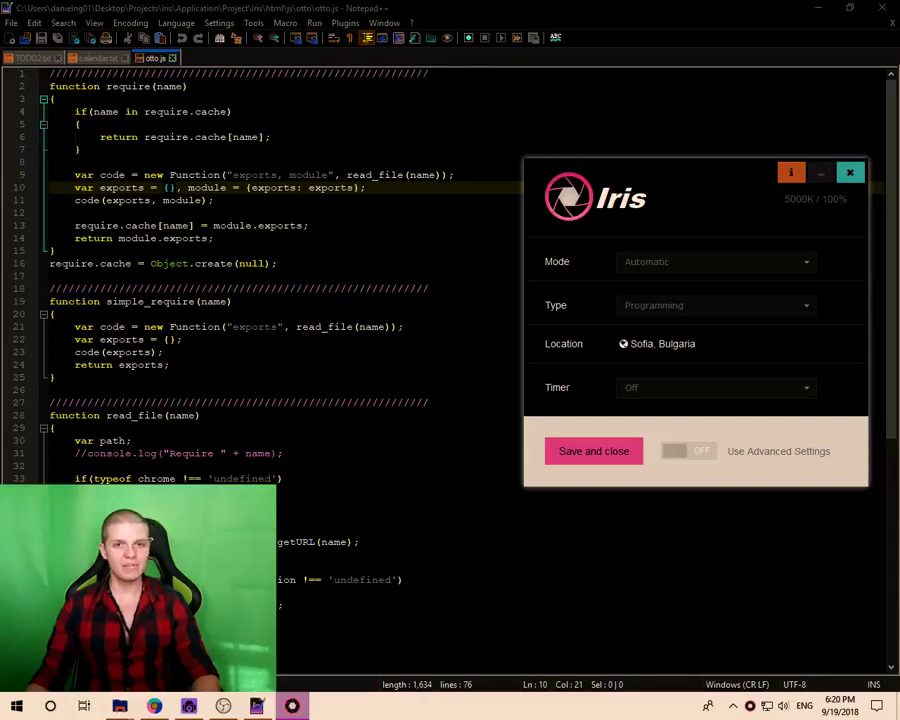
- Switch the Iris preset type back to Health
click(637, 308)
drag(646, 177, 607, 167)
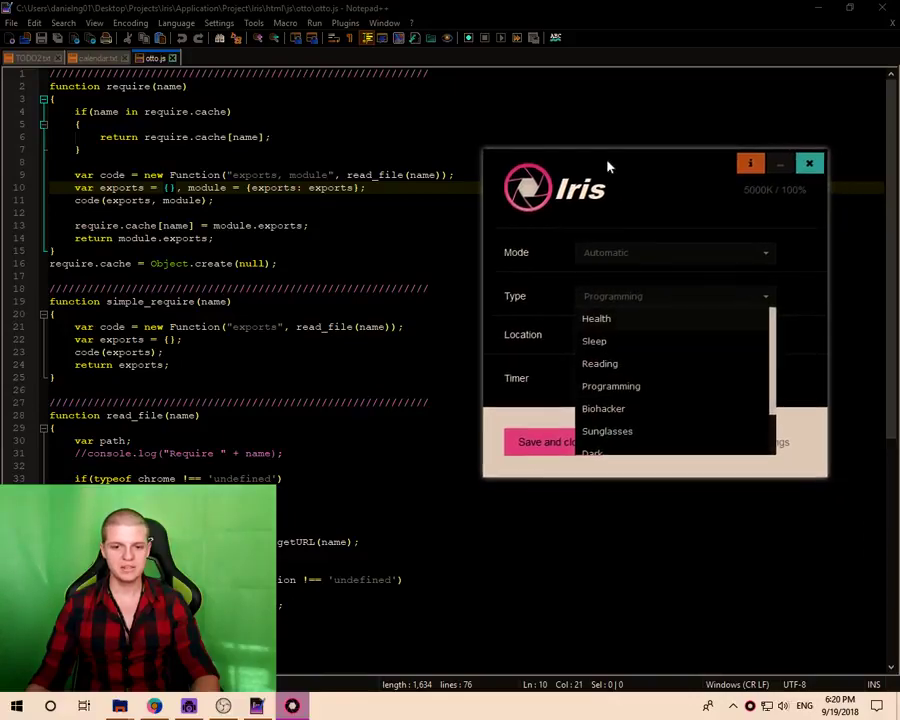
click(605, 321)
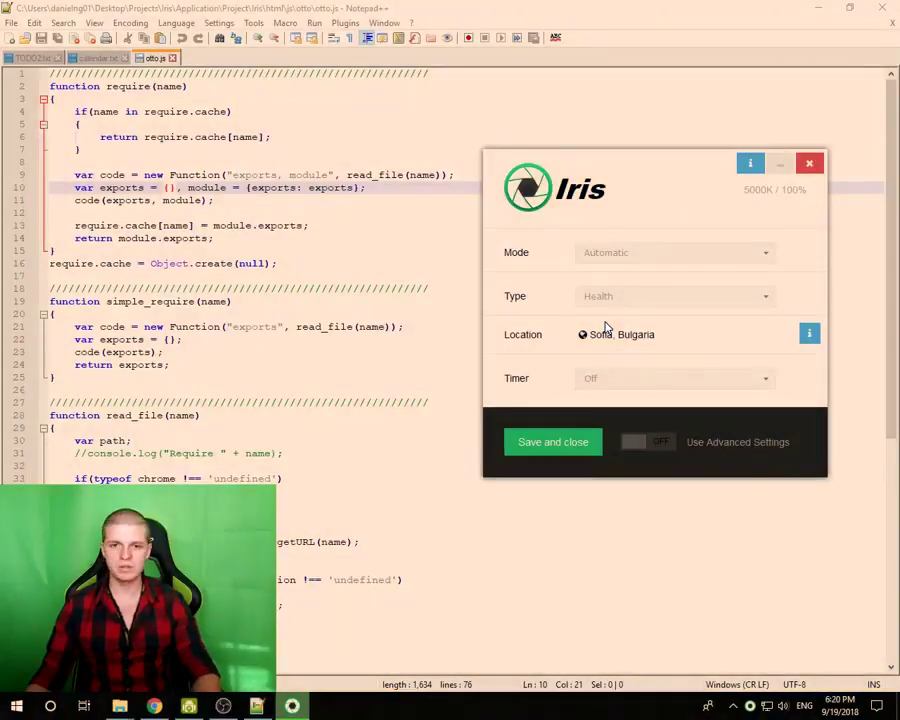
- Show the advanced settings and open Iris's own settings page
click(633, 447)
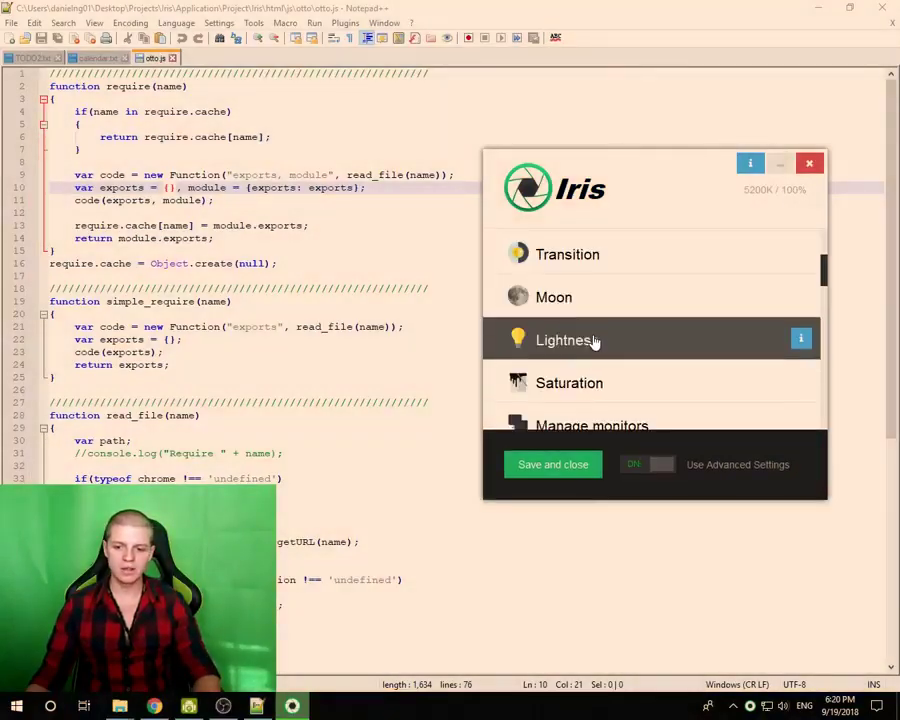
scroll(593, 343, down, 3)
click(572, 306)
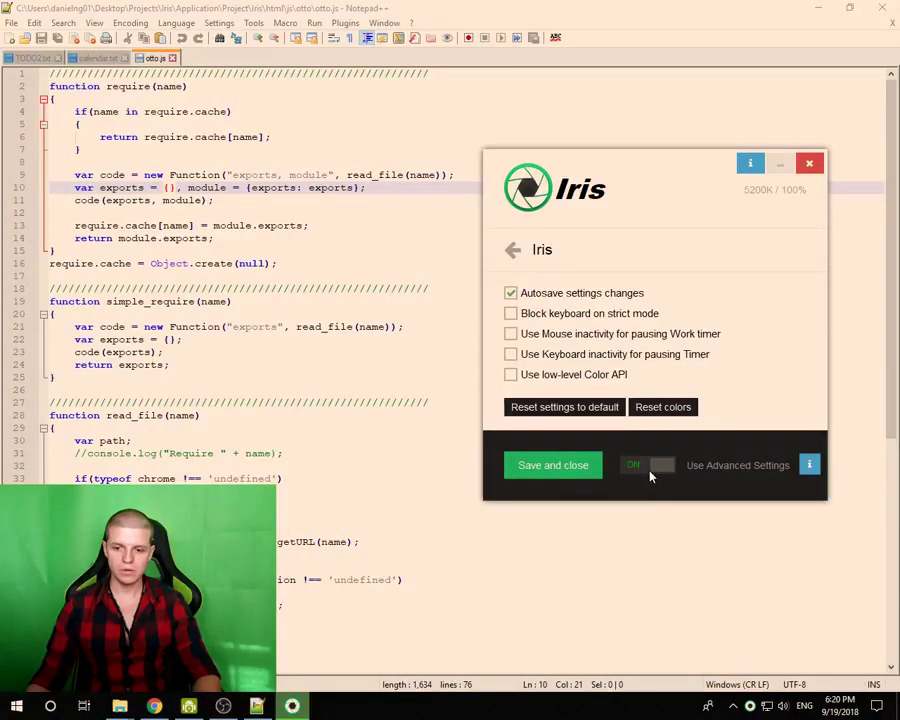
- Return to the simple view and apply the Programming preset
click(650, 476)
click(605, 292)
click(598, 390)
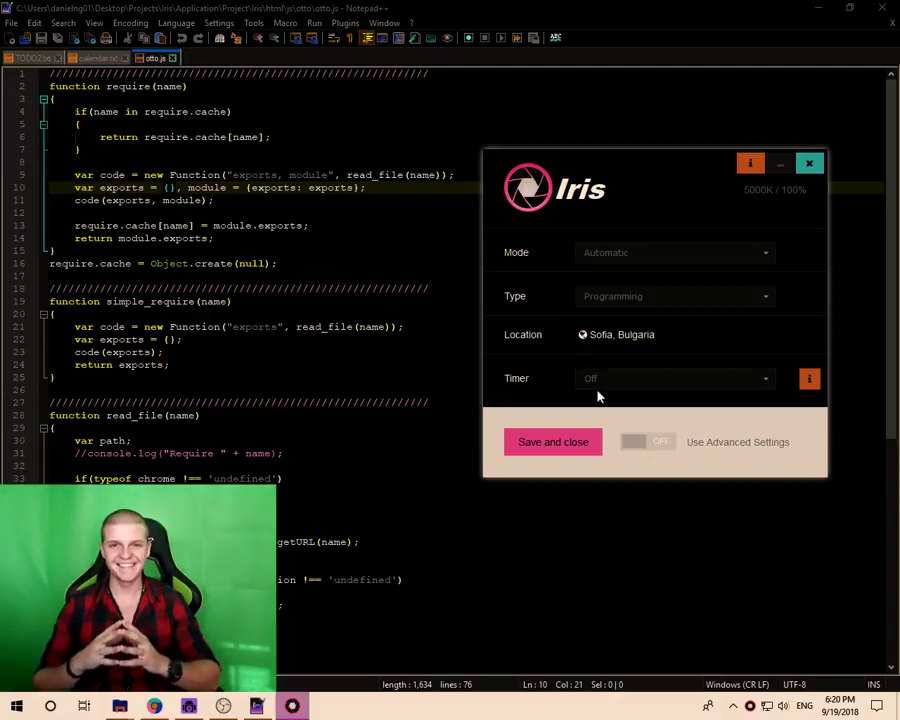
- Try the Health preset, then the Biohacker preset
click(604, 300)
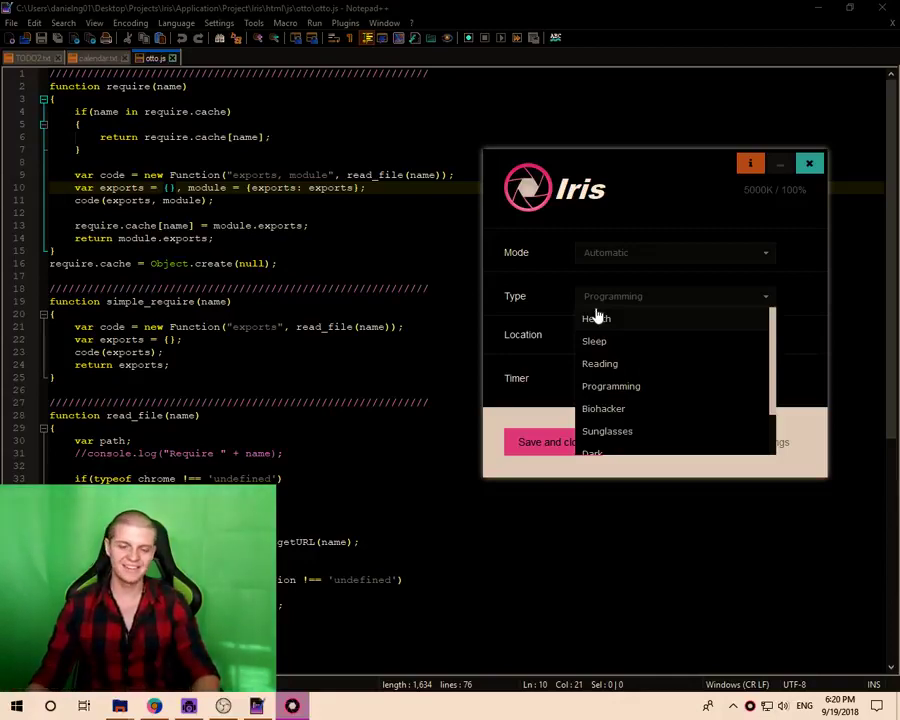
click(596, 319)
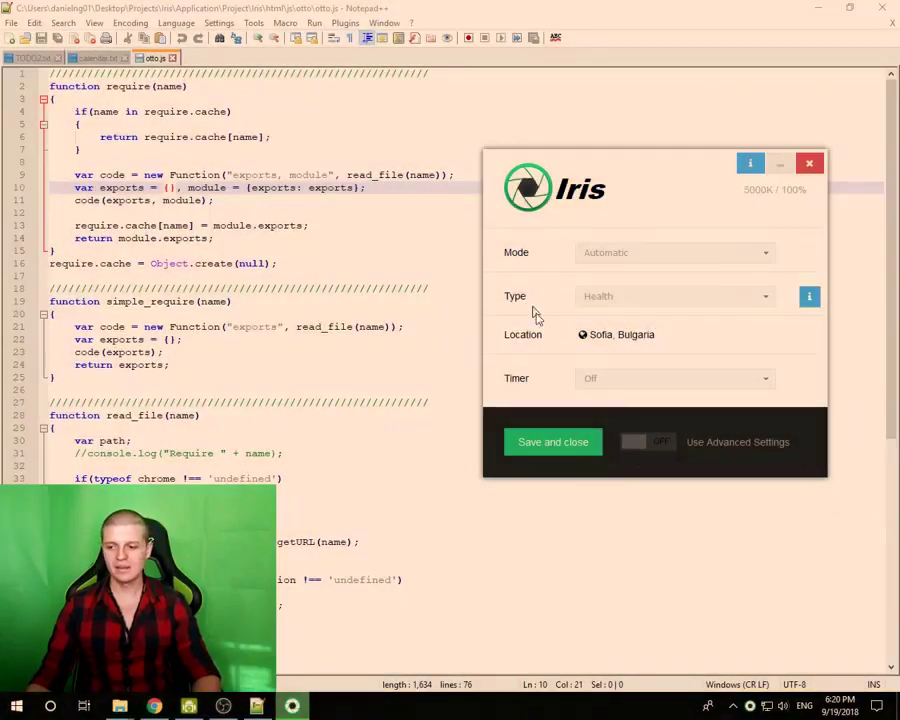
click(597, 298)
scroll(654, 397, down, 1)
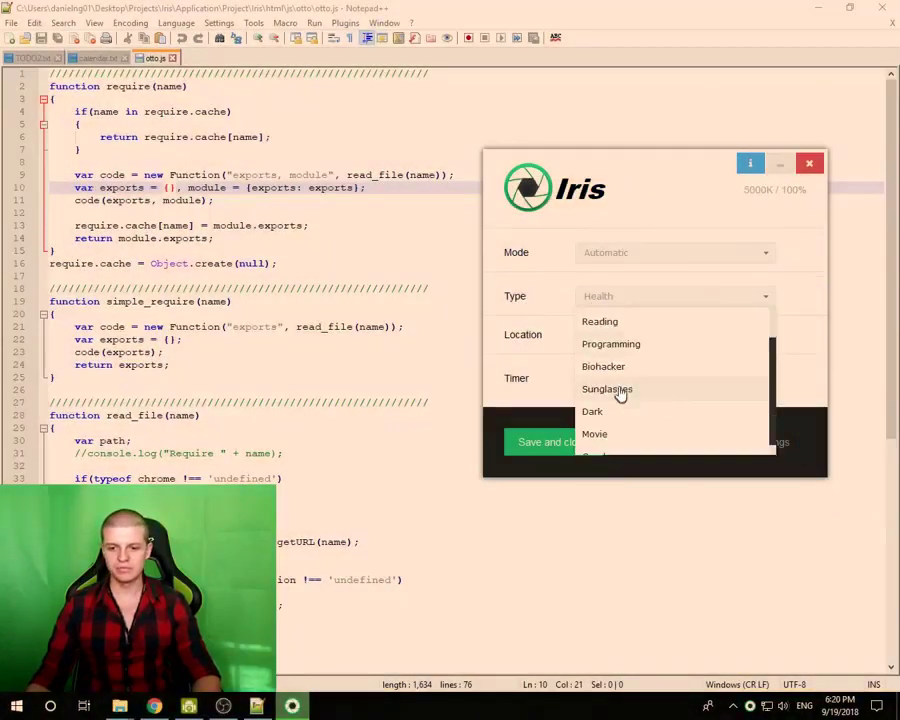
click(598, 368)
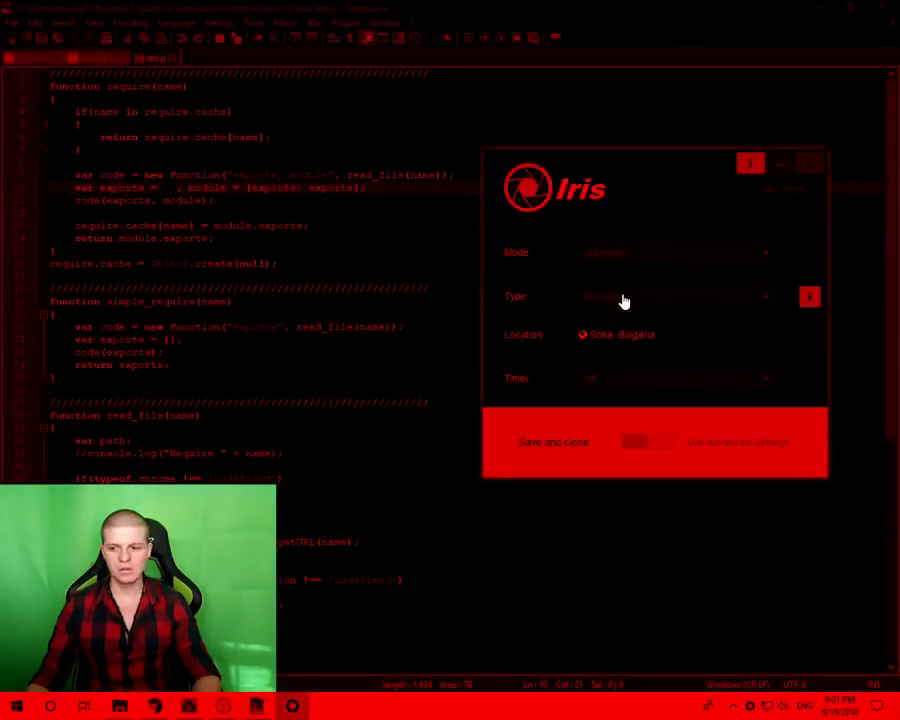
- Settle on Health, enable advanced settings, and return to the category list
click(623, 298)
scroll(604, 320, up, 1)
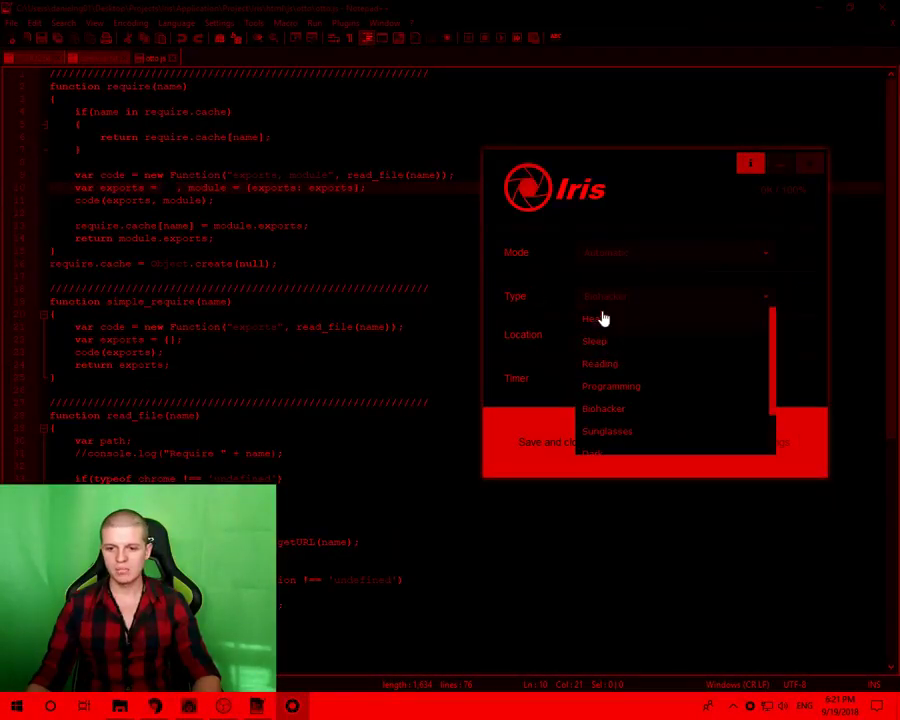
click(600, 328)
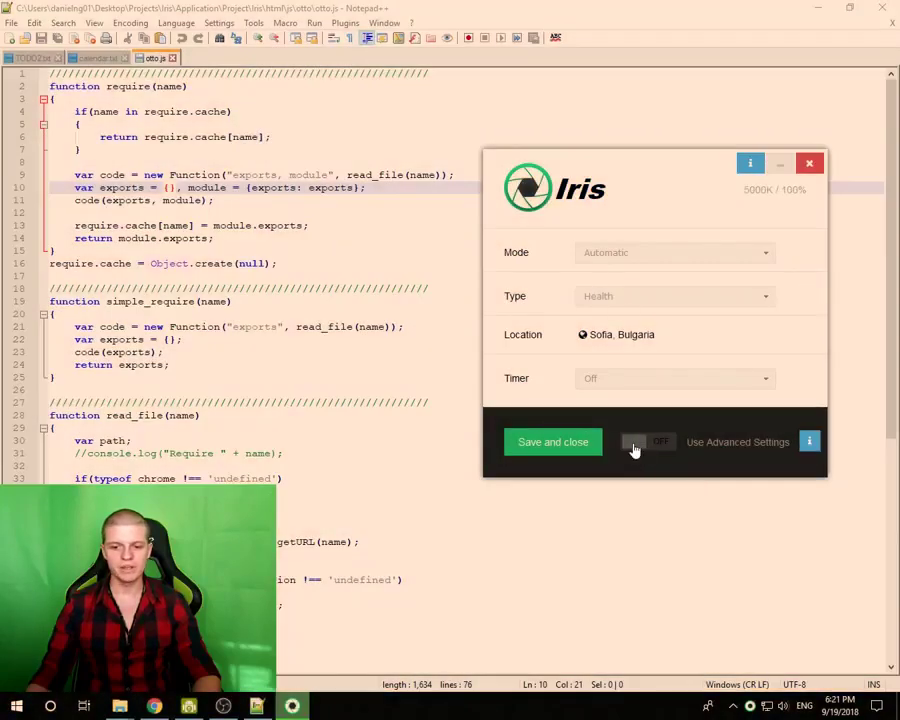
click(633, 450)
click(512, 249)
- Turn on screen effects and apply the Negative Grayscale effect
scroll(553, 320, down, 3)
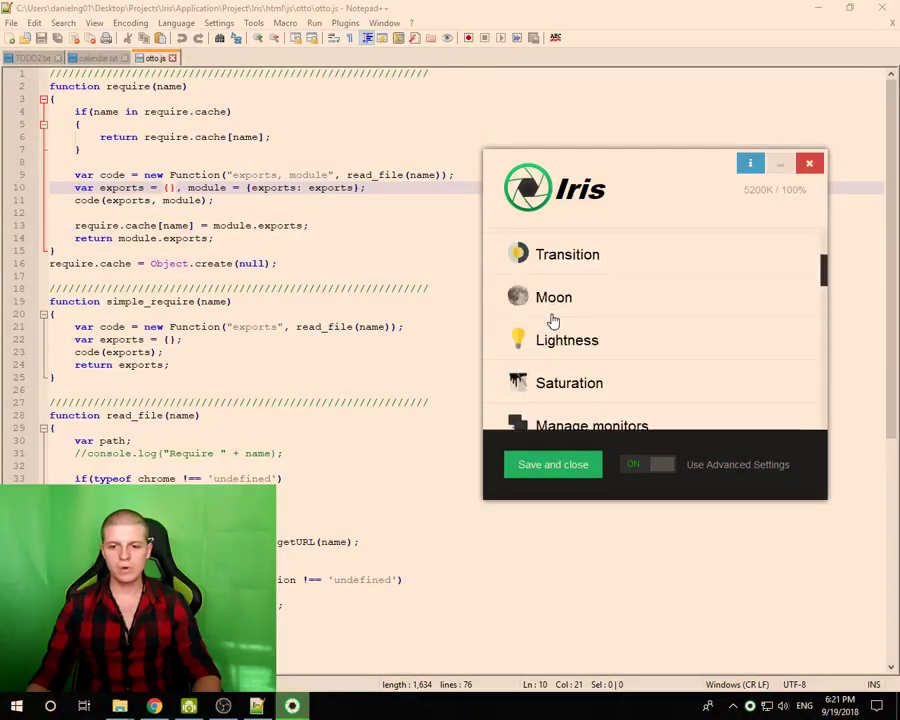
scroll(553, 320, up, 3)
scroll(548, 308, down, 3)
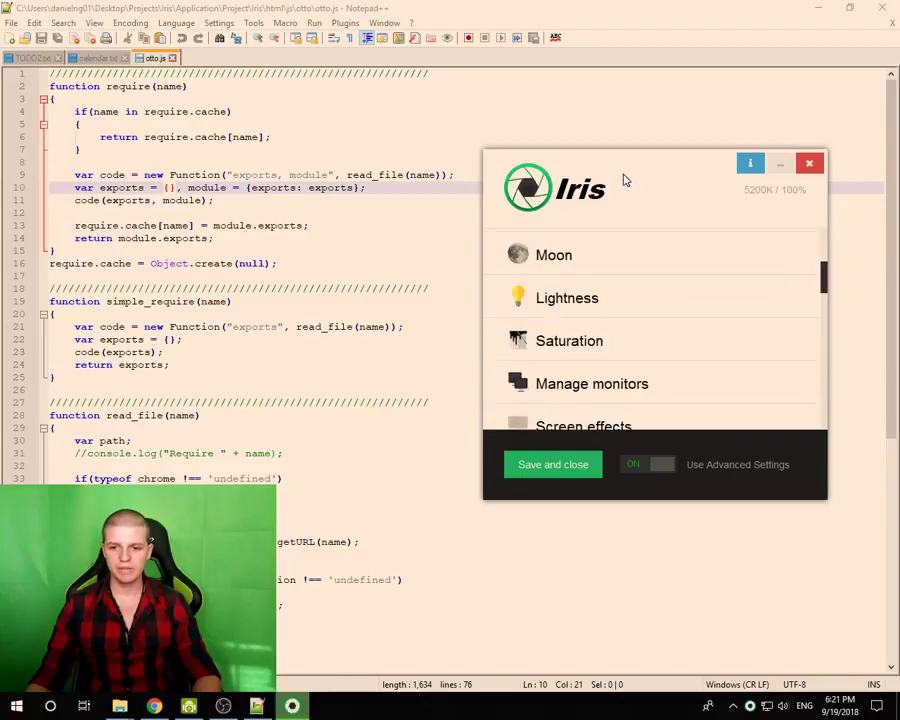
drag(620, 180, 510, 130)
scroll(478, 326, down, 1)
click(476, 322)
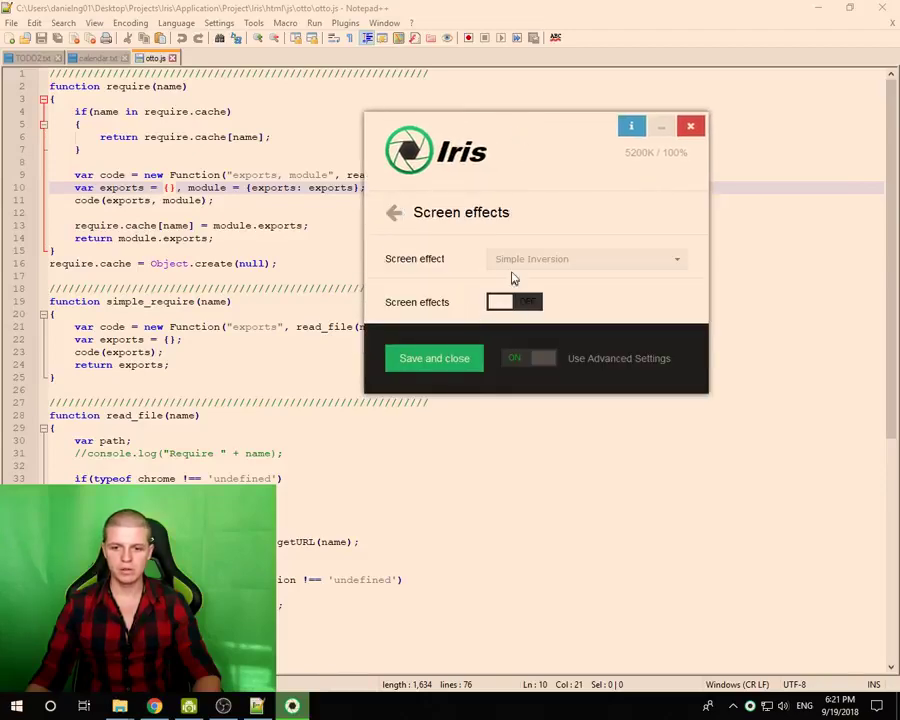
click(499, 303)
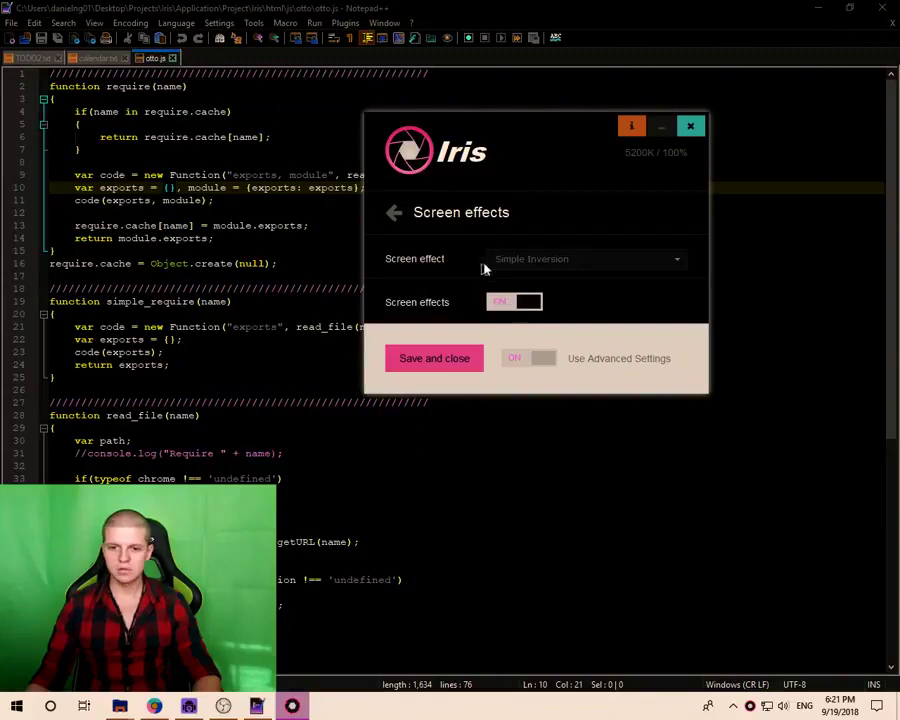
click(518, 260)
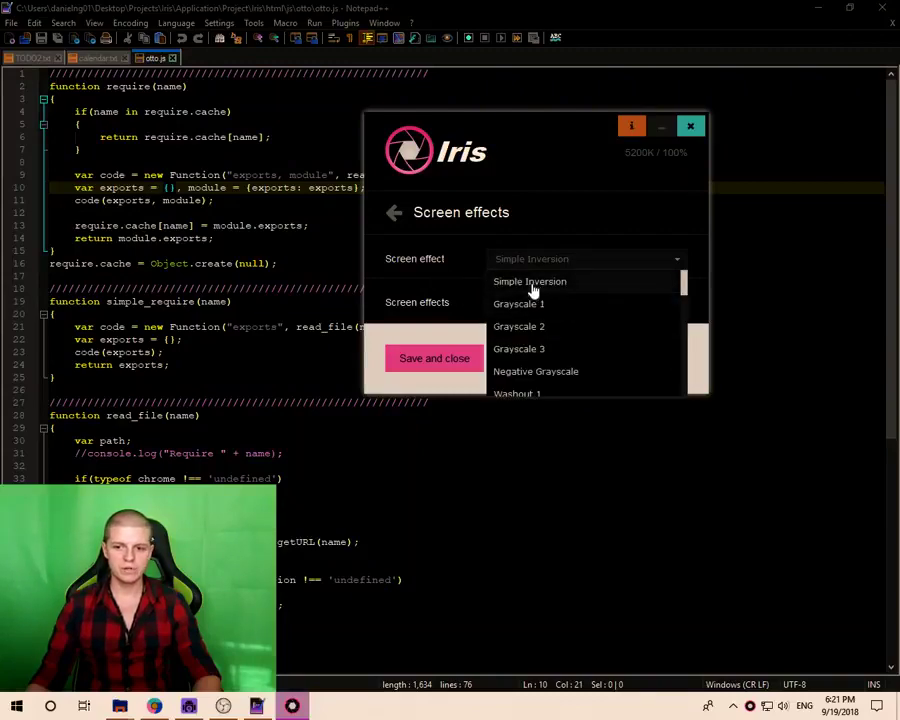
click(535, 372)
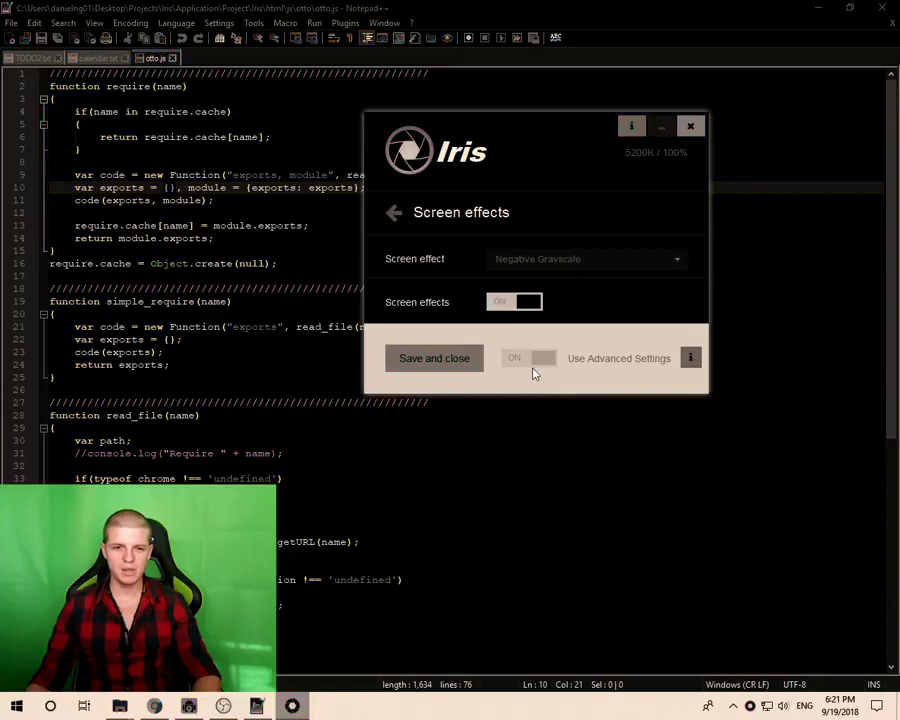
- Try Smart Inversion 1 and Simple Inversion, toggling screen effects off and back on
click(520, 259)
scroll(557, 341, down, 3)
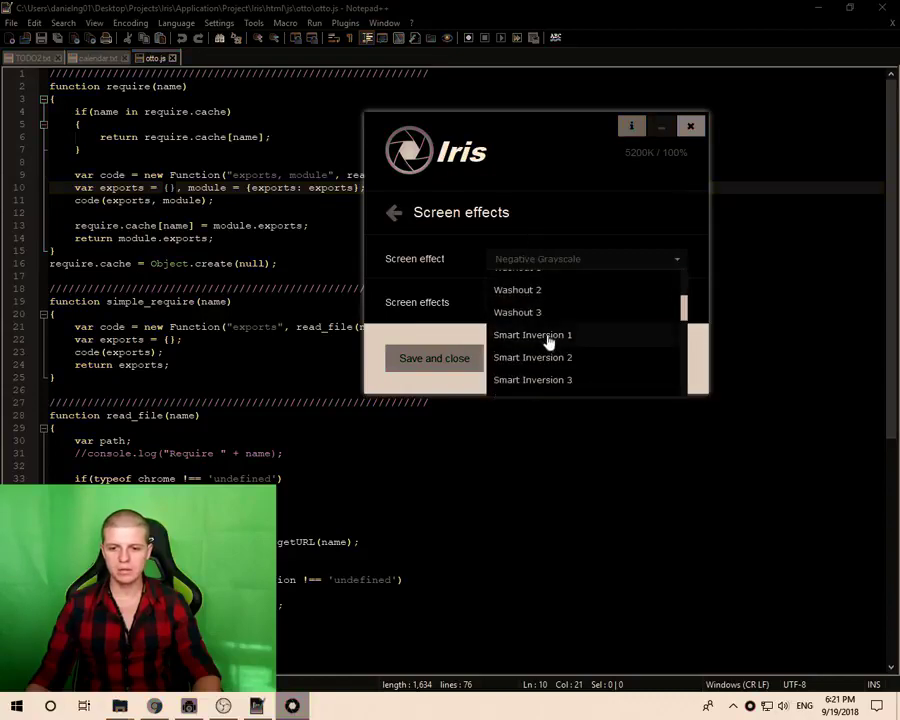
click(548, 340)
drag(532, 134, 546, 178)
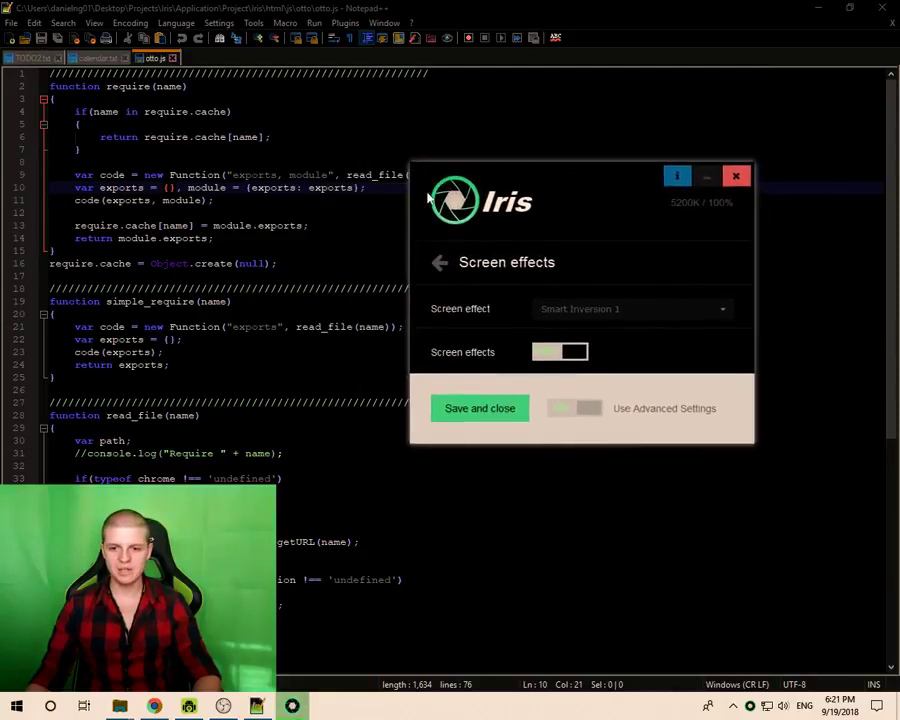
click(574, 312)
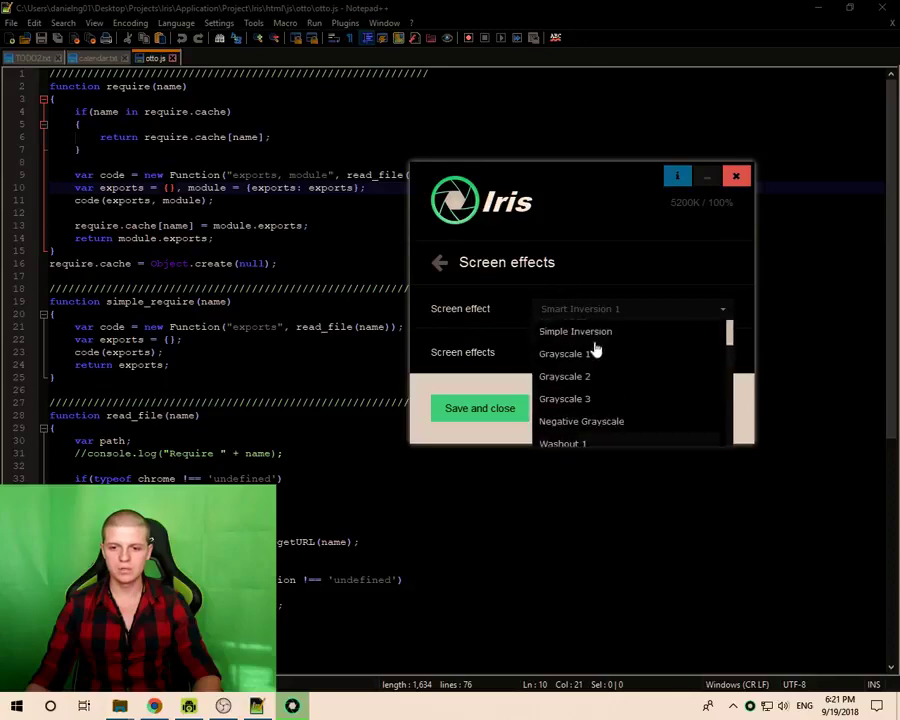
click(575, 332)
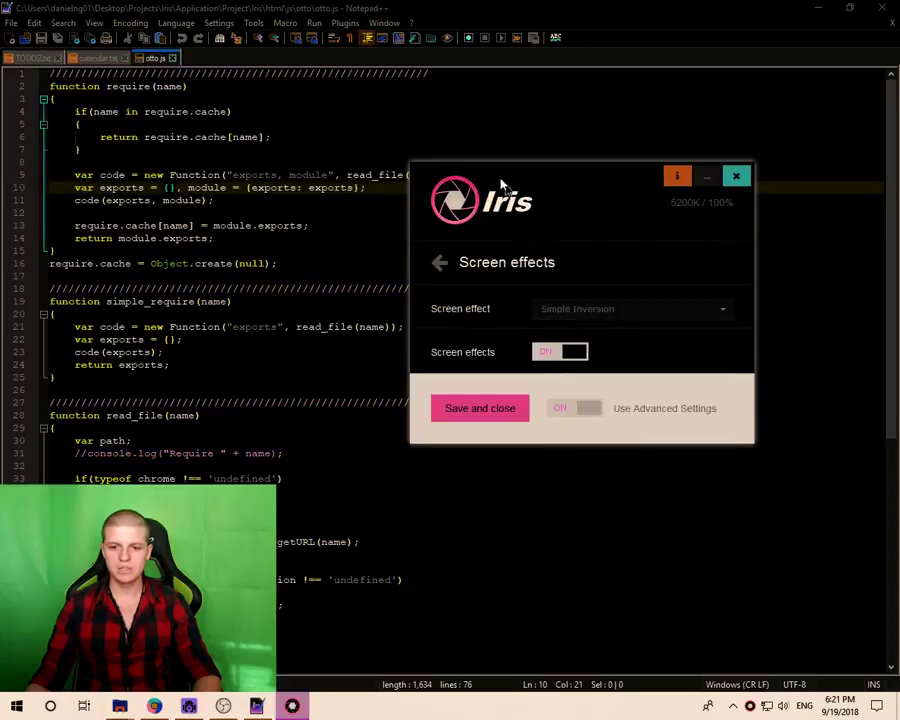
click(575, 352)
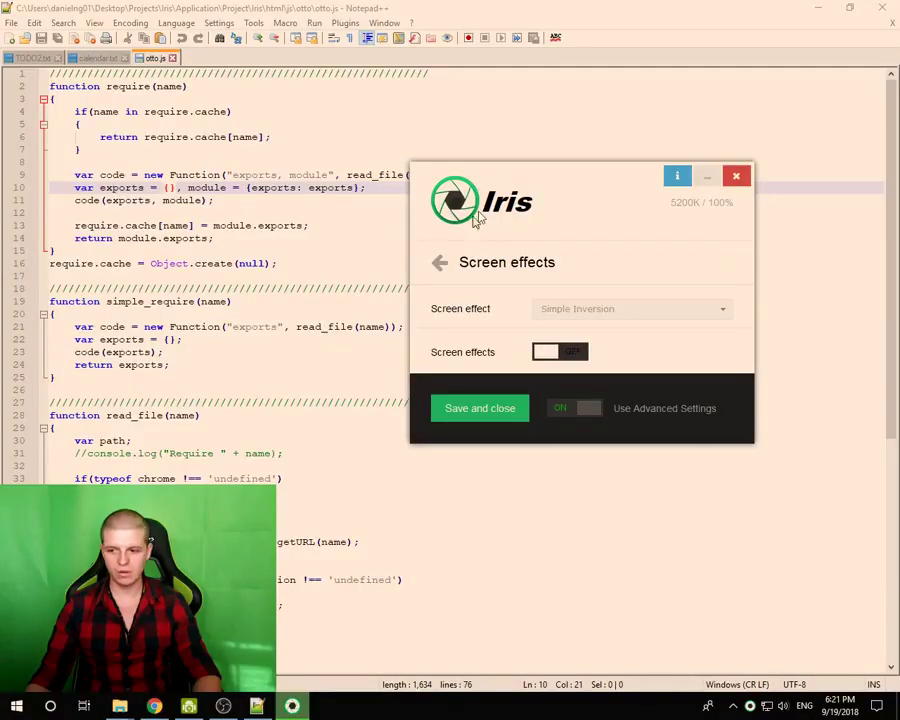
click(552, 353)
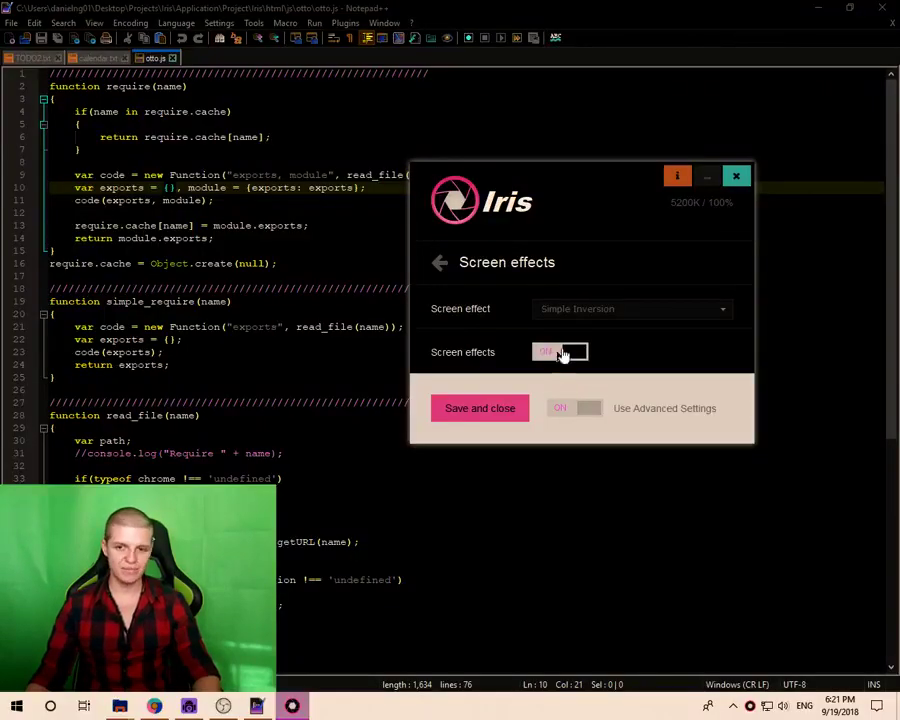
- Apply Smart Inversion 1, then dismiss Iris to reveal otto.js in Notepad++
click(585, 308)
scroll(579, 400, down, 3)
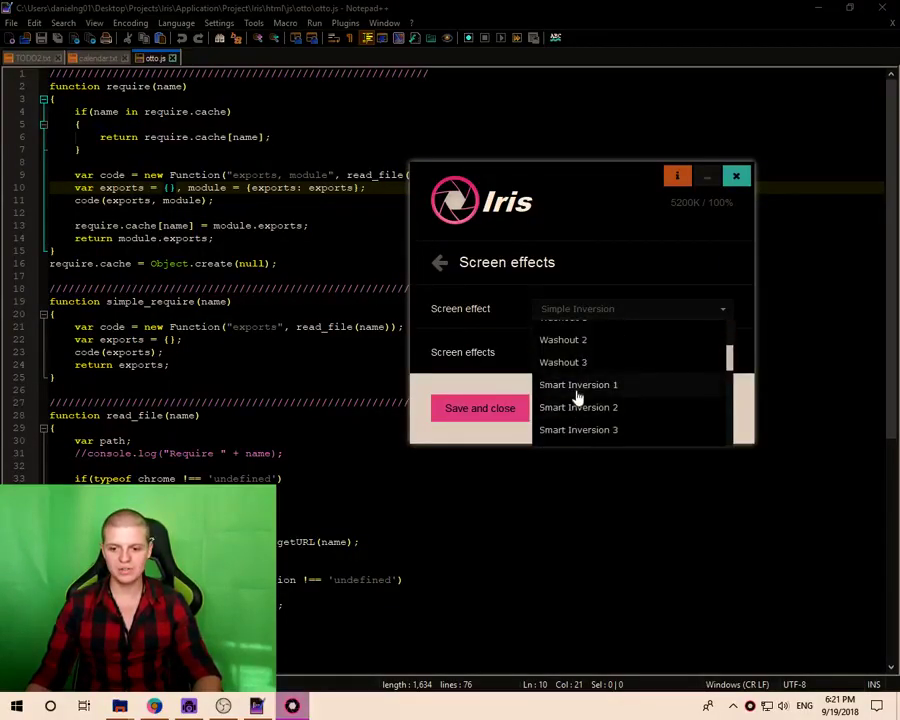
click(576, 397)
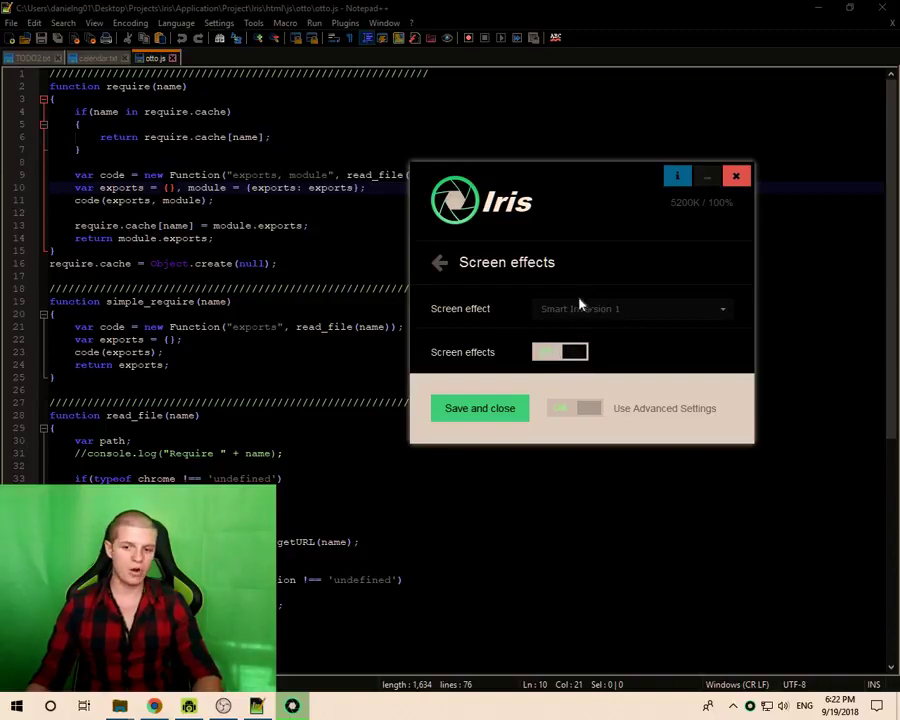
click(578, 308)
scroll(562, 380, down, 5)
scroll(568, 395, up, 5)
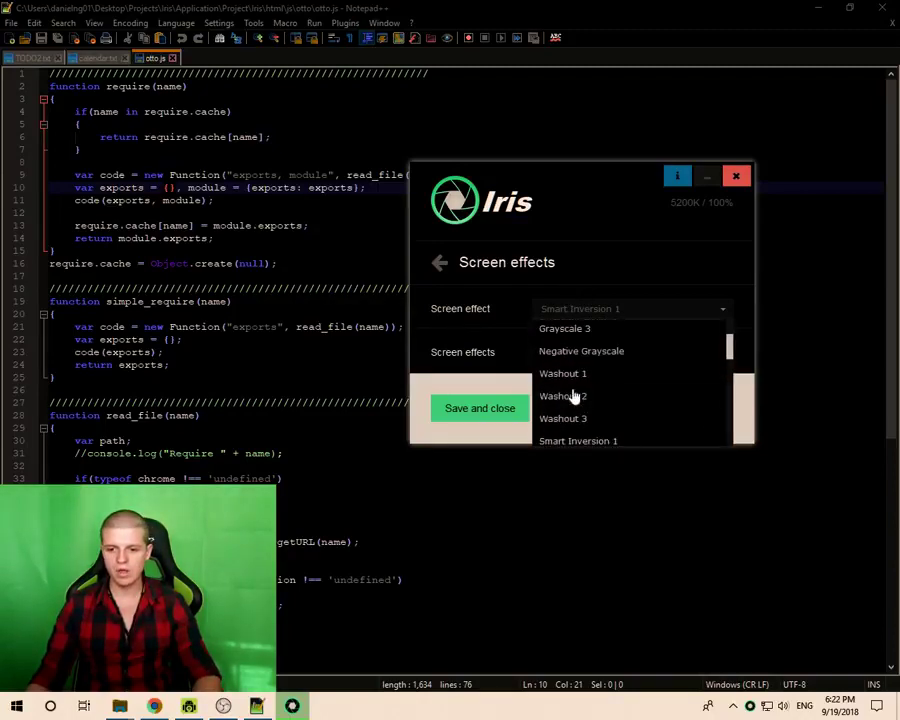
click(590, 436)
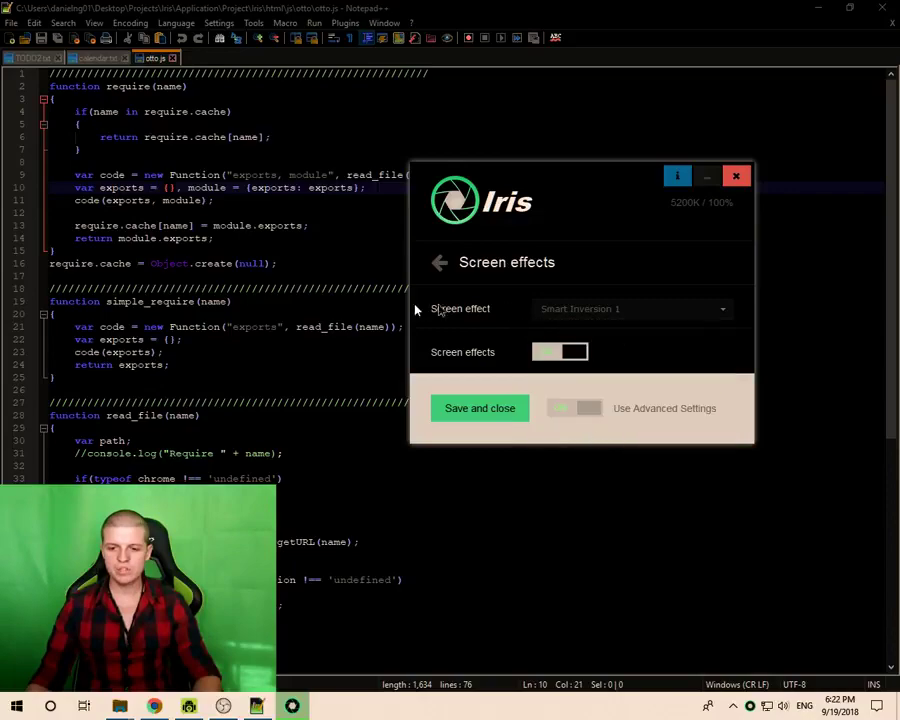
click(210, 214)
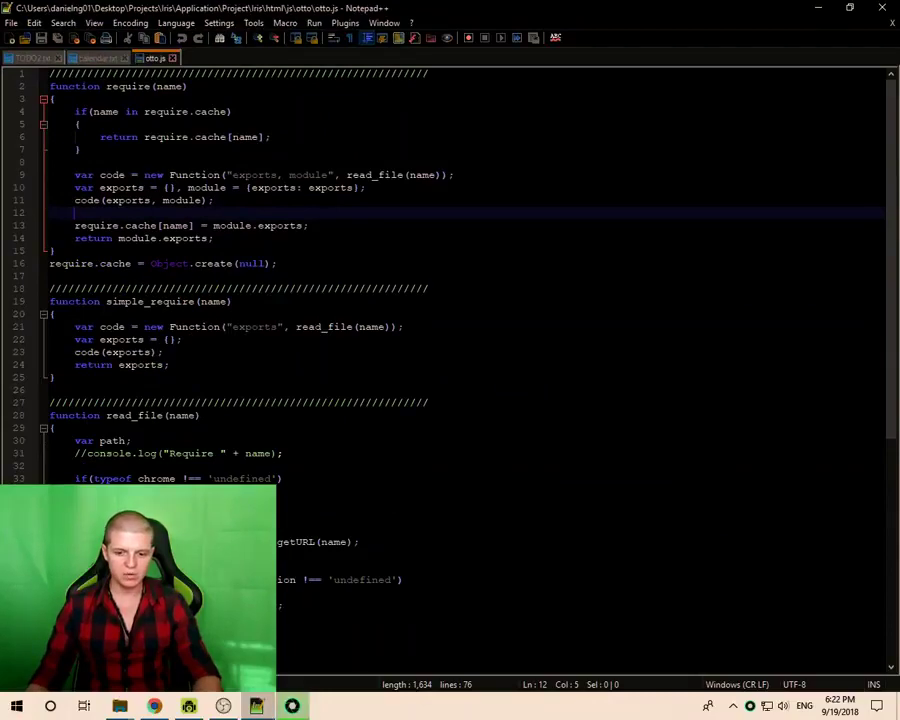
- Bring Iris back up and return to its main settings list
click(292, 706)
click(438, 262)
scroll(538, 316, up, 1)
scroll(536, 357, up, 2)
scroll(535, 300, down, 5)
- Set the font type to Simple fonts, then restore the Iris Fonts page
click(492, 272)
click(553, 310)
click(556, 333)
click(556, 276)
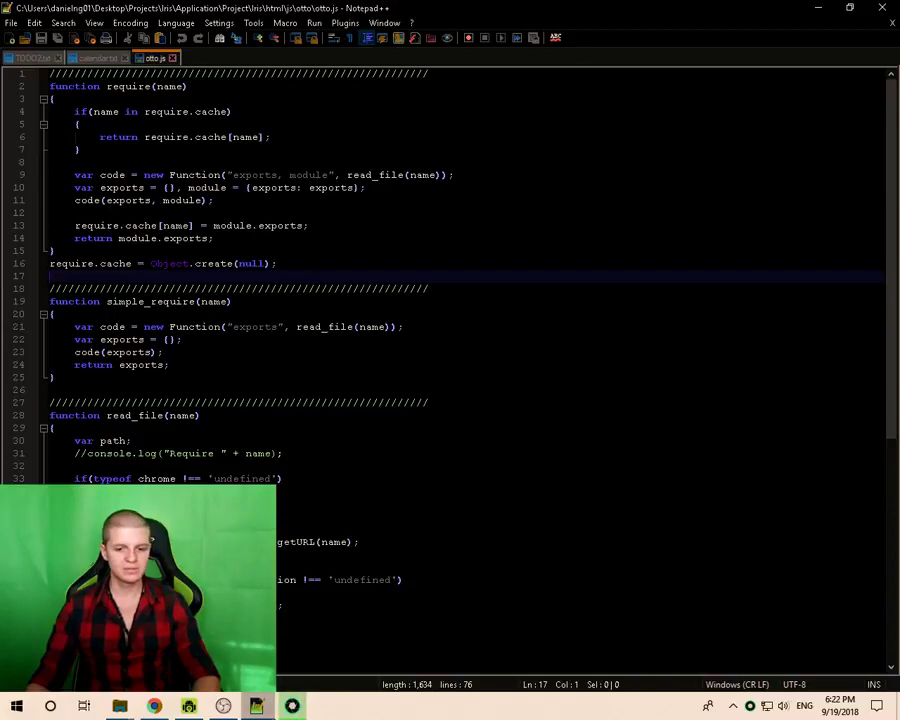
click(292, 705)
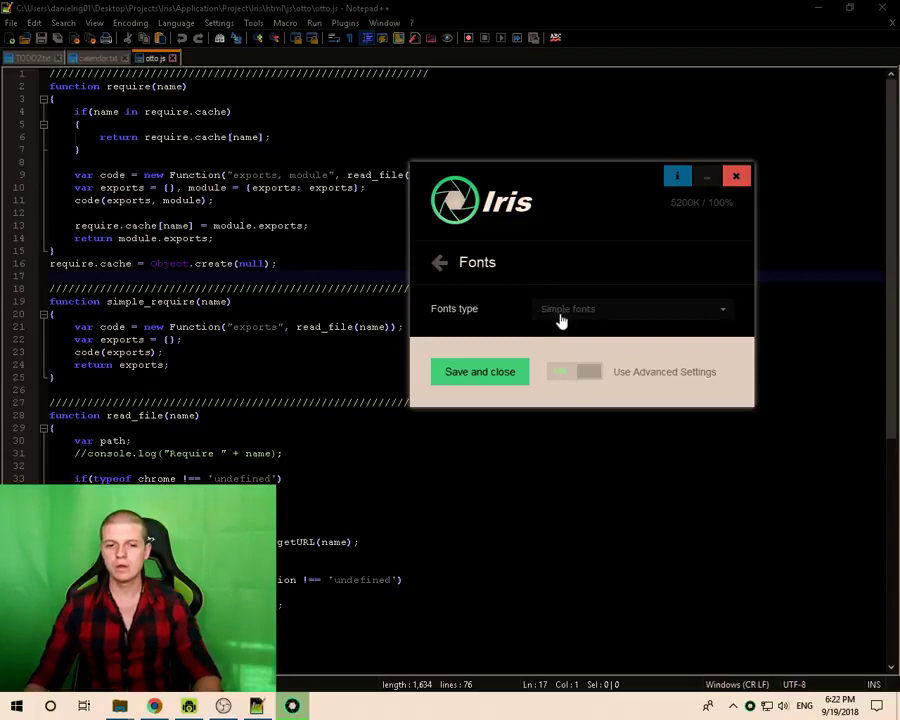
- Set the Iris font type to ClearType fonts
click(560, 316)
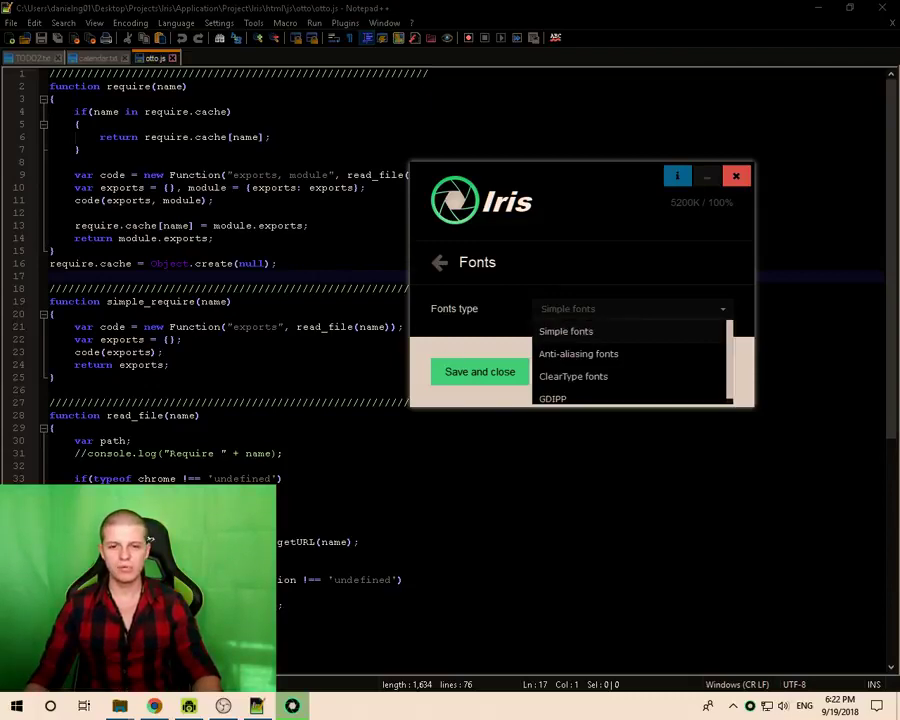
click(113, 301)
click(305, 706)
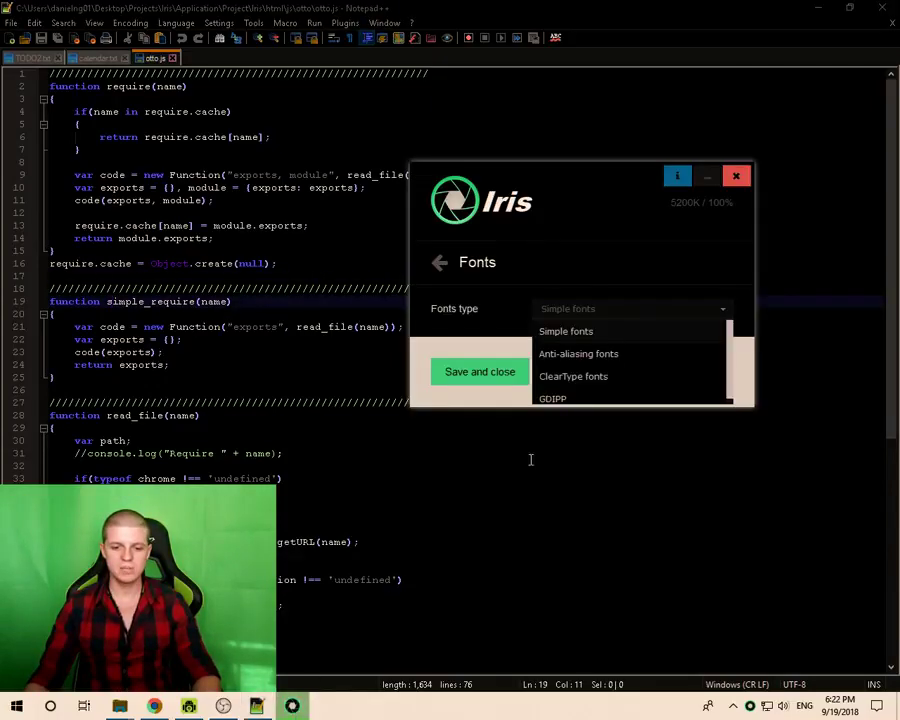
click(576, 376)
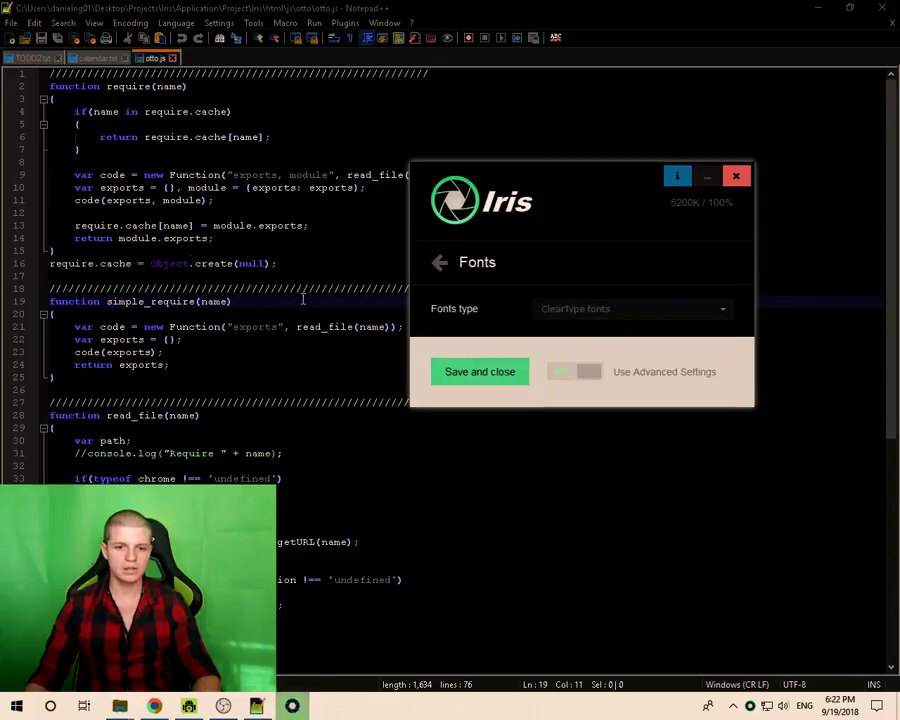
click(155, 225)
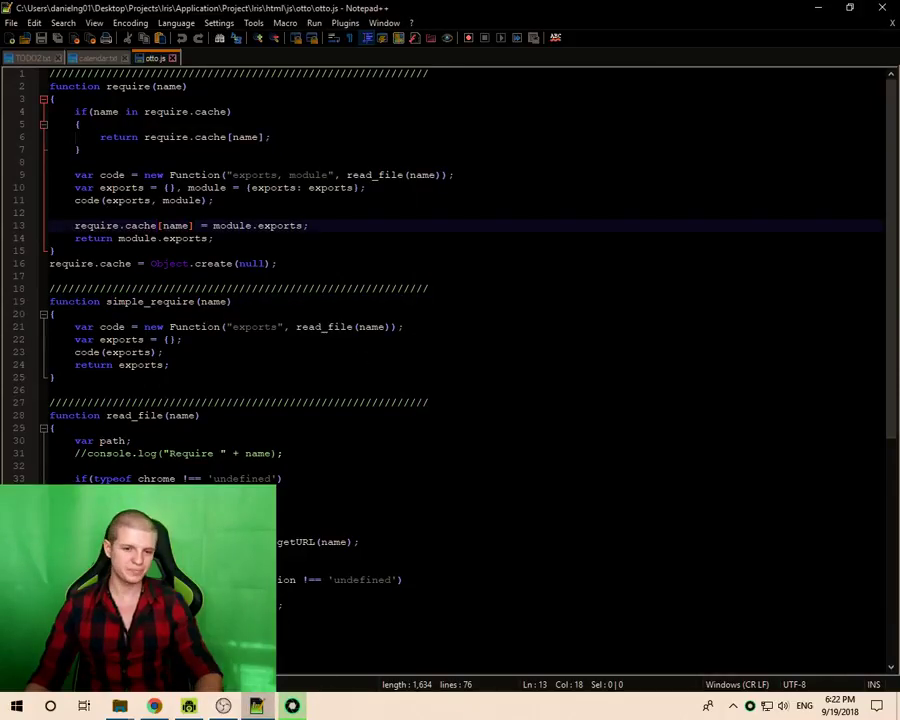
click(294, 708)
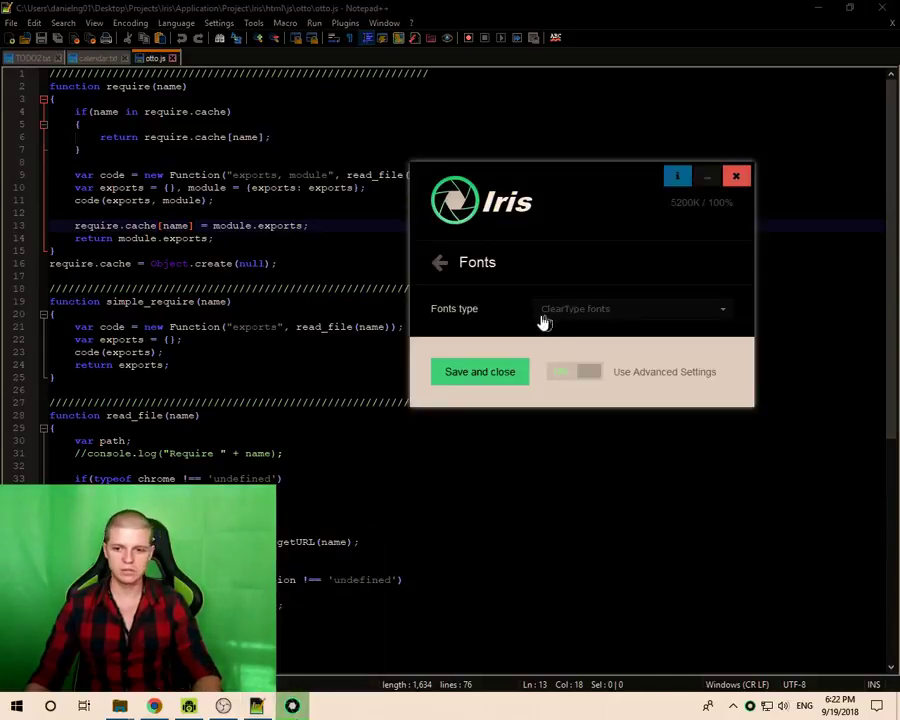
- Pick a font type again, then bring Iris back to its main settings list
click(584, 314)
click(560, 332)
click(178, 340)
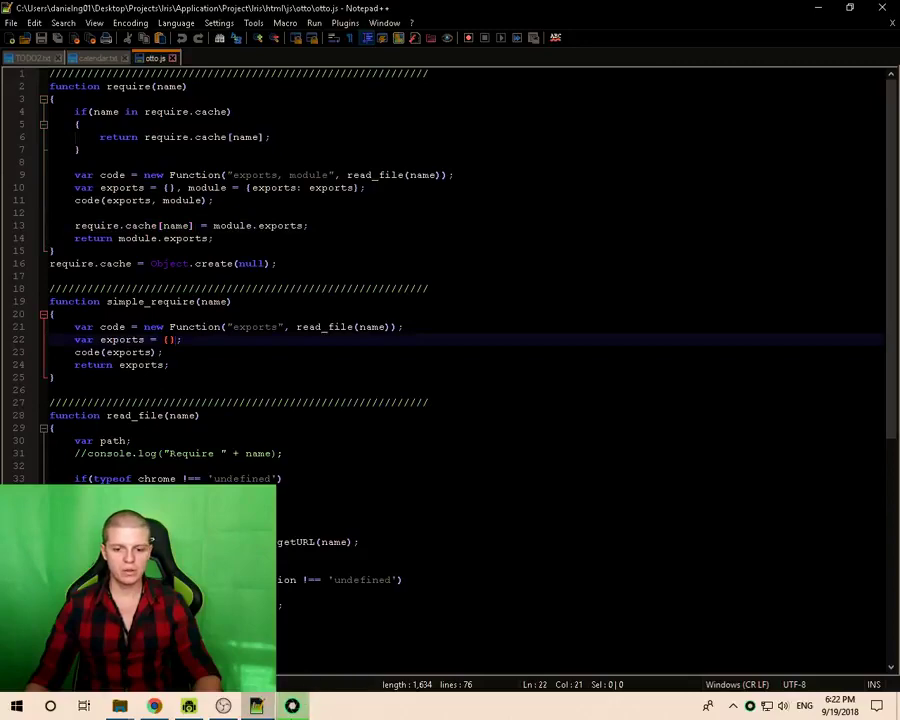
click(436, 262)
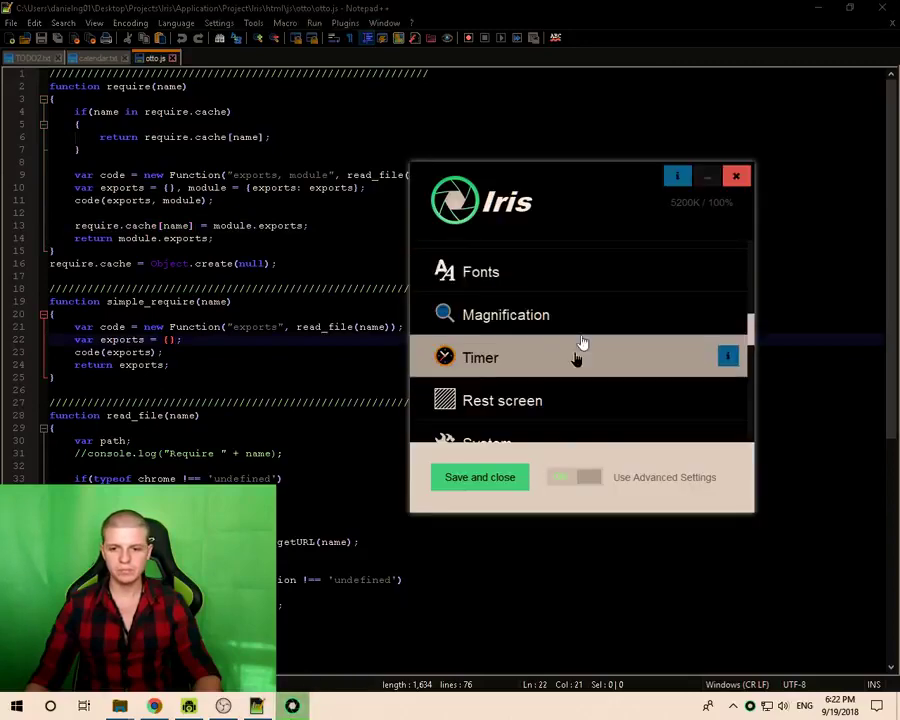
scroll(536, 398, down, 2)
scroll(528, 376, up, 3)
- Turn the screen effect off and return to the basic view on Health, moving Iris left
scroll(528, 376, up, 4)
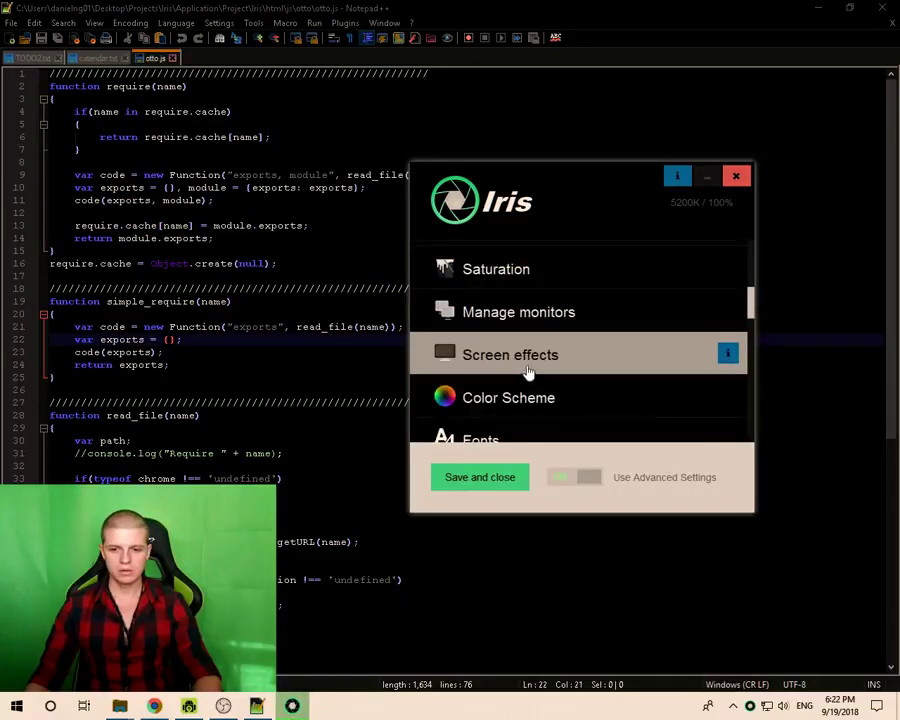
click(478, 390)
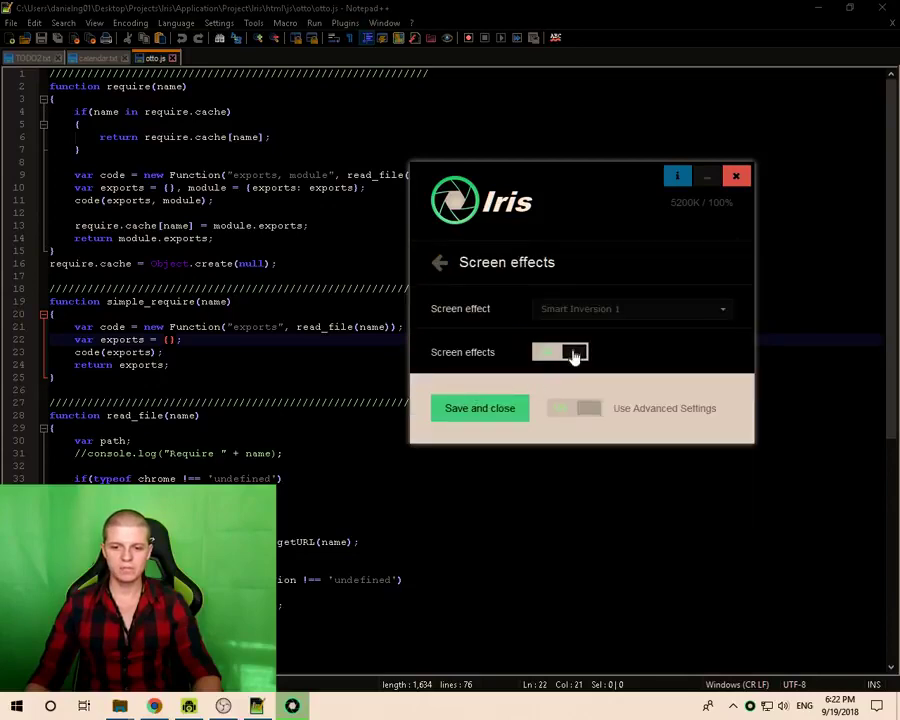
click(574, 355)
click(590, 412)
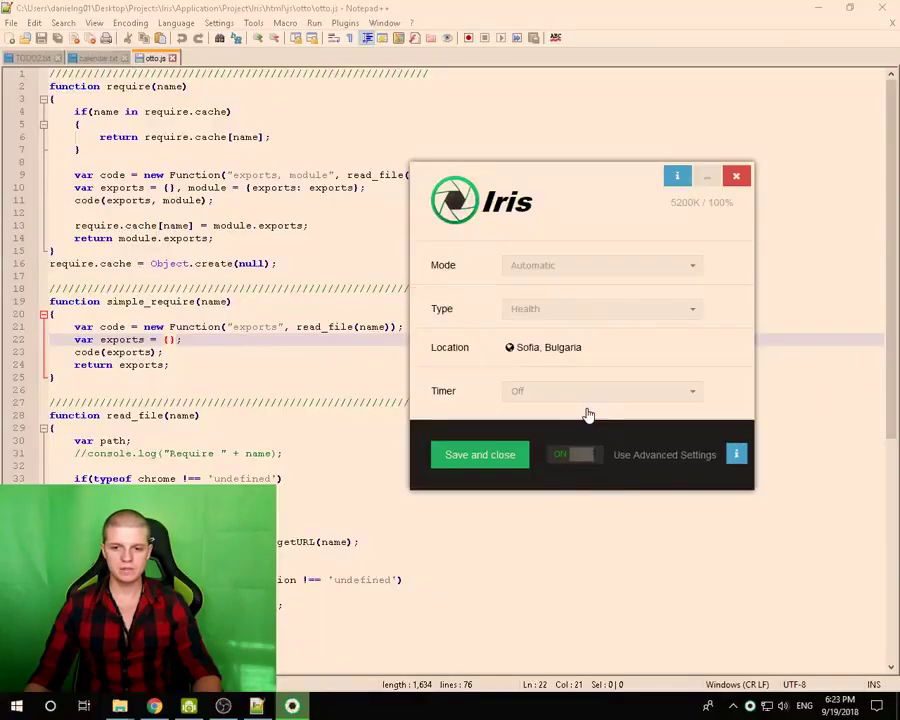
click(530, 310)
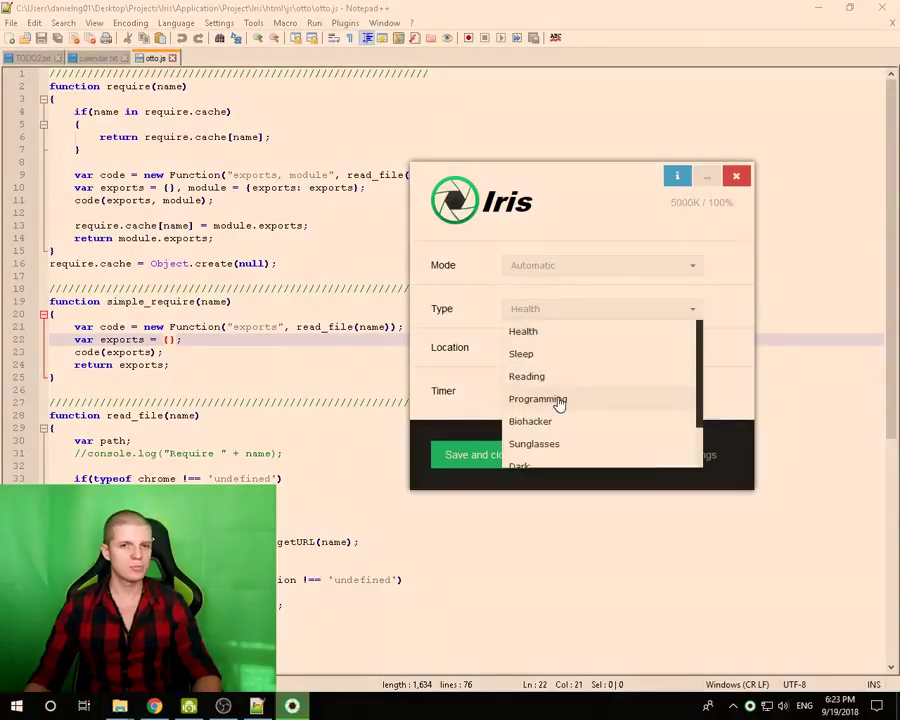
drag(571, 180, 500, 162)
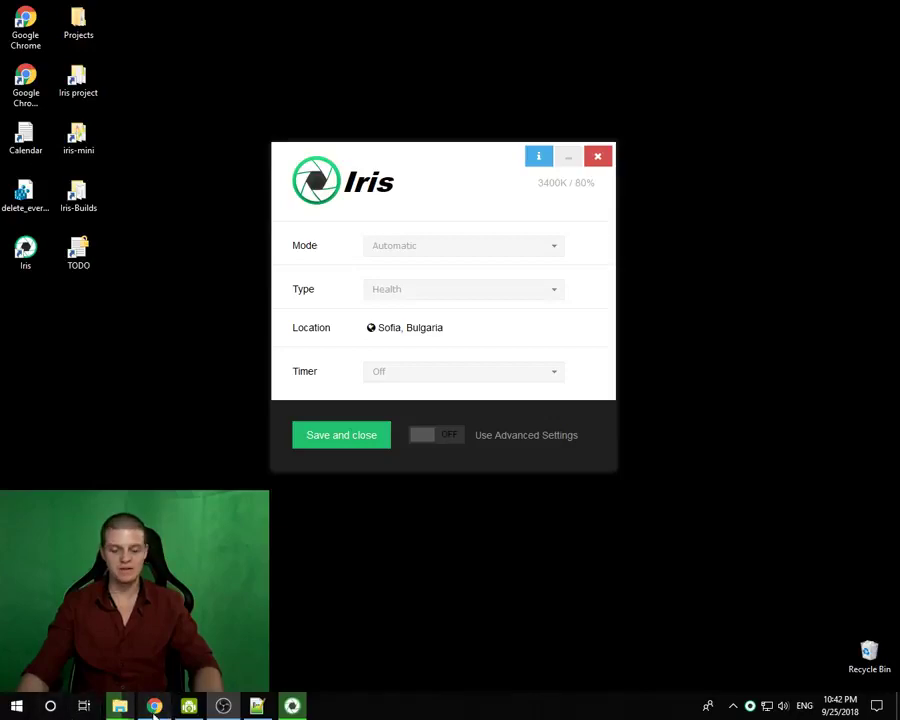
- Bring up the subpixel flicker article in Chrome and scroll to the test link
click(154, 706)
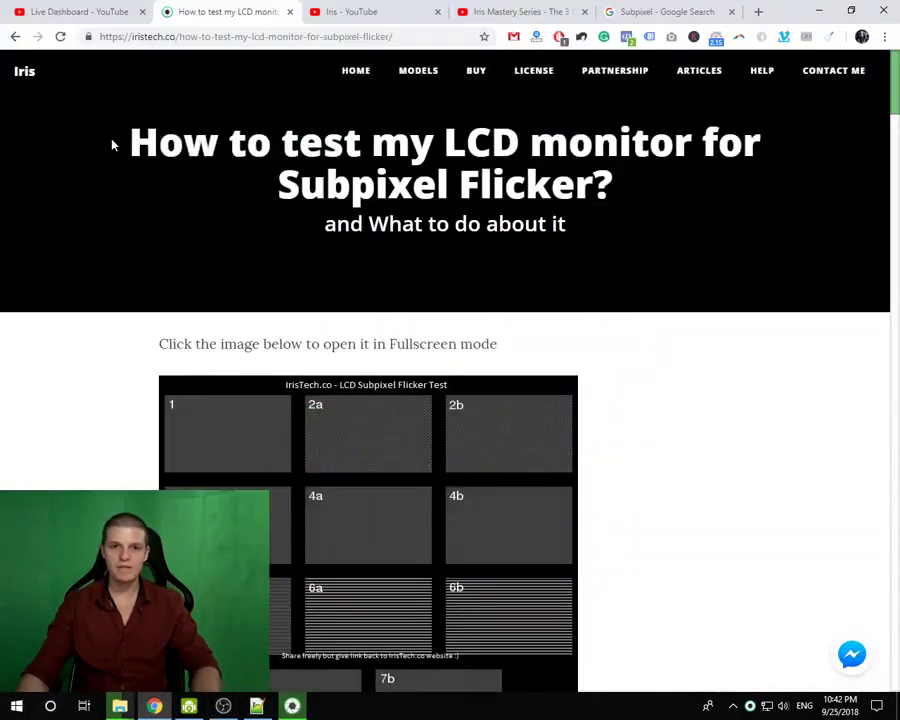
drag(158, 142, 624, 205)
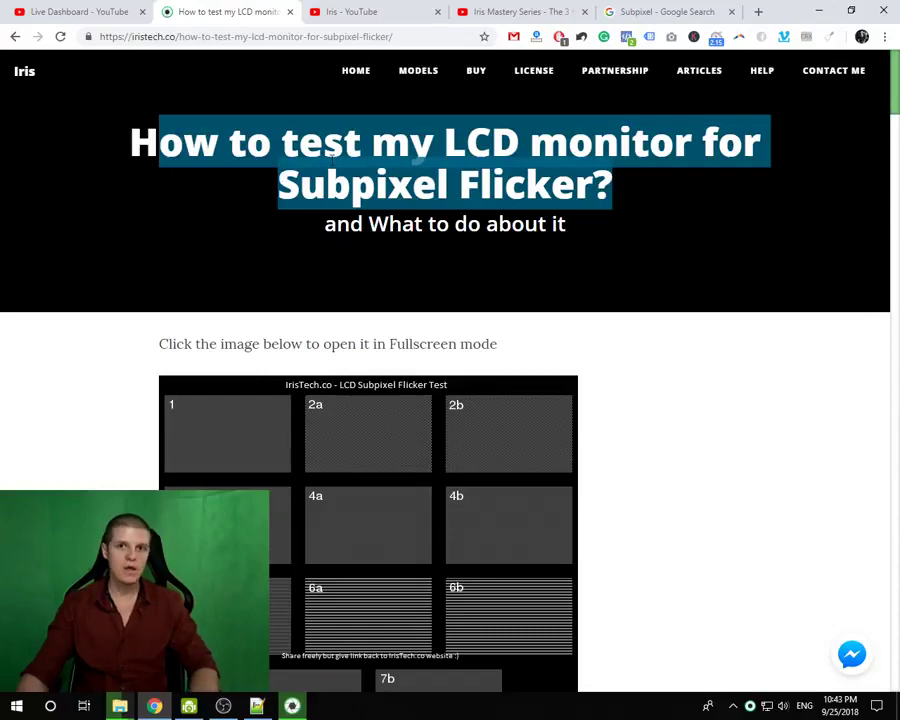
click(353, 331)
scroll(578, 297, down, 8)
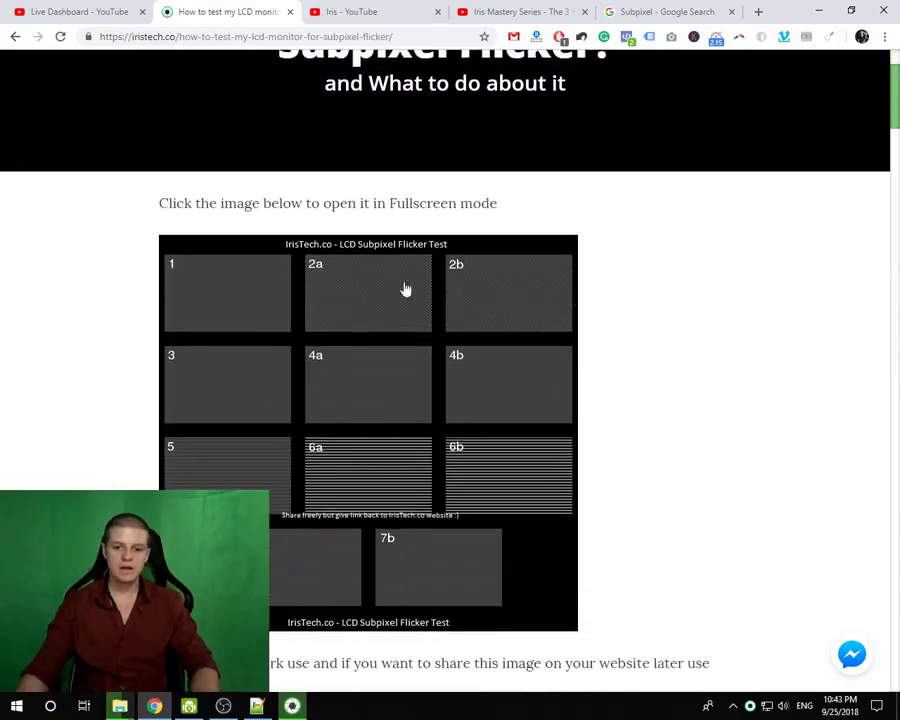
scroll(480, 303, down, 10)
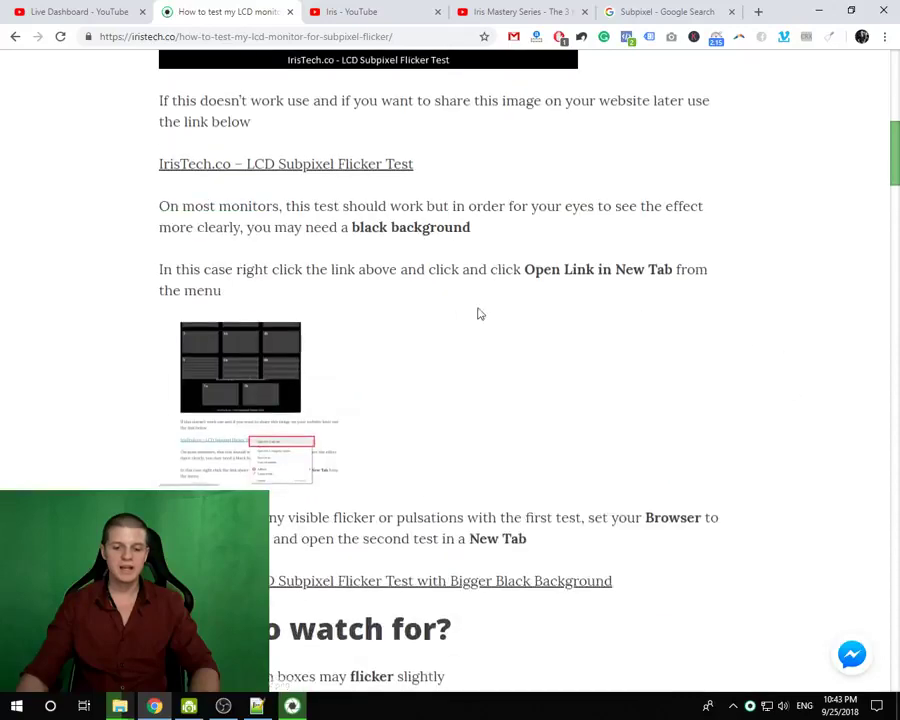
- Open the LCD Subpixel Flicker Test image in a new tab and view it
right_click(299, 302)
click(330, 306)
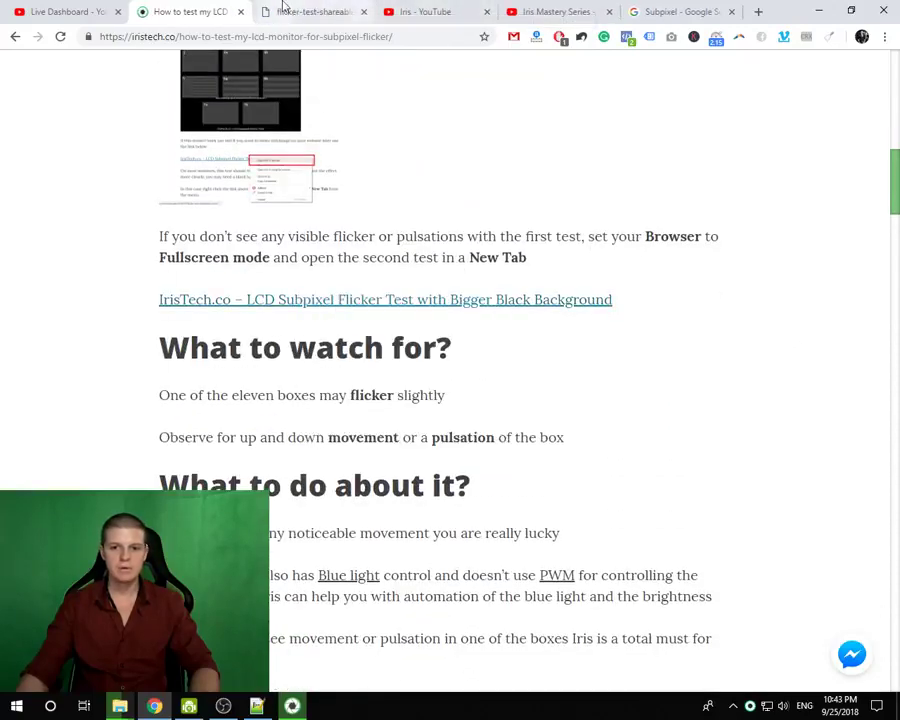
click(290, 11)
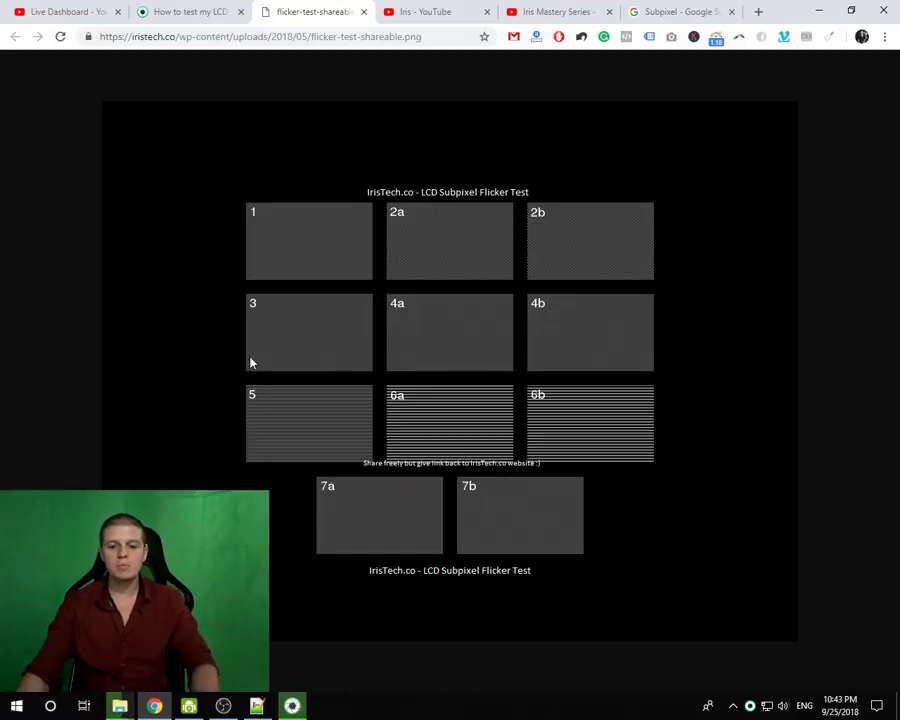
click(208, 9)
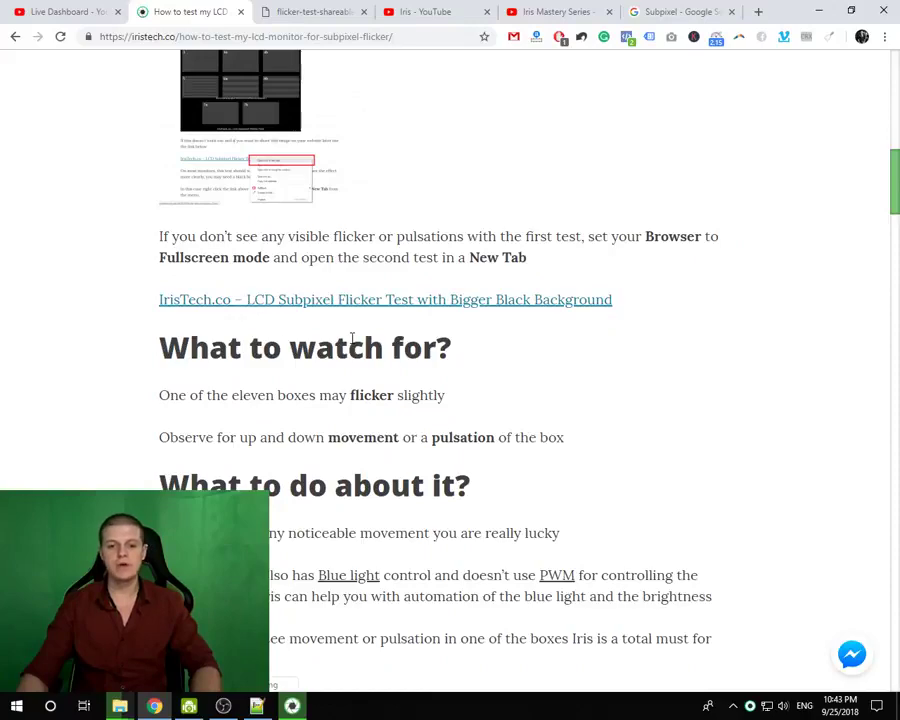
scroll(352, 340, up, 7)
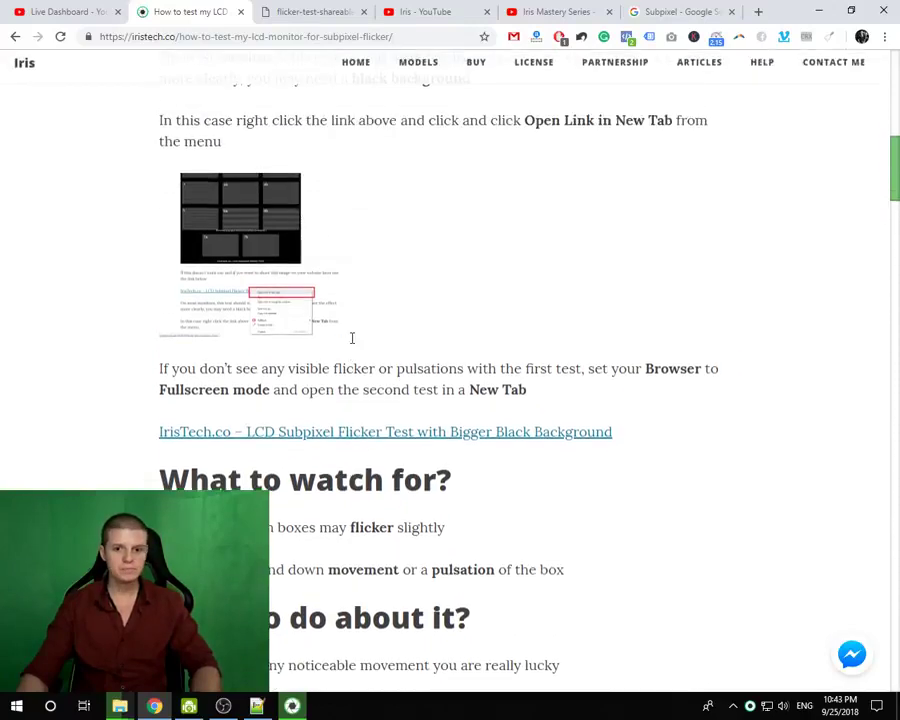
scroll(352, 340, up, 3)
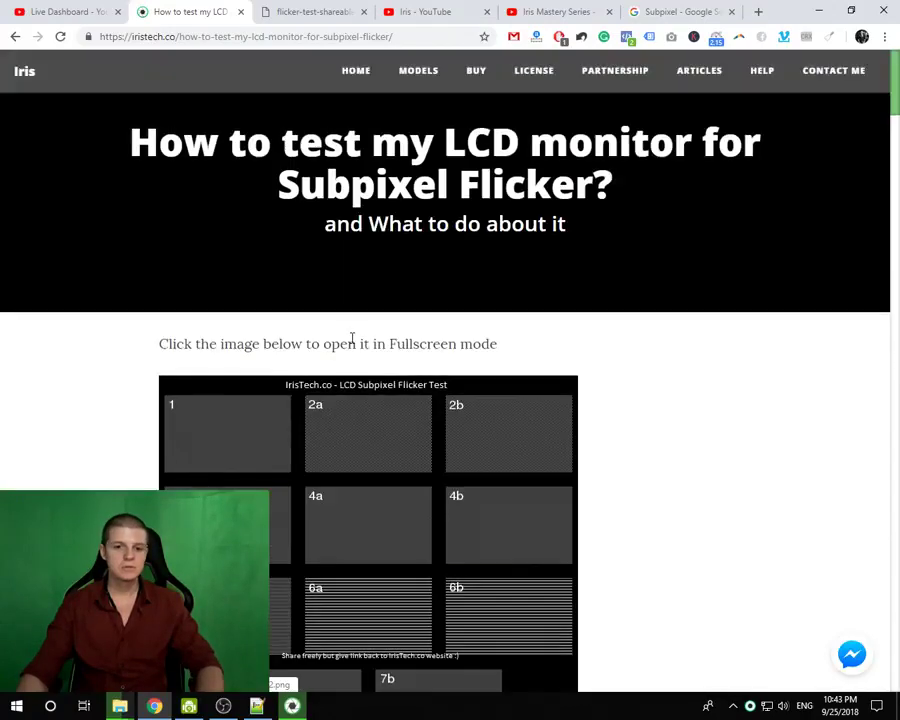
scroll(352, 340, down, 9)
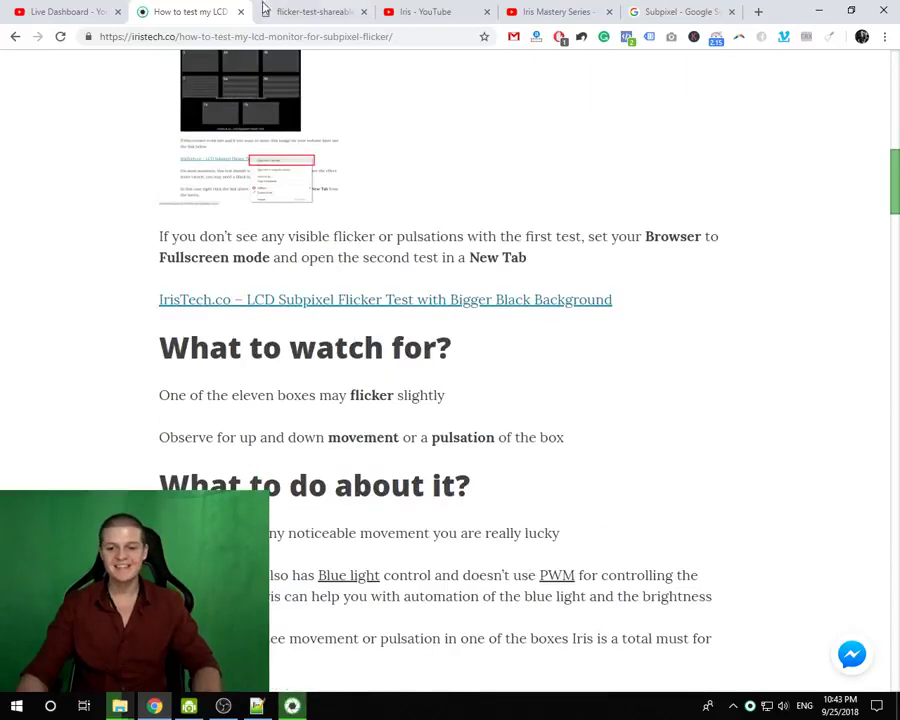
click(305, 12)
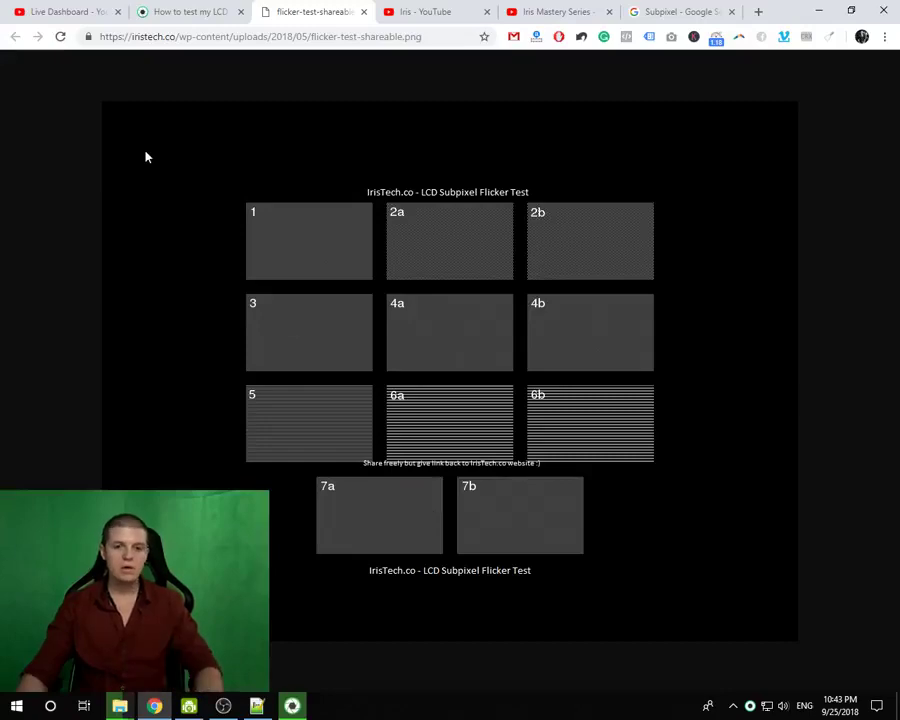
- Scroll through the 'How to test my LCD monitor' article, ending at its title and test image
click(205, 12)
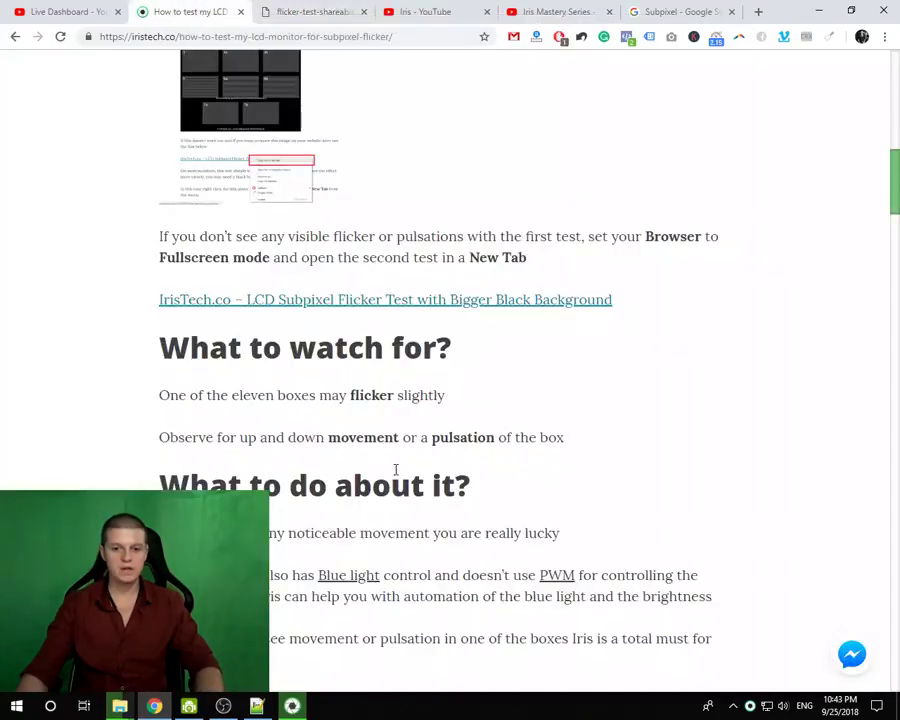
scroll(394, 466, down, 5)
scroll(391, 467, down, 7)
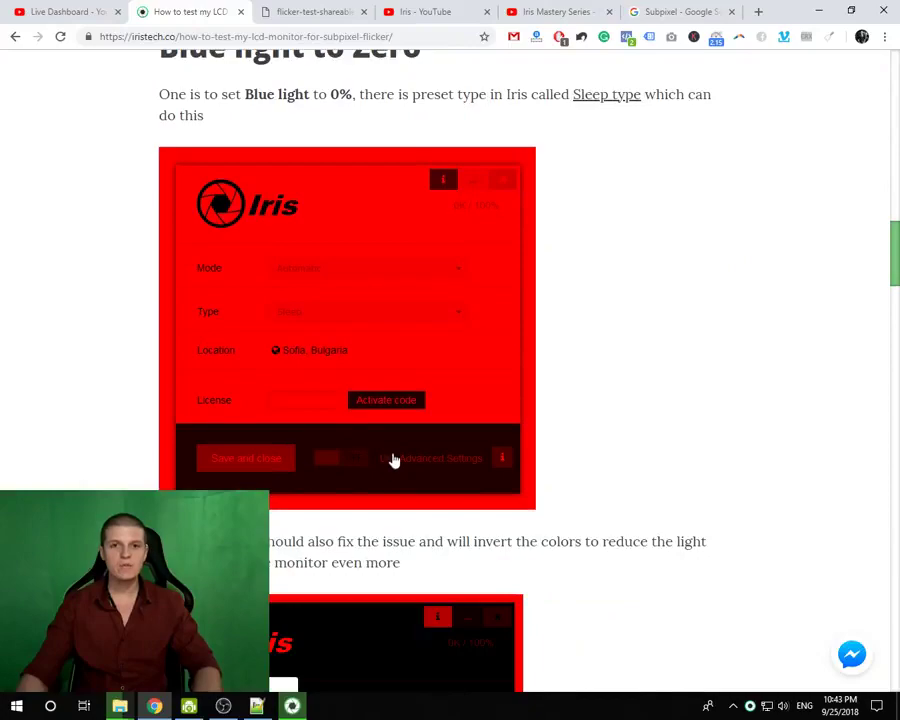
scroll(392, 460, up, 4)
scroll(386, 460, down, 3)
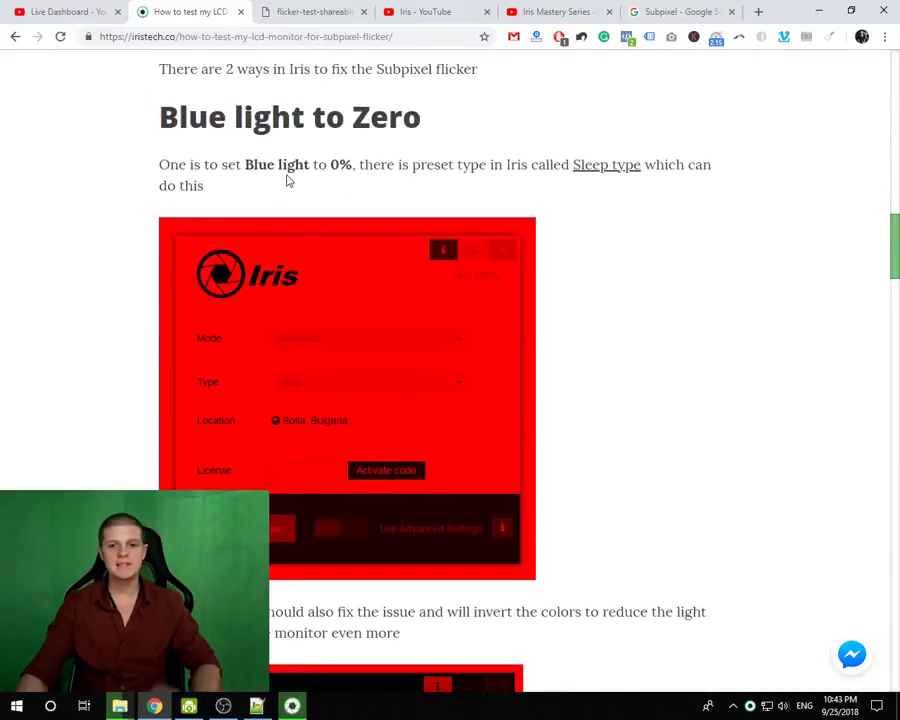
scroll(324, 265, down, 15)
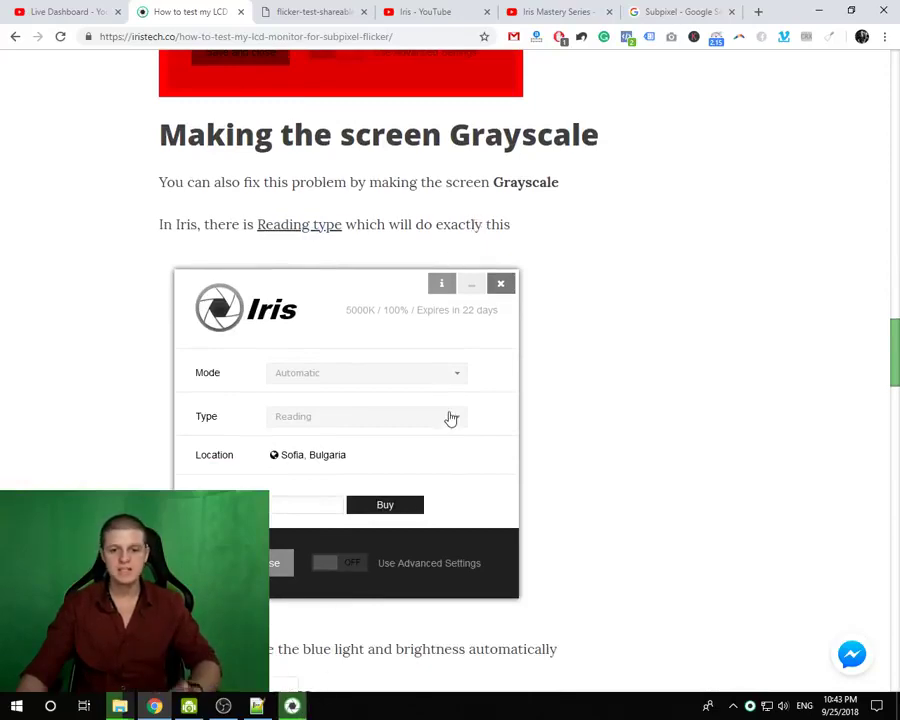
scroll(341, 364, down, 6)
scroll(339, 374, down, 17)
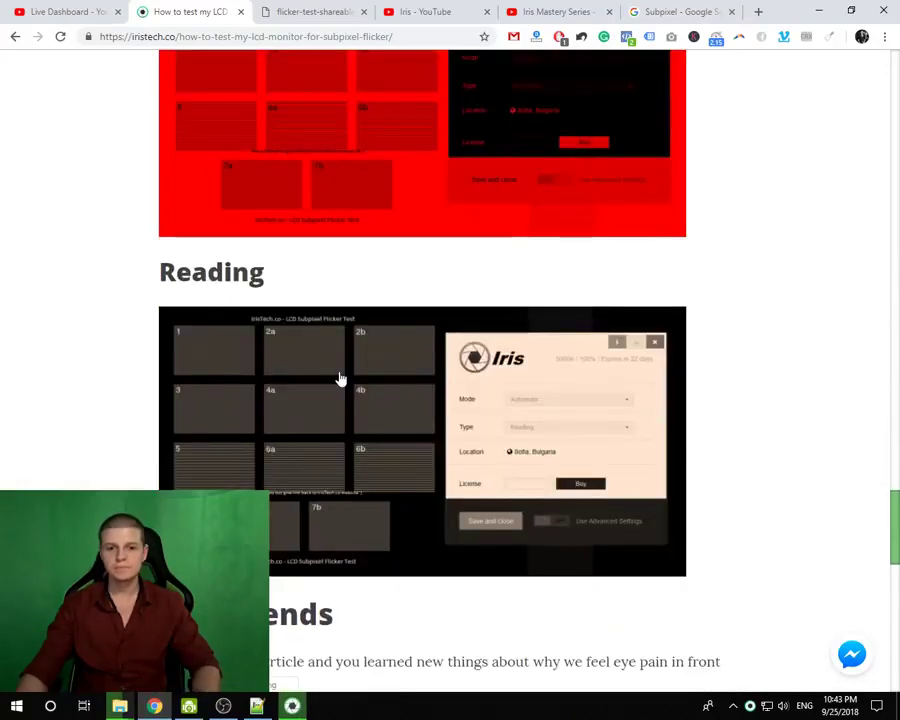
scroll(340, 350, up, 20)
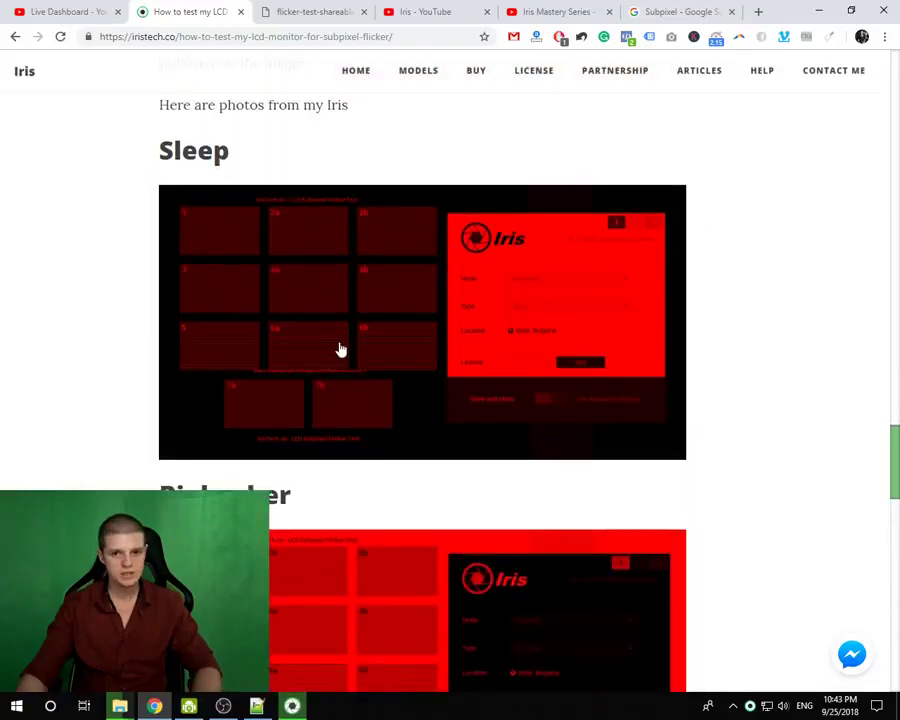
scroll(339, 350, up, 20)
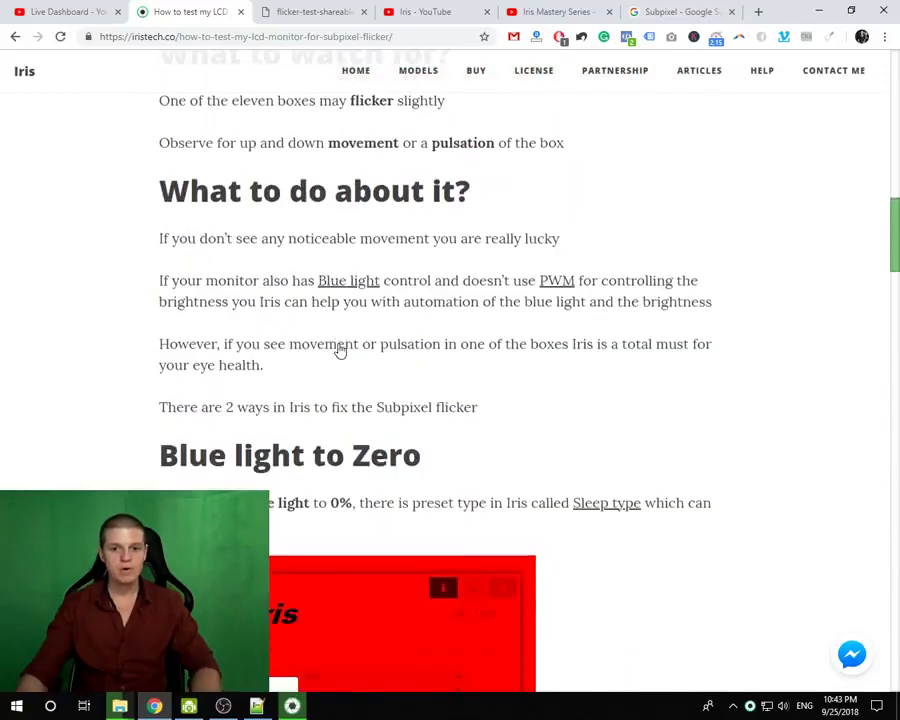
scroll(338, 352, up, 3)
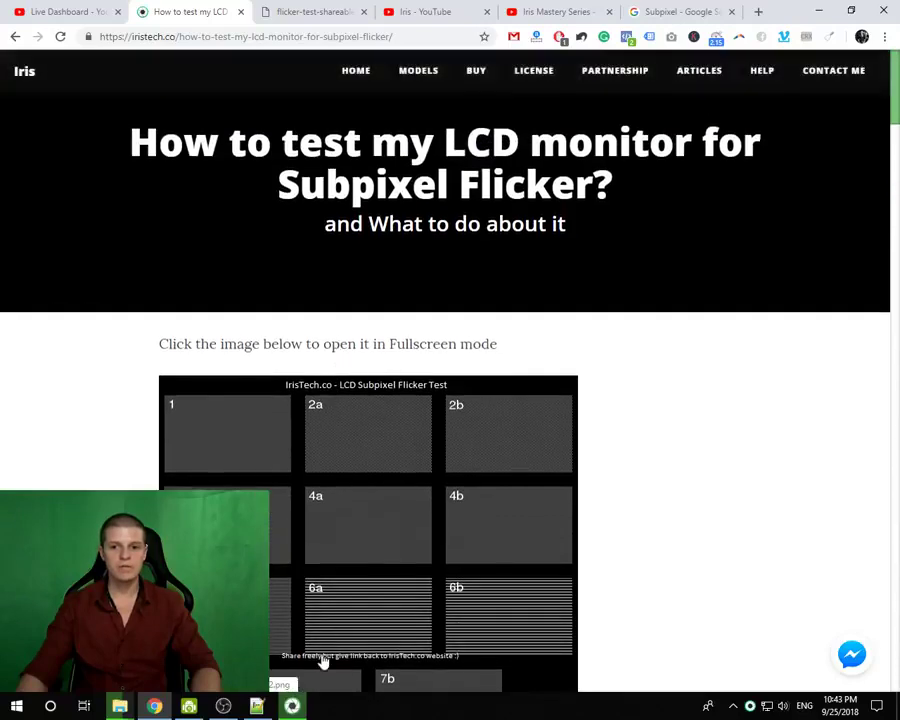
- Bring up Iris over the desktop and show its advanced settings categories
click(292, 706)
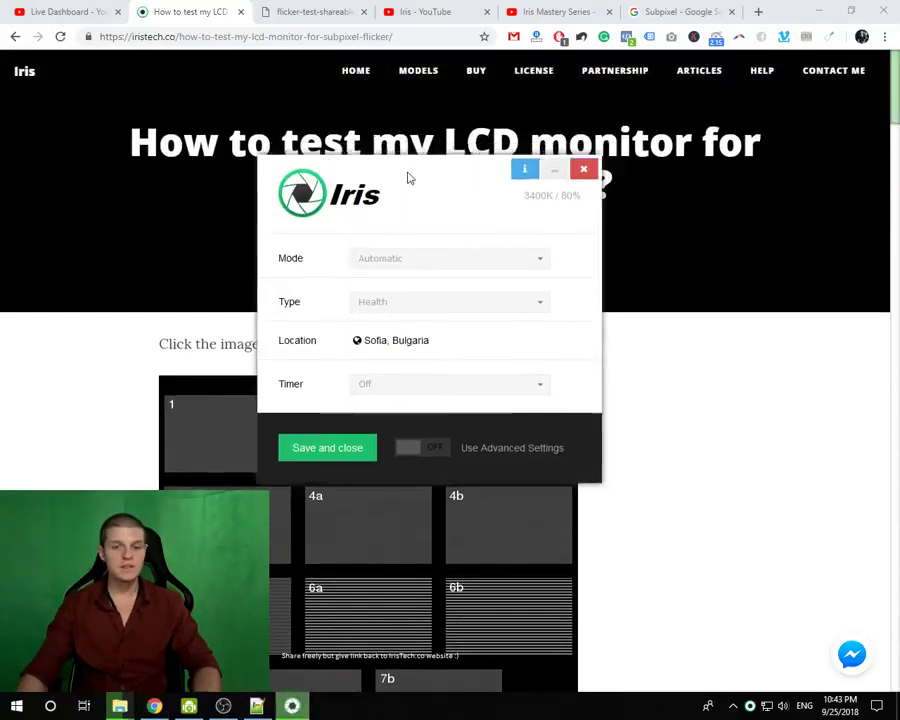
click(818, 9)
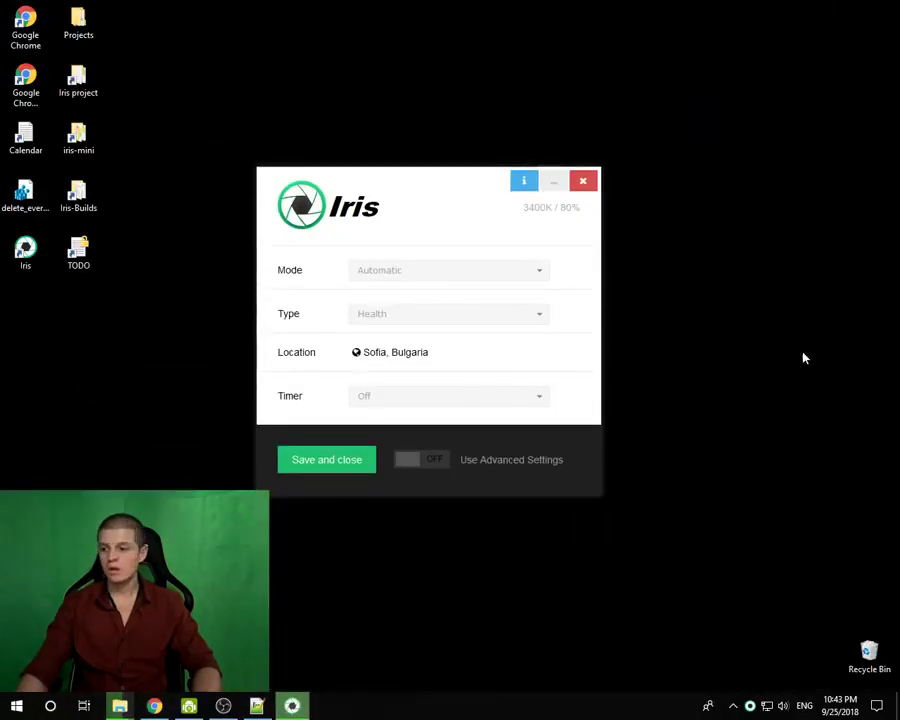
click(405, 462)
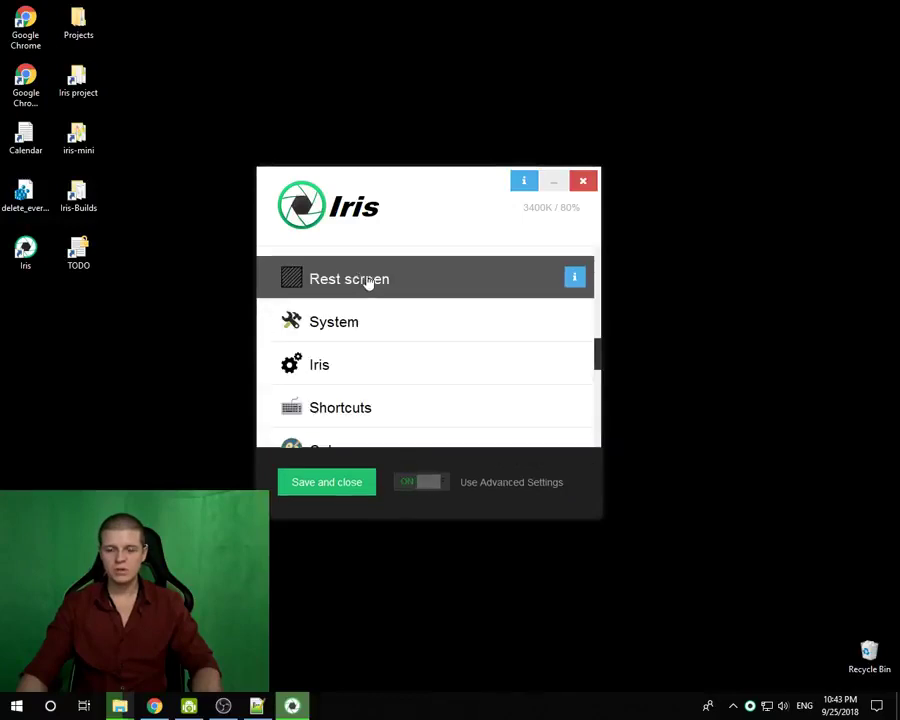
- Toggle Use low-level Color API on Iris's page and return to the basic view
click(336, 369)
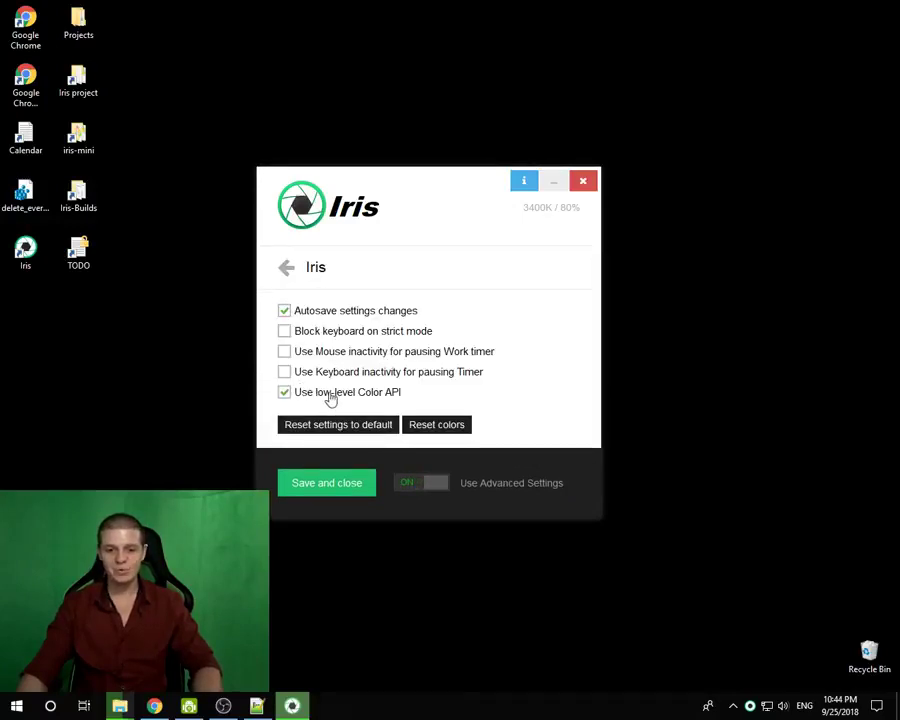
click(331, 399)
click(437, 485)
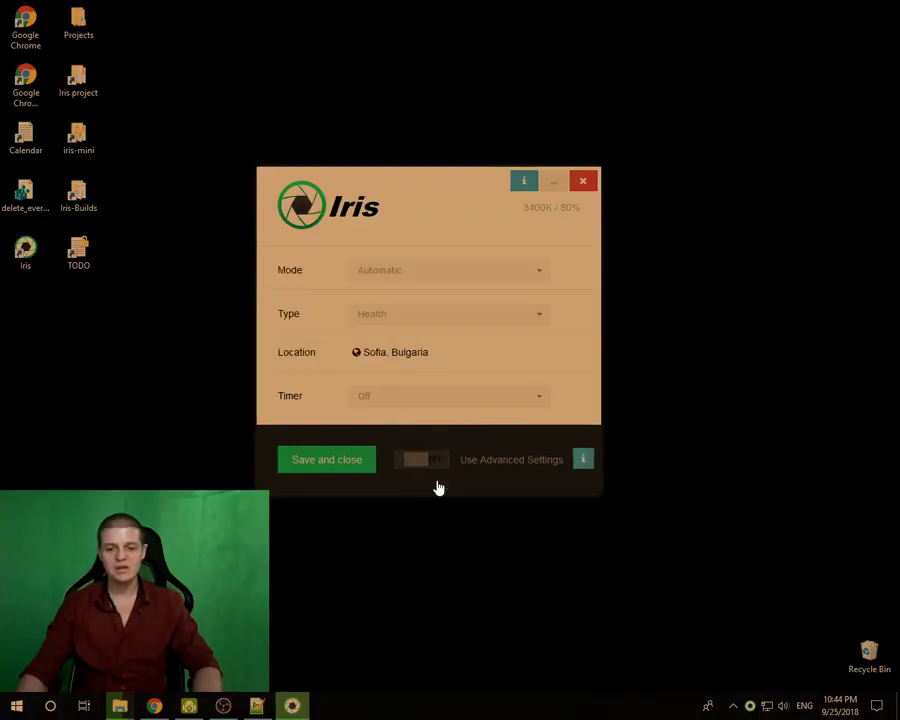
drag(388, 192, 457, 162)
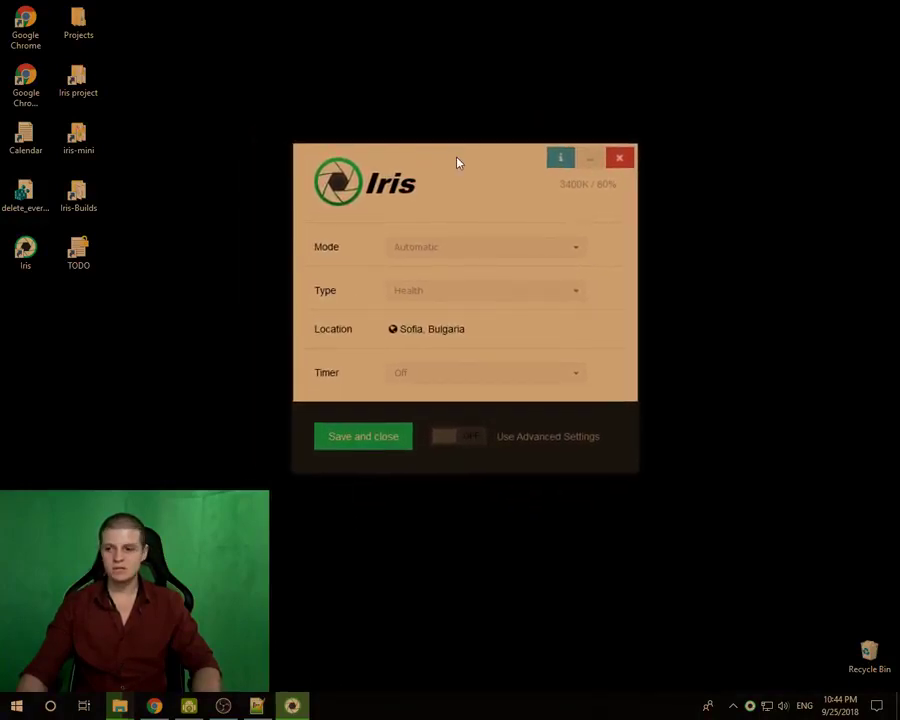
mouse_move(422, 293)
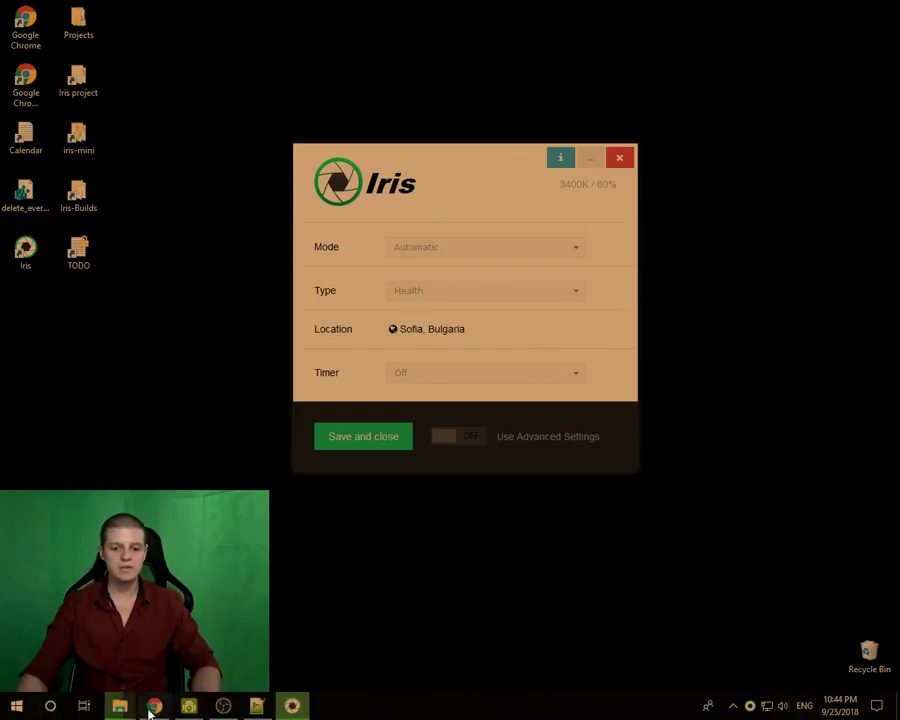
- Over the flicker test image, switch Iris to the Reading preset, then back to Health
click(154, 706)
click(300, 11)
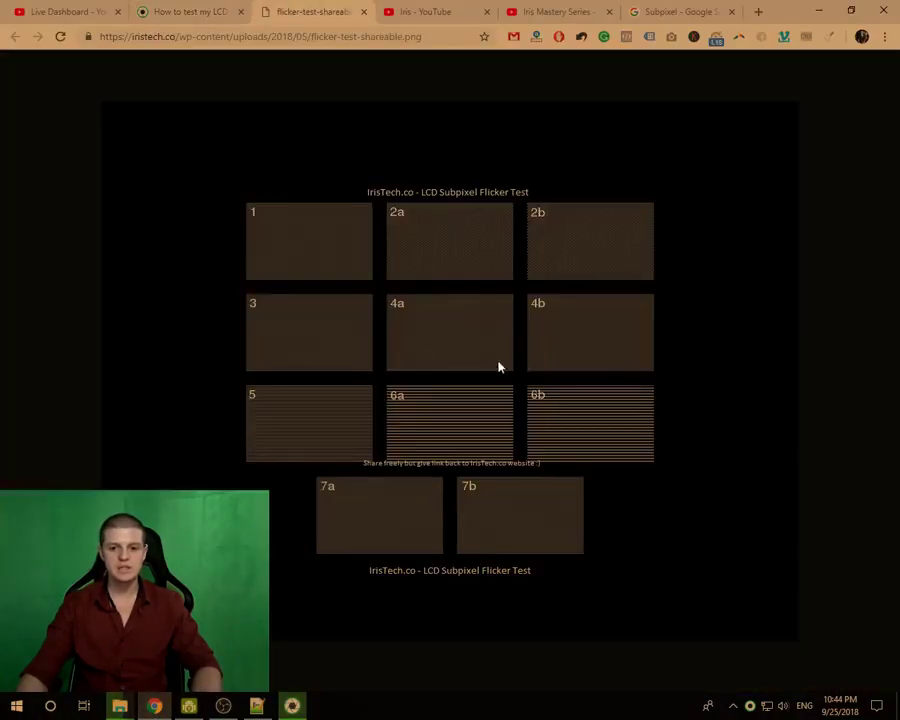
click(292, 706)
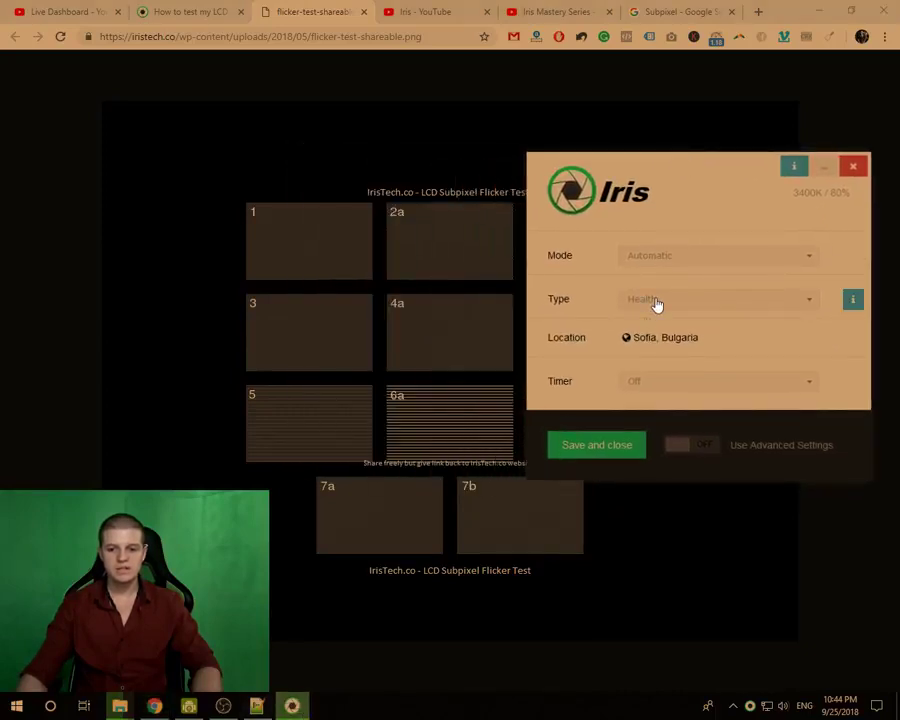
click(656, 302)
click(645, 368)
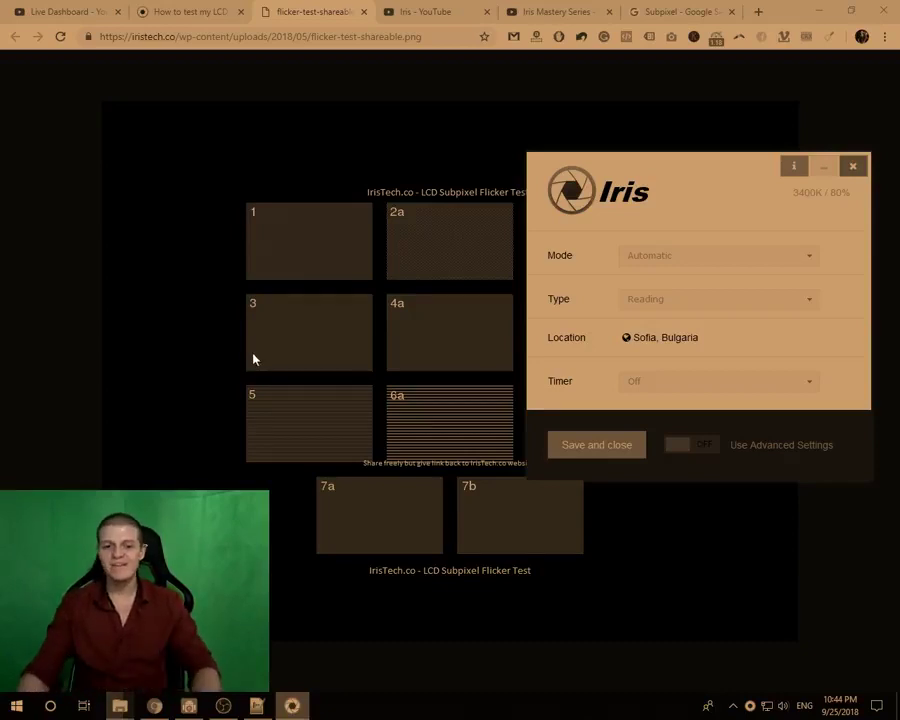
click(635, 302)
click(655, 322)
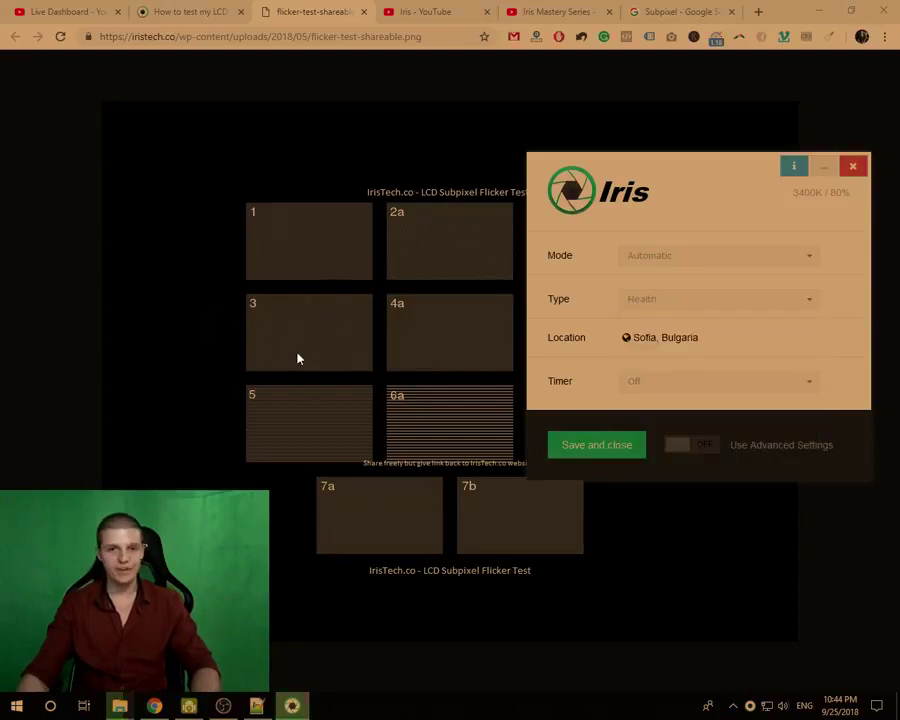
- Select the article's path in the 'How to test my LCD' page address, then return to the flicker test
click(641, 299)
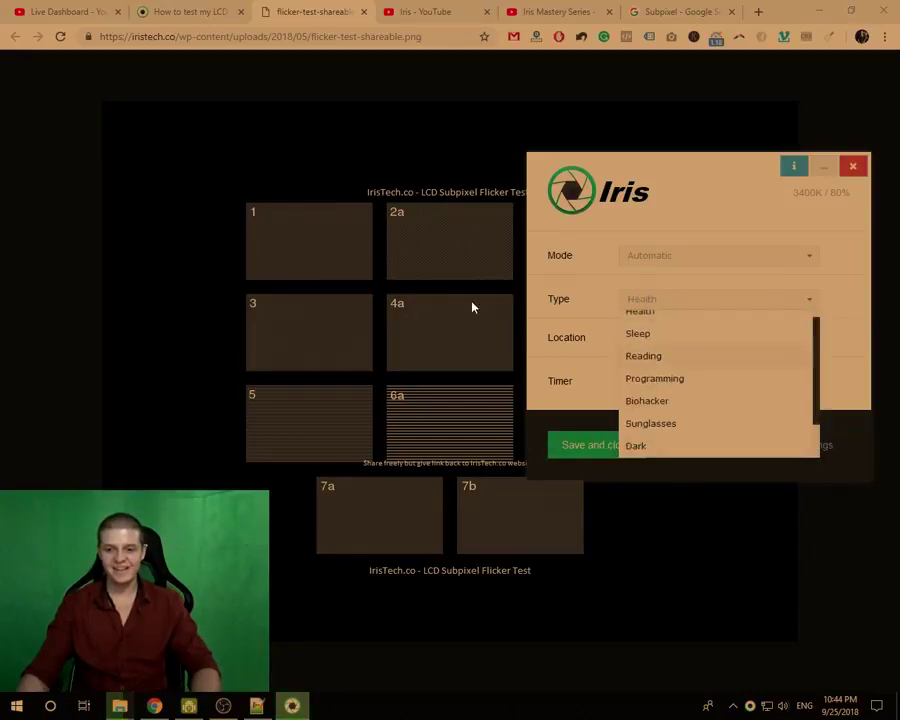
click(175, 8)
click(177, 40)
drag(179, 40, 417, 40)
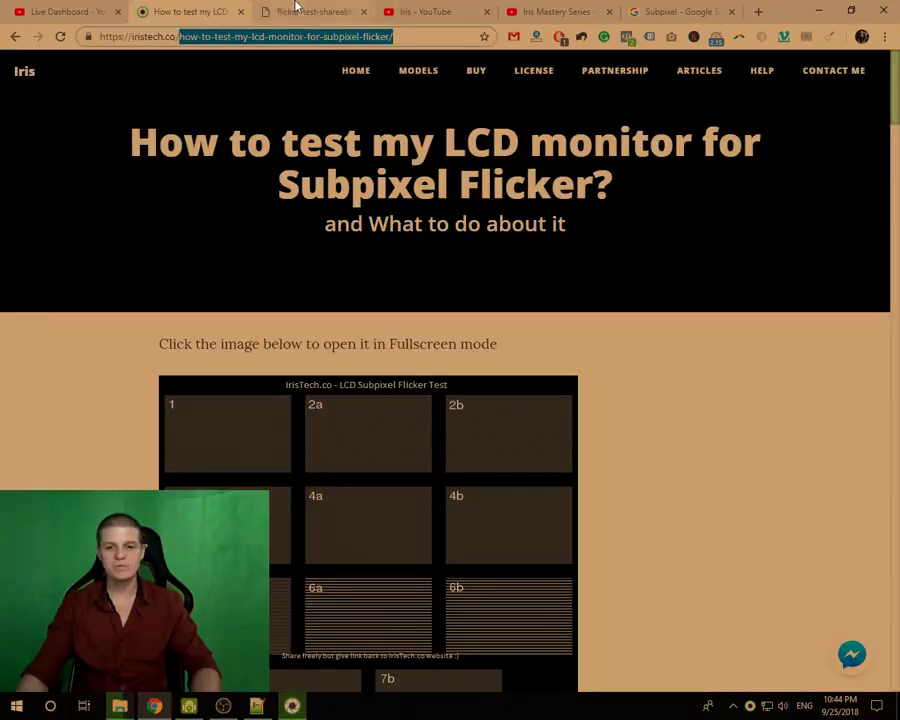
click(294, 9)
- Set Iris to Reading, move its window beside the test image, then apply the Sleep preset
click(292, 706)
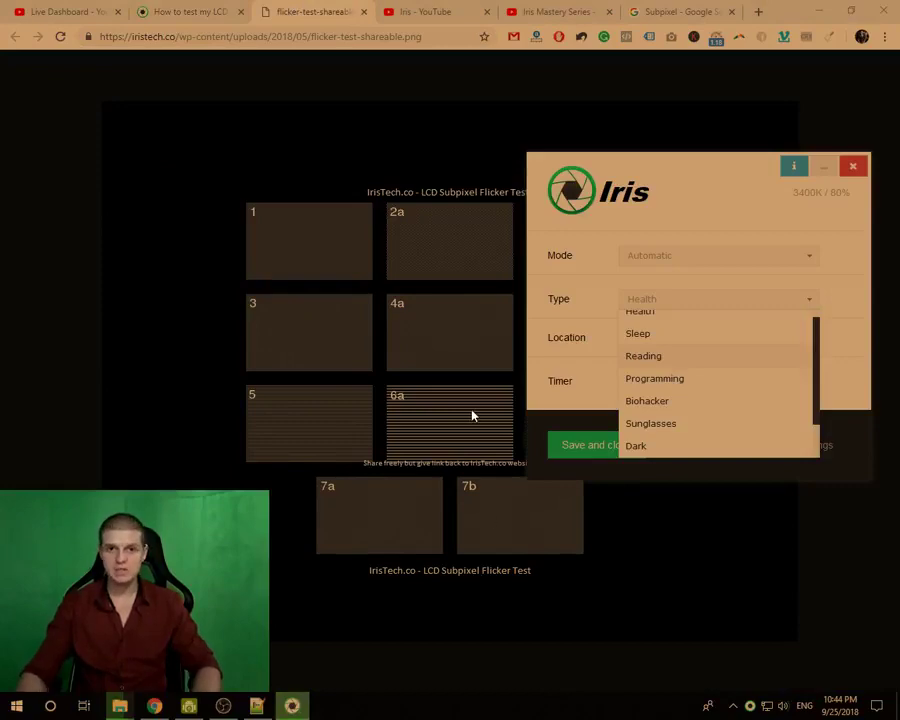
click(655, 358)
mouse_move(691, 163)
mouse_down()
mouse_move(826, 255)
mouse_move(743, 213)
mouse_move(705, 213)
mouse_move(660, 135)
mouse_up()
click(668, 278)
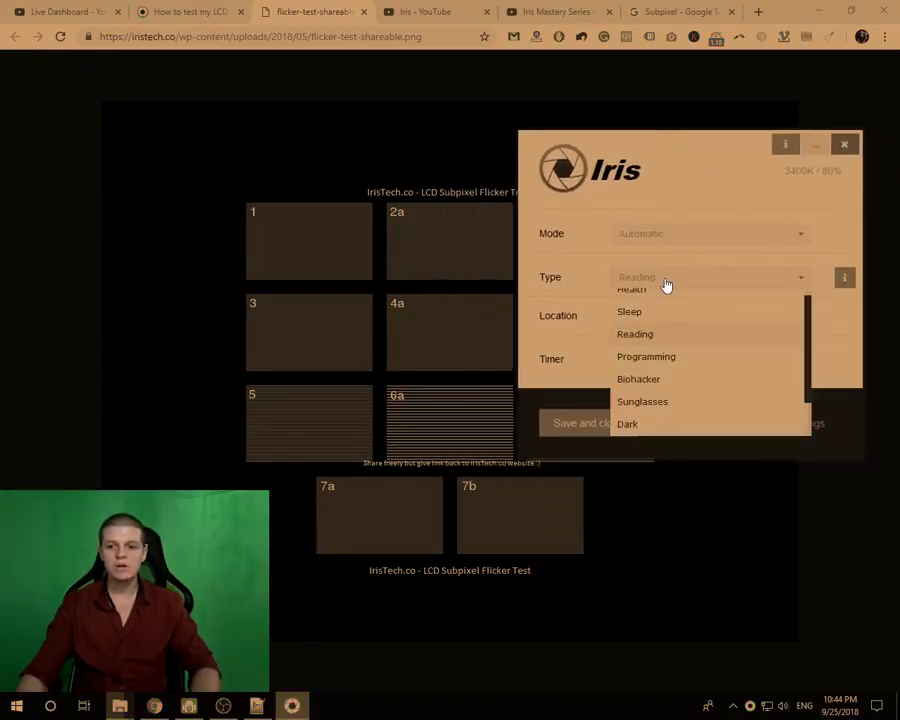
click(657, 325)
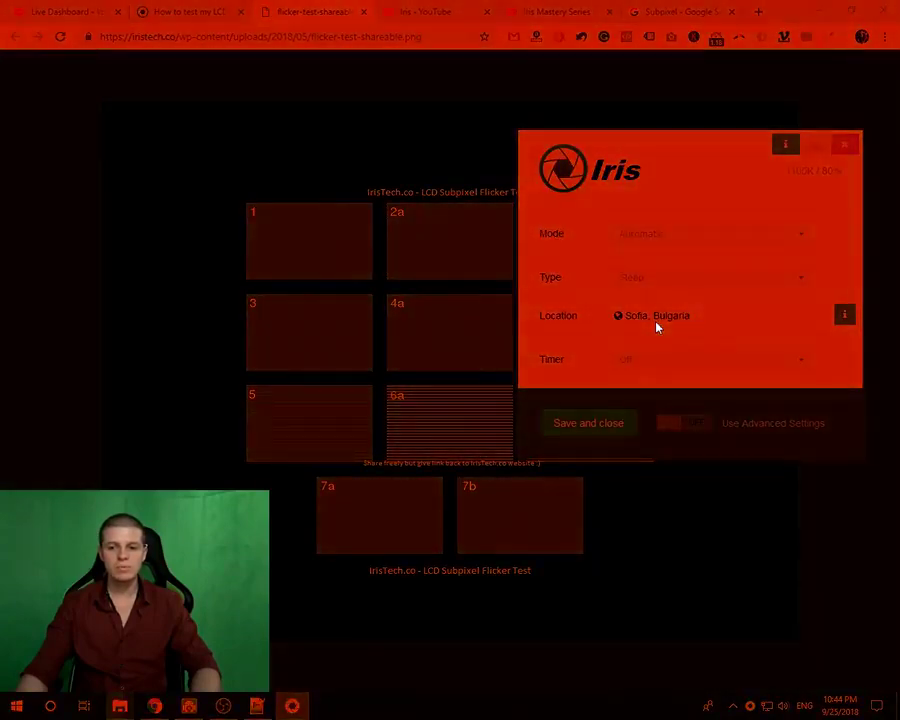
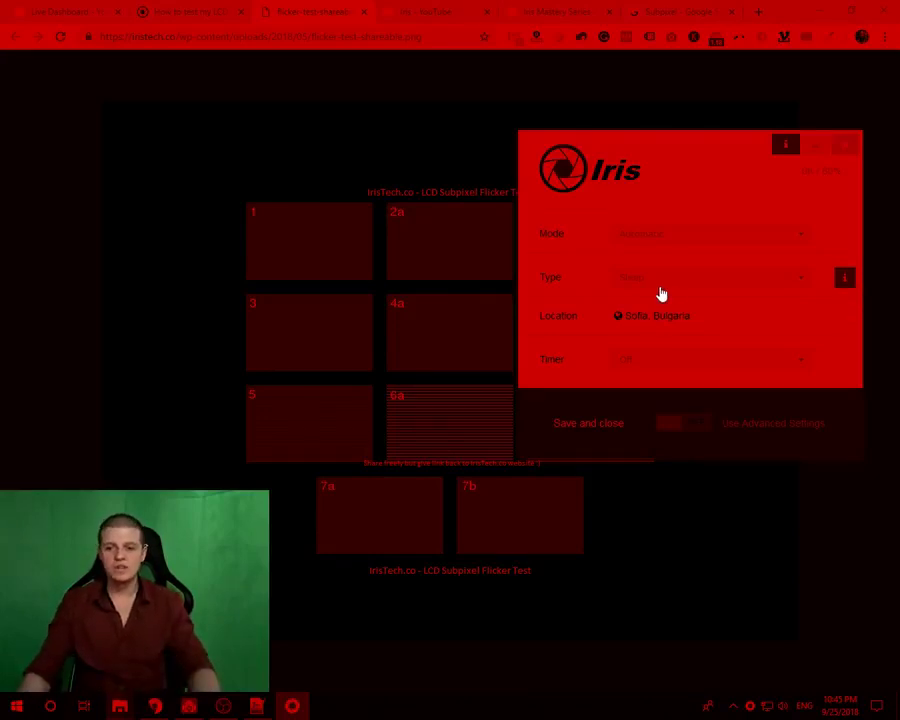
- Reset the Iris Type to Health, then preview the Reading preset with the window shifted right
click(660, 291)
click(634, 303)
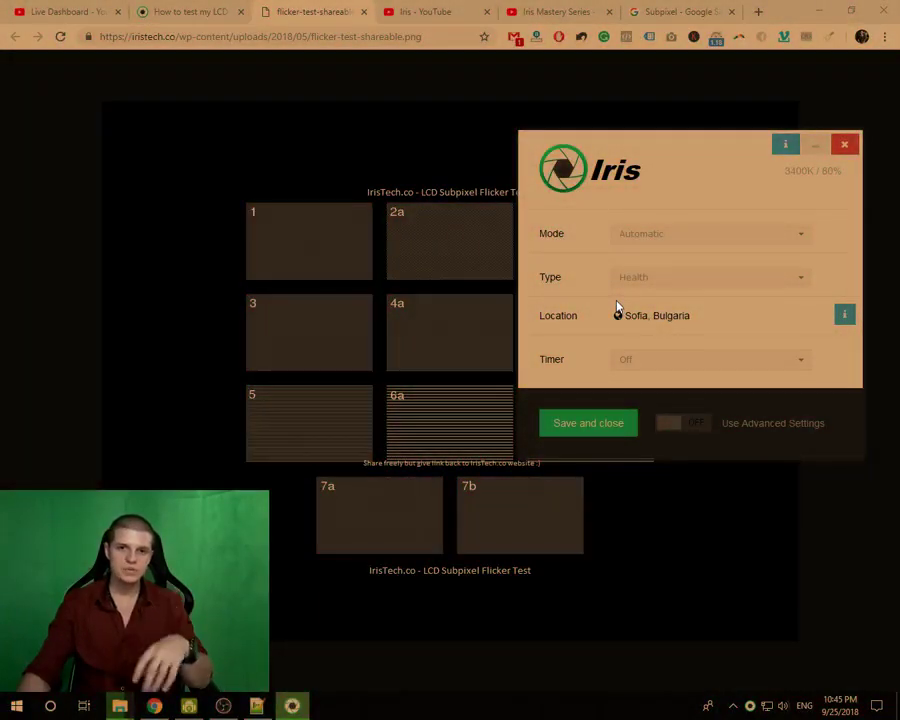
drag(615, 140, 542, 134)
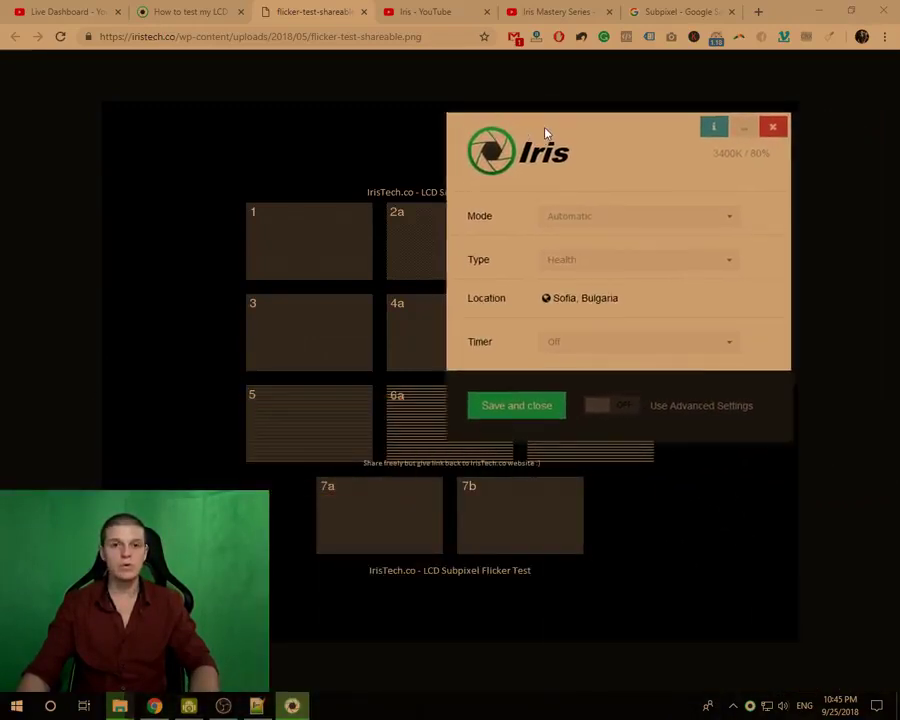
click(575, 264)
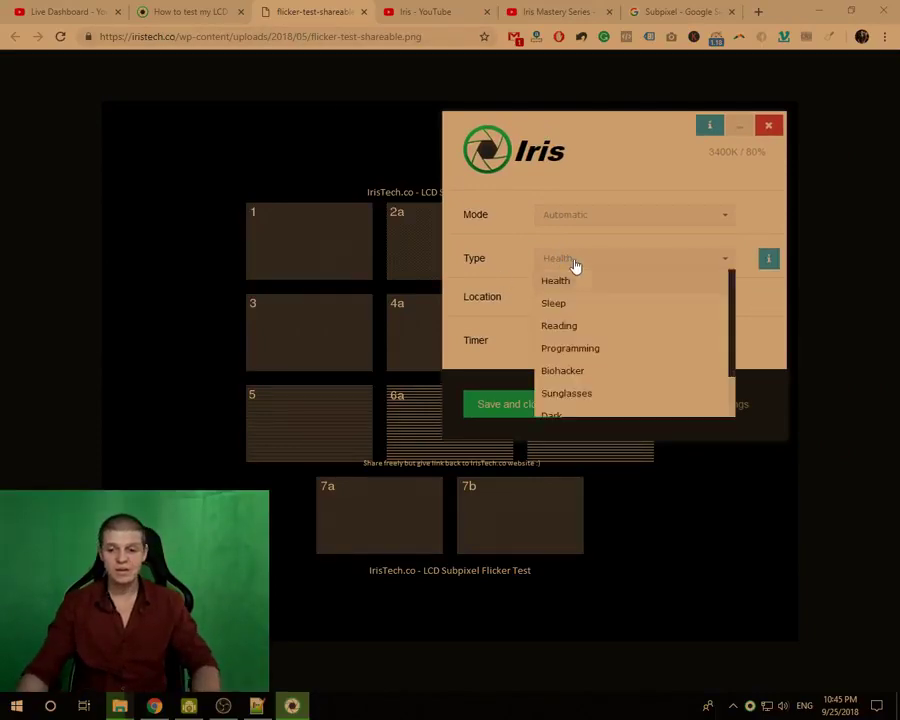
click(564, 330)
drag(582, 130, 637, 125)
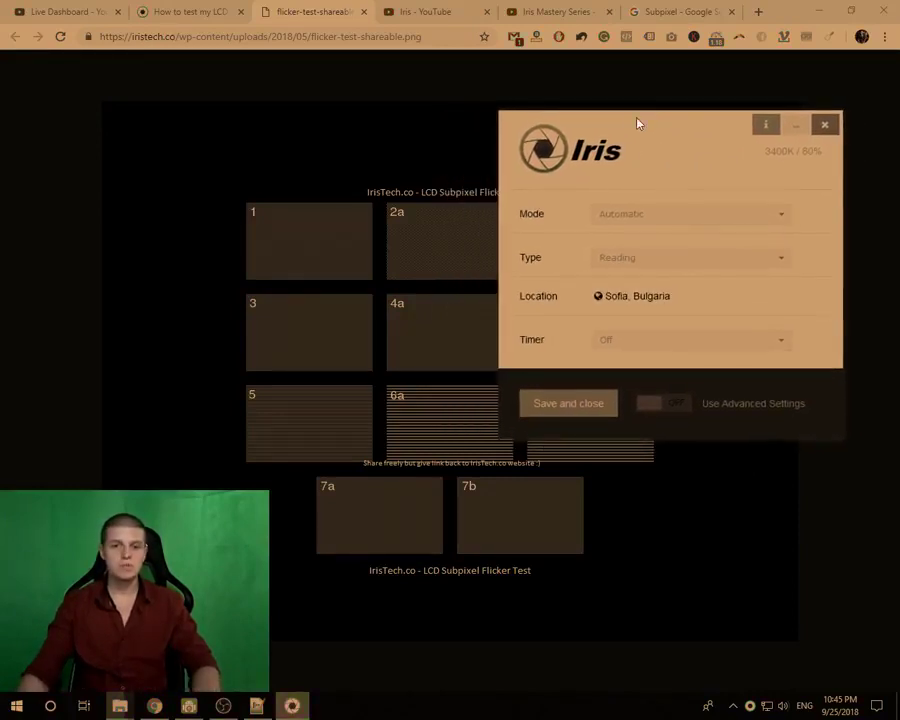
- Preview the Sleep preset, then set the Type back to Health
click(629, 259)
click(631, 304)
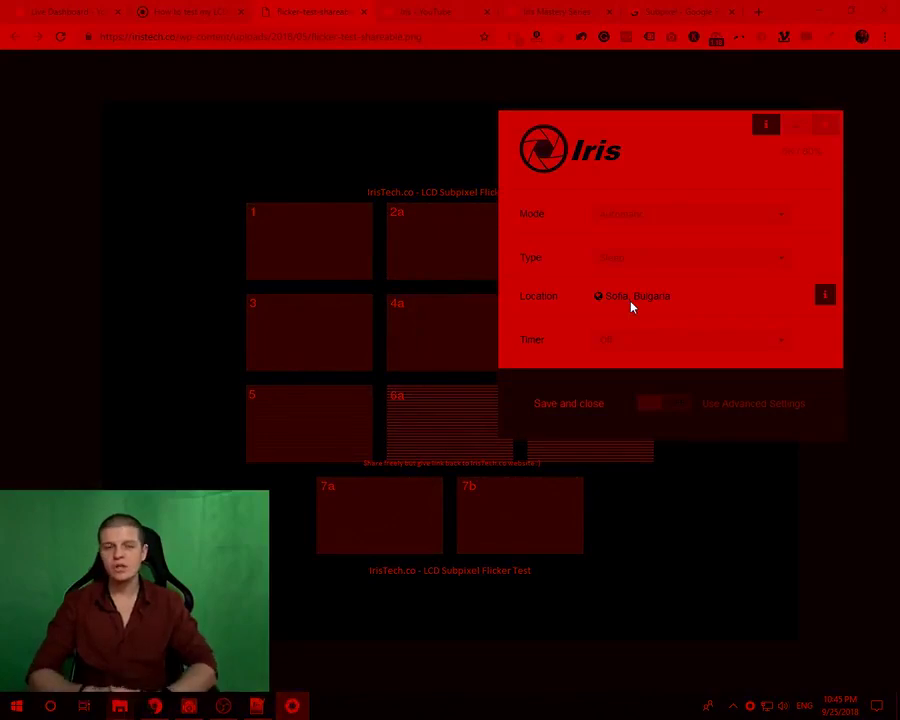
click(637, 259)
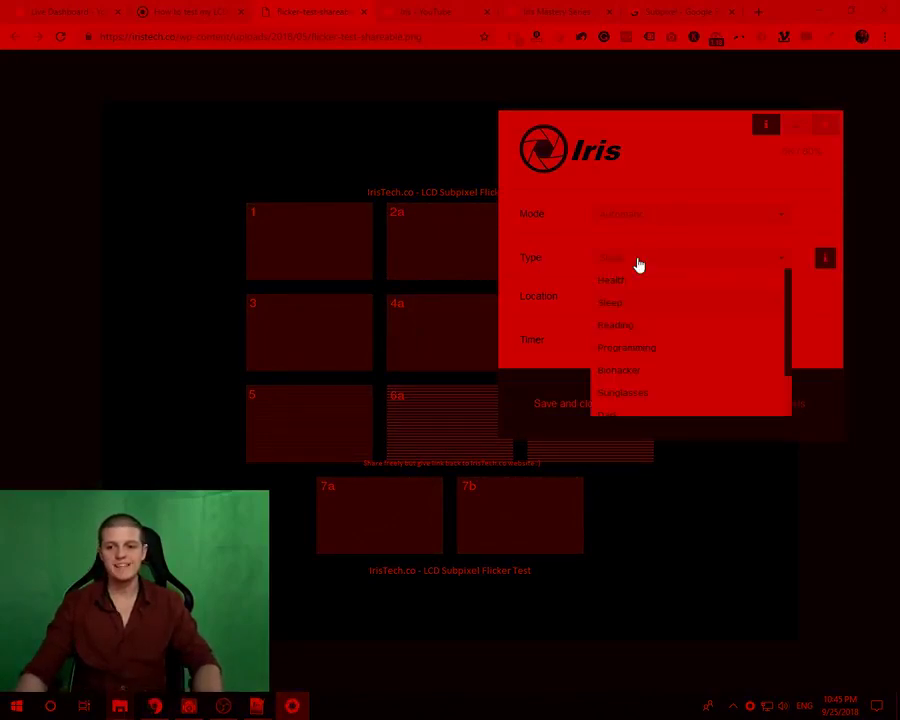
click(634, 285)
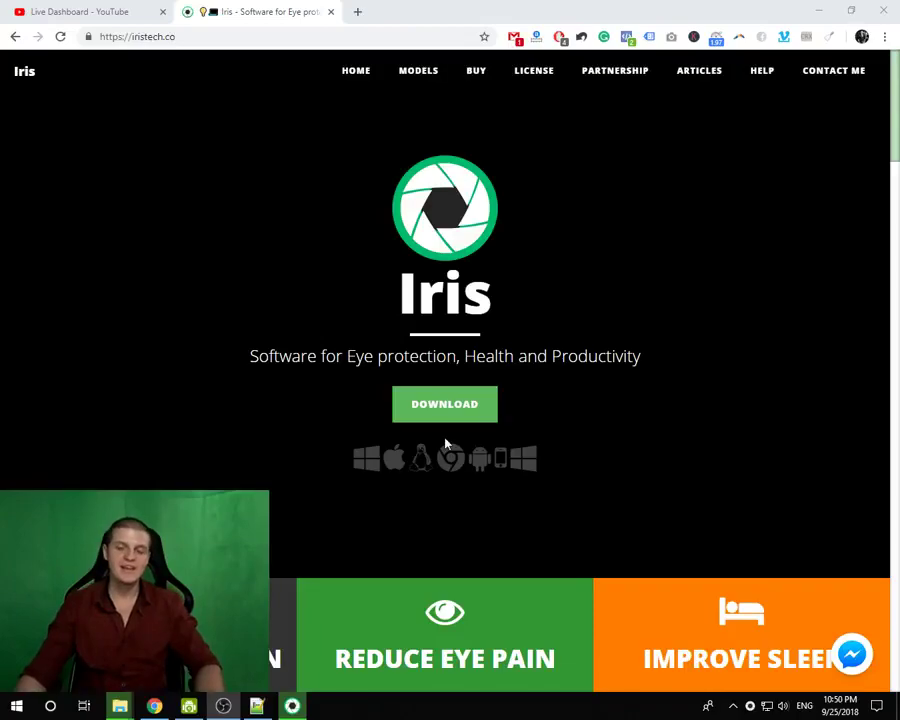
- Scroll through the iristech.co modes, types and pricing, then minimise Chrome to the desktop
scroll(285, 388, down, 10)
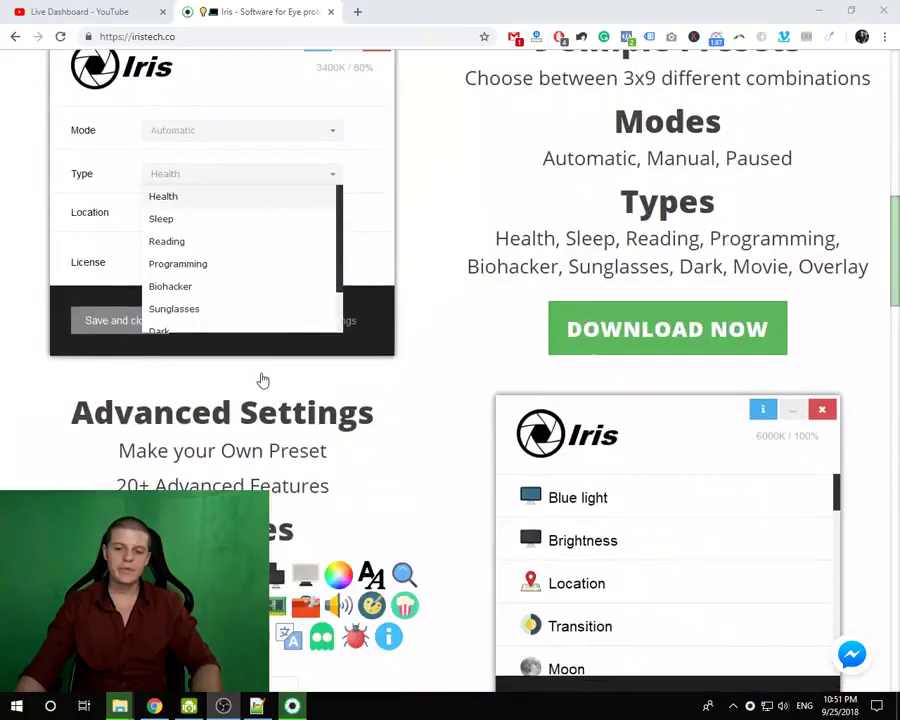
scroll(258, 376, down, 8)
scroll(258, 362, up, 4)
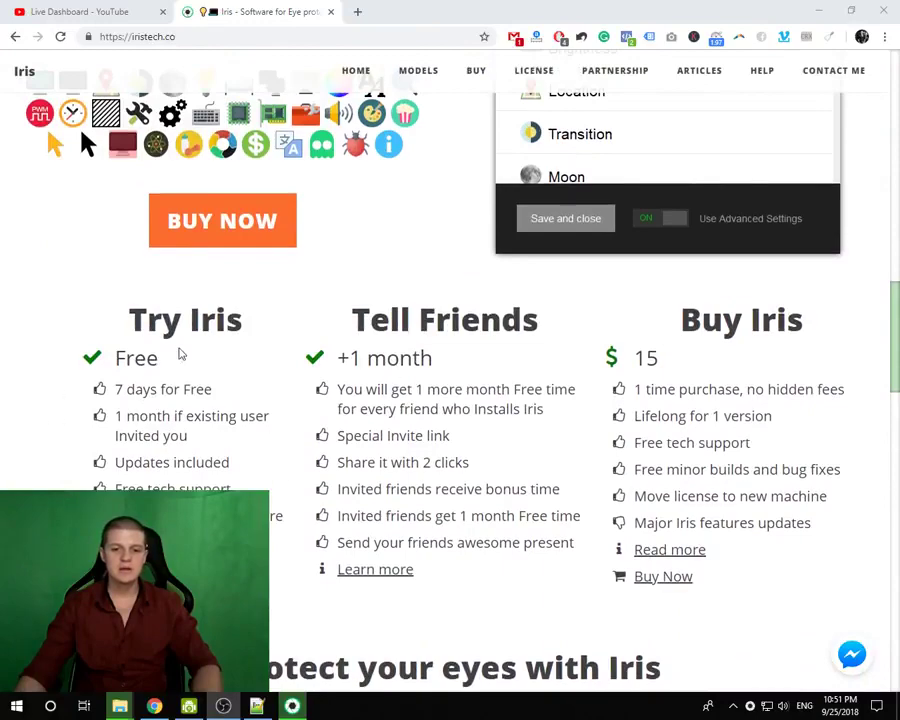
click(818, 10)
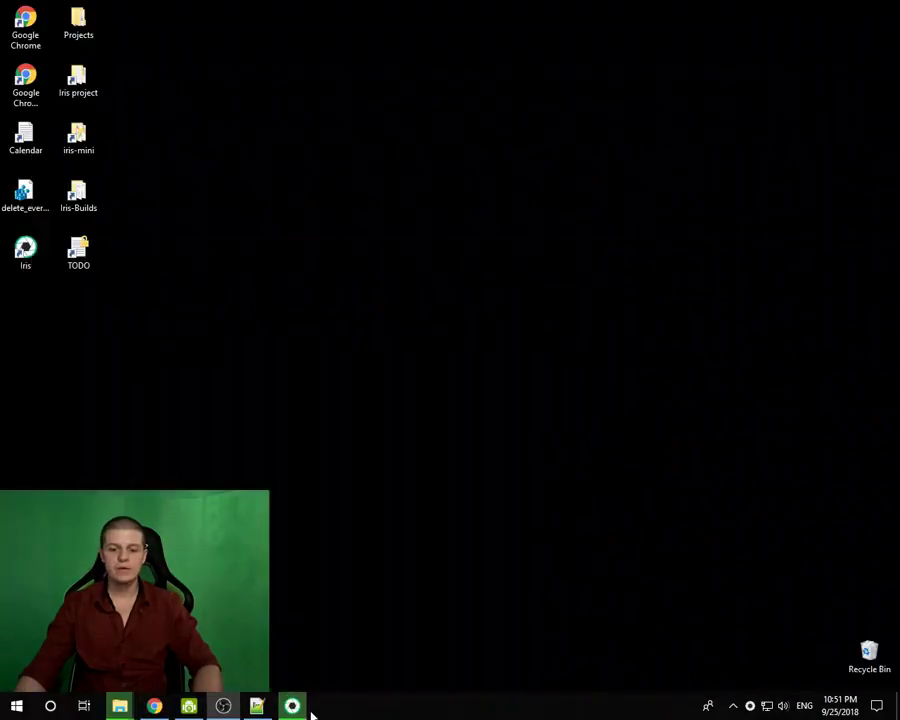
- Bring up the Iris settings window, then quit Iris from its tray menu
click(305, 710)
drag(396, 185, 415, 202)
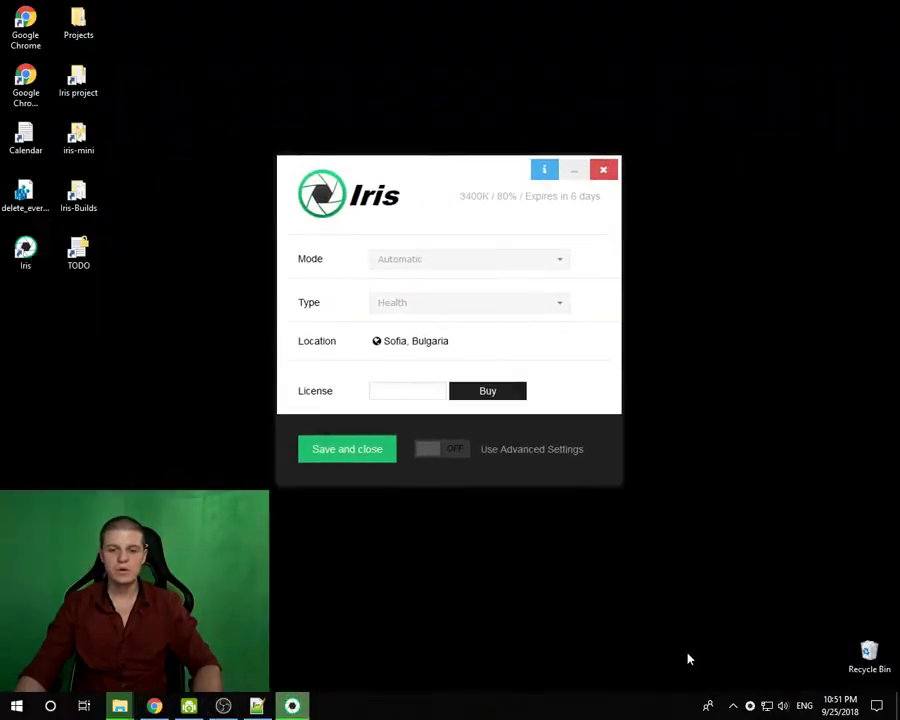
right_click(751, 706)
click(775, 697)
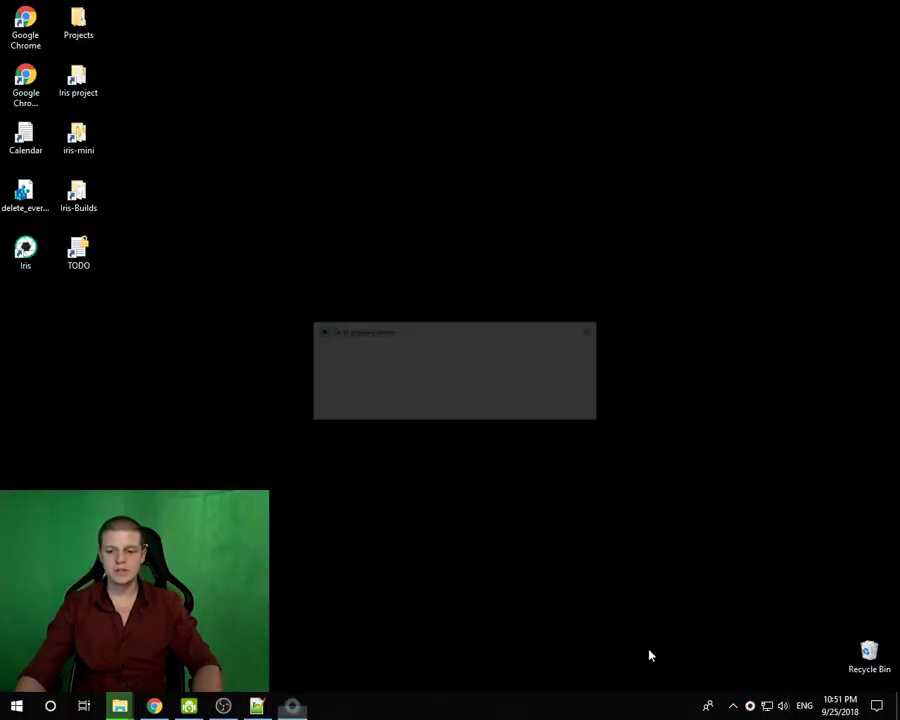
- Dismiss the trial reminder, enable Advanced Settings, and re-check the invite under Invite Friends
click(597, 338)
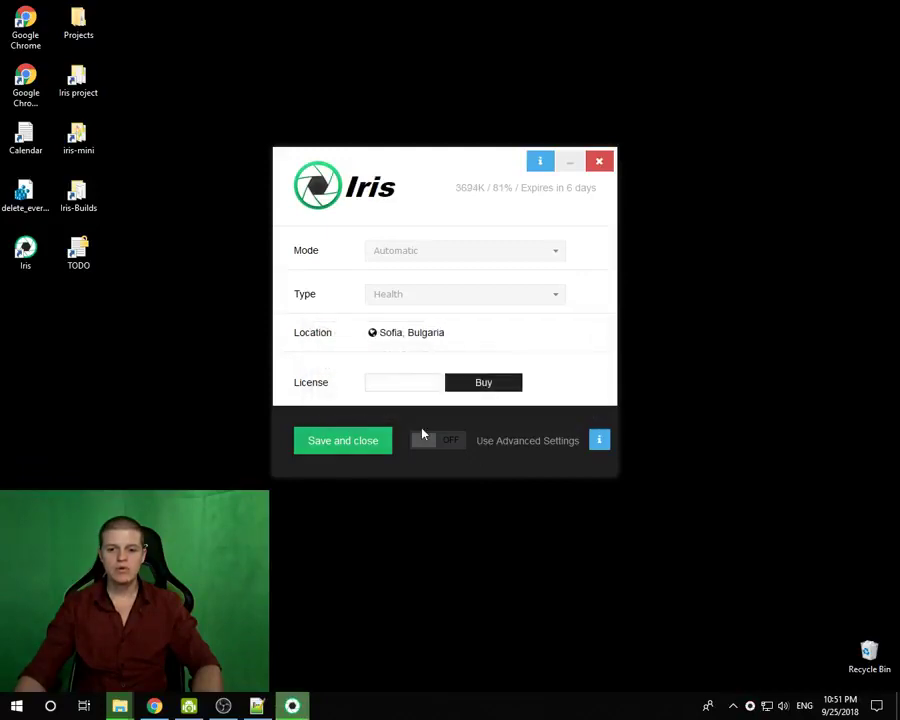
click(424, 438)
scroll(398, 360, down, 10)
scroll(396, 345, down, 5)
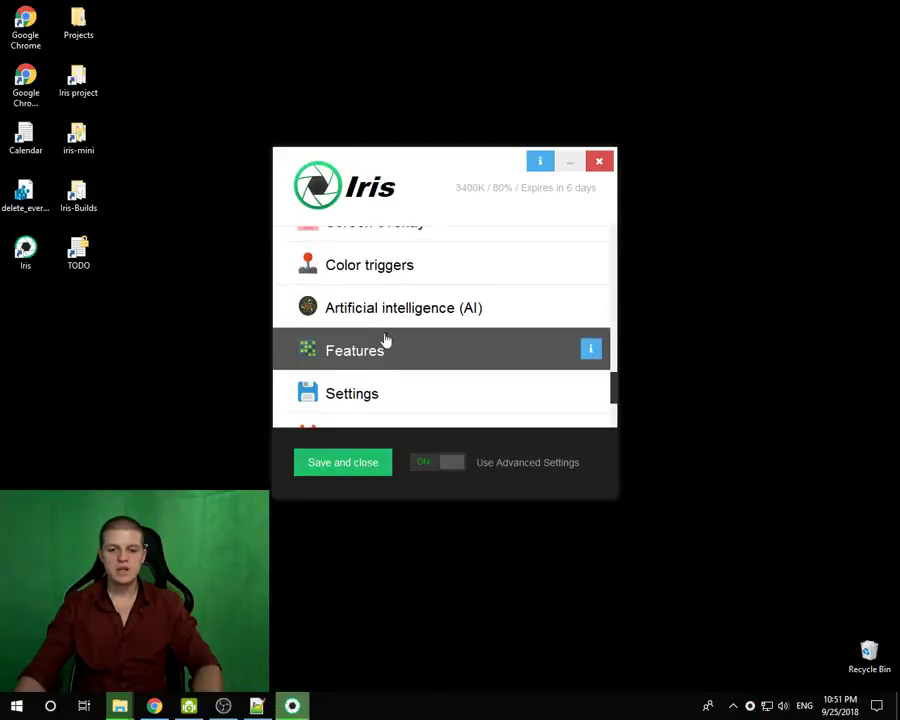
scroll(406, 364, down, 3)
click(360, 310)
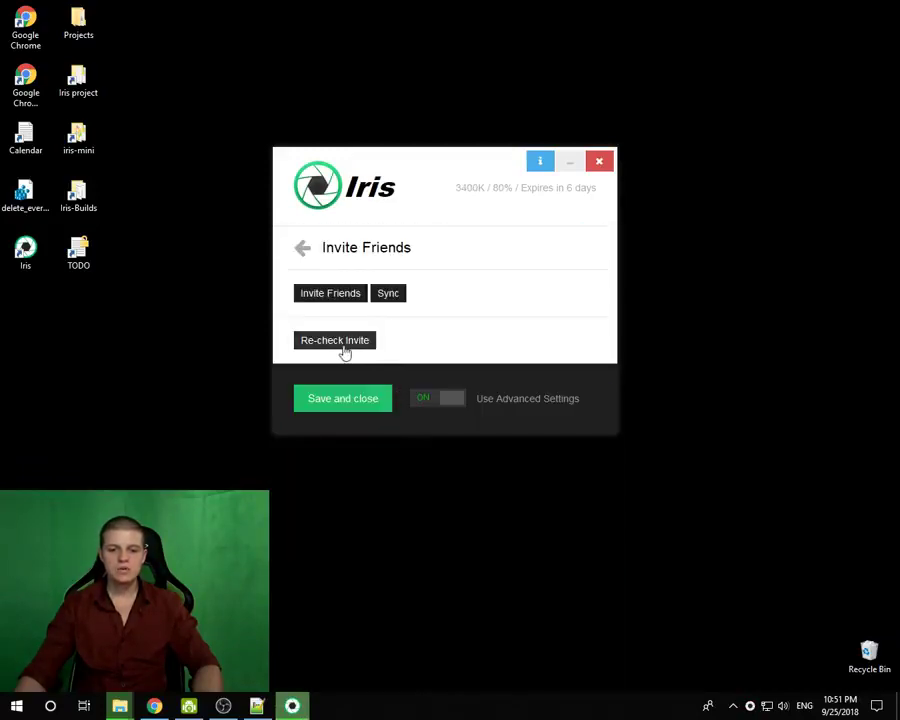
click(344, 342)
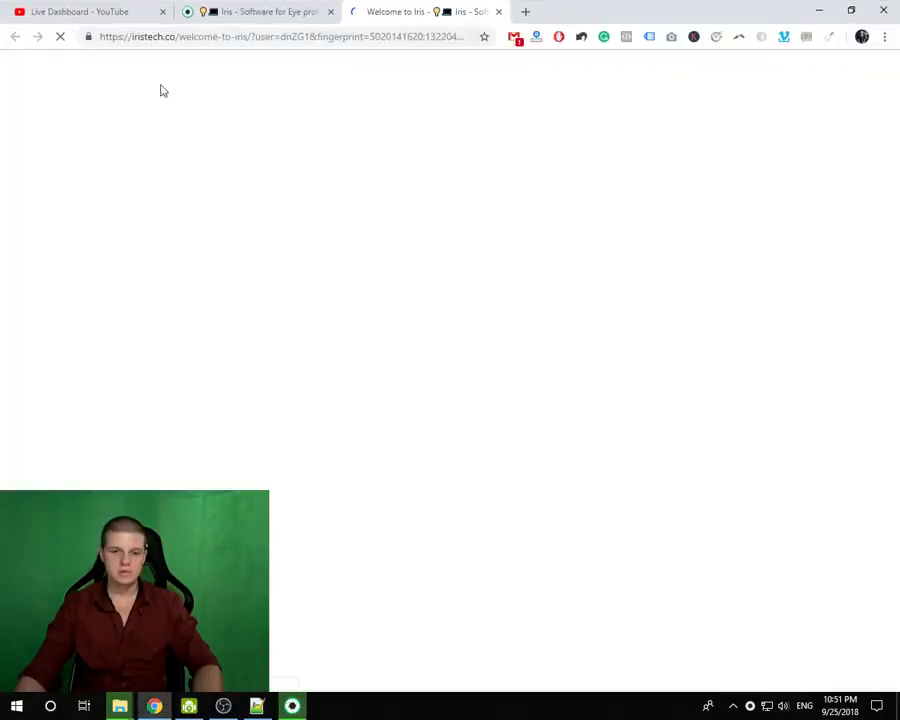
- Scroll to the welcome page's Copy this link section and select, then deselect, the personal invite link
scroll(603, 440, down, 10)
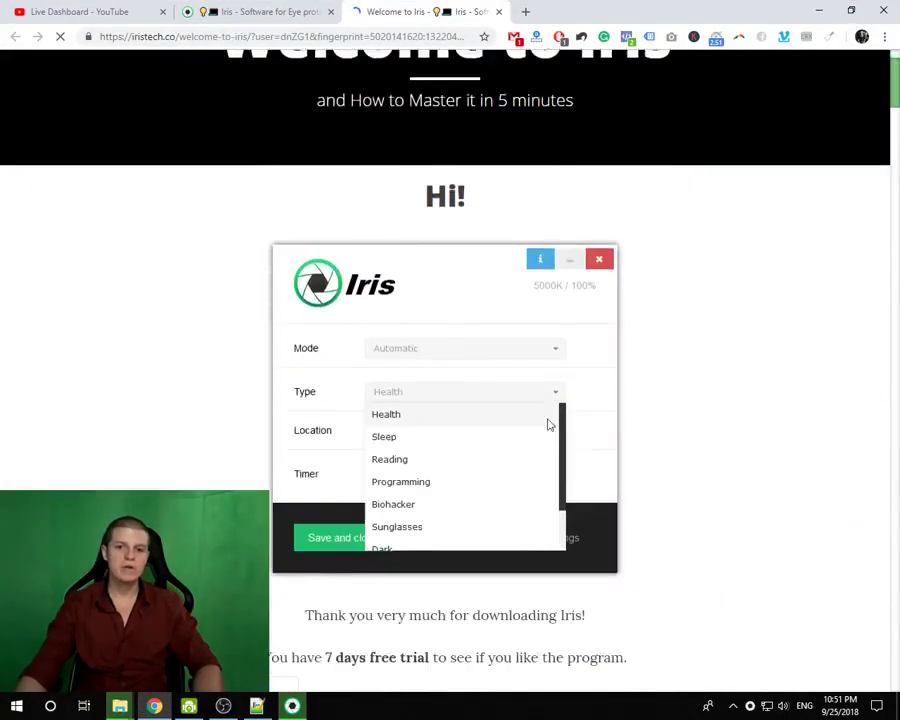
drag(897, 170, 897, 655)
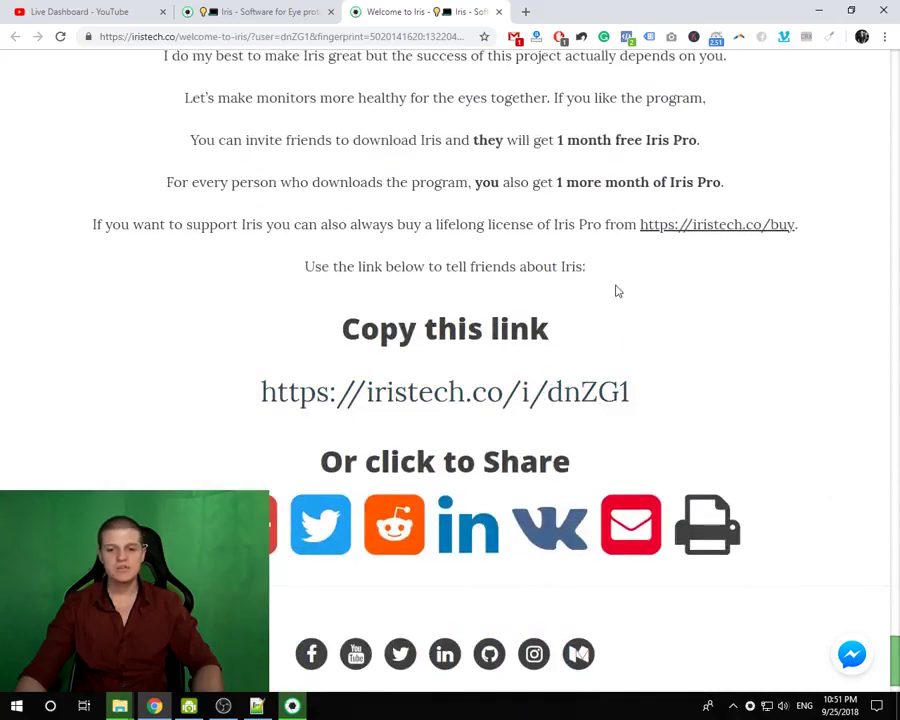
drag(710, 417, 248, 410)
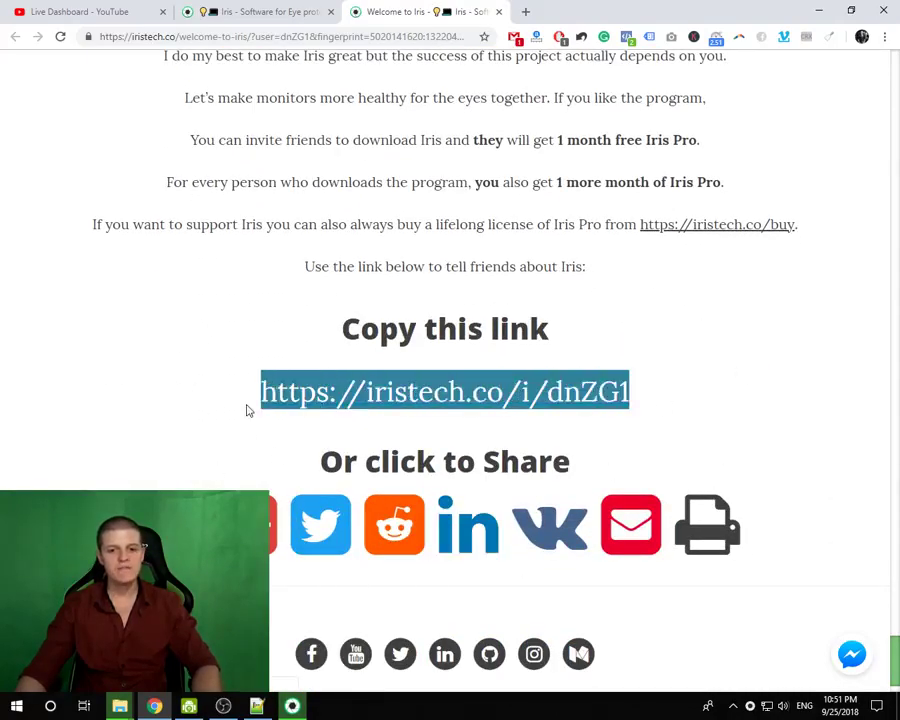
click(238, 295)
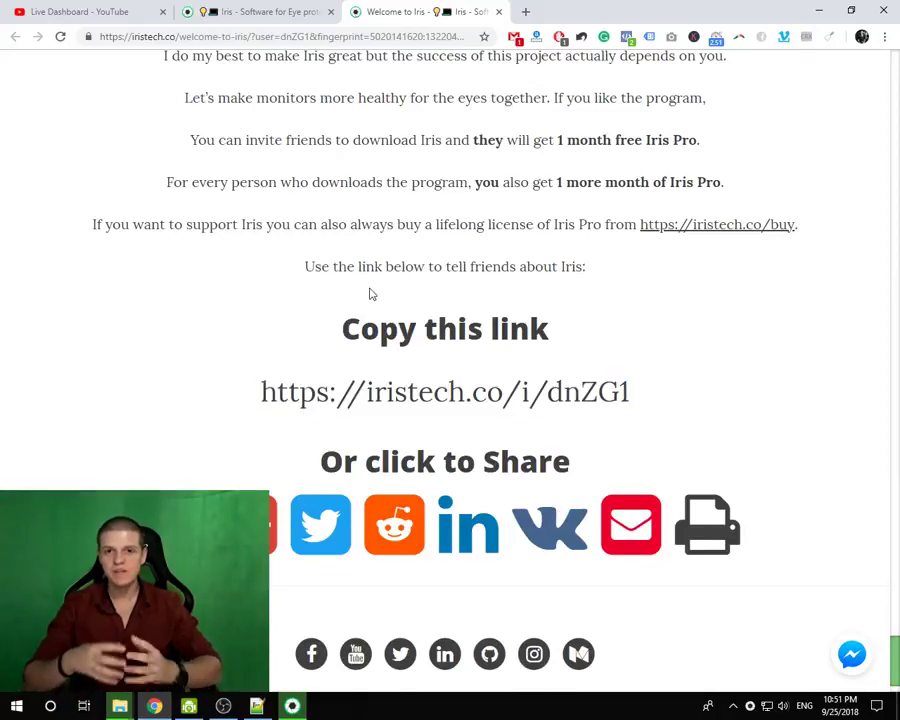
scroll(346, 245, up, 2)
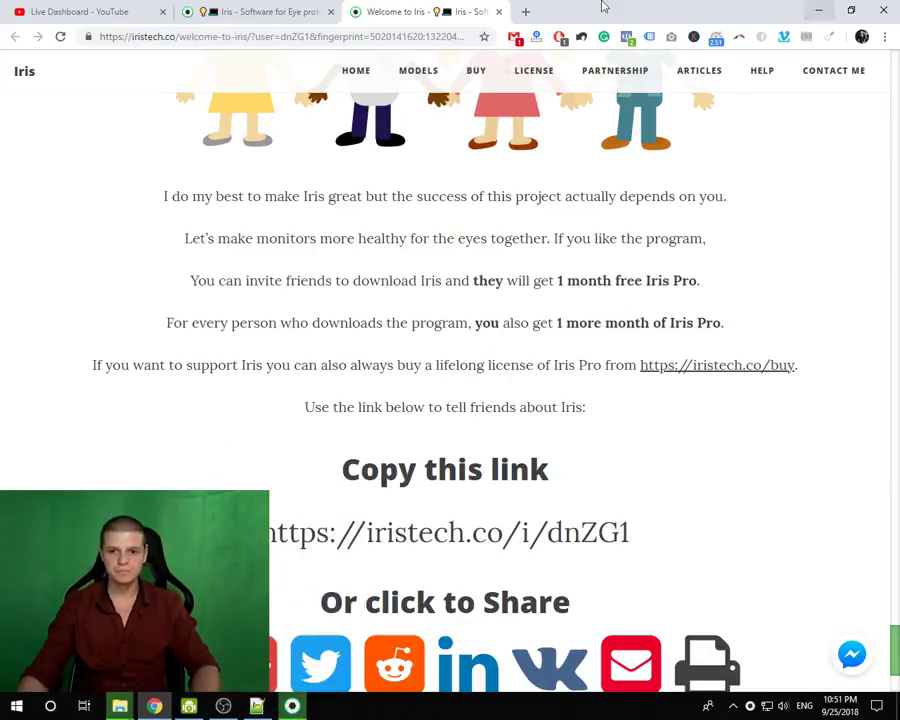
- Close the Welcome to Iris tab, minimise Chrome, and quit and relaunch Iris
click(498, 11)
click(816, 10)
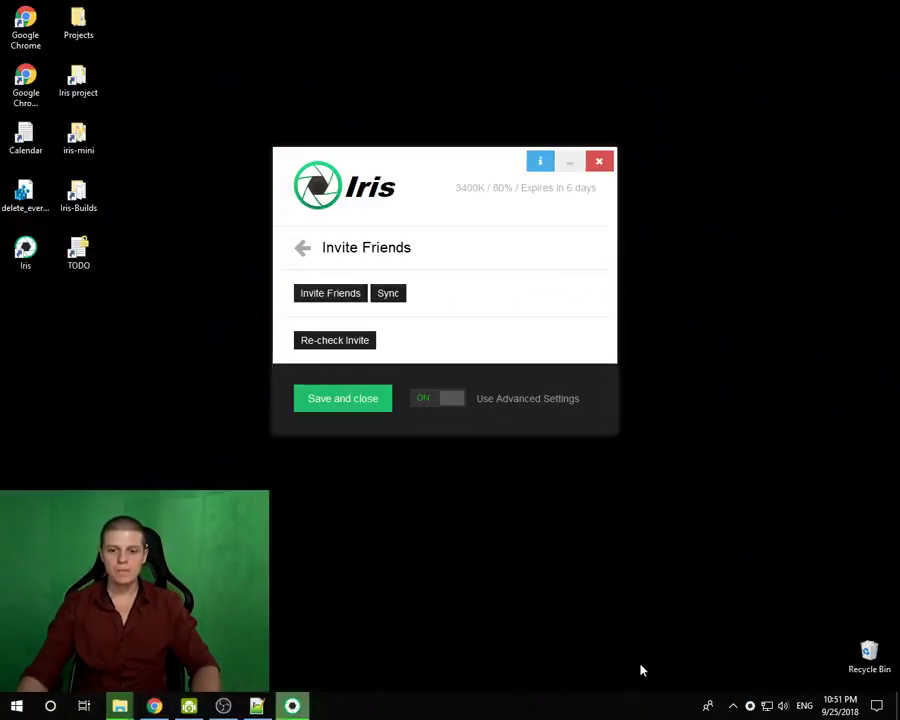
right_click(749, 706)
click(779, 700)
click(25, 252)
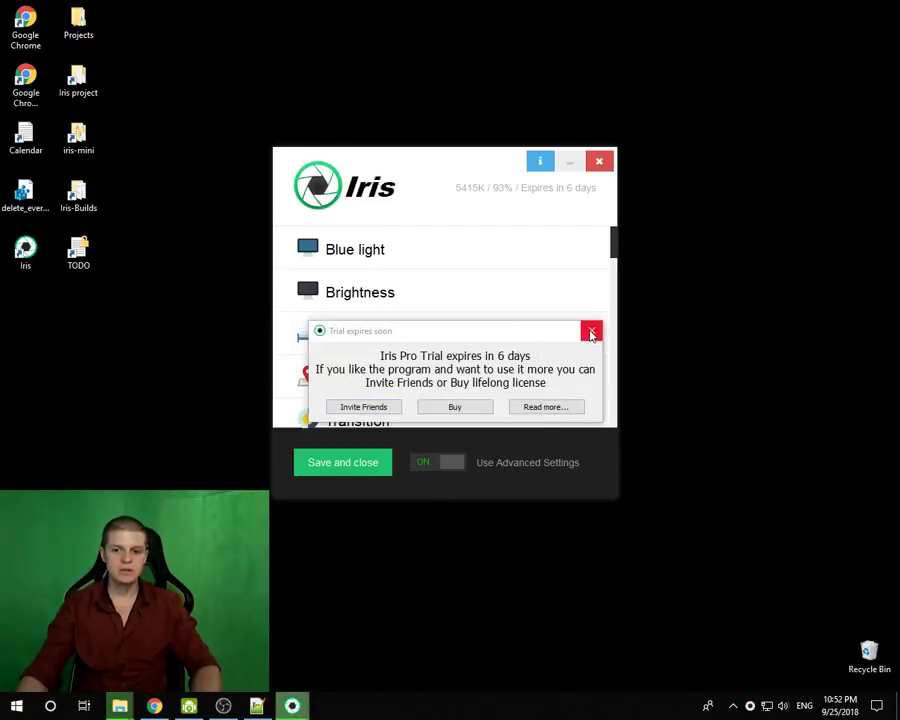
- On the basic form, try activating a made-up licence code and acknowledge the invalid-code message
click(592, 332)
click(452, 462)
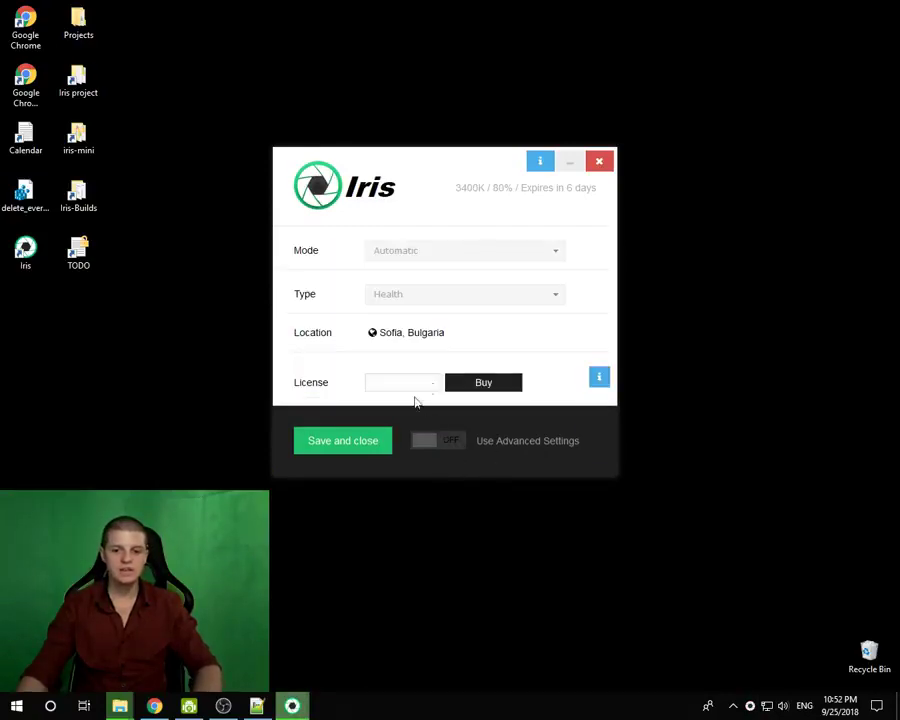
click(407, 380)
text(testafasfa)
click(455, 386)
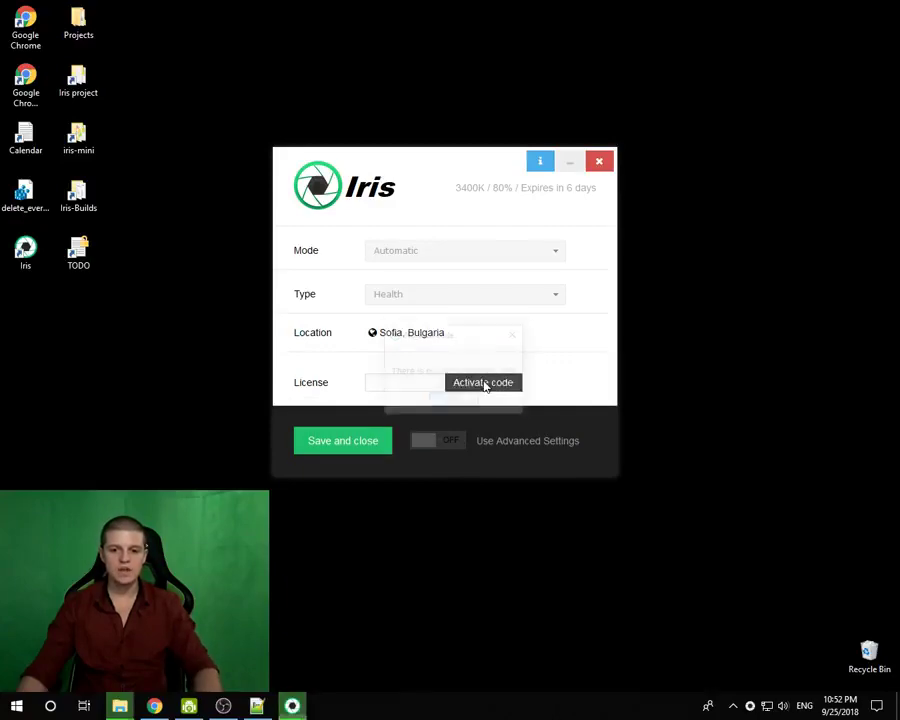
click(455, 404)
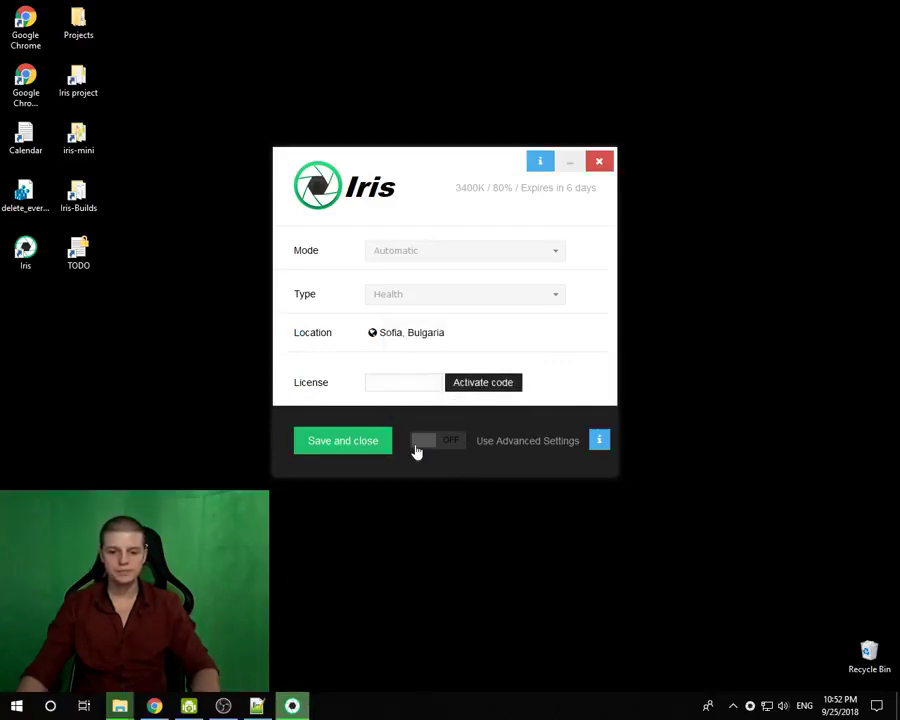
- Re-enable Advanced Settings, restart Iris, and open the friend-invite page from the trial reminder
click(419, 438)
right_click(752, 707)
click(782, 695)
double_click(36, 254)
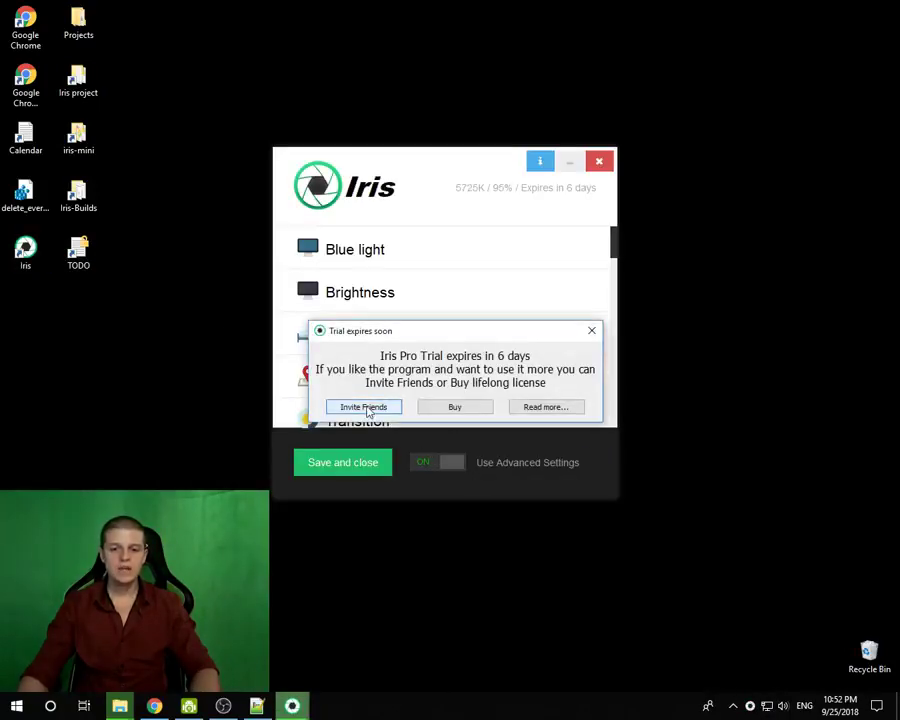
click(367, 408)
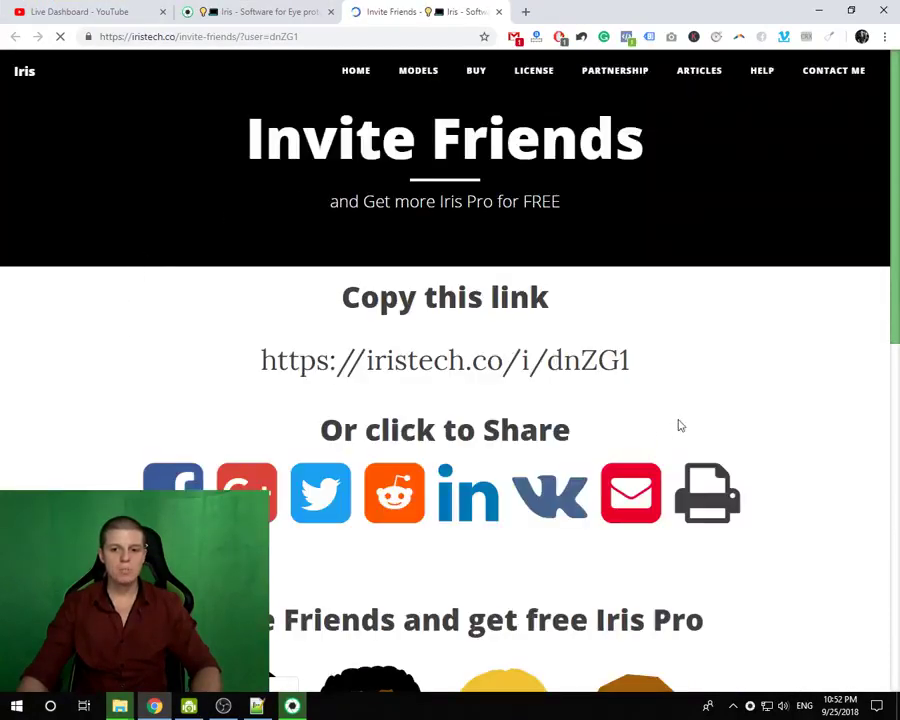
- Select and clear the invite link, then toggle Iris between basic and advanced settings
drag(630, 362, 258, 370)
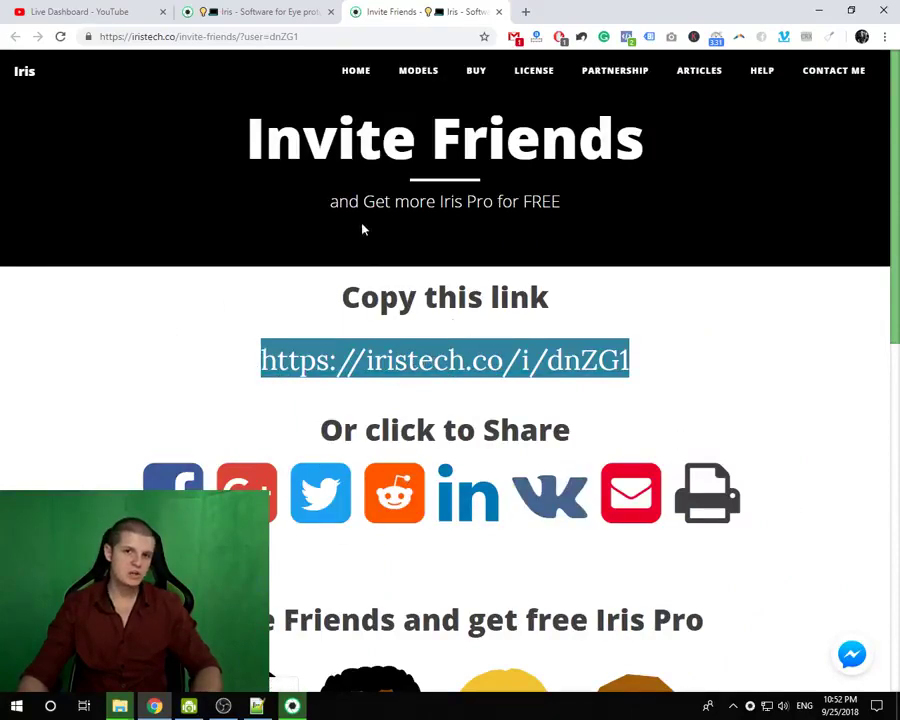
click(668, 368)
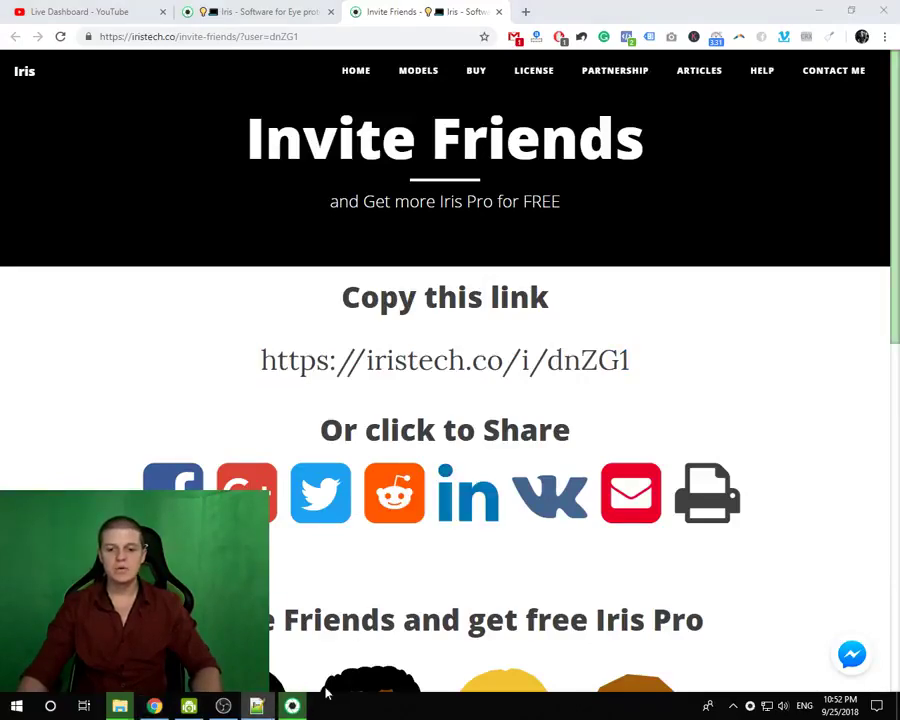
scroll(427, 408, down, 3)
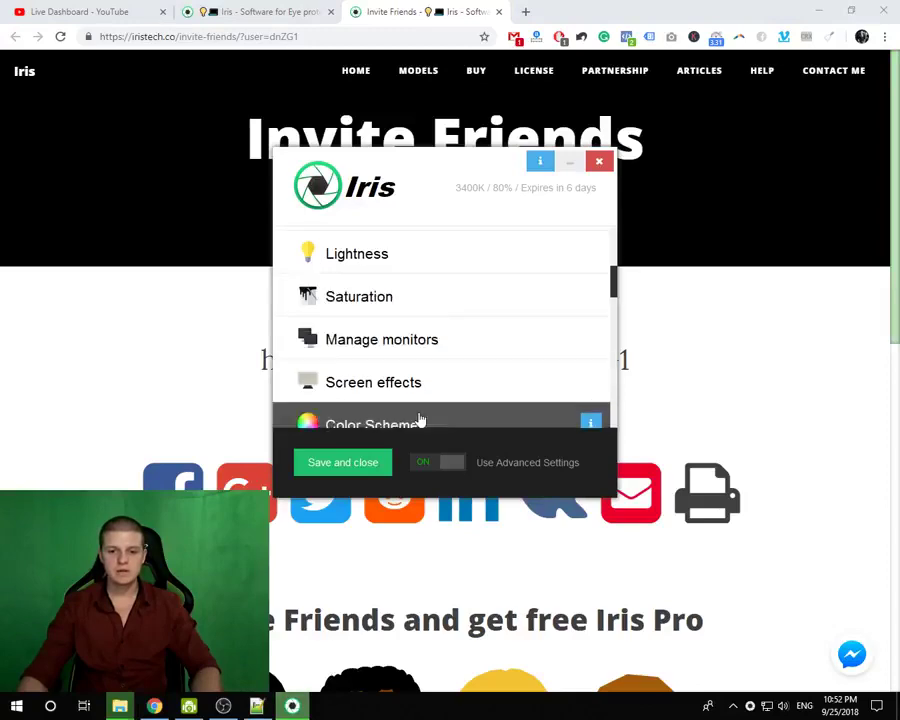
click(456, 466)
click(434, 443)
scroll(430, 322, down, 10)
- Reopen the Invite Friends web page from Iris, close the duplicate tab, and select the invite link
click(376, 395)
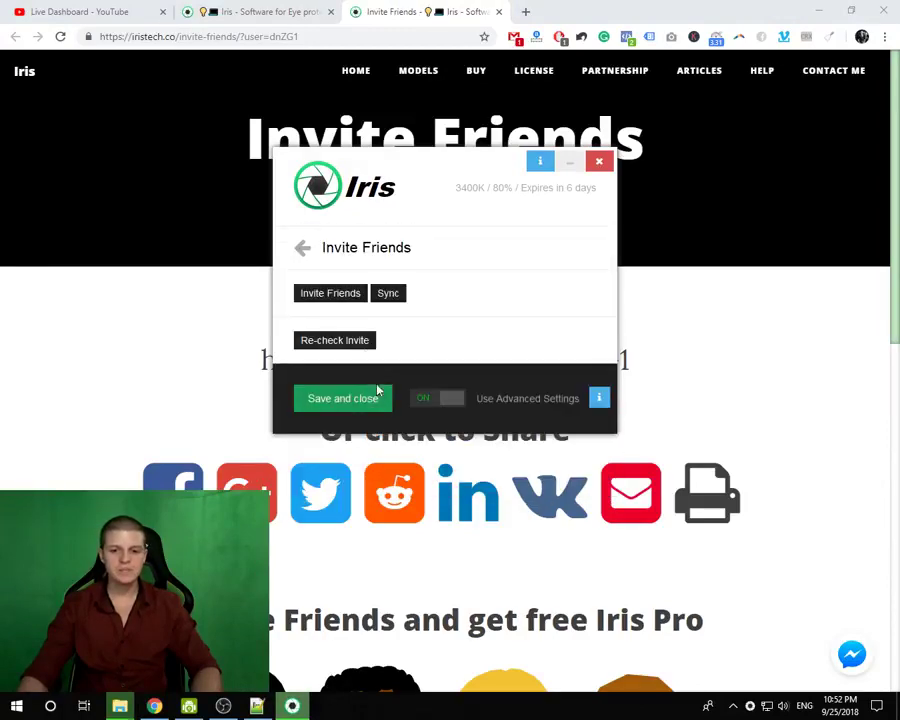
click(336, 302)
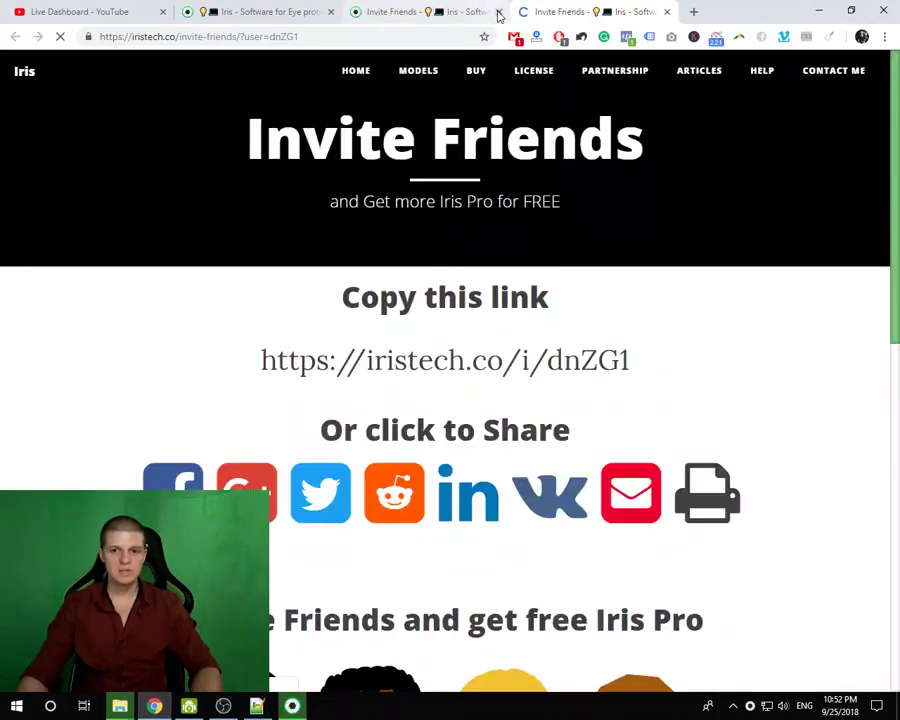
click(498, 12)
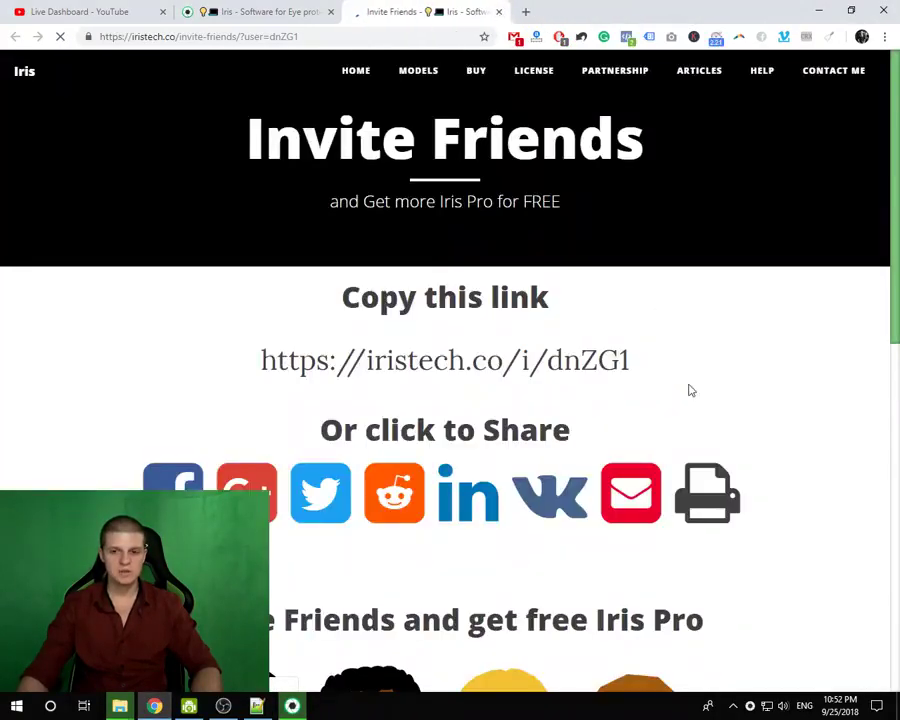
drag(630, 360, 261, 360)
key(ctrl+c)
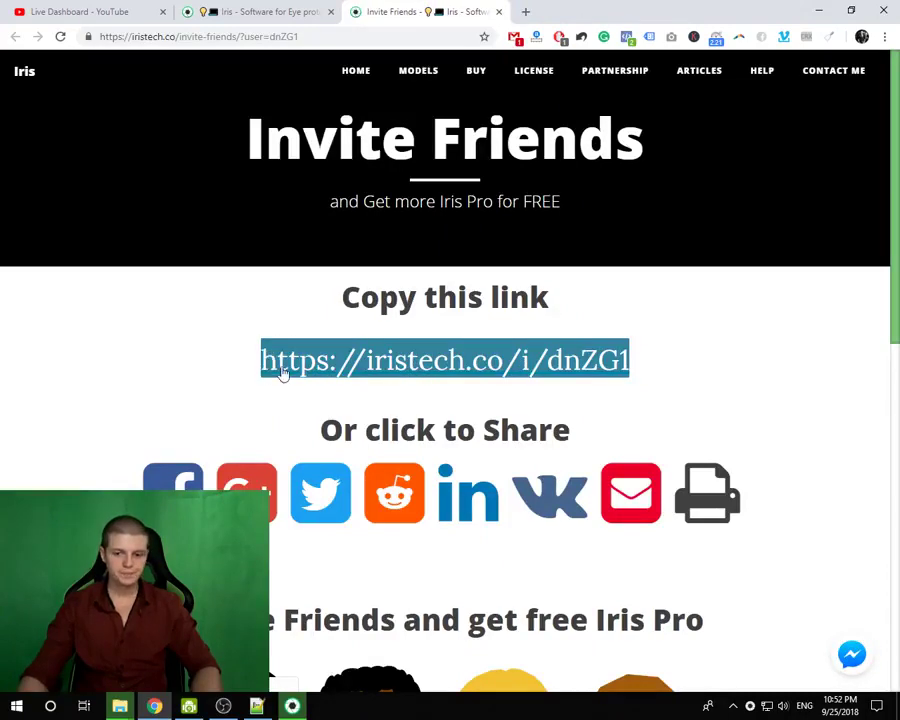
- Load the copied invite link in a new tab and start the Download Iris option
click(527, 12)
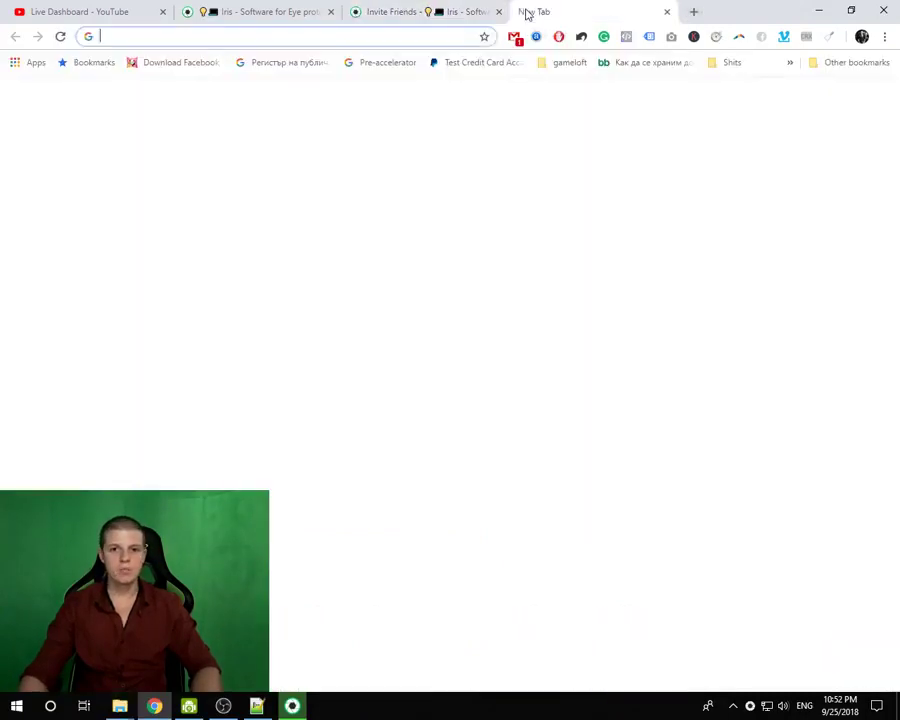
key(ctrl+v)
key(Return)
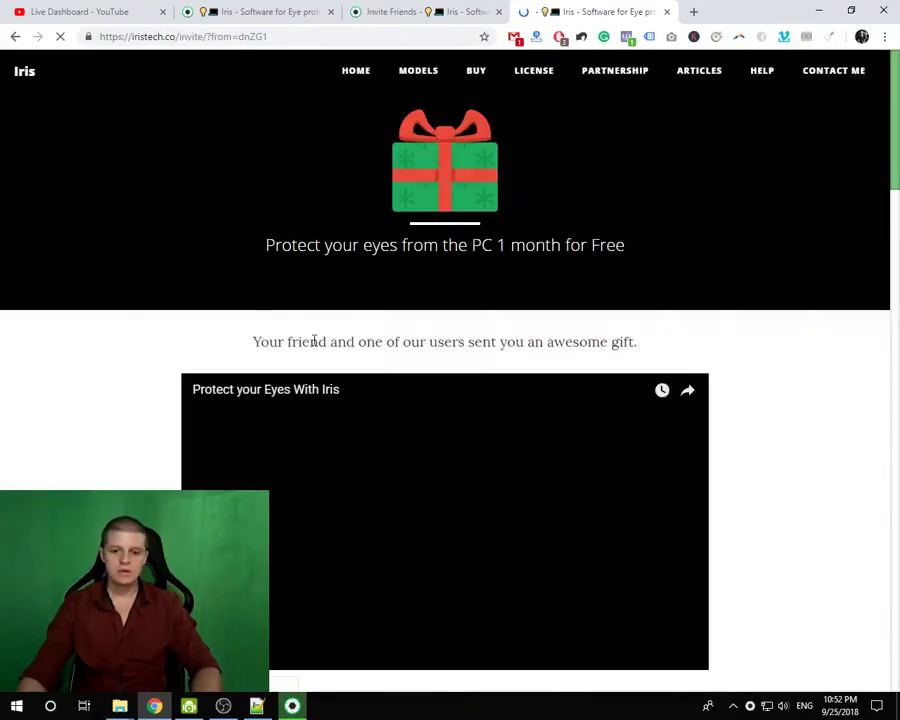
scroll(278, 342, down, 10)
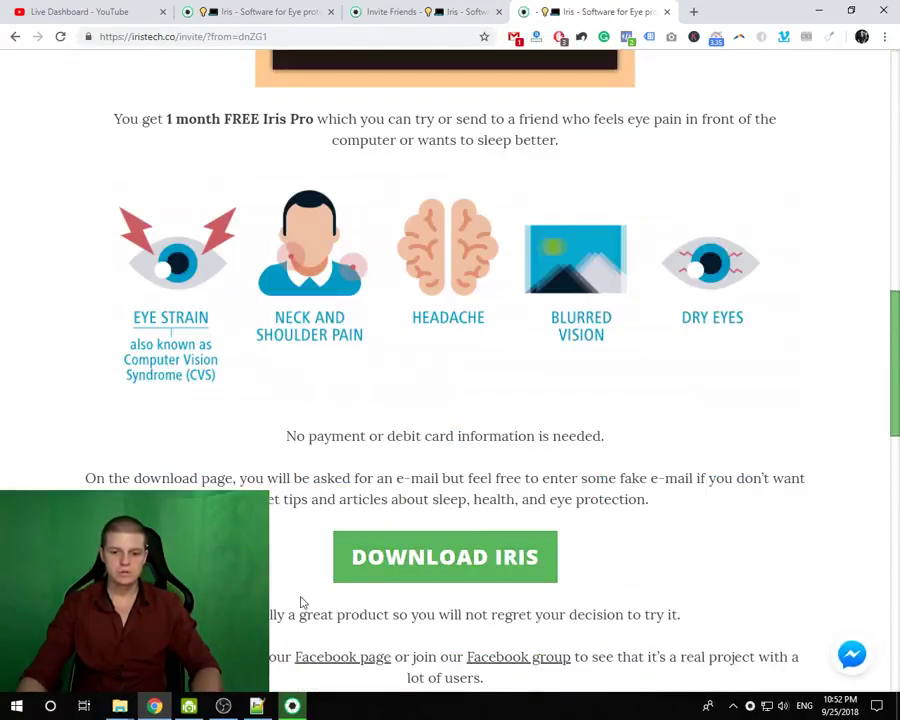
click(444, 567)
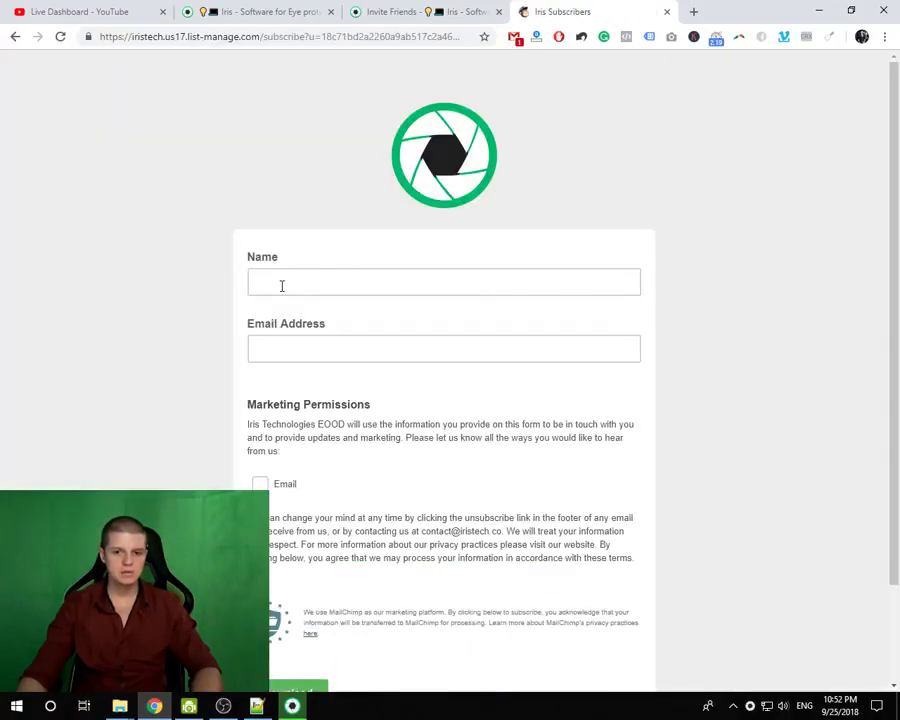
- Fill in the name and e-mail fields, opt in to e-mail updates, and submit the form
click(281, 285)
text(test)
click(284, 345)
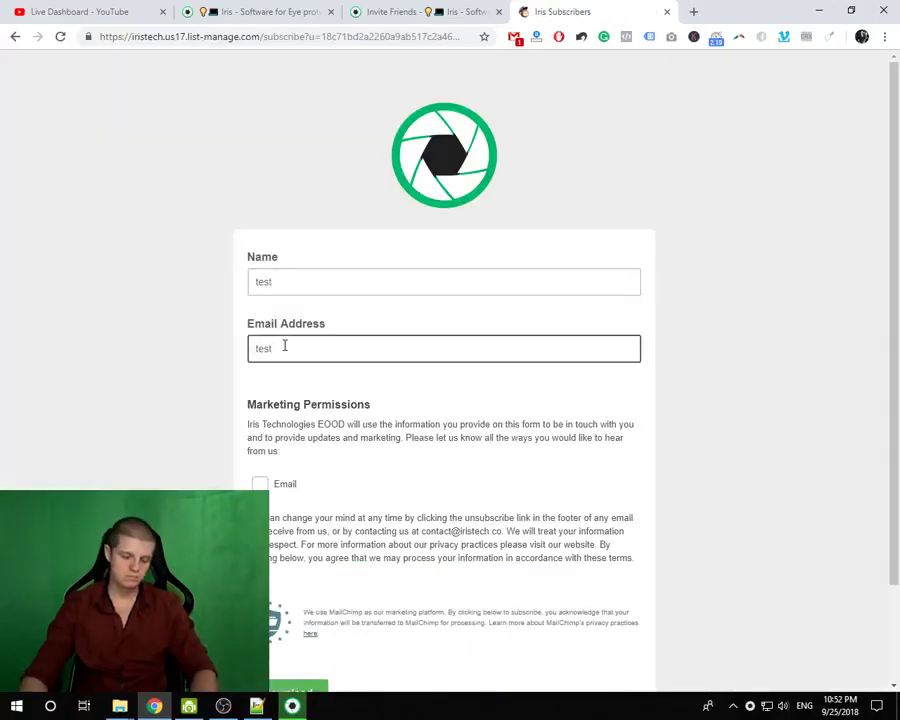
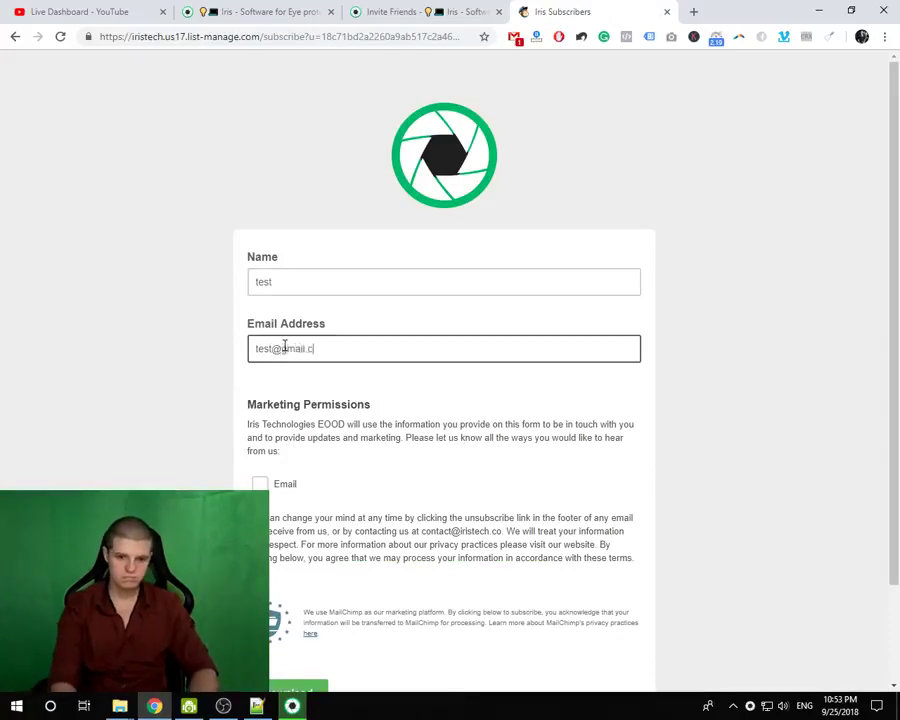
click(259, 483)
scroll(287, 578, down, 2)
click(288, 590)
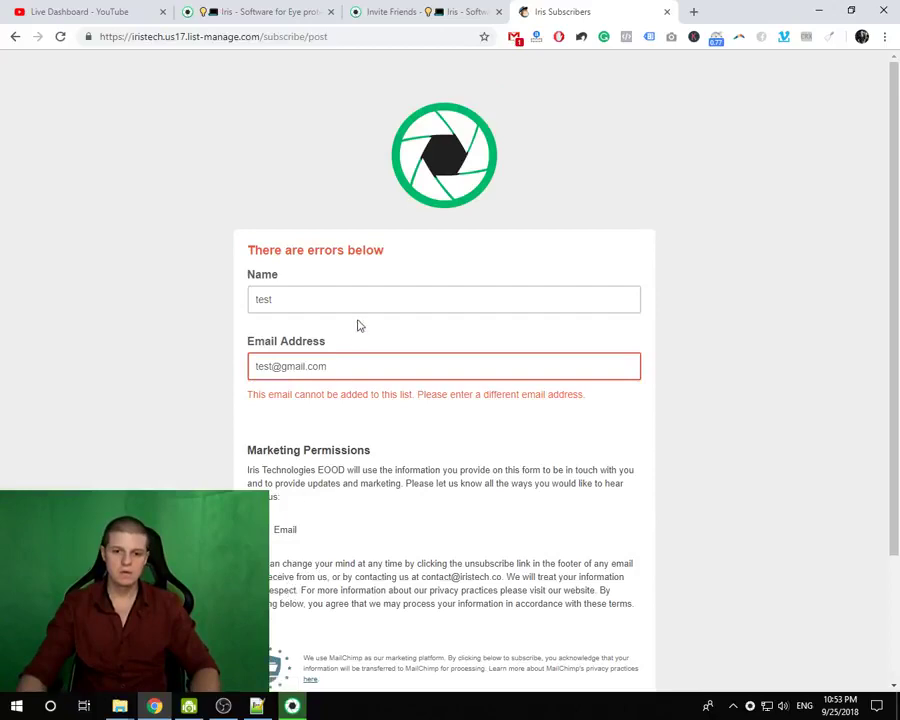
- Correct the e-mail address, resubmit, save the Iris installer, and minimise Chrome
scroll(290, 580, down, 3)
click(293, 580)
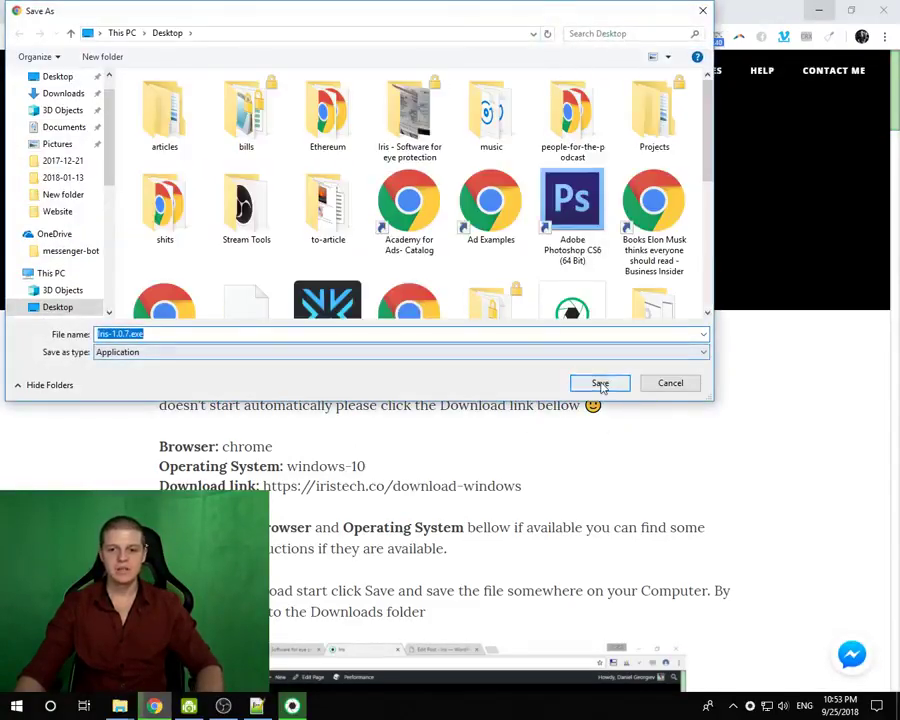
click(598, 381)
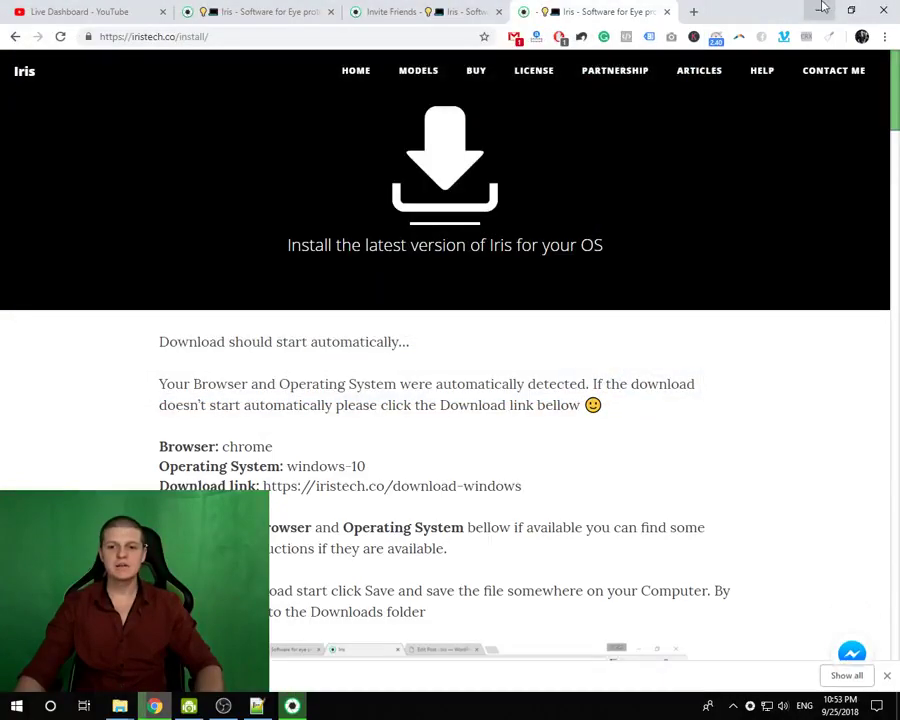
click(820, 9)
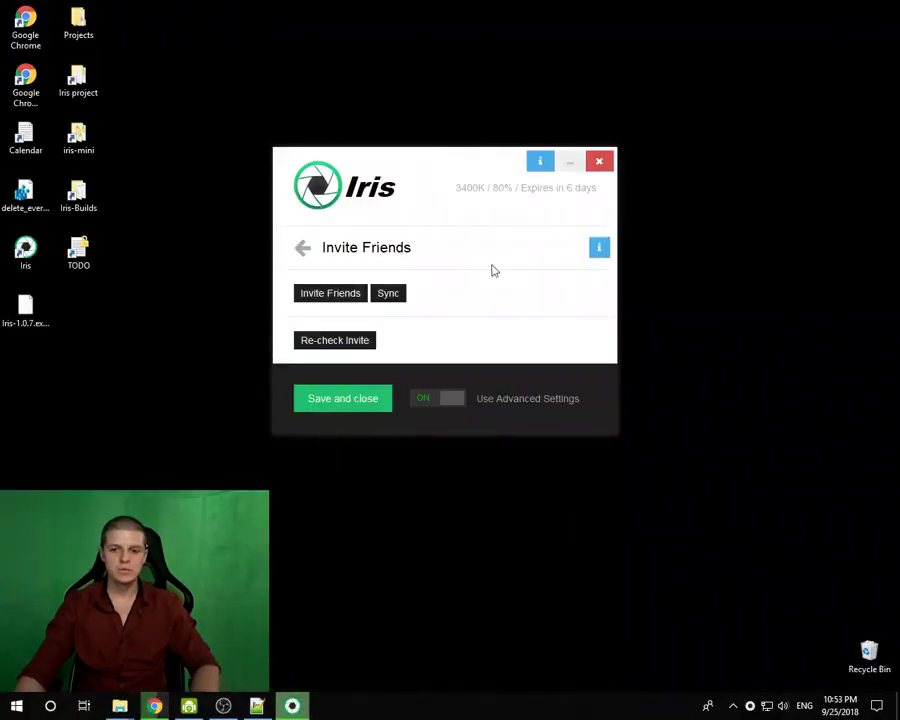
click(448, 400)
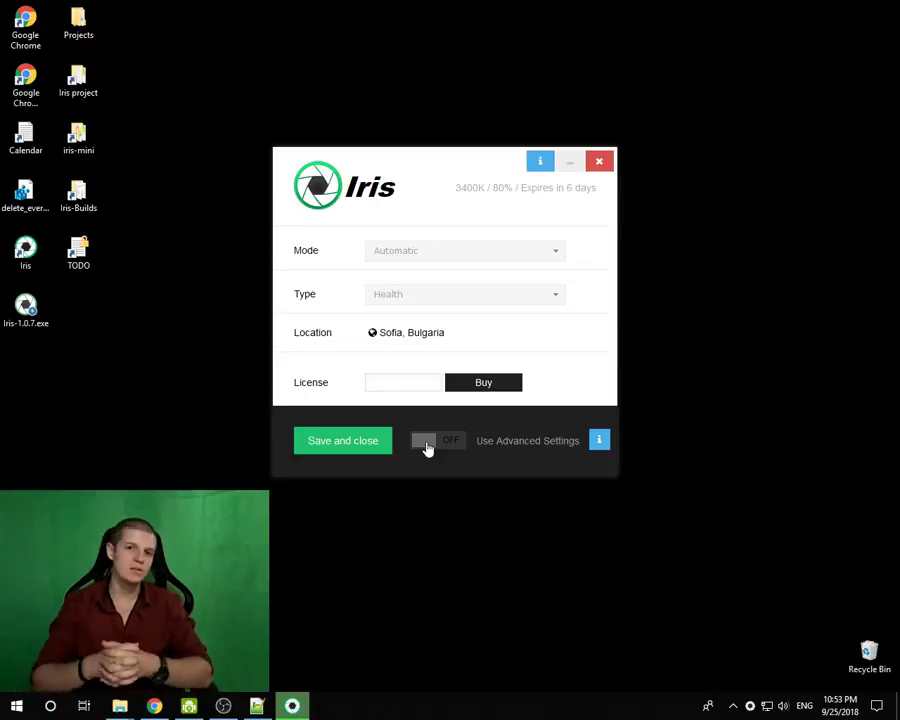
click(427, 445)
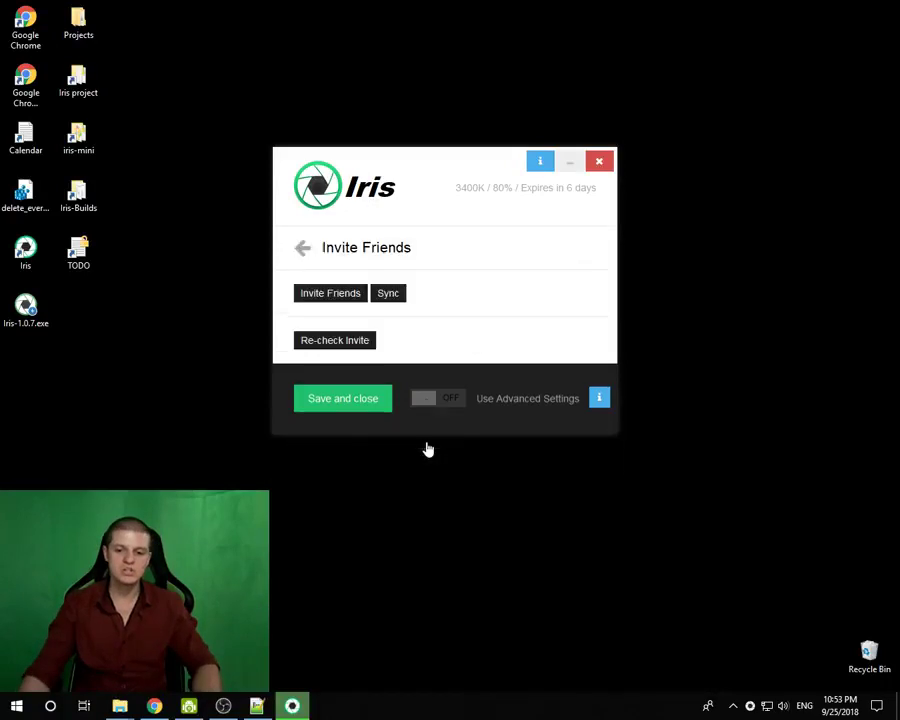
drag(437, 160, 430, 188)
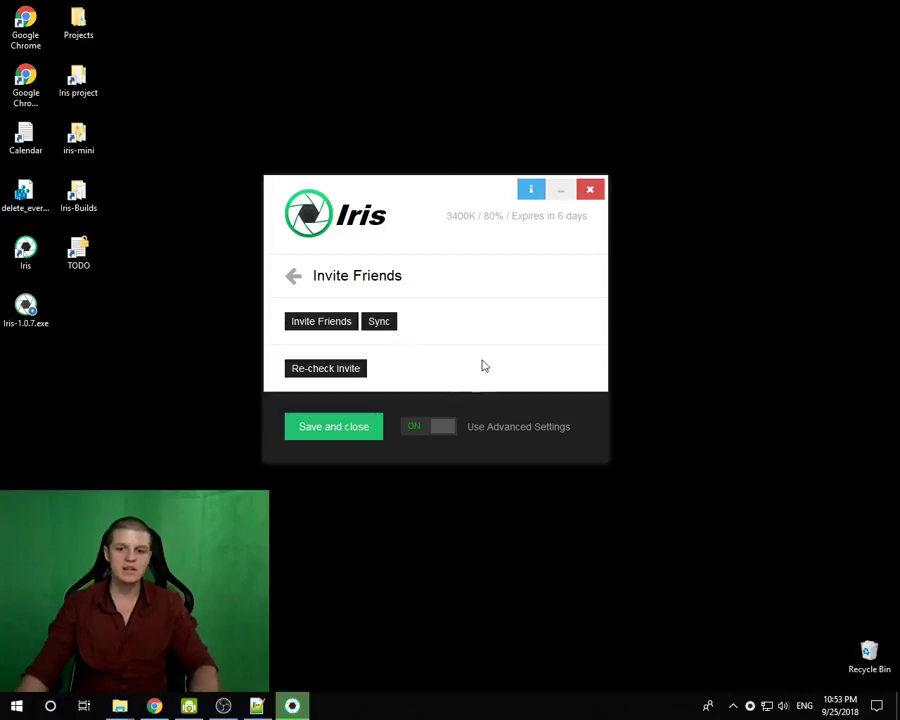
drag(479, 191, 484, 151)
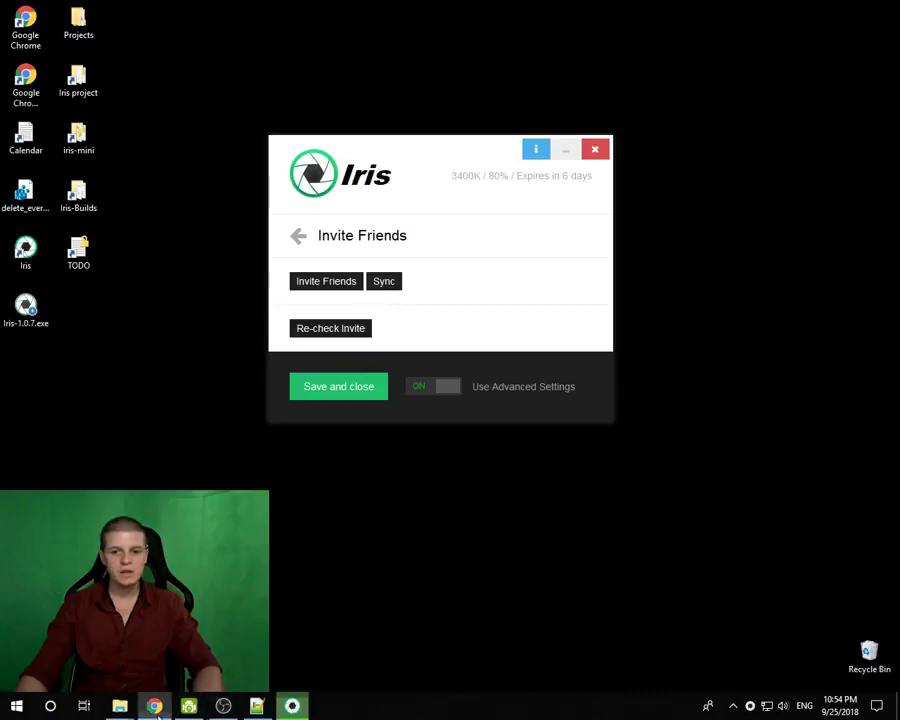
click(155, 706)
click(792, 8)
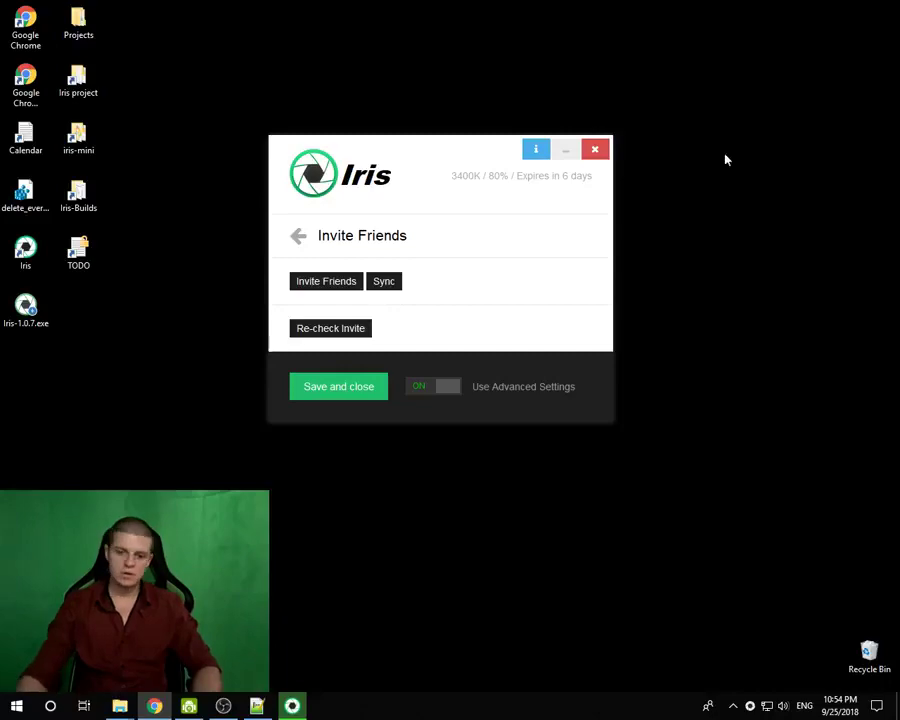
drag(436, 137, 442, 137)
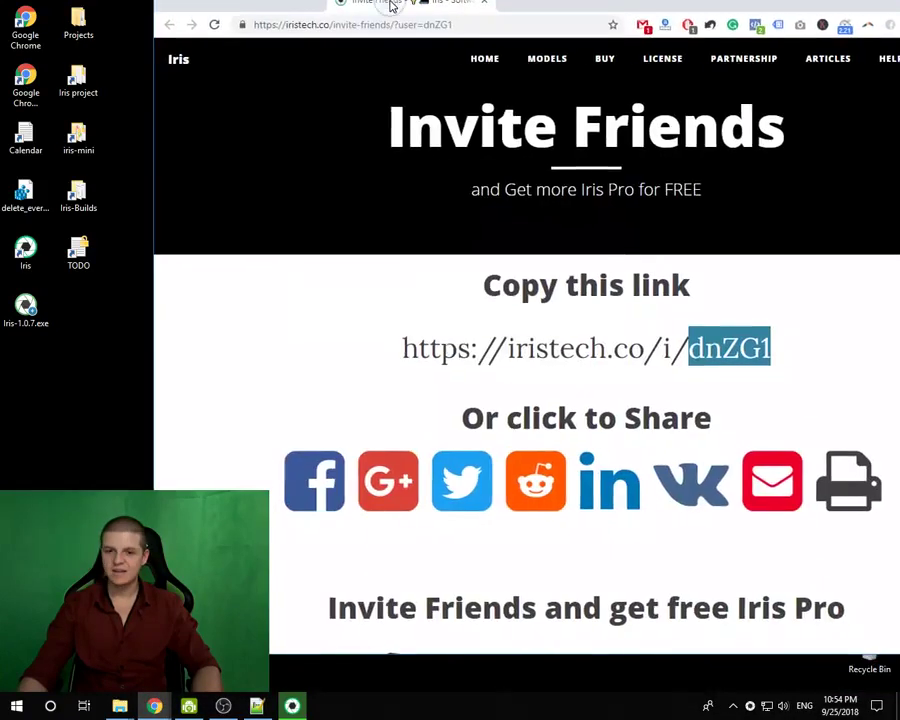
- Restore Chrome and select only the invite code after /i/ in the invite link
double_click(392, 6)
drag(698, 346, 213, 377)
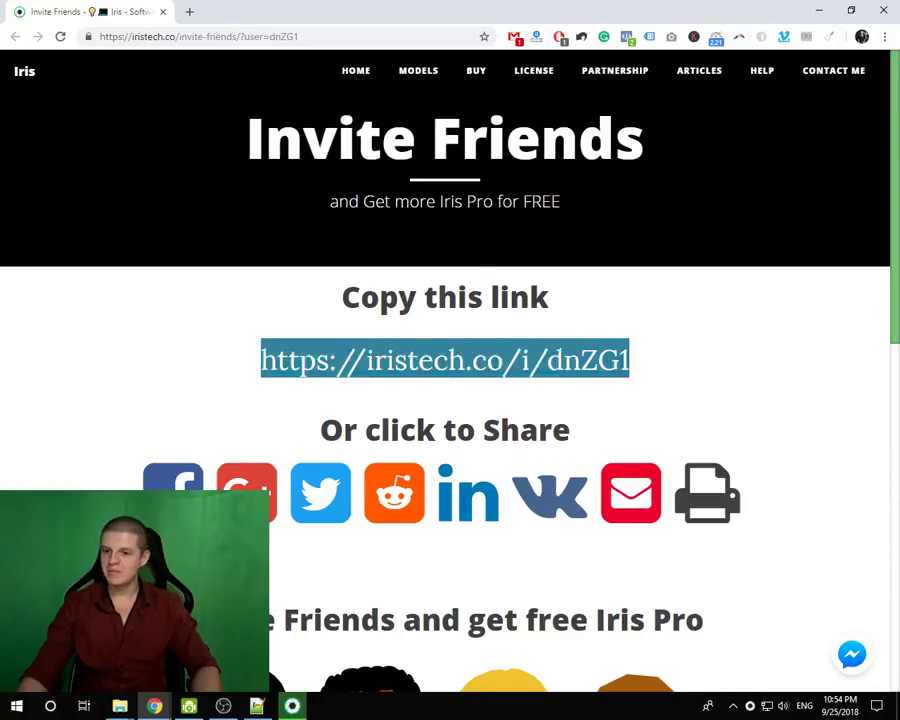
drag(694, 361, 546, 362)
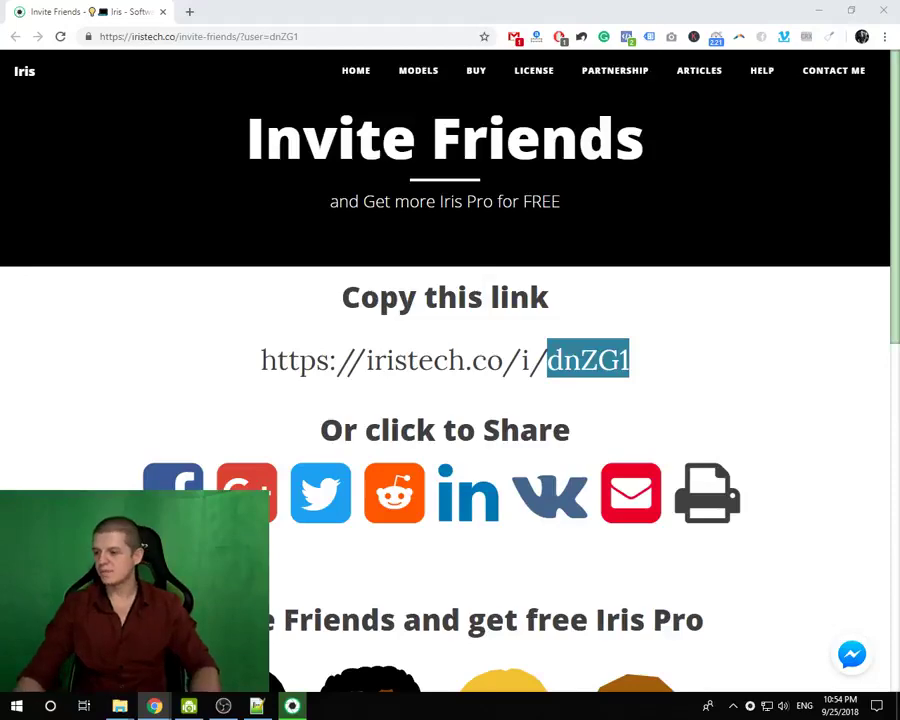
- Sync invite rewards in Iris so the licence expires in 38 days, then bring Chrome back
click(818, 9)
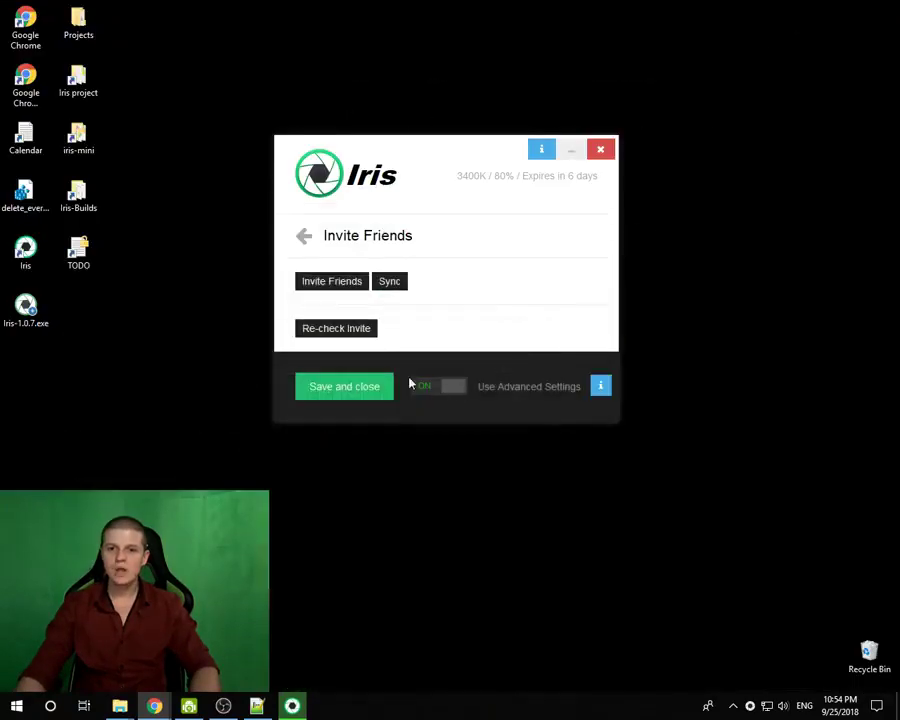
click(392, 283)
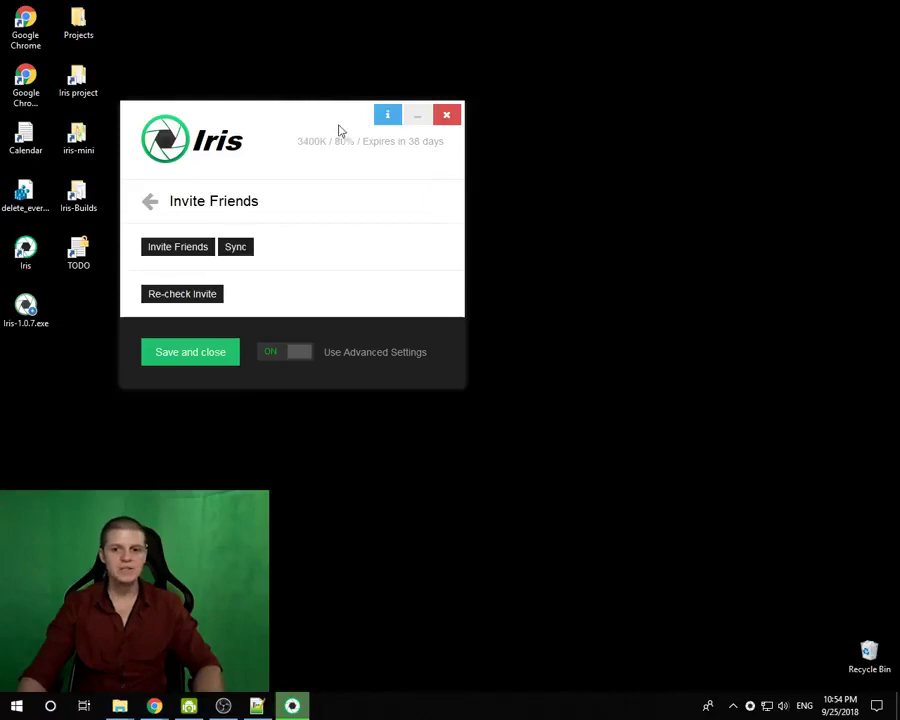
drag(280, 112, 420, 201)
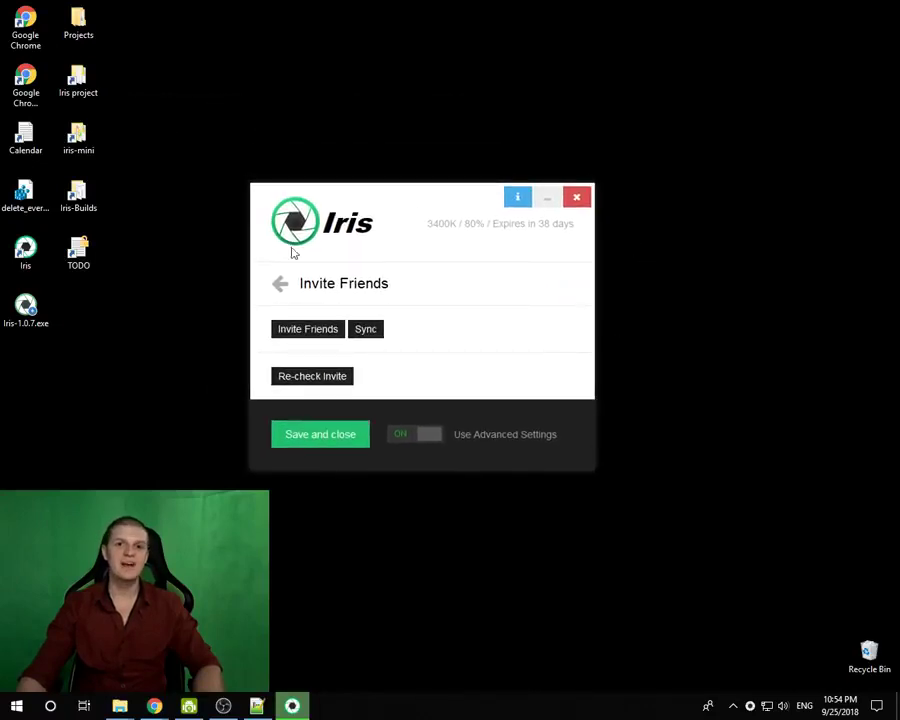
mouse_move(534, 297)
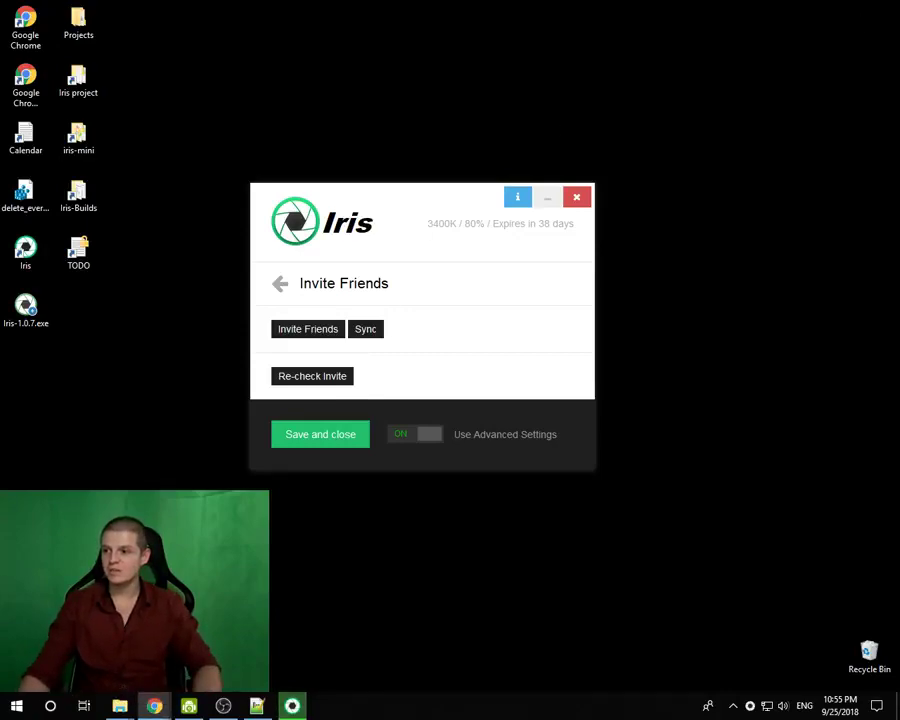
click(154, 706)
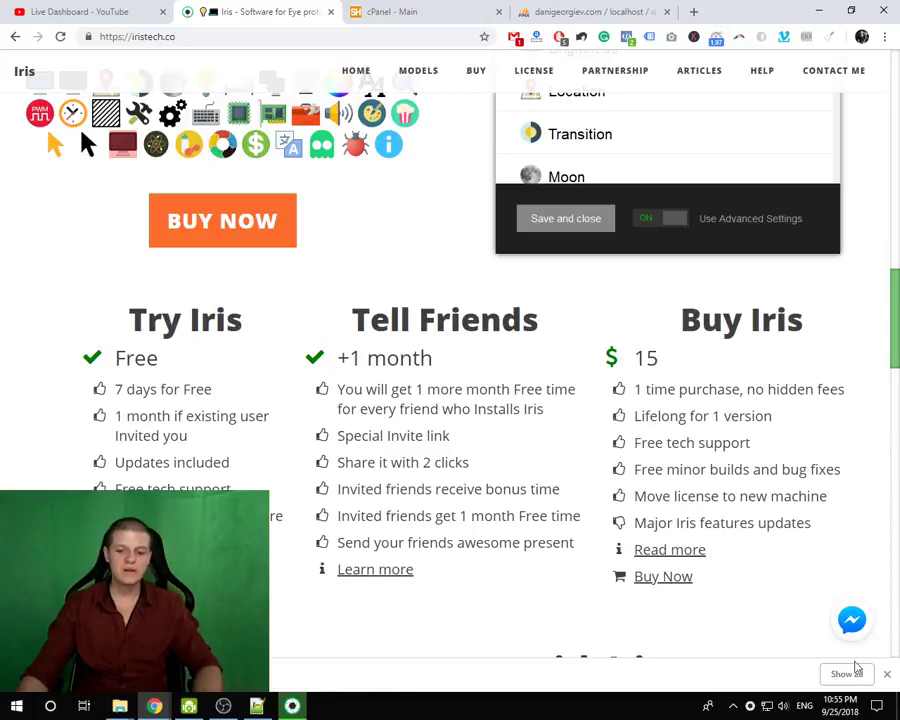
- Close the downloads bar and return Iris to its basic page showing Automatic mode and Health type
click(887, 674)
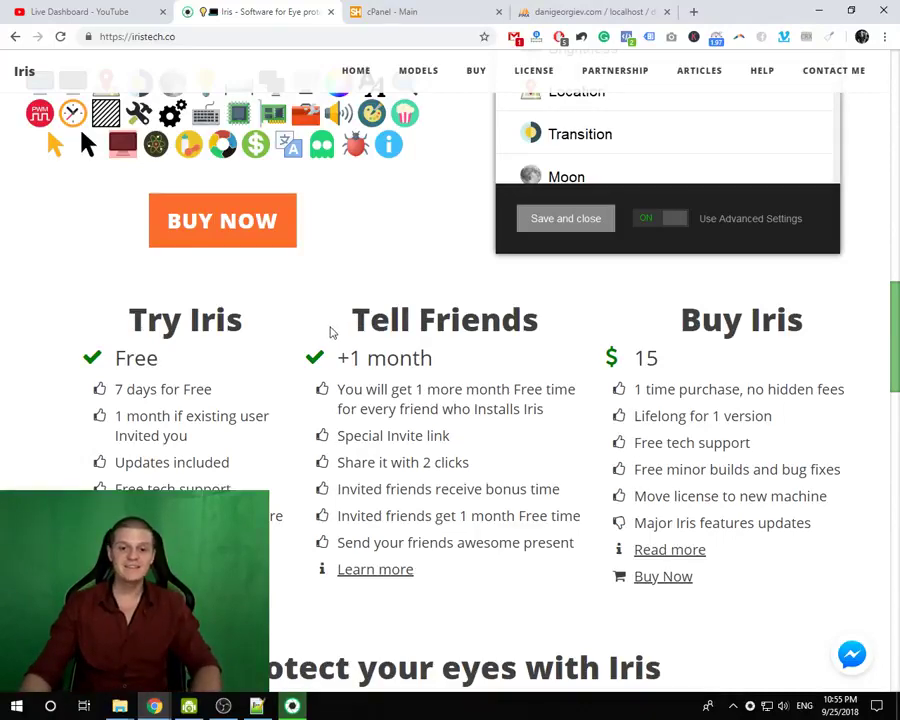
click(292, 706)
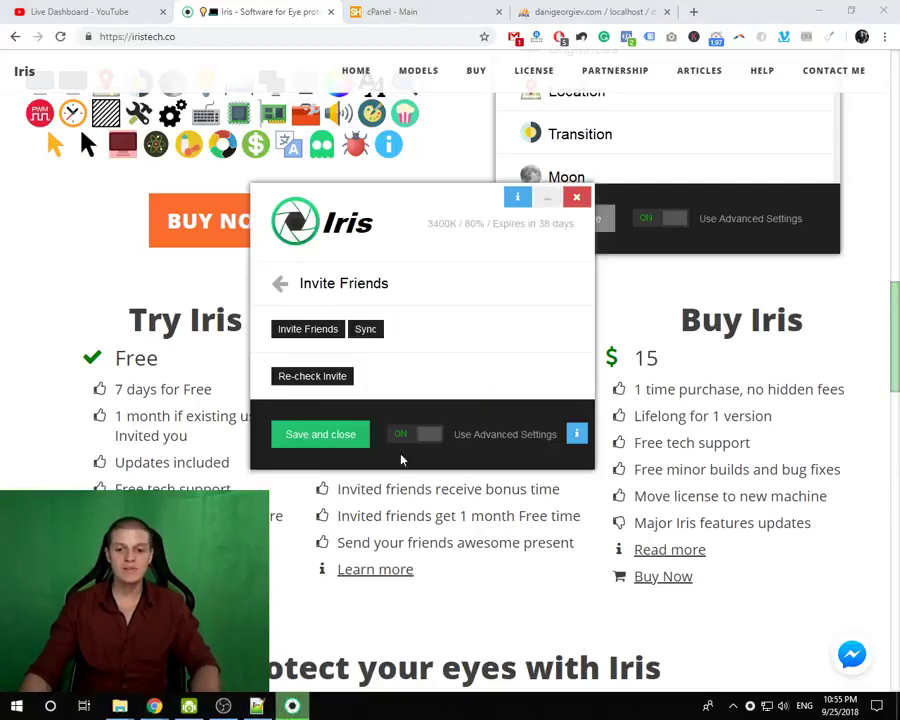
click(428, 440)
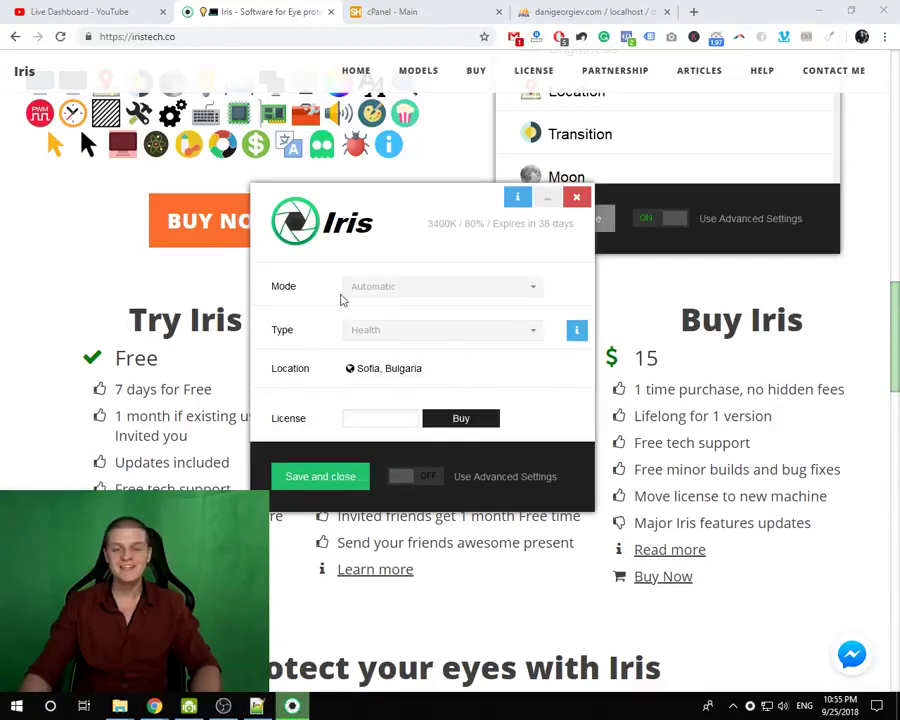
drag(454, 203, 478, 199)
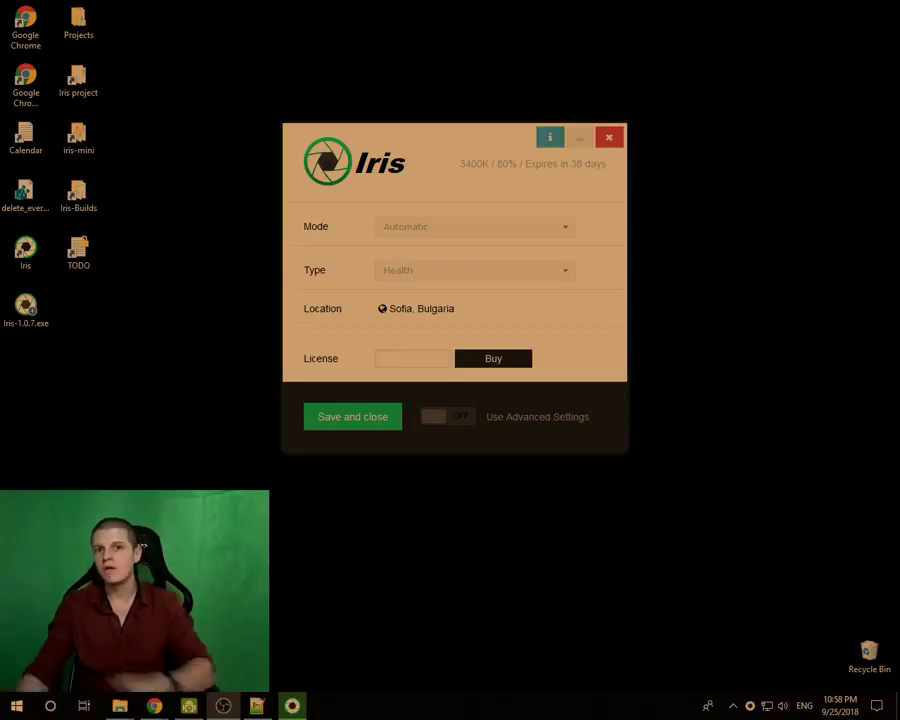
- Turn on Use Advanced Settings and look at the Transition settings
click(432, 418)
scroll(375, 295, up, 3)
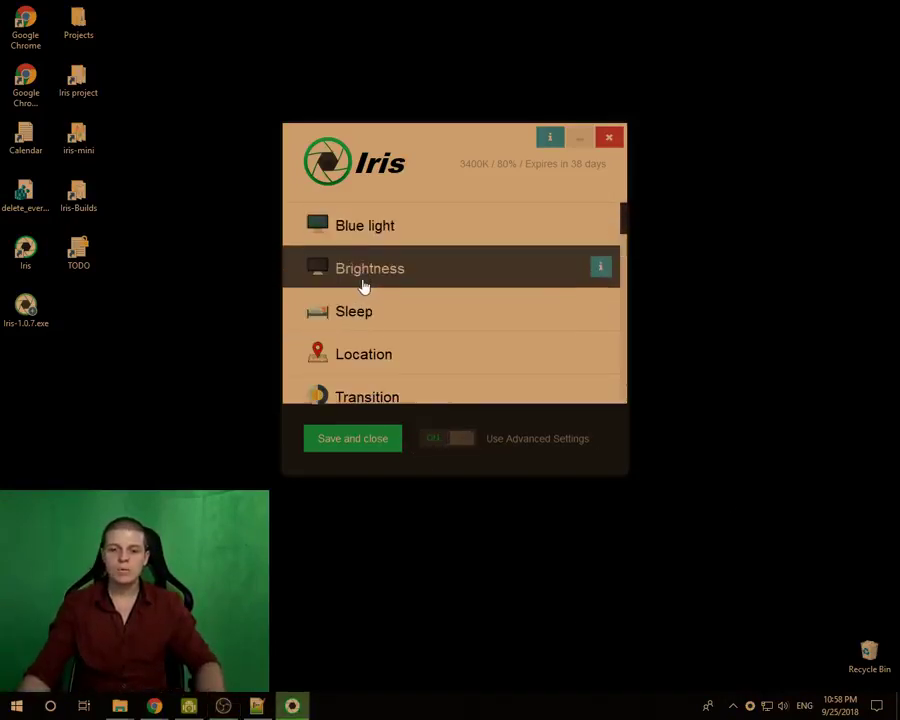
click(382, 389)
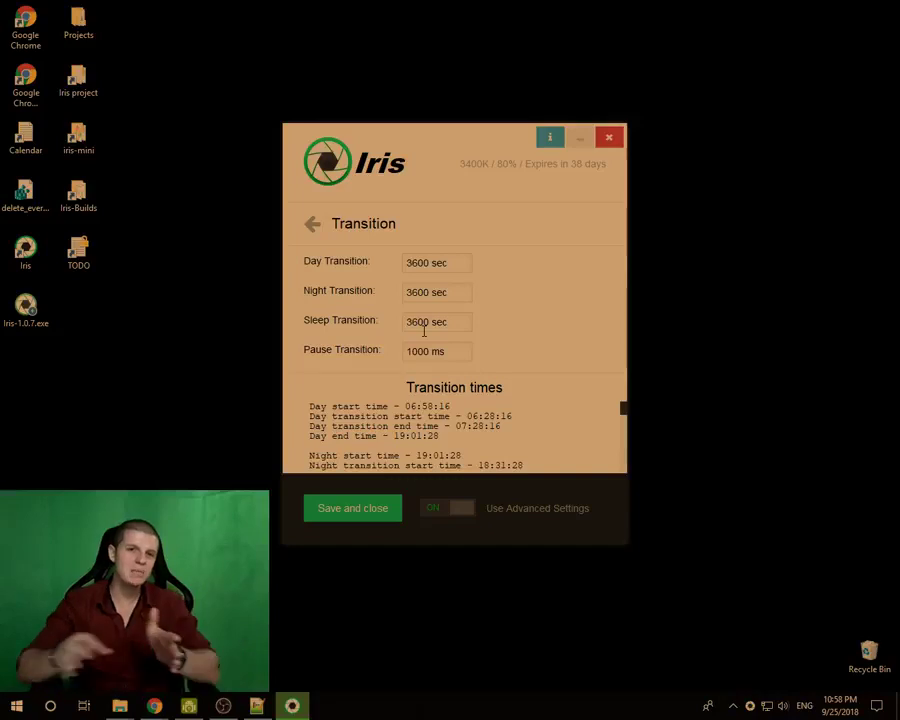
- Switch Blue light to Manual Light and try Night Light levels such as 13 and 56
click(312, 226)
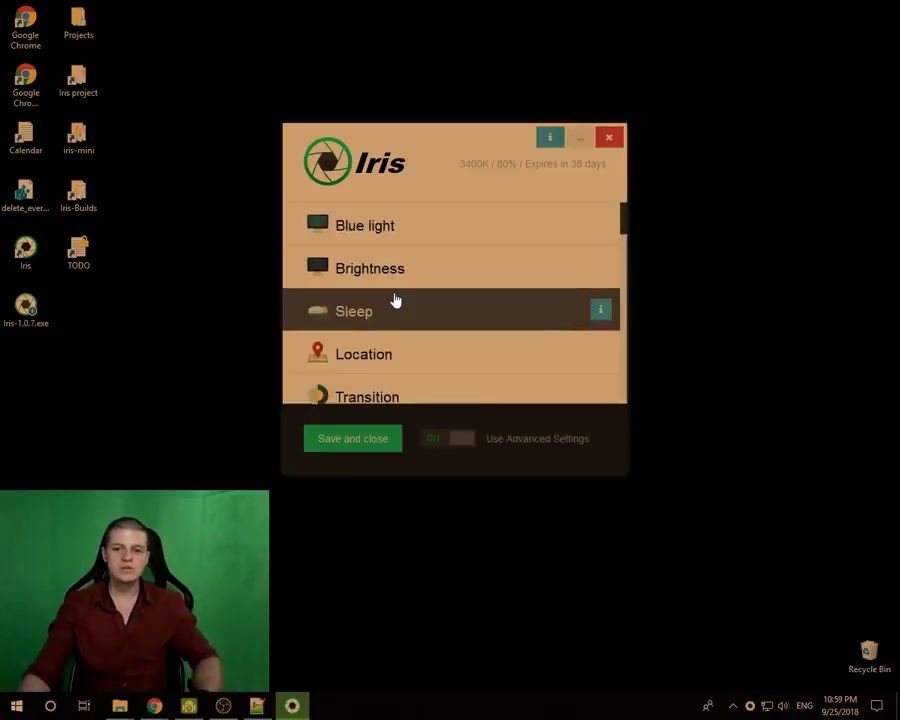
click(416, 228)
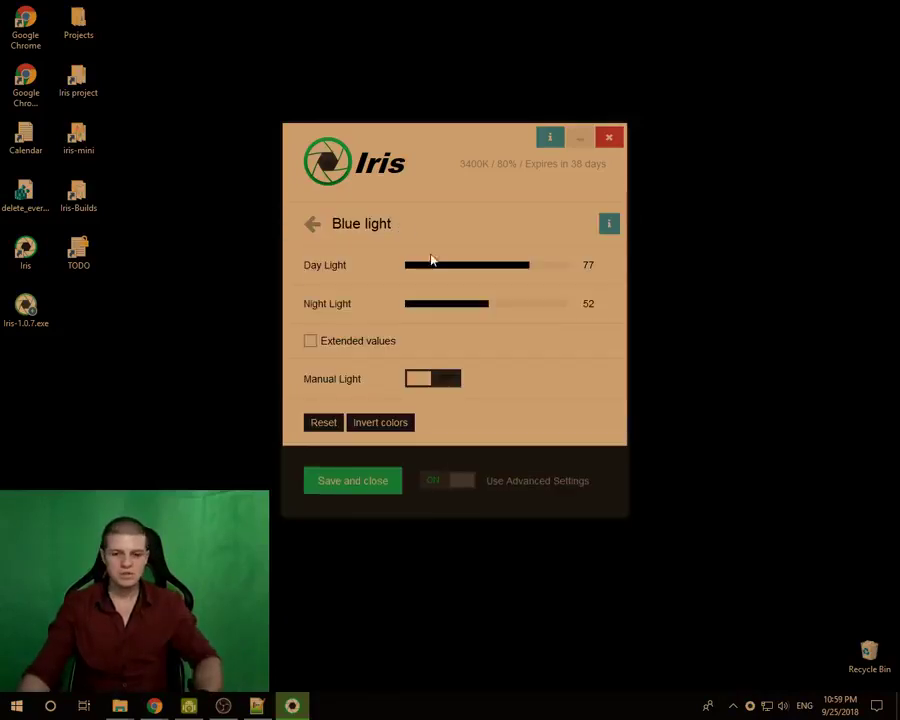
click(427, 380)
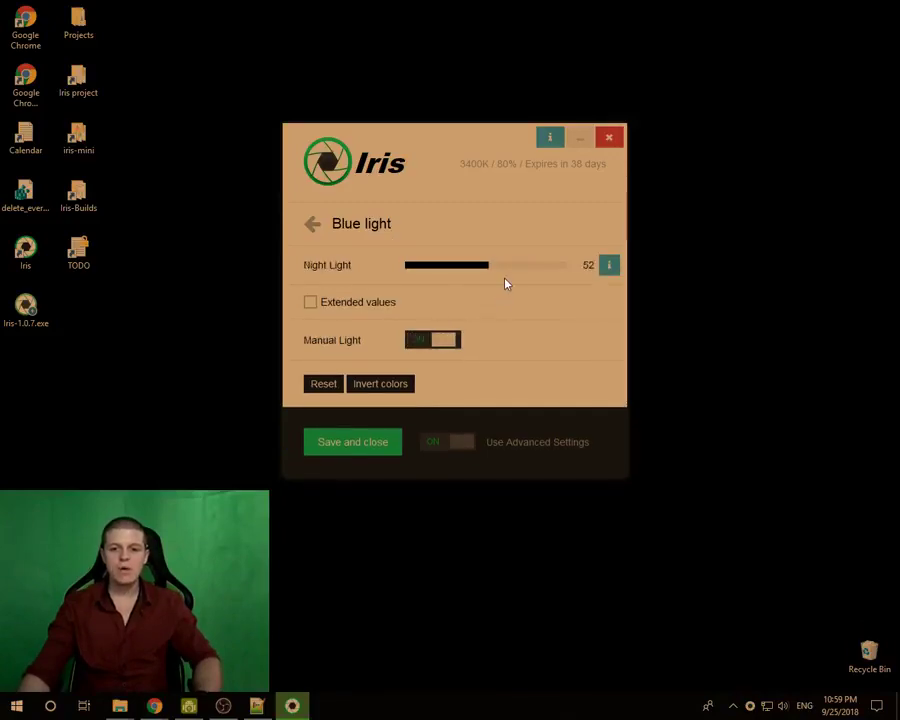
click(428, 271)
click(496, 275)
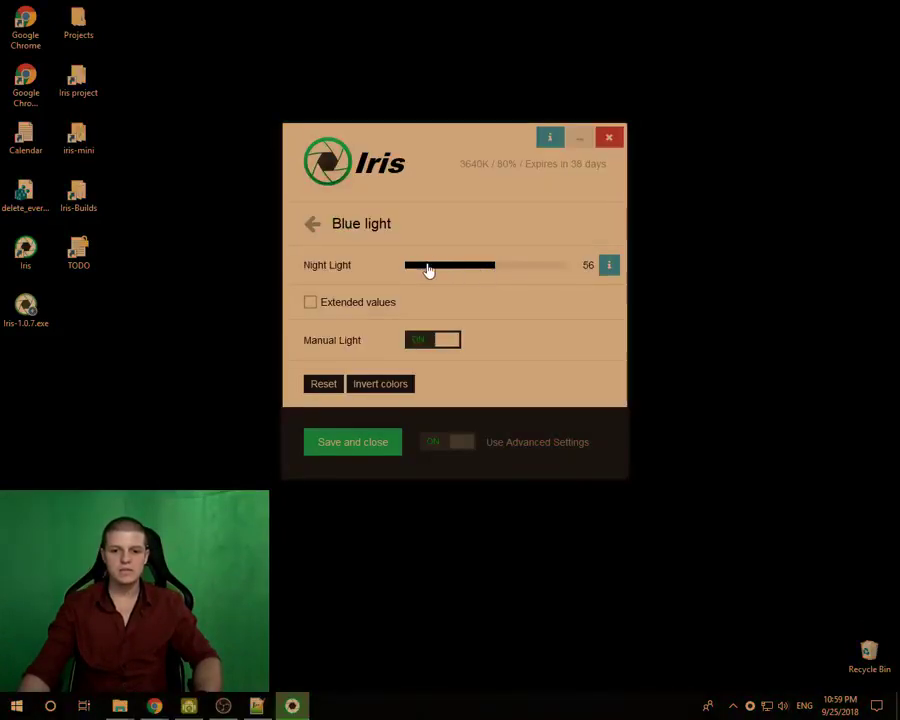
click(428, 268)
drag(533, 271, 490, 272)
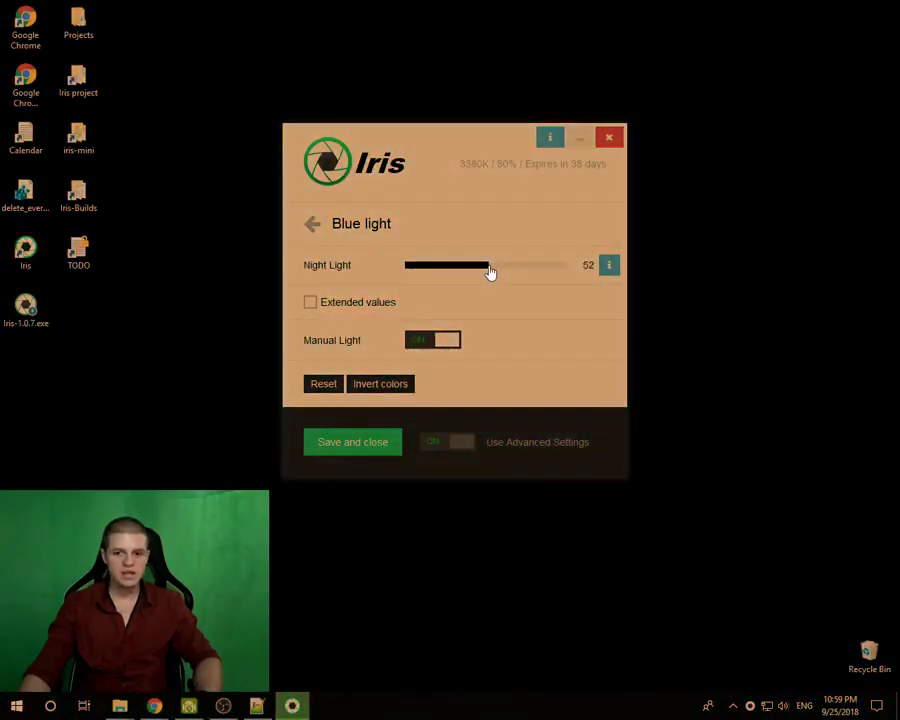
- Review the Transition page: day, night and sleep at 3600 sec, pause 1000 ms
click(311, 228)
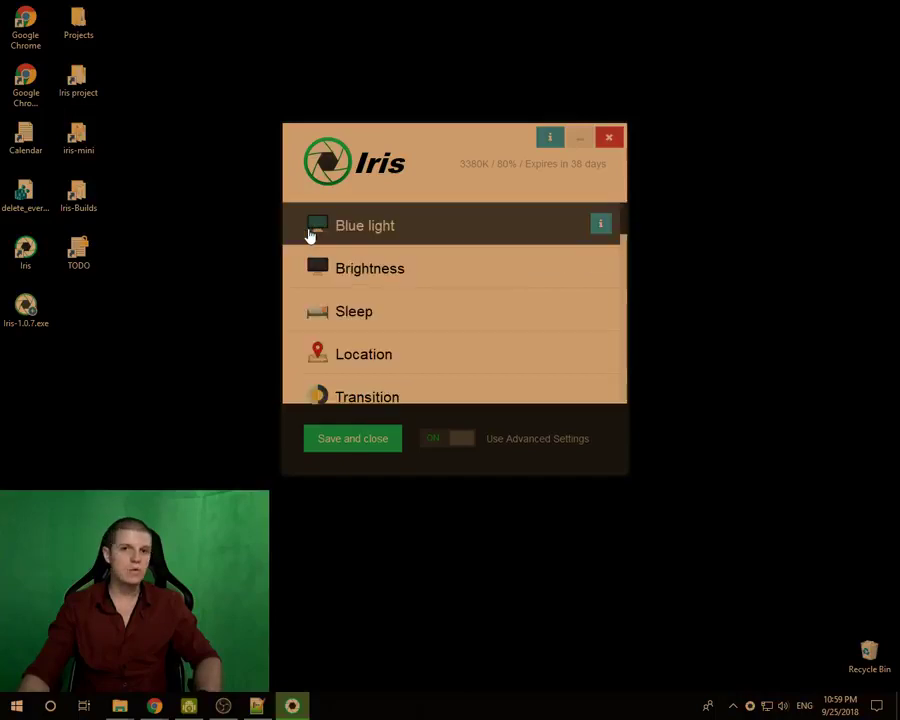
scroll(410, 315, down, 1)
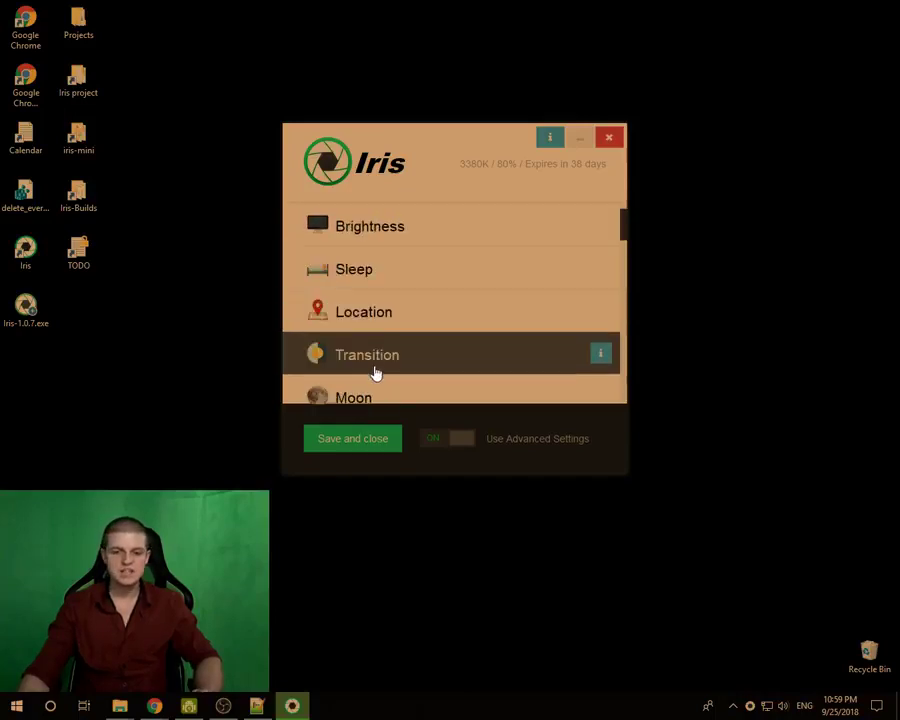
scroll(376, 360, down, 1)
click(386, 324)
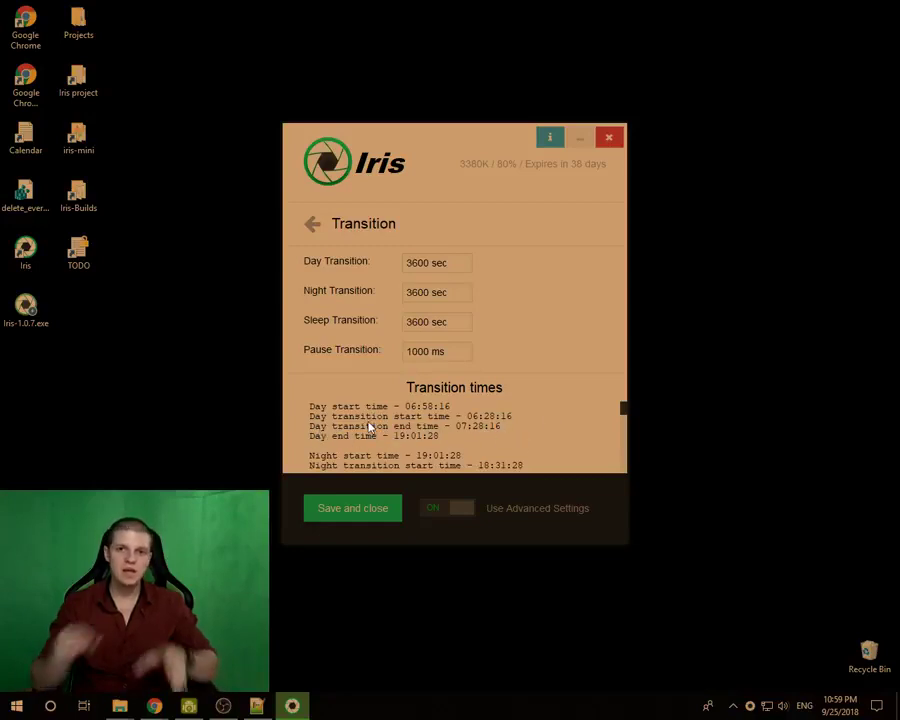
click(312, 224)
- Check Sleep, then try Night Light at 78, 12, 88 and 8 before settling on 72 (4680K)
click(350, 235)
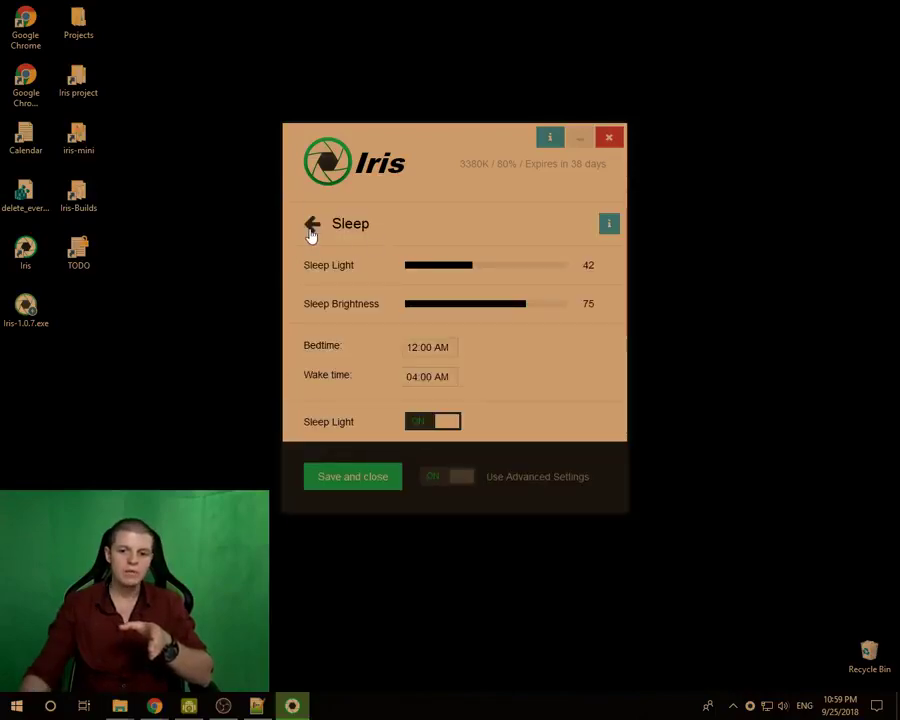
click(311, 229)
click(404, 231)
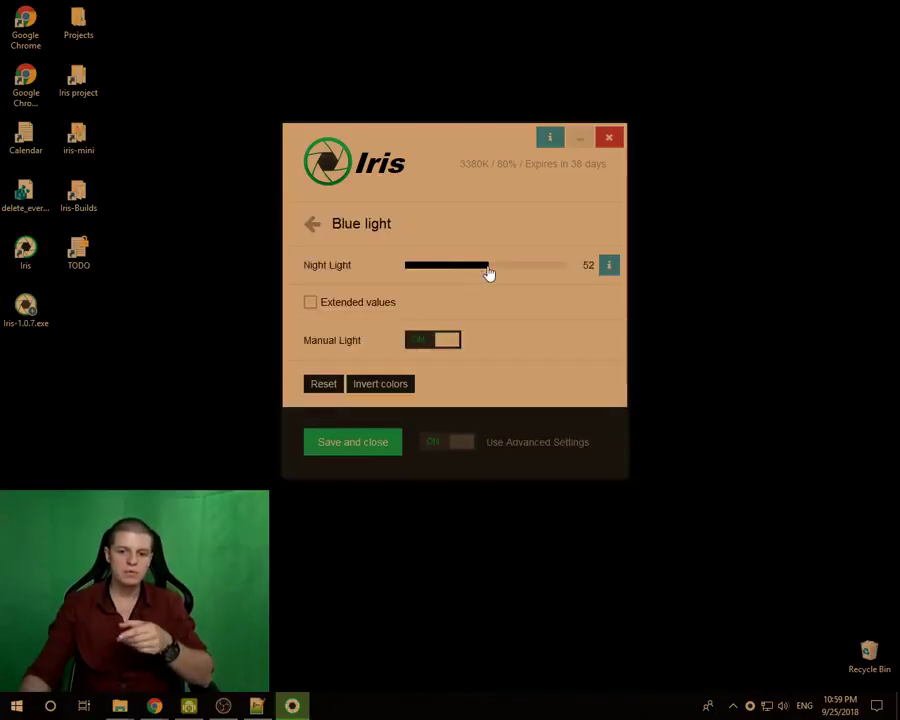
drag(488, 272, 465, 274)
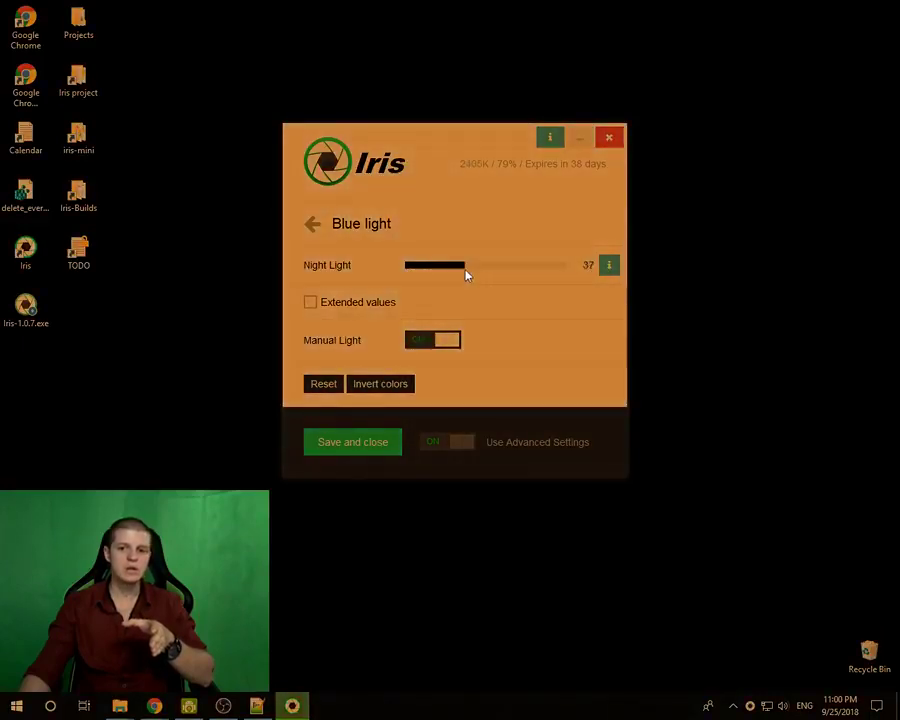
click(532, 273)
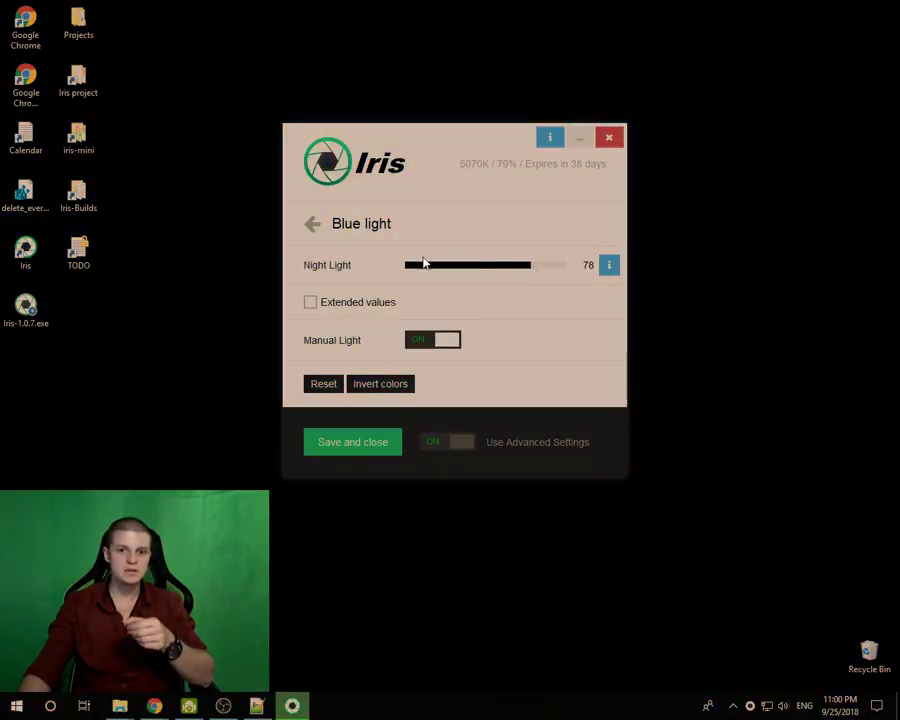
drag(410, 265, 425, 274)
click(551, 280)
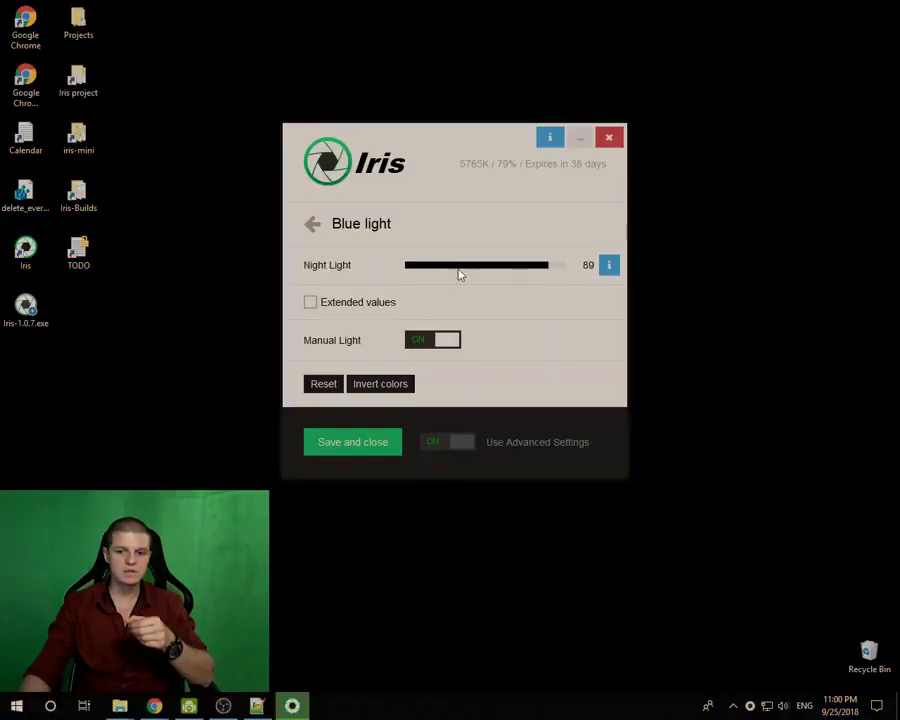
click(415, 271)
drag(418, 273, 521, 278)
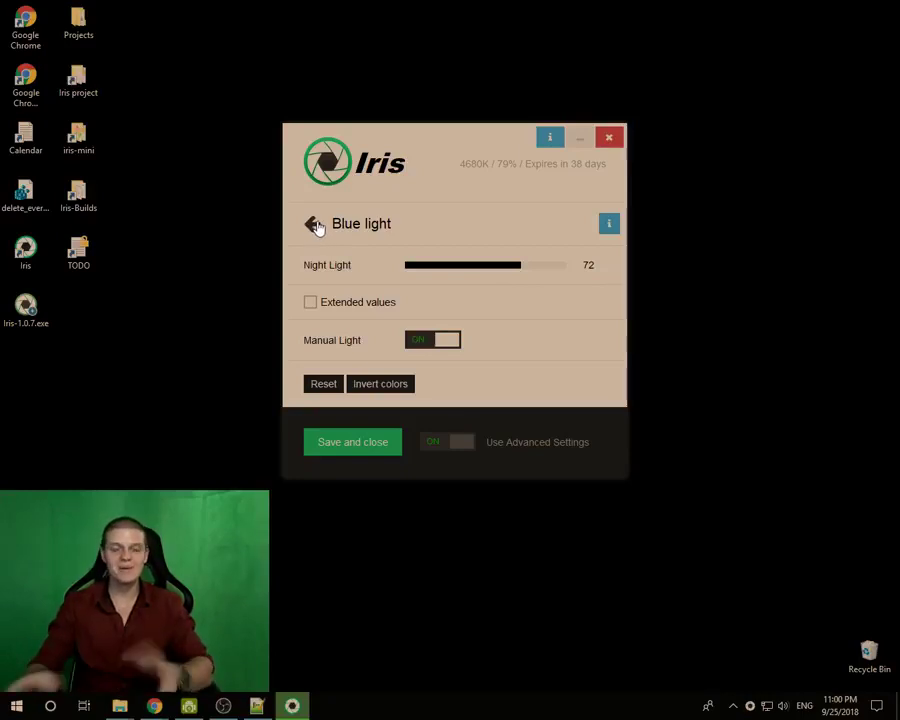
- Return to the Transition settings page
scroll(378, 317, down, 6)
scroll(385, 322, up, 1)
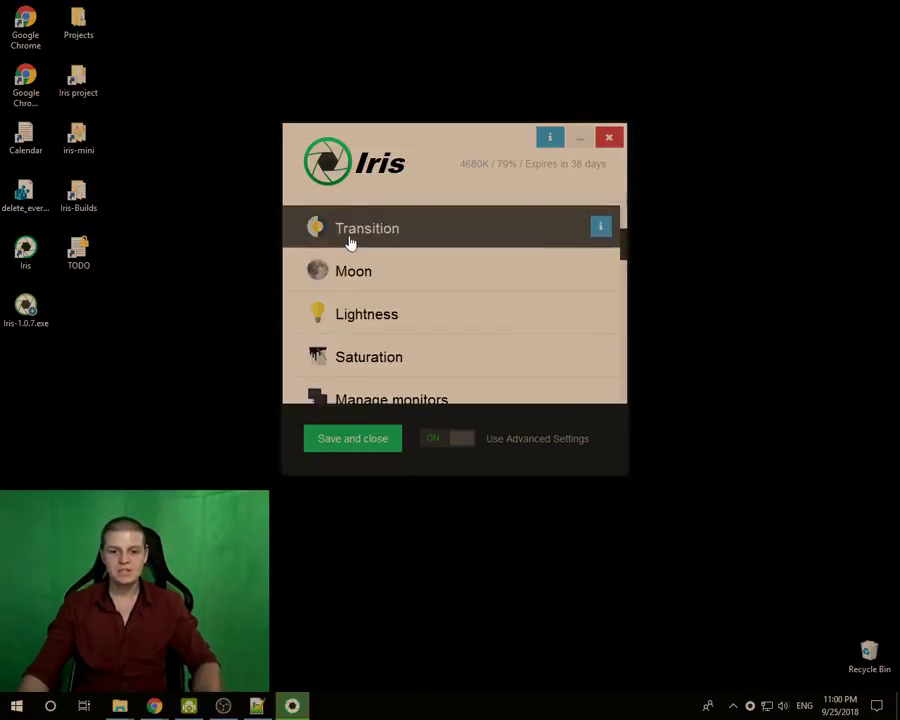
click(349, 234)
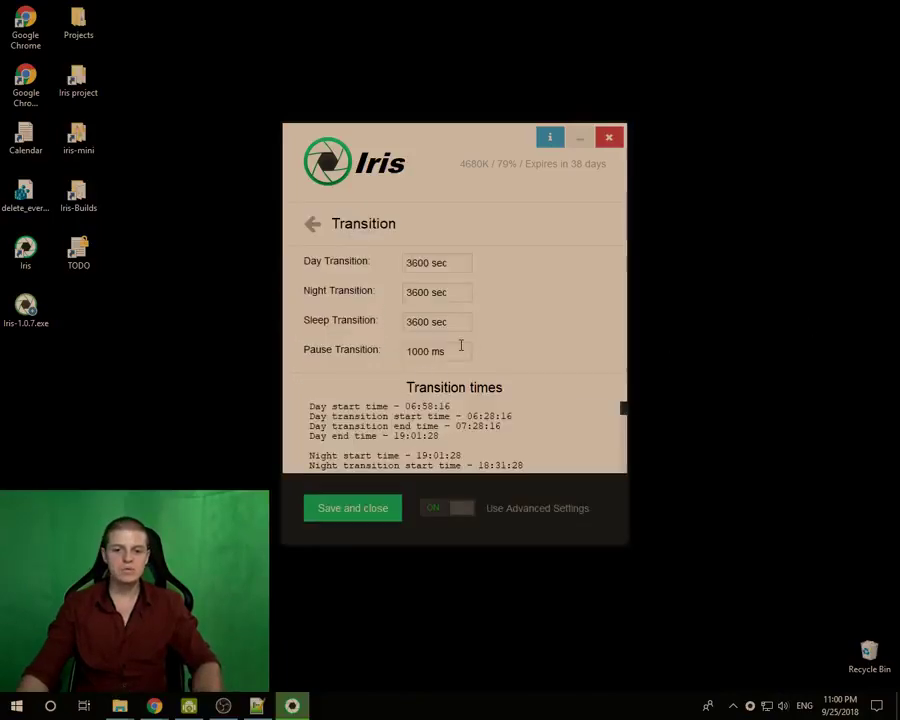
- Turn off advanced settings and switch Mode between Paused and Automatic, ending on Paused
click(457, 515)
click(430, 226)
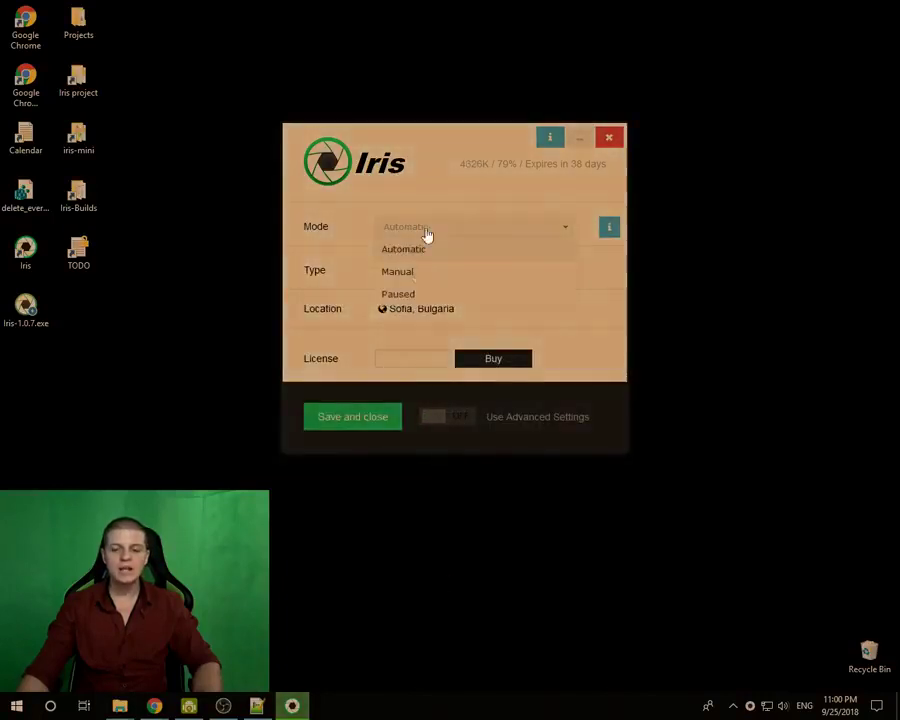
click(408, 295)
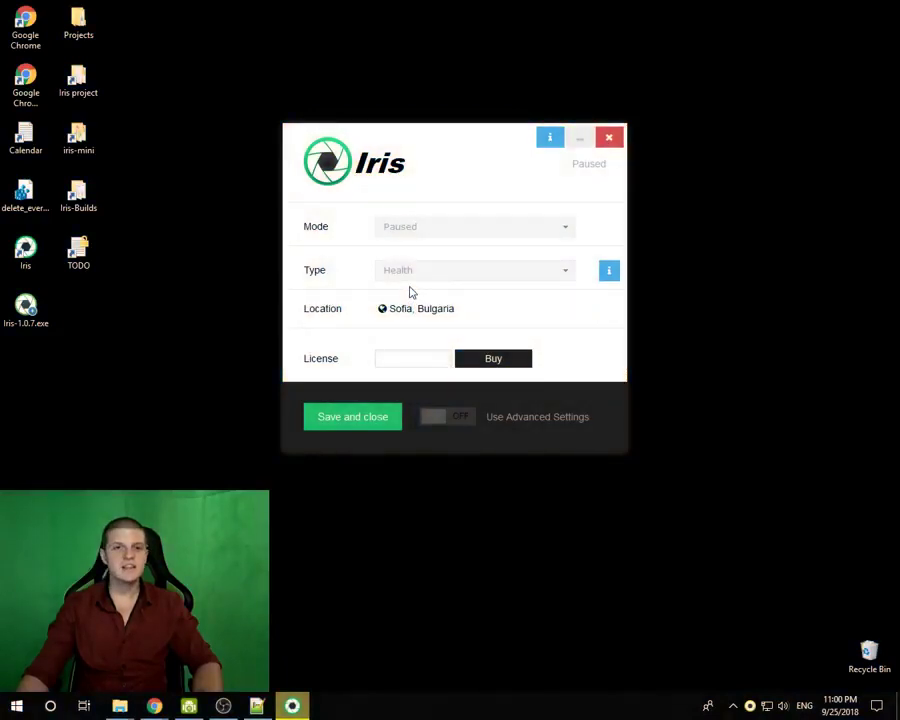
click(406, 227)
click(404, 256)
click(400, 236)
click(398, 298)
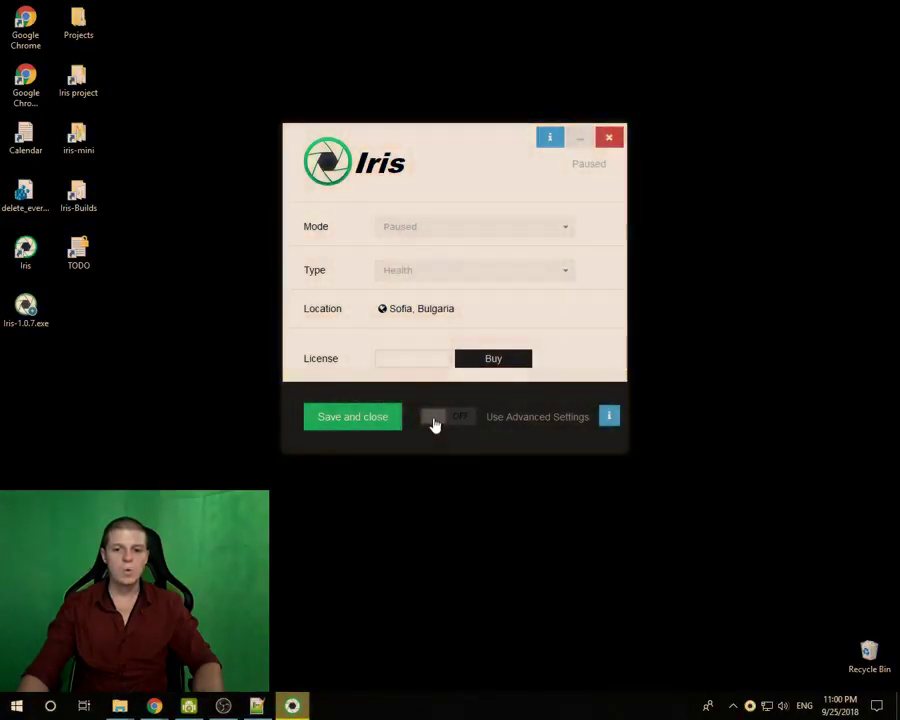
- Enter 10000 in the advanced Transition settings, then set Mode to Automatic and back to Paused
click(434, 420)
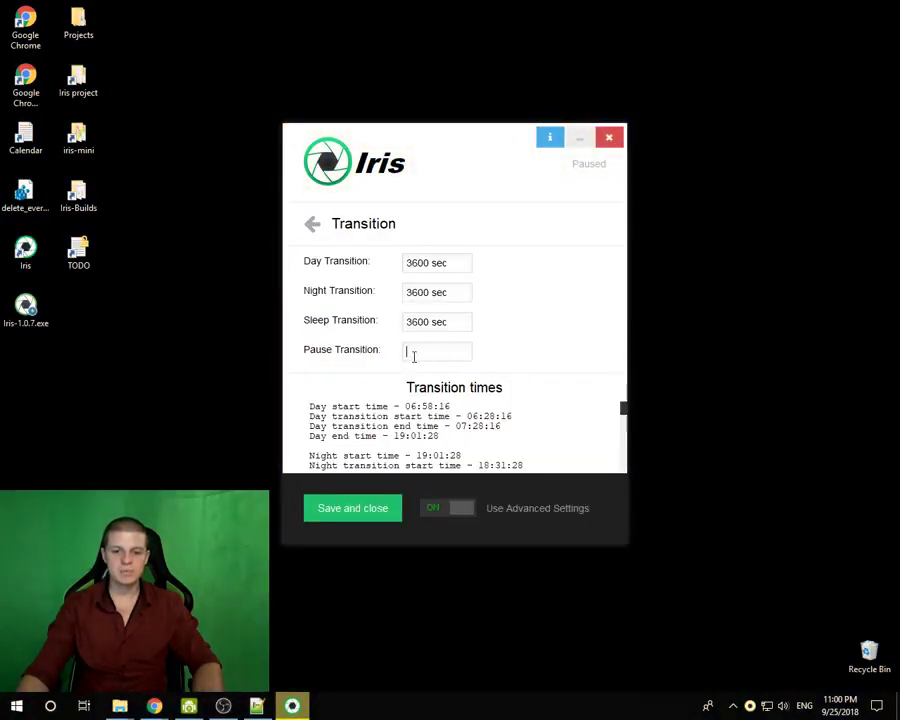
text(10000 ms)
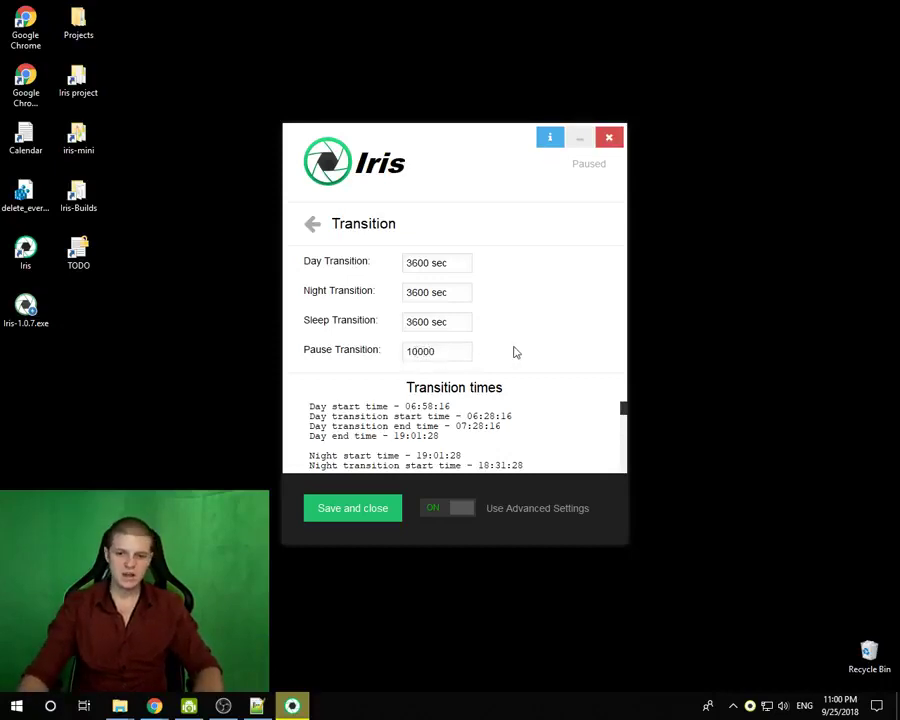
click(462, 514)
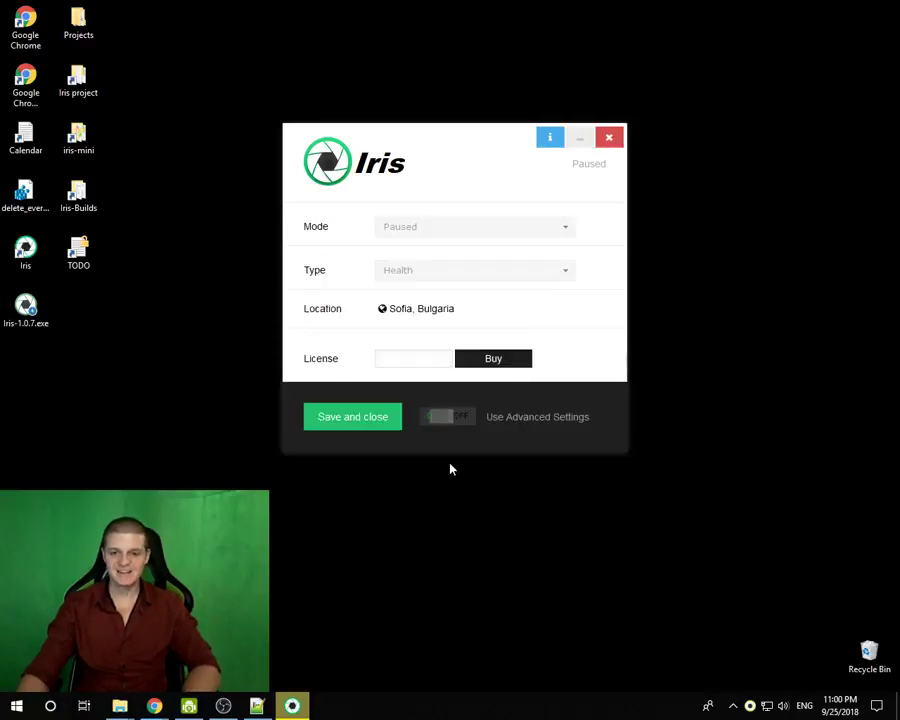
click(392, 227)
click(408, 252)
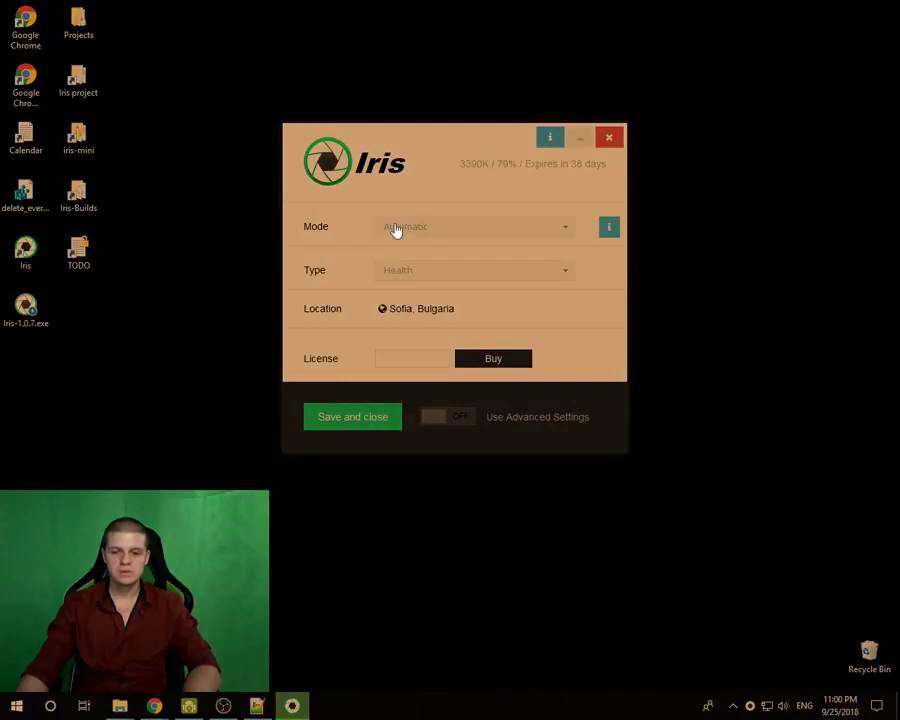
click(396, 230)
click(405, 294)
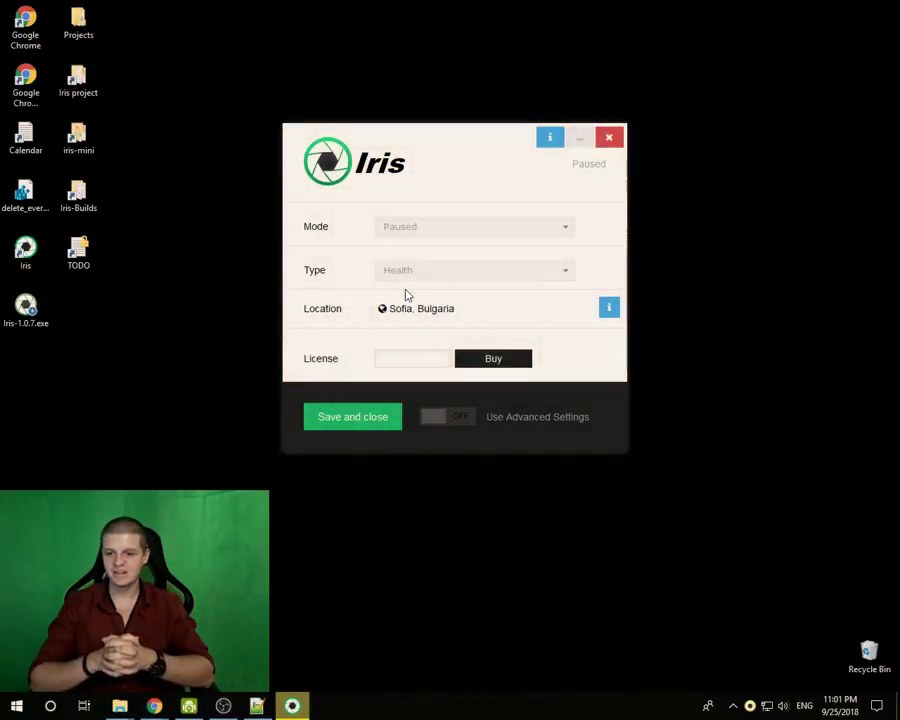
mouse_move(755, 708)
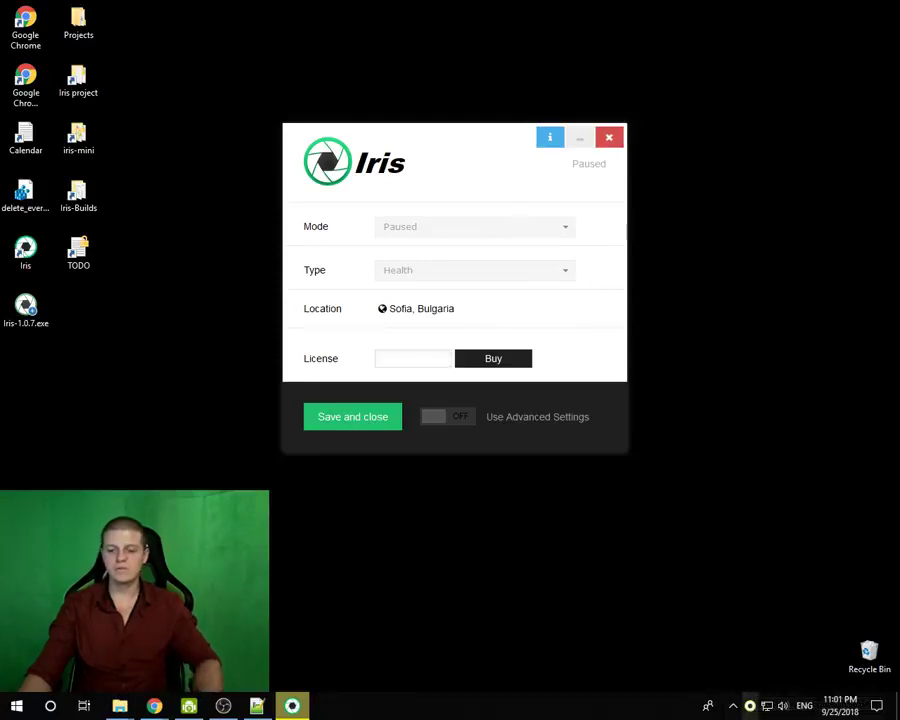
- Open Task Manager from the taskbar, select the Iris process, then minimize Task Manager
right_click(567, 705)
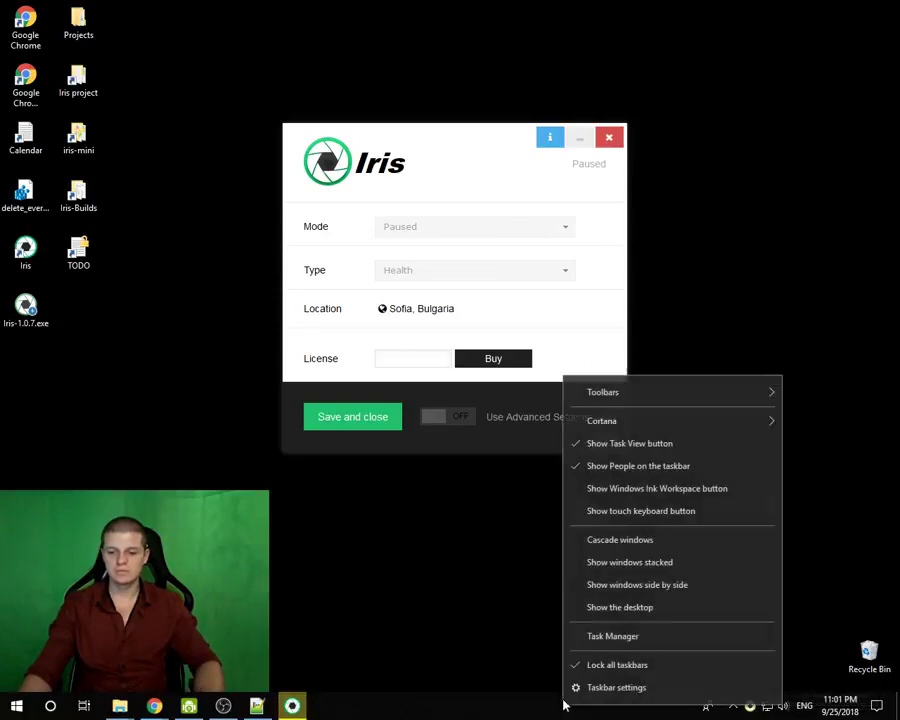
click(598, 633)
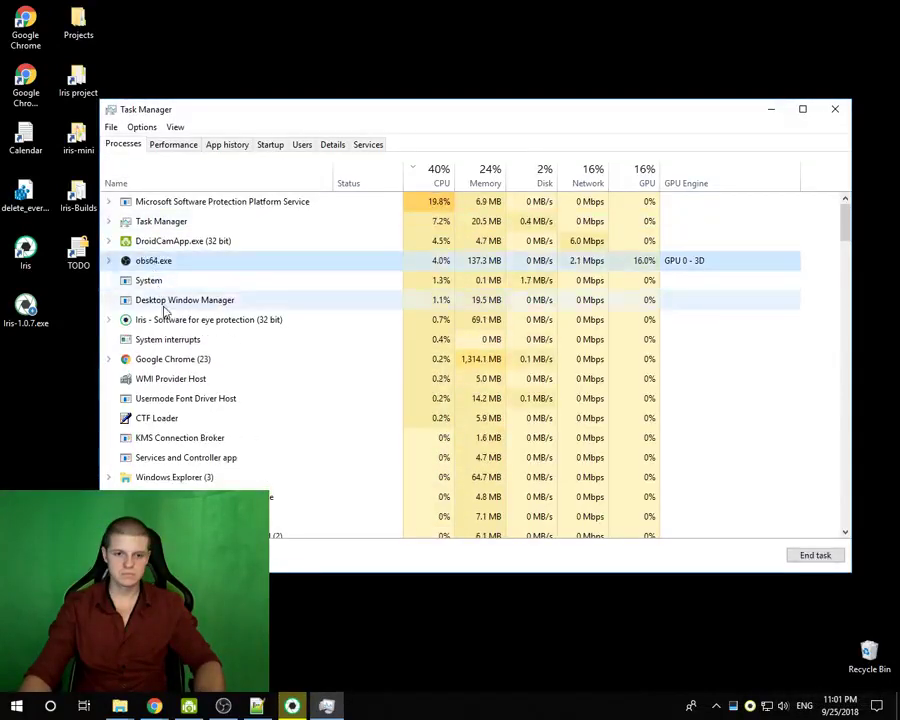
click(170, 344)
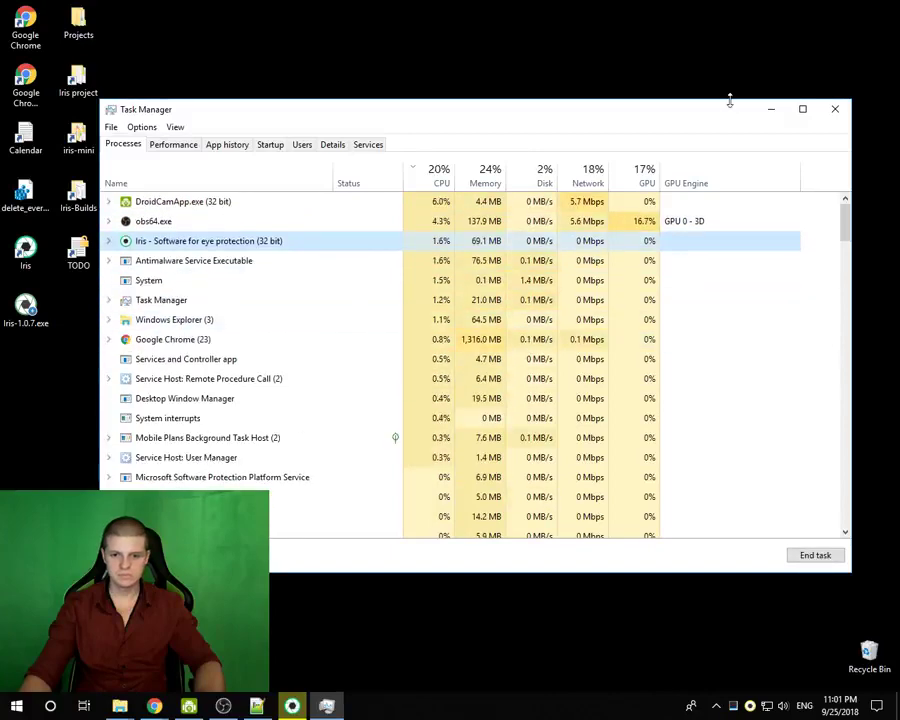
click(771, 109)
- Set Mode to Automatic and Pause Transition to 5 ms, then turn advanced settings off
click(418, 230)
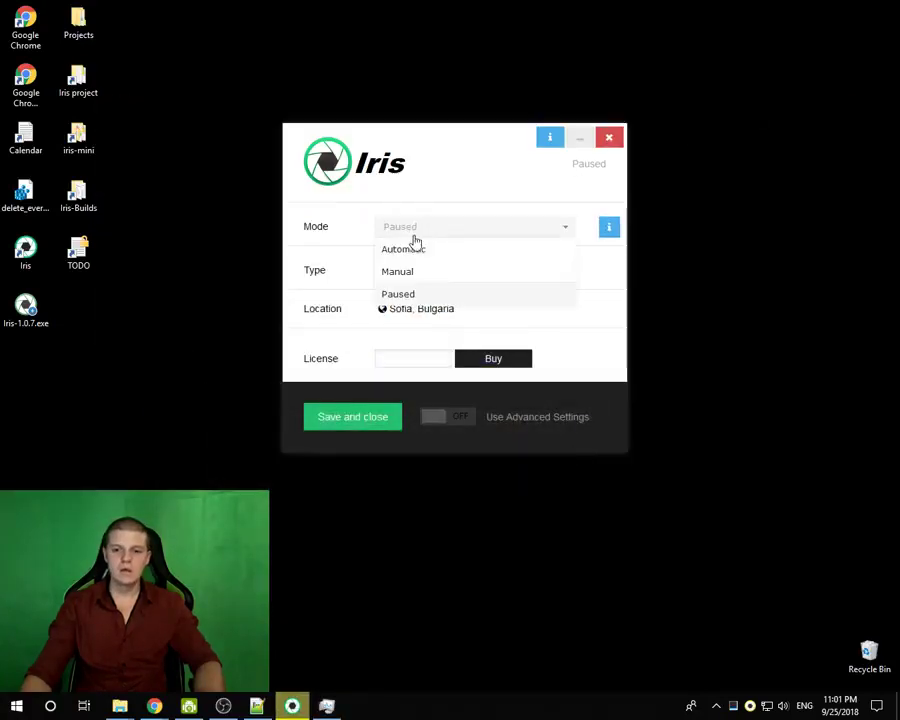
click(404, 248)
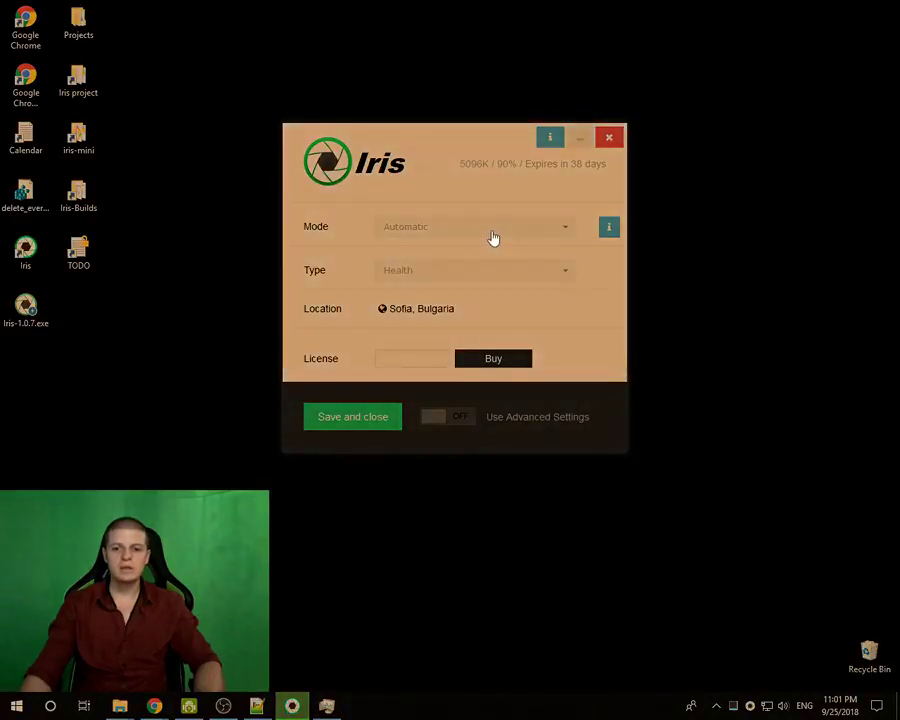
click(437, 420)
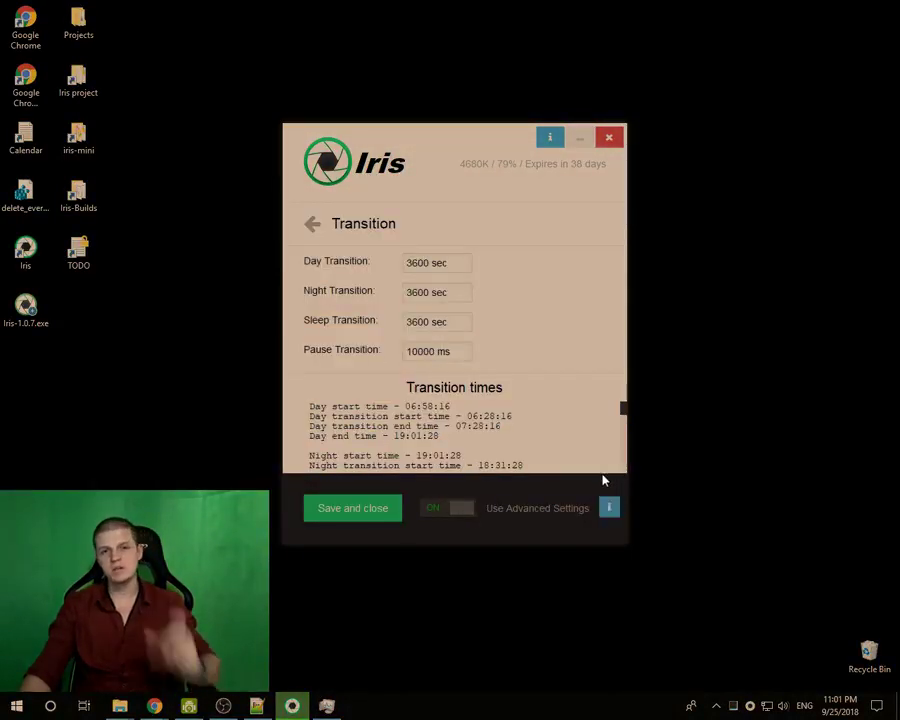
click(411, 352)
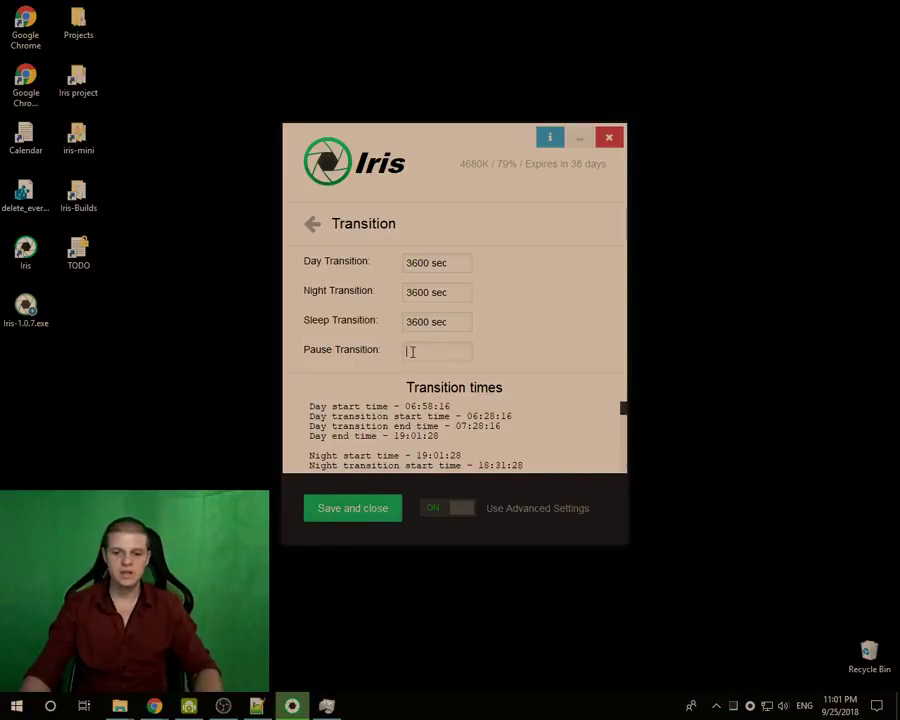
key(Return)
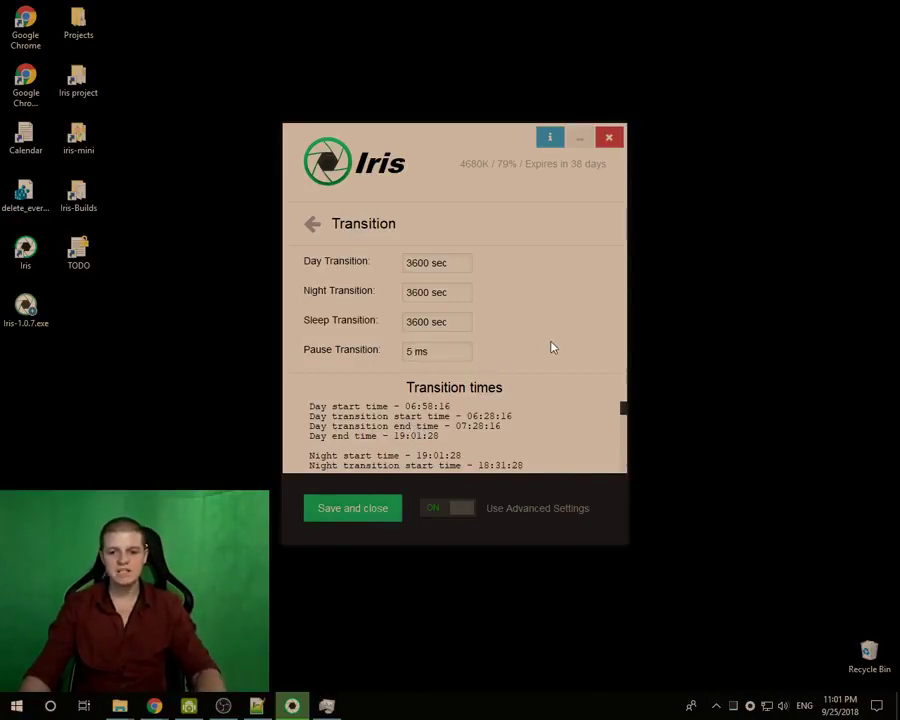
click(465, 510)
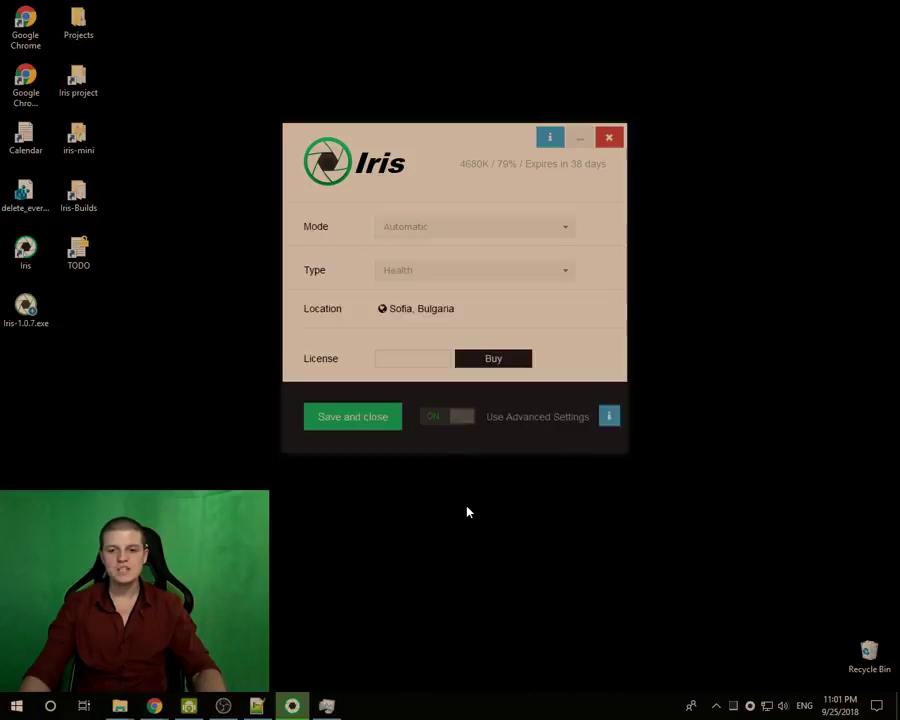
- Switch Mode between Paused and Automatic three times, ending on Automatic
click(413, 231)
click(405, 294)
click(392, 226)
click(399, 247)
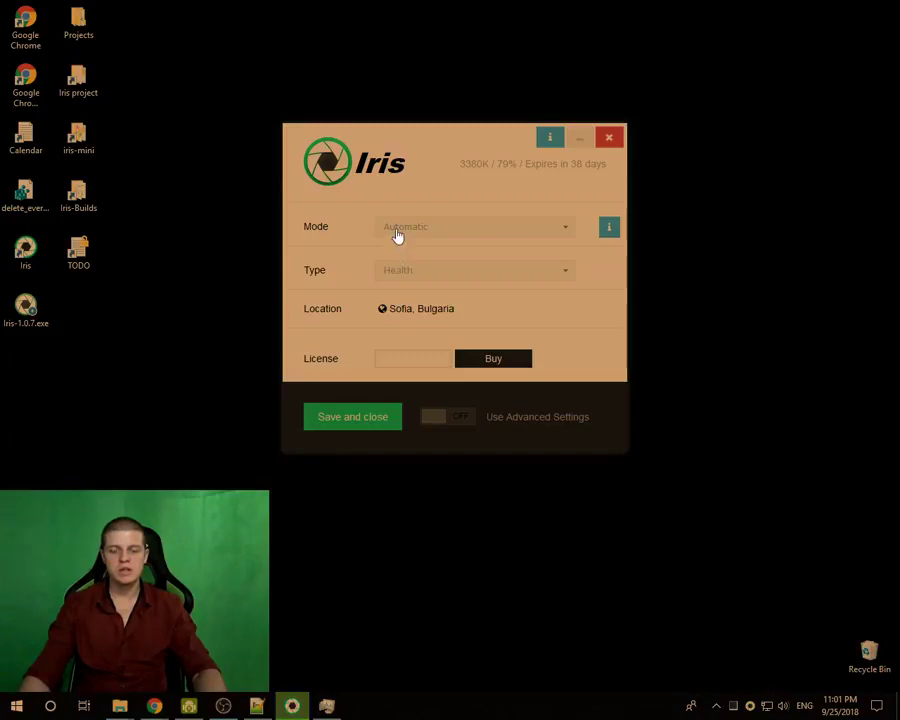
click(397, 230)
click(398, 293)
click(421, 227)
click(413, 252)
click(402, 229)
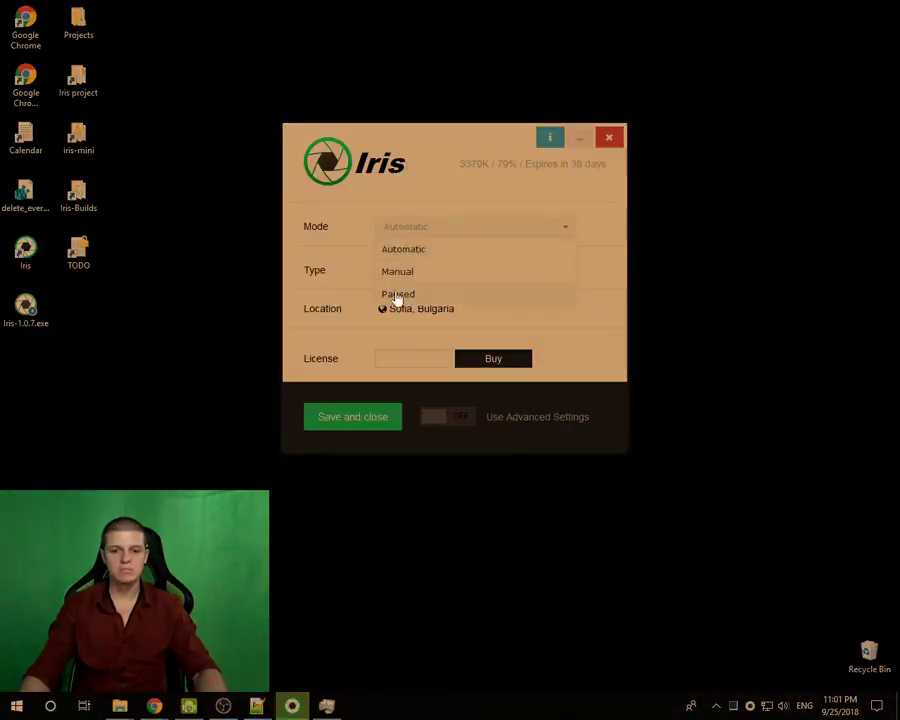
click(397, 294)
click(406, 225)
click(408, 249)
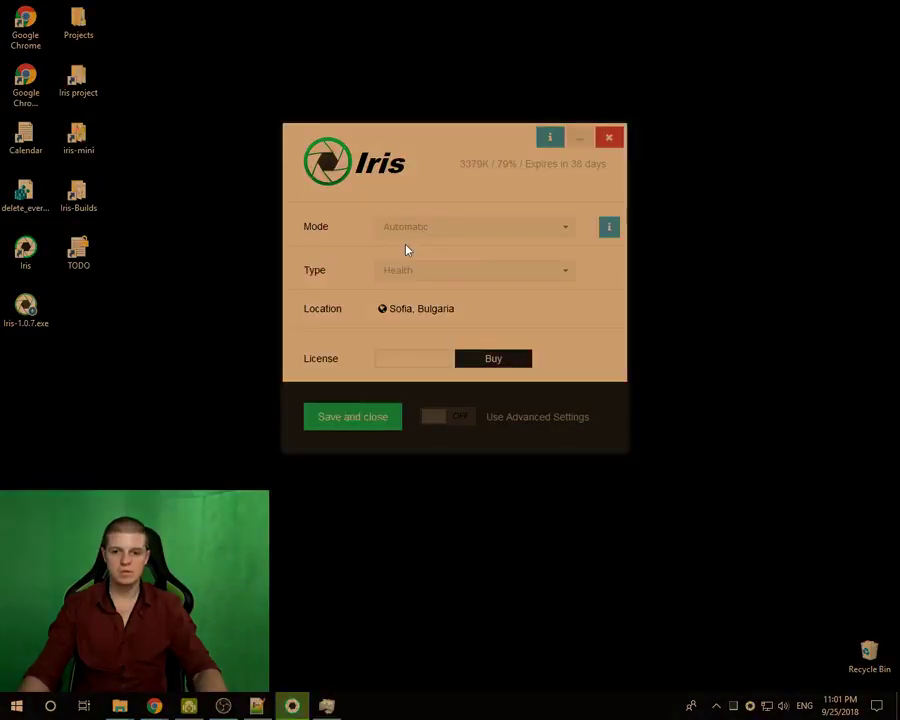
- Enter 1000 for Pause Transition, retest Paused and Automatic, and re-enable advanced settings
click(437, 419)
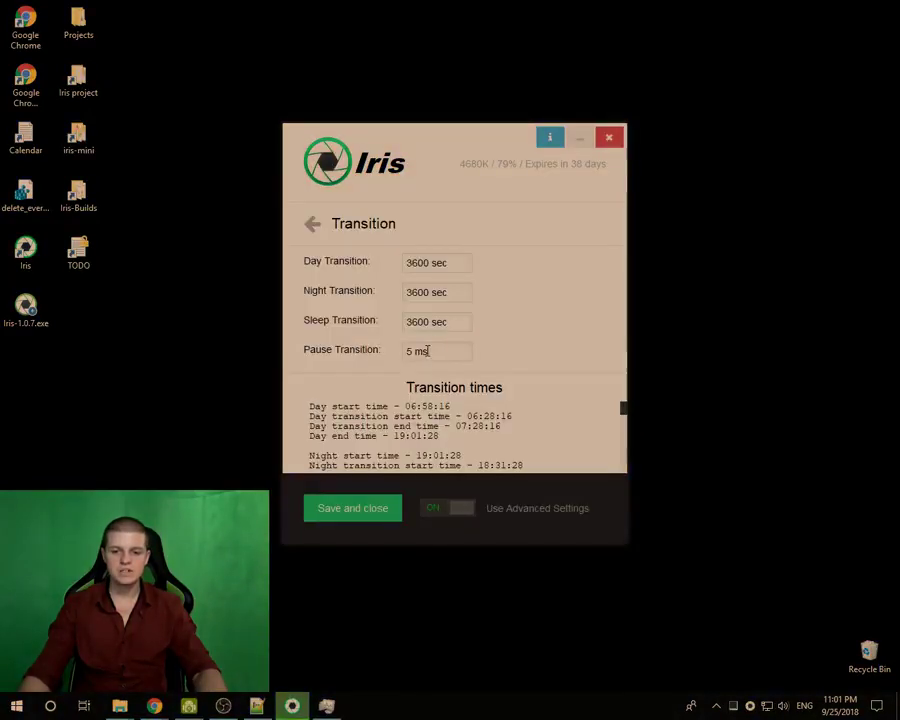
text(1000)
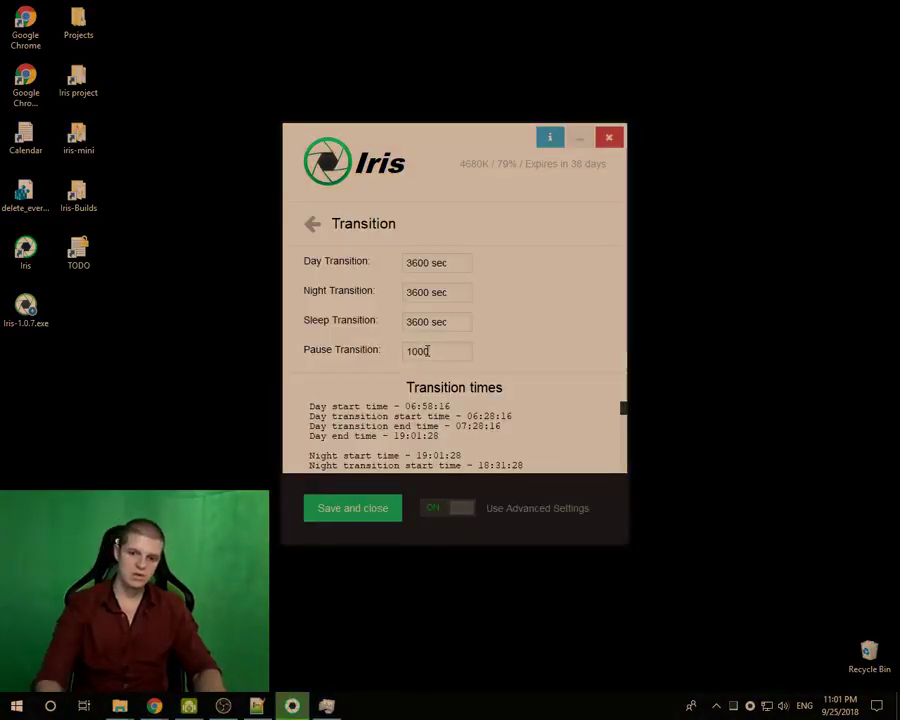
click(462, 508)
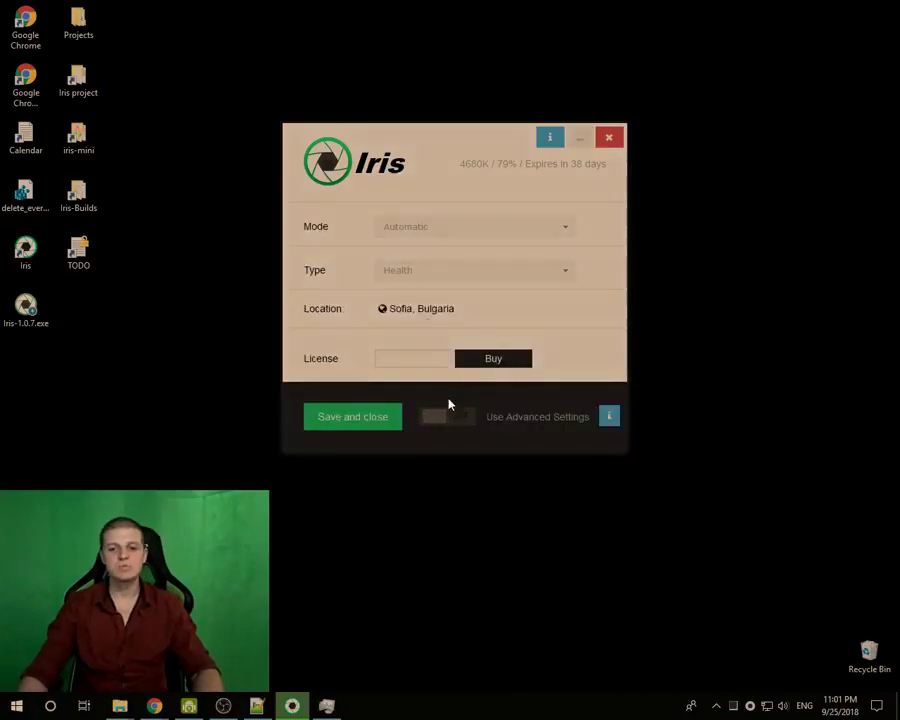
click(412, 236)
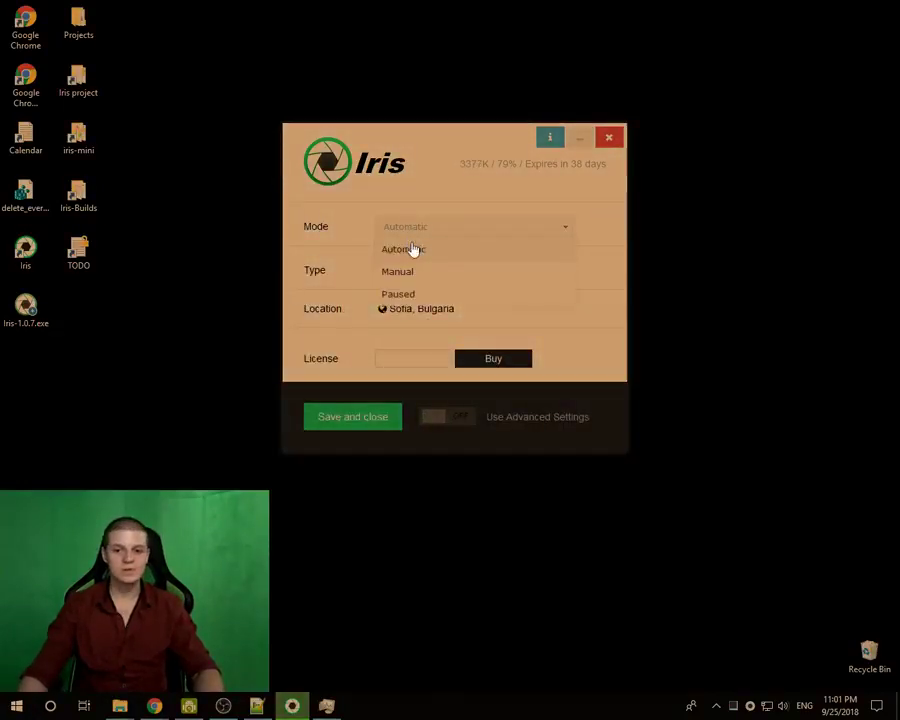
click(405, 299)
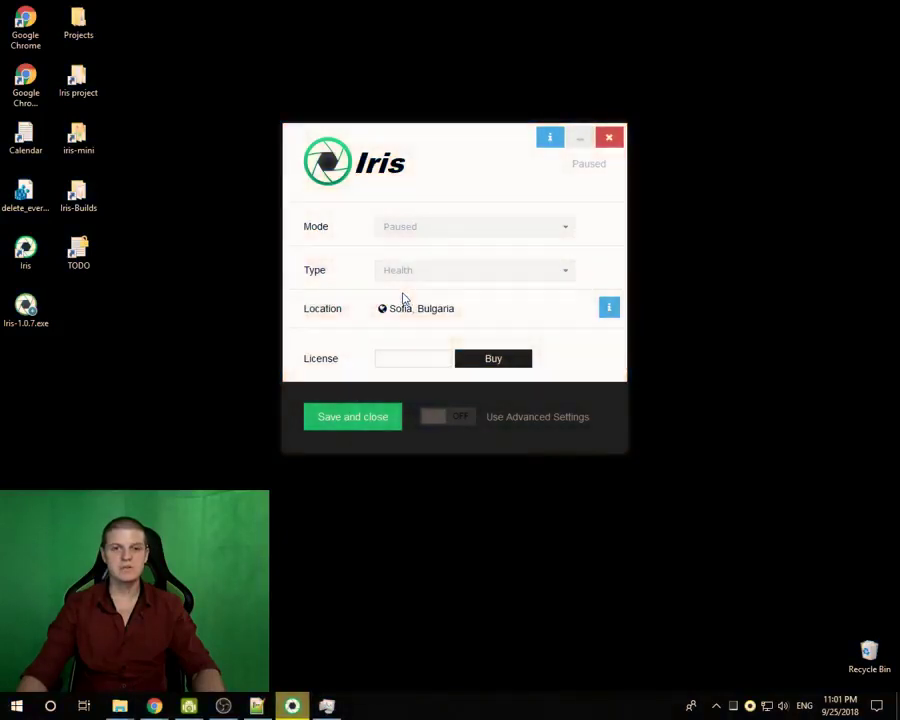
click(398, 231)
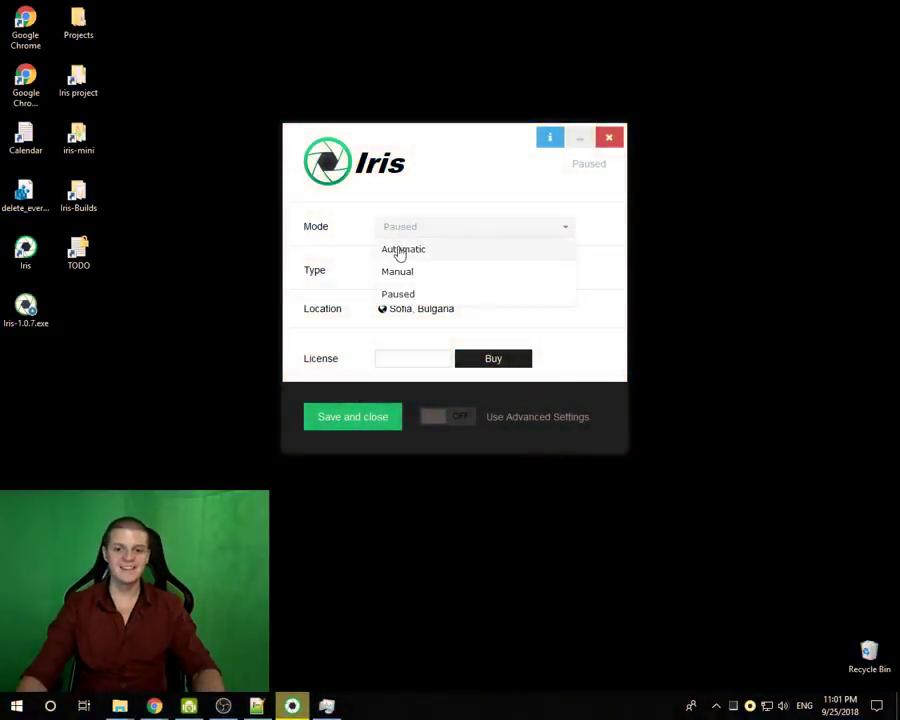
click(401, 251)
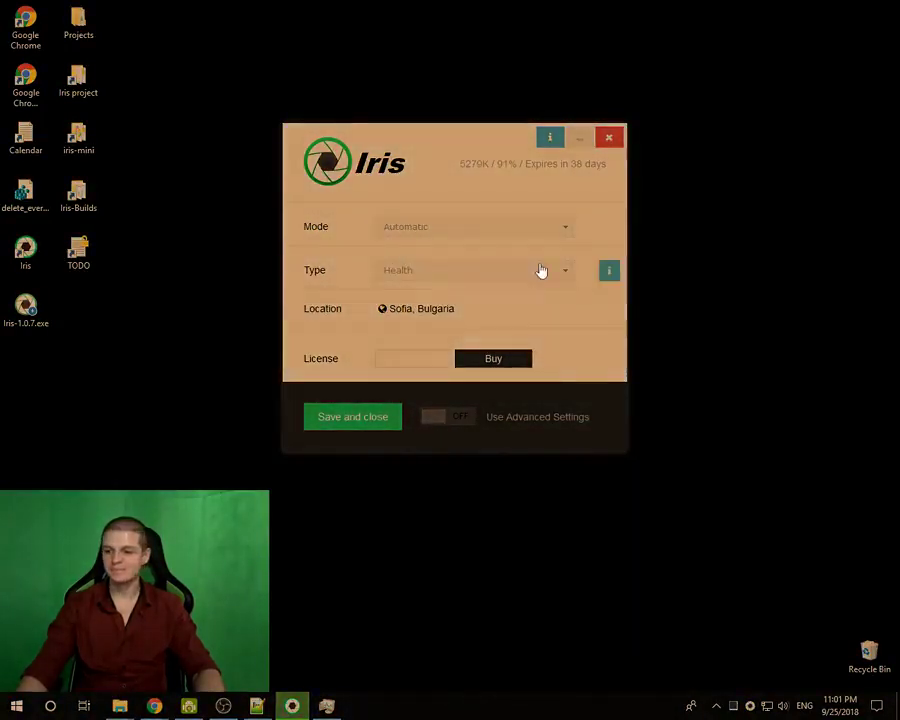
click(438, 425)
- Go back to the advanced categories and open the Transition settings
click(310, 222)
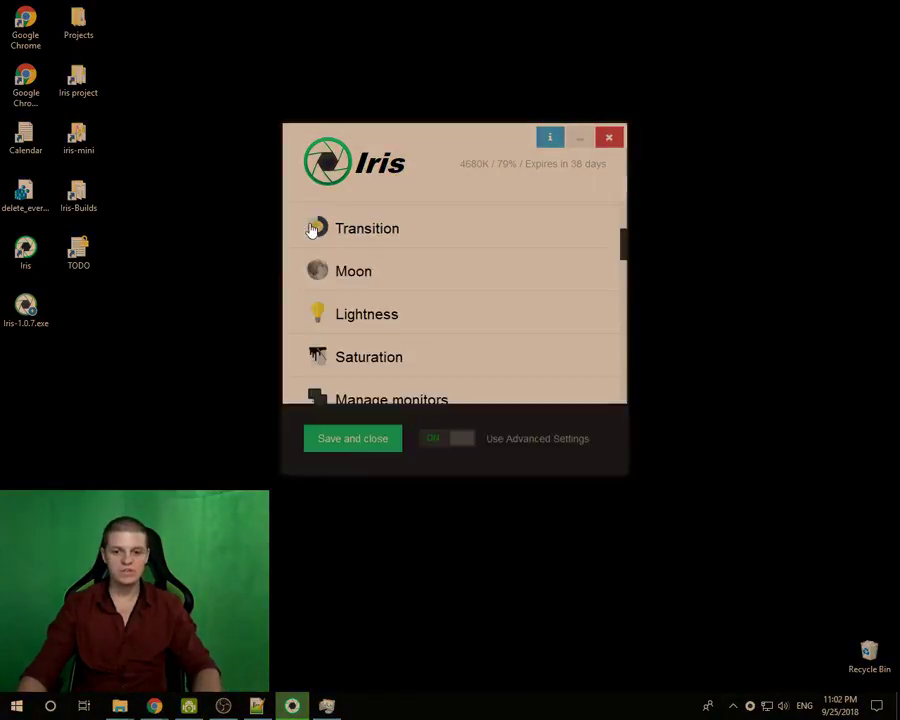
click(362, 230)
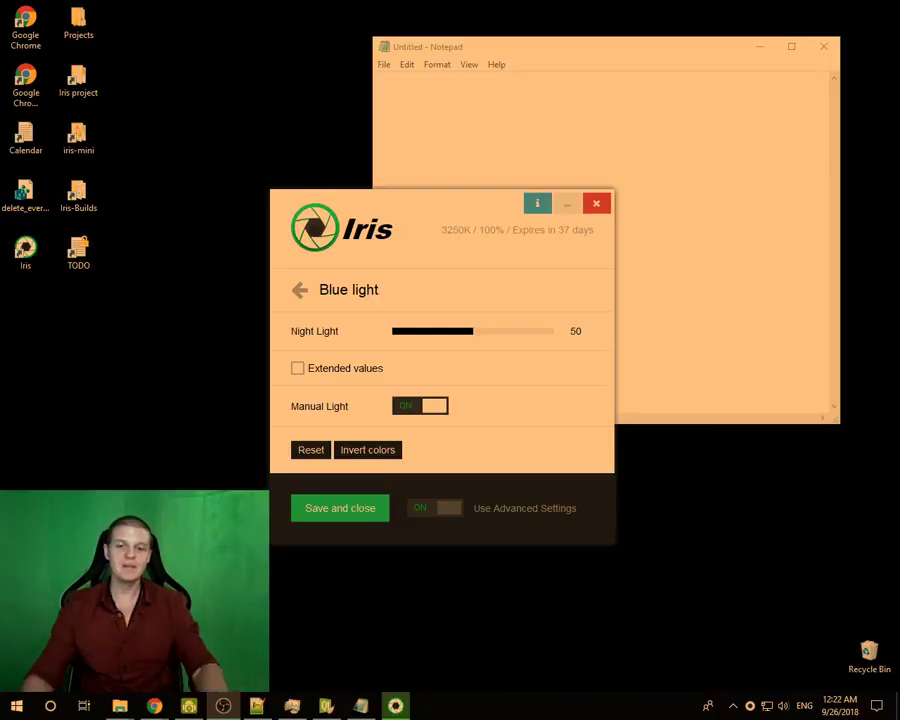
- Shift Iris slightly left, reposition Notepad, then bring Iris back in front of Notepad
drag(419, 213, 382, 207)
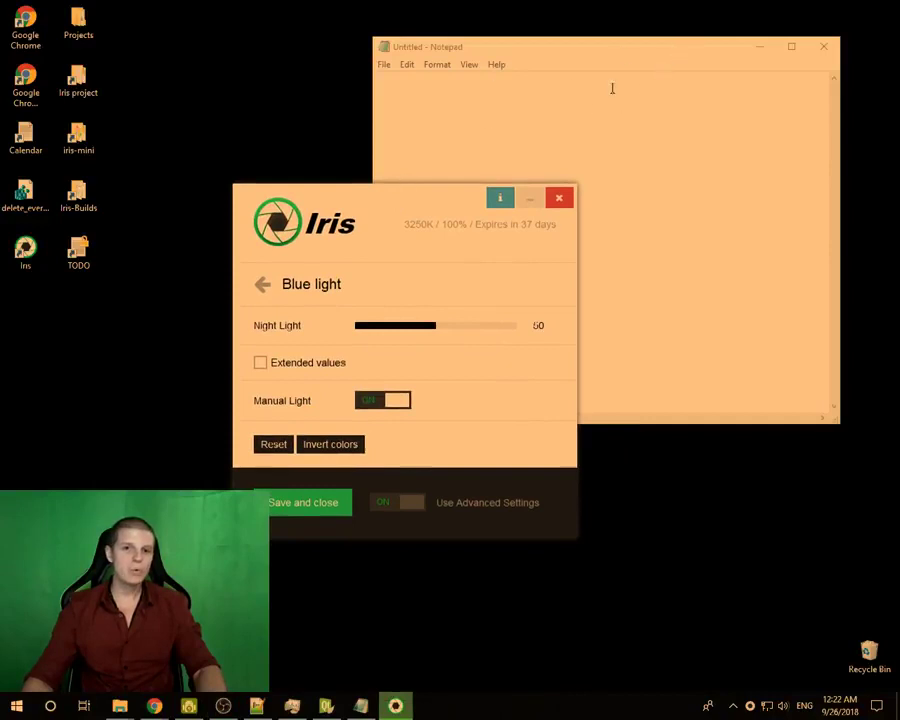
drag(516, 58, 519, 84)
drag(345, 208, 331, 212)
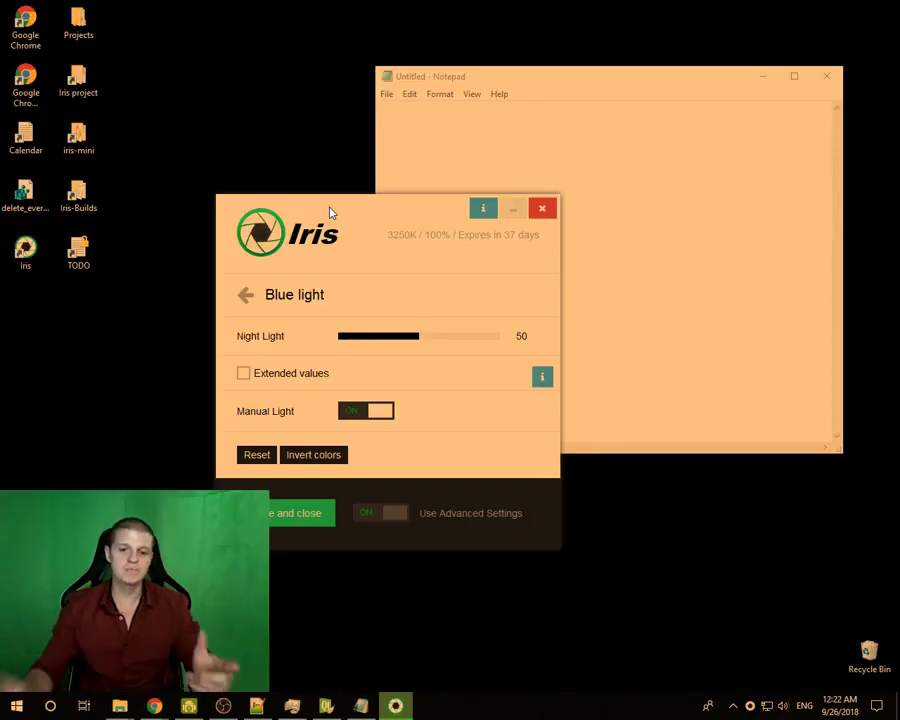
- Add notepad.exe to the list on the Color pausers page
click(247, 308)
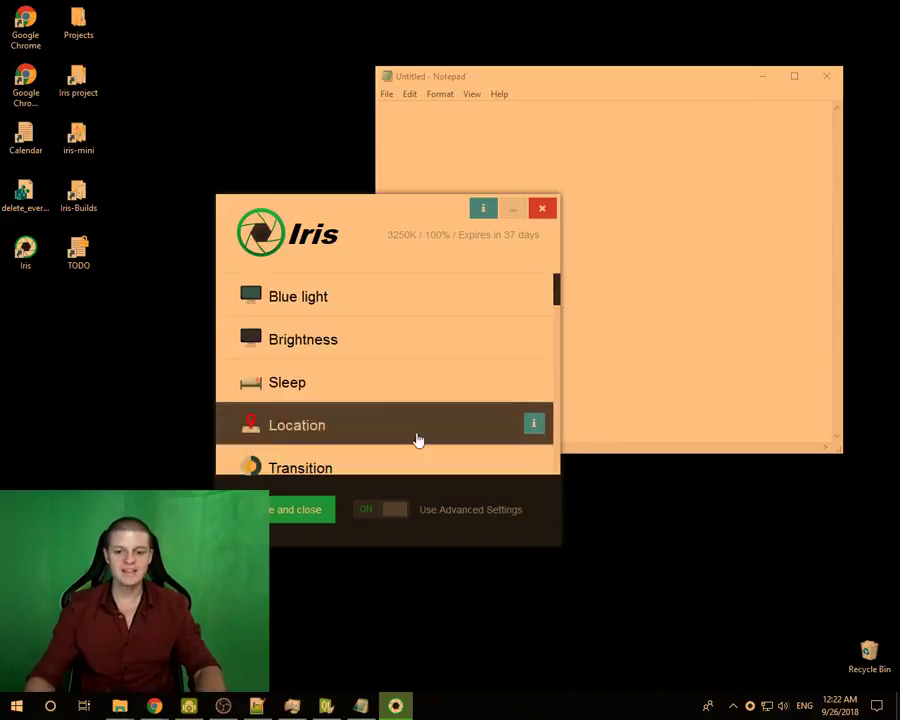
scroll(370, 333, down, 12)
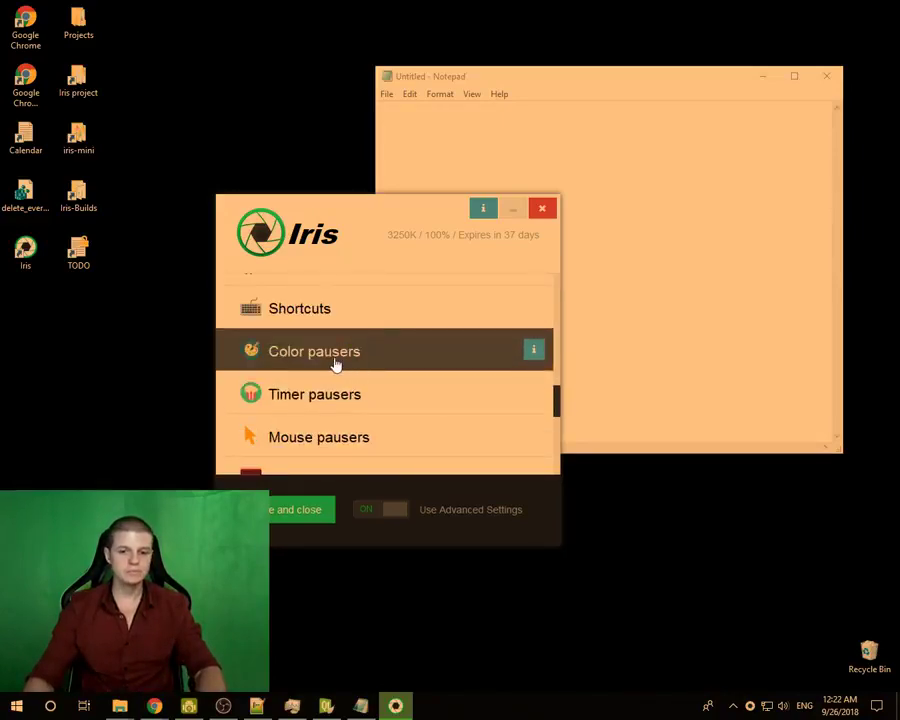
click(336, 363)
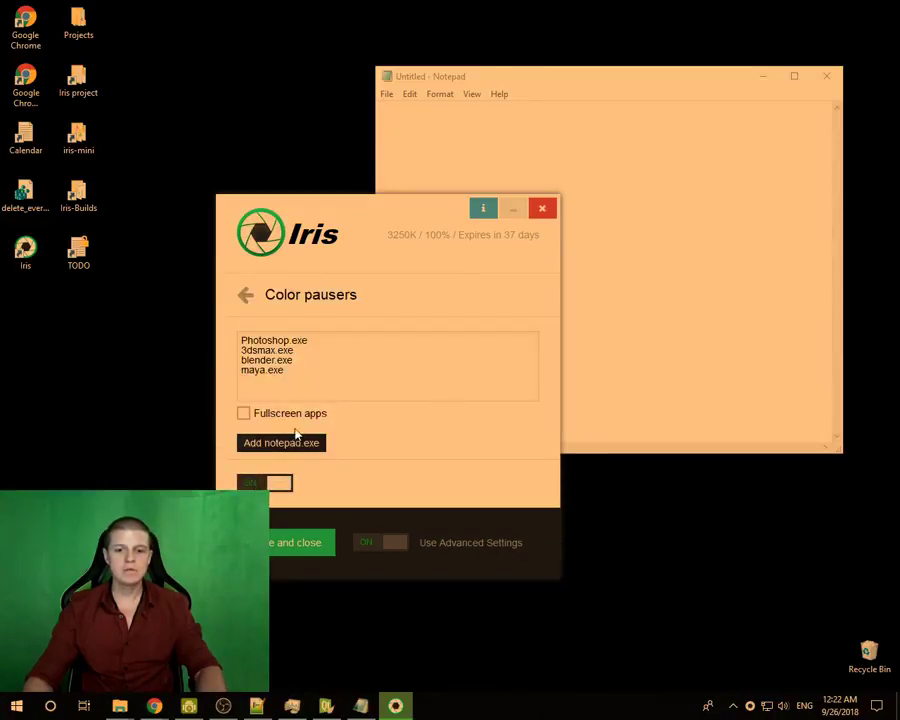
click(285, 452)
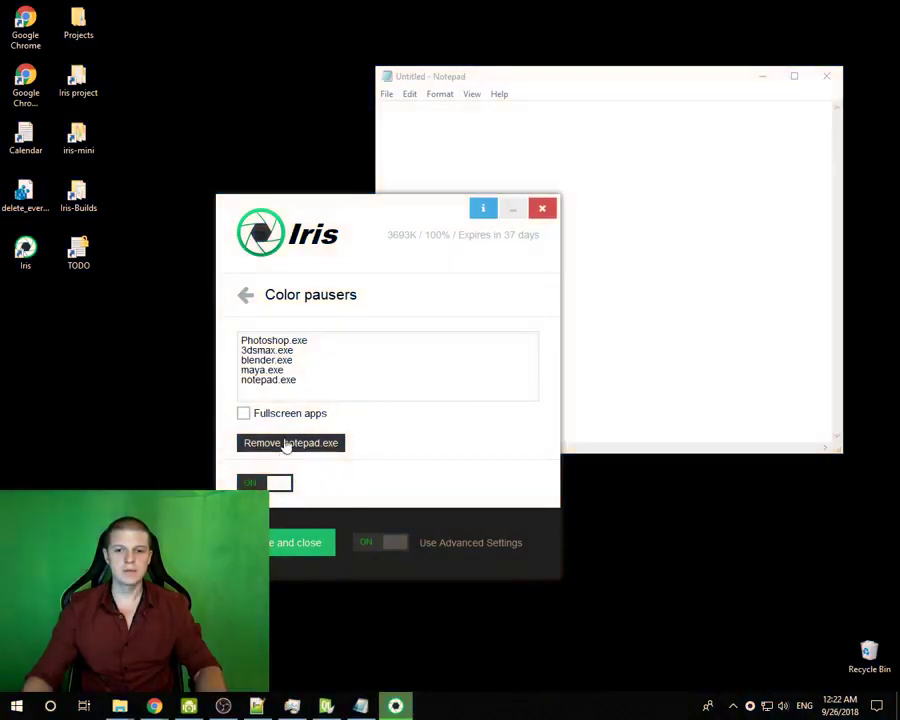
- Bring Notepad forward and minimize it twice to test the tint, then reposition Iris
click(530, 80)
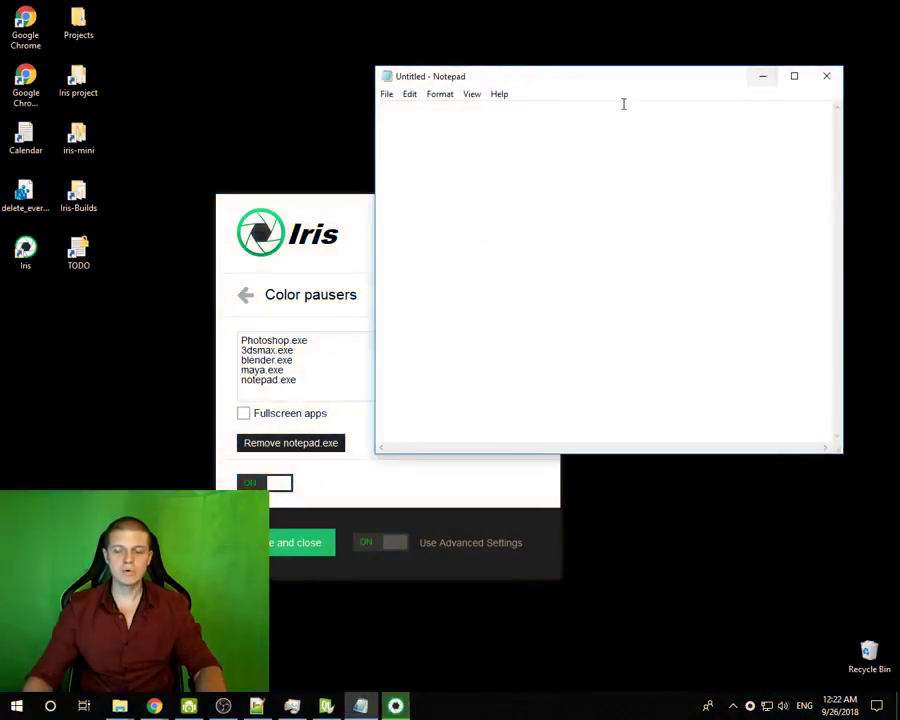
drag(601, 85, 499, 140)
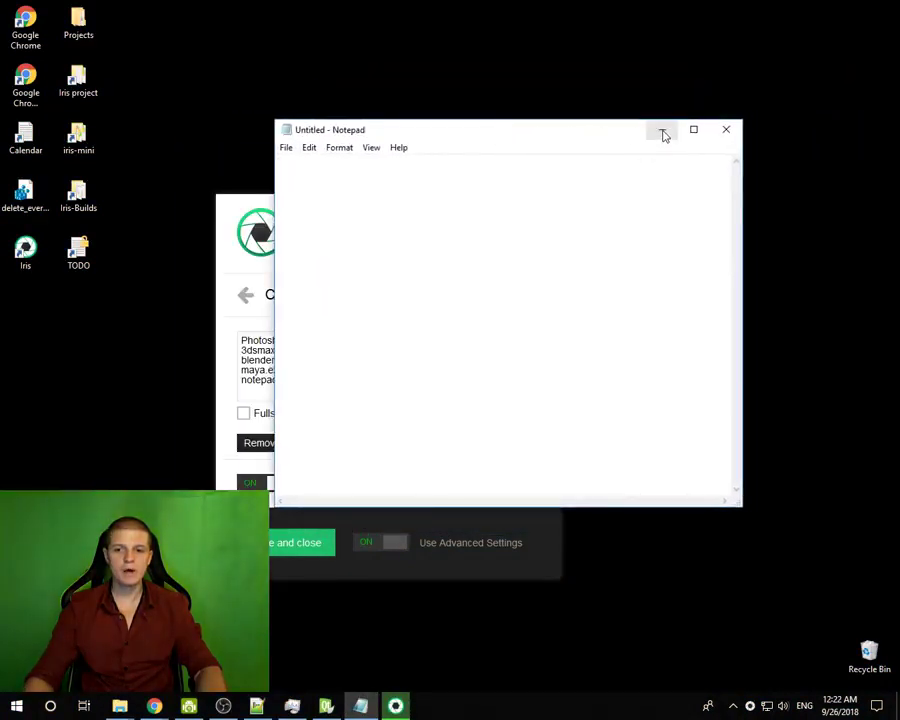
click(663, 131)
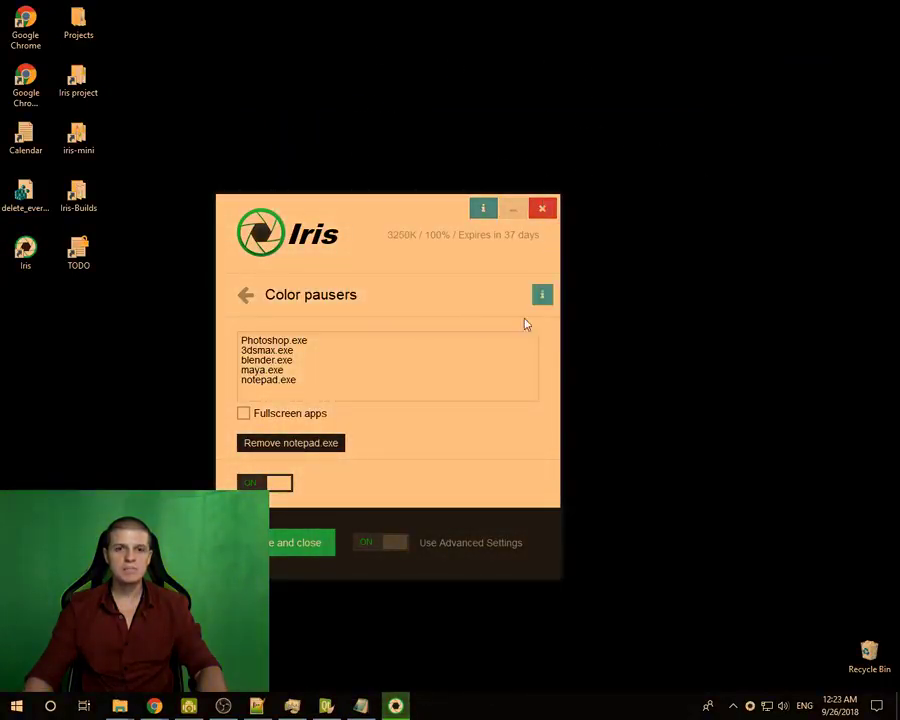
click(367, 710)
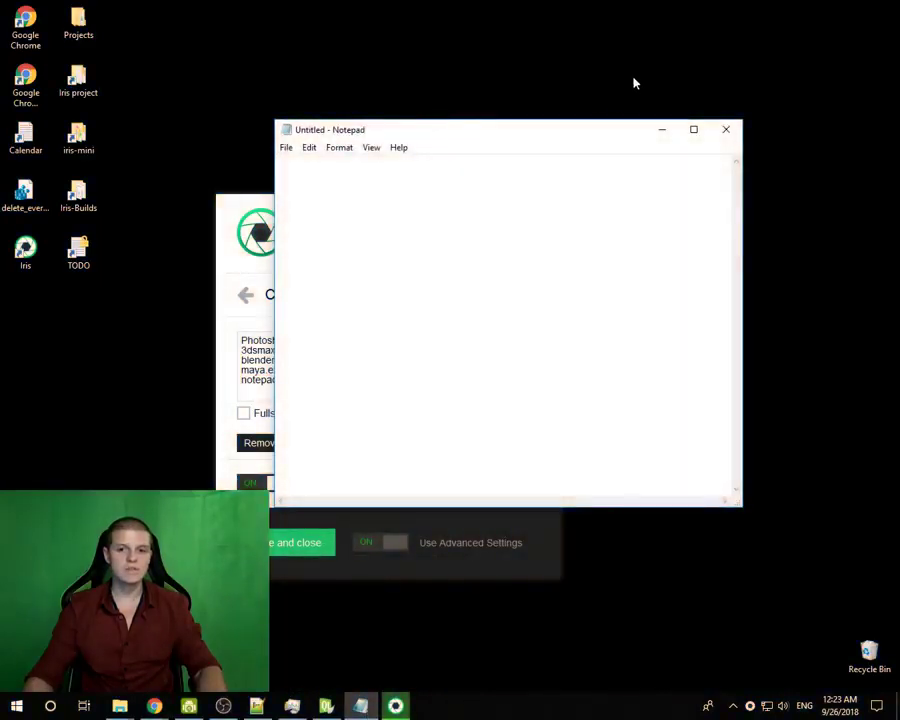
click(665, 131)
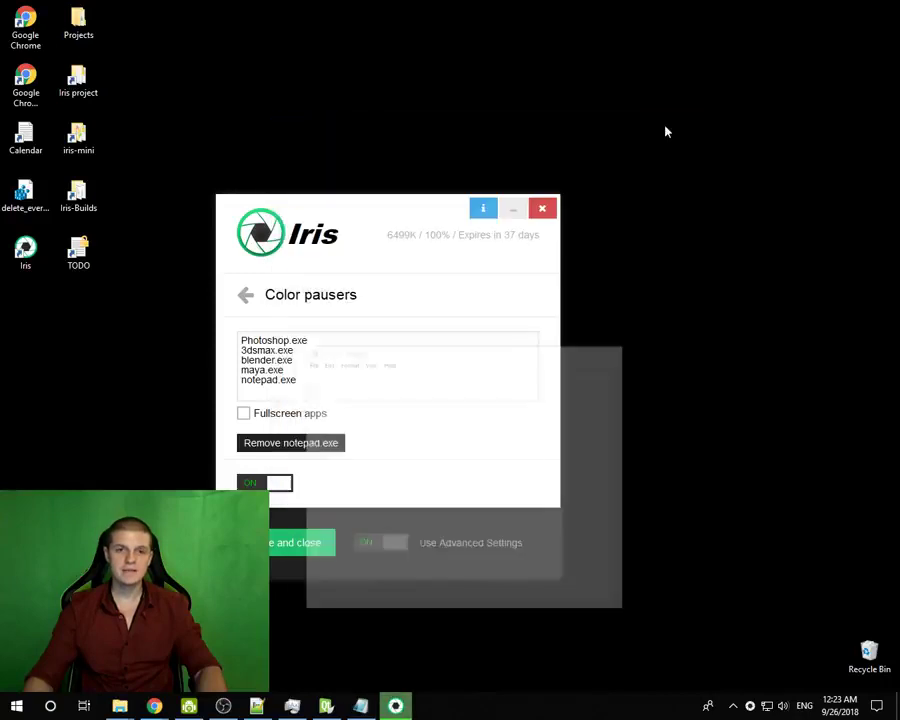
drag(414, 204, 480, 93)
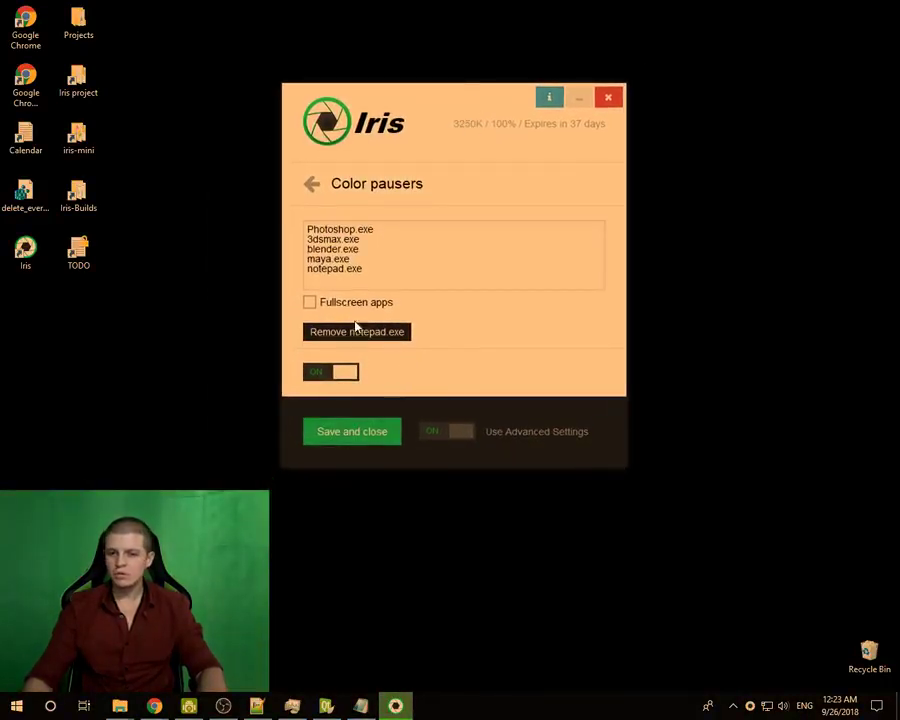
drag(430, 99, 390, 134)
- Launch Paint via Start search, resize and move its window, and scribble with the Pencil
click(6, 708)
text(paint)
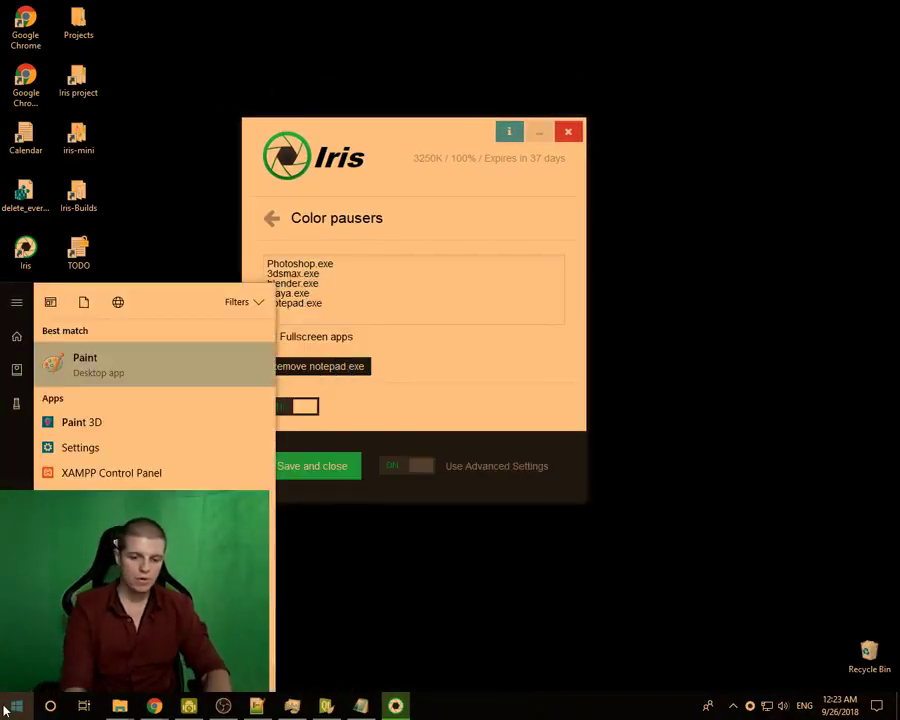
key(Return)
double_click(240, 7)
mouse_move(240, 7)
mouse_down()
mouse_move(319, 54)
mouse_move(479, 214)
mouse_up()
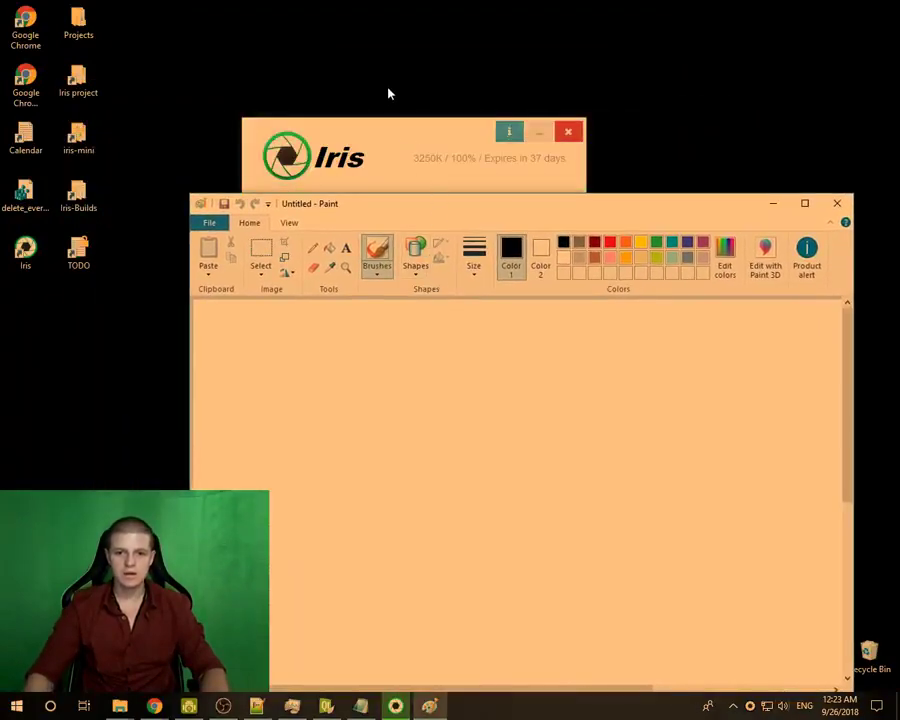
drag(391, 196, 357, 94)
click(279, 146)
mouse_move(295, 266)
mouse_down()
mouse_move(638, 290)
mouse_move(367, 478)
mouse_move(404, 407)
mouse_move(342, 228)
mouse_up()
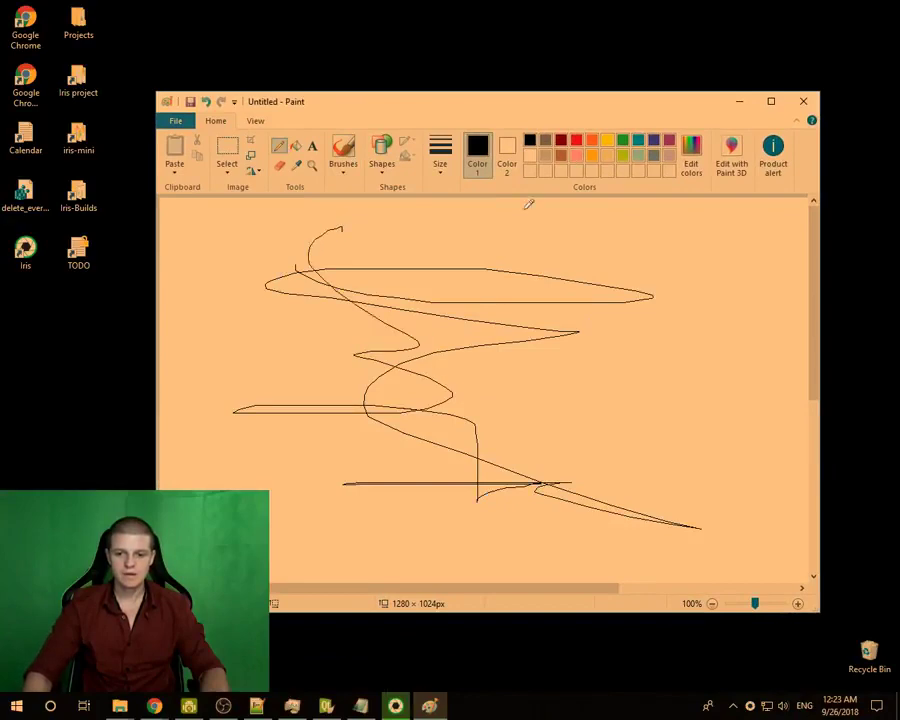
- Return to Iris to add mspaint.exe, then move Paint up and minimize it
key(alt+Tab)
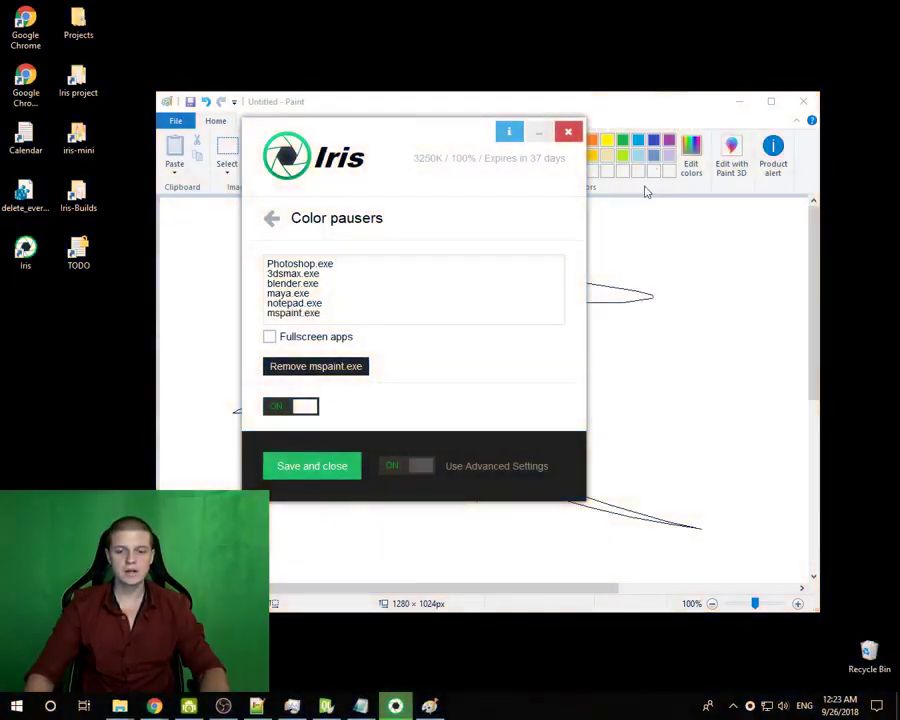
mouse_move(651, 94)
mouse_down()
mouse_move(611, 104)
mouse_move(600, 73)
mouse_move(673, 58)
mouse_move(625, 64)
mouse_up()
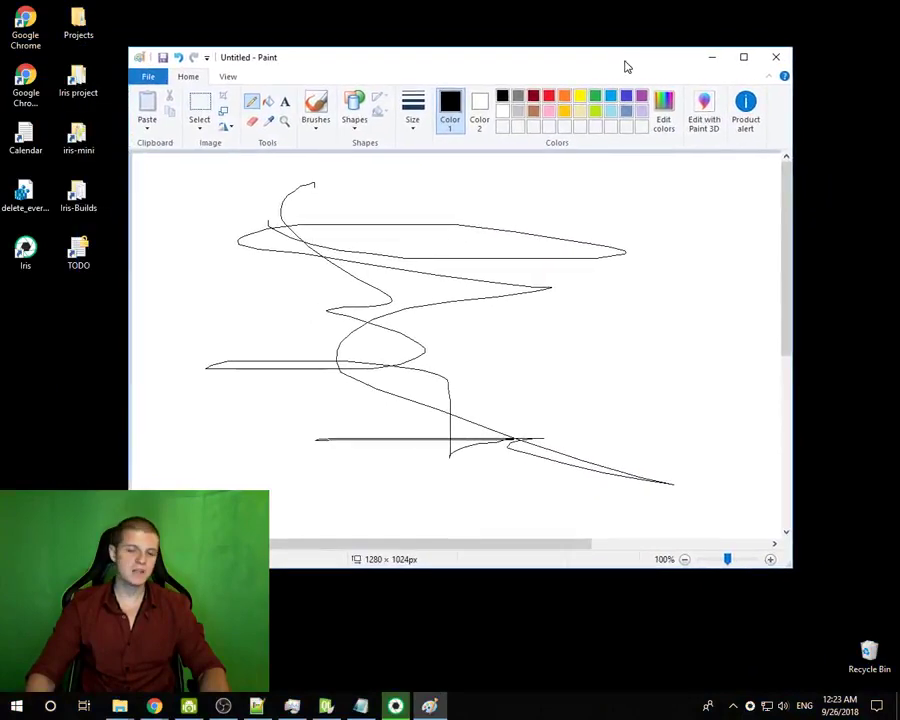
click(712, 61)
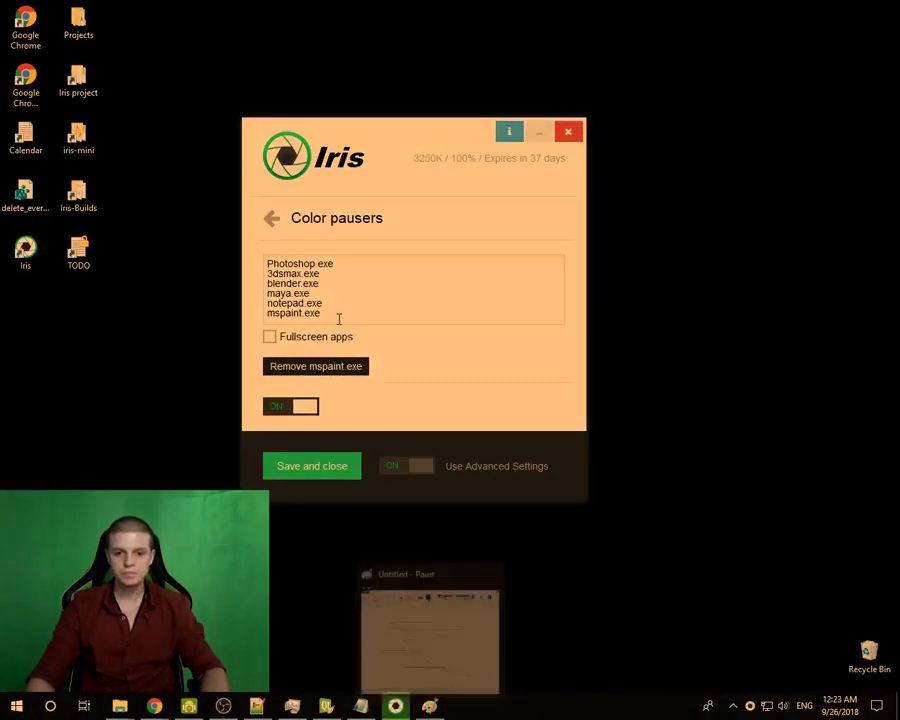
- Enable Fullscreen apps pausing, delete notepad.exe and mspaint.exe from Color pausers, and bring Paint forward
click(270, 339)
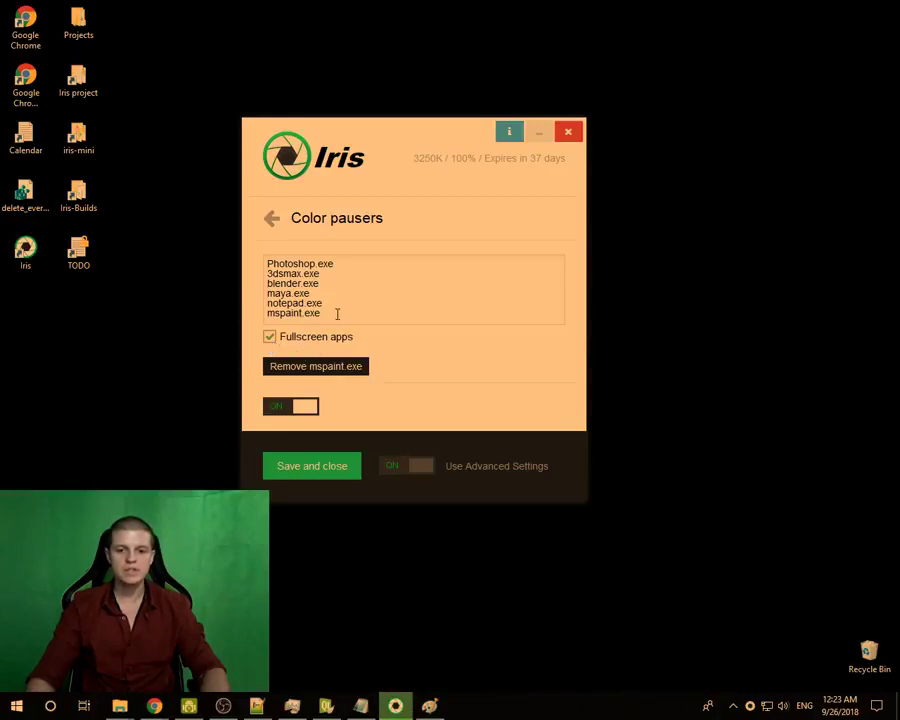
key(ctrl+a)
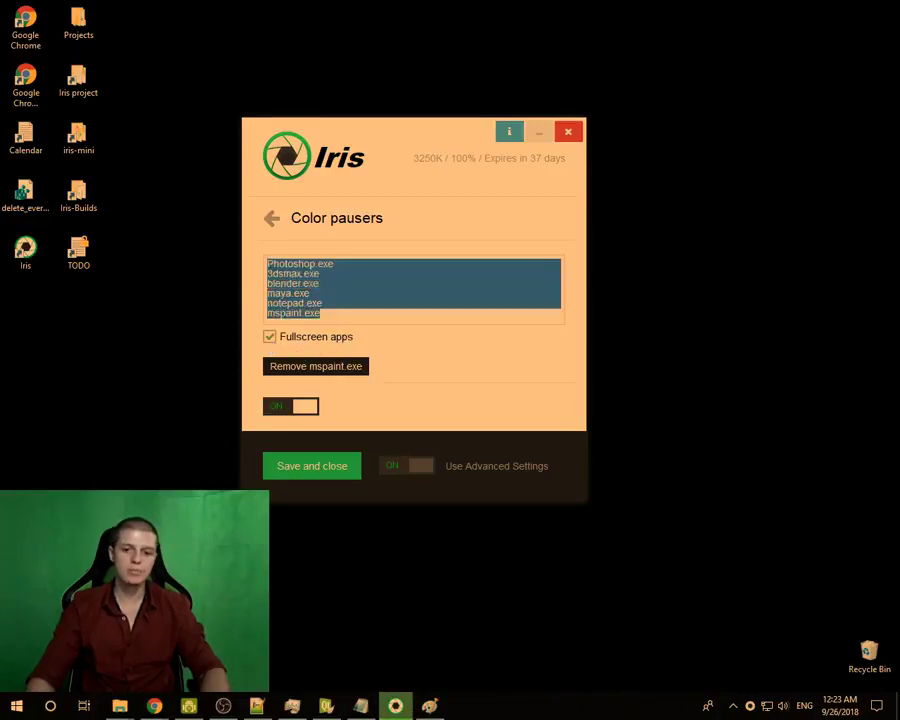
key(BackSpace)
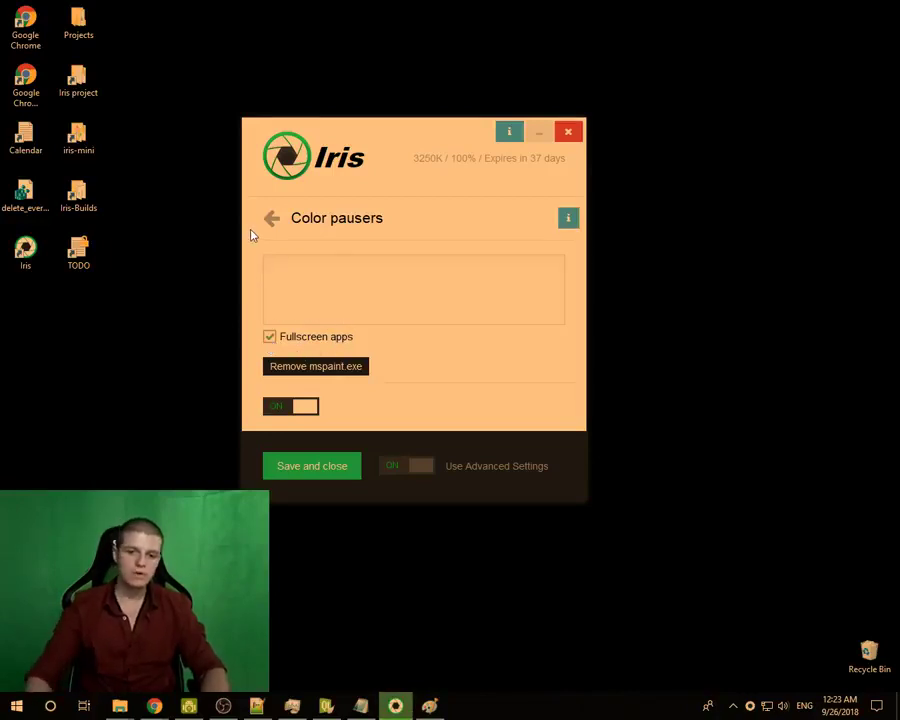
key(ctrl+z)
drag(331, 310, 262, 304)
key(BackSpace)
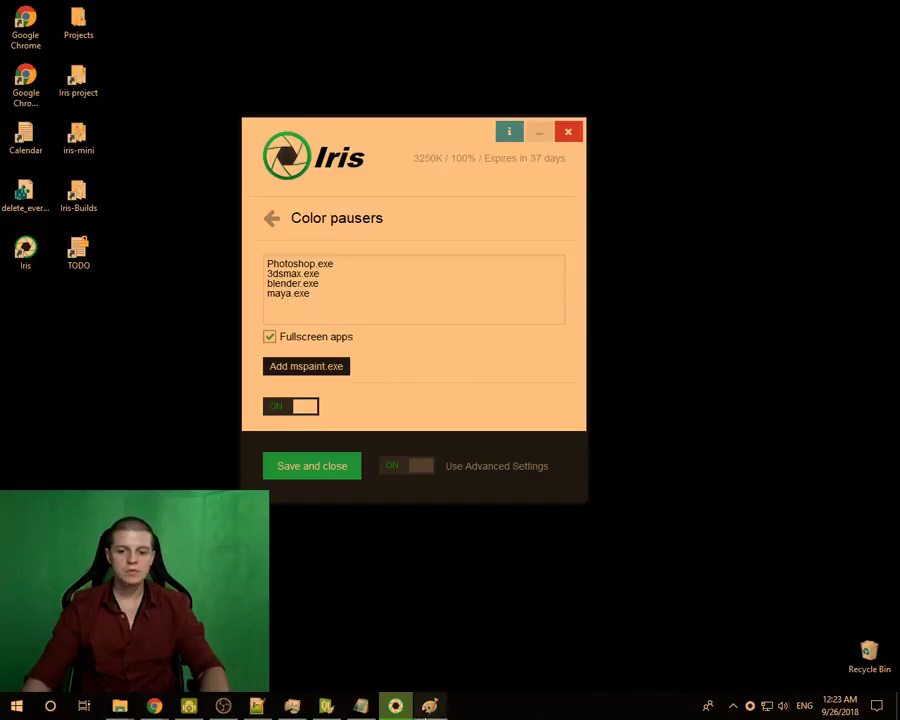
click(430, 706)
mouse_move(441, 67)
mouse_down()
mouse_move(412, 66)
mouse_move(396, 91)
mouse_up()
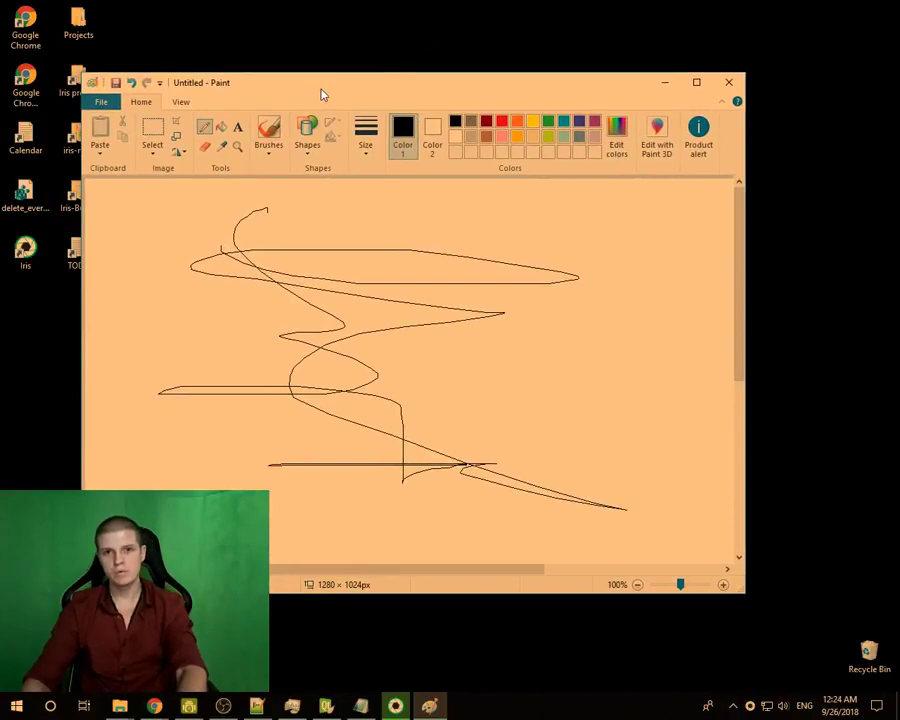
- Toggle Paint's drawing into full-screen view and back twice, then return to Iris
key(F11)
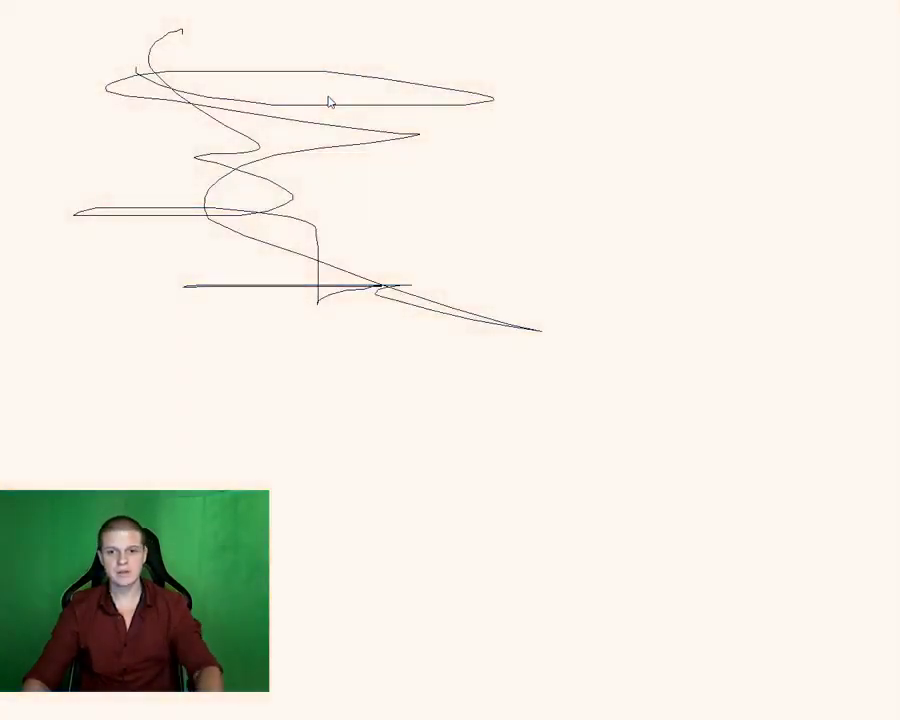
key(Escape)
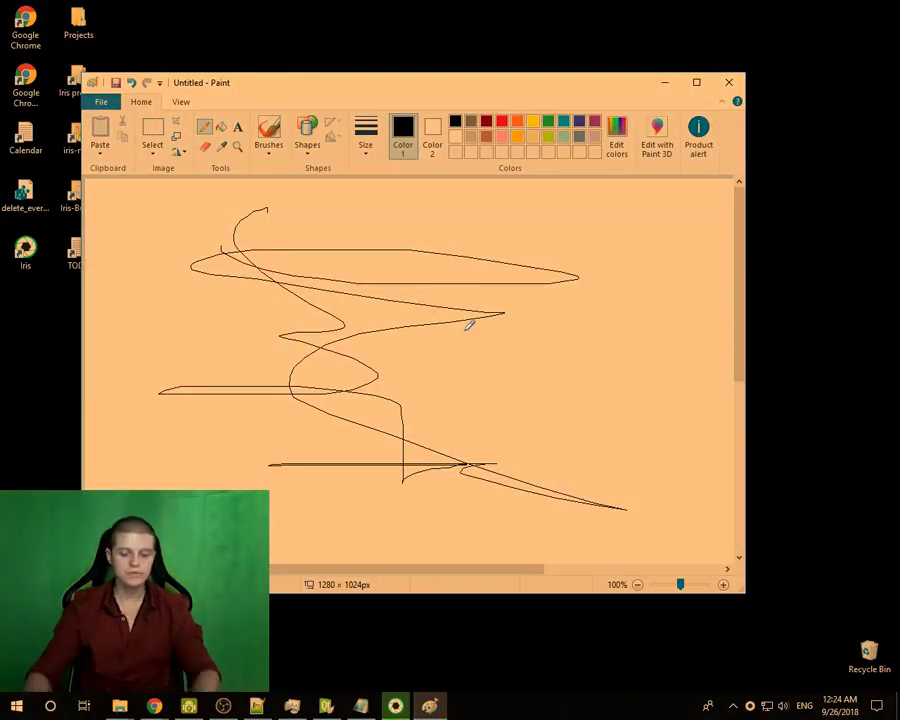
key(F11)
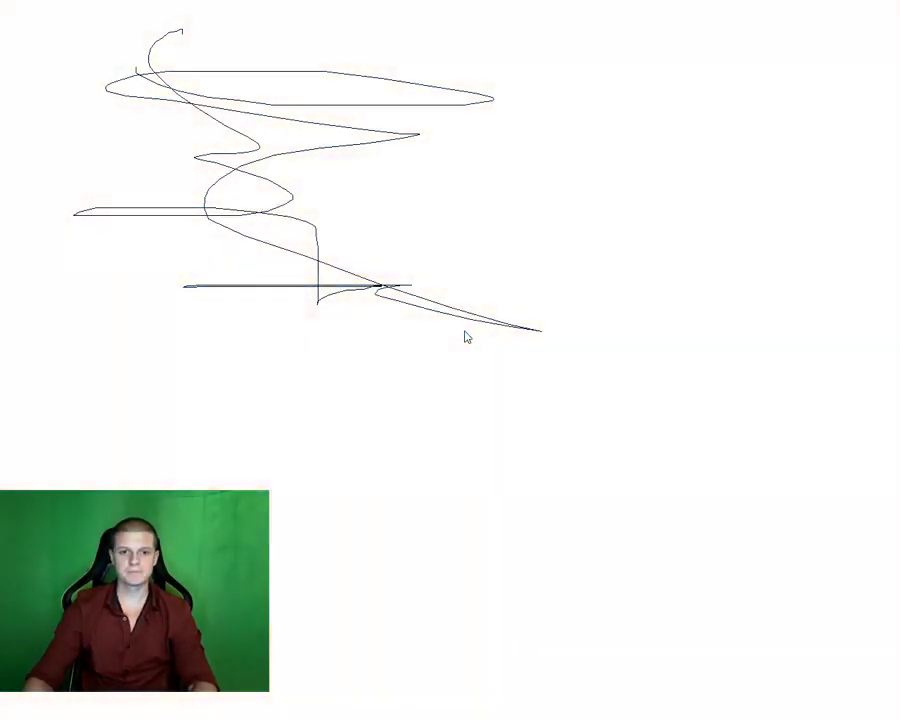
click(465, 337)
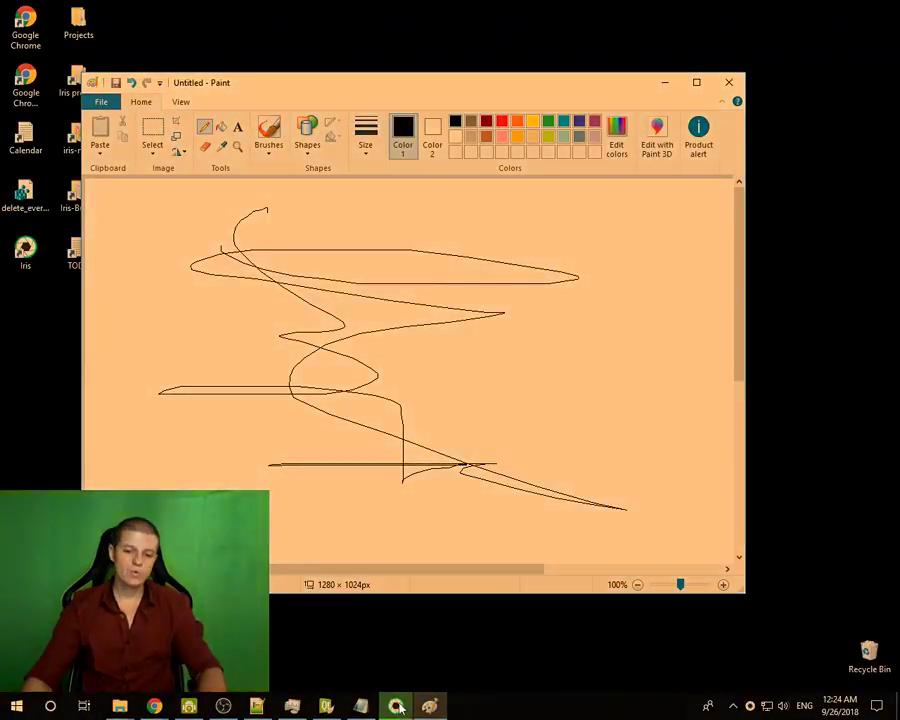
click(397, 706)
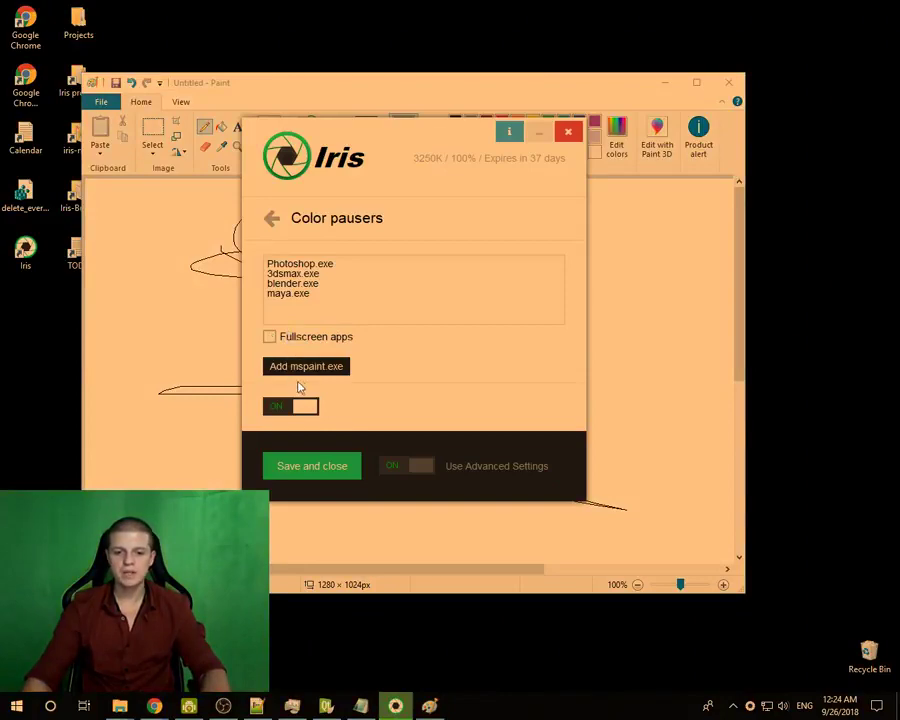
click(300, 367)
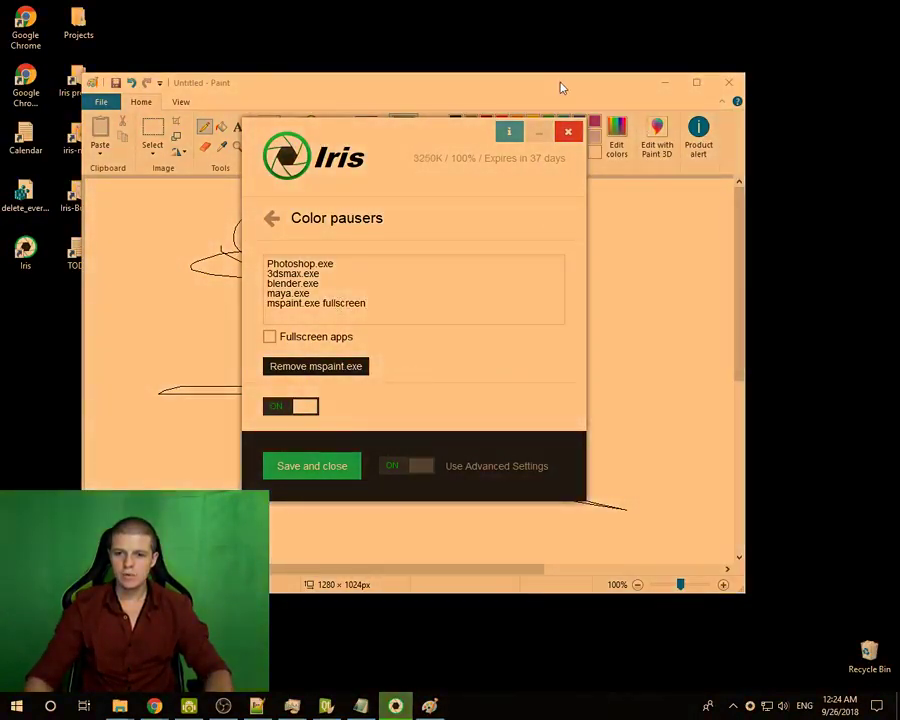
mouse_move(562, 88)
mouse_down()
mouse_move(617, 76)
mouse_move(585, 76)
mouse_up()
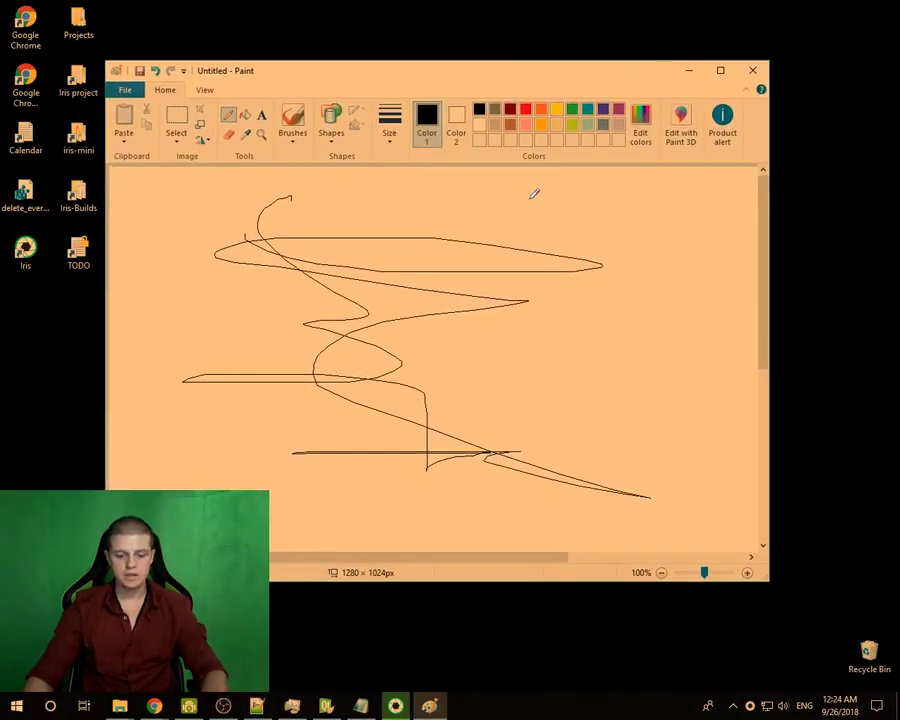
key(F11)
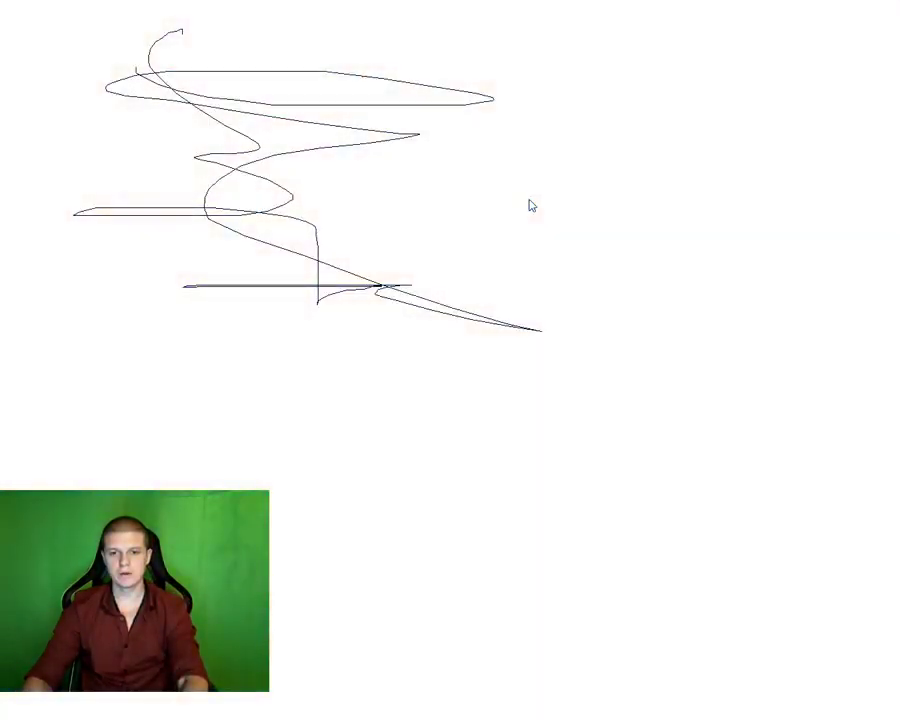
click(531, 205)
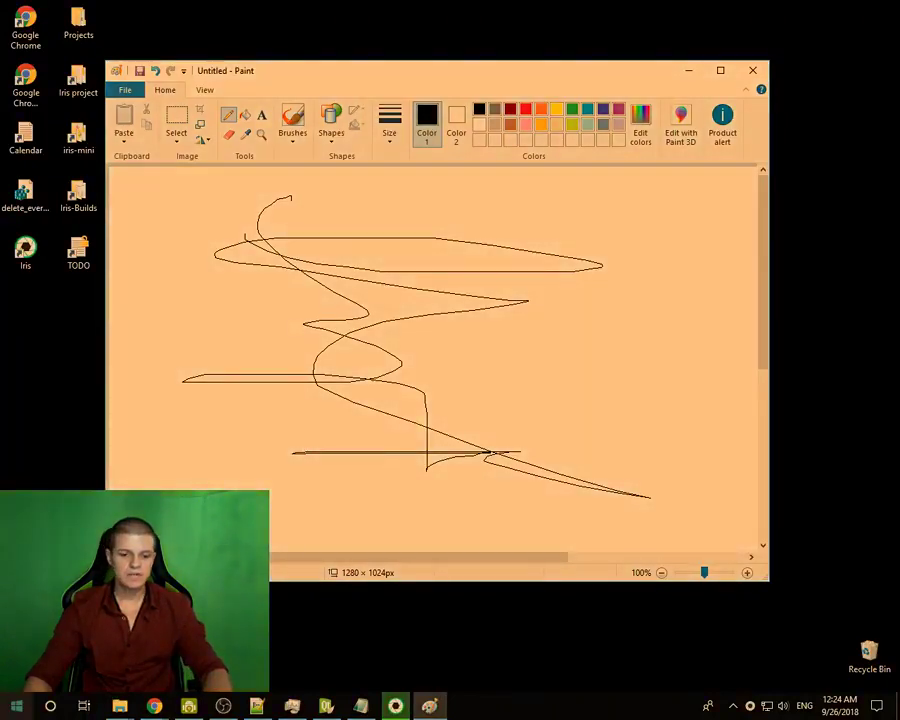
click(361, 706)
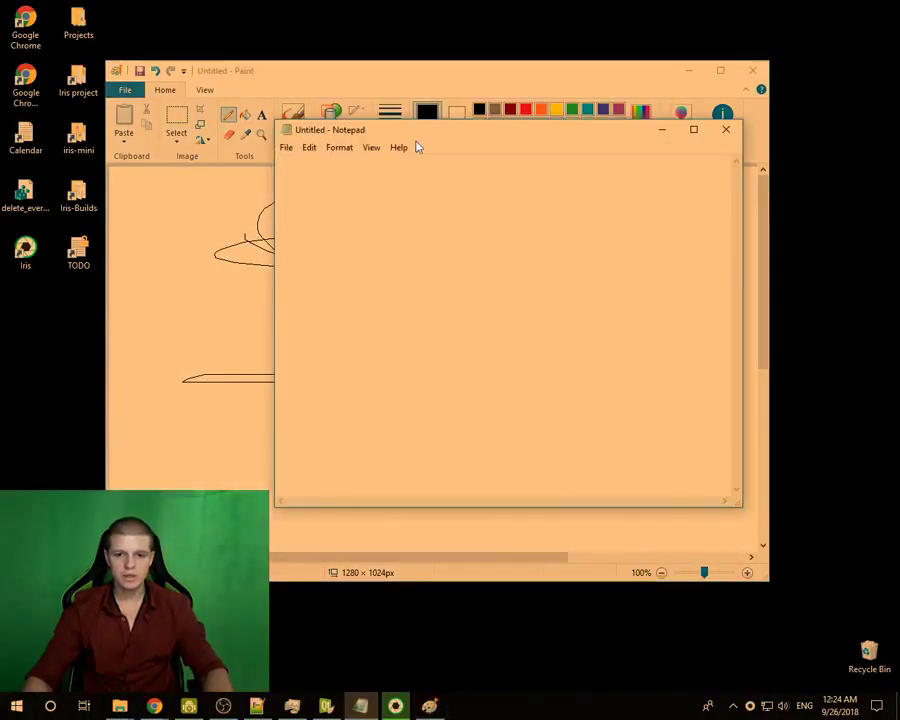
drag(399, 139, 315, 151)
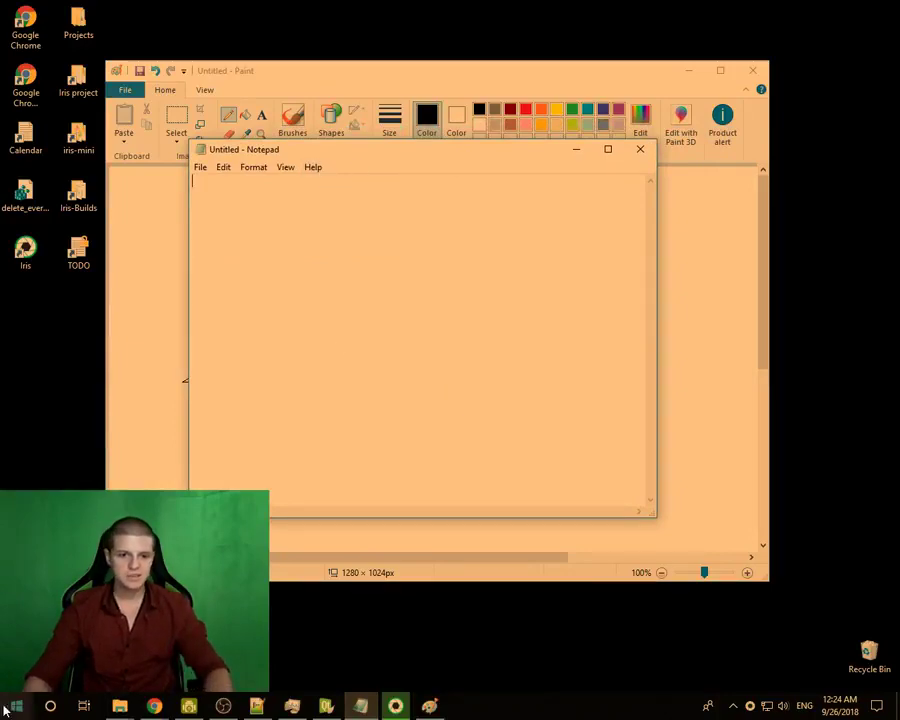
mouse_move(121, 706)
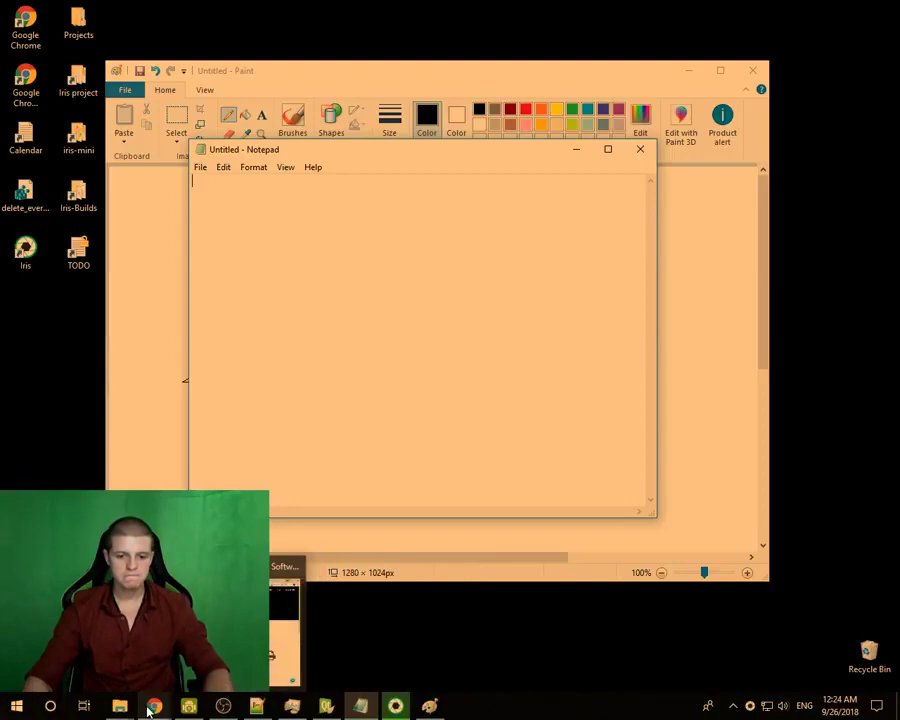
- Bring Chrome's Invite Friends page forward and toggle F11 full screen to watch the tint lift and return
click(154, 706)
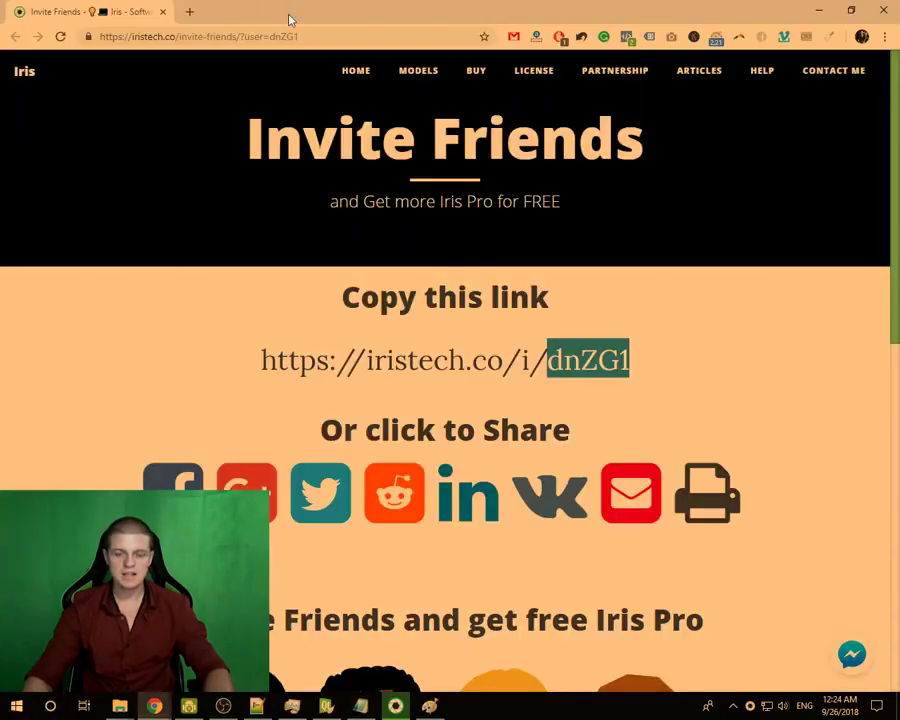
key(F11)
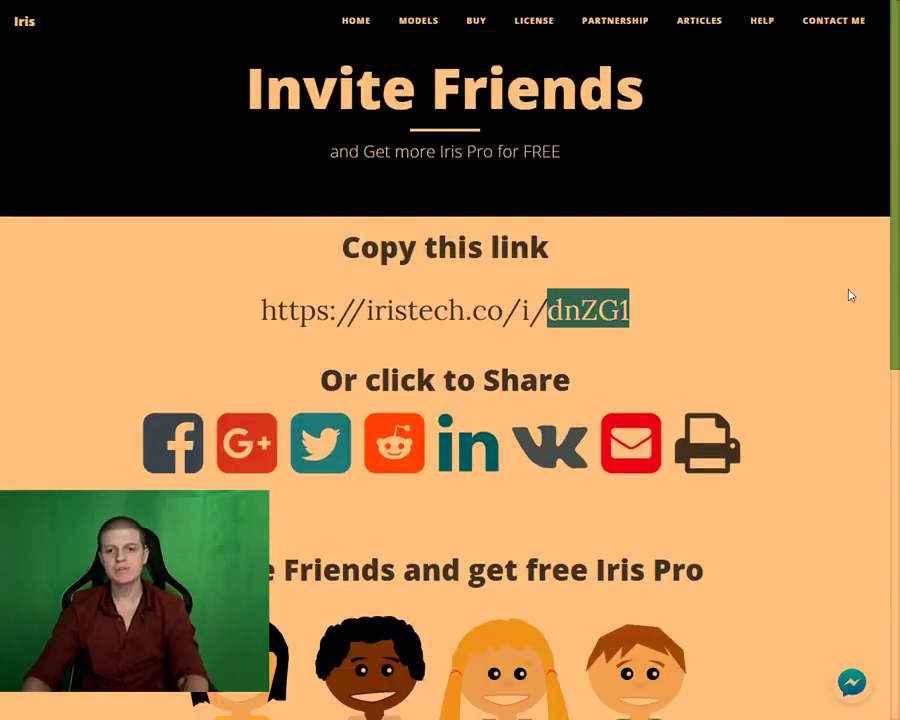
key(F11)
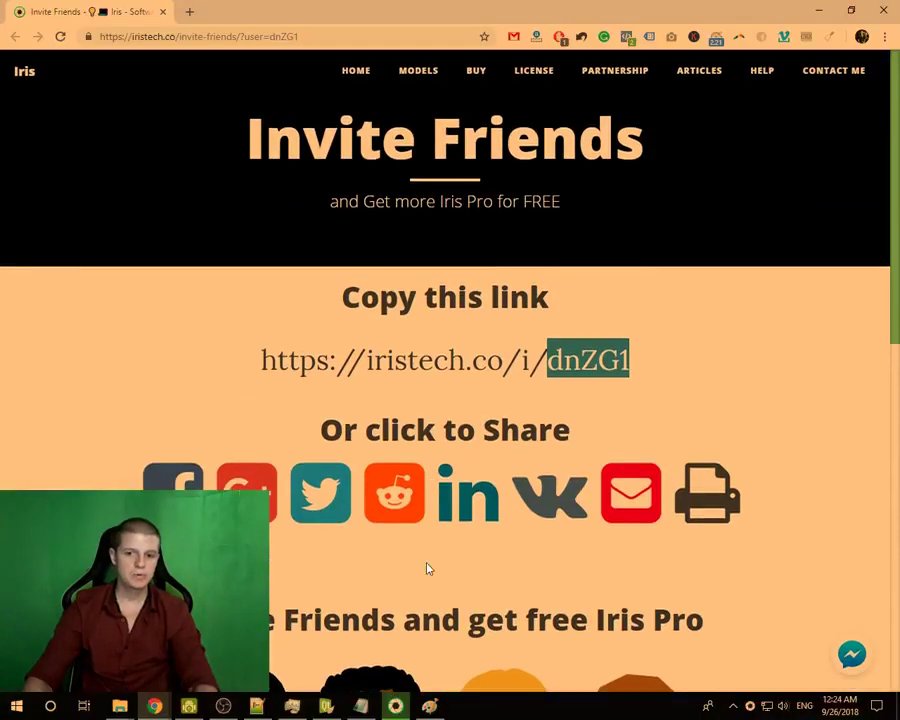
key(alt+Tab)
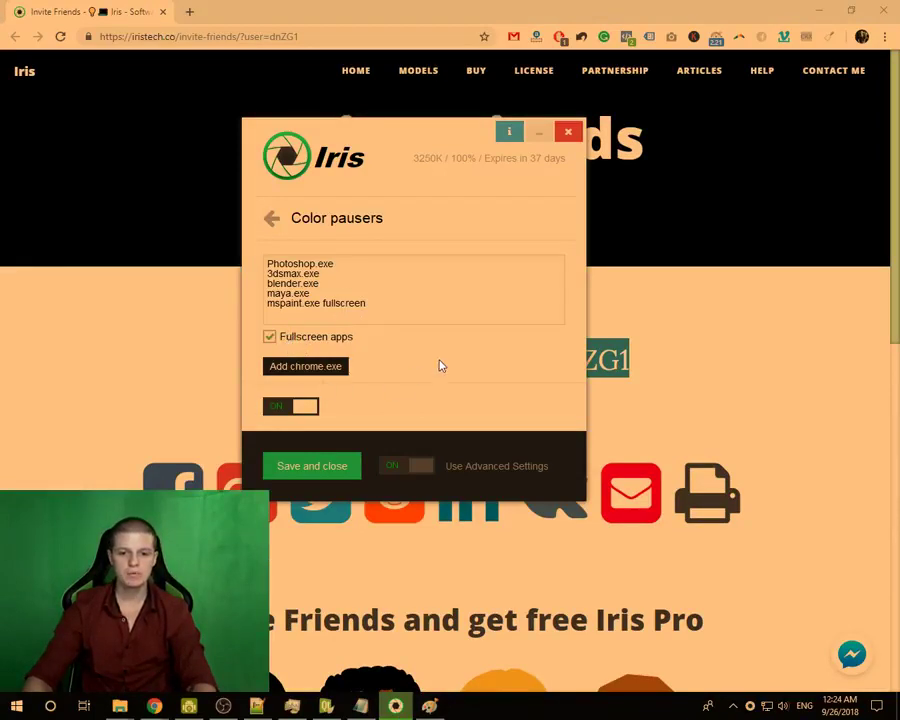
key(alt+Tab)
key(F11)
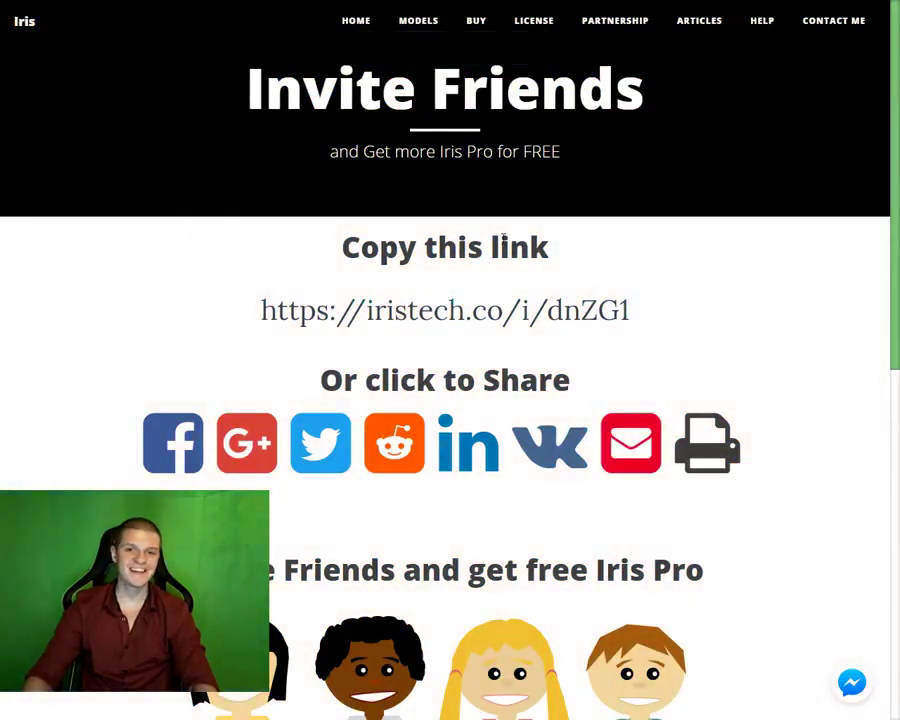
key(F11)
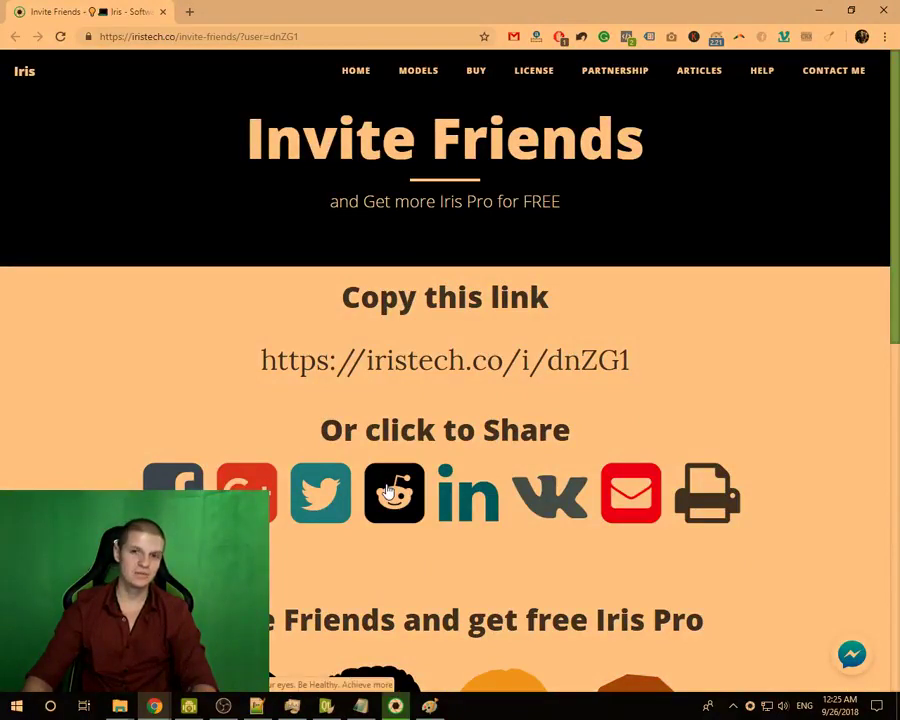
- Bring the Iris Color pausers window forward and highlight the fullscreen flag on the mspaint.exe line
click(398, 708)
drag(416, 140, 454, 138)
double_click(376, 299)
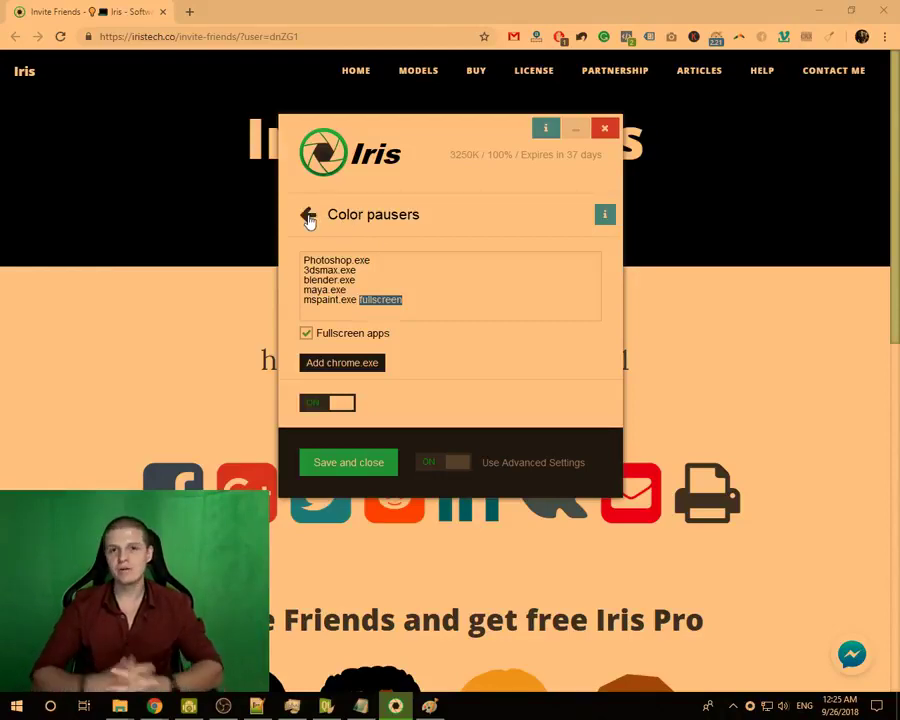
- Toggle Advanced Settings off and on, reopen Color pausers and flip them on and off
click(309, 219)
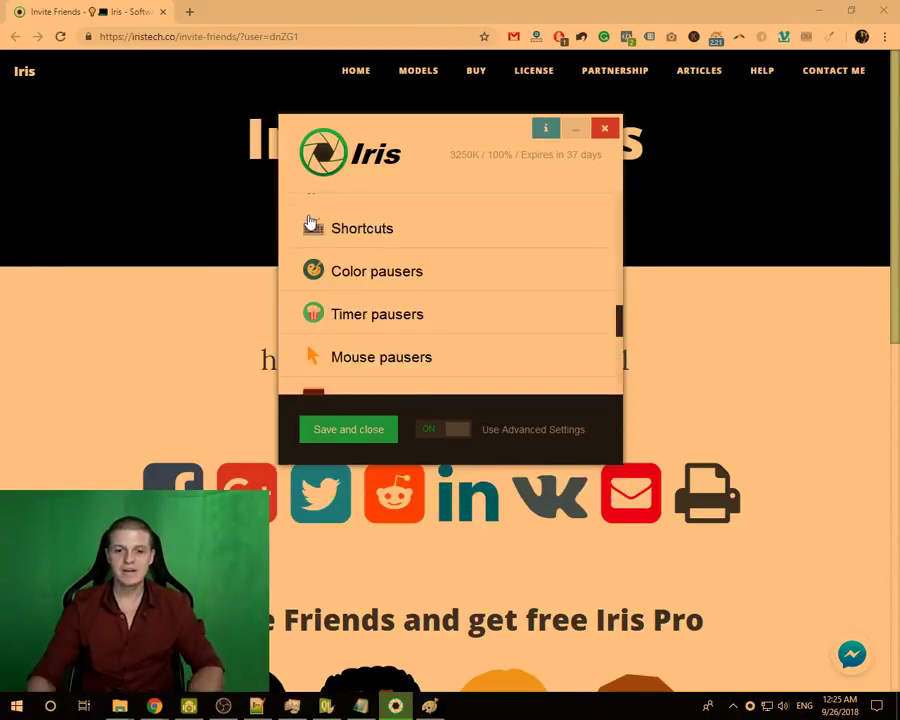
click(437, 429)
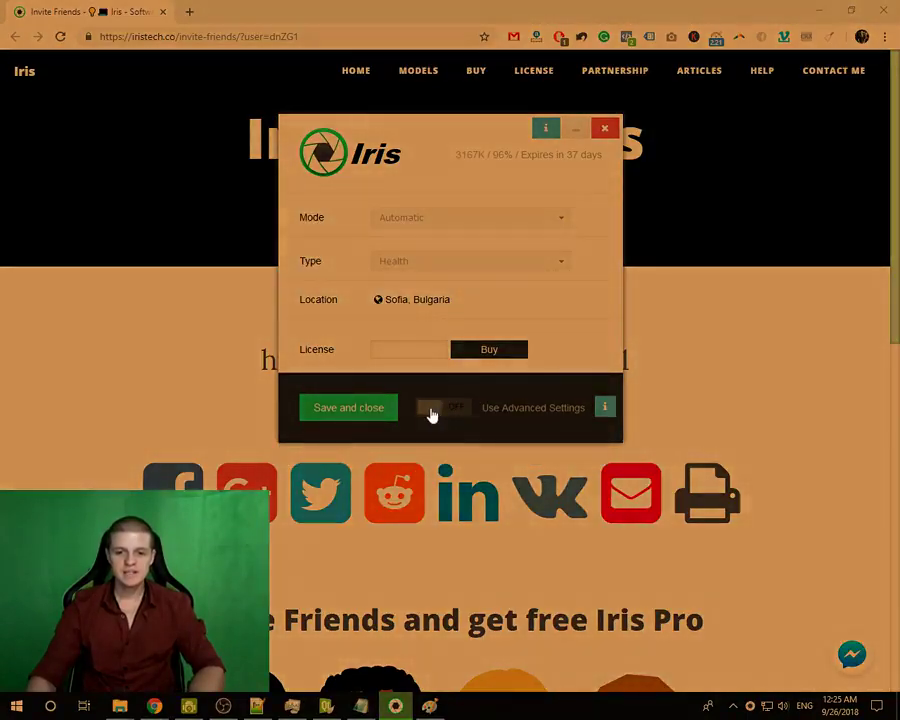
click(432, 408)
click(364, 268)
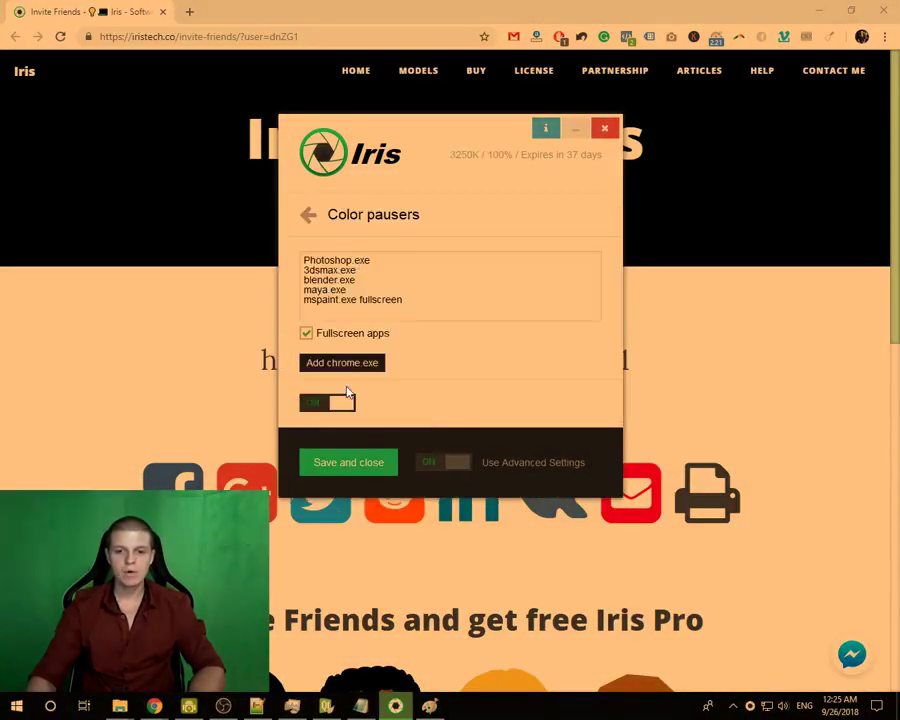
click(343, 405)
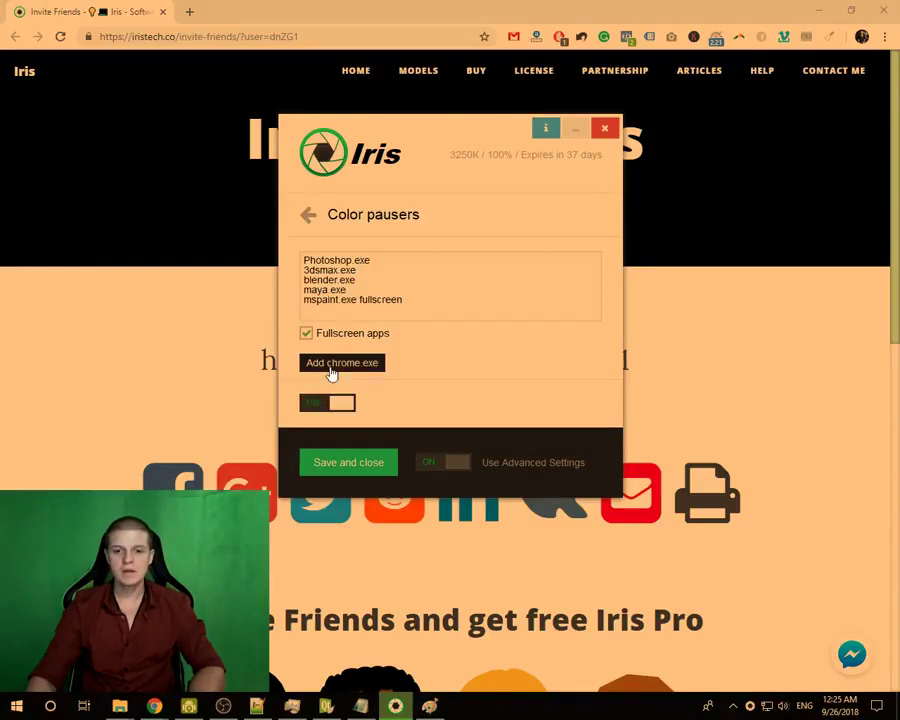
click(223, 706)
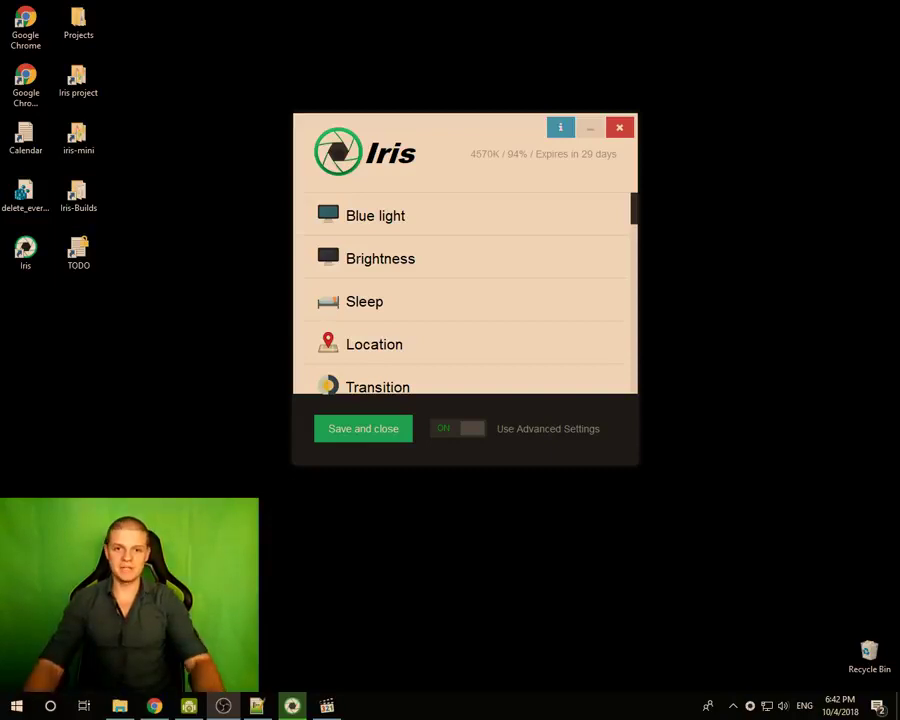
- Re-enable Advanced Settings, open Timer, and change Timer type from Off to Normal
click(480, 432)
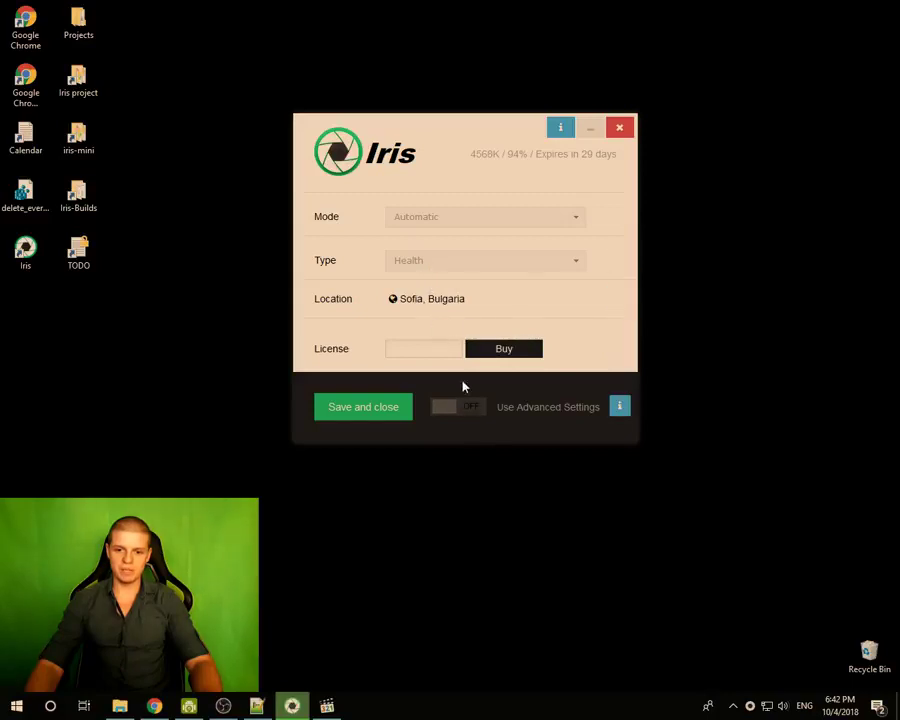
click(450, 410)
scroll(400, 315, down, 10)
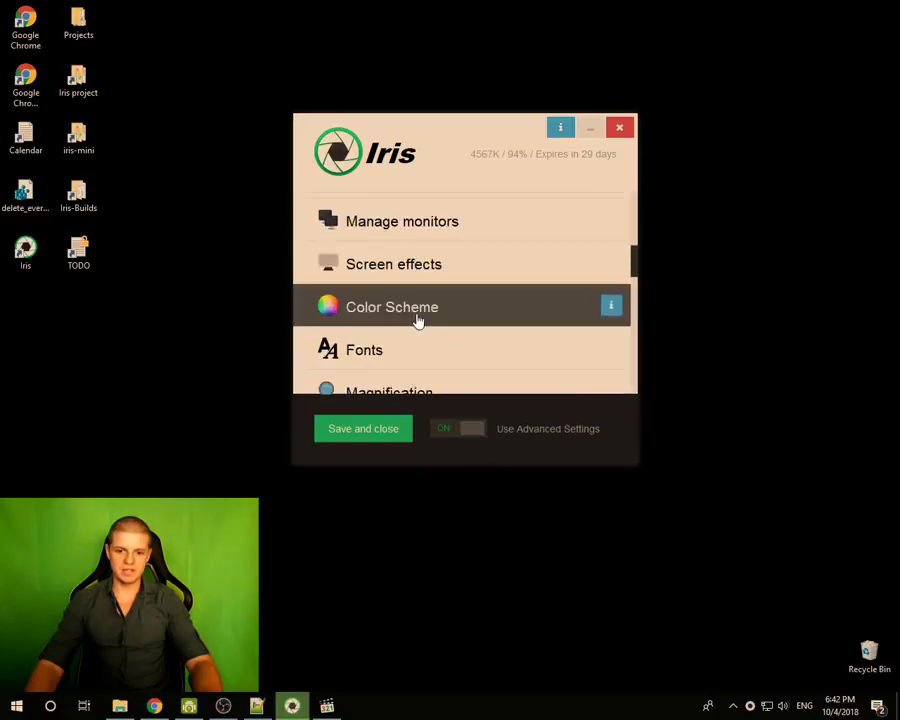
scroll(416, 327, down, 5)
scroll(373, 316, up, 5)
scroll(373, 316, up, 3)
click(386, 364)
click(456, 302)
click(449, 346)
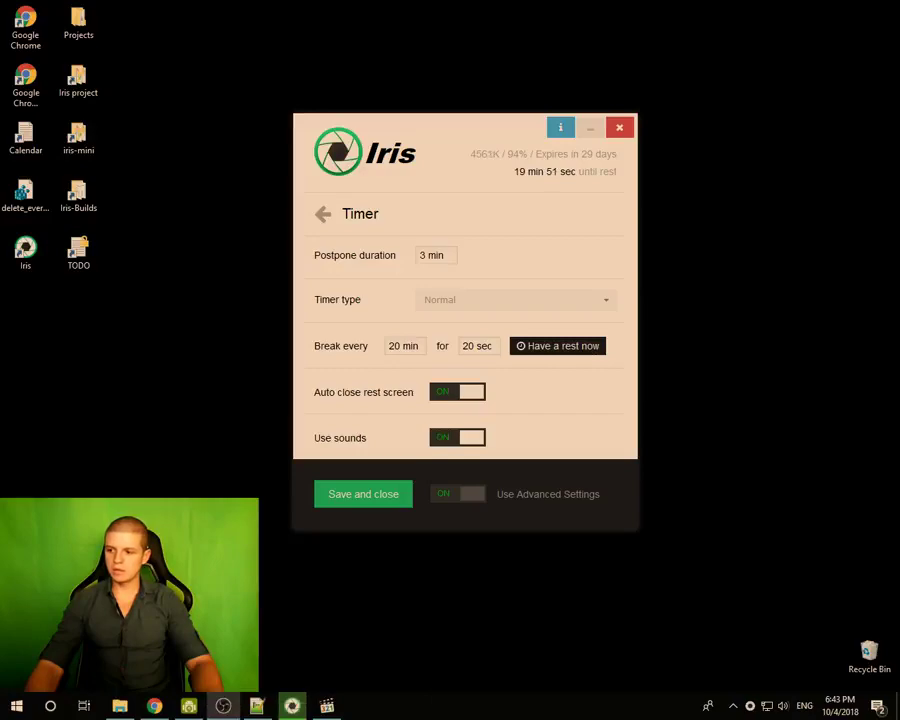
- Start a rest break with Have a rest now and skip it, twice
drag(462, 126, 428, 130)
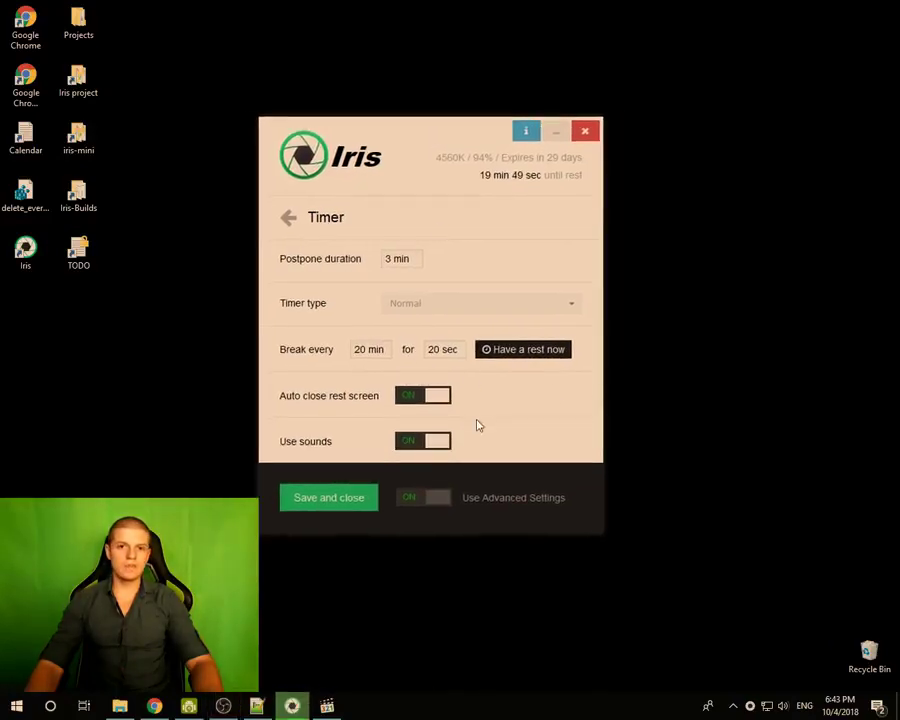
click(519, 350)
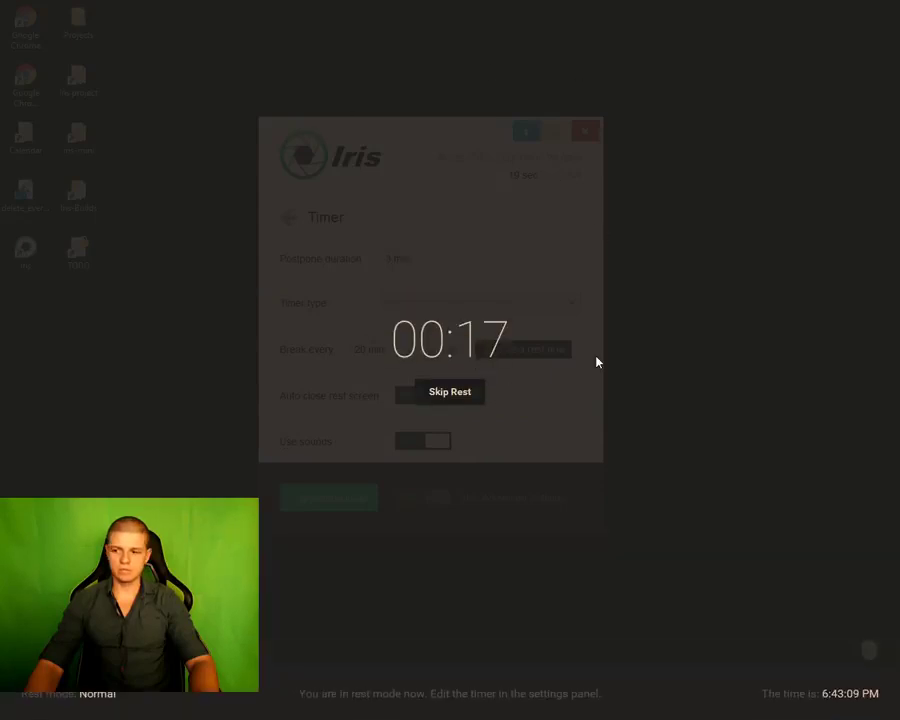
click(456, 403)
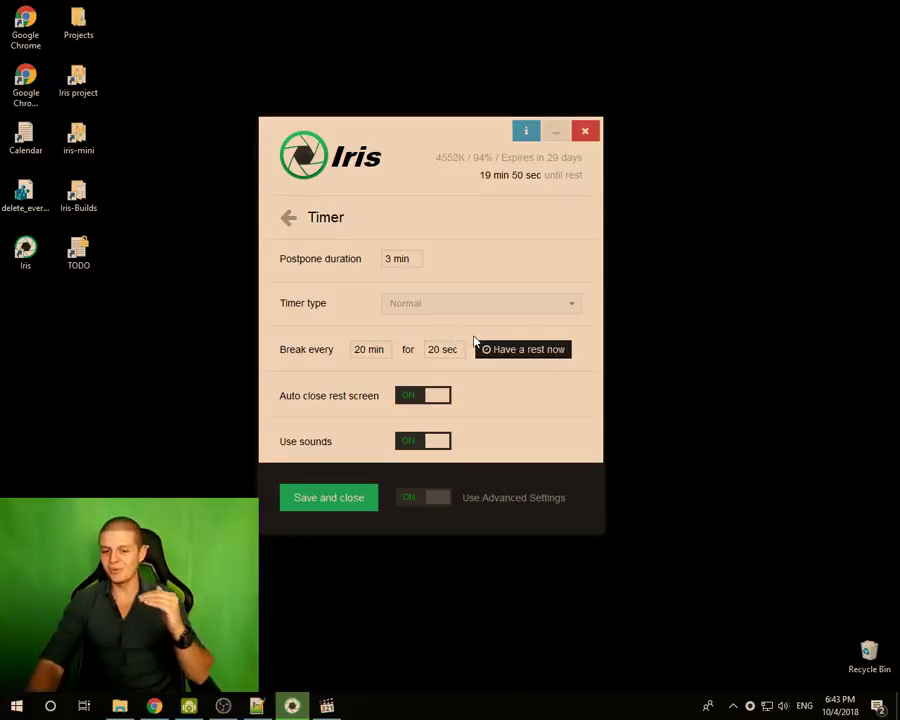
click(498, 352)
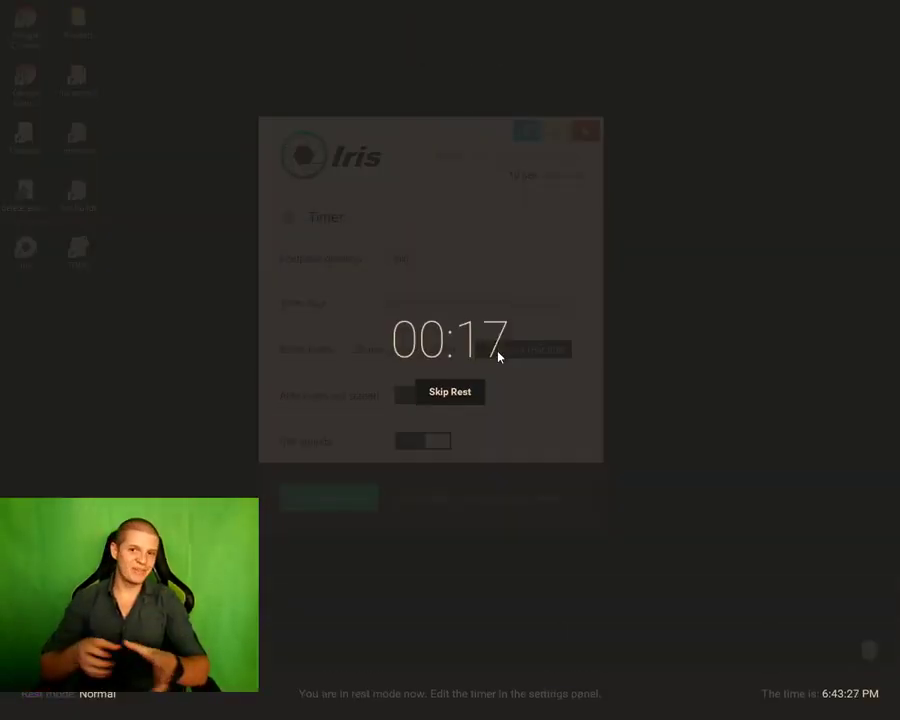
click(462, 401)
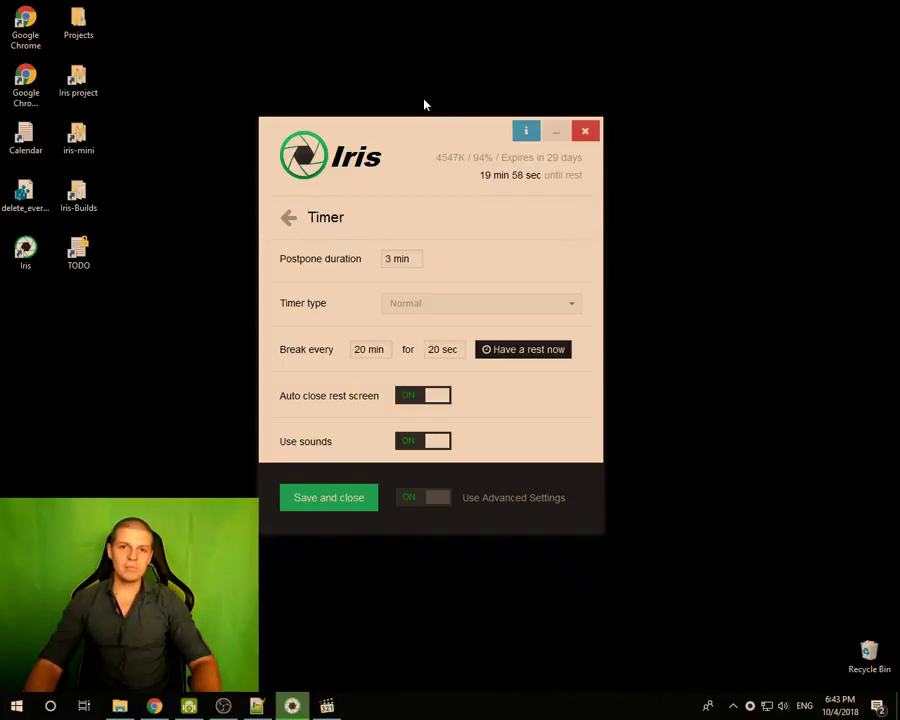
- Return to the settings category list and open the Timer pausers page
click(284, 222)
scroll(400, 320, down, 5)
scroll(400, 320, up, 1)
scroll(390, 310, up, 1)
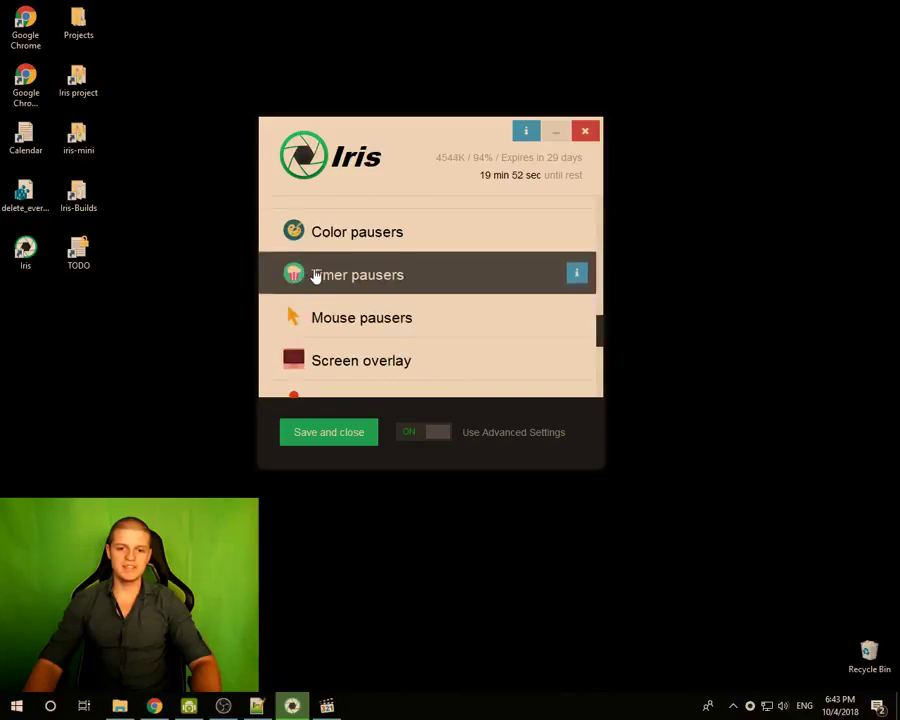
click(371, 290)
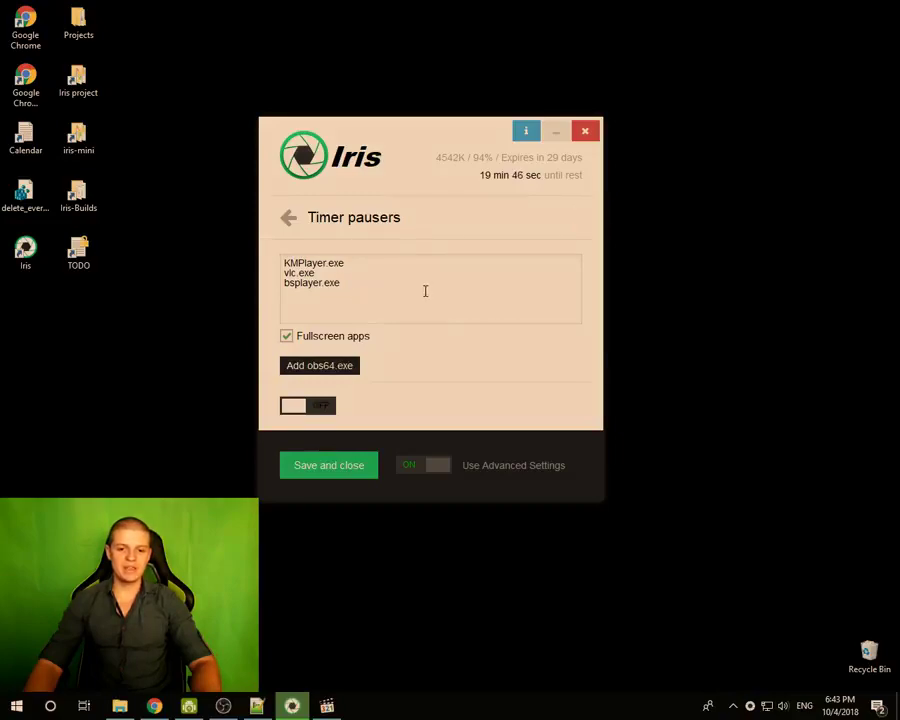
- Bring up Media Player Classic, add mpc-hc64.exe to Timer pausers, and turn timer pausers on
click(336, 706)
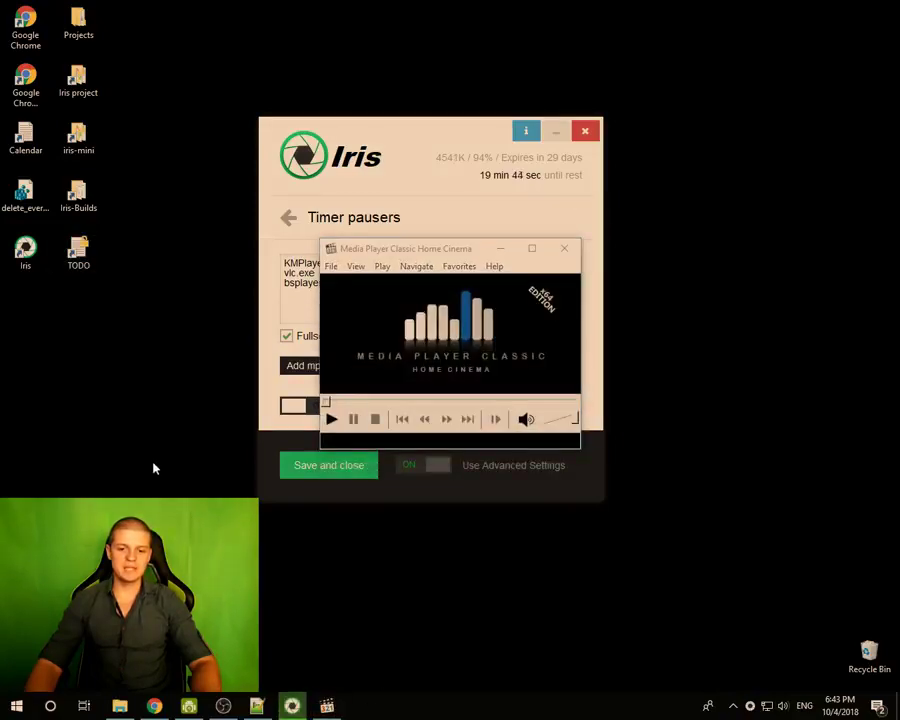
drag(456, 243, 482, 346)
click(355, 265)
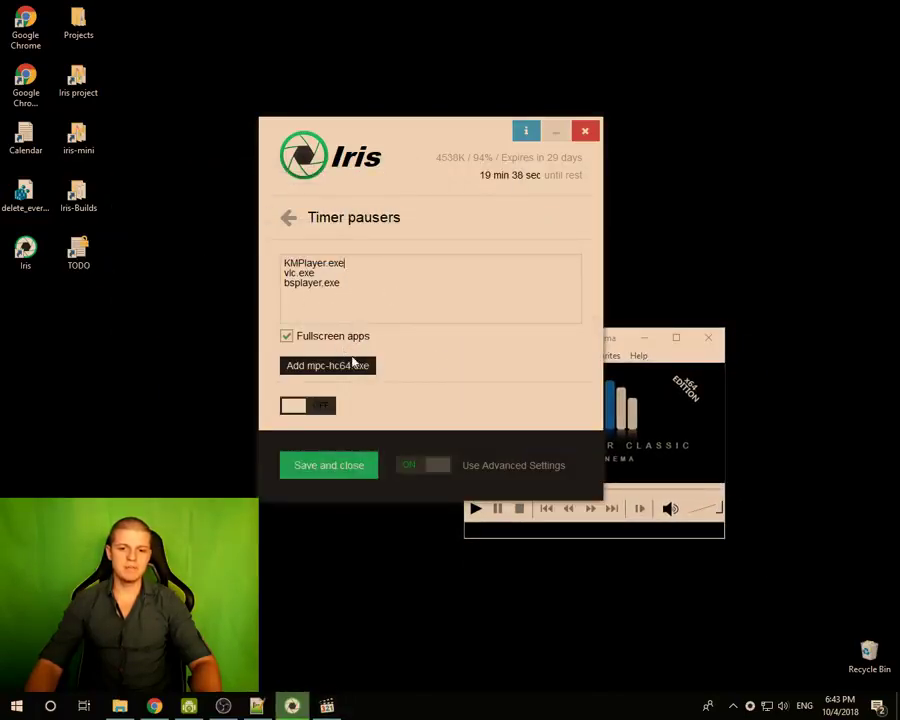
click(353, 372)
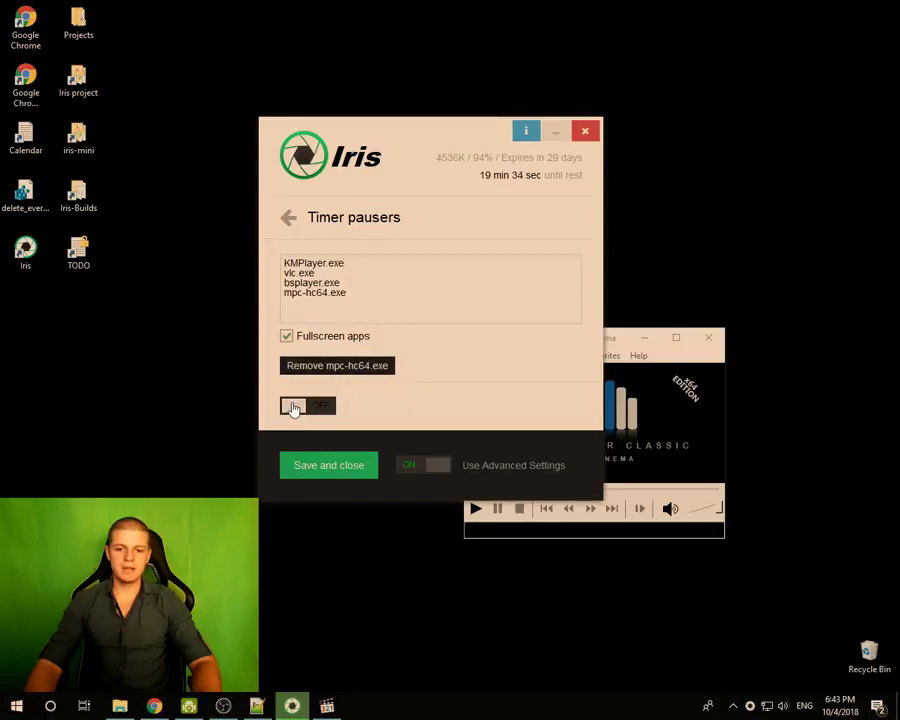
click(293, 406)
- Minimize and restore Media Player Classic, then take Iris back to the category list
drag(619, 343, 464, 248)
click(488, 245)
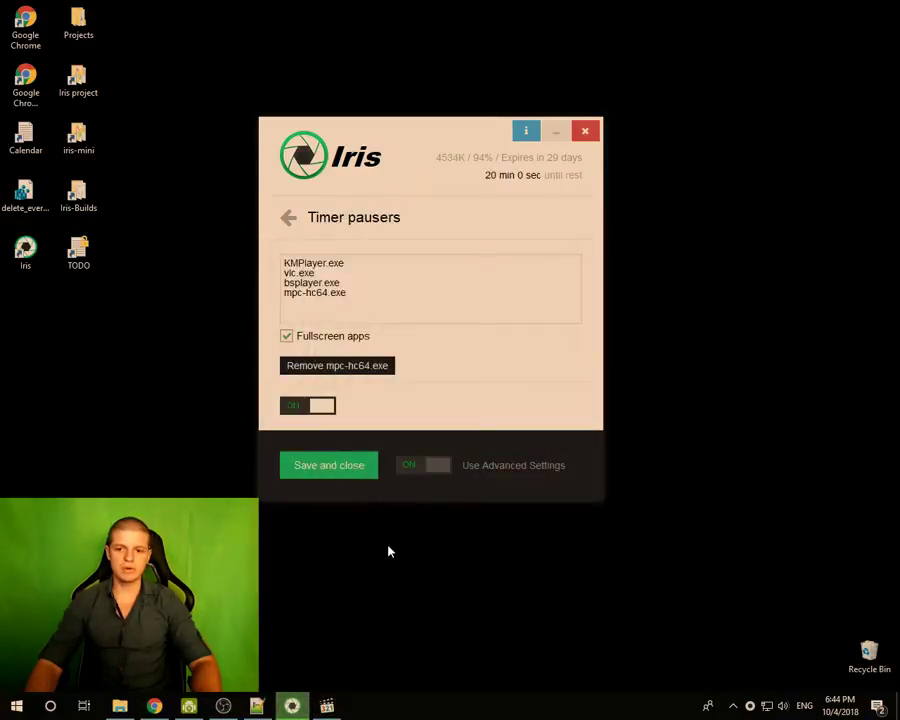
mouse_move(327, 706)
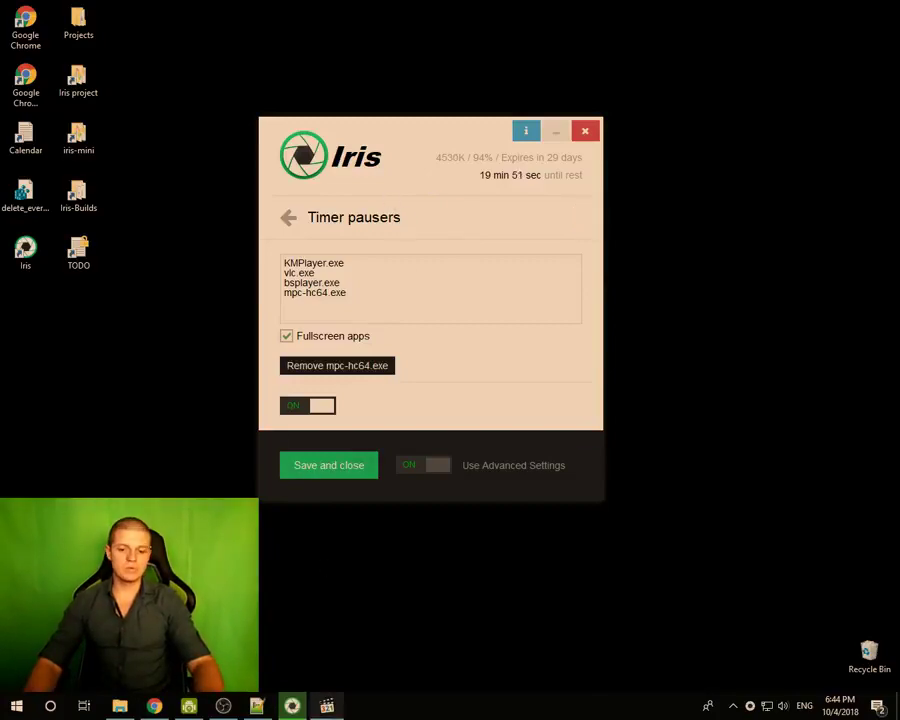
click(327, 706)
drag(426, 246, 601, 319)
click(430, 470)
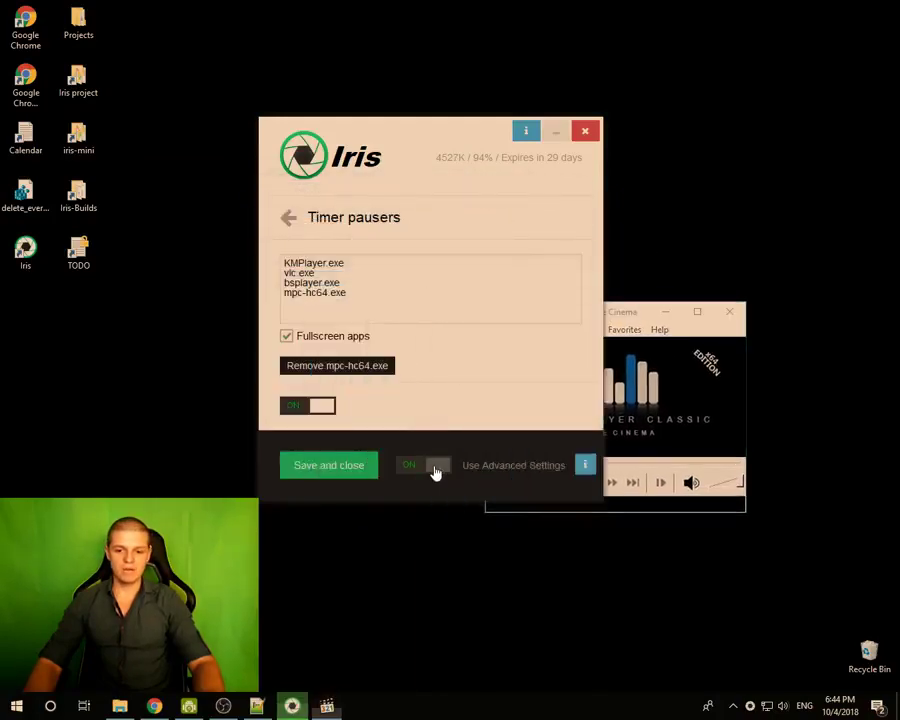
click(295, 217)
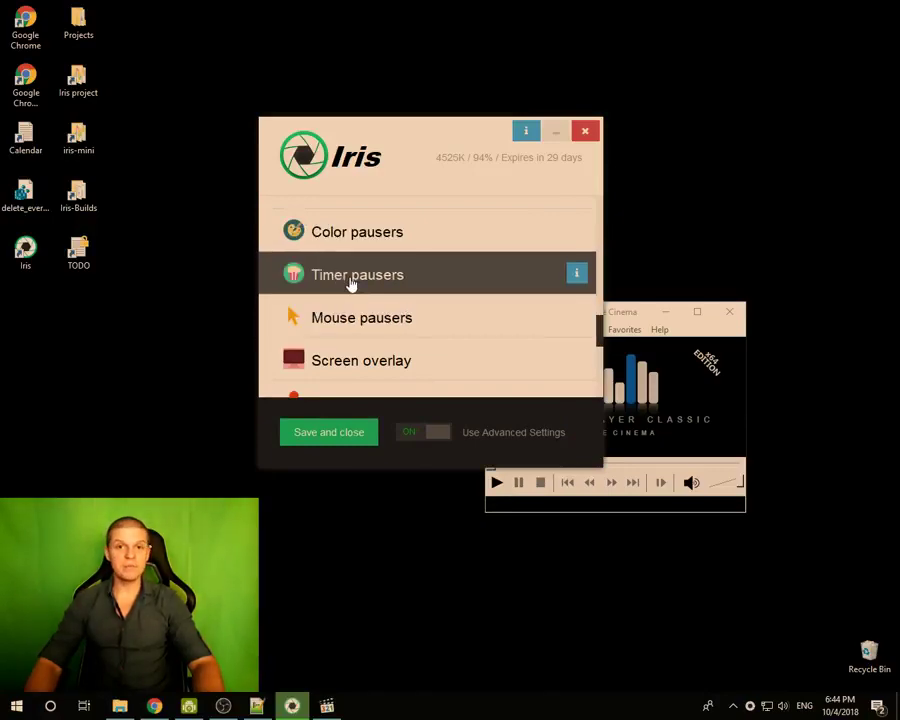
- Open Timer pausers with Media Player Classic running, moving, minimizing and restoring the player
click(351, 282)
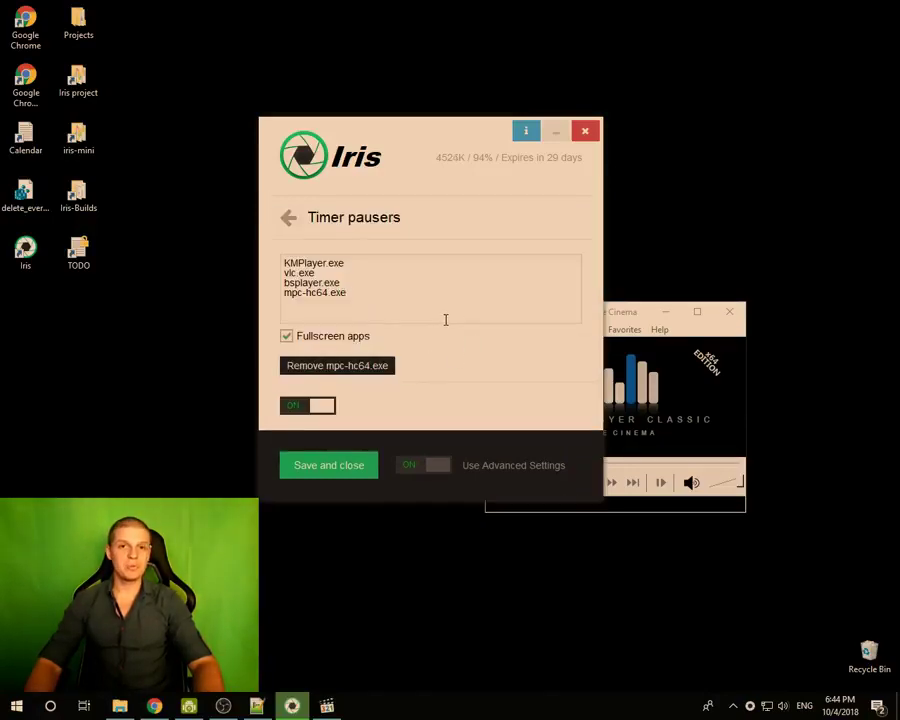
drag(630, 311, 652, 190)
drag(585, 193, 245, 299)
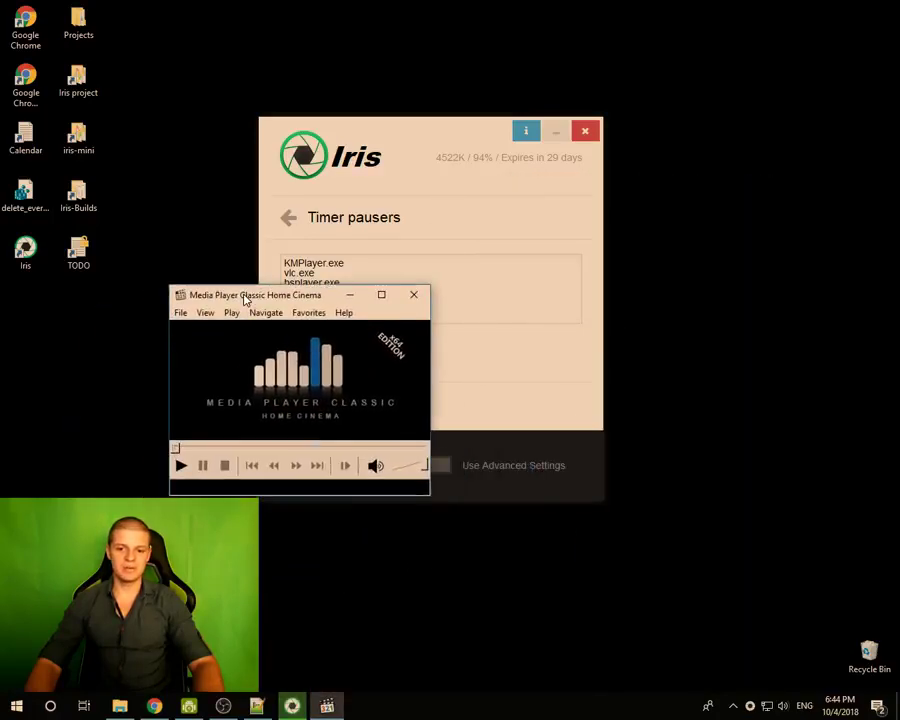
click(351, 296)
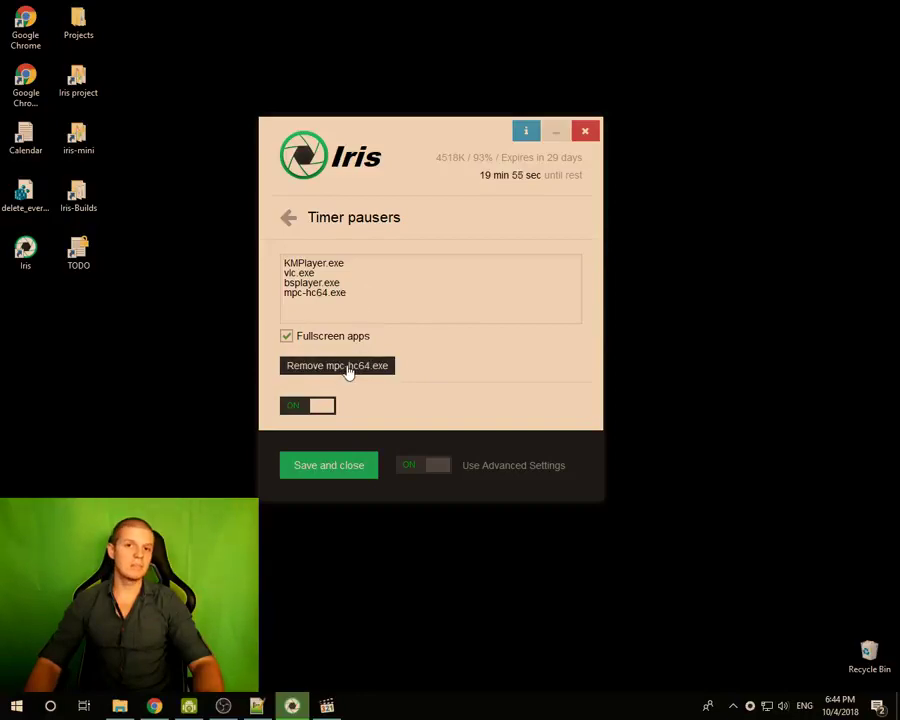
click(327, 706)
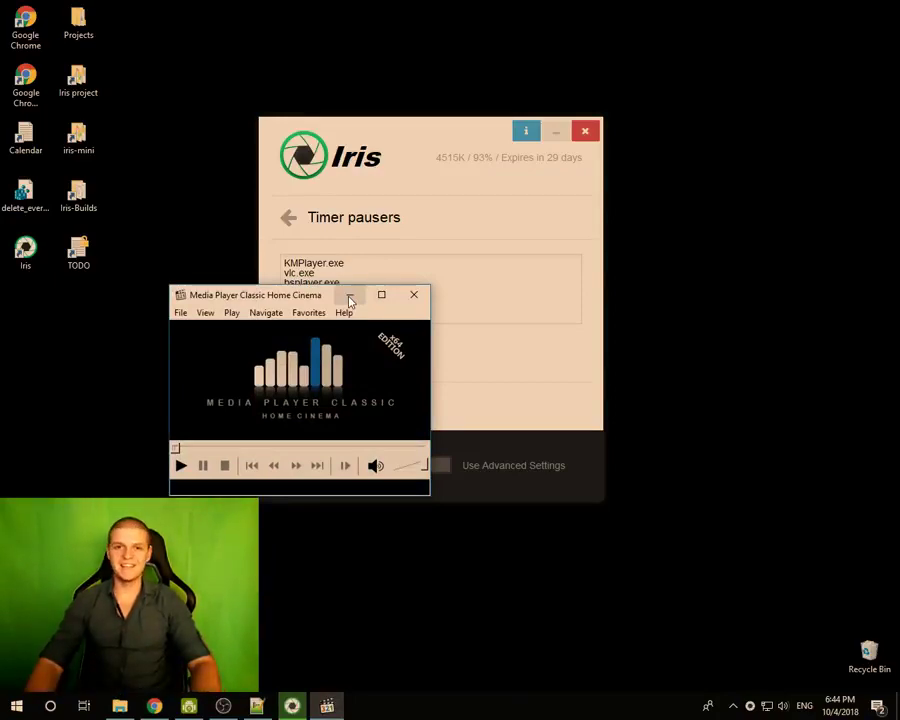
click(350, 298)
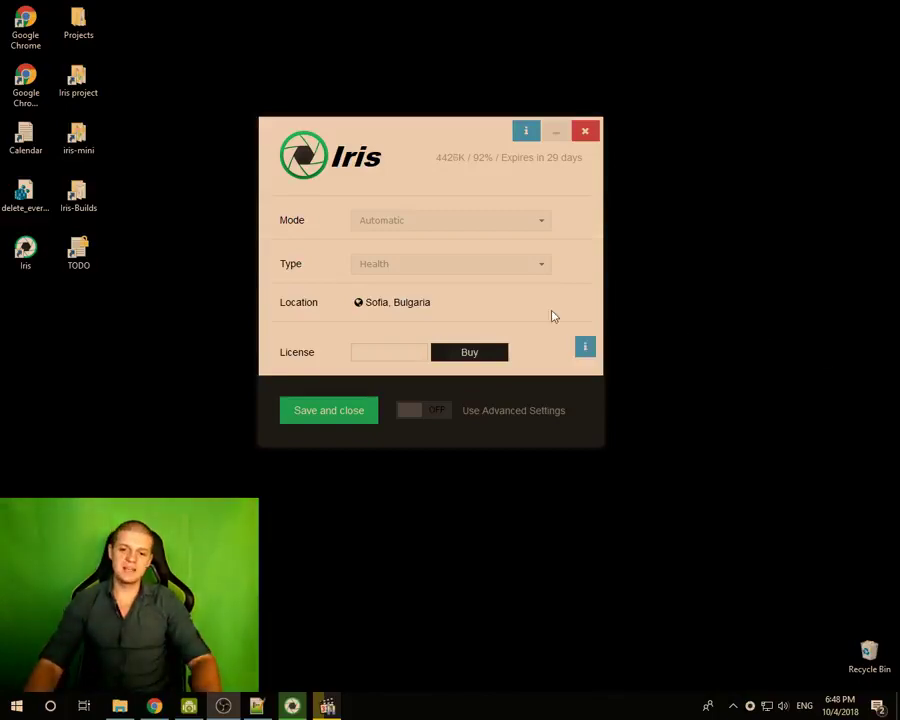
- Open iristech.co/type-dropdown-help from the Type info button and scroll to Movie mode and Overlay
click(585, 266)
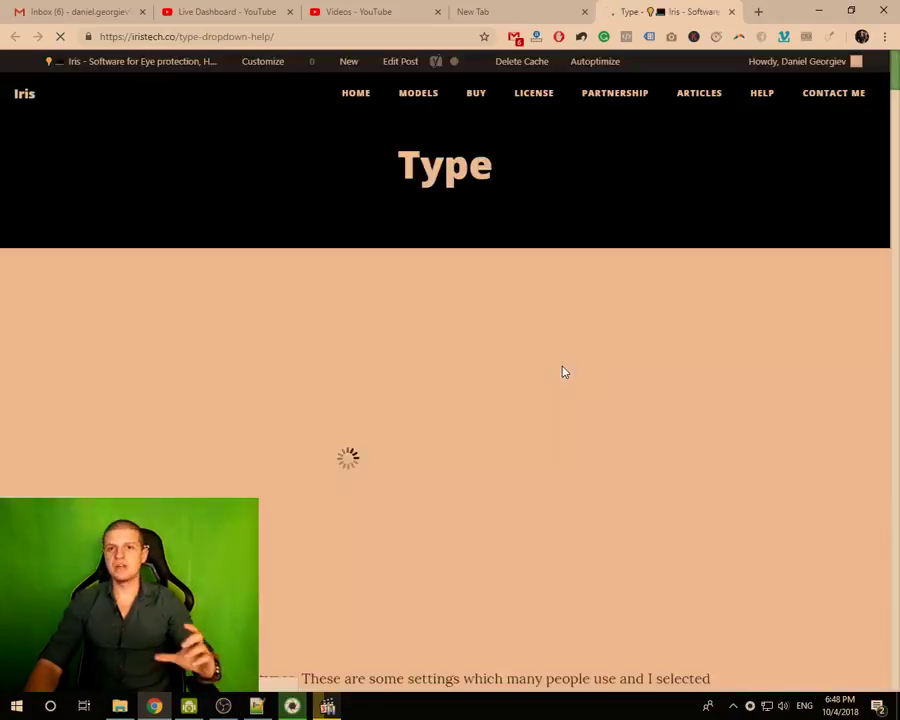
scroll(532, 325, down, 15)
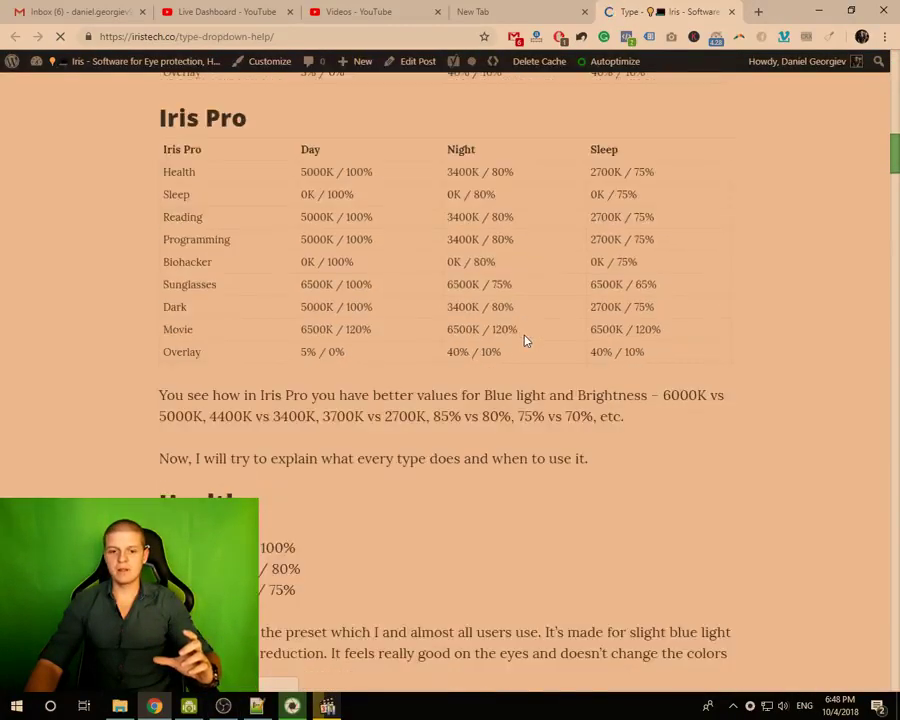
scroll(522, 345, down, 5)
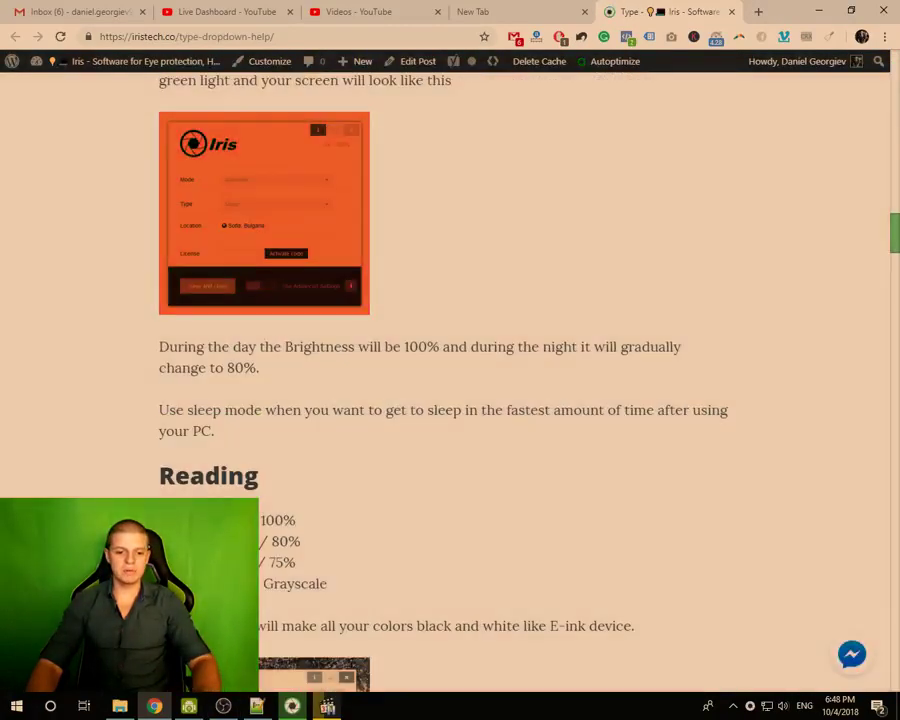
scroll(573, 398, down, 8)
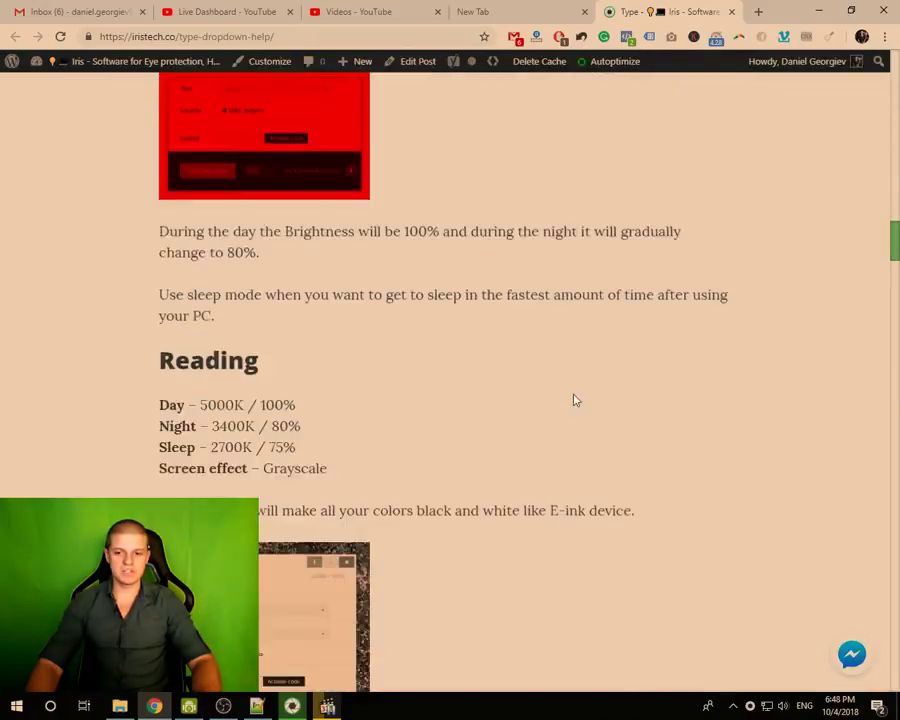
drag(897, 288, 872, 543)
scroll(398, 370, down, 1)
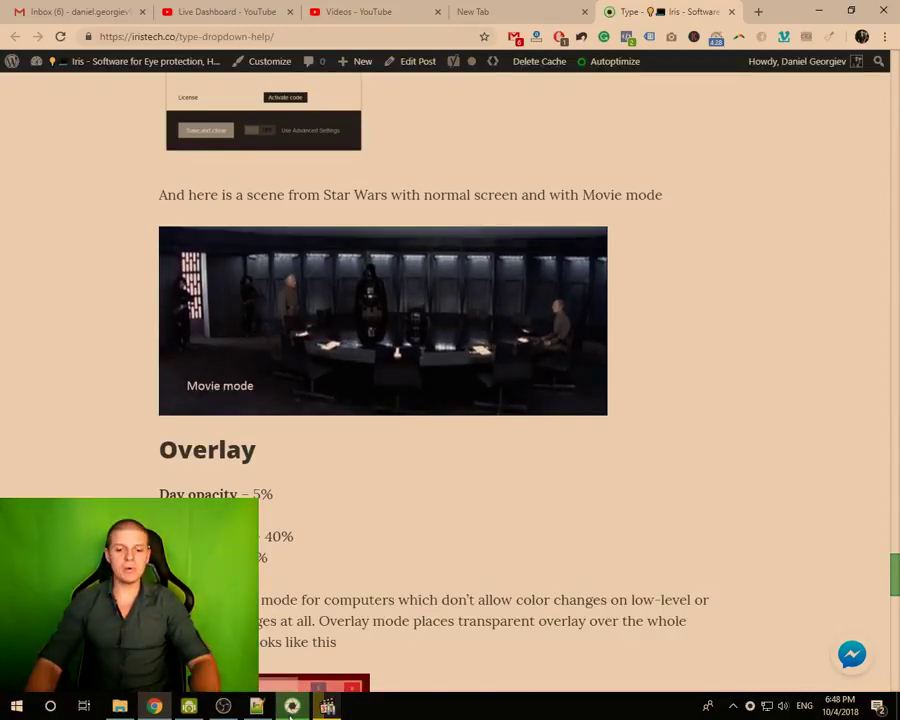
- Resume the movie in Media Player Classic and move the Iris panel to the lower right
click(325, 706)
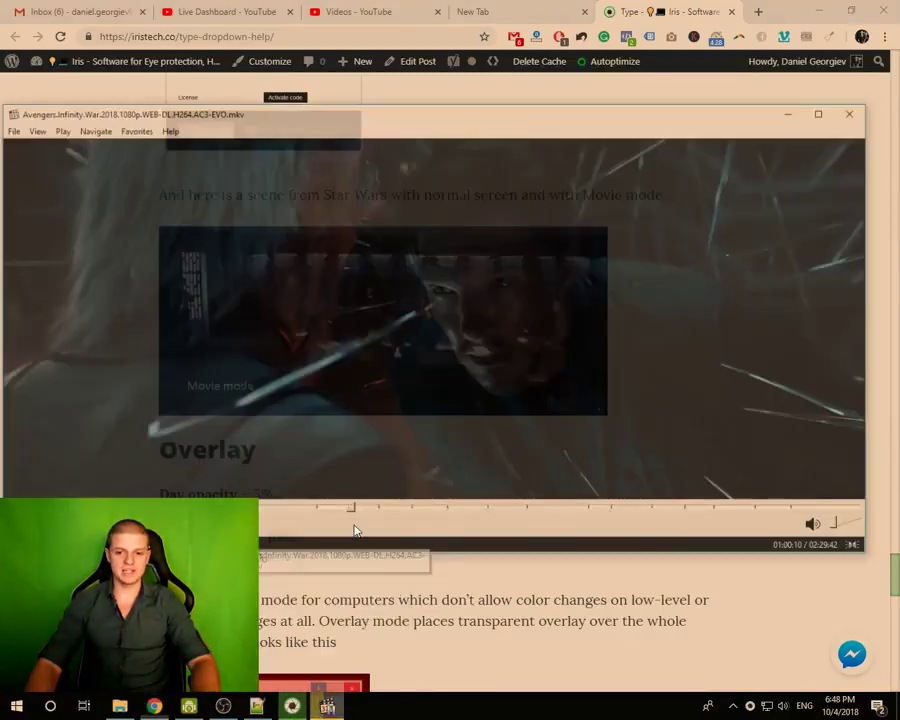
click(321, 446)
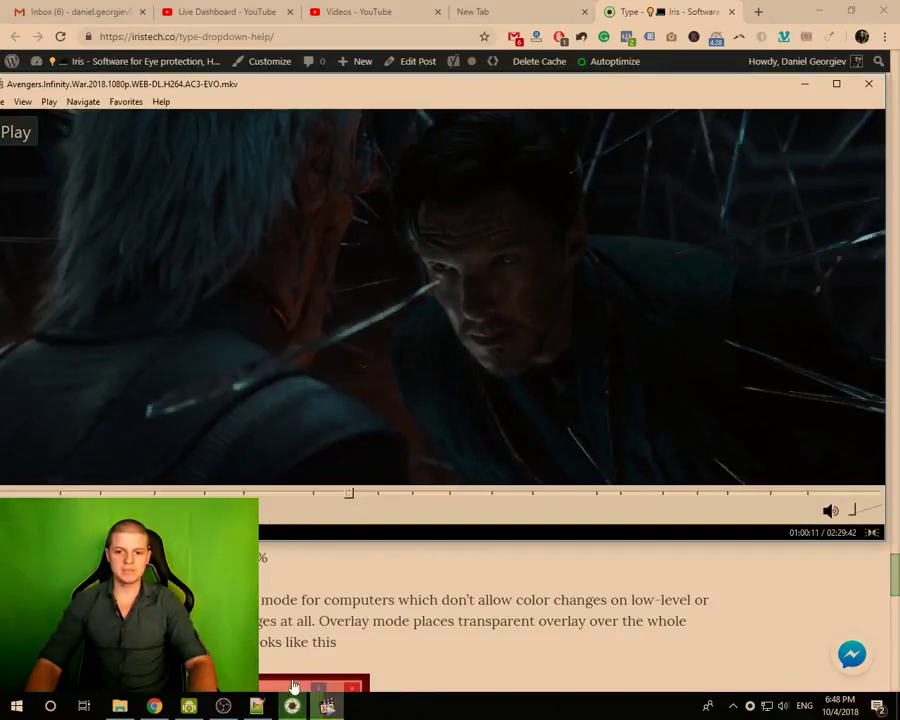
mouse_move(402, 124)
mouse_down()
mouse_move(633, 205)
mouse_move(655, 384)
mouse_move(742, 342)
mouse_move(702, 336)
mouse_up()
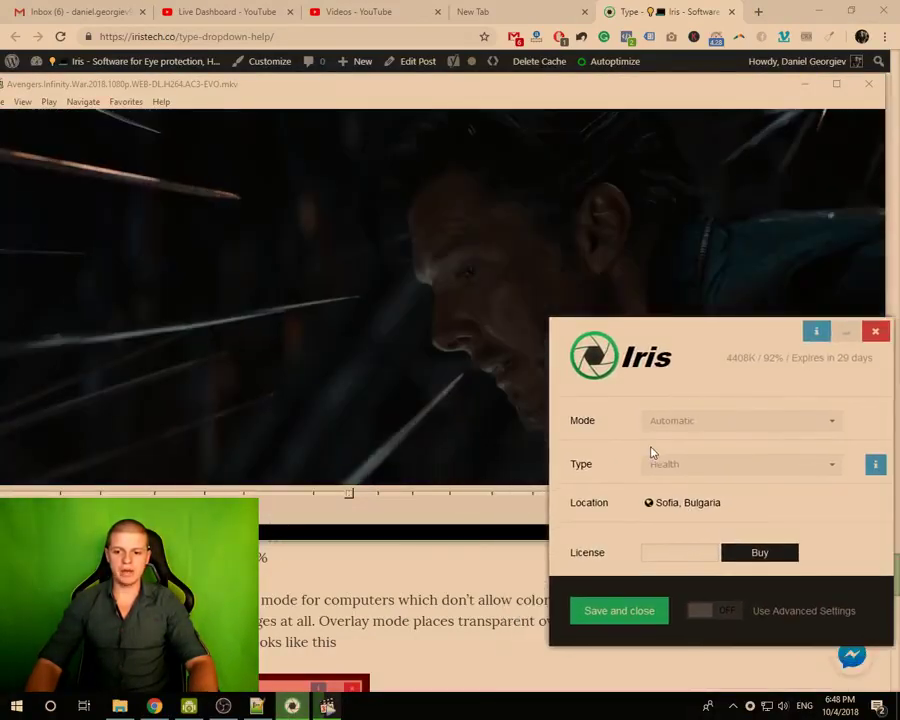
- Switch Iris's Type to Movie, then back to Health
click(657, 466)
scroll(683, 572, down, 3)
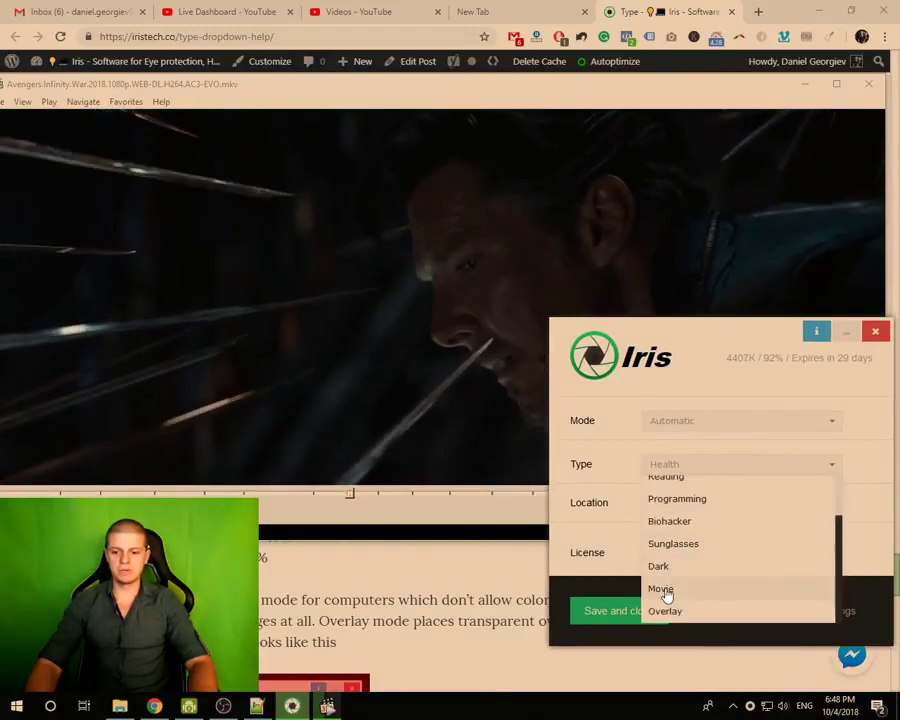
click(665, 590)
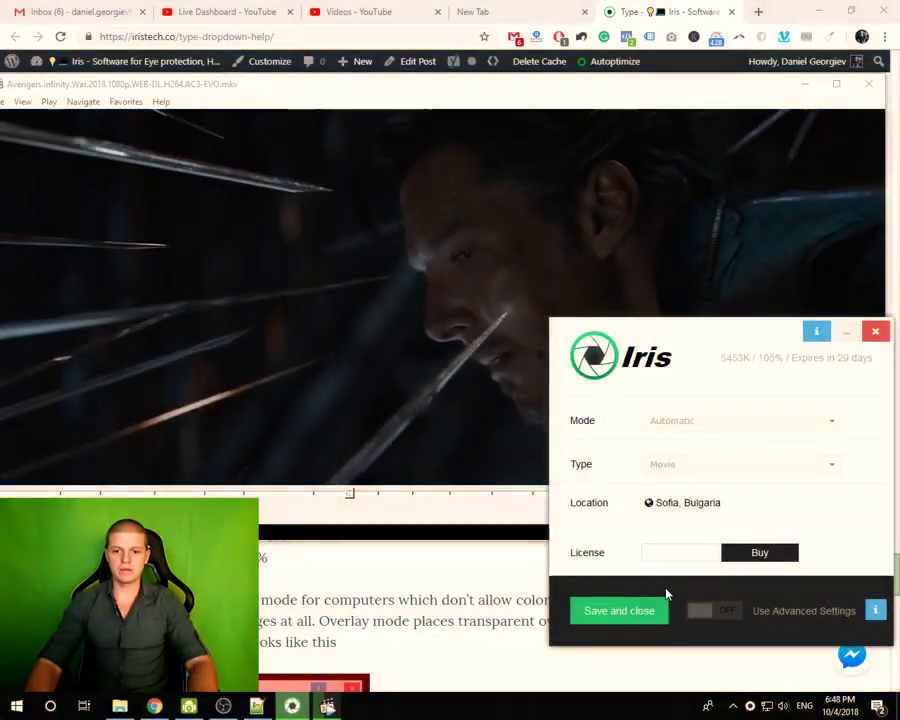
mouse_move(655, 518)
mouse_move(655, 464)
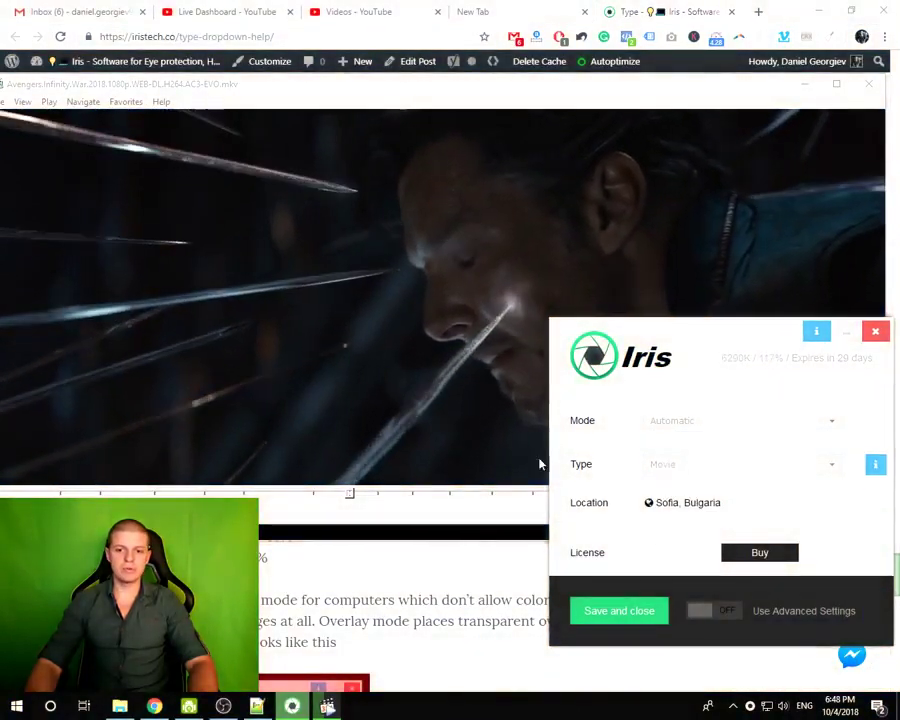
click(666, 464)
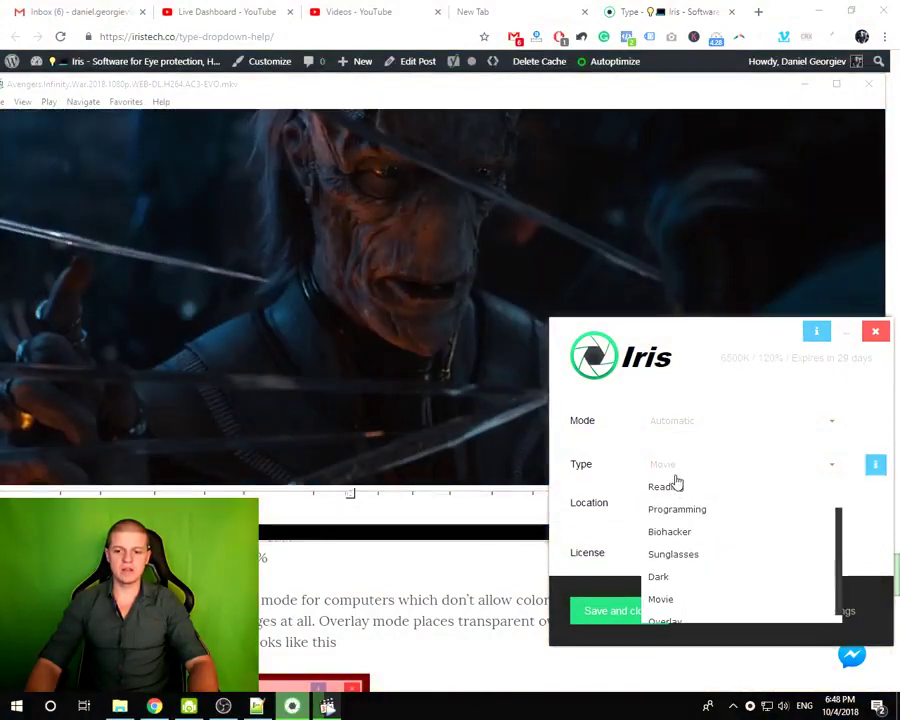
scroll(672, 480, up, 2)
click(658, 488)
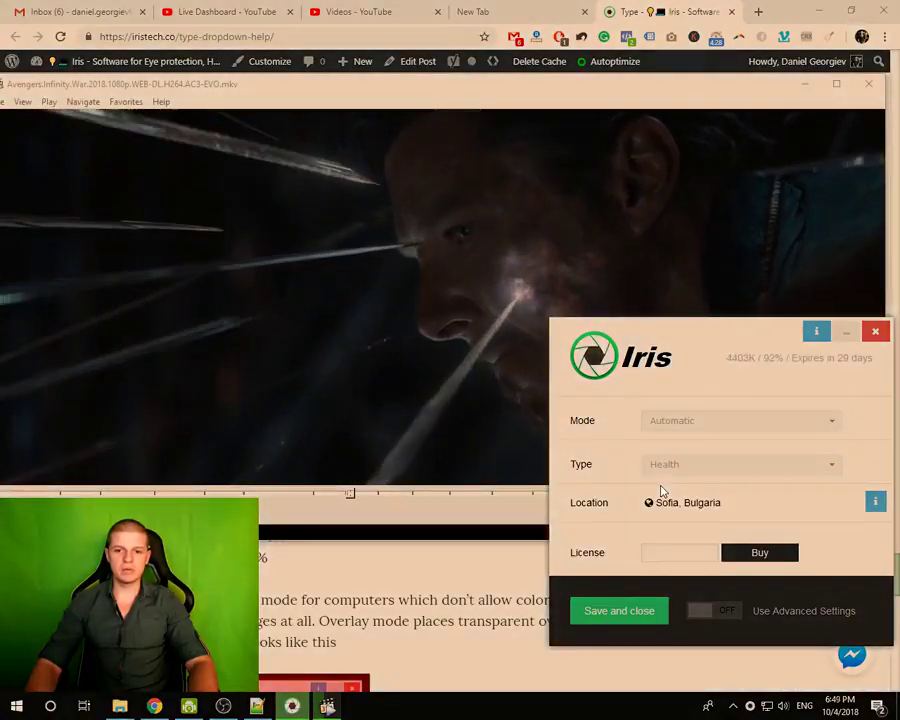
- Set Type to Movie again while viewing the film, then return it to Health
click(670, 473)
scroll(690, 540, down, 2)
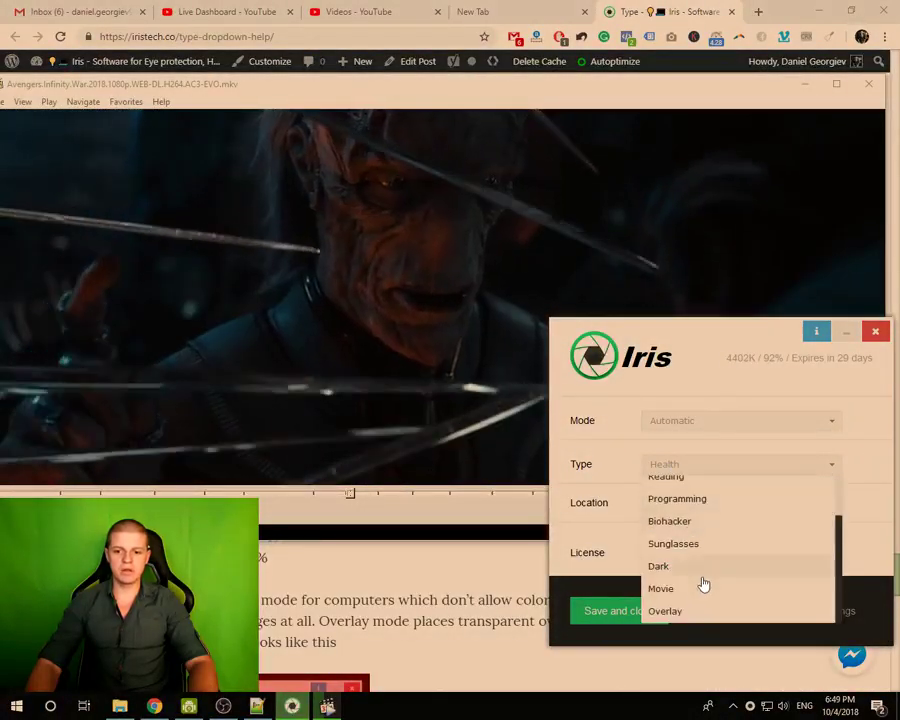
click(673, 594)
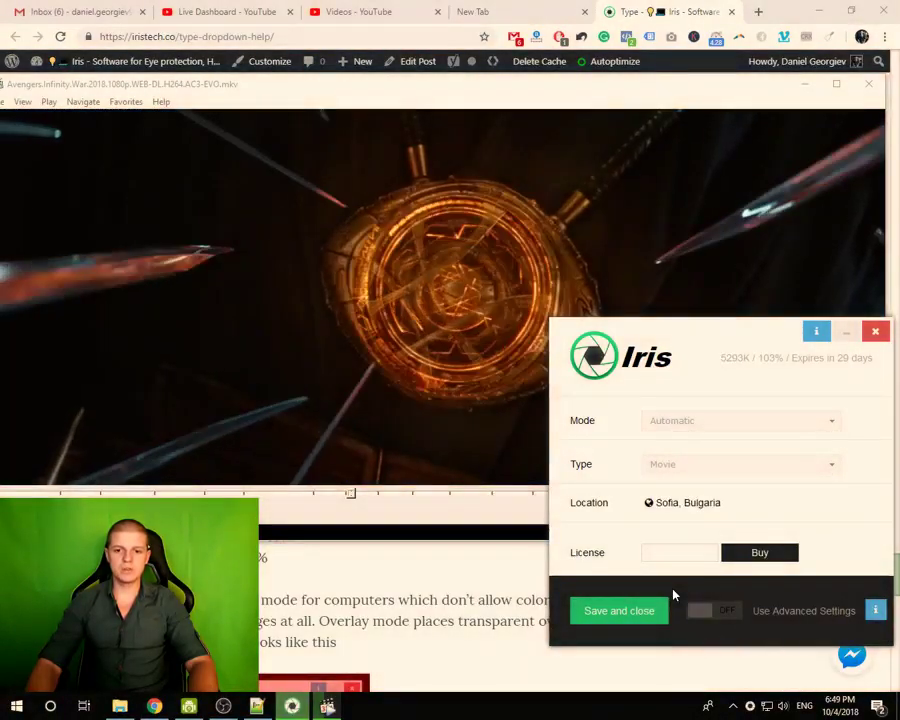
click(364, 494)
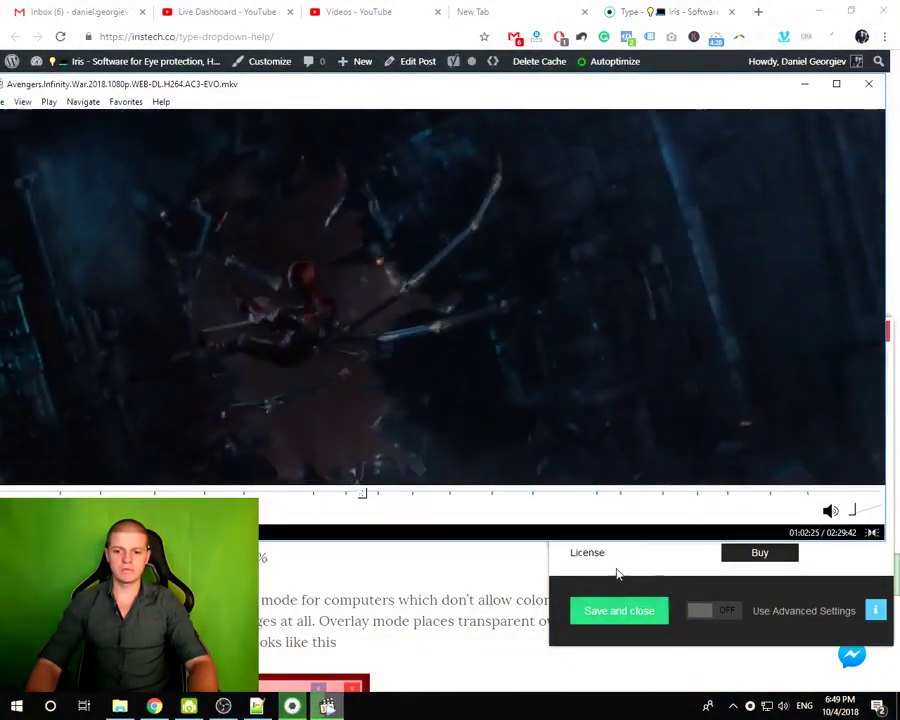
click(648, 584)
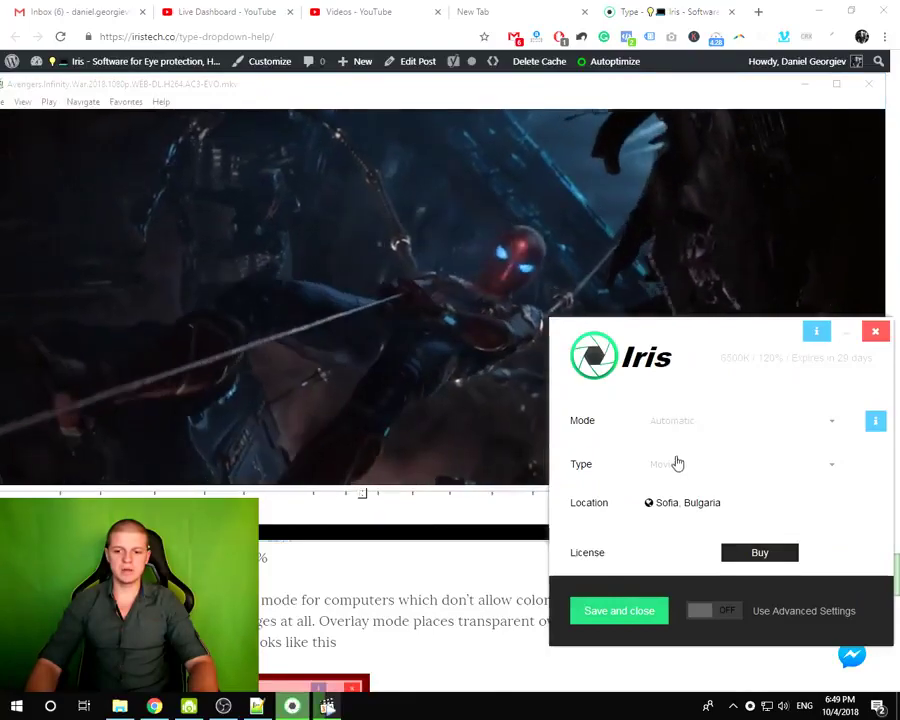
click(674, 462)
scroll(699, 518, up, 2)
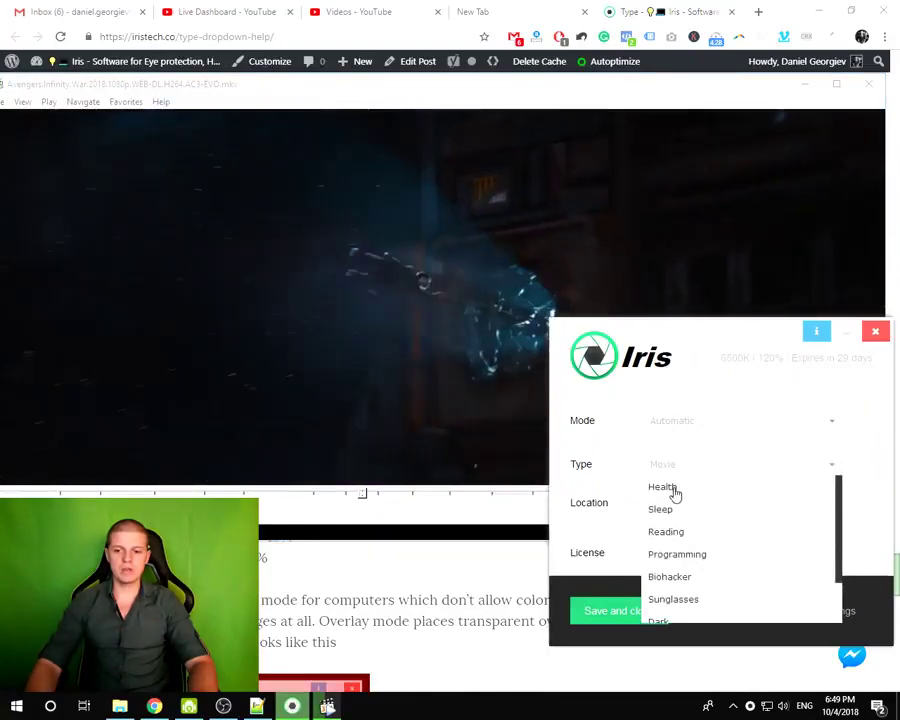
click(675, 488)
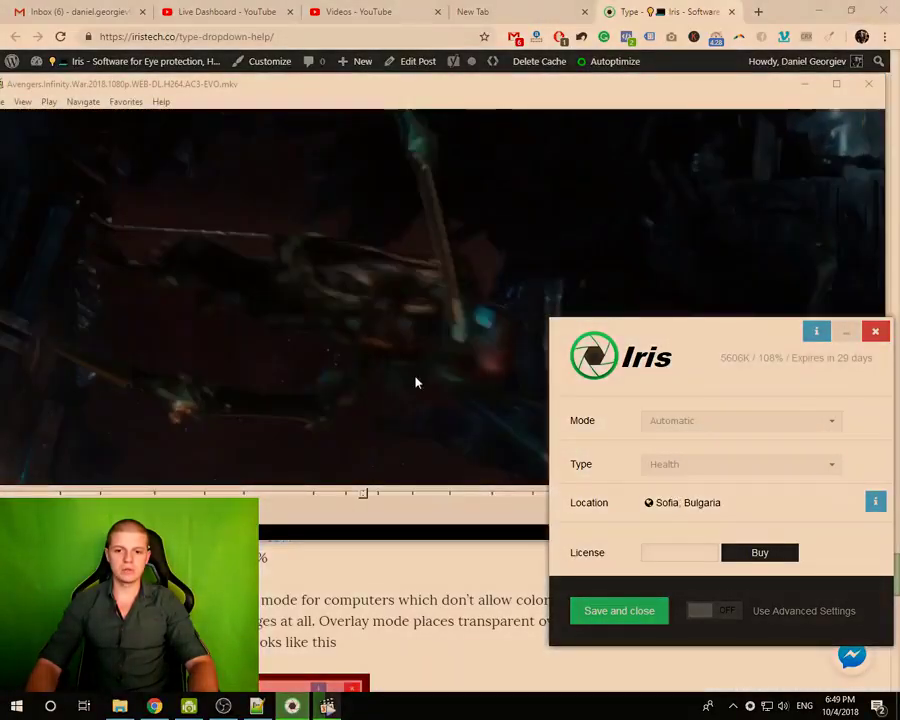
click(421, 96)
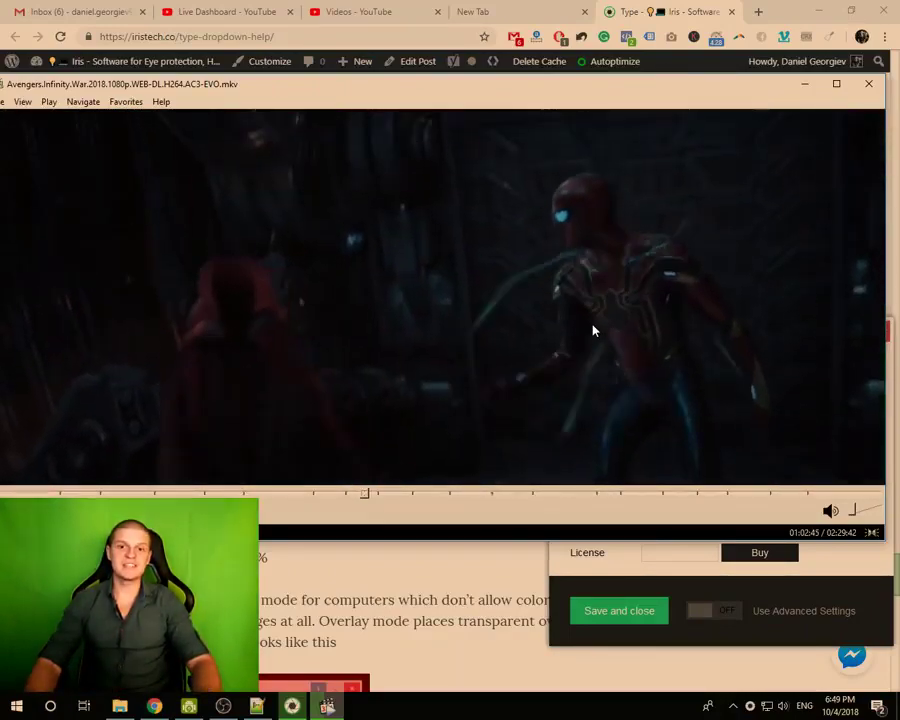
- Bring Iris to the front and set its Type to Movie over the film
click(611, 567)
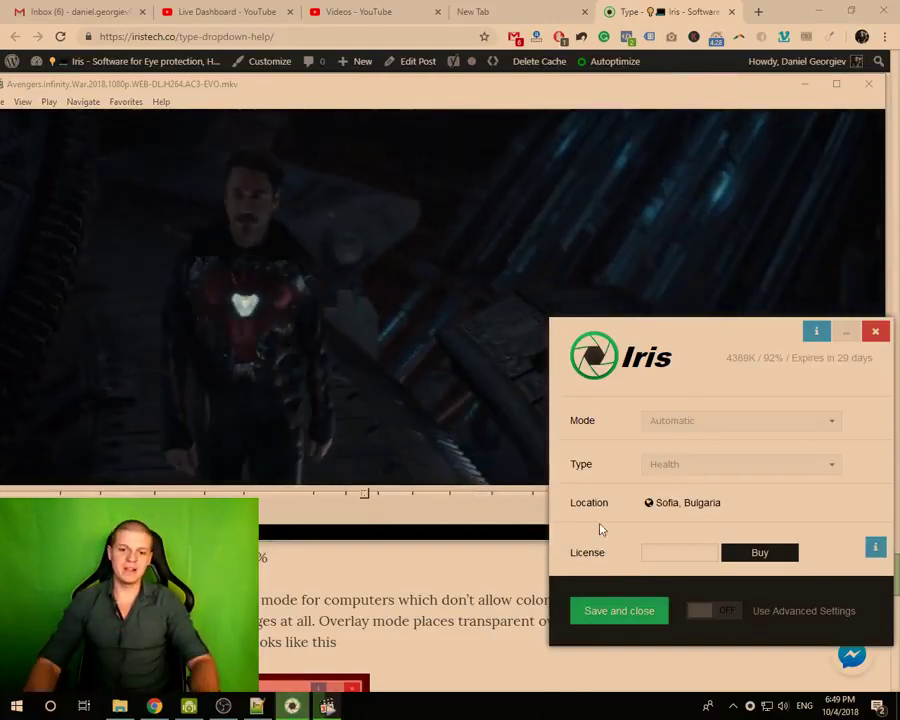
mouse_move(660, 516)
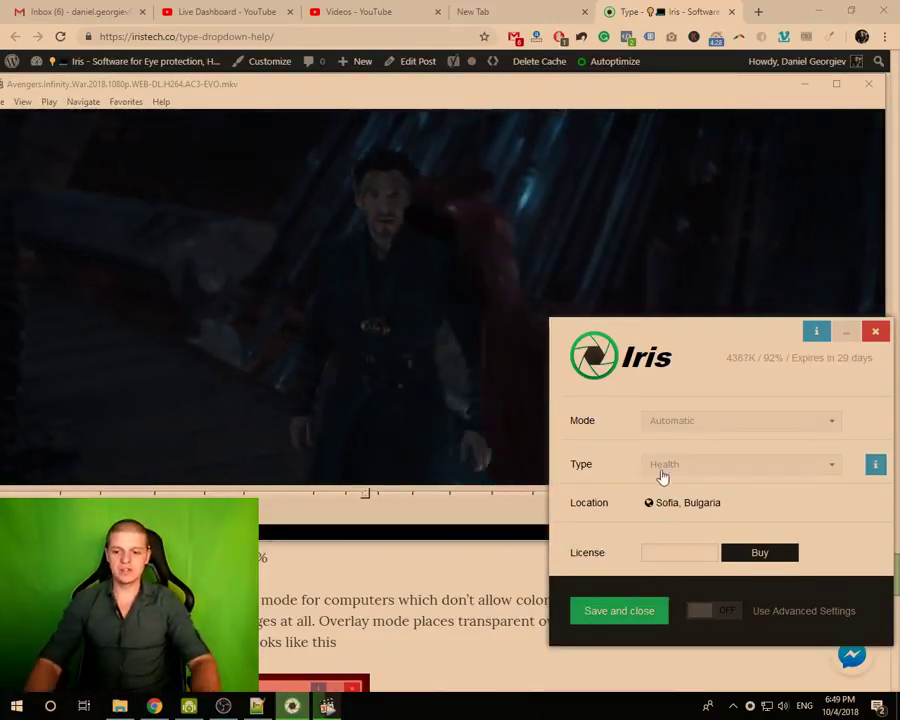
click(668, 466)
scroll(668, 550, down, 2)
click(662, 590)
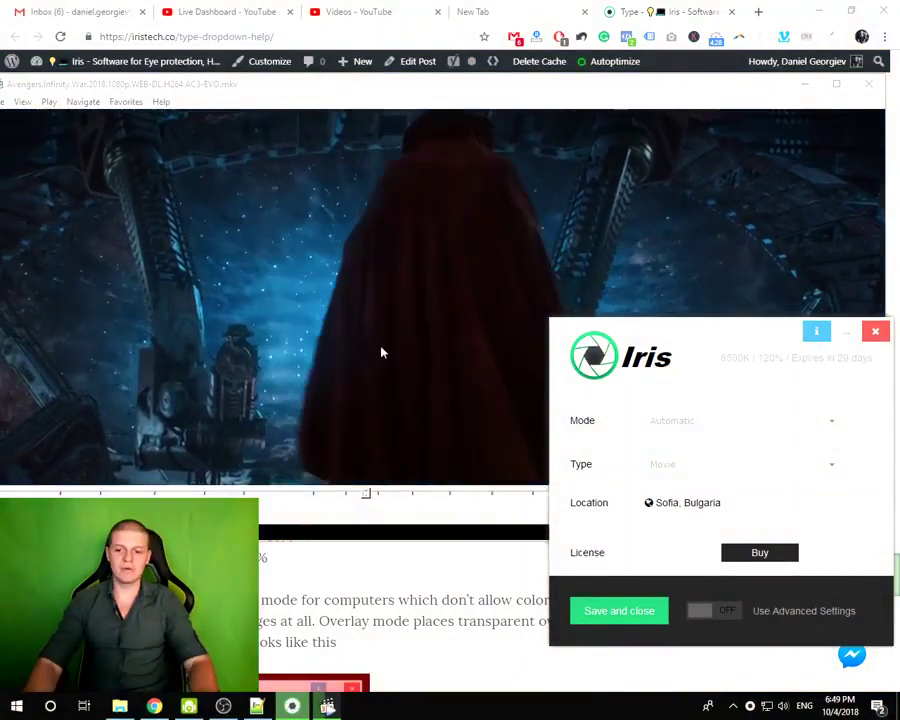
- Set the Type back to Health and close the movie player
click(677, 468)
scroll(670, 490, up, 2)
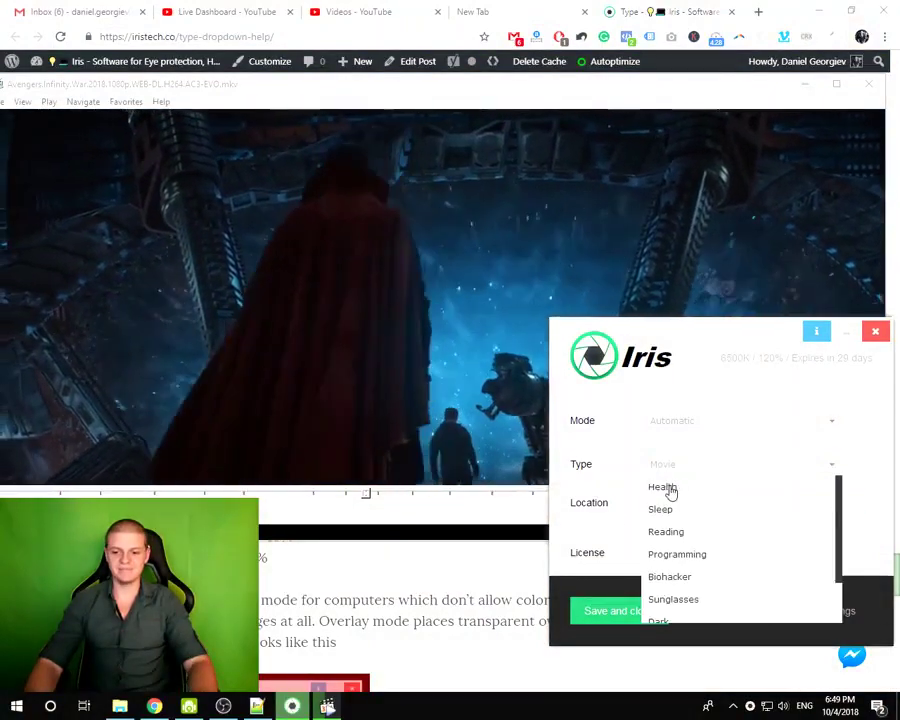
click(667, 484)
click(867, 87)
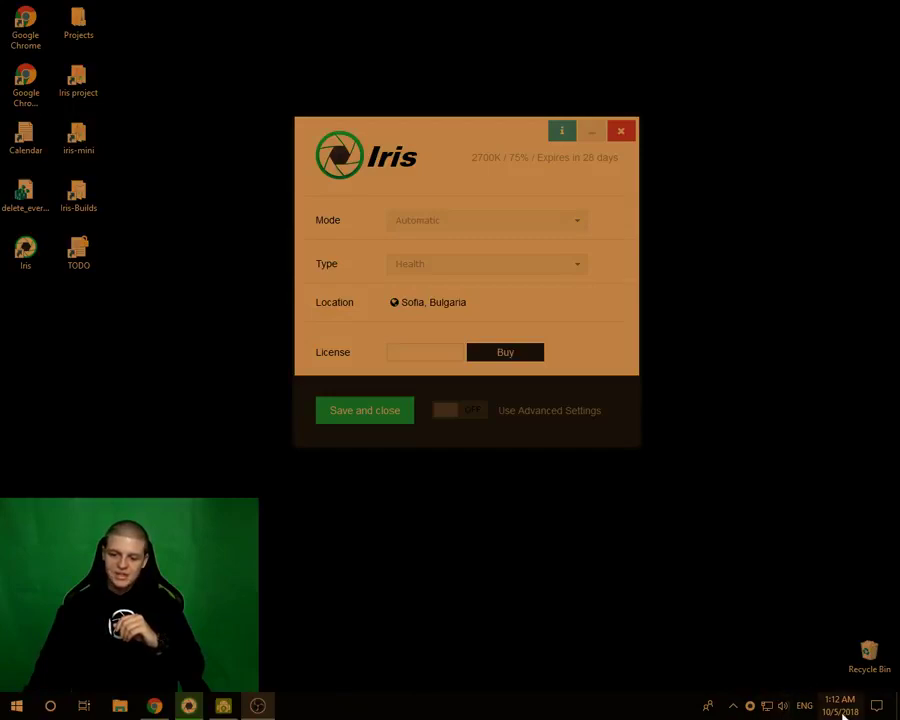
drag(445, 137, 423, 117)
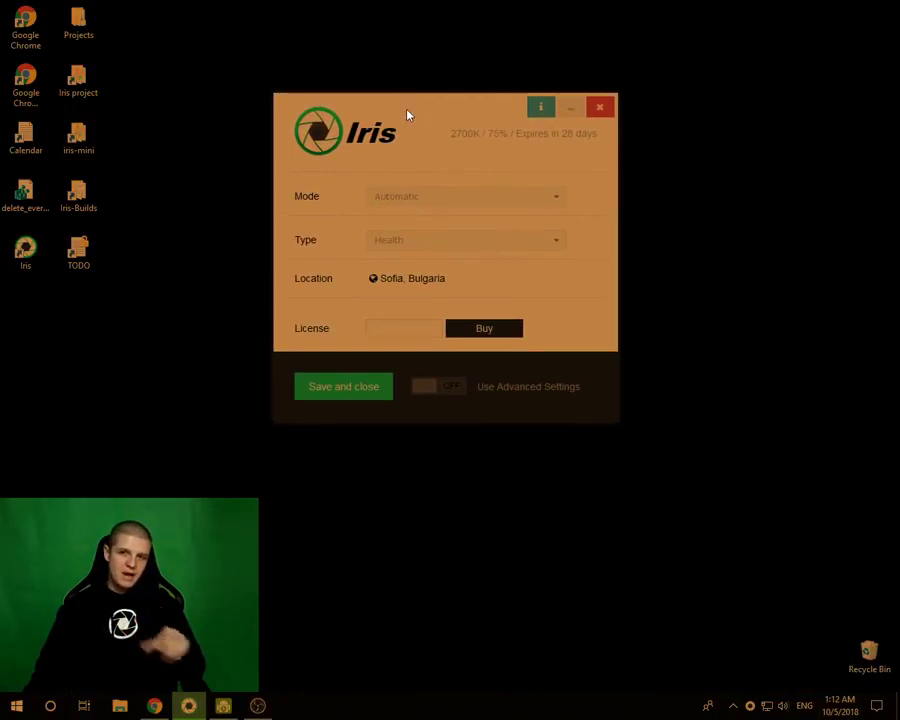
mouse_move(398, 202)
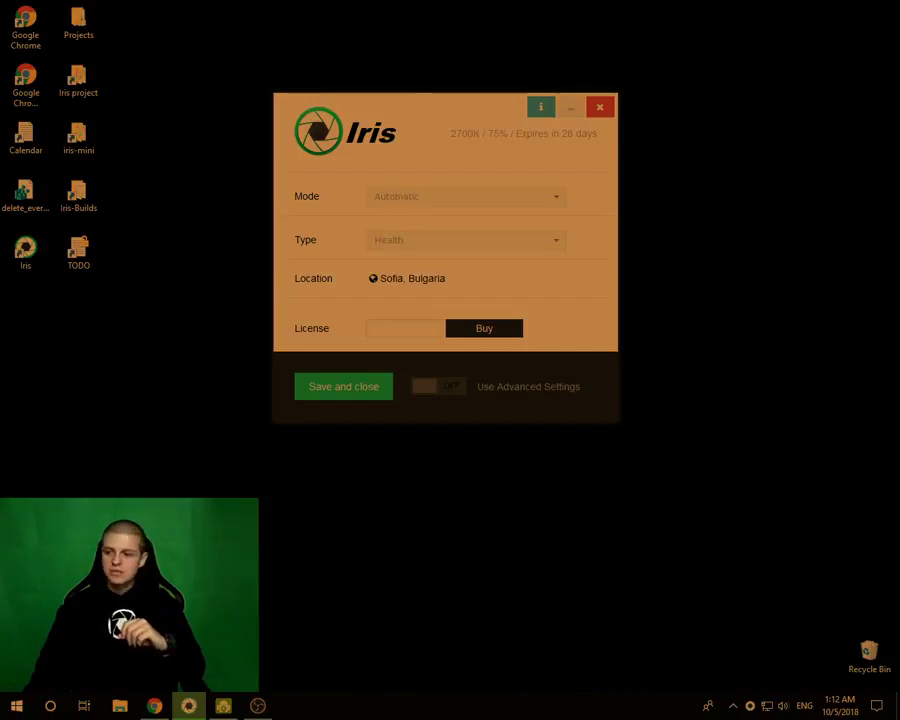
click(396, 202)
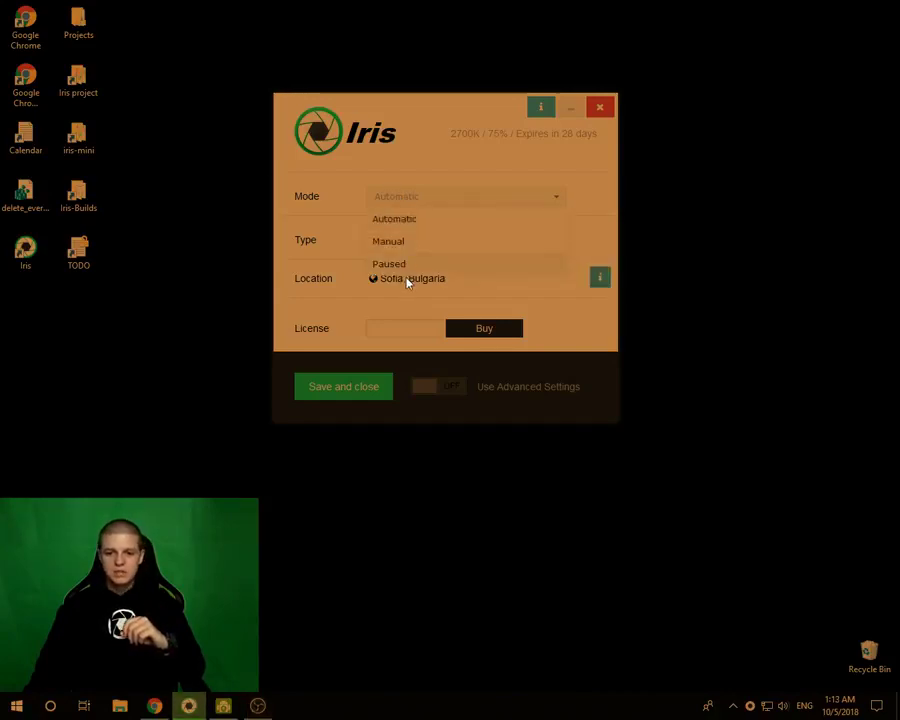
click(390, 264)
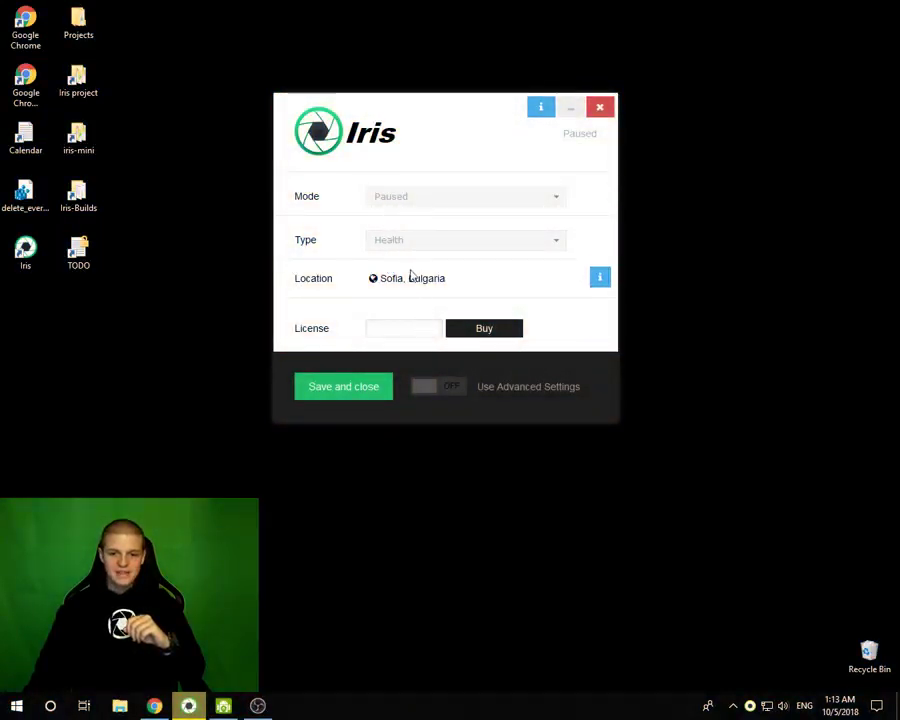
click(426, 388)
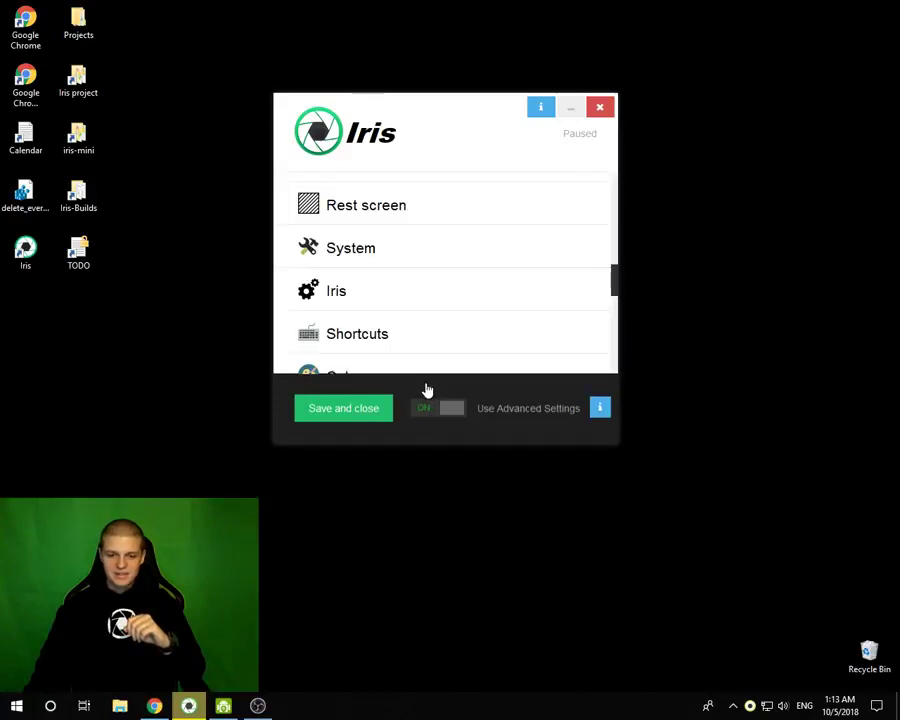
click(442, 392)
click(393, 198)
click(396, 218)
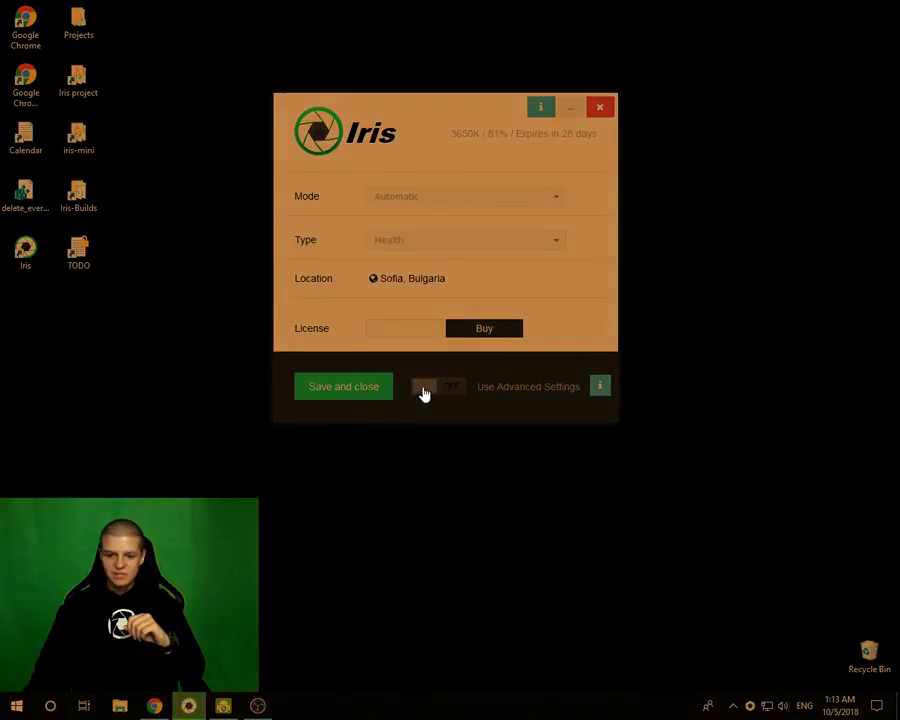
- Enable advanced settings, open Blue light, and set Day Light to 81
click(424, 393)
scroll(352, 243, up, 10)
click(363, 203)
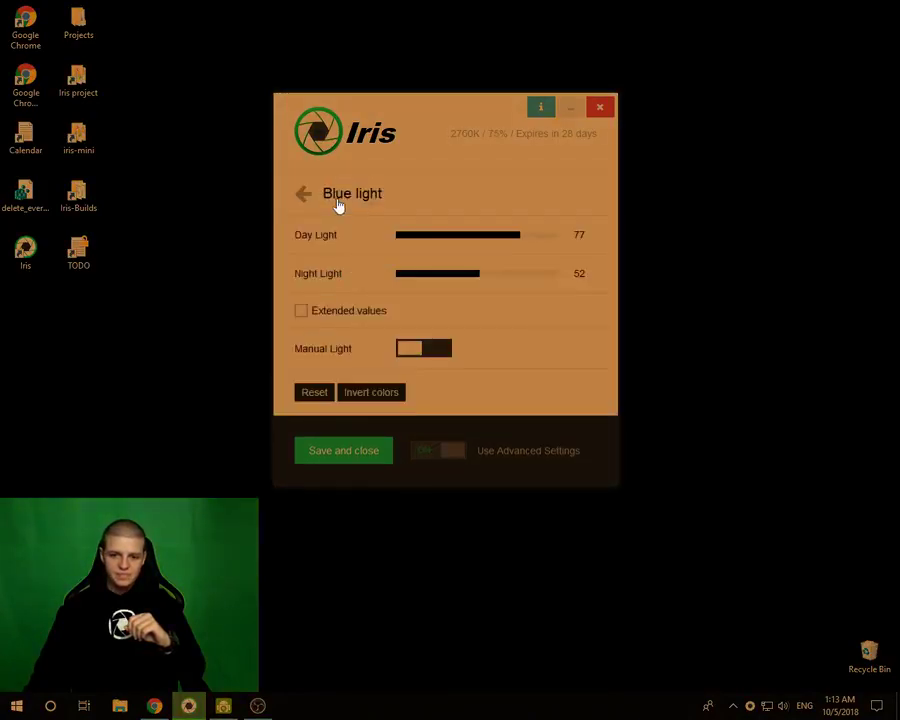
drag(545, 240, 625, 245)
- Try manual Night Light at 7, 96 and 5, restore 100, then disable manual and advanced settings
click(415, 350)
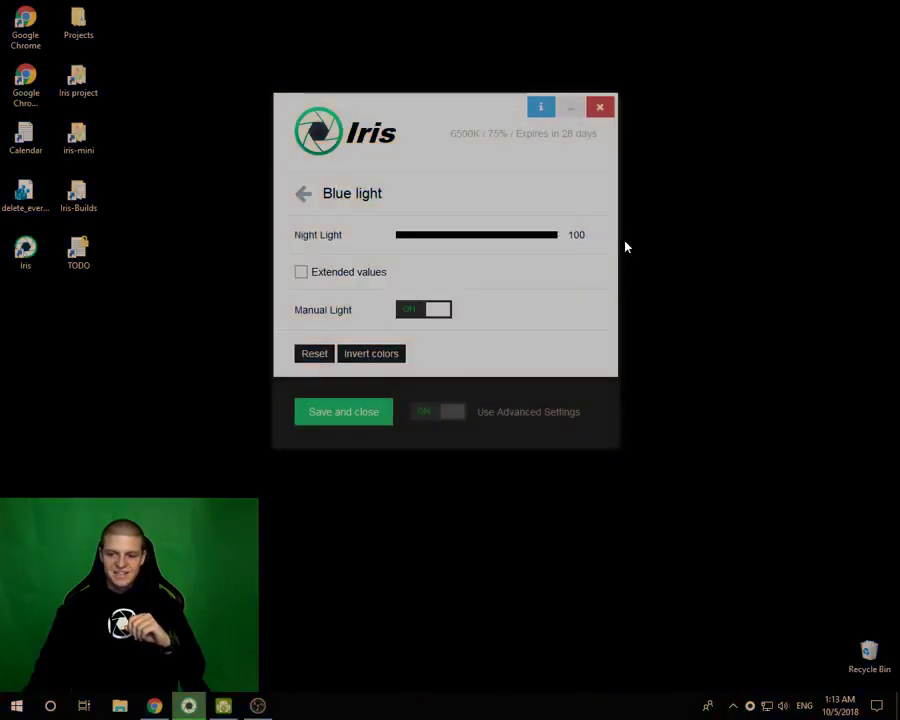
click(406, 236)
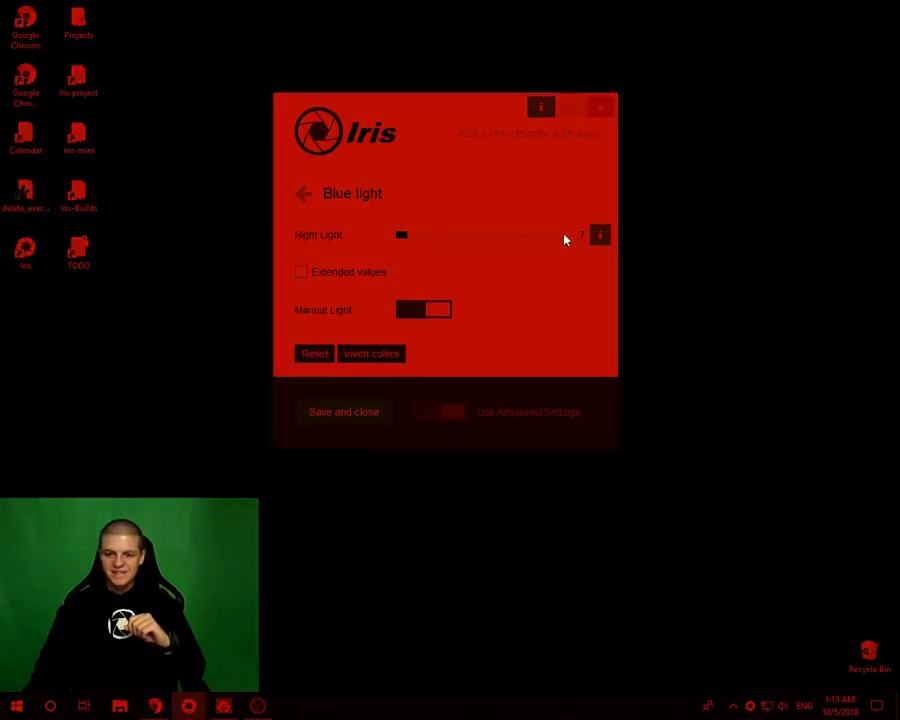
click(552, 236)
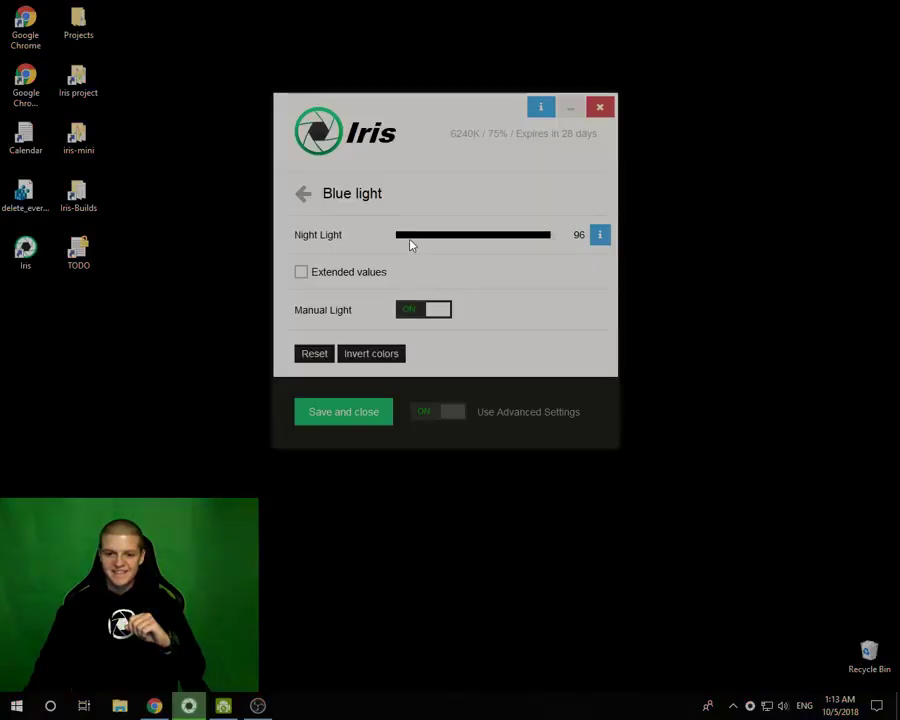
click(405, 238)
drag(529, 244, 585, 235)
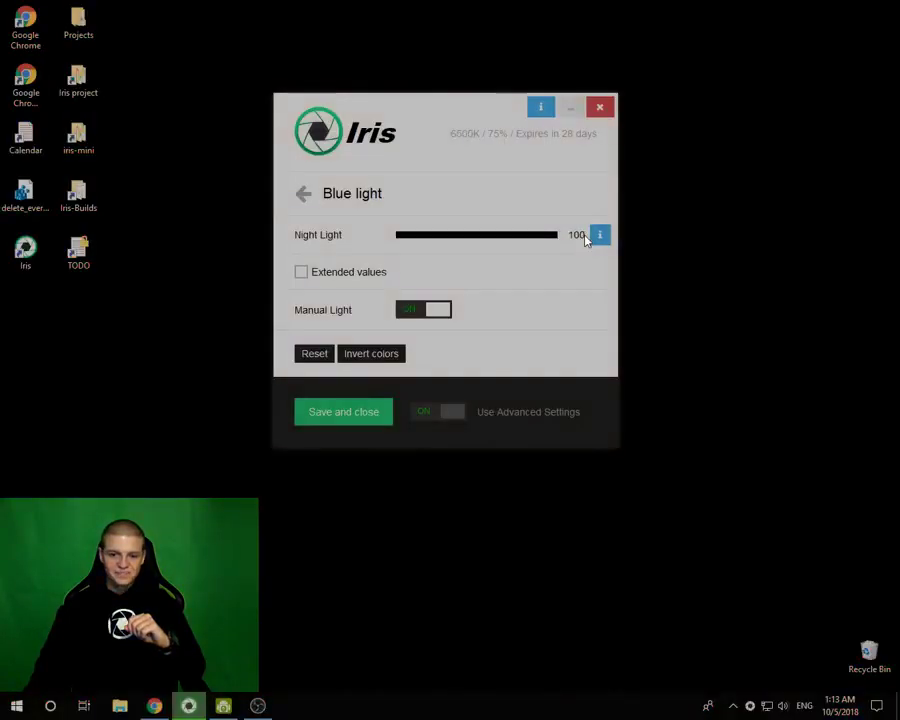
click(428, 314)
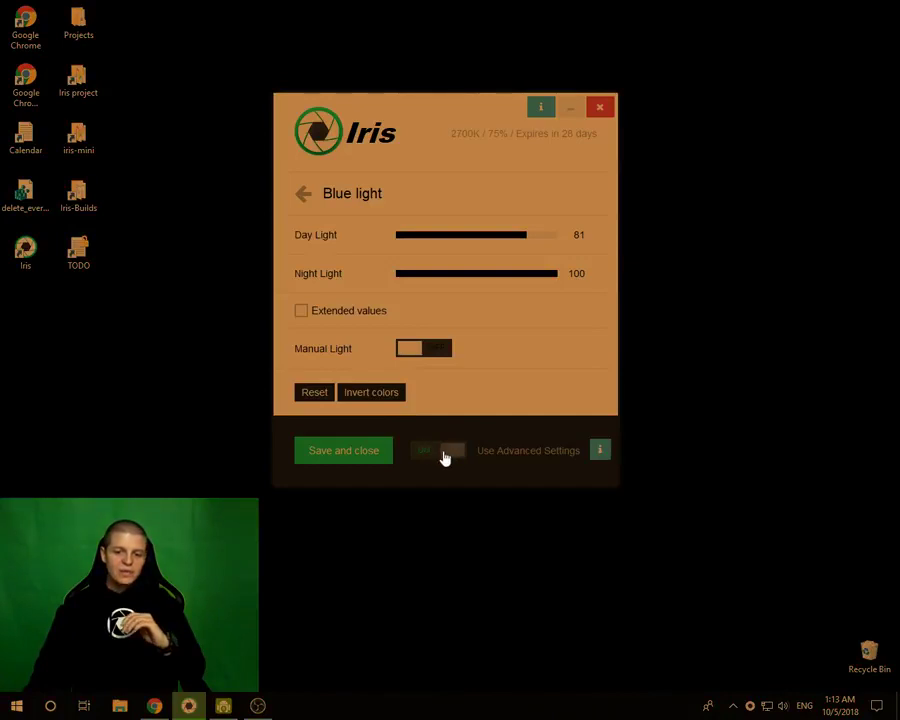
click(442, 451)
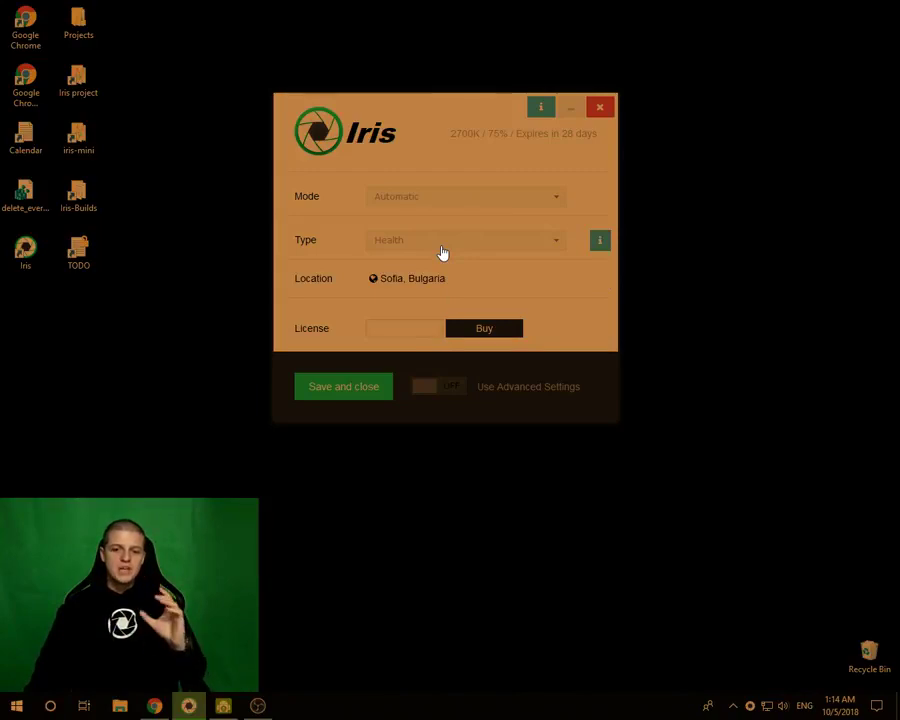
click(392, 253)
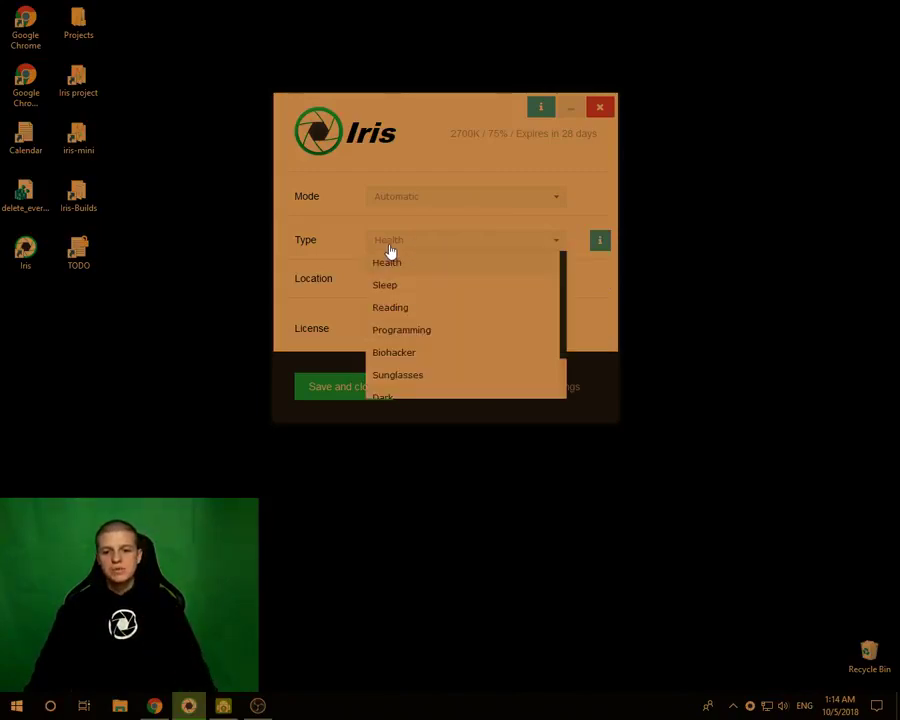
click(381, 286)
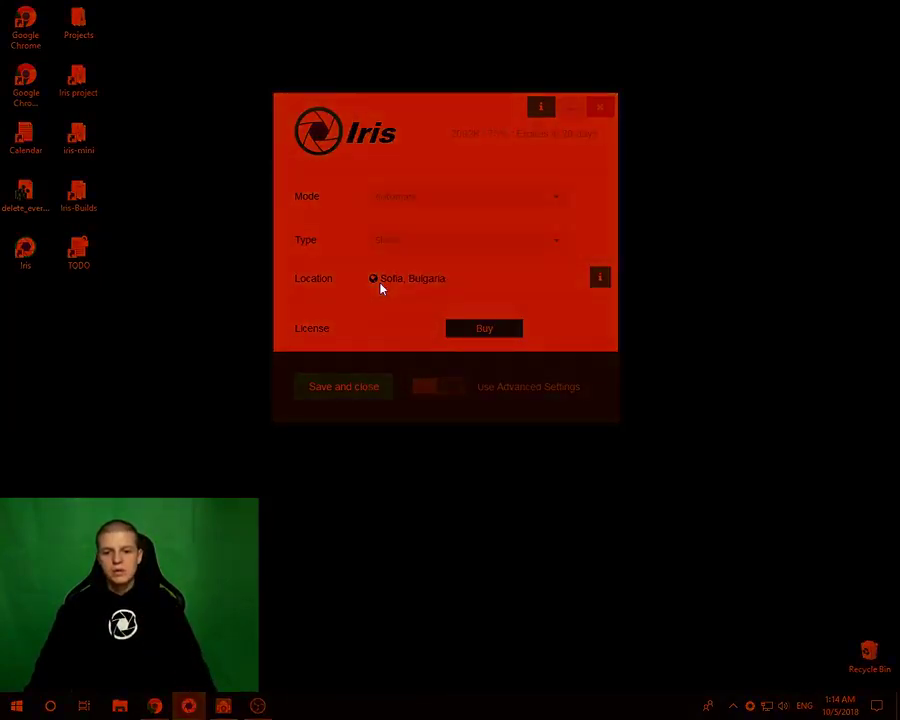
click(392, 247)
click(393, 268)
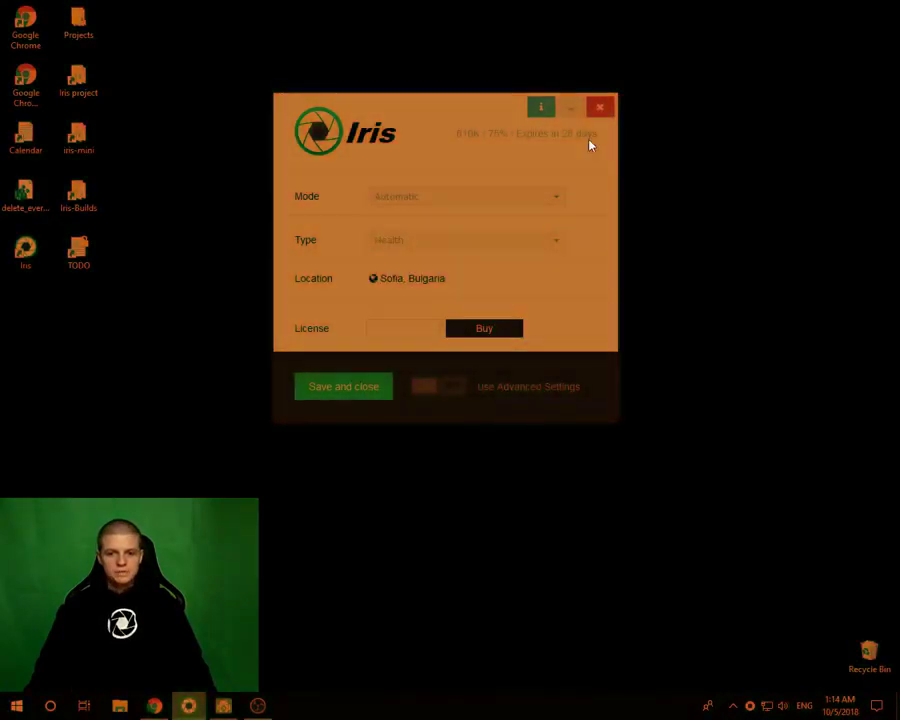
drag(397, 108, 398, 114)
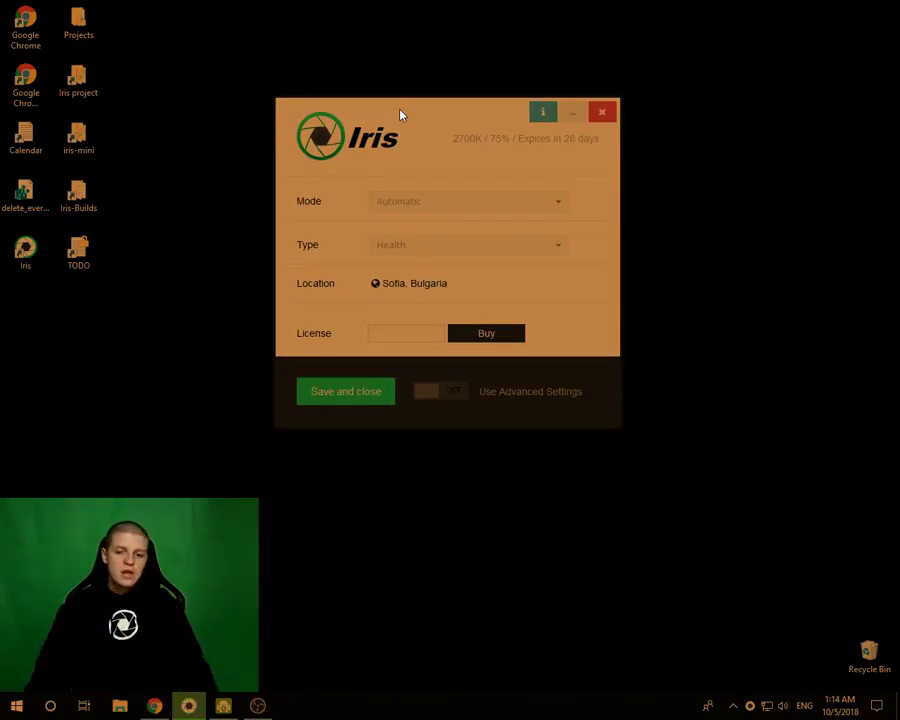
- Enable advanced settings and Manual Light, then set Night Light to 41 (2665K, 75%)
mouse_move(406, 228)
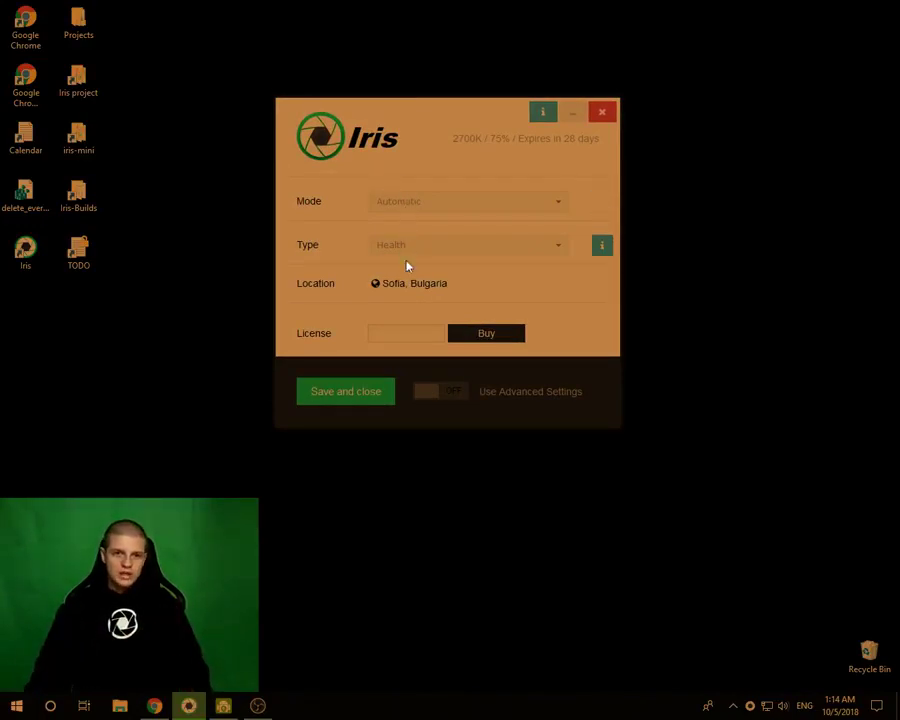
click(421, 397)
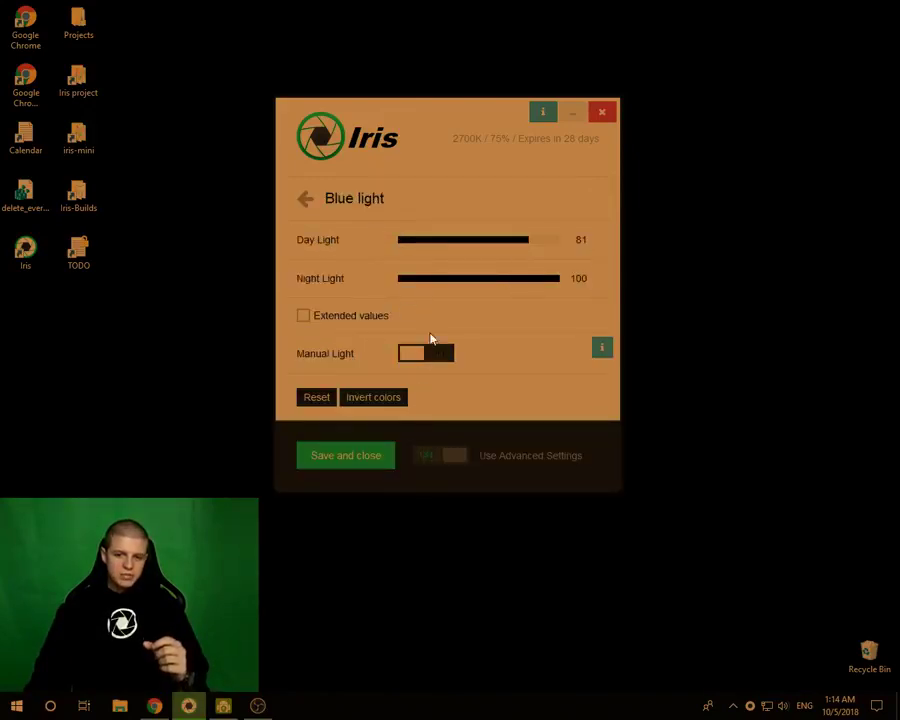
click(410, 356)
drag(468, 239, 424, 255)
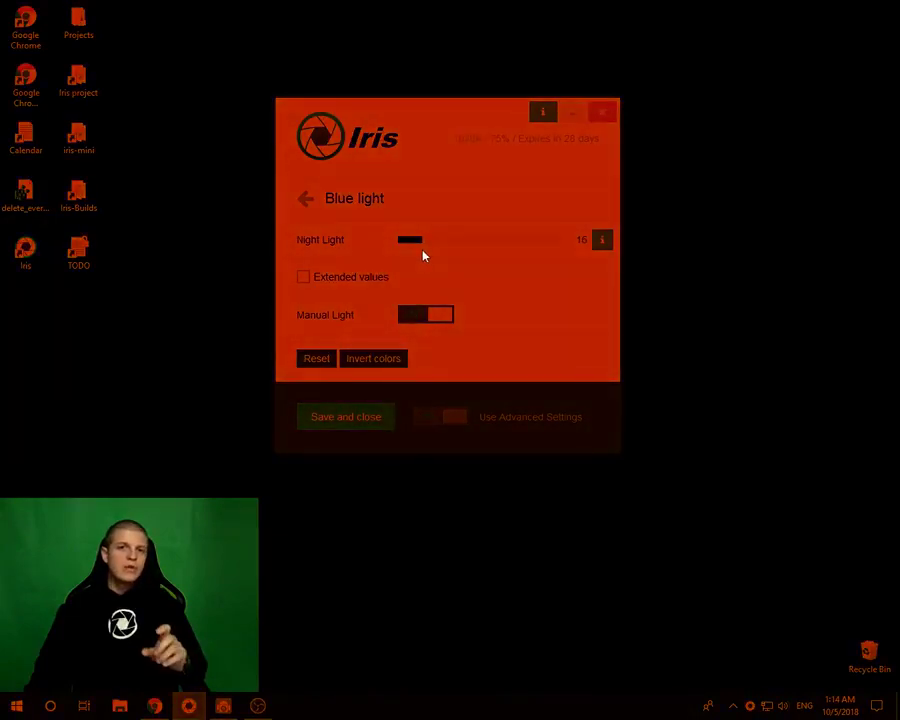
drag(423, 256, 422, 256)
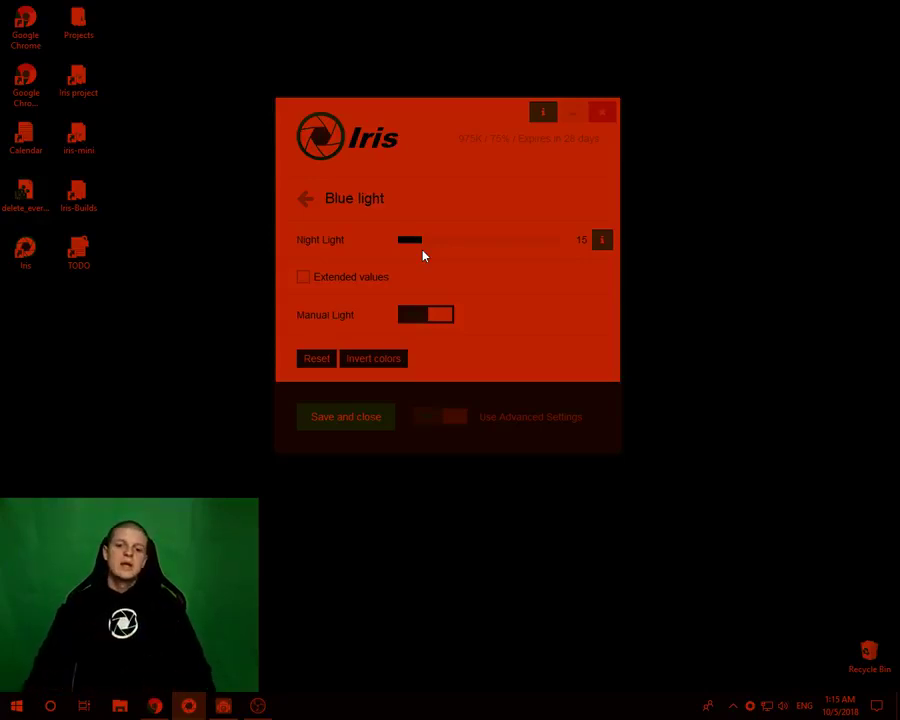
drag(452, 244, 466, 242)
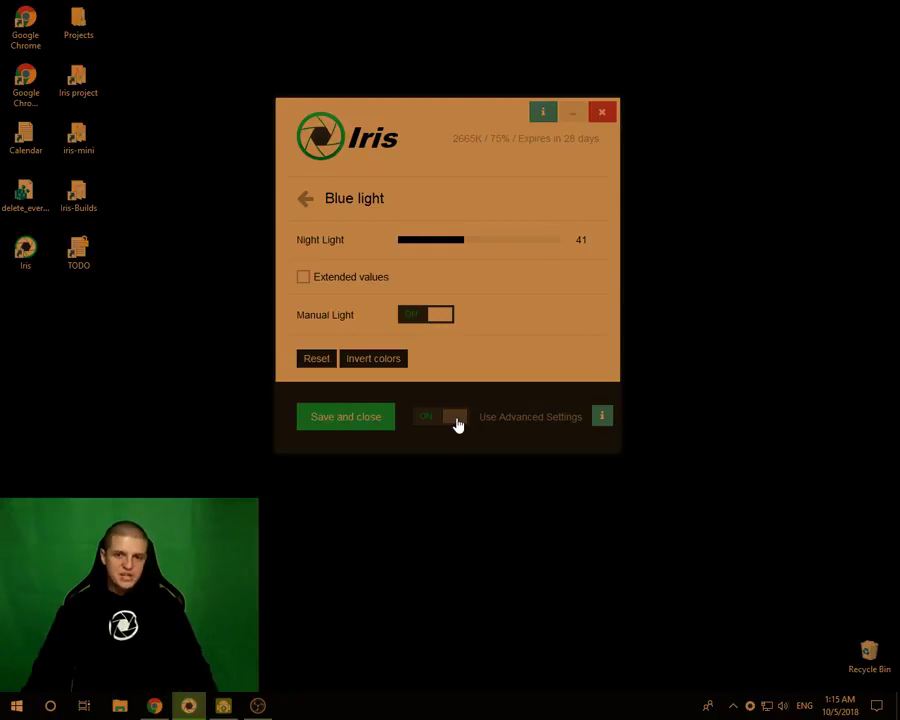
- Return to the basic form and switch the filter Type to Sleep
click(457, 425)
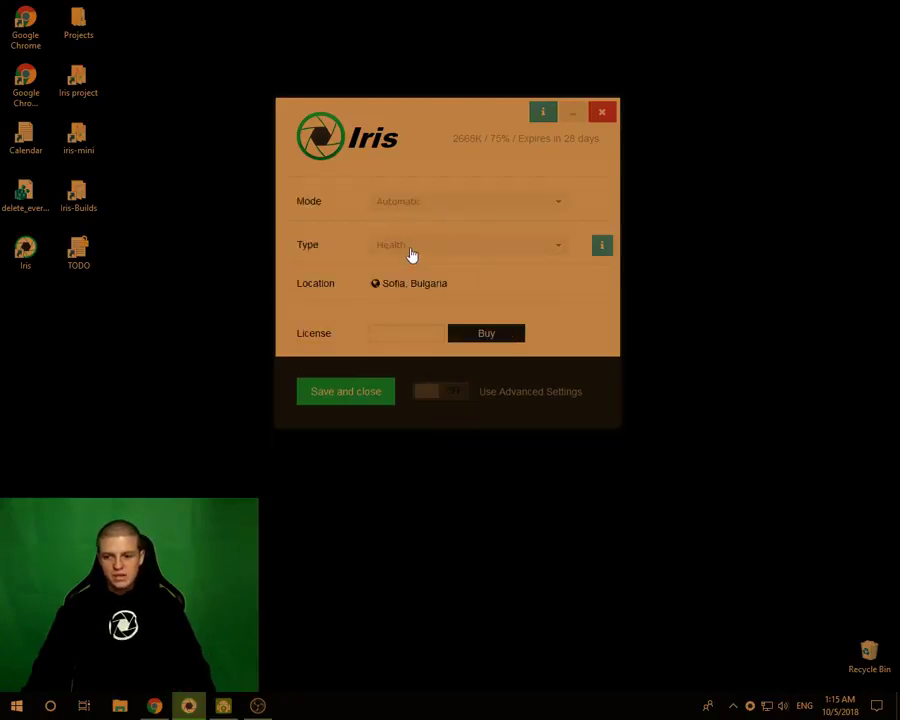
click(407, 257)
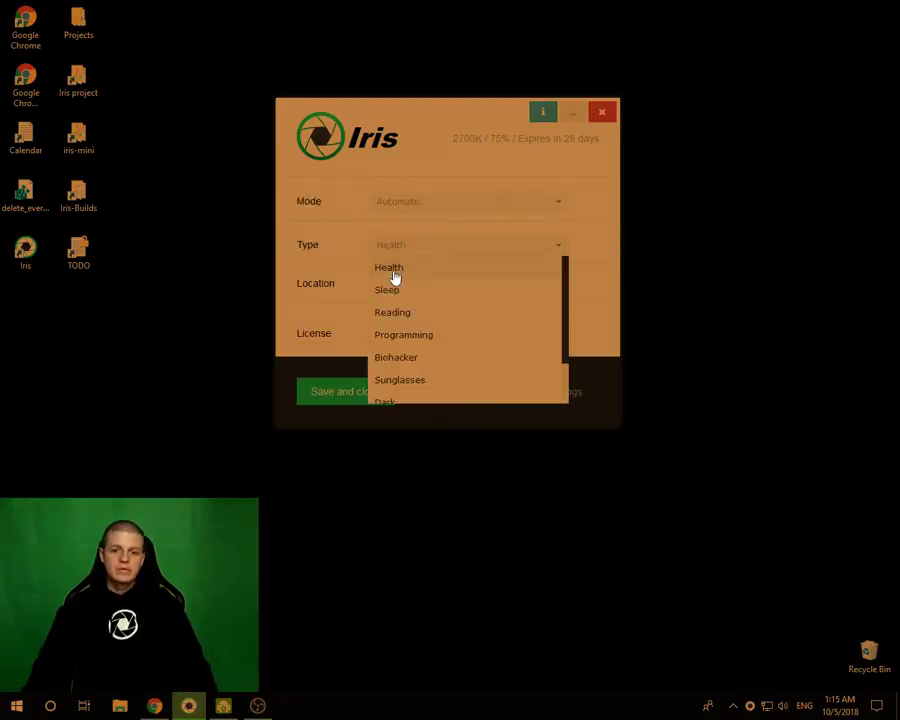
click(390, 297)
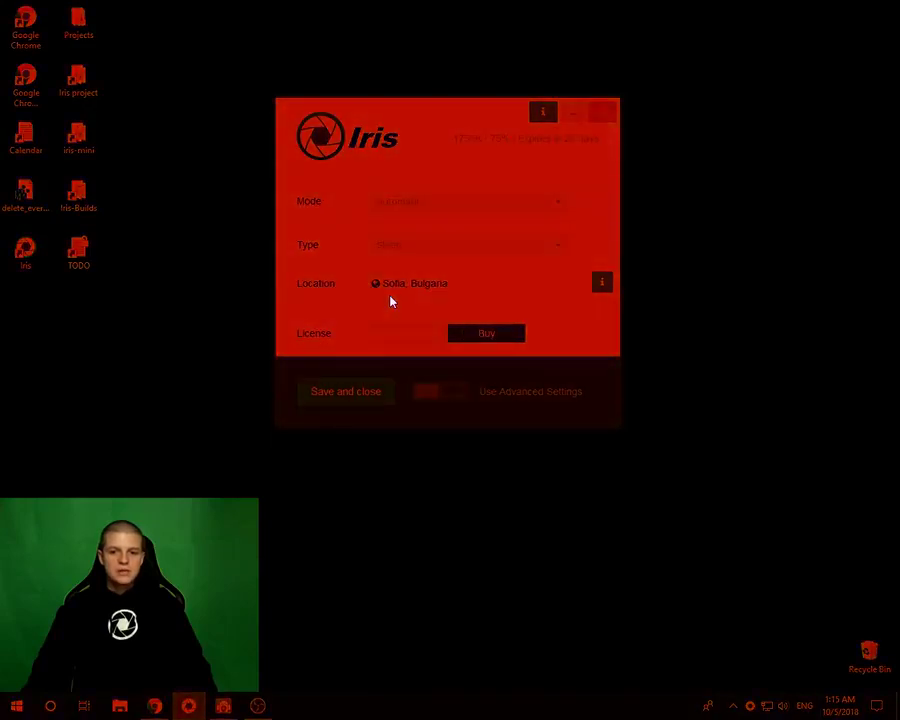
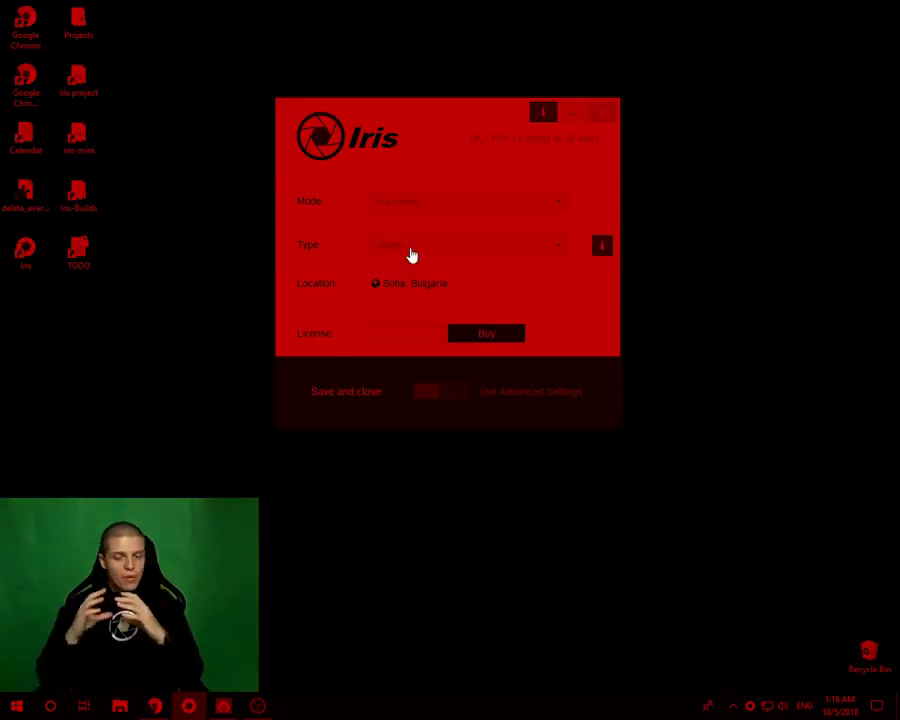
- Set the preset type to Health, briefly trying Sleep before switching back to Health
click(410, 252)
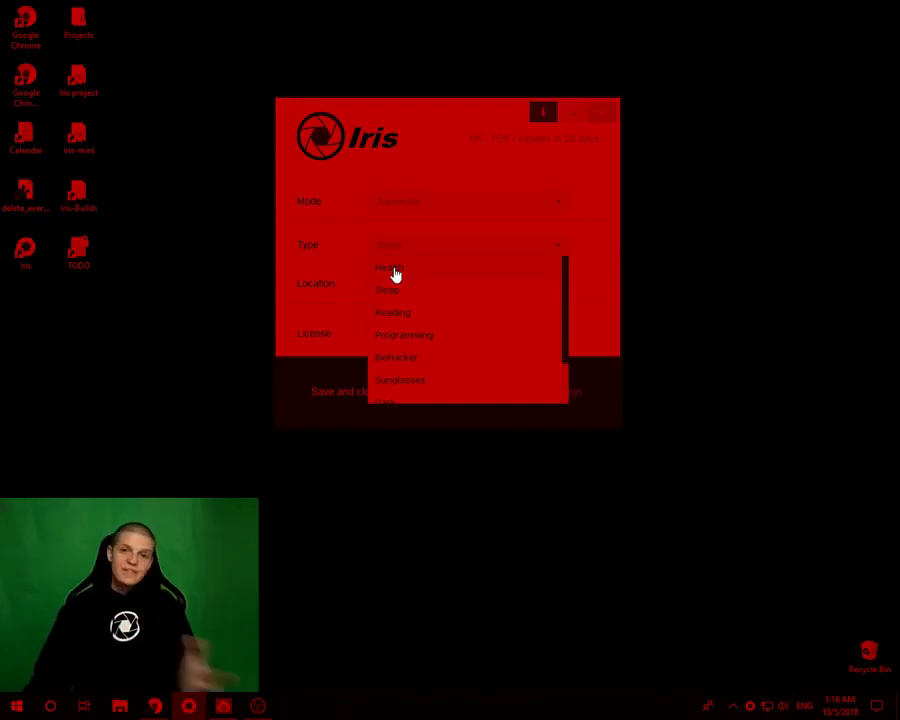
click(395, 272)
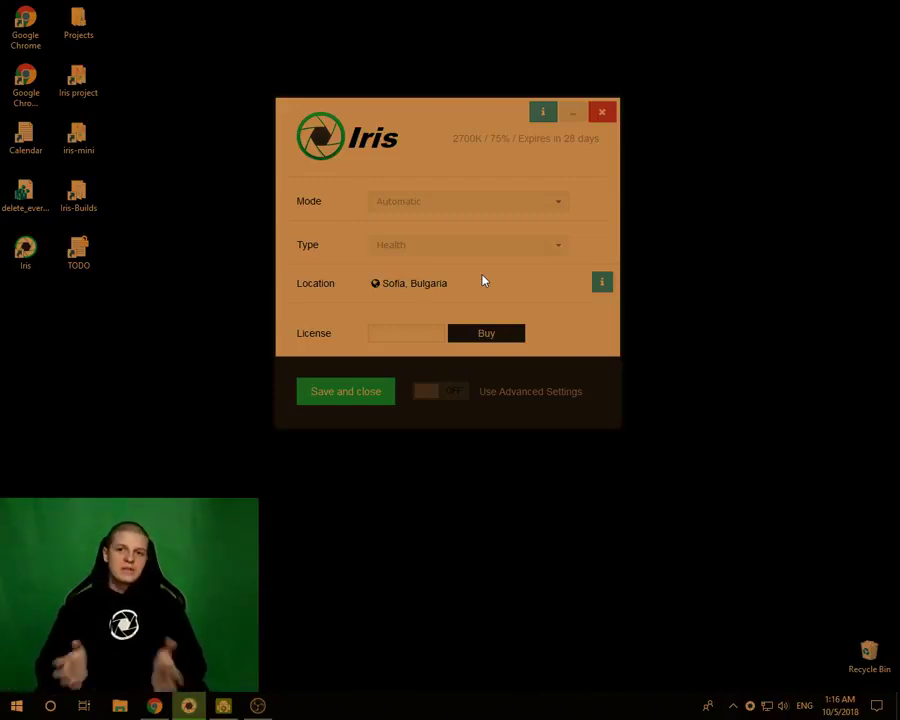
click(420, 255)
click(409, 289)
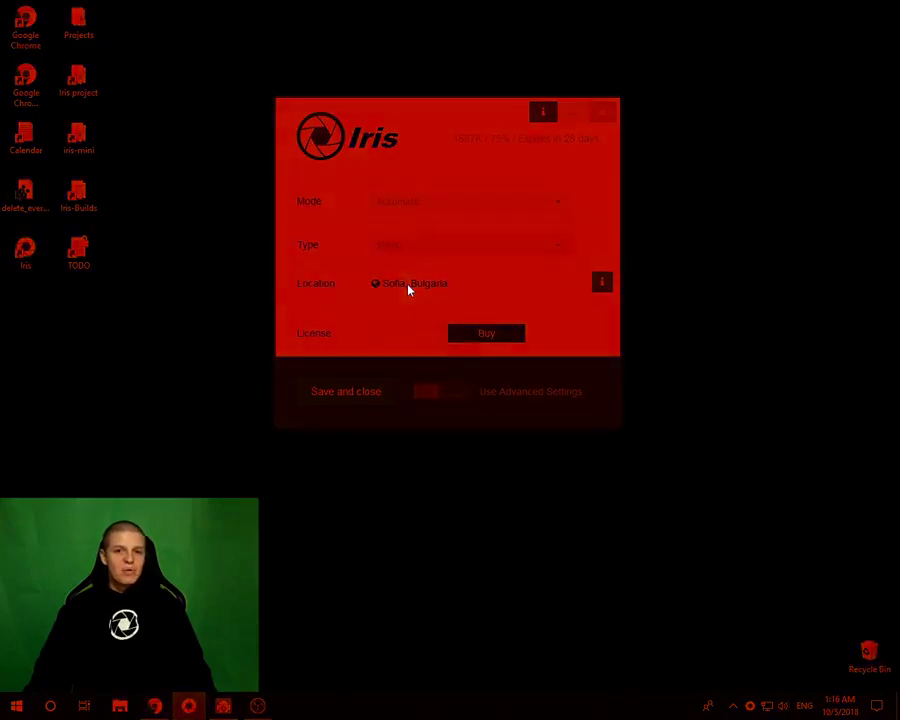
click(395, 250)
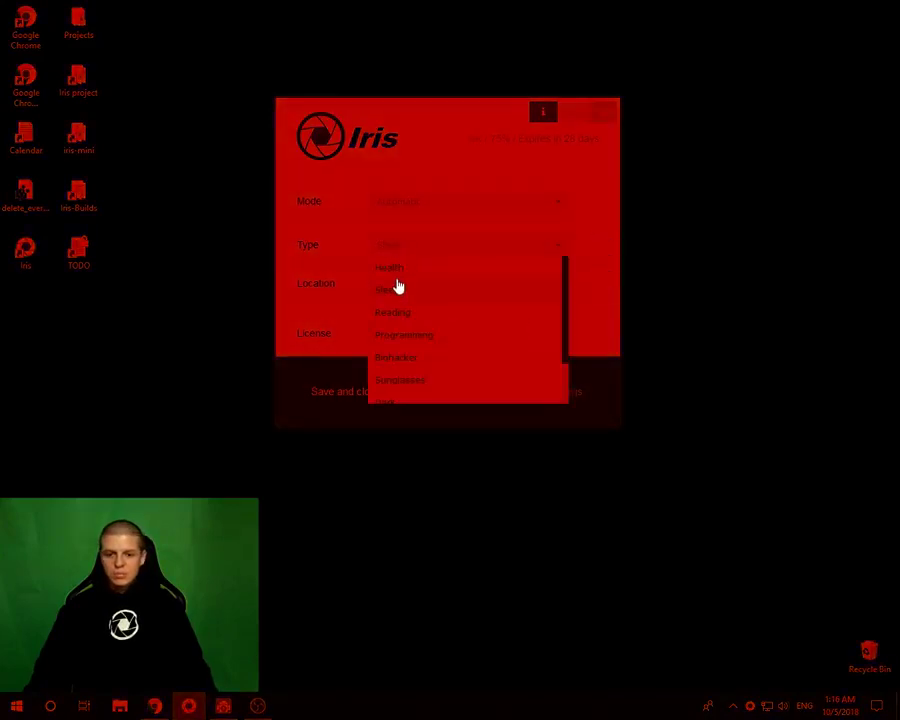
click(397, 276)
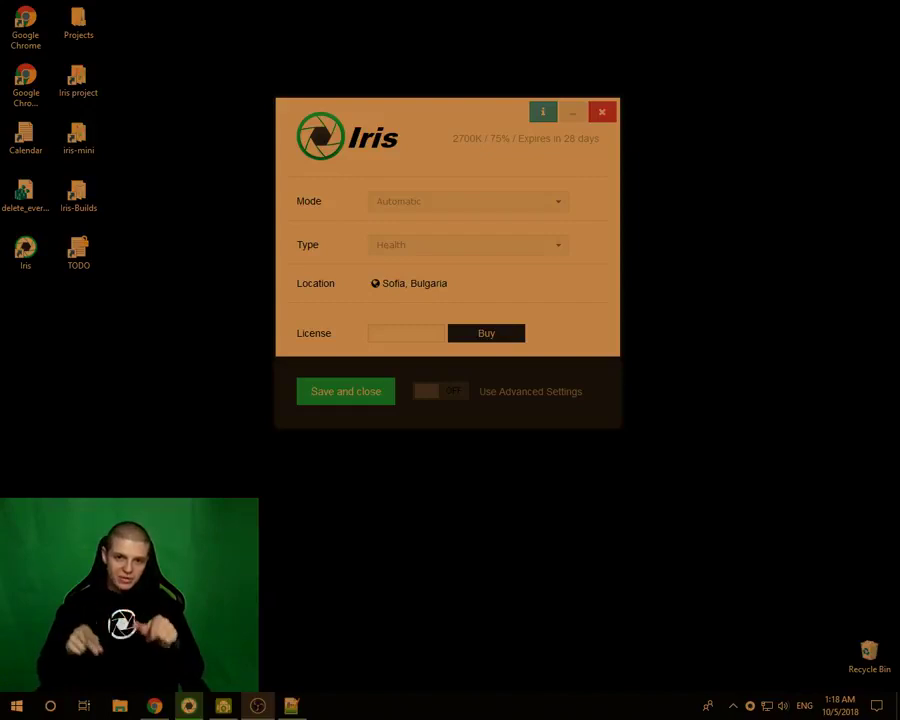
- Reposition the Iris window, then launch Paint by searching 'paint' from Start
drag(380, 103, 416, 160)
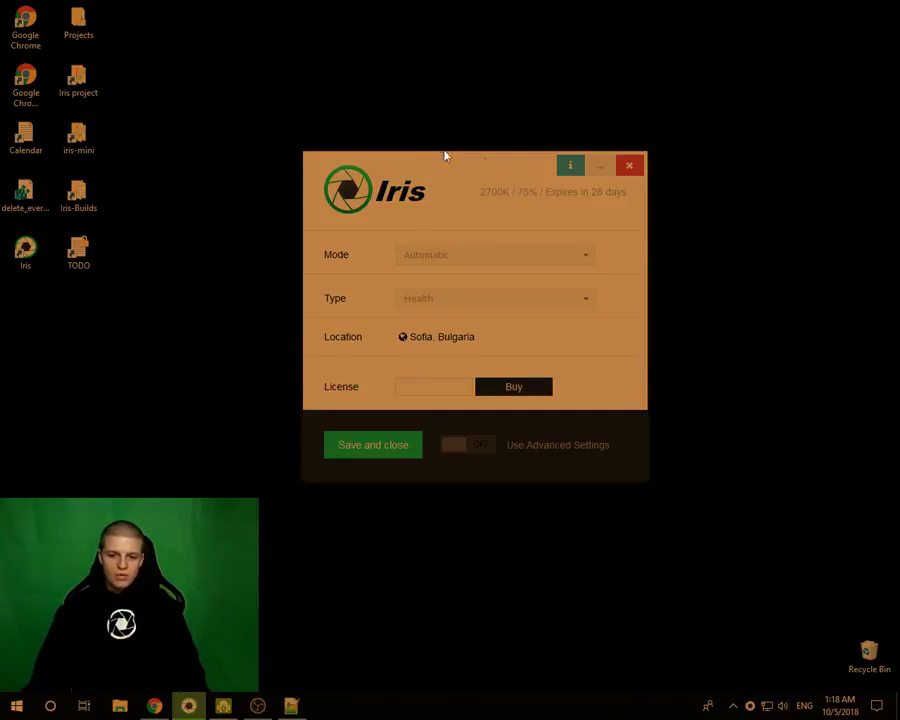
drag(488, 168, 458, 127)
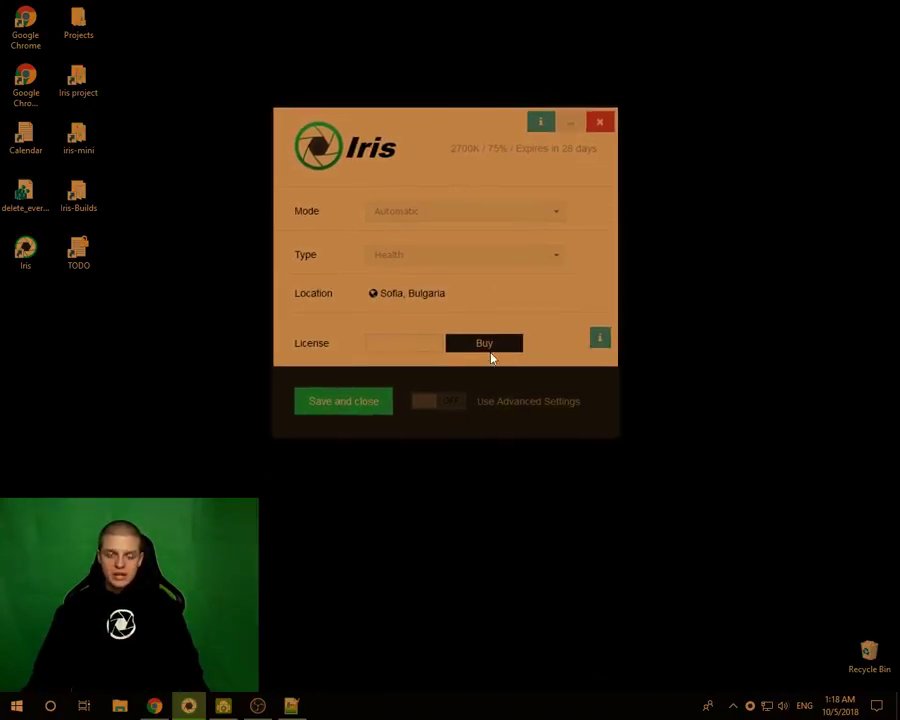
click(16, 706)
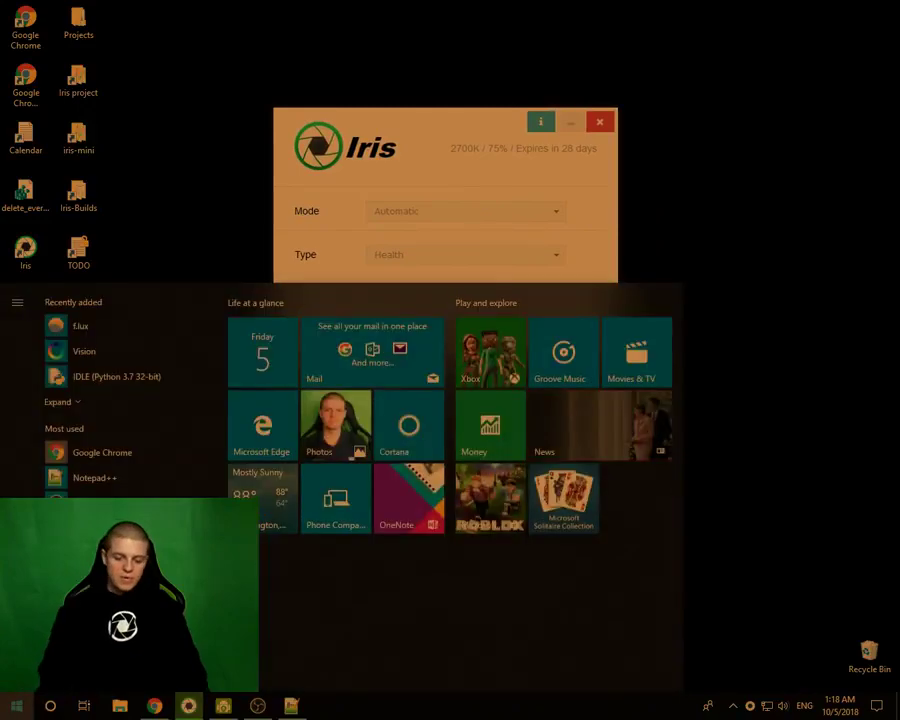
text(paint)
key(Return)
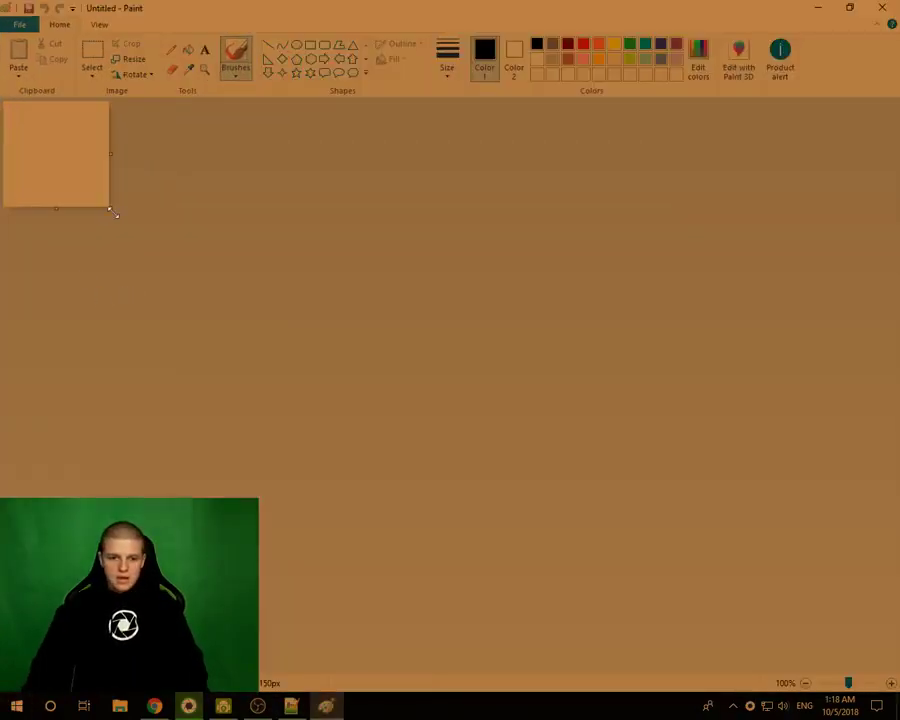
- Enlarge the Paint canvas and draw black pencil zigzags with a loop around them
drag(111, 211, 838, 670)
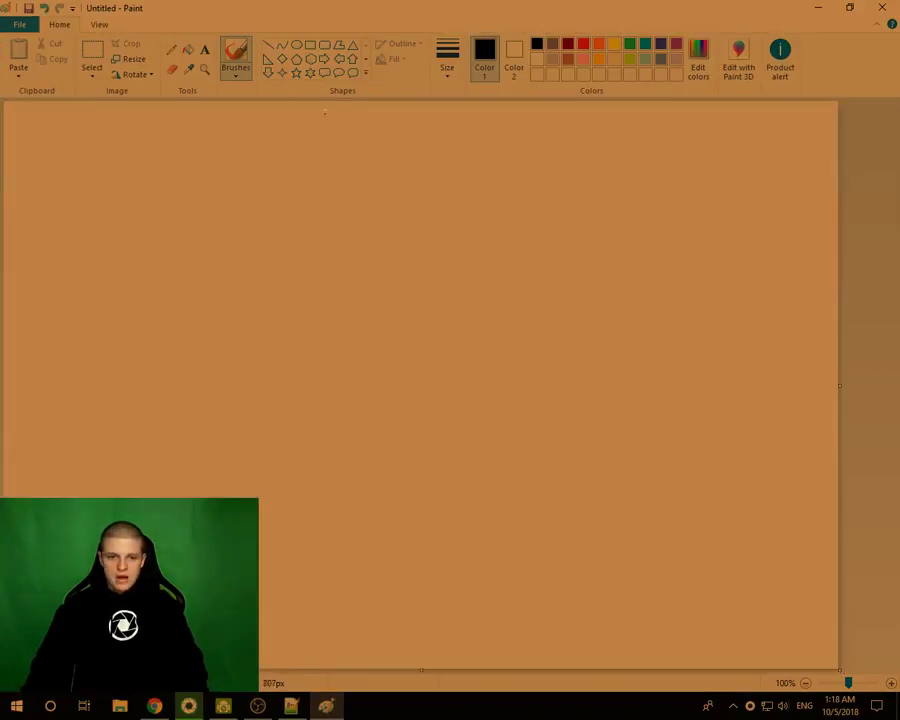
click(172, 49)
mouse_move(510, 270)
mouse_down()
mouse_move(470, 261)
mouse_move(221, 295)
mouse_move(374, 326)
mouse_up()
mouse_move(557, 407)
mouse_down()
mouse_move(495, 465)
mouse_move(378, 514)
mouse_up()
mouse_move(550, 205)
mouse_down()
mouse_move(4, 318)
mouse_move(636, 506)
mouse_move(552, 182)
mouse_up()
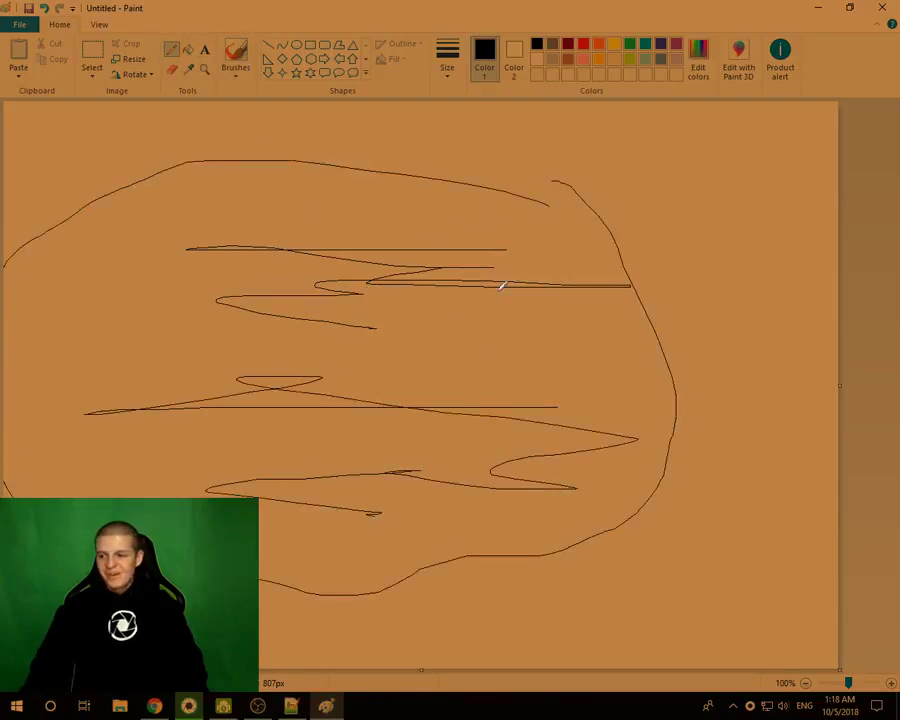
- Add dark red, bright red and green pencil strokes across the sketch
click(567, 43)
mouse_move(473, 320)
mouse_down()
mouse_move(455, 320)
mouse_move(538, 374)
mouse_move(422, 440)
mouse_up()
click(584, 43)
mouse_move(346, 394)
mouse_down()
mouse_move(426, 382)
mouse_move(378, 398)
mouse_move(455, 414)
mouse_up()
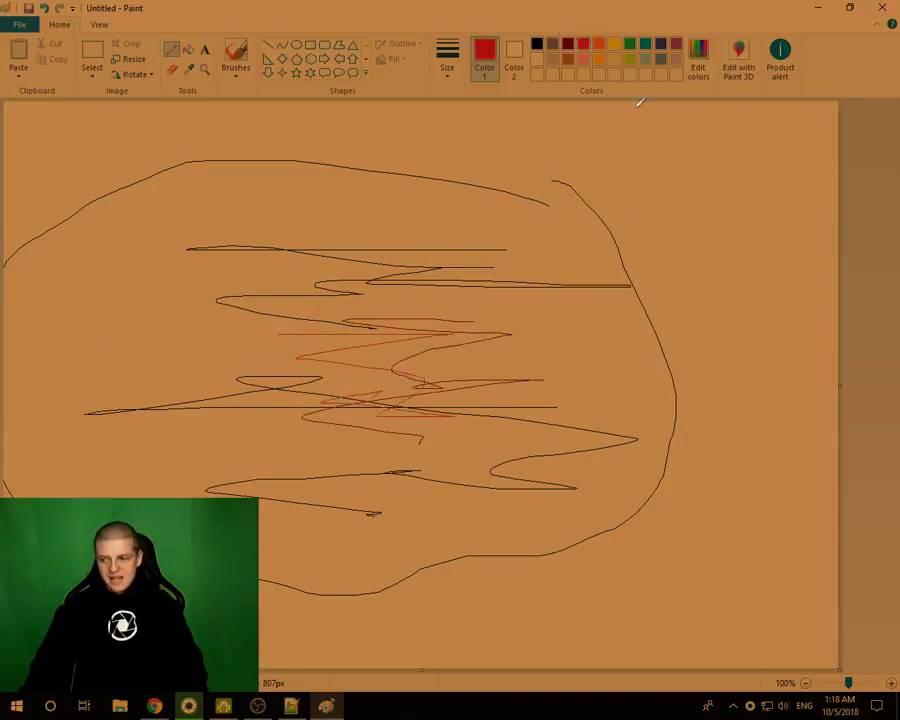
mouse_move(458, 310)
mouse_down()
mouse_move(420, 303)
mouse_move(355, 418)
mouse_move(351, 490)
mouse_up()
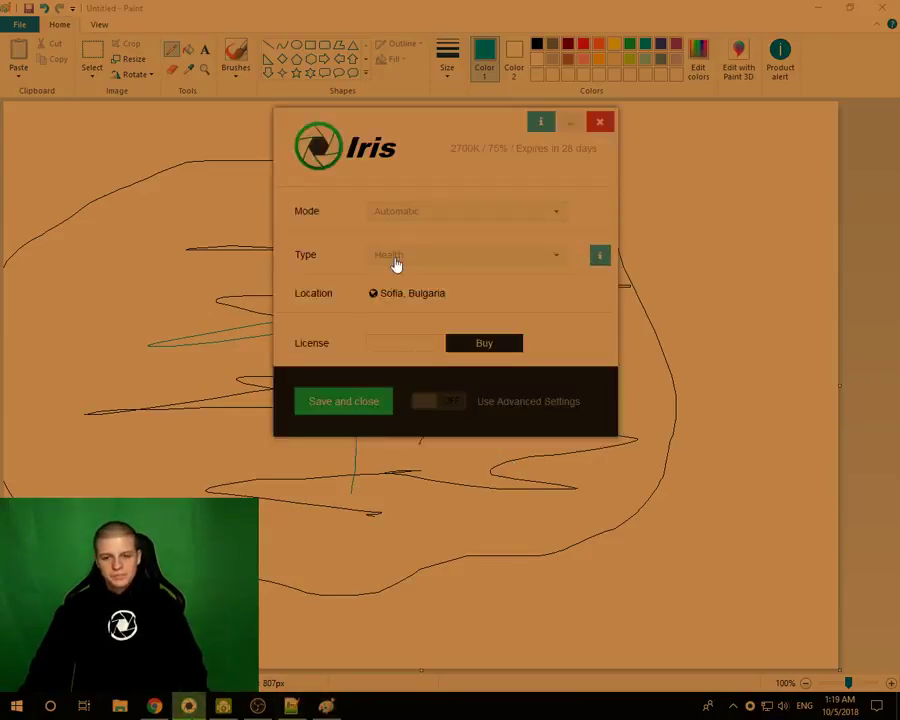
- Set the preset type to Overlay and turn on Use Advanced Settings
click(396, 263)
scroll(424, 379, down, 2)
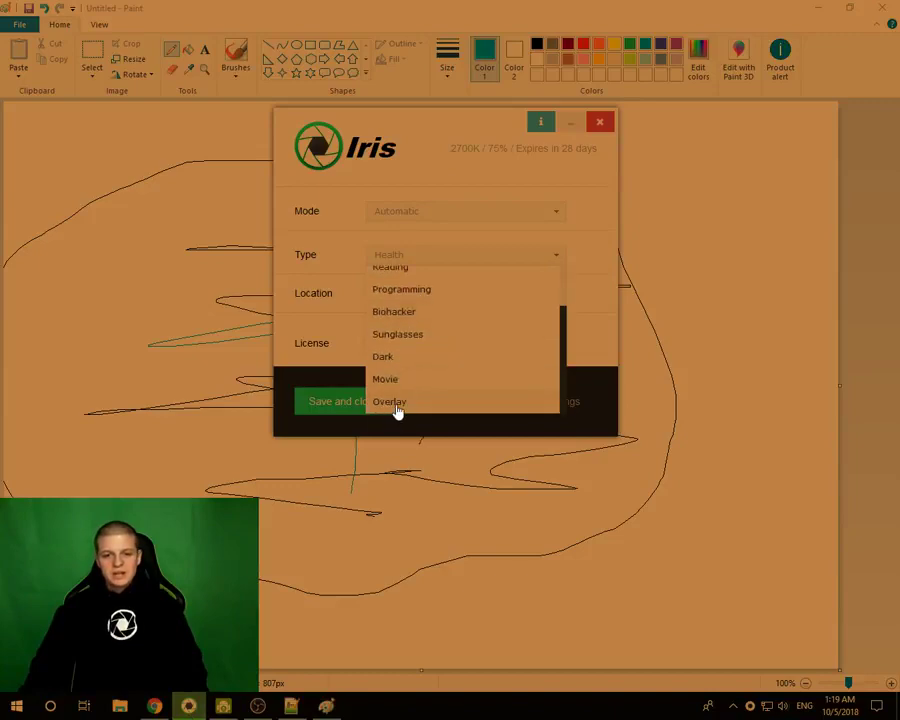
click(397, 405)
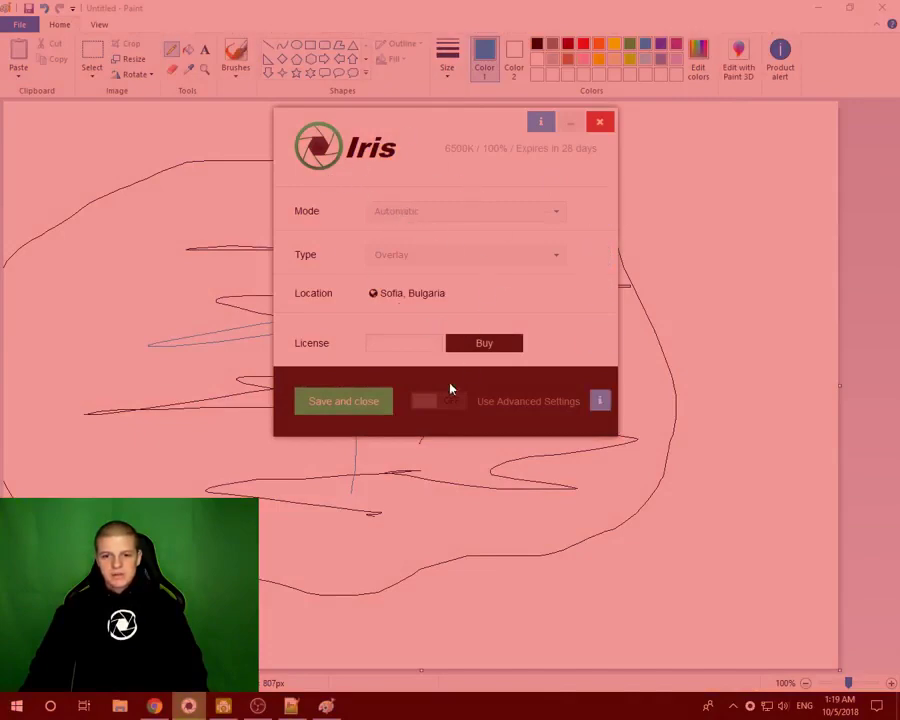
click(425, 403)
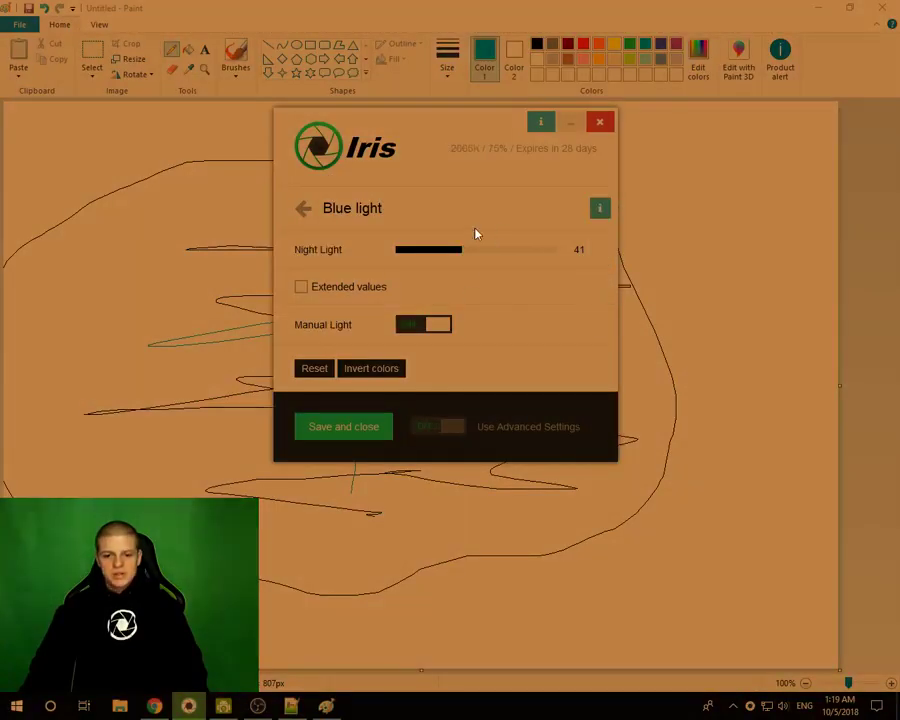
- Enable manual blue light and raise Night Light to 100
click(442, 324)
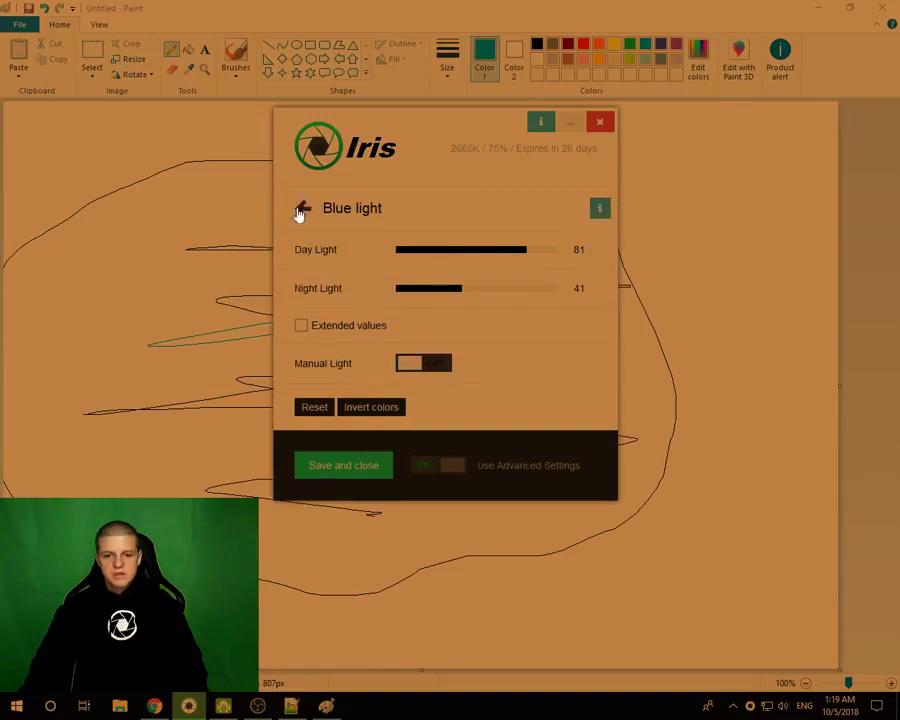
click(298, 208)
click(380, 212)
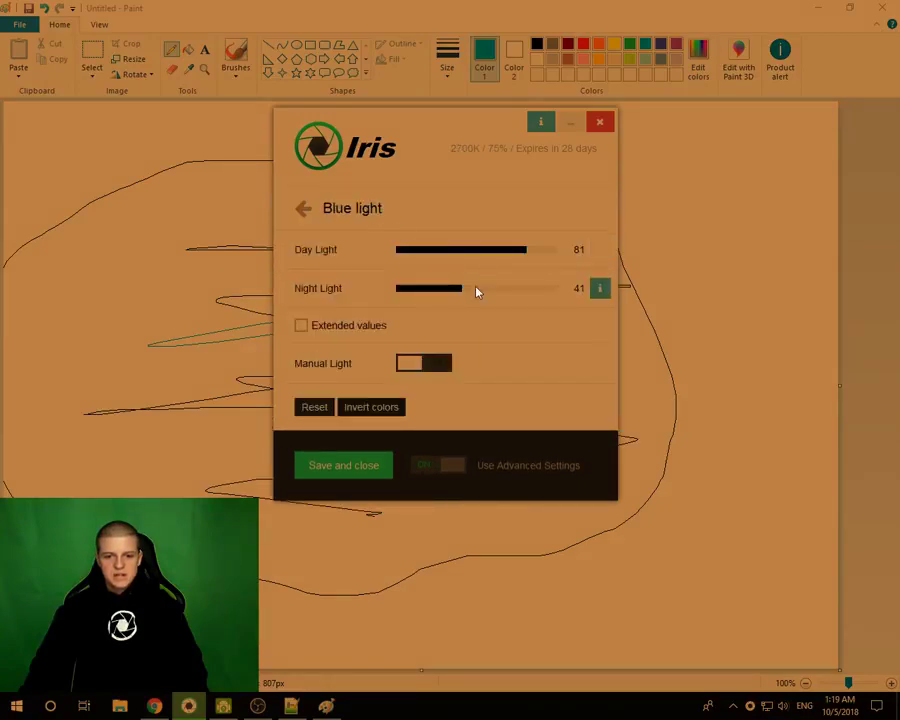
click(408, 364)
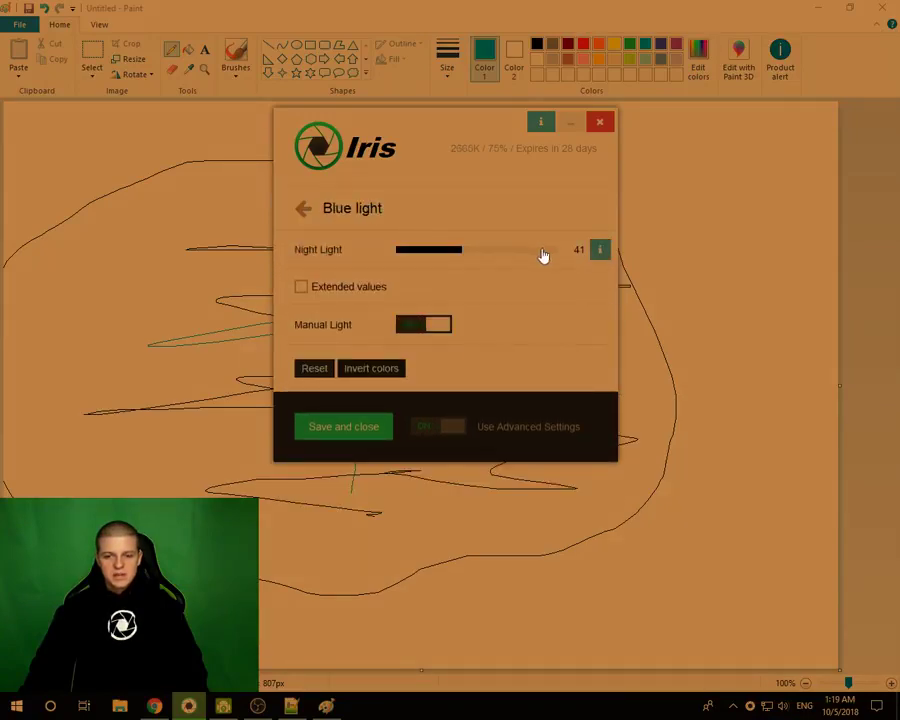
drag(540, 251, 560, 250)
- Enable manual brightness and raise Night Brightness from 80 to 100
click(303, 208)
click(370, 262)
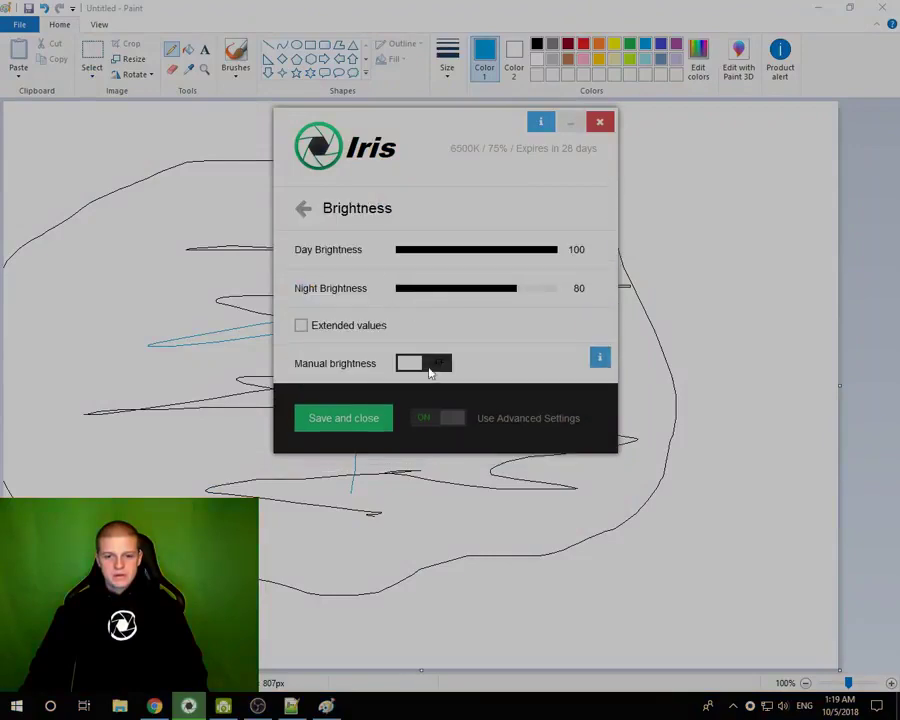
click(424, 362)
drag(531, 255, 594, 252)
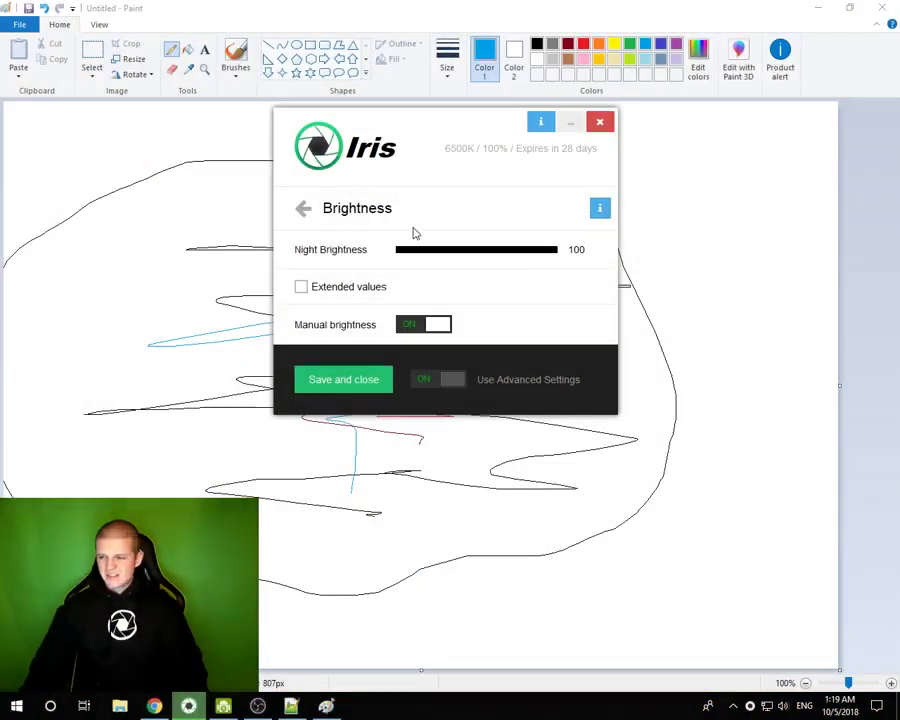
- Enable the red overlay on the Screen overlay page
click(304, 211)
scroll(508, 297, down, 10)
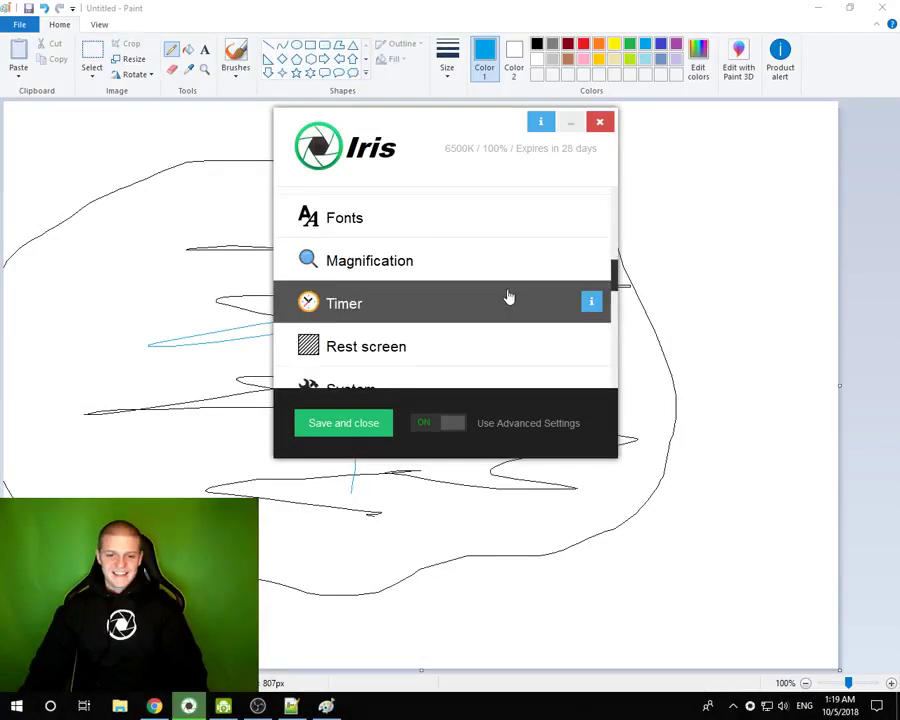
scroll(408, 324, down, 3)
scroll(400, 322, up, 4)
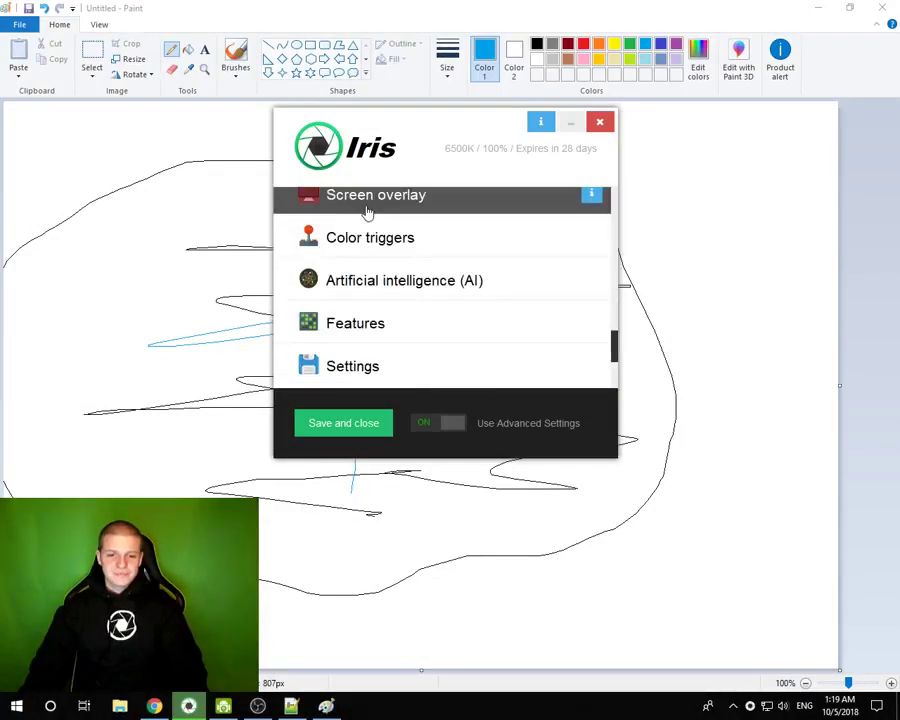
click(367, 211)
click(320, 454)
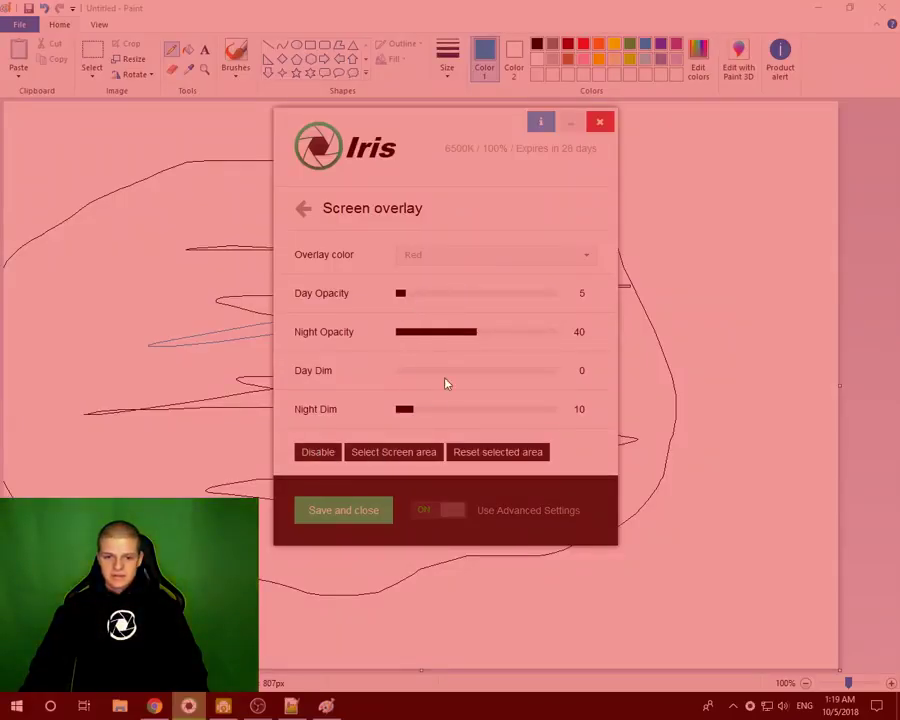
- Raise Night Opacity, mark an overlay-free rectangle, and hide Iris to view Paint
drag(492, 339, 497, 337)
click(387, 452)
drag(569, 420, 690, 539)
drag(464, 131, 426, 151)
click(533, 145)
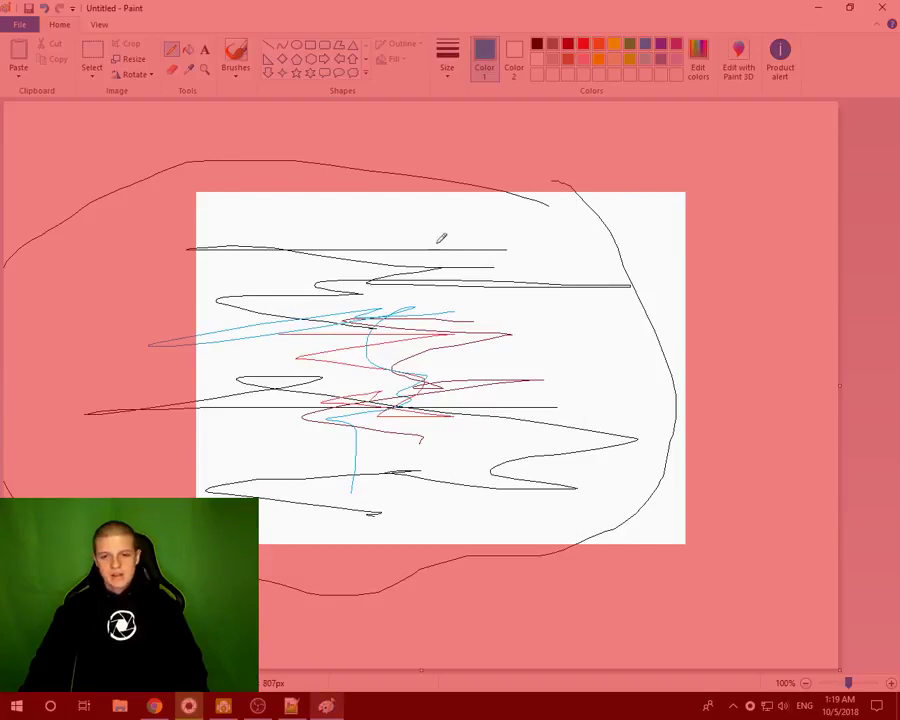
mouse_move(387, 8)
mouse_down()
mouse_move(416, 36)
mouse_move(380, 62)
mouse_move(454, 56)
mouse_move(436, 114)
mouse_move(438, 2)
mouse_up()
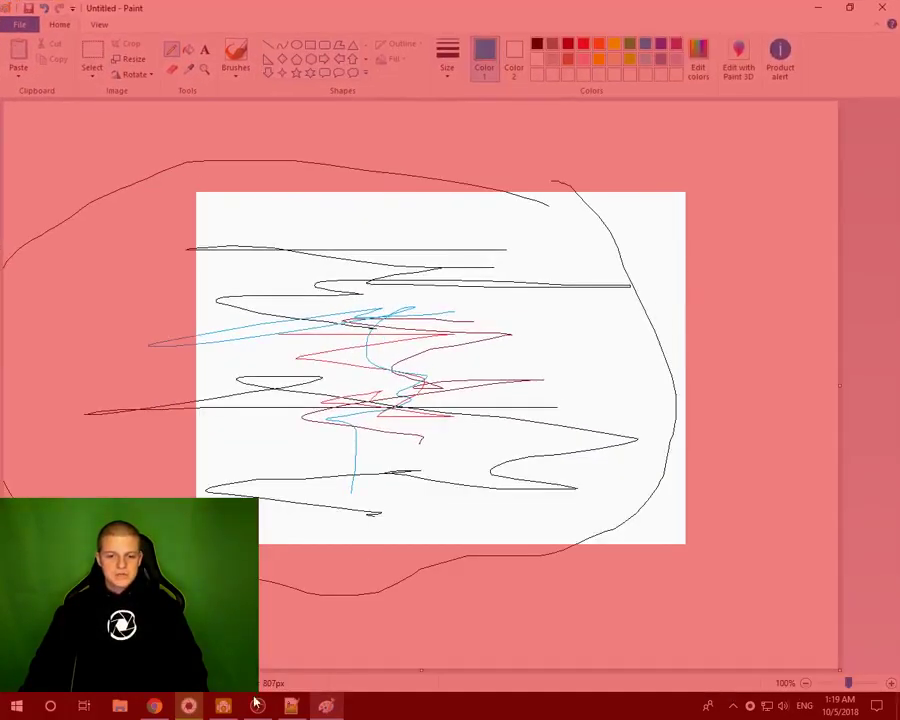
- Set Night Opacity to 64 and mark a new overlay-free rectangle
click(187, 707)
drag(414, 145, 449, 162)
click(494, 352)
click(390, 489)
drag(305, 300, 444, 418)
- Maximize Paint again and turn off the red screen overlay
mouse_move(433, 168)
mouse_down()
mouse_move(309, 195)
mouse_move(729, 265)
mouse_move(699, 145)
mouse_move(667, 147)
mouse_up()
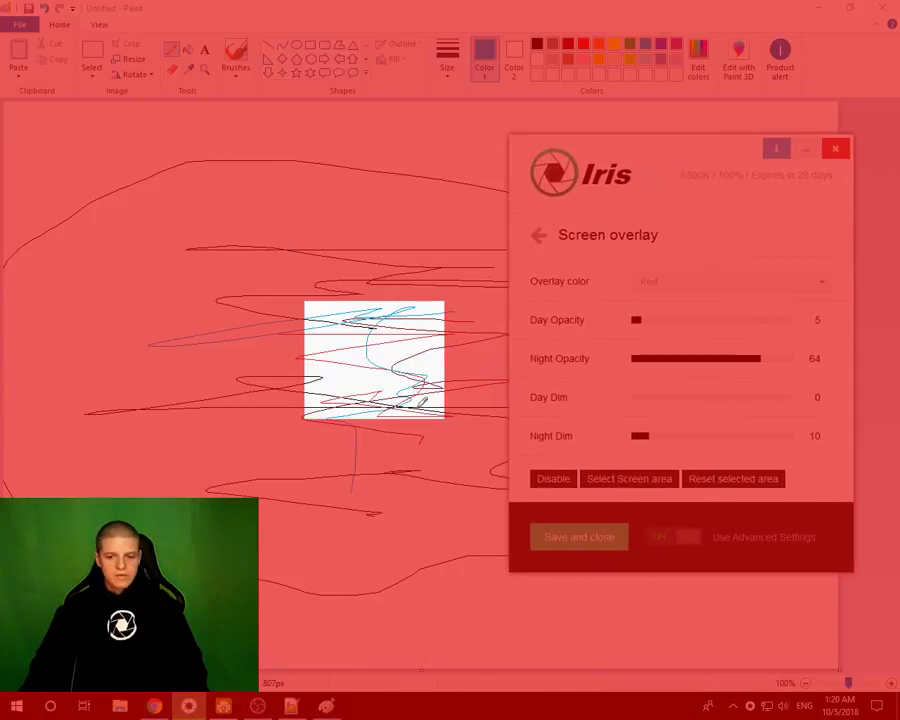
mouse_move(408, 12)
mouse_down()
mouse_move(370, 253)
mouse_move(410, 3)
mouse_up()
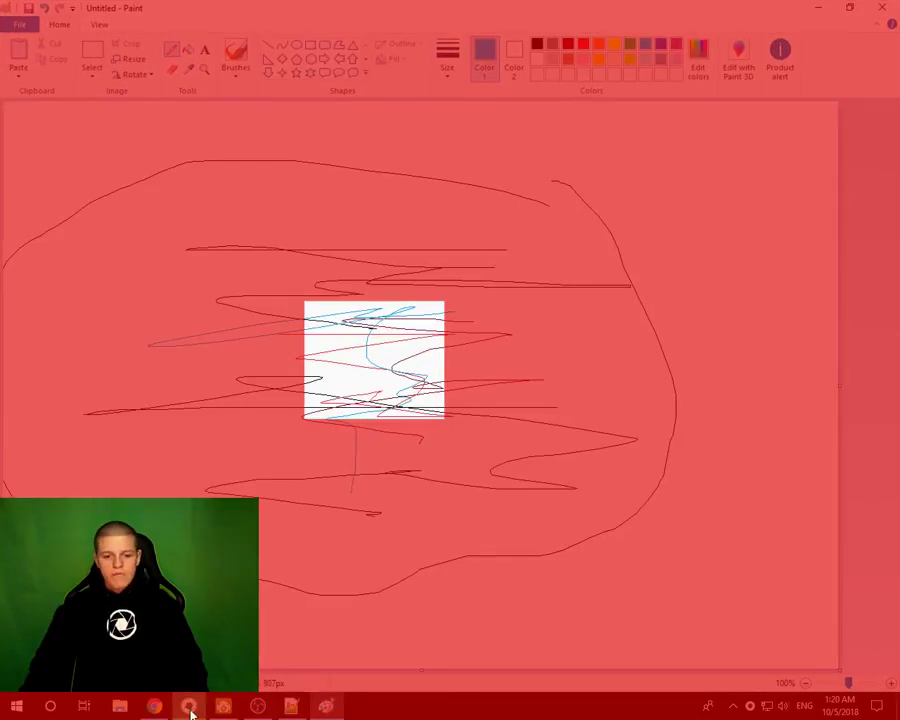
click(188, 706)
drag(677, 149, 396, 167)
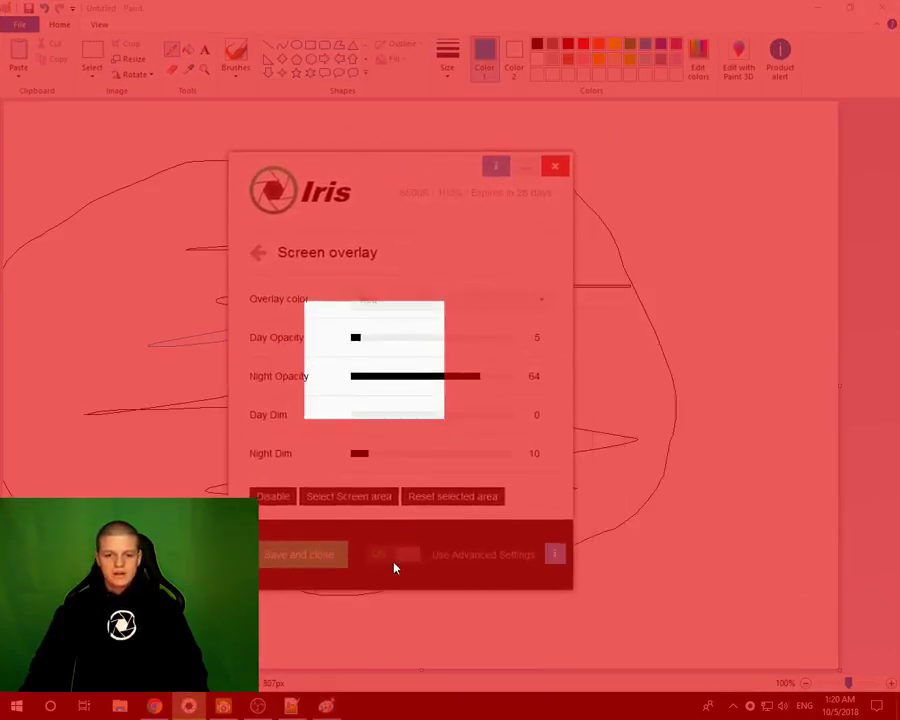
click(284, 497)
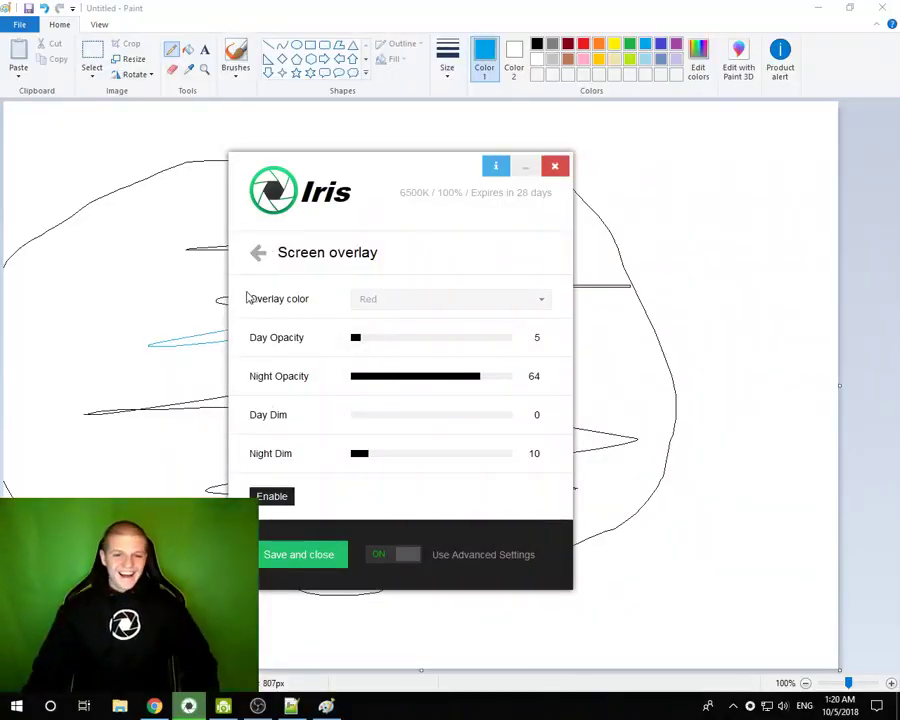
- Switch off Use Advanced Settings and choose the Health filter type
click(259, 255)
scroll(335, 331, up, 6)
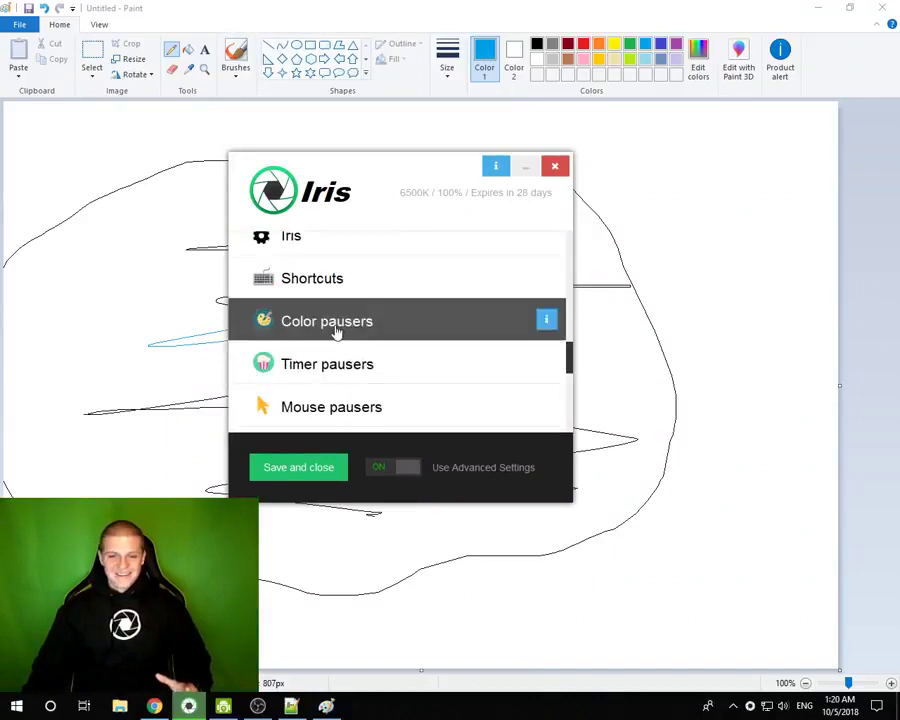
click(408, 474)
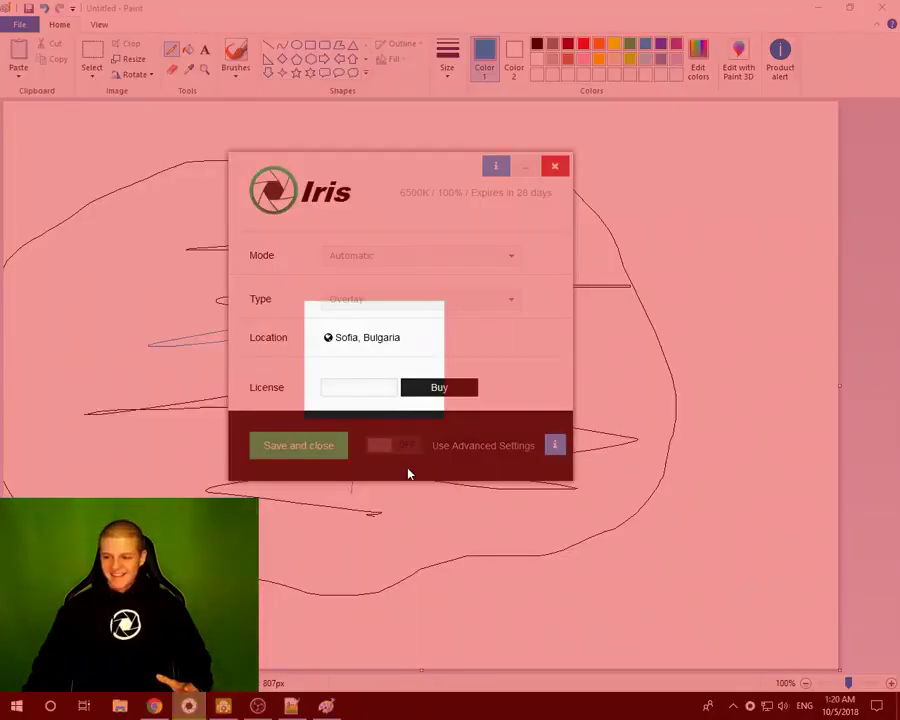
click(346, 304)
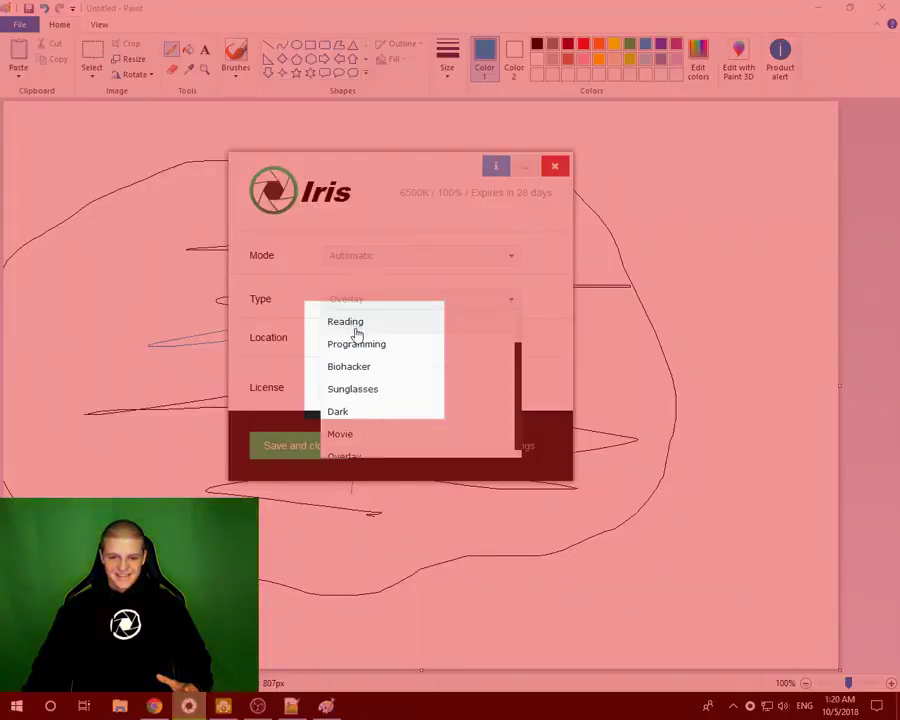
drag(518, 367, 518, 311)
click(363, 333)
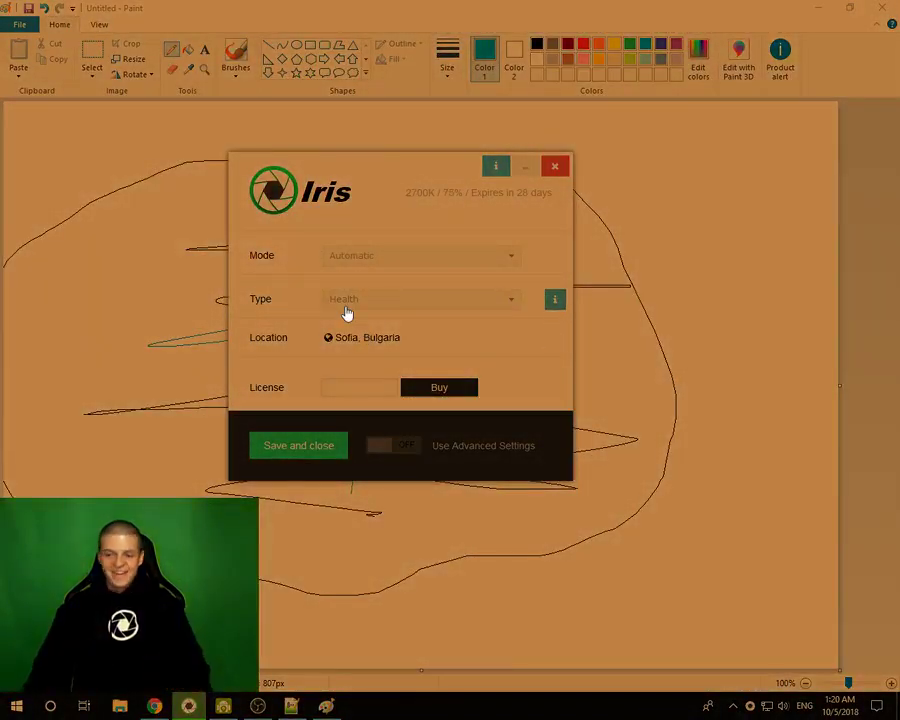
mouse_move(398, 179)
mouse_down()
mouse_move(629, 297)
mouse_move(275, 374)
mouse_move(313, 500)
mouse_move(400, 195)
mouse_move(410, 213)
mouse_up()
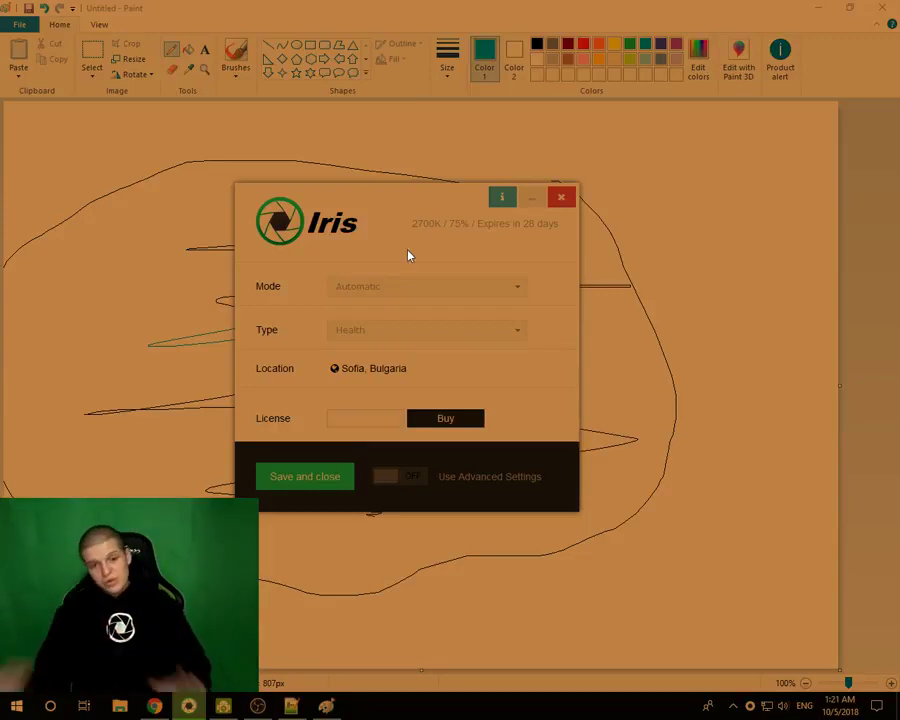
- Turn on advanced settings and enable the red screen overlay
click(390, 478)
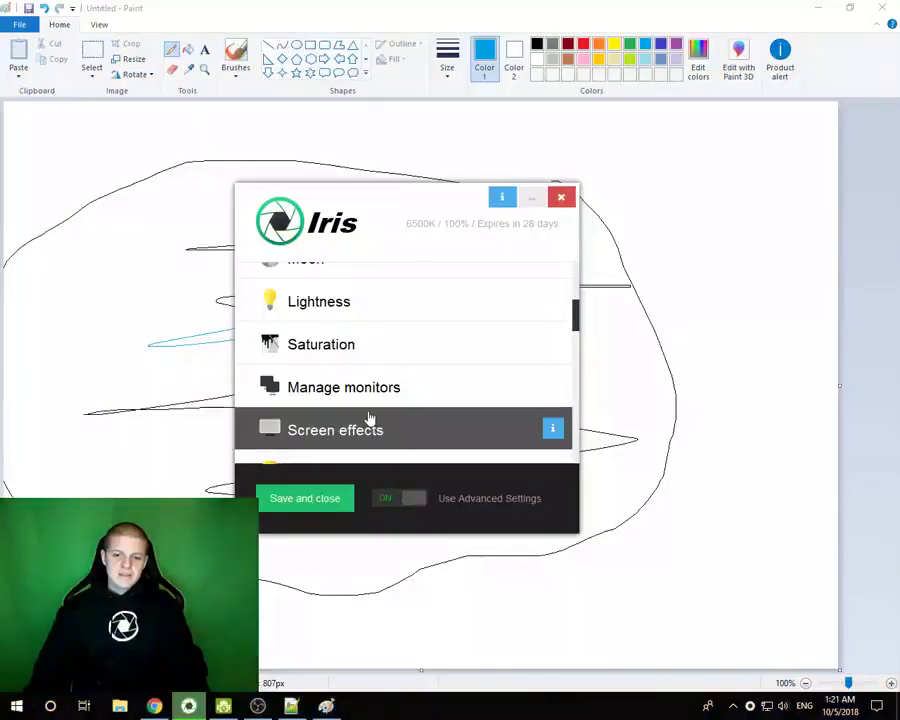
scroll(390, 417, down, 8)
scroll(321, 345, up, 4)
click(323, 360)
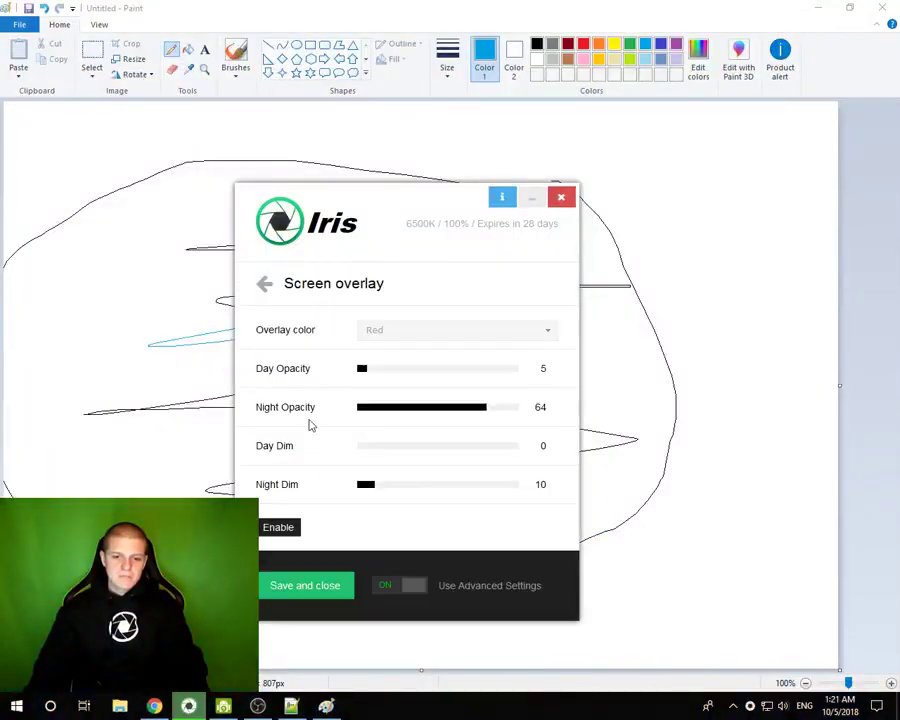
click(278, 530)
- Set Day Opacity 9, Night Opacity 73, Night Dim 24, and exclude a rectangle over the drawing
drag(397, 374, 377, 374)
drag(518, 408, 470, 414)
drag(402, 489, 420, 487)
drag(482, 416, 485, 413)
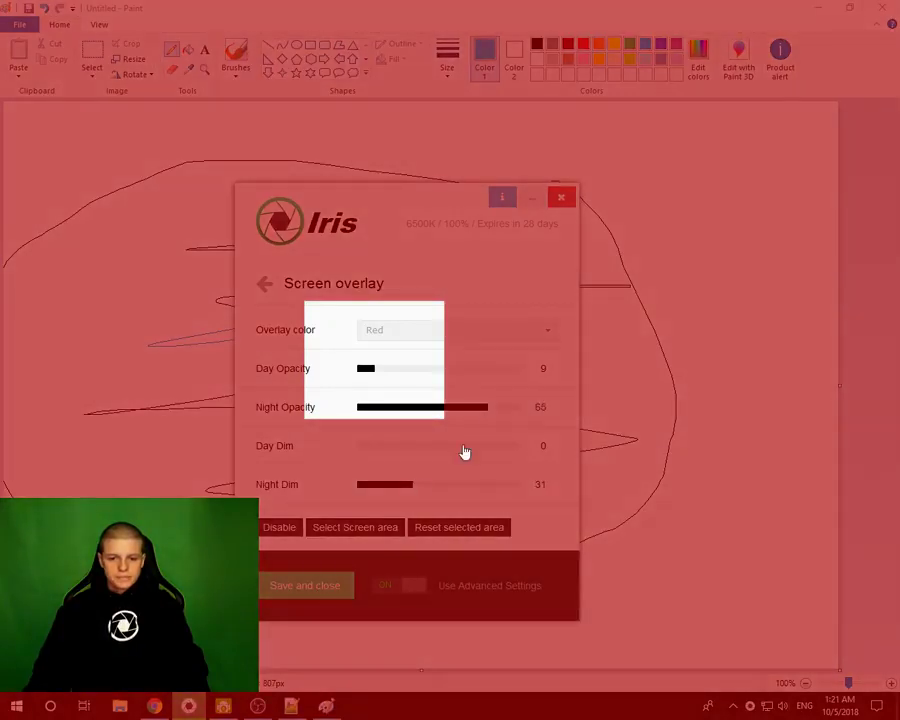
drag(420, 492, 470, 493)
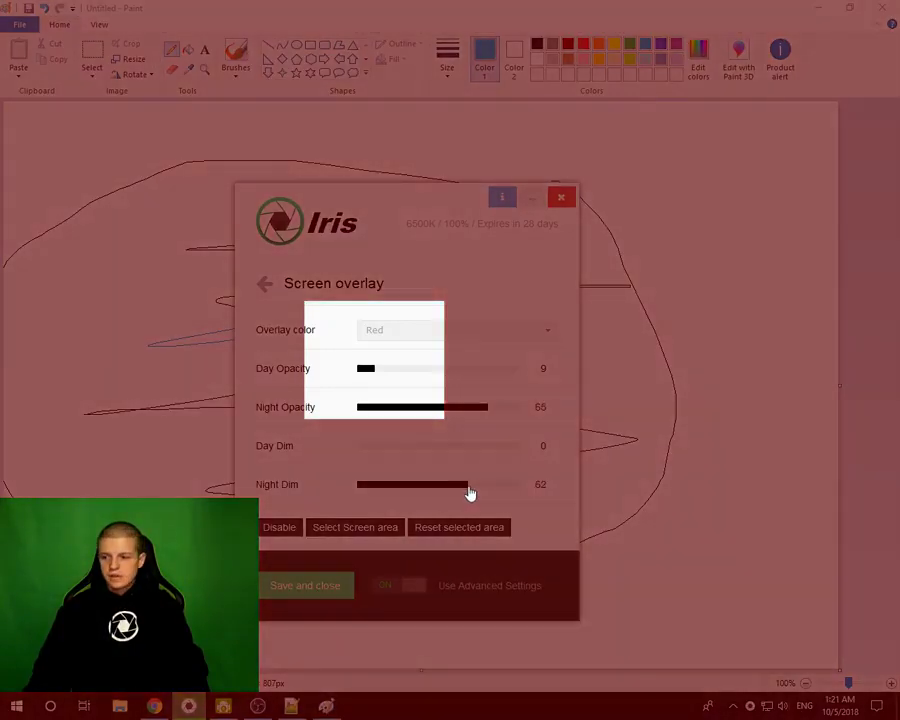
drag(495, 413, 506, 413)
drag(468, 490, 392, 484)
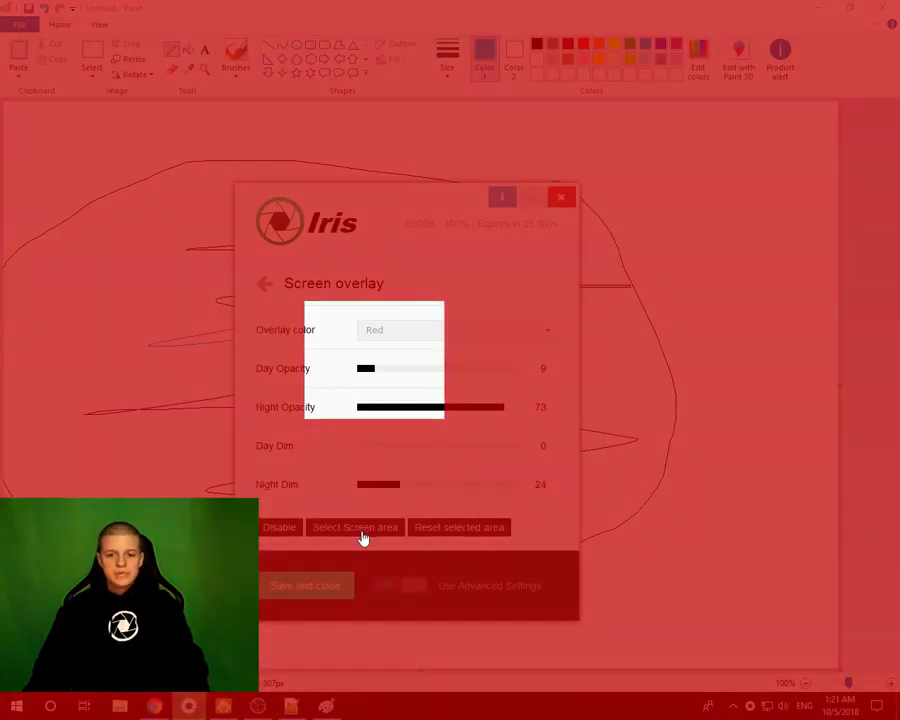
drag(206, 203, 648, 511)
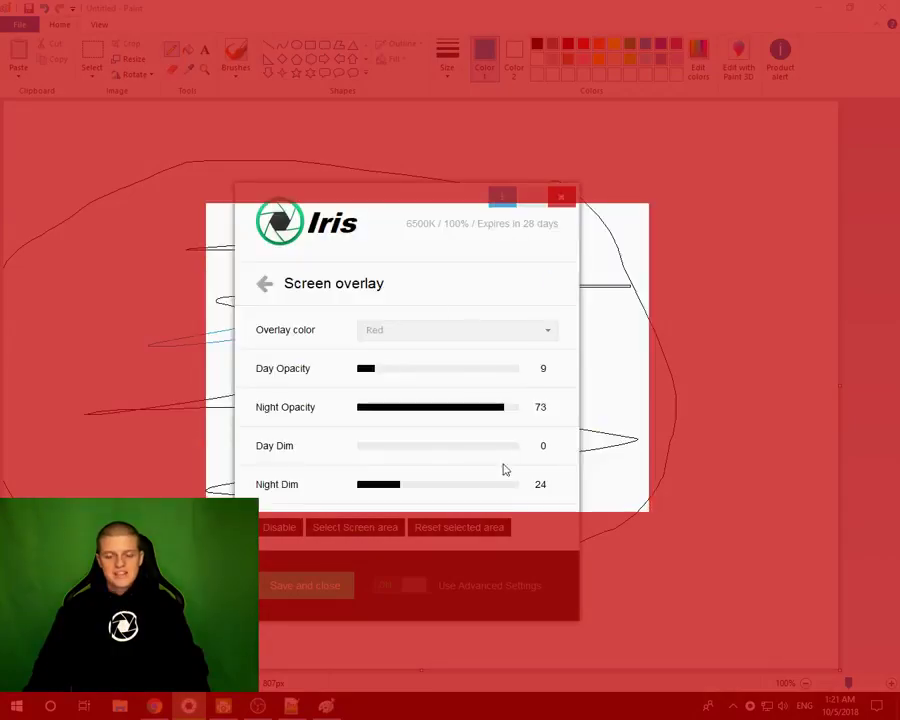
click(410, 586)
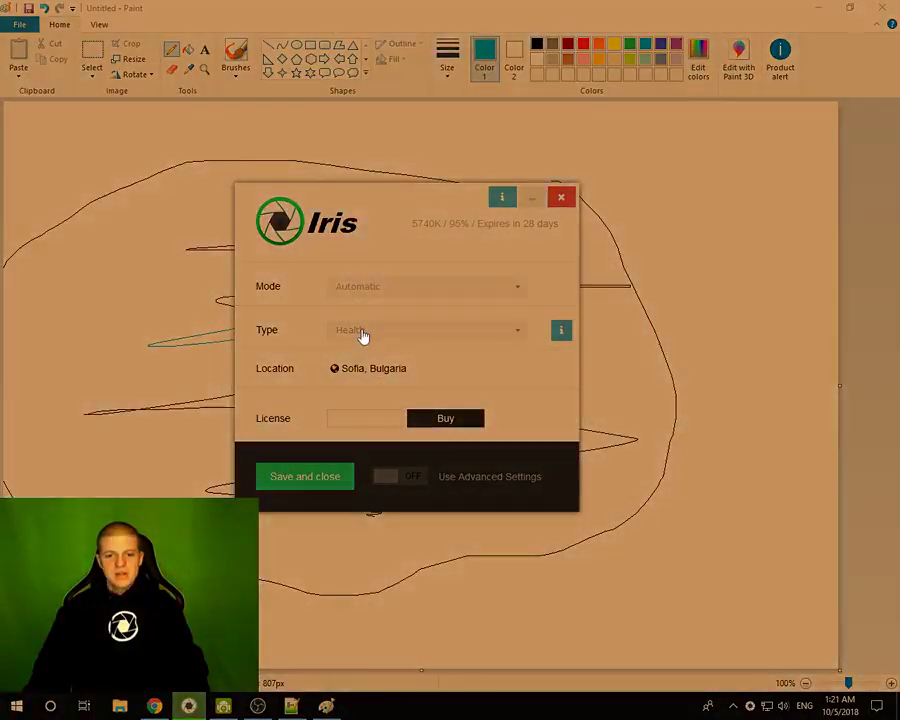
- Try the Sleep and Programming filter types, then settle on Overlay
click(363, 332)
click(358, 383)
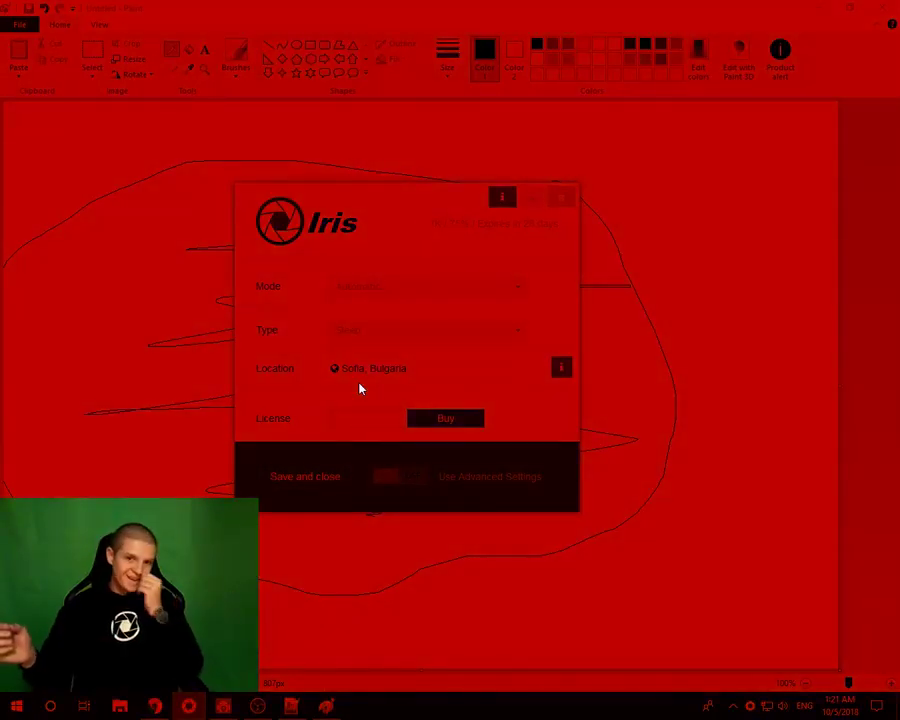
click(358, 333)
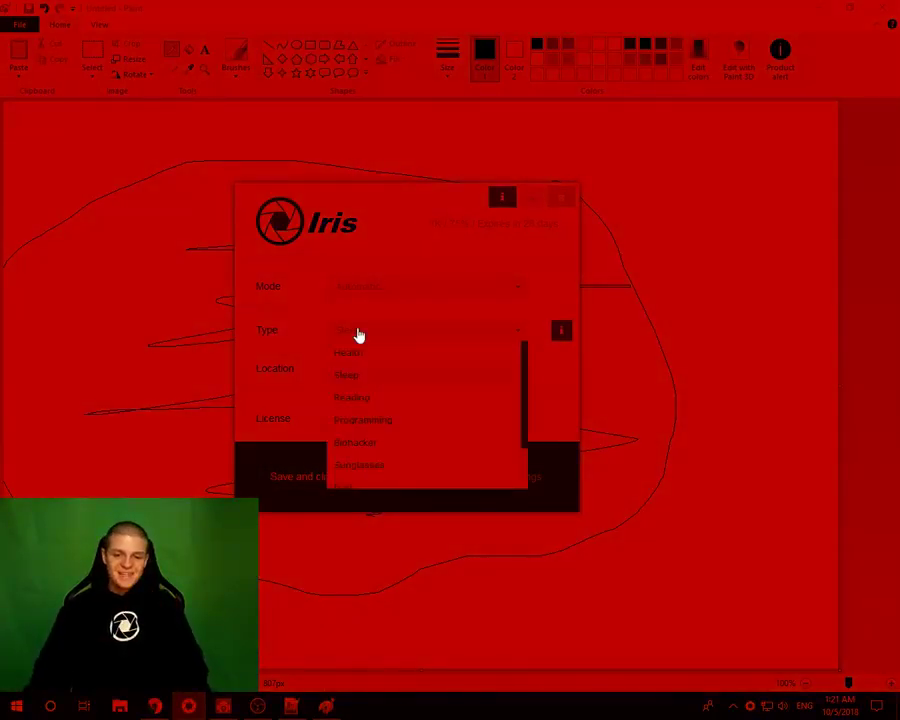
click(364, 416)
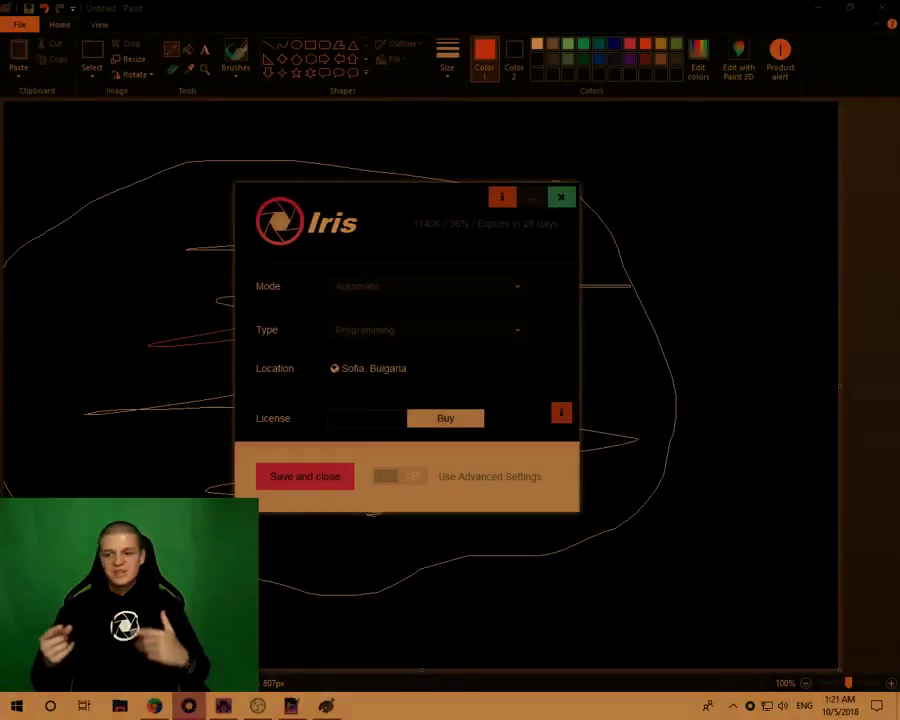
click(378, 334)
scroll(388, 435, down, 1)
click(352, 478)
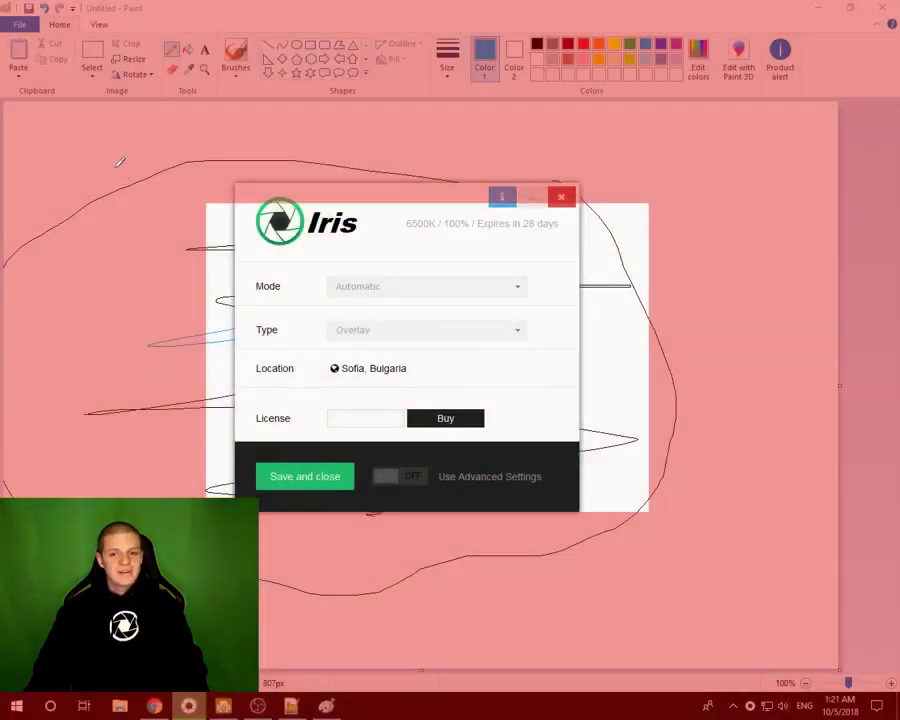
drag(346, 201, 709, 203)
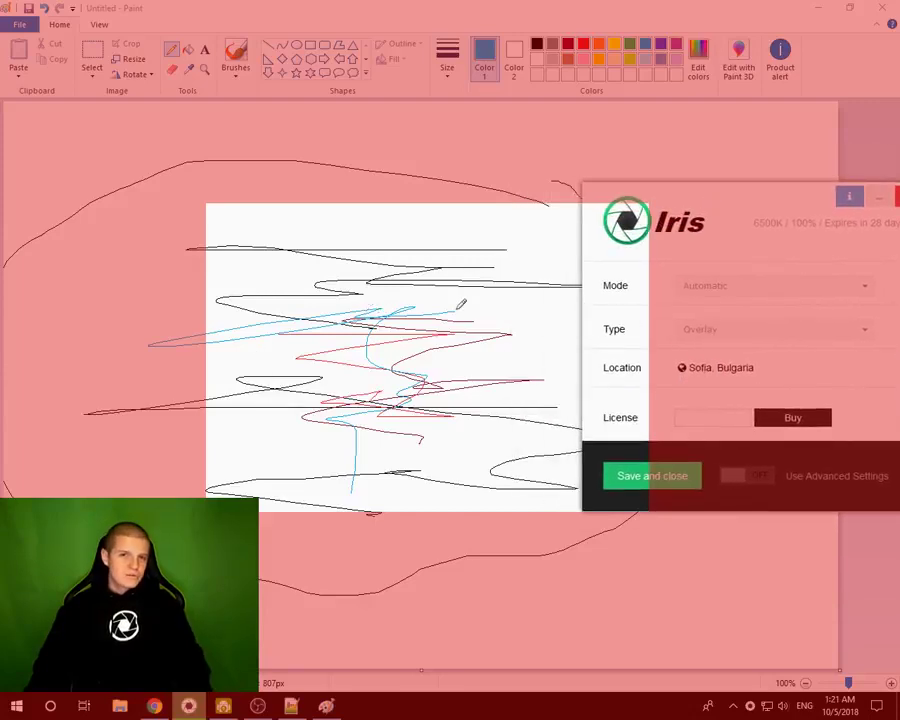
drag(732, 213, 398, 181)
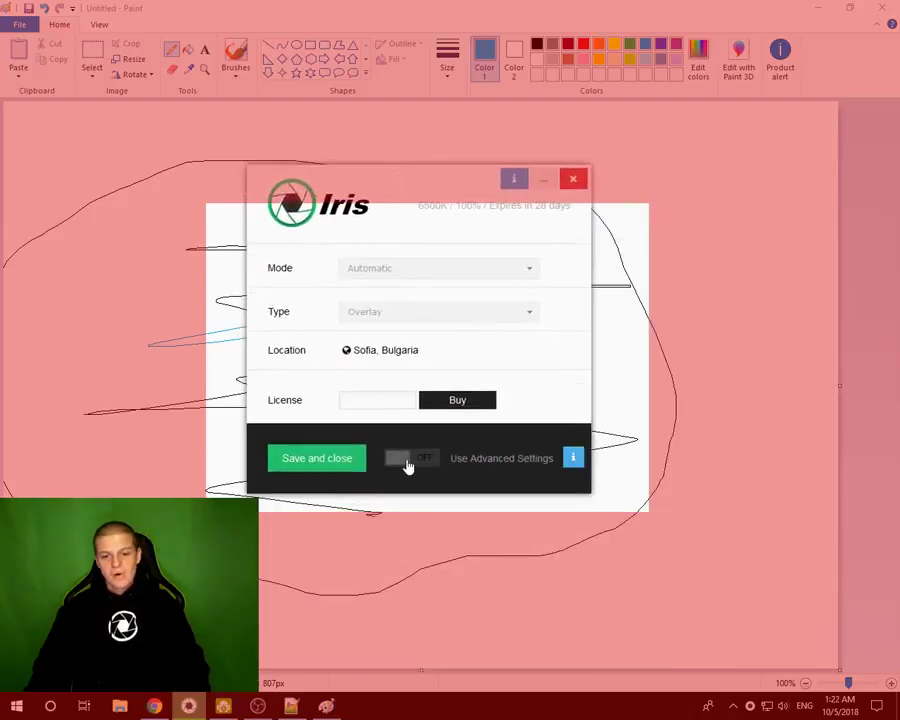
- Switch the filter type to Health and nudge the Iris window around
click(402, 311)
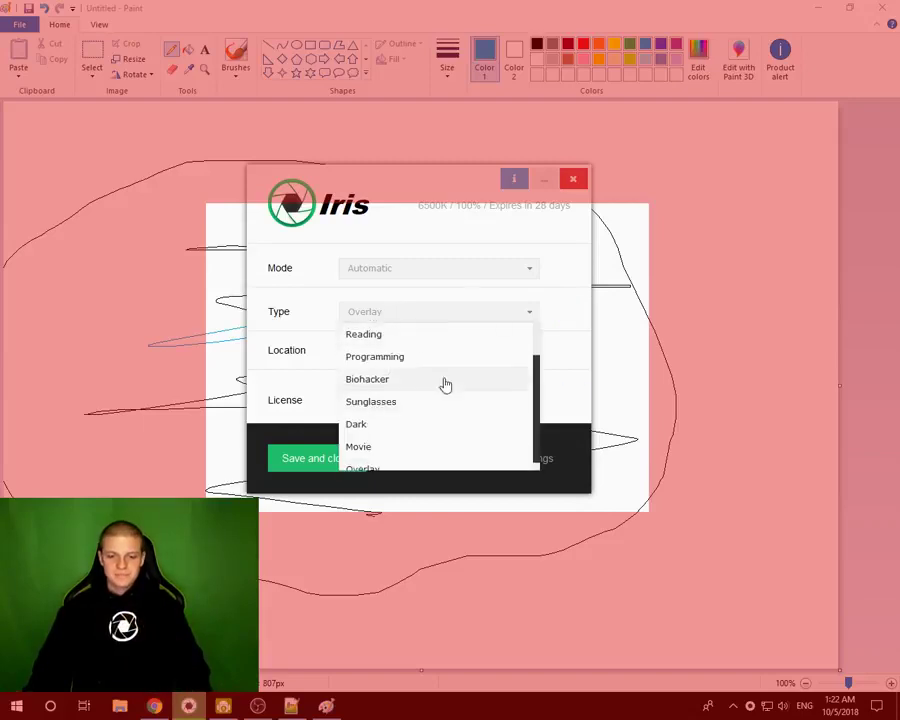
scroll(372, 360, up, 1)
click(362, 336)
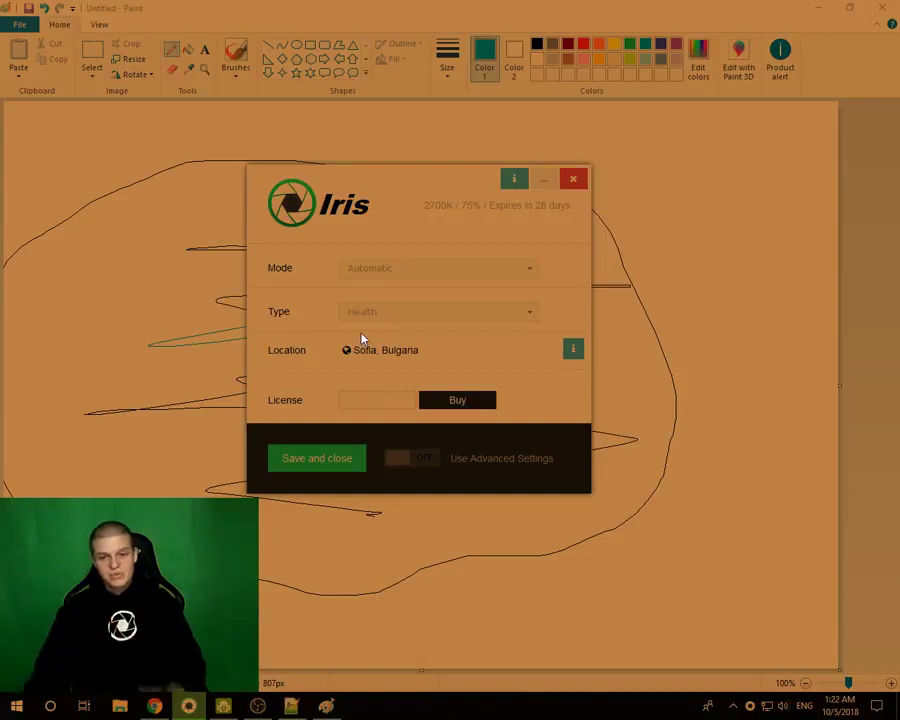
drag(400, 189, 405, 213)
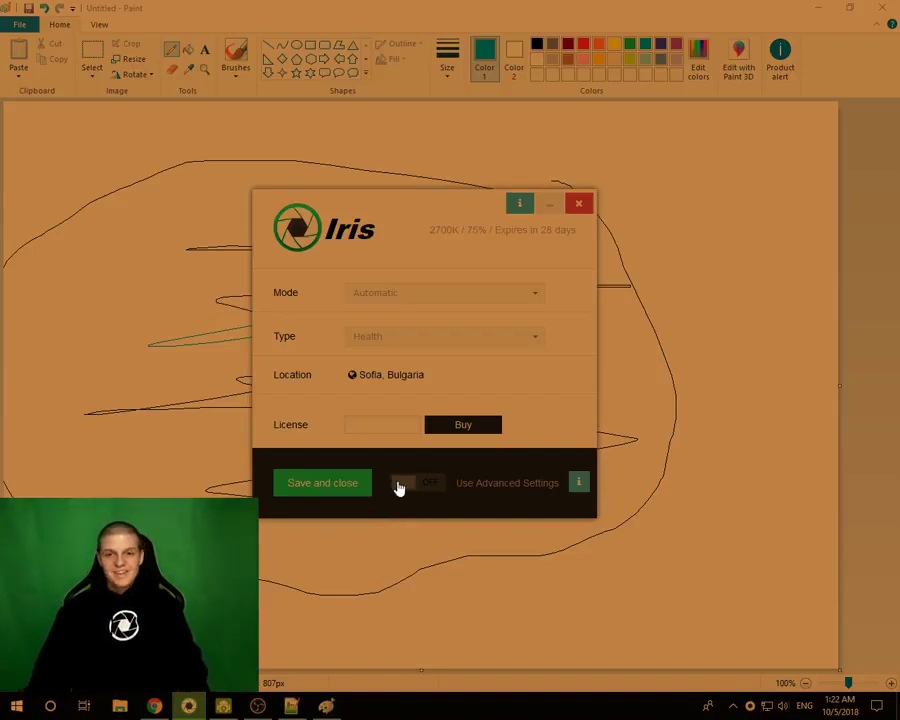
drag(397, 215, 368, 197)
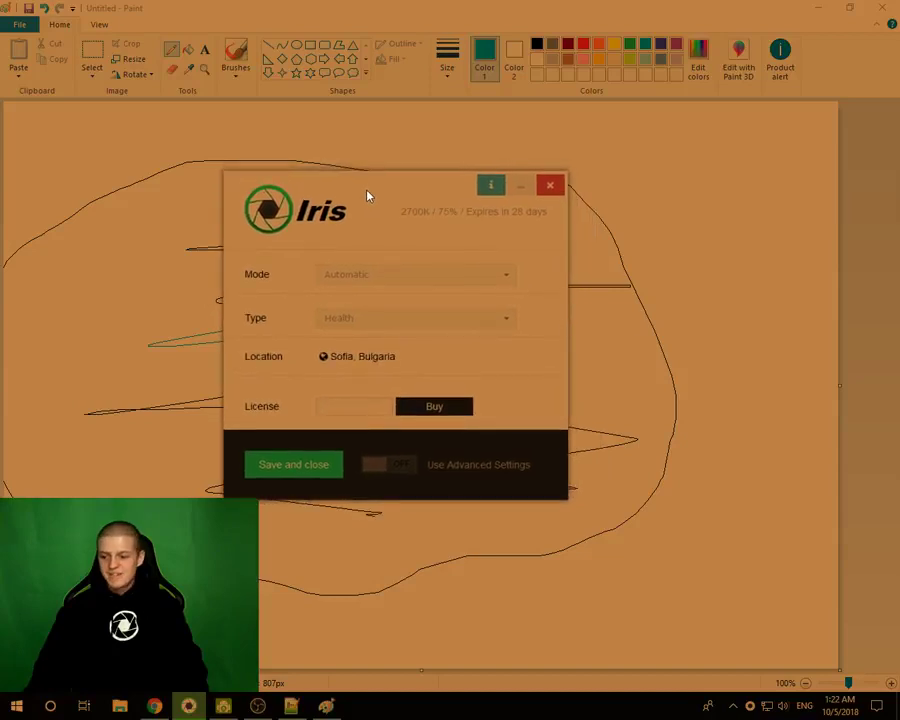
- Switch the type to Overlay and back to Health, then turn advanced settings on
mouse_move(348, 334)
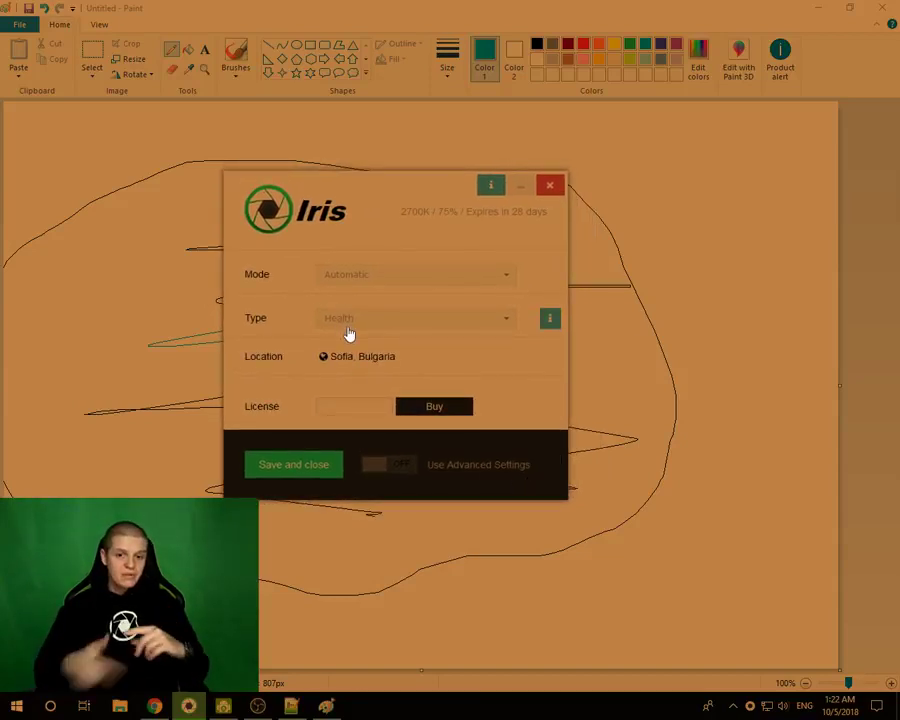
click(348, 330)
scroll(350, 450, down, 2)
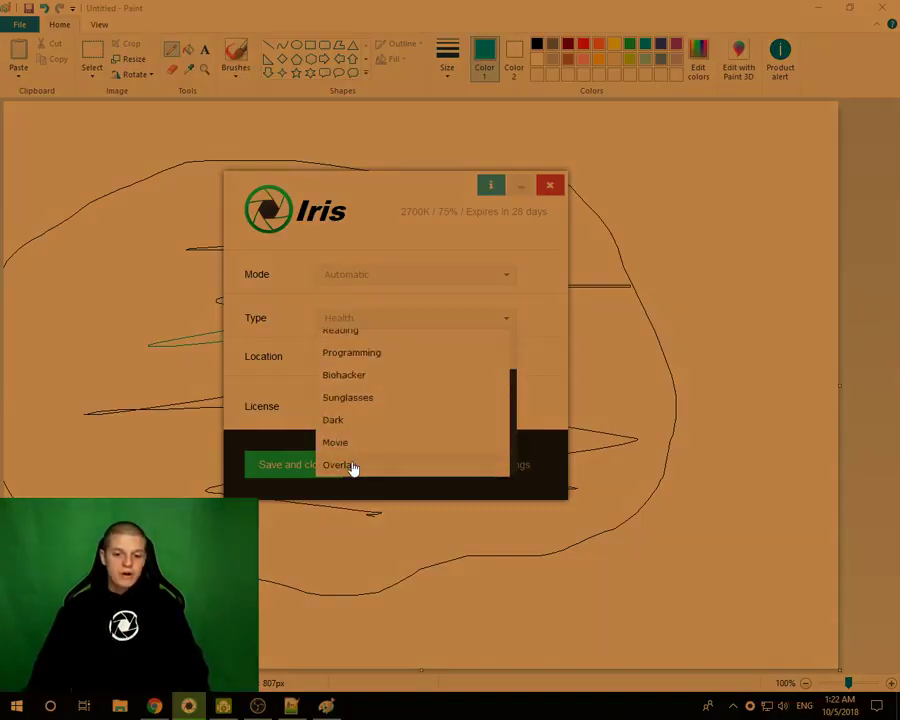
click(340, 465)
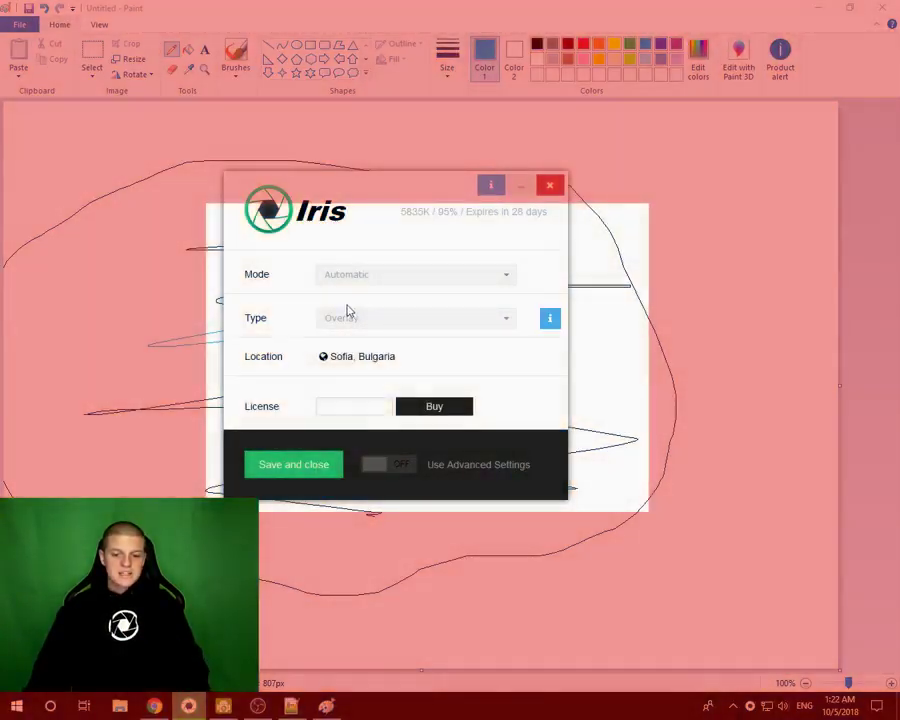
click(348, 314)
scroll(362, 356, up, 1)
scroll(382, 345, up, 2)
click(381, 342)
click(372, 464)
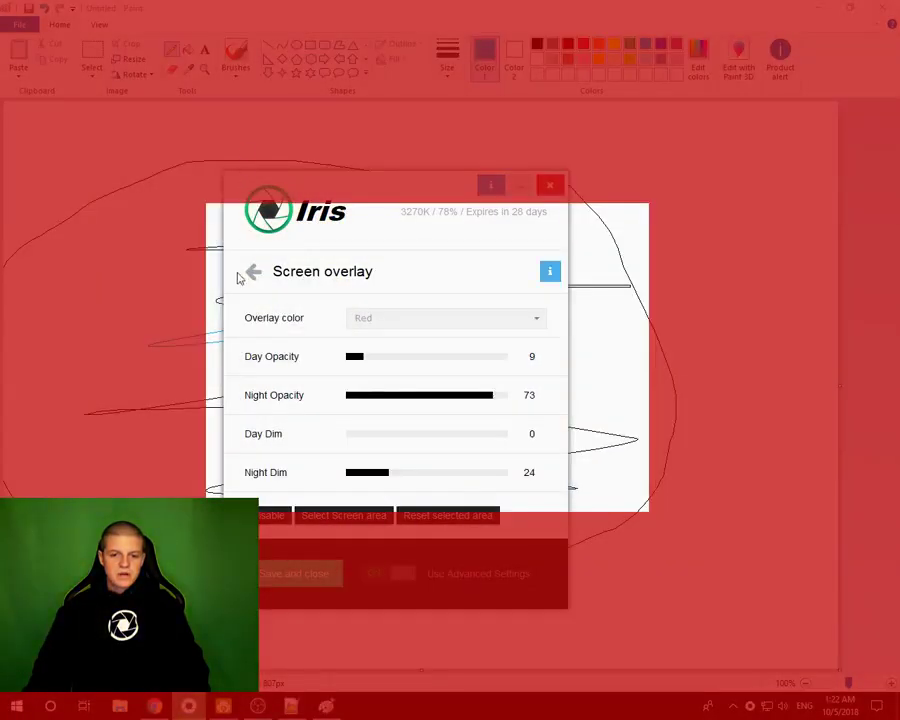
- Reopen Screen overlay and mark a wide overlay-free area across the drawing
click(251, 272)
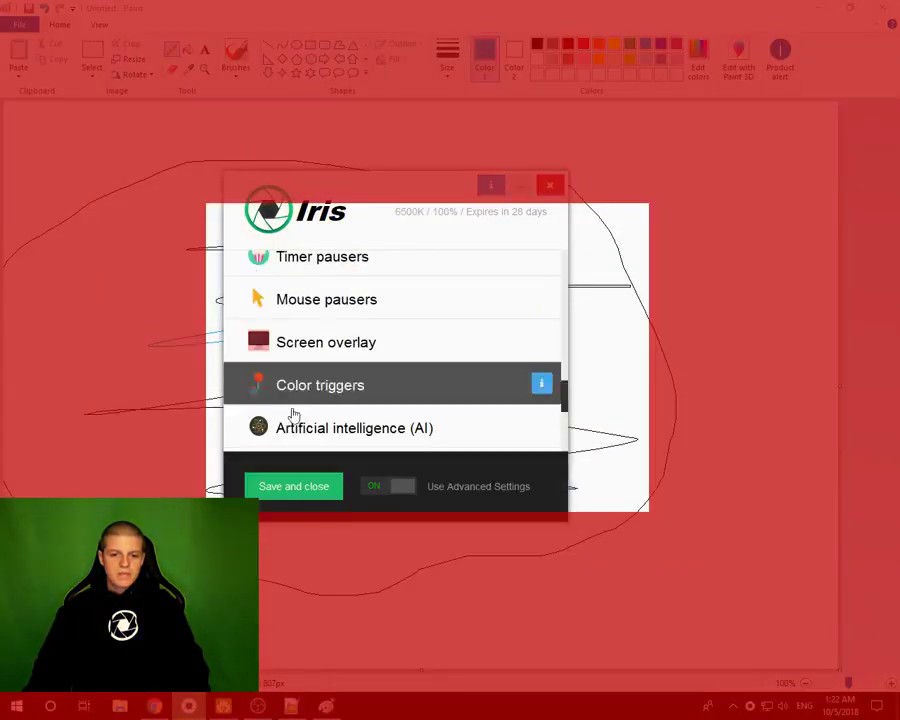
click(299, 352)
click(359, 520)
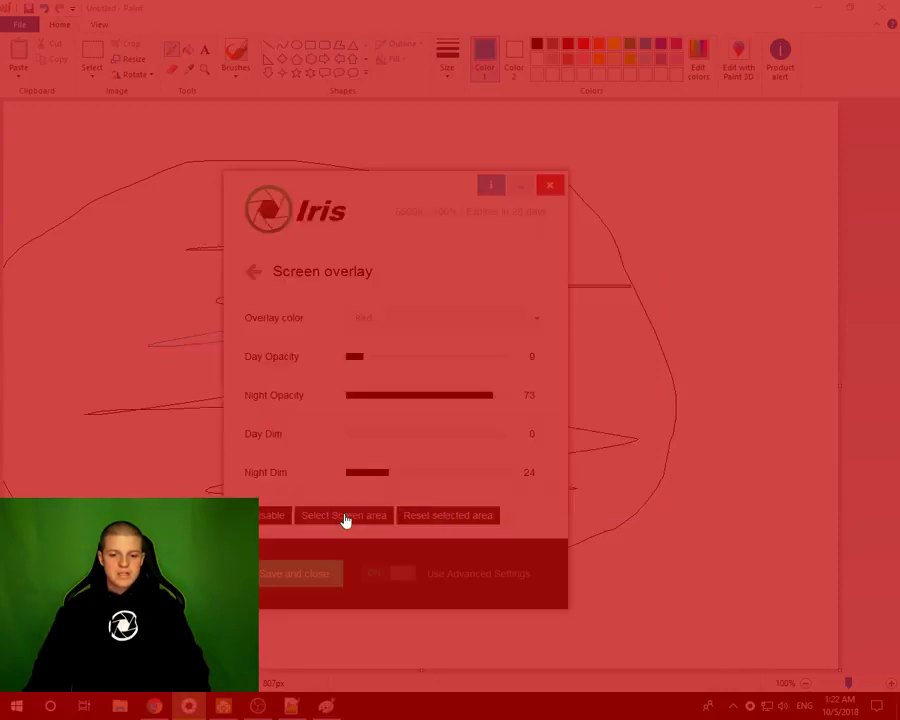
drag(182, 175, 463, 540)
drag(320, 519, 718, 548)
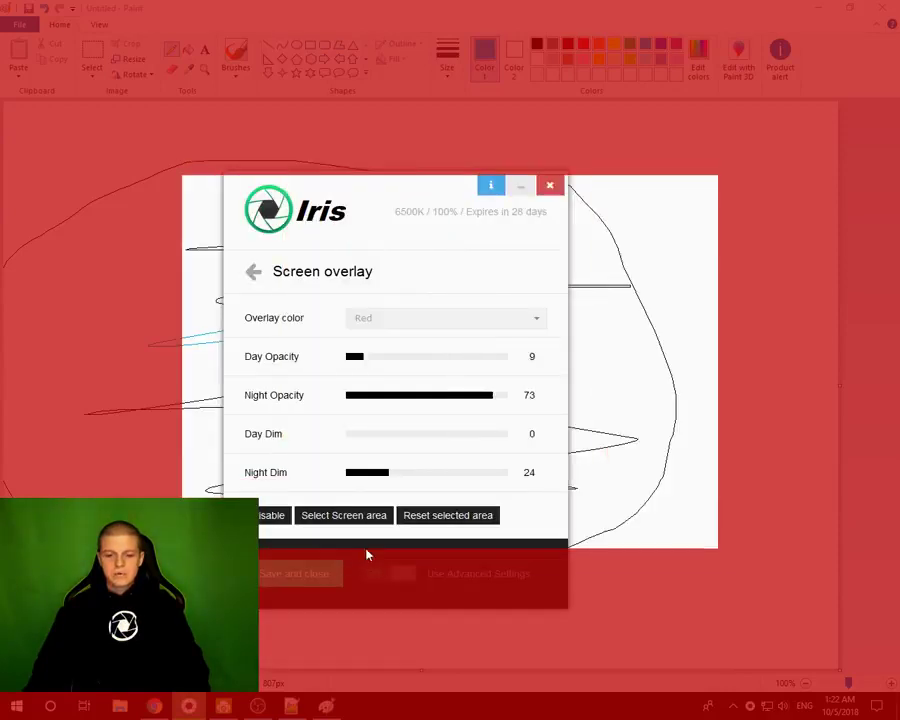
- Reset the selected area, disable the red overlay, and switch off advanced settings
click(270, 520)
click(270, 520)
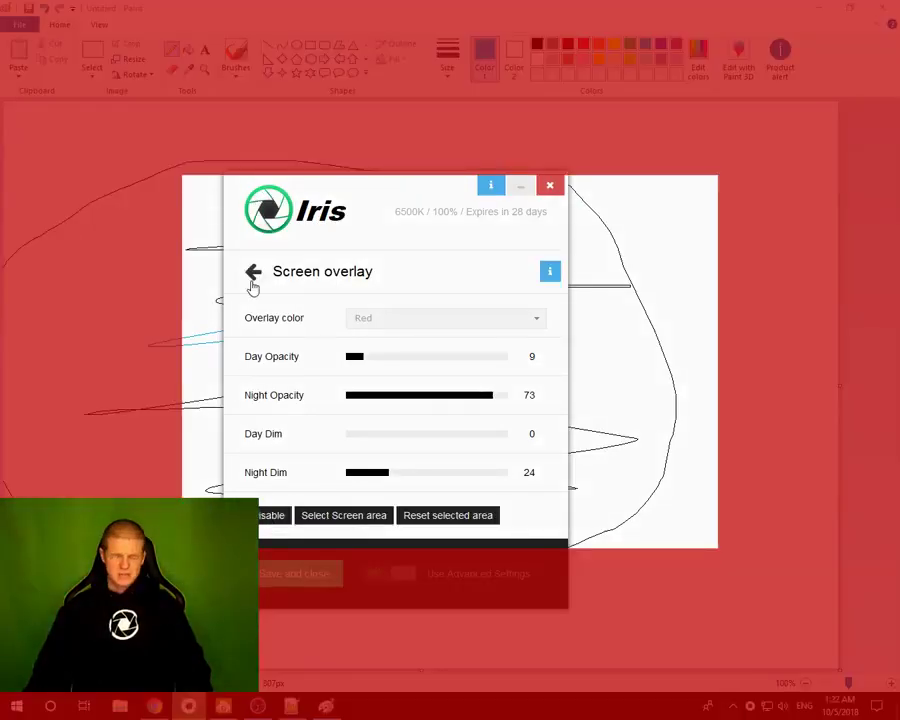
click(350, 515)
drag(254, 217, 412, 510)
click(422, 526)
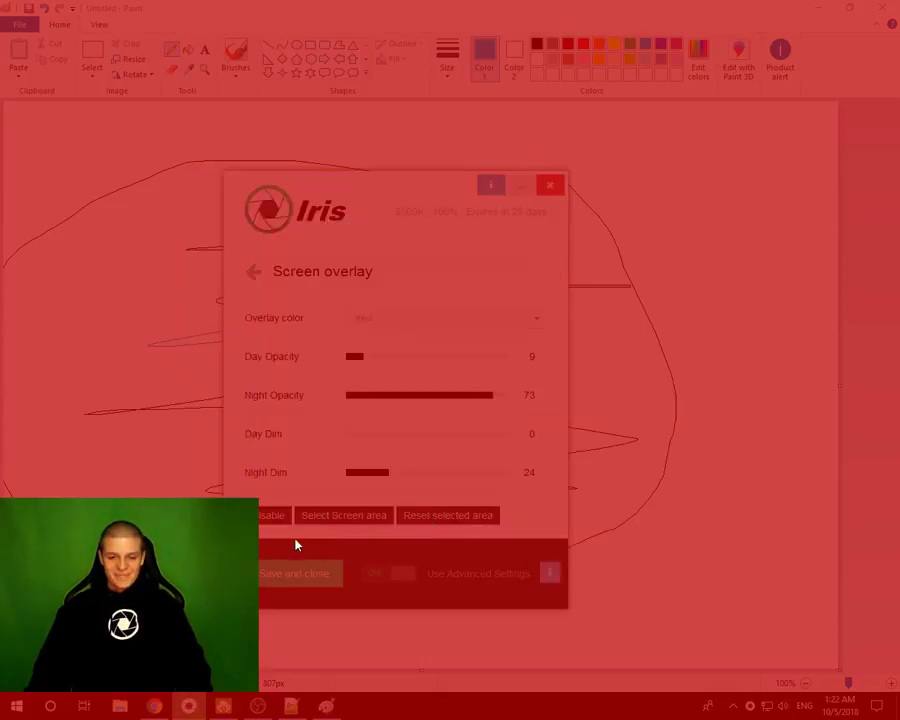
click(271, 518)
click(398, 577)
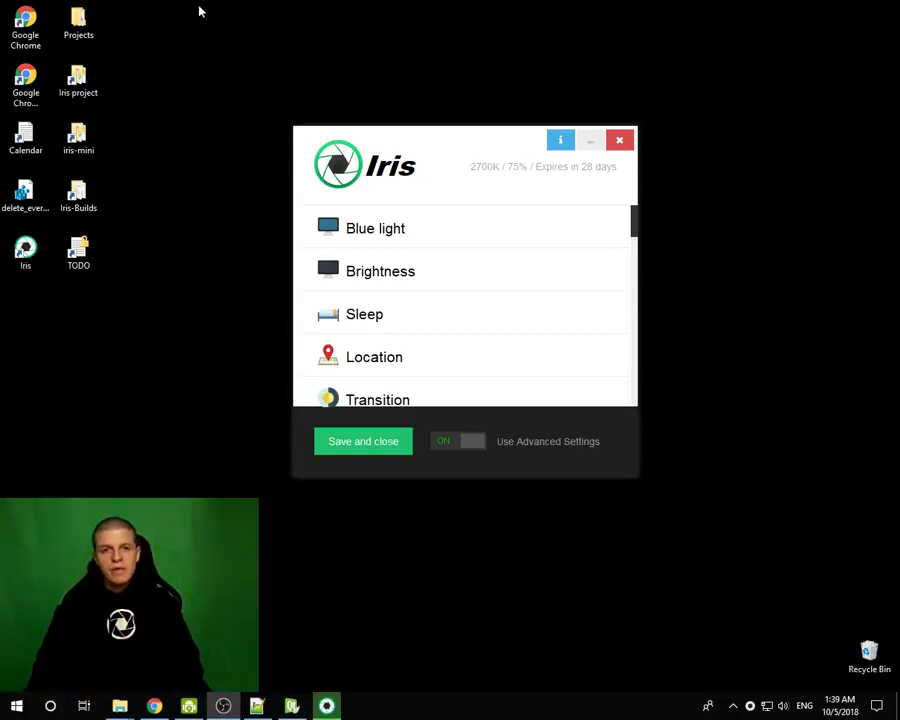
- Drag from the top screen edge down toward the Iris window, keeping advanced settings on
drag(382, 2, 191, 358)
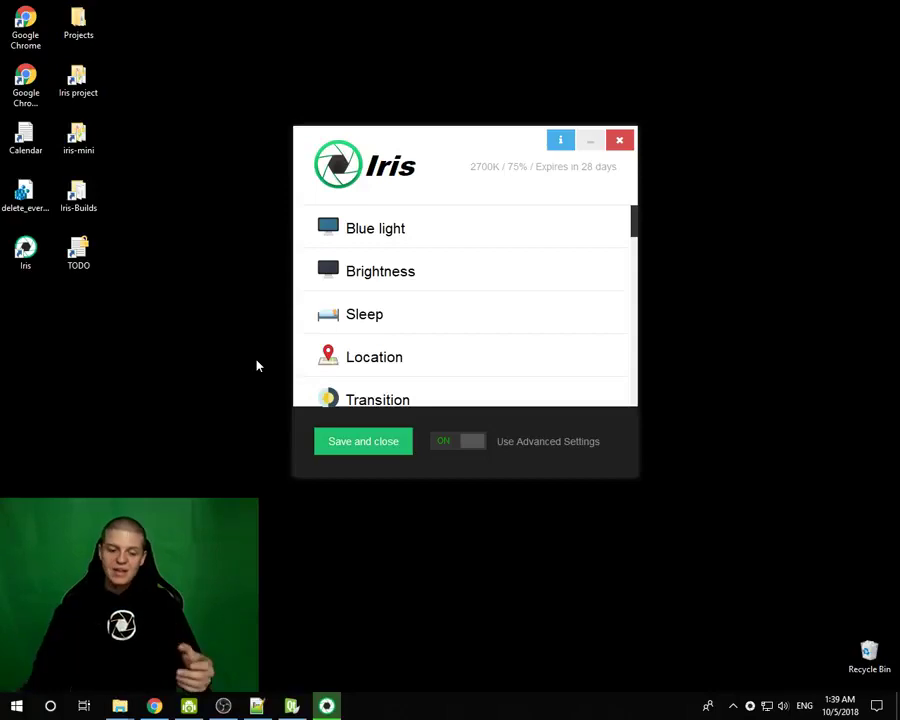
- Search 'paint' in the Start menu and launch Paint with a blank canvas
key(super)
text(paint)
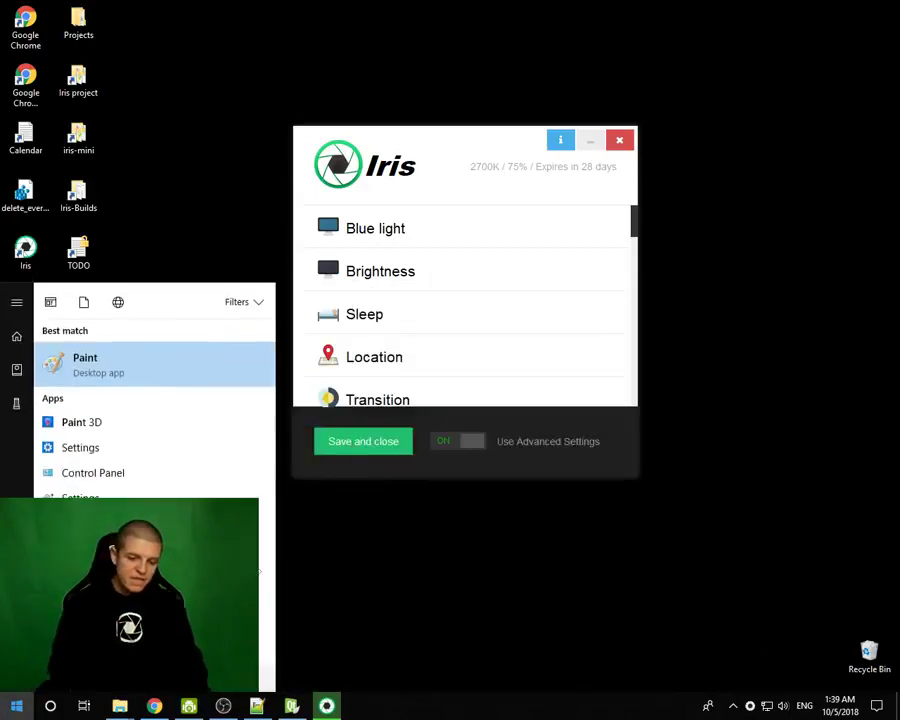
key(Return)
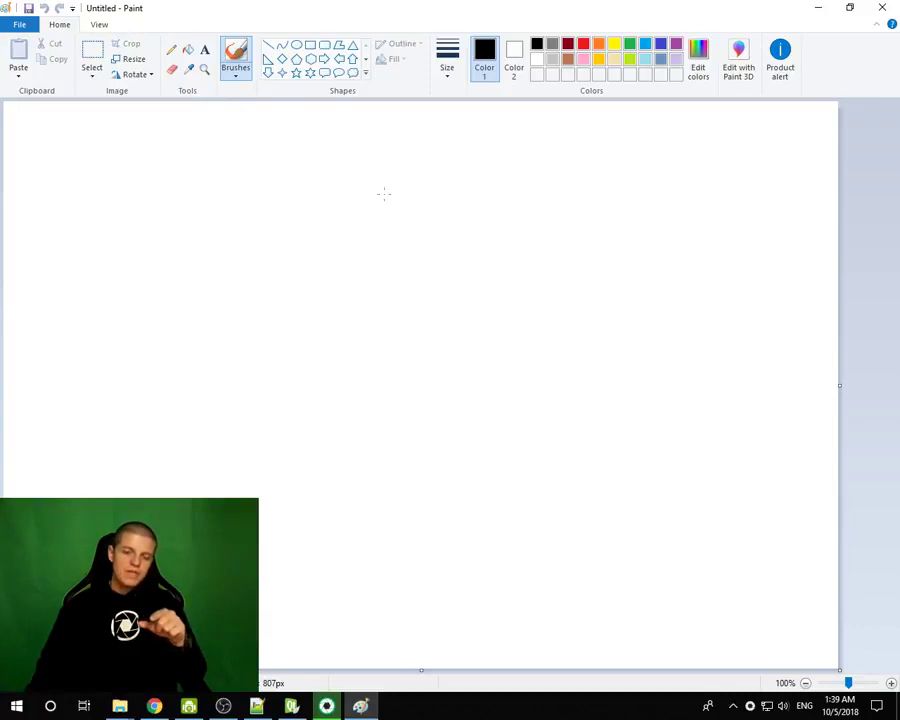
mouse_move(327, 707)
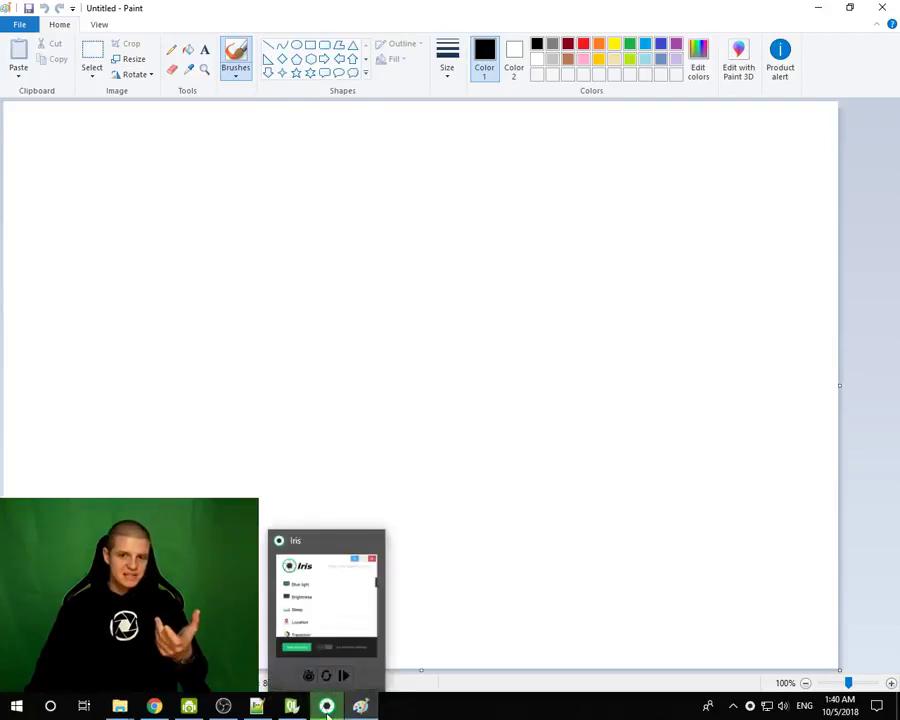
- Turn Iris's Use low-level Color API off, check Paint's tint, then re-enable it
click(343, 675)
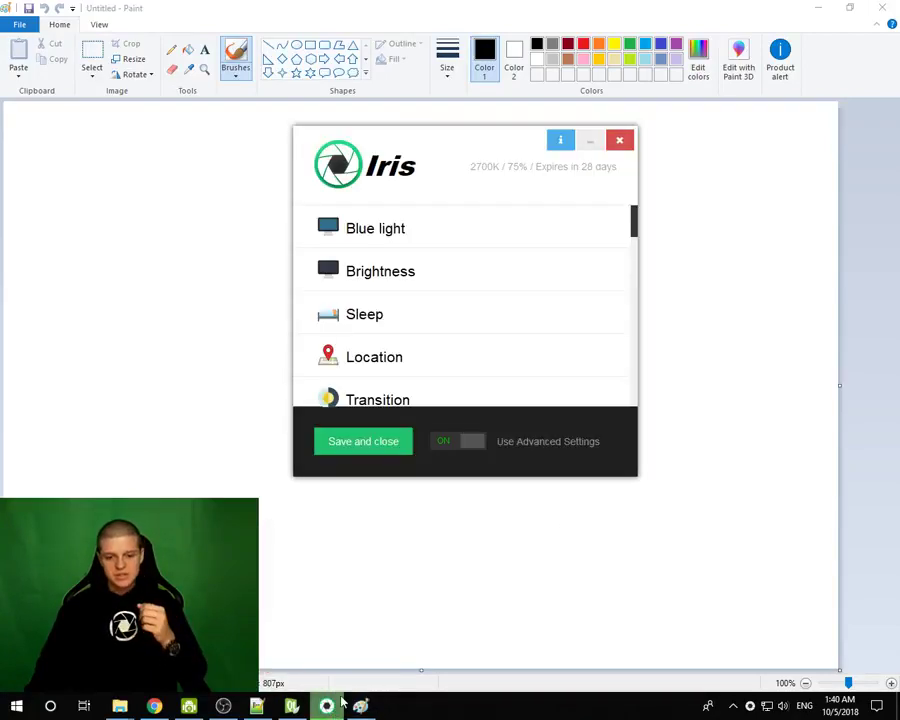
scroll(428, 320, down, 3)
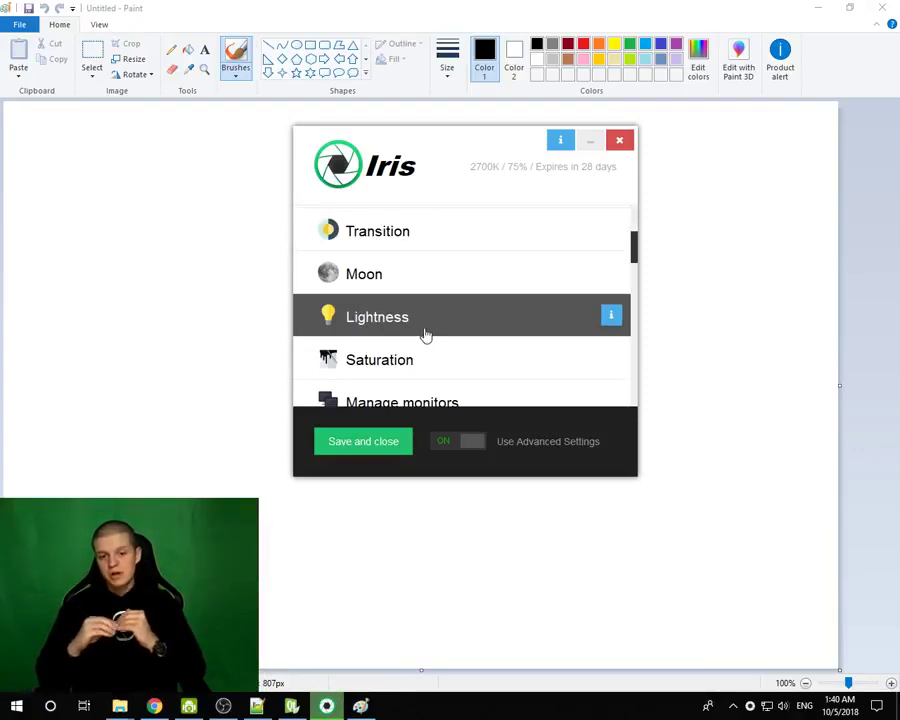
click(815, 8)
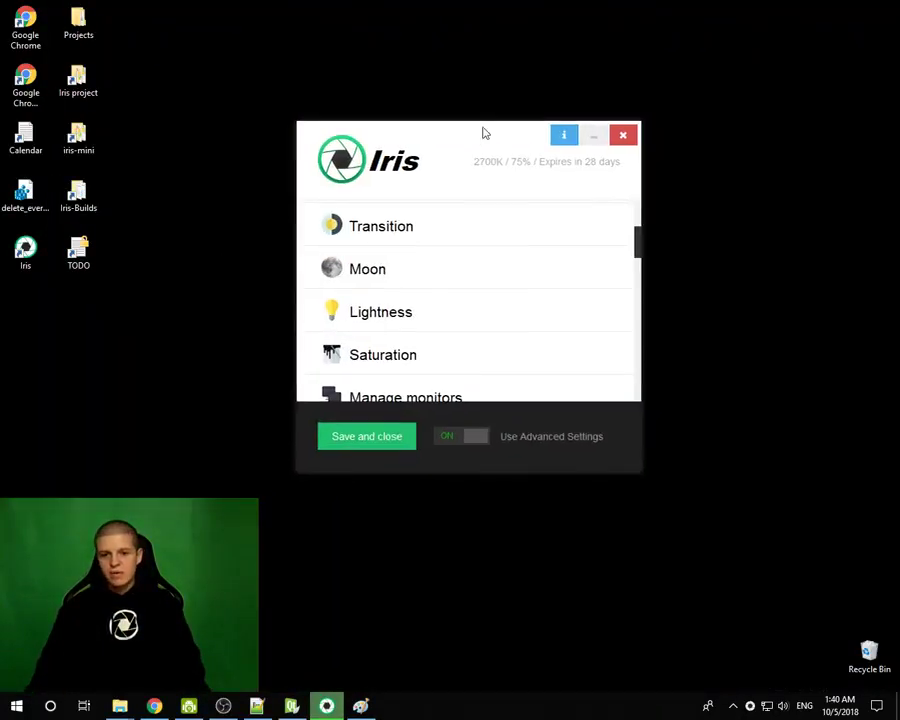
scroll(440, 295, down, 3)
scroll(438, 295, down, 2)
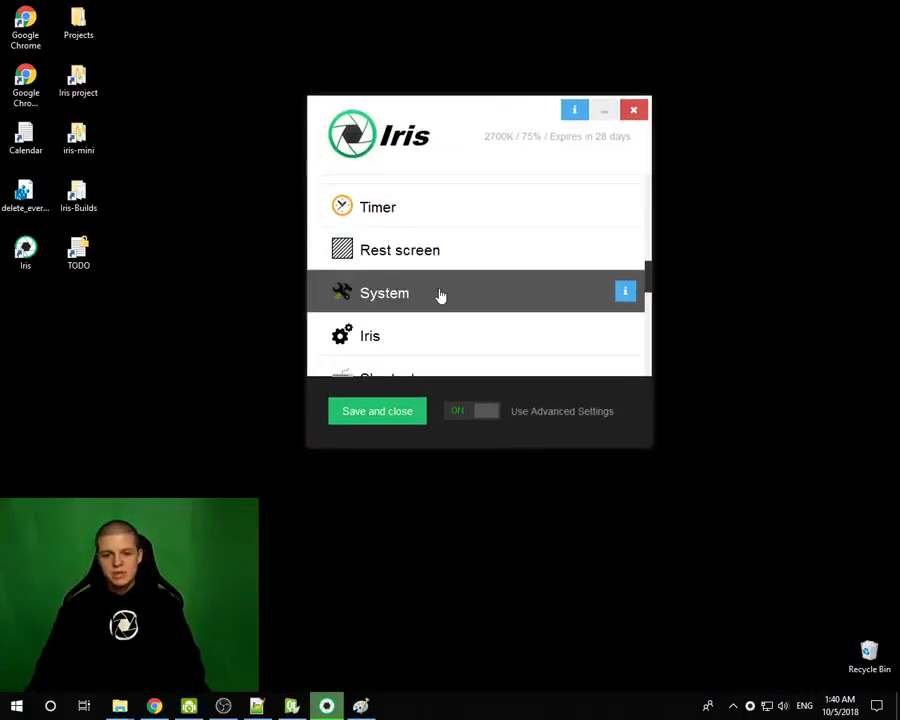
click(383, 336)
click(386, 330)
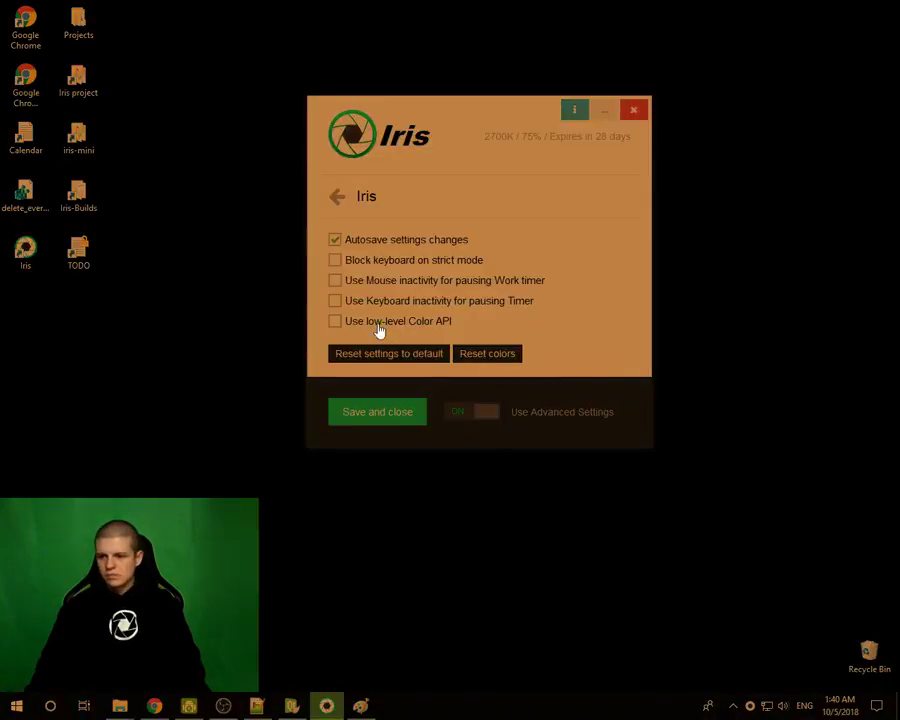
click(361, 706)
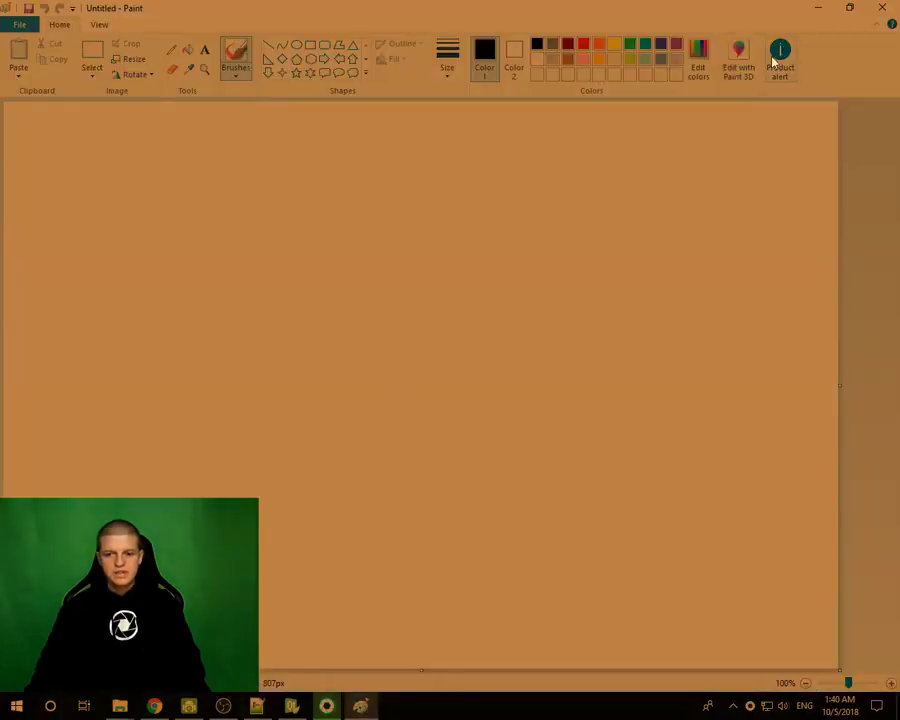
click(818, 7)
click(370, 325)
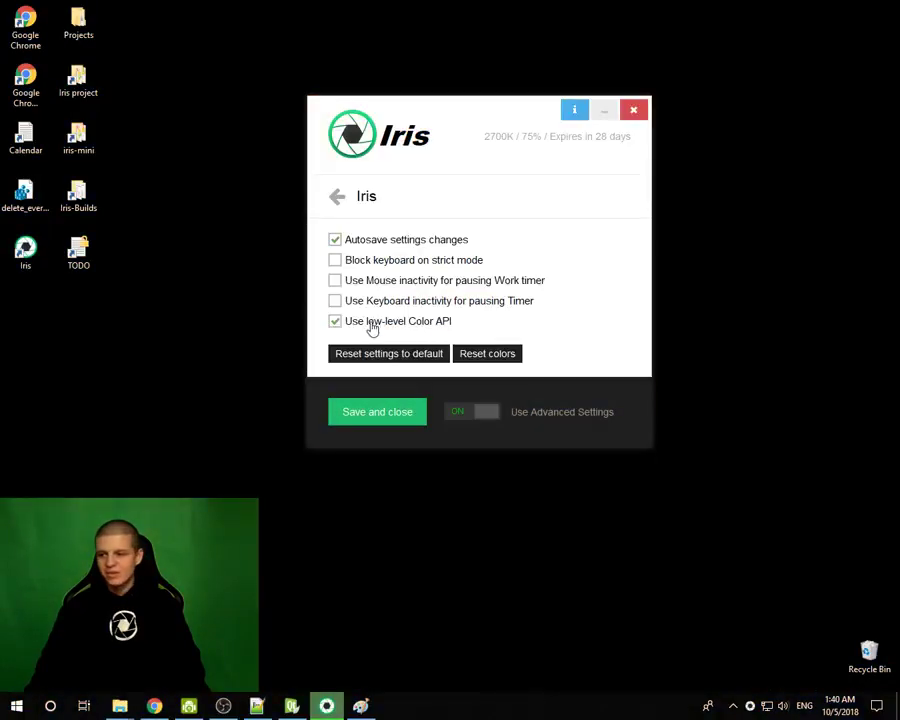
- Return to the settings section list and open the Artificial intelligence (AI) page
click(337, 196)
drag(305, 2, 152, 520)
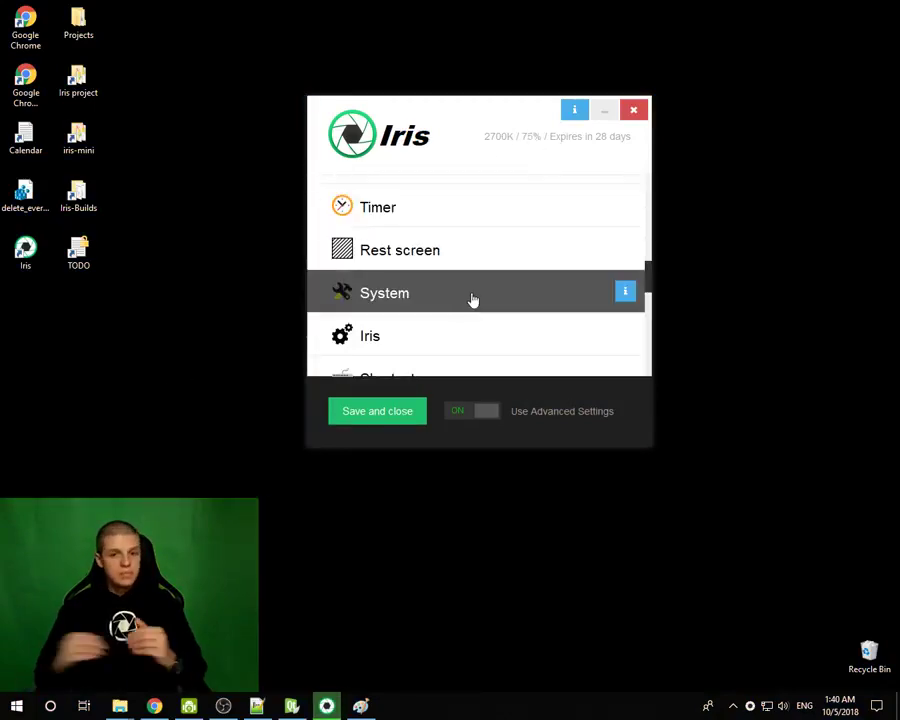
scroll(472, 297, down, 3)
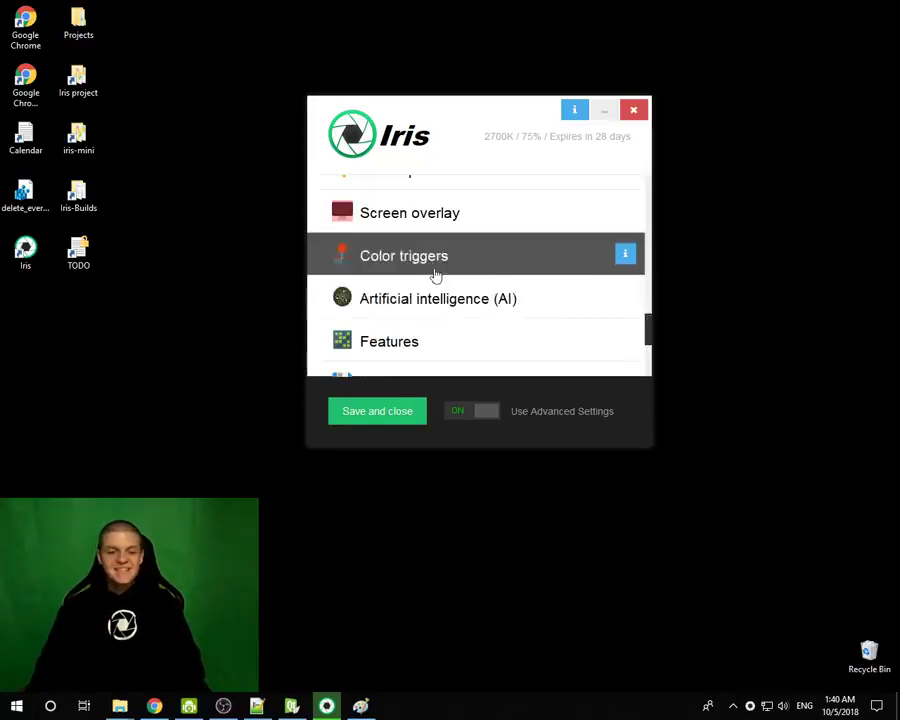
click(396, 303)
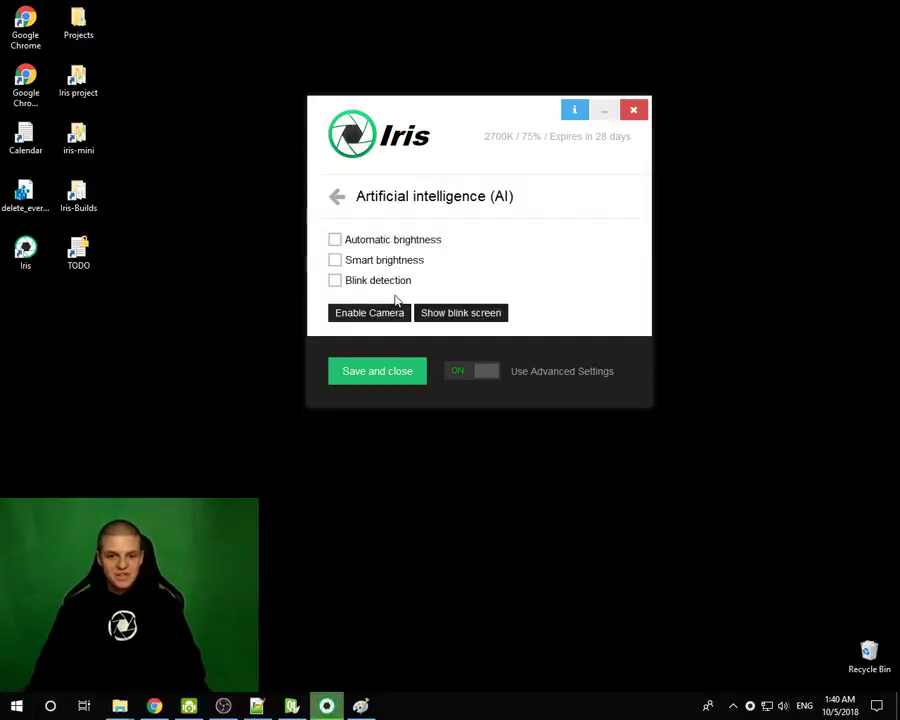
- Enable Smart brightness in Iris's AI settings and bring the blank Paint canvas forward
click(336, 261)
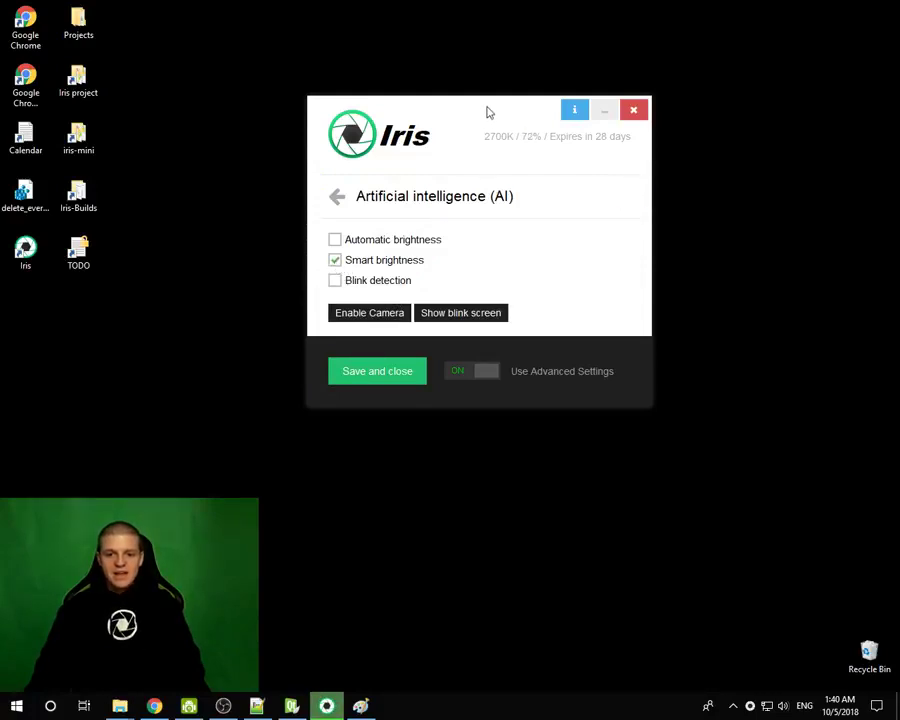
drag(493, 108, 510, 102)
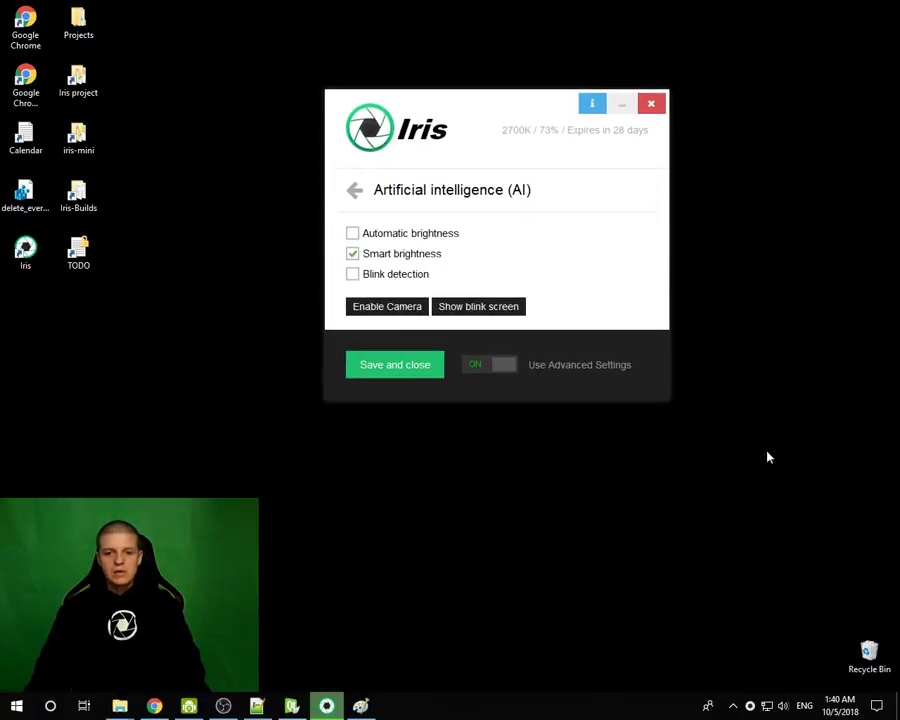
drag(781, 30, 175, 593)
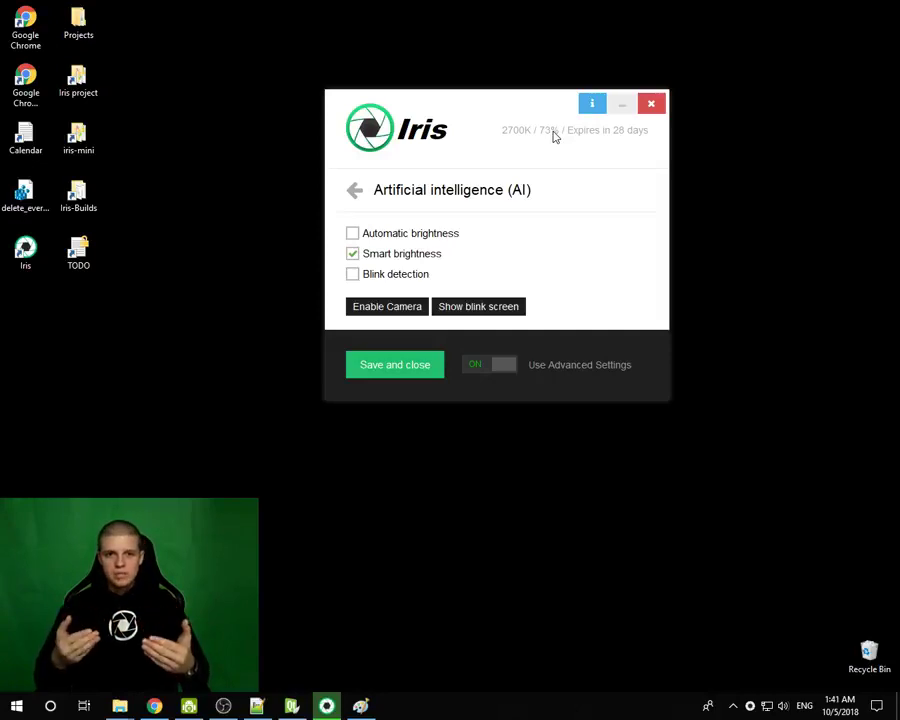
click(259, 707)
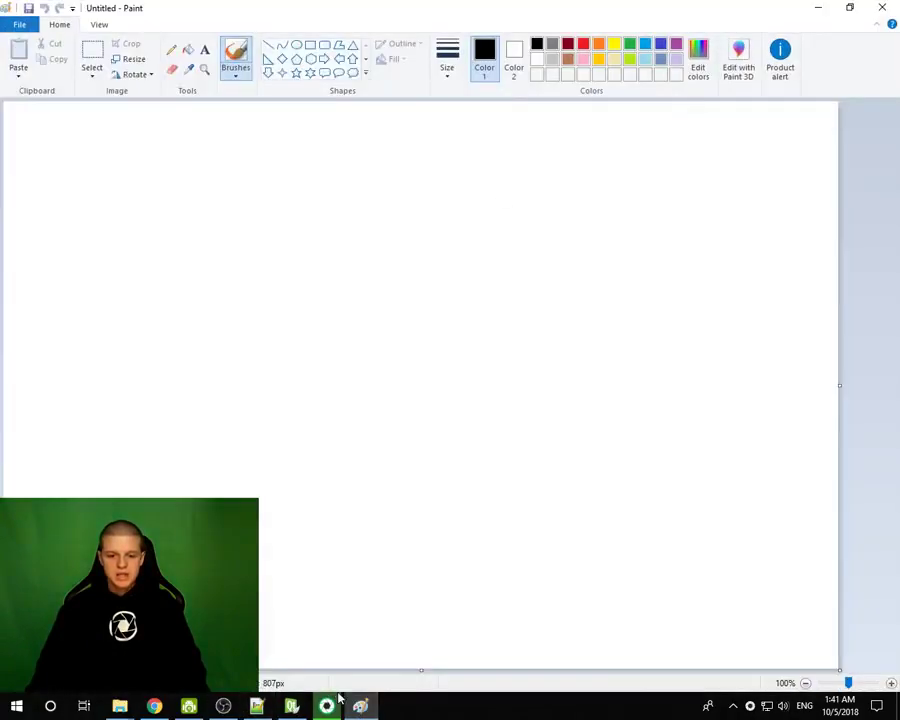
- Bring Iris over Paint, centre its window, and return to the settings section list
click(330, 705)
drag(486, 120, 433, 231)
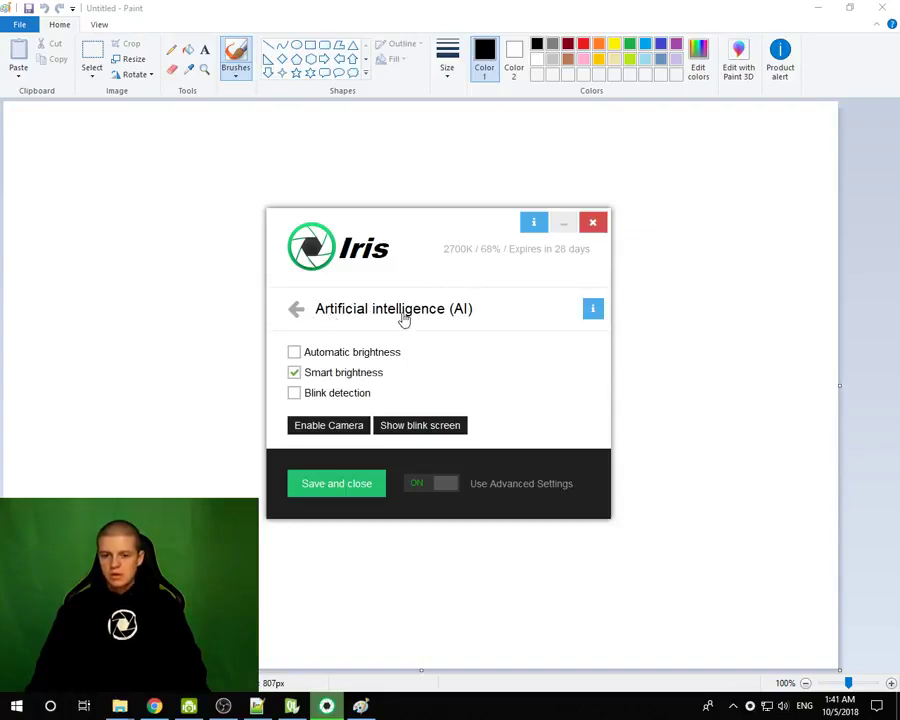
click(296, 313)
scroll(382, 394, up, 4)
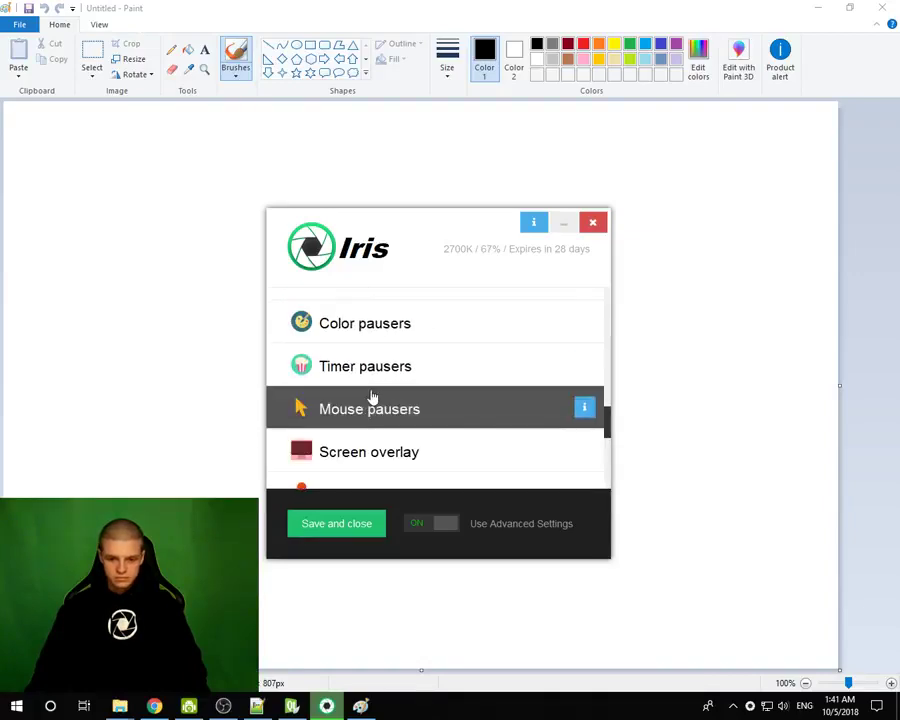
- Turn Use low-level Color API off and back on, then return to the section list
click(345, 370)
click(325, 436)
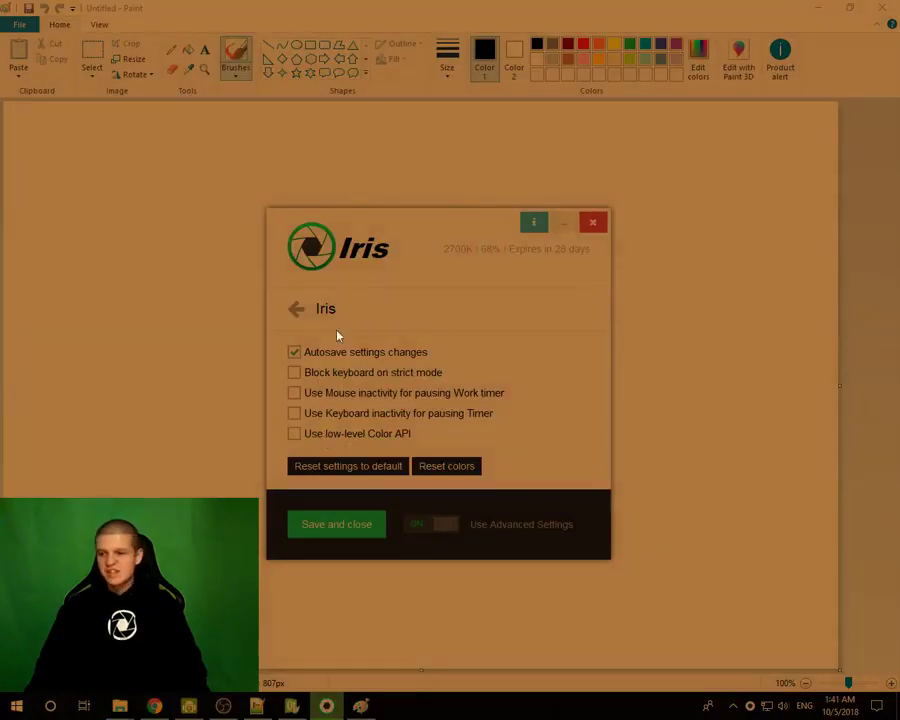
mouse_move(470, 317)
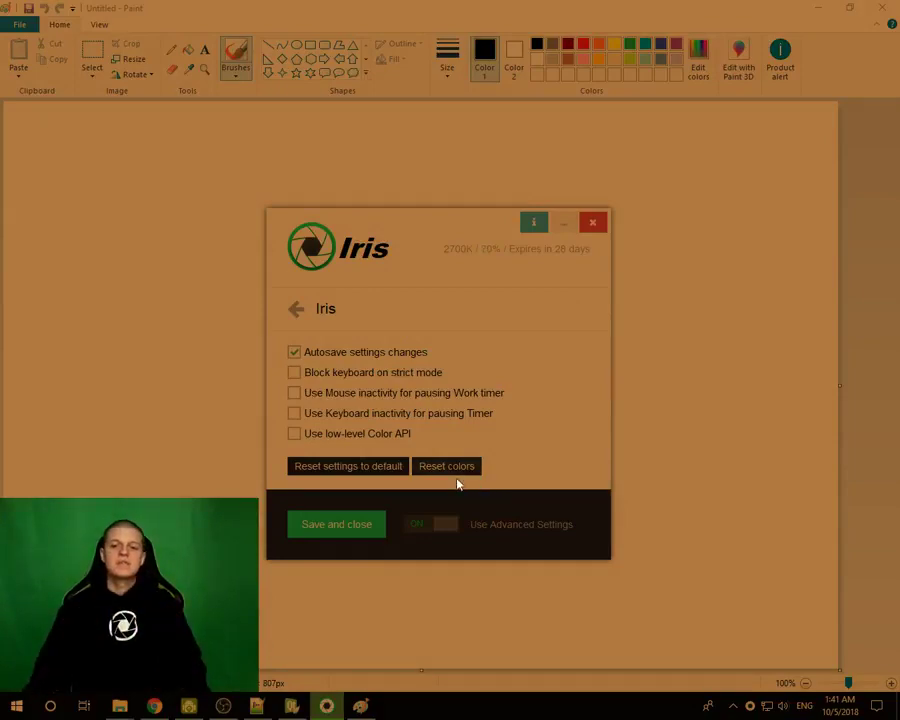
click(316, 438)
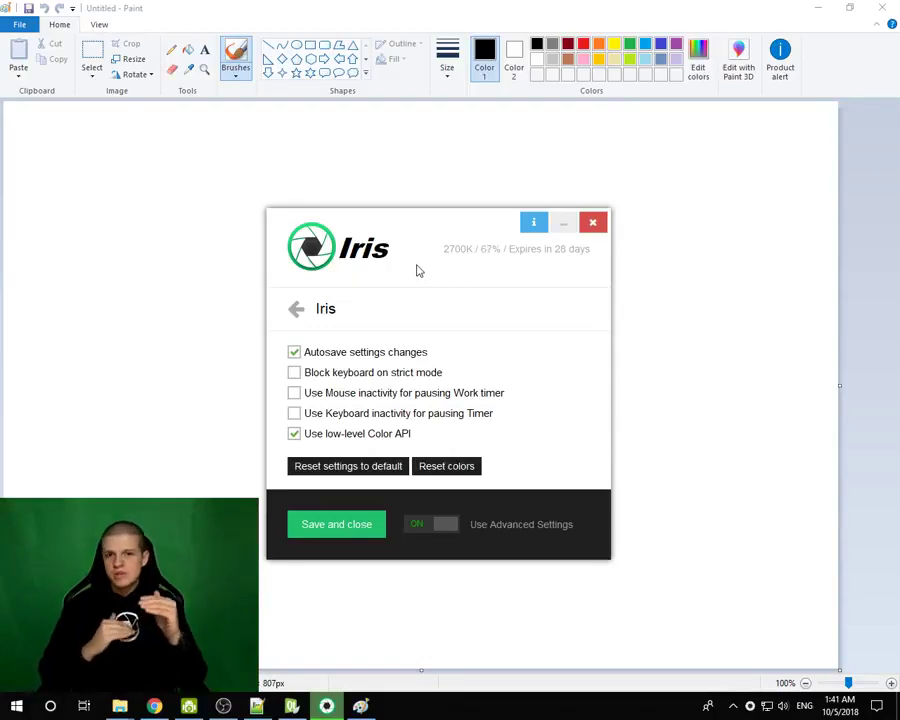
mouse_move(445, 226)
mouse_down()
mouse_move(396, 239)
mouse_move(396, 247)
mouse_up()
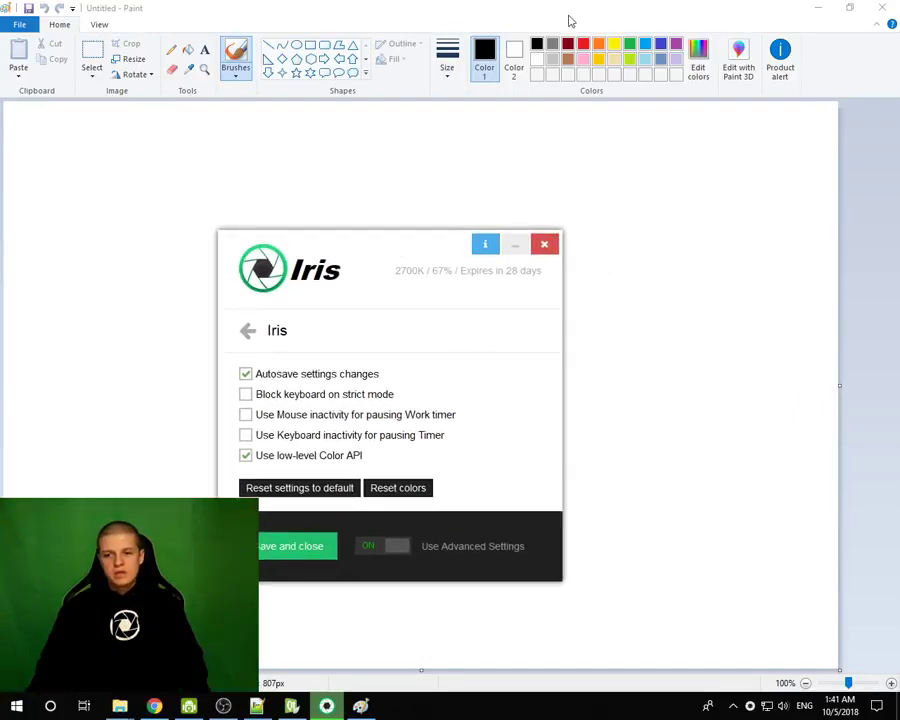
drag(408, 238, 514, 161)
click(355, 246)
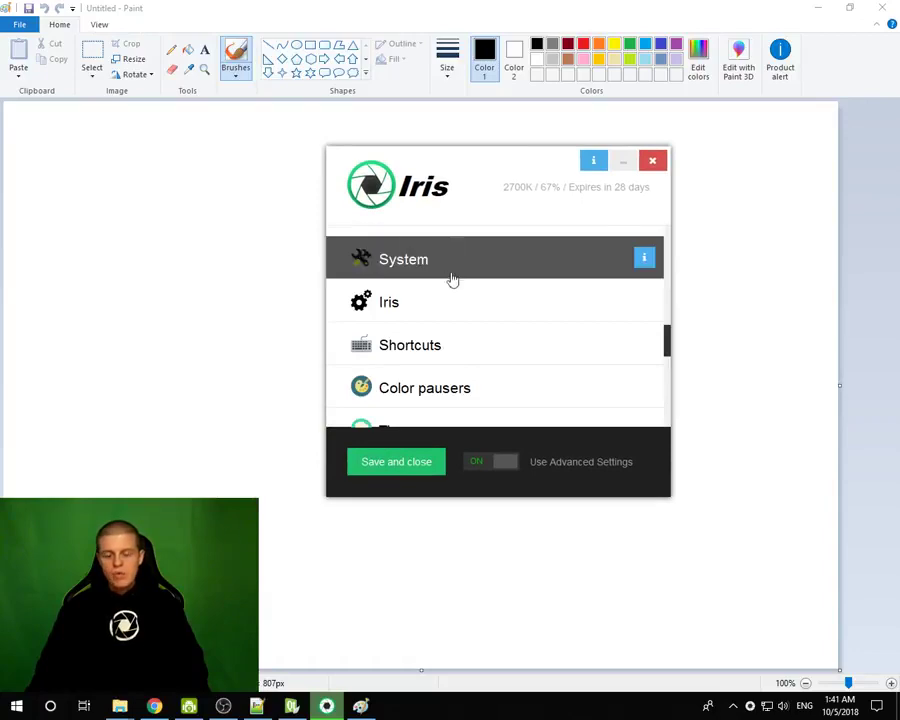
- Reopen the AI page with Smart brightness checked and shift the Iris window slightly left
scroll(450, 285, down, 5)
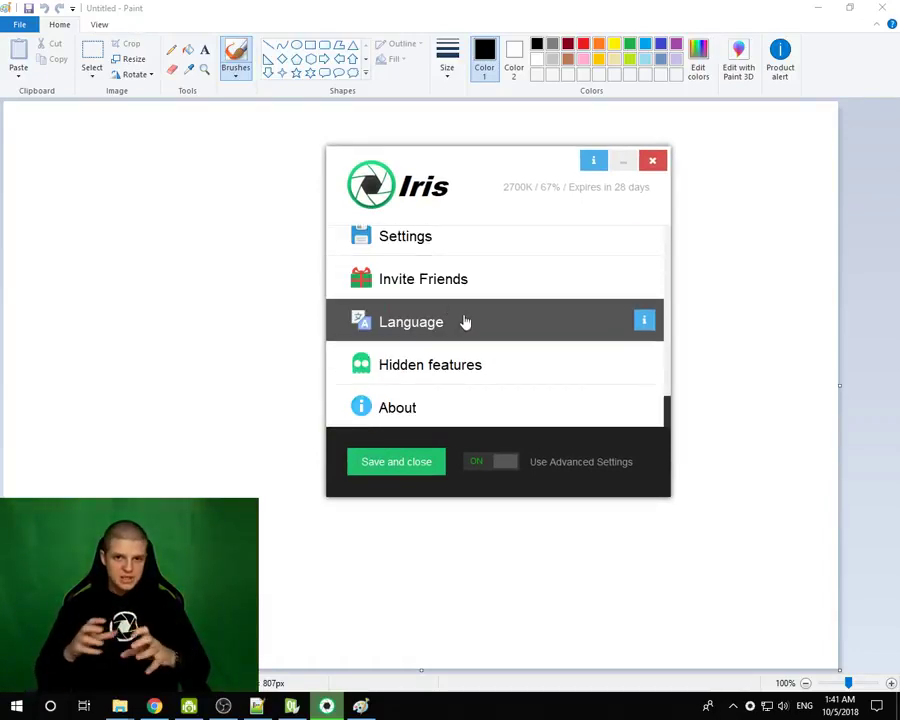
scroll(464, 321, up, 4)
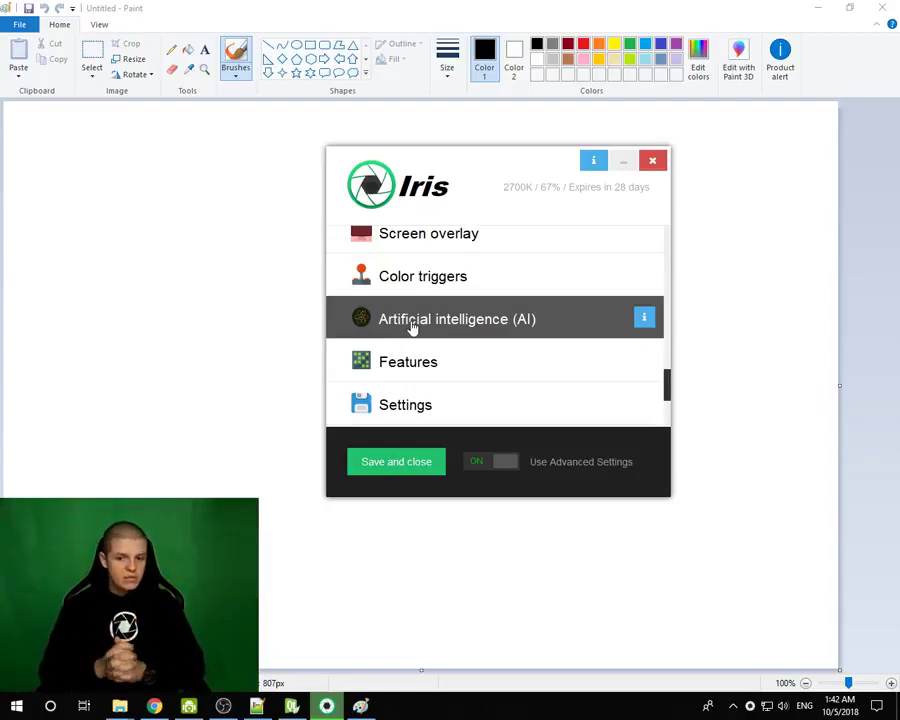
click(412, 326)
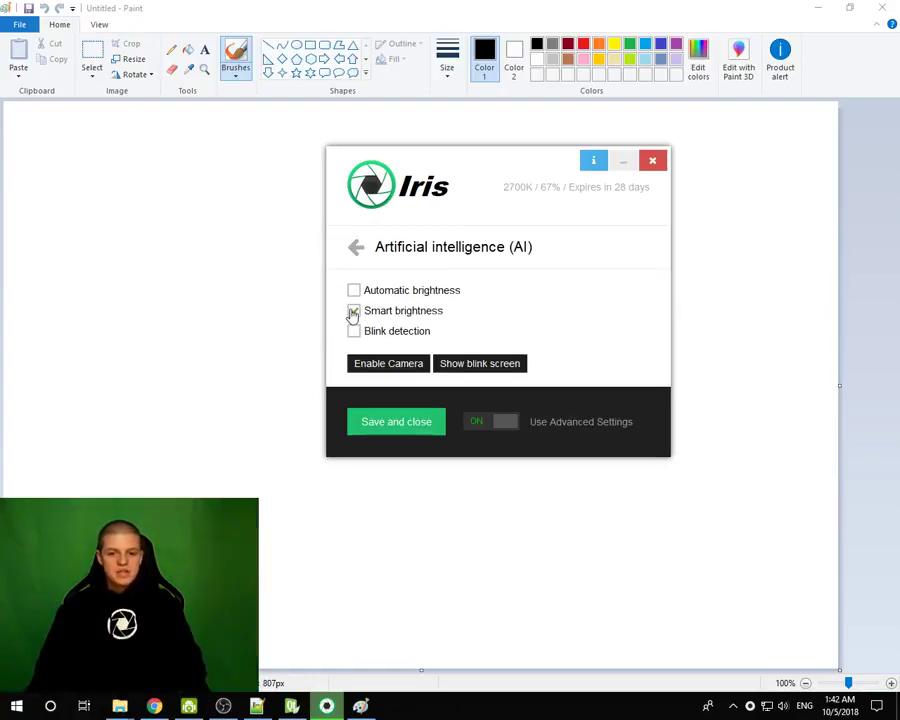
drag(520, 135, 583, 207)
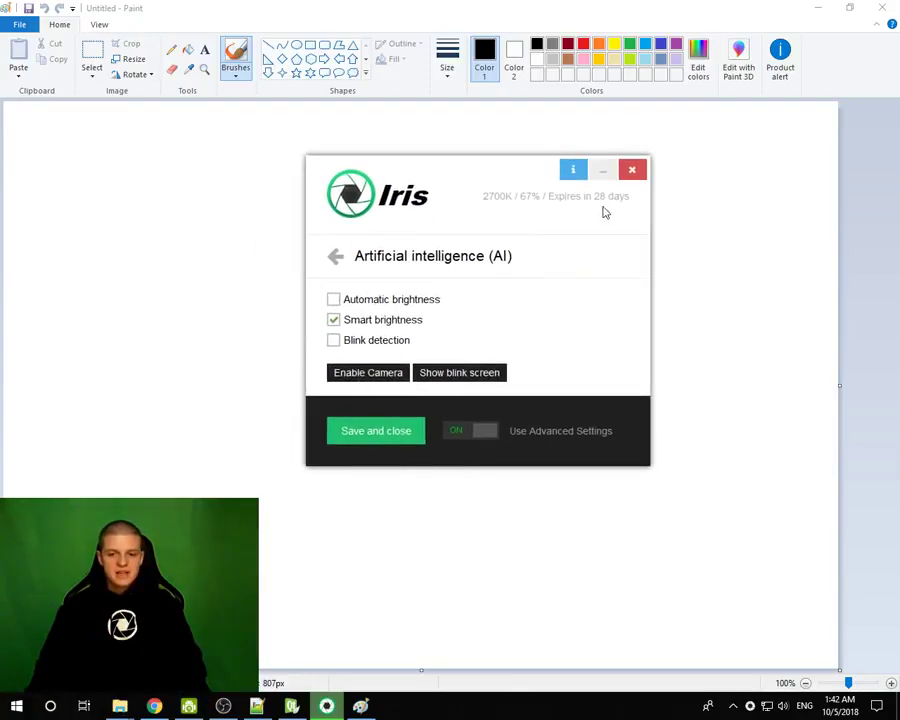
- Minimise Paint, reposition the Iris window, and switch Use Advanced Settings off
click(818, 7)
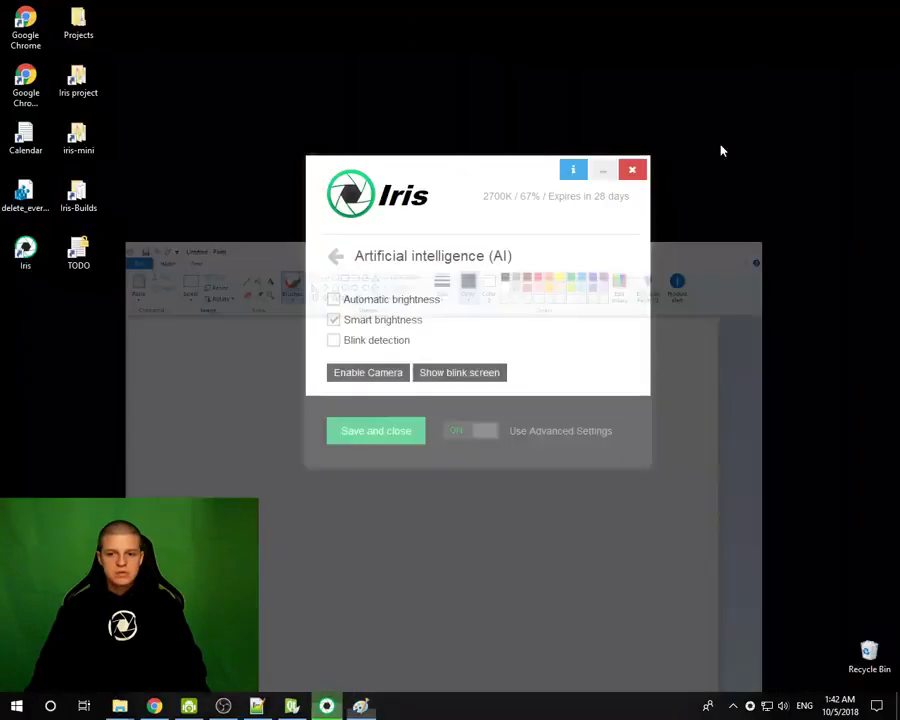
drag(530, 165, 540, 142)
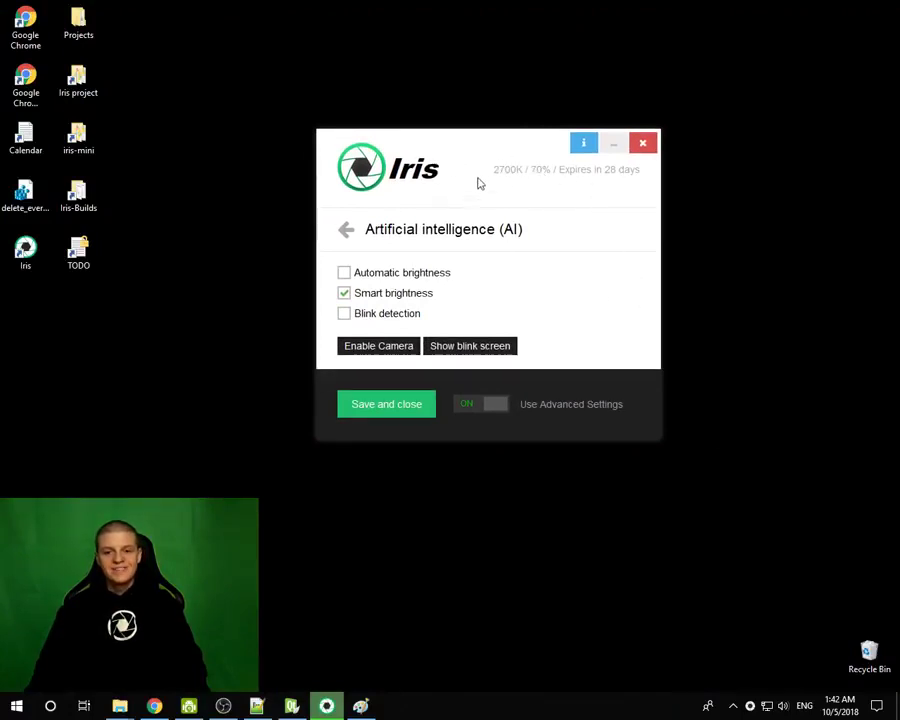
drag(474, 155, 466, 177)
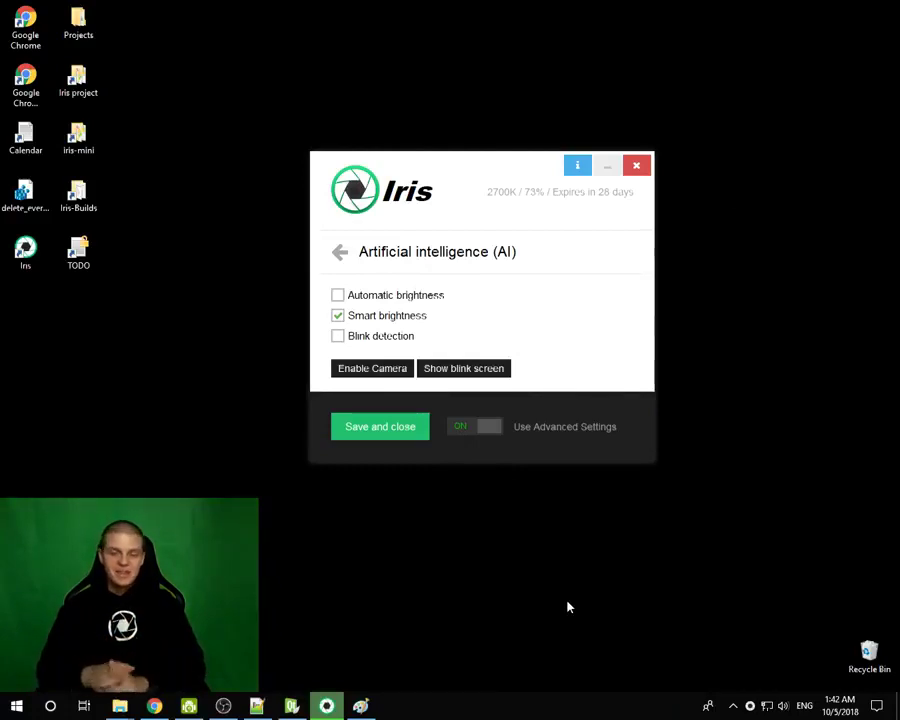
click(485, 425)
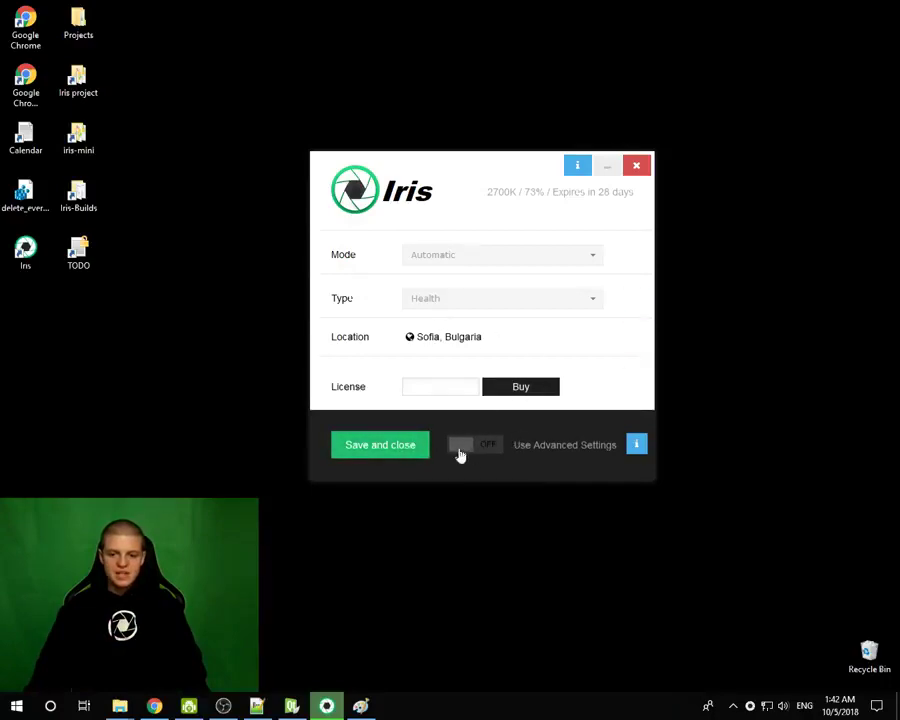
- Turn advanced settings back on, reopen the AI page with all options unchecked, and reposition the window
click(464, 452)
click(342, 252)
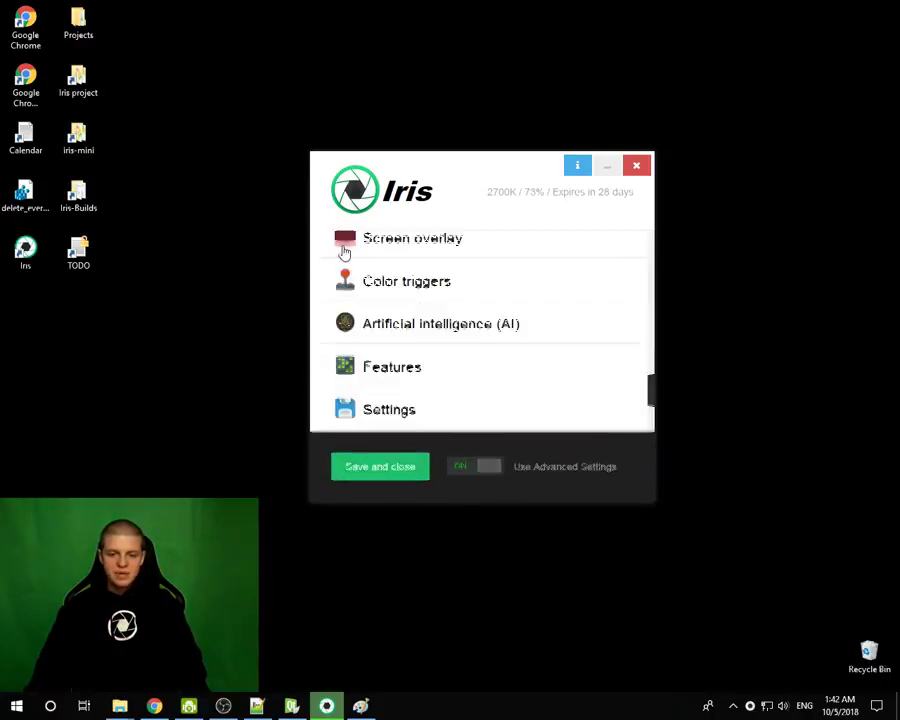
scroll(356, 278, down, 5)
click(469, 325)
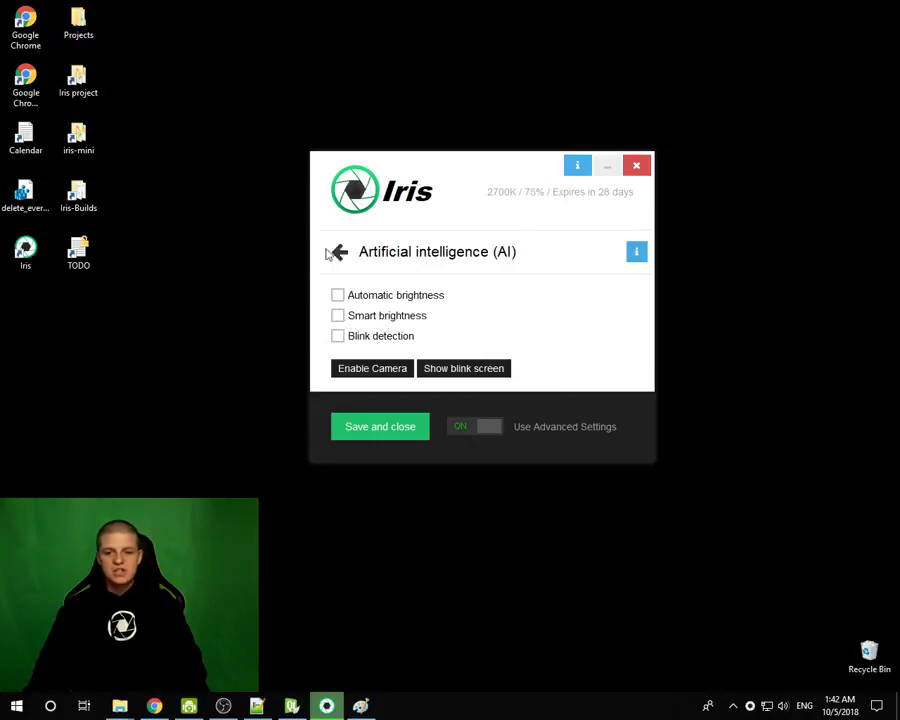
drag(483, 176, 490, 146)
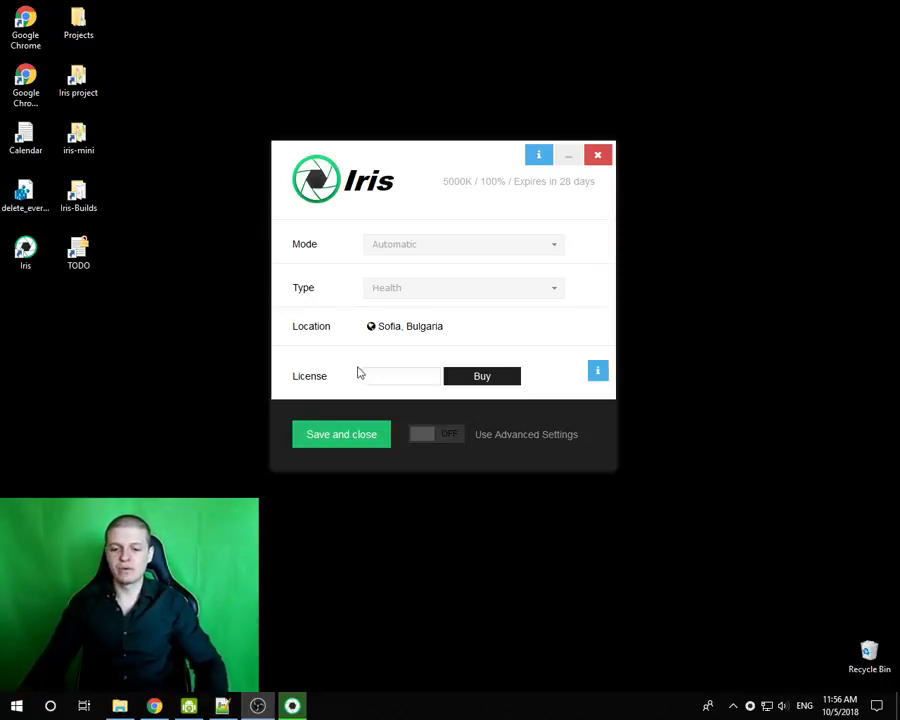
- Turn advanced settings back on and open the Screen overlay settings
click(428, 440)
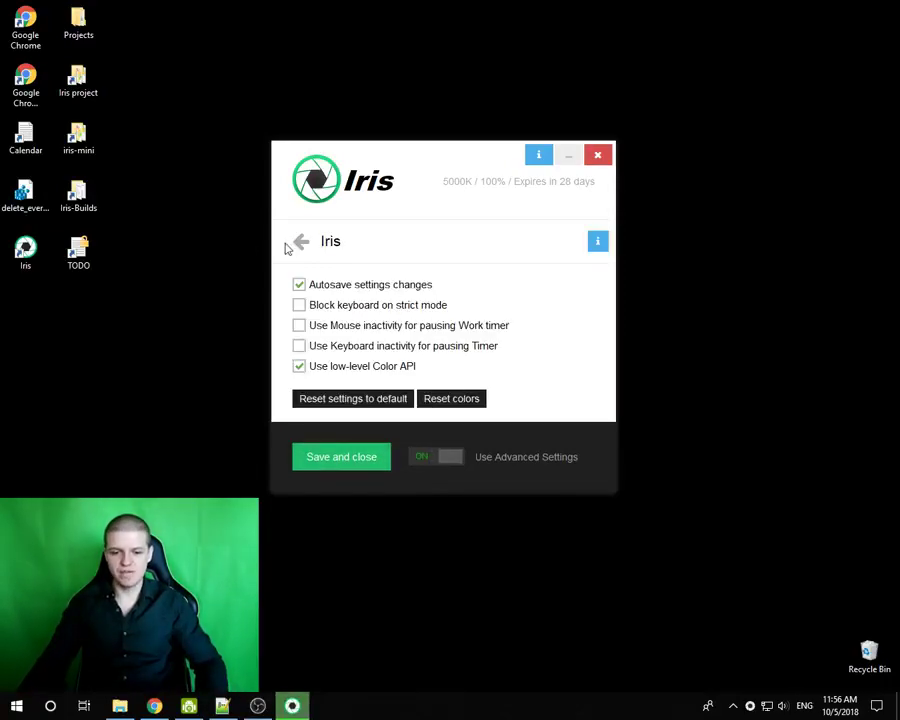
click(299, 243)
scroll(325, 301, down, 5)
scroll(410, 361, up, 3)
scroll(352, 269, up, 1)
click(358, 241)
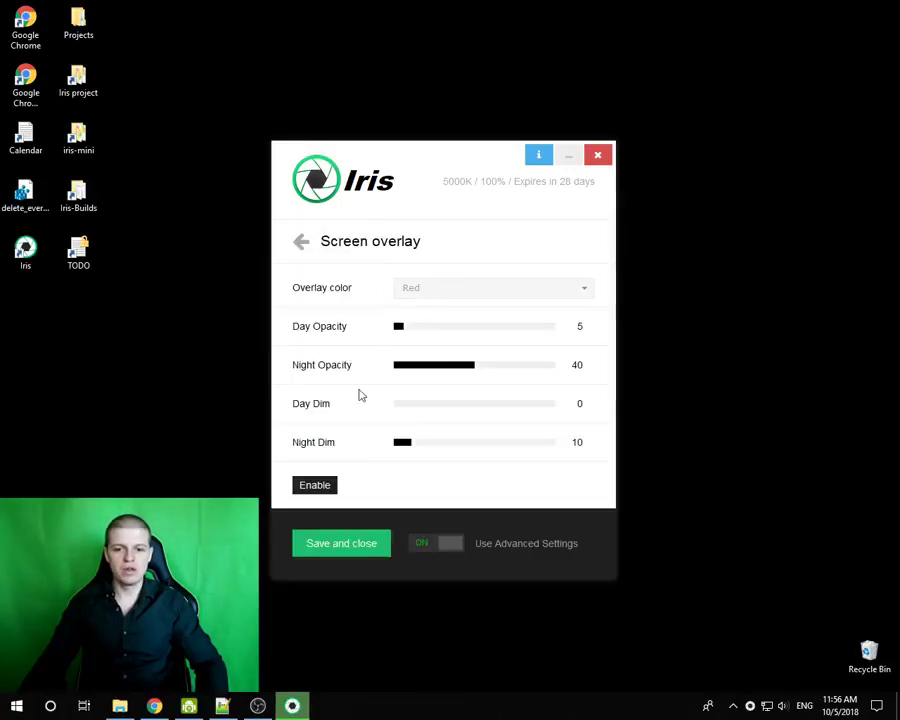
- Enable the overlay, raise Day Opacity from 5 to 16, and step the colour to Green
click(316, 485)
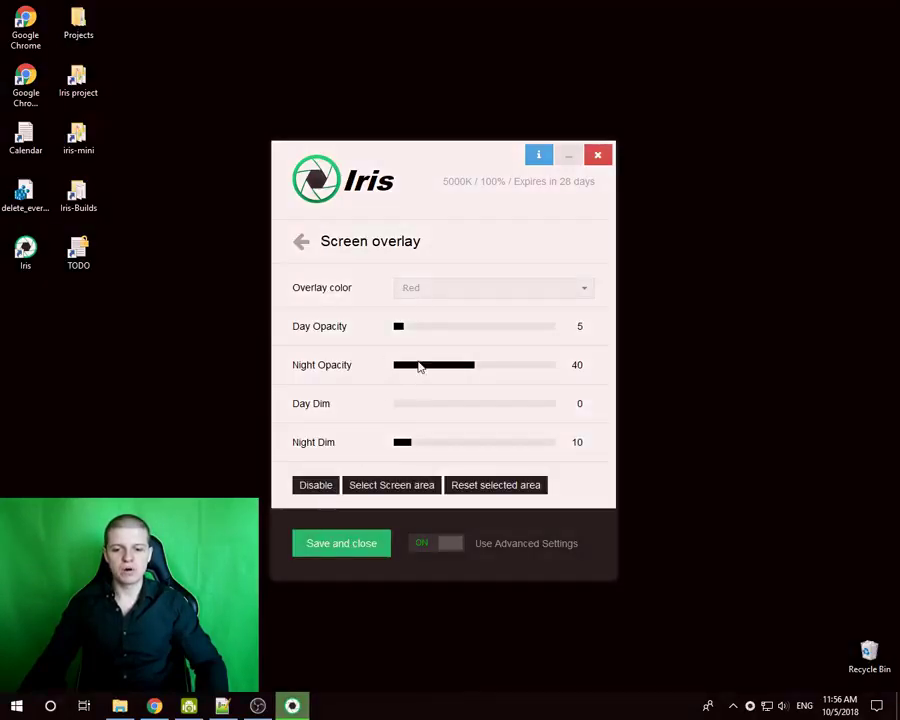
click(423, 328)
click(419, 286)
click(422, 335)
key(Down)
key(Down)
key(Down)
key(Down)
key(Down)
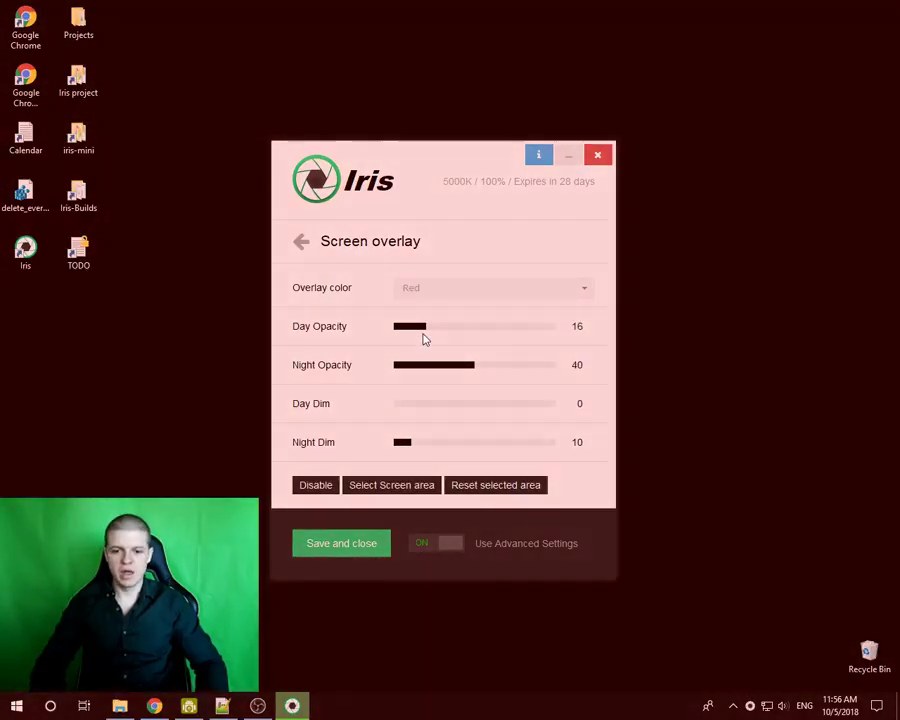
key(Down)
key(Down)
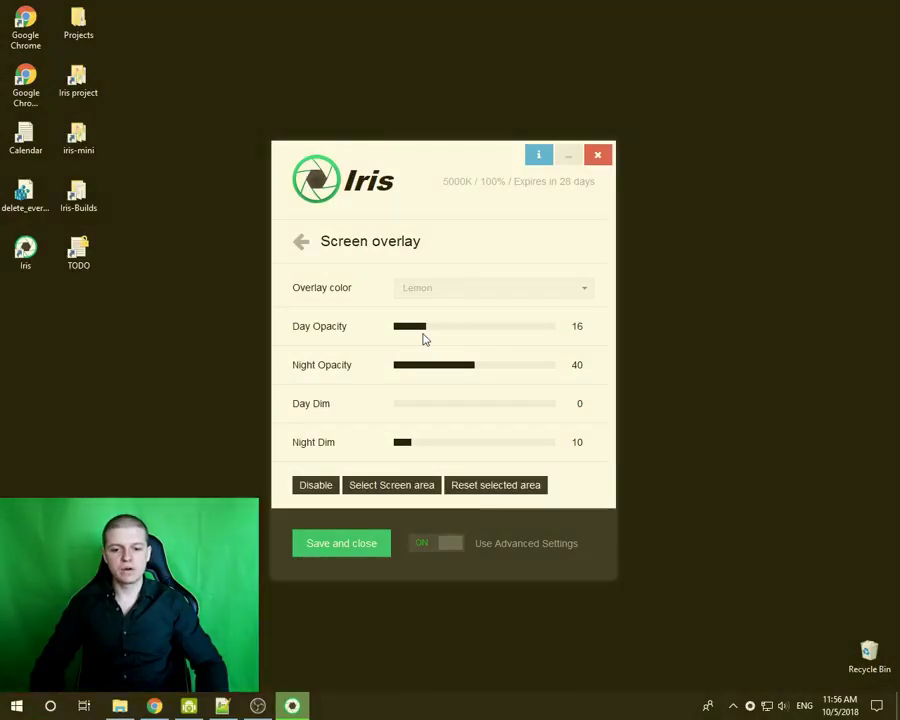
key(Down)
key(Down)
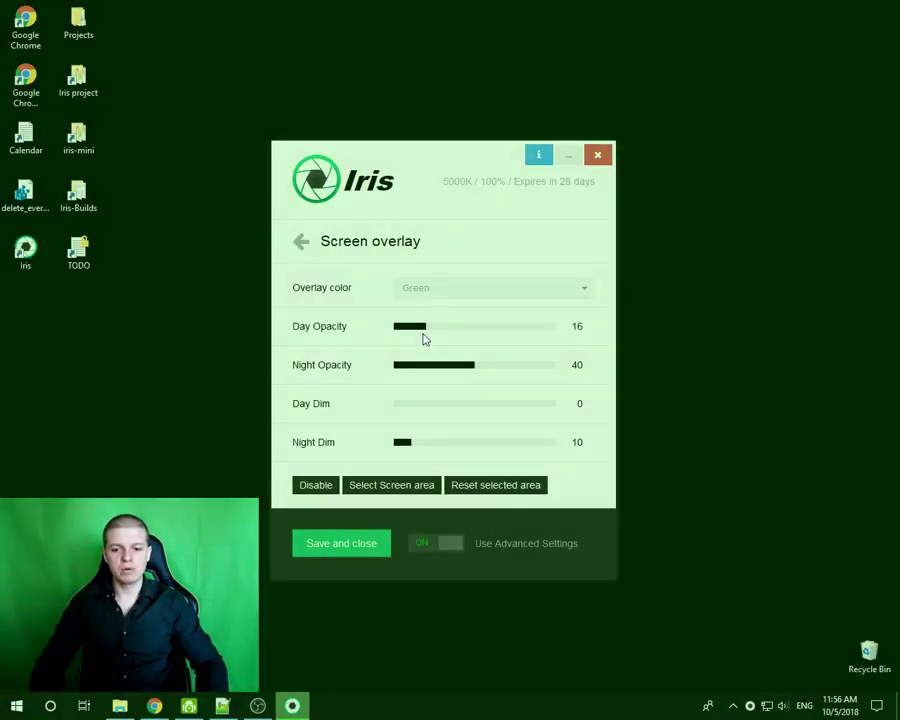
- Switch the overlay off and open the Color Therapy page in Chrome
click(318, 487)
click(154, 706)
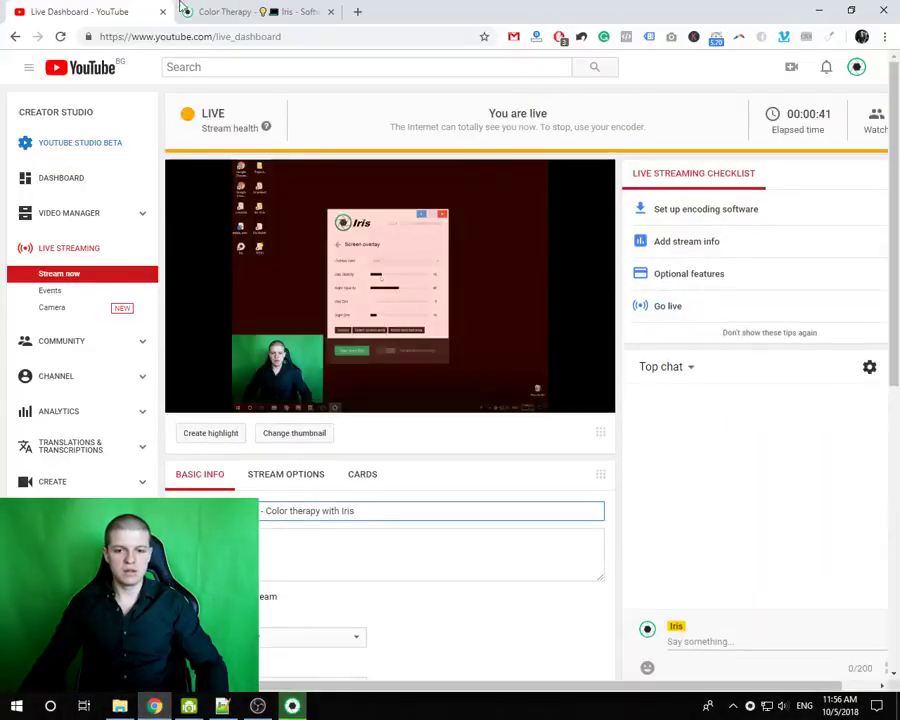
click(228, 11)
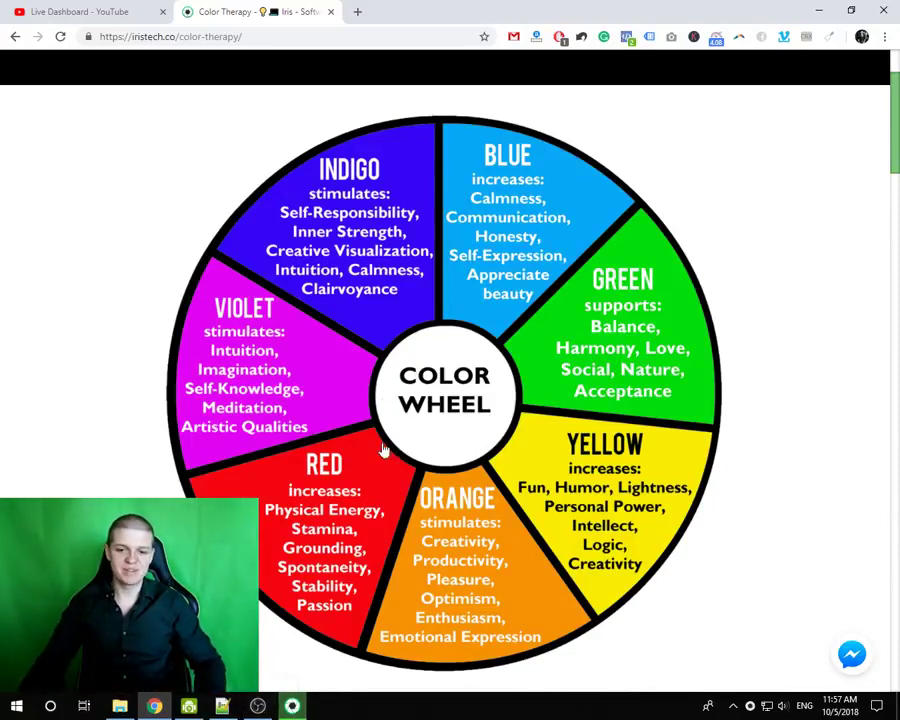
- Switch Iris's screen overlay on in Green and raise Day Opacity to 30
click(300, 708)
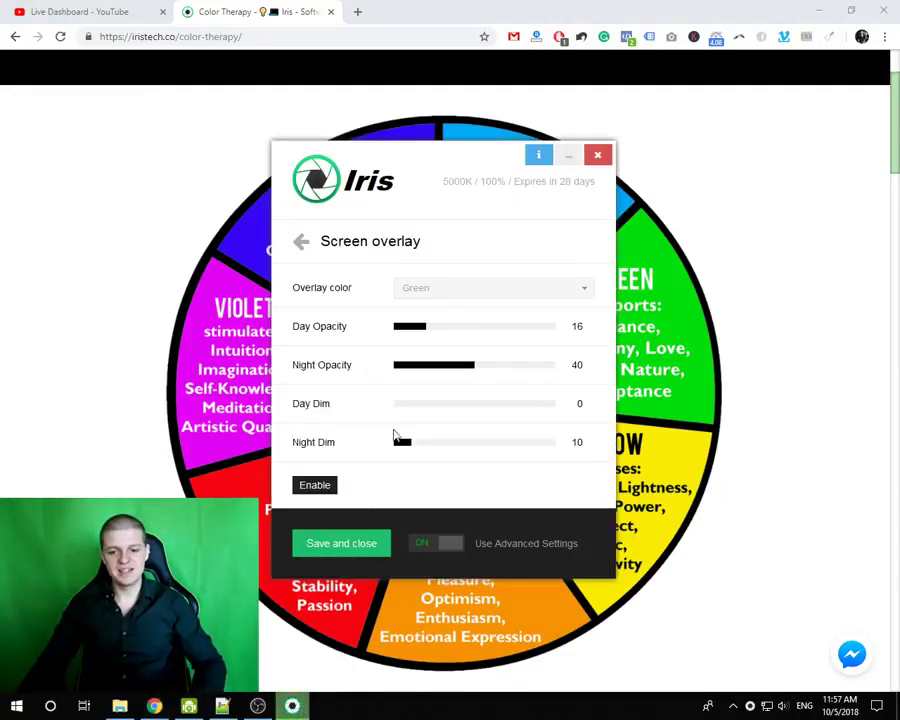
click(451, 297)
scroll(448, 340, down, 3)
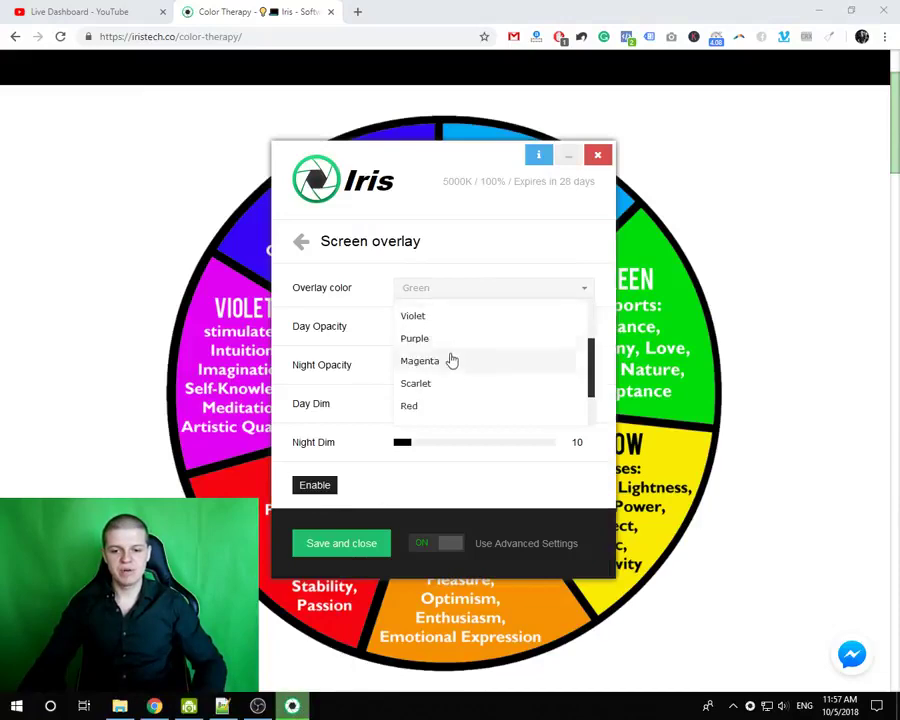
scroll(450, 410, up, 3)
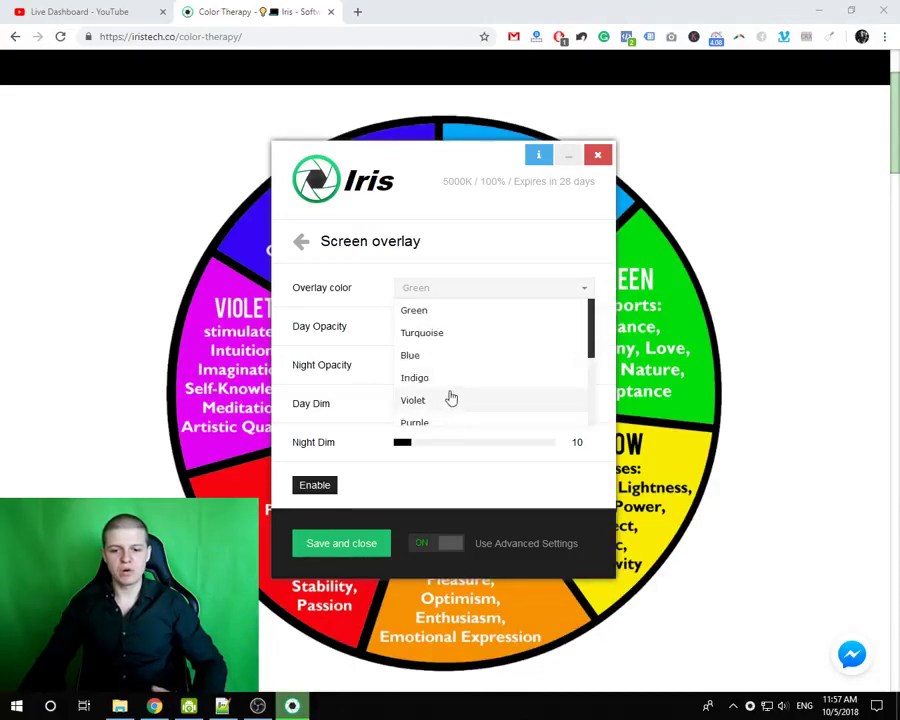
click(430, 318)
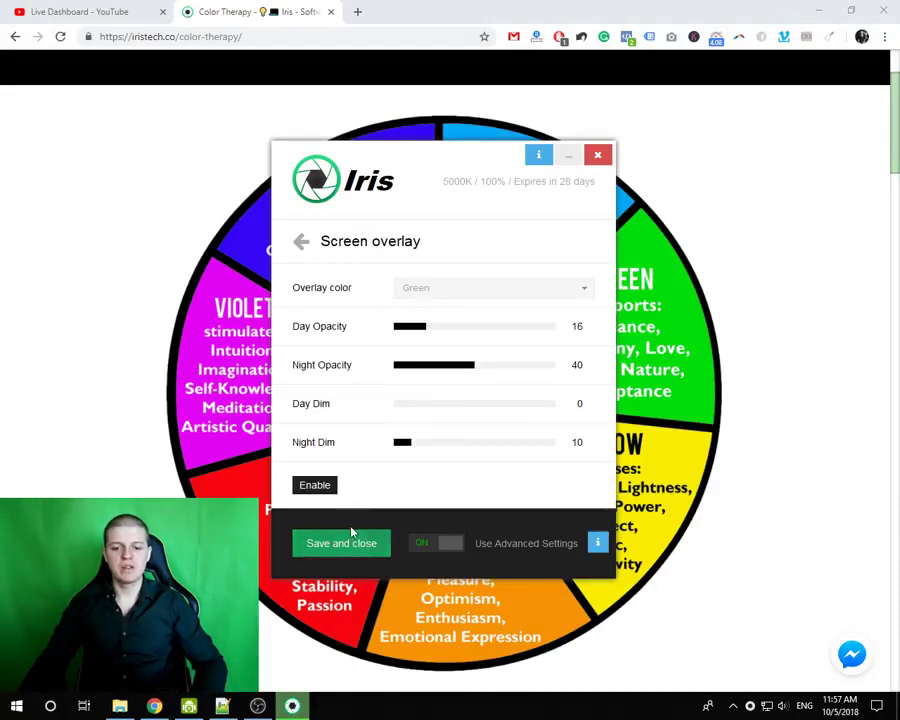
click(330, 484)
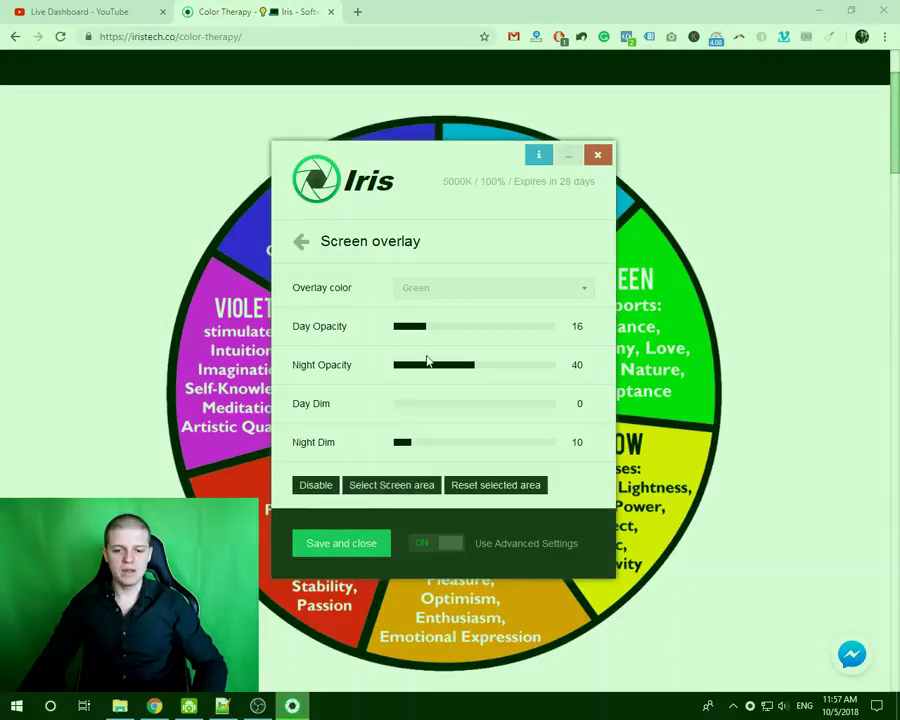
drag(443, 330, 455, 331)
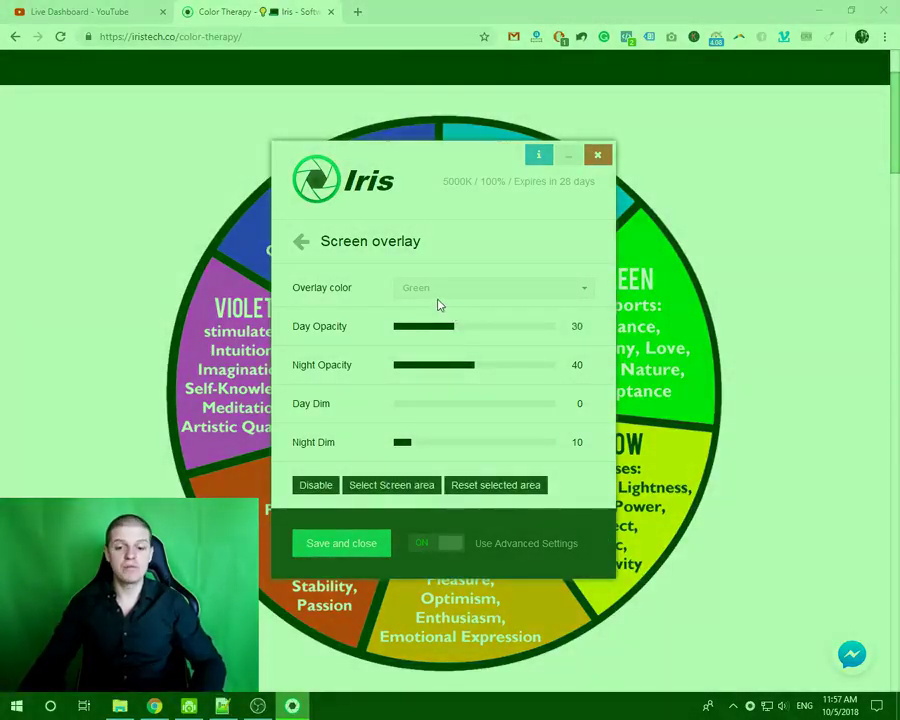
- Try Red, Orange, Scarlet and then Blue as the overlay colour
click(426, 291)
drag(594, 320, 590, 385)
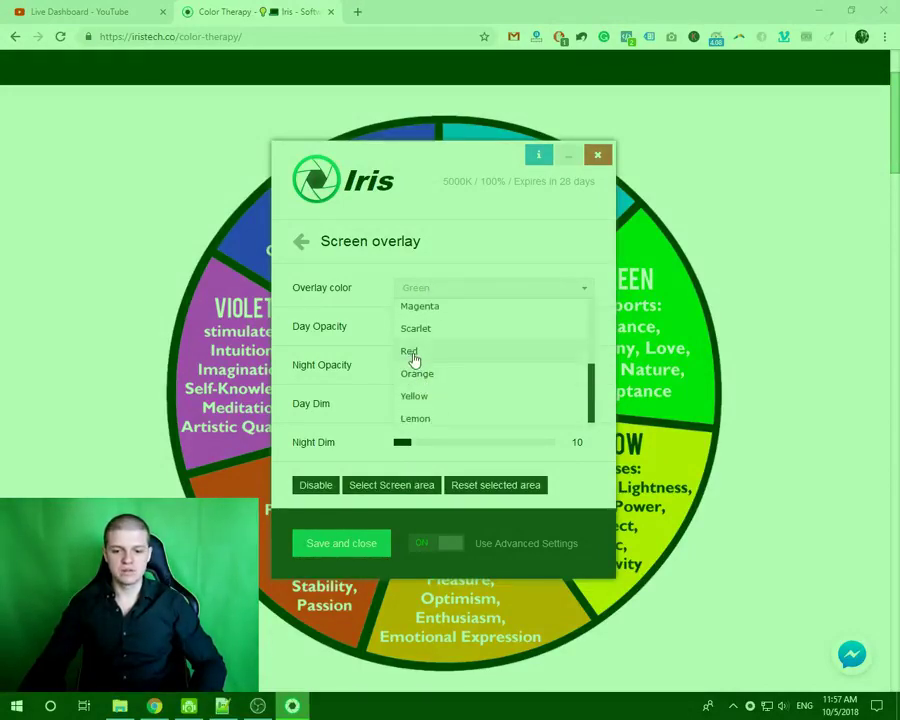
click(410, 352)
click(419, 284)
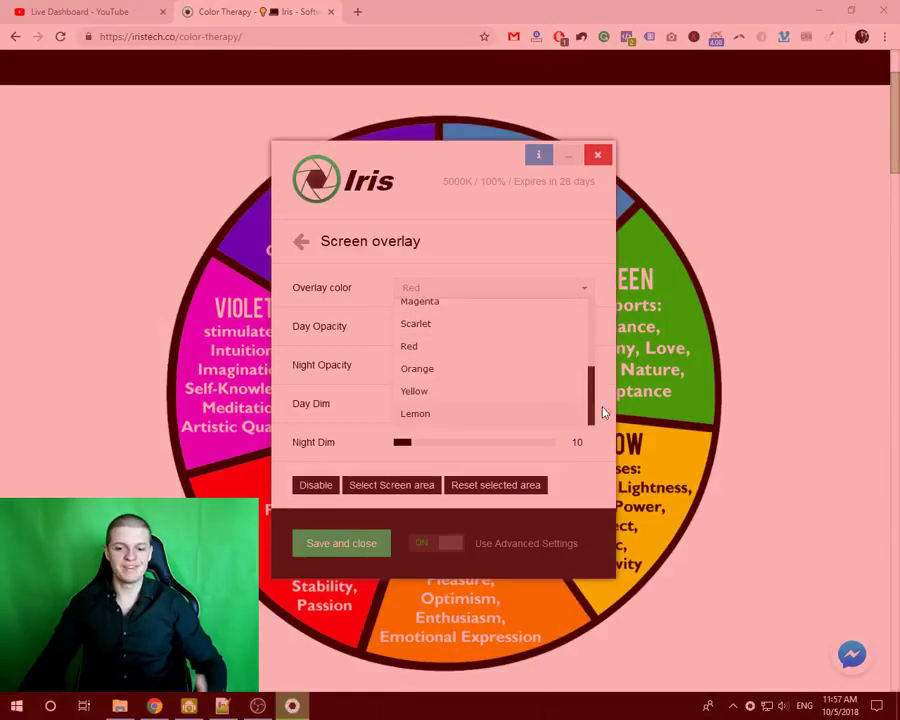
click(419, 370)
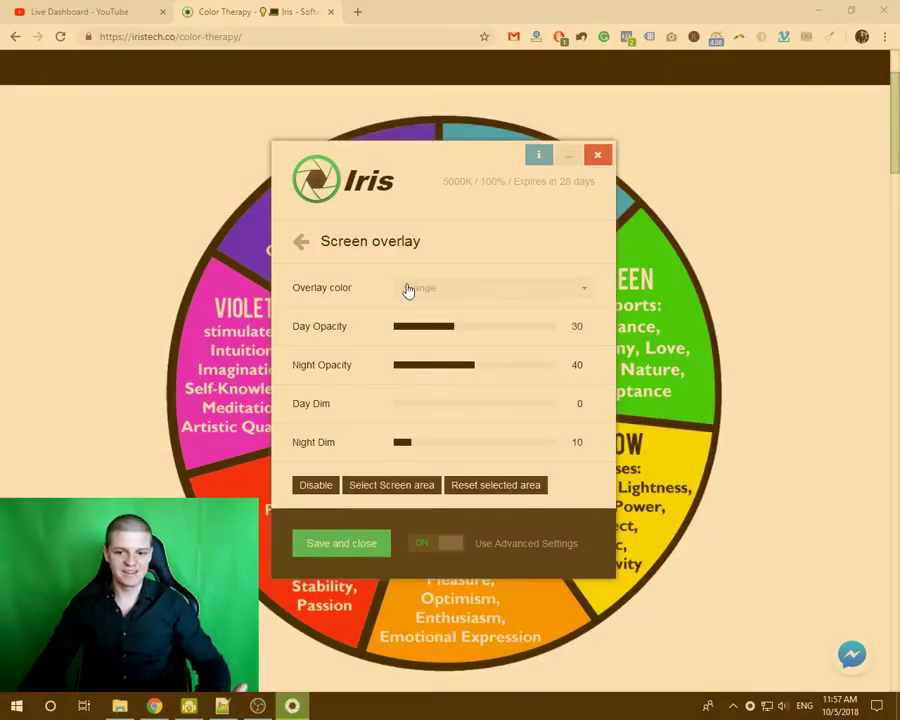
click(408, 290)
click(400, 334)
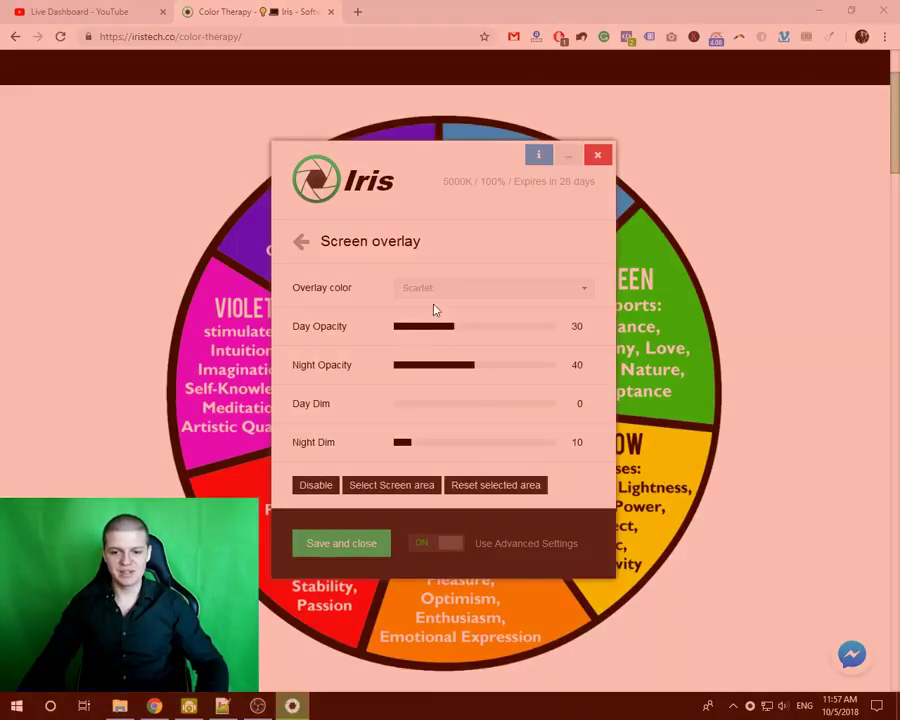
click(425, 292)
drag(586, 374, 588, 324)
click(418, 338)
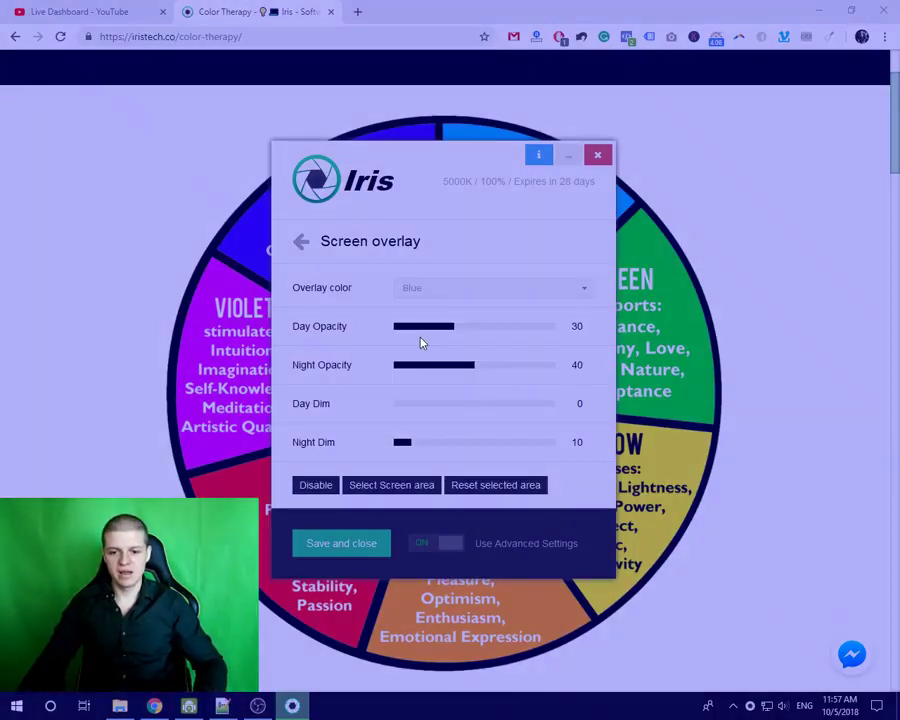
- Choose Violet, raise Day Opacity to 50, and return to the main menu
click(410, 288)
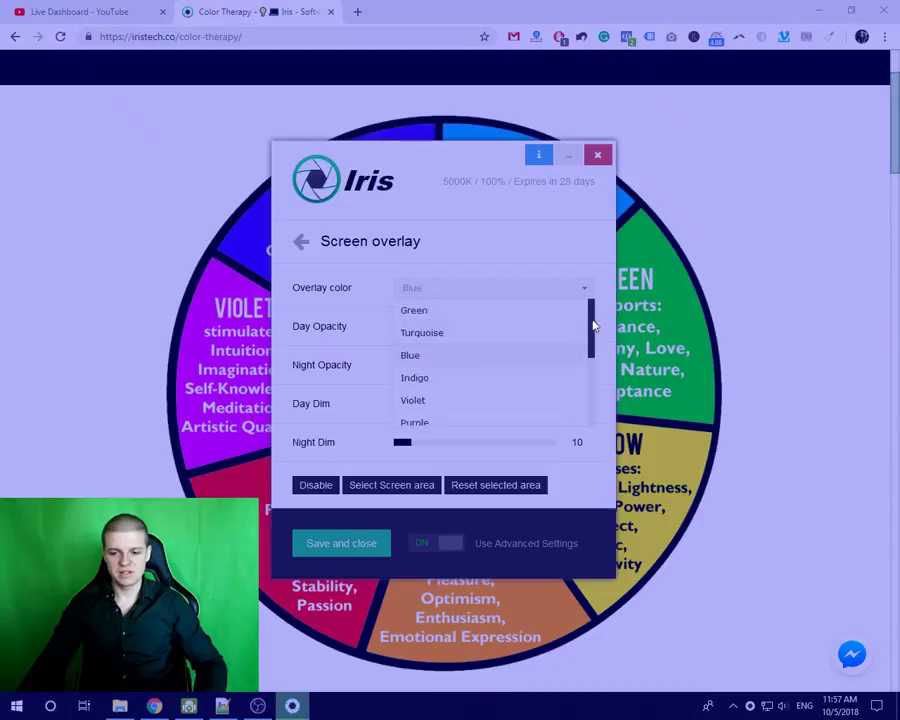
scroll(433, 380, down, 1)
click(427, 387)
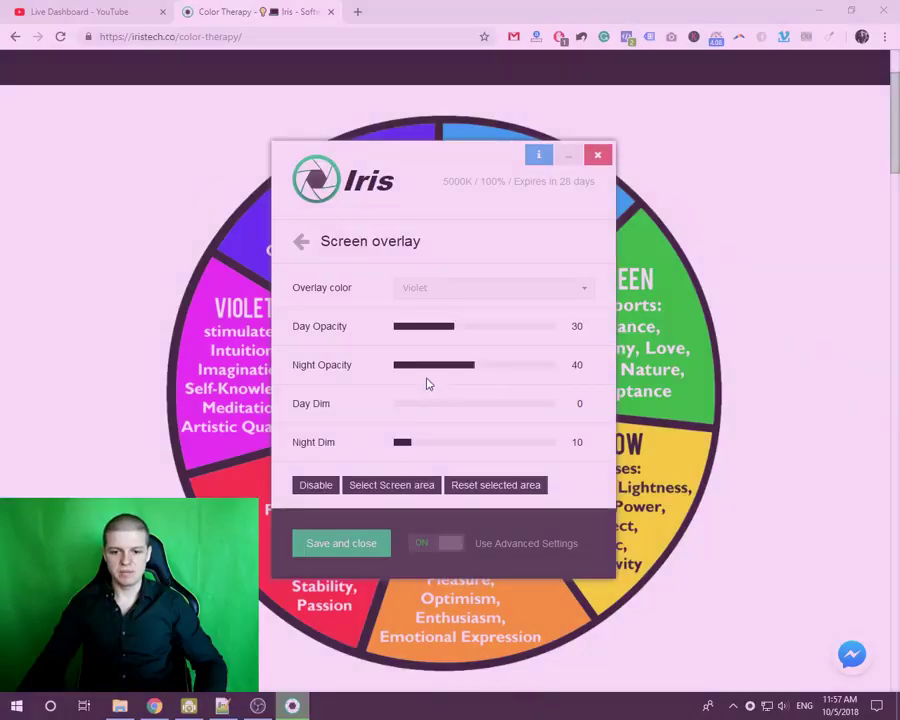
drag(481, 330, 496, 333)
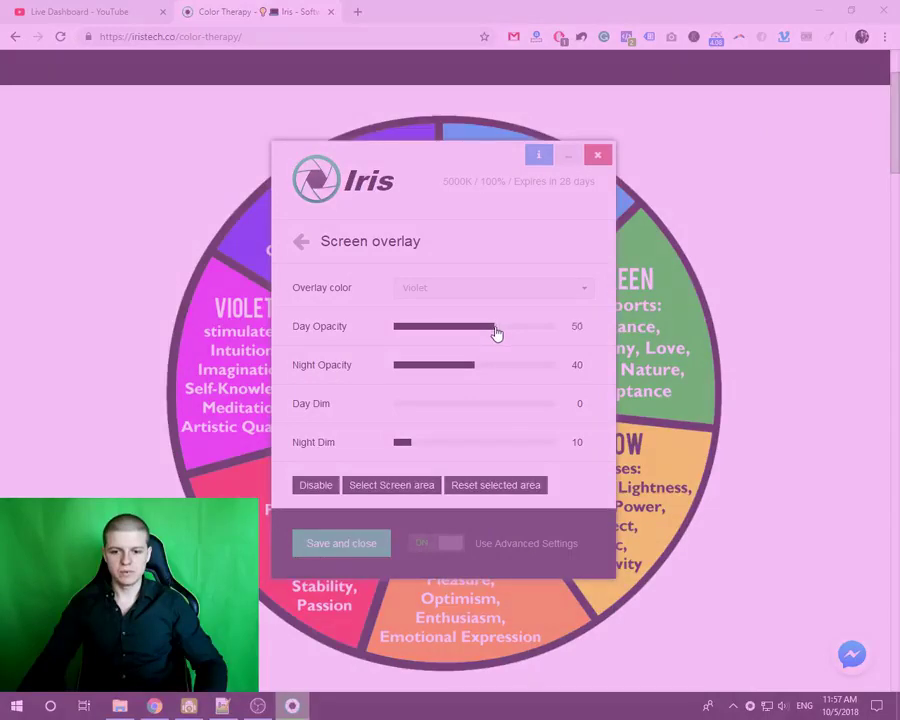
click(304, 246)
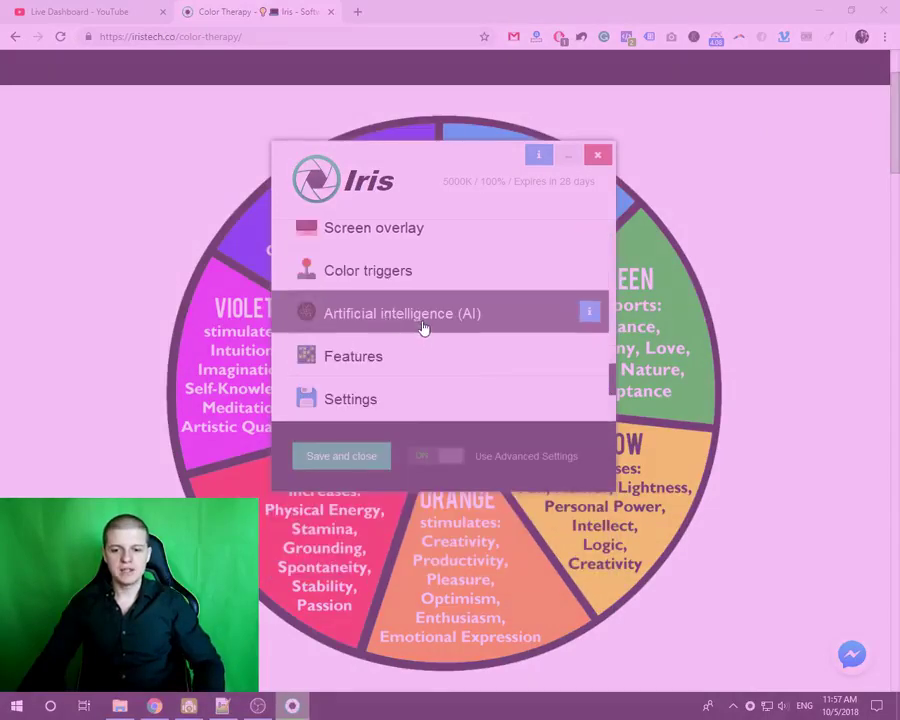
- Uncheck Use low-level Color API in Iris's general settings and return to the feature list
drag(612, 374, 610, 340)
scroll(384, 354, up, 1)
click(351, 378)
click(334, 368)
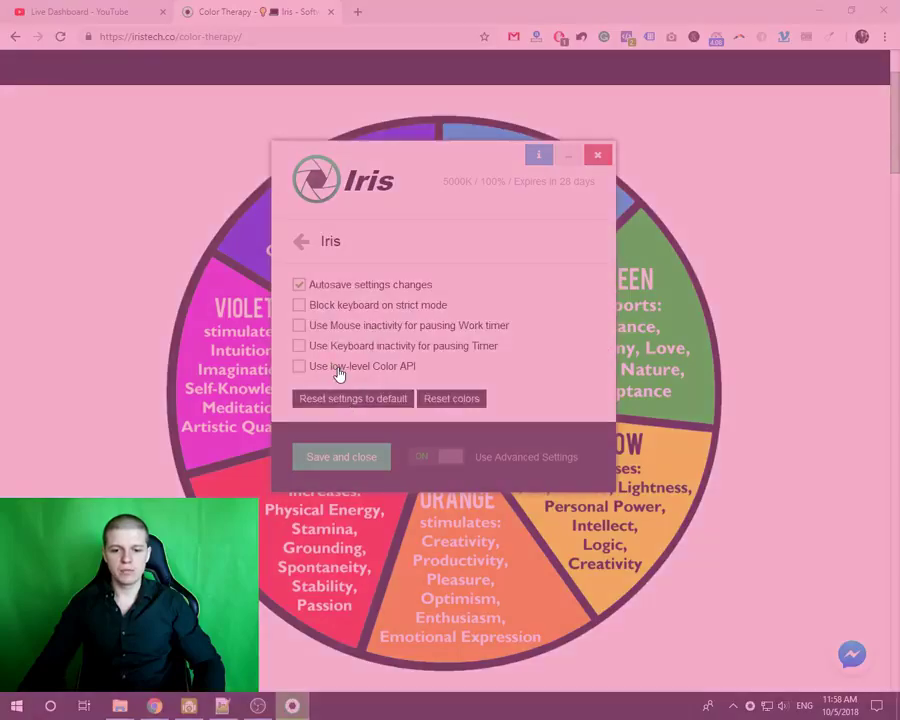
click(306, 245)
- Raise the Blue light Day Light level from 77 to 82
drag(609, 328, 619, 232)
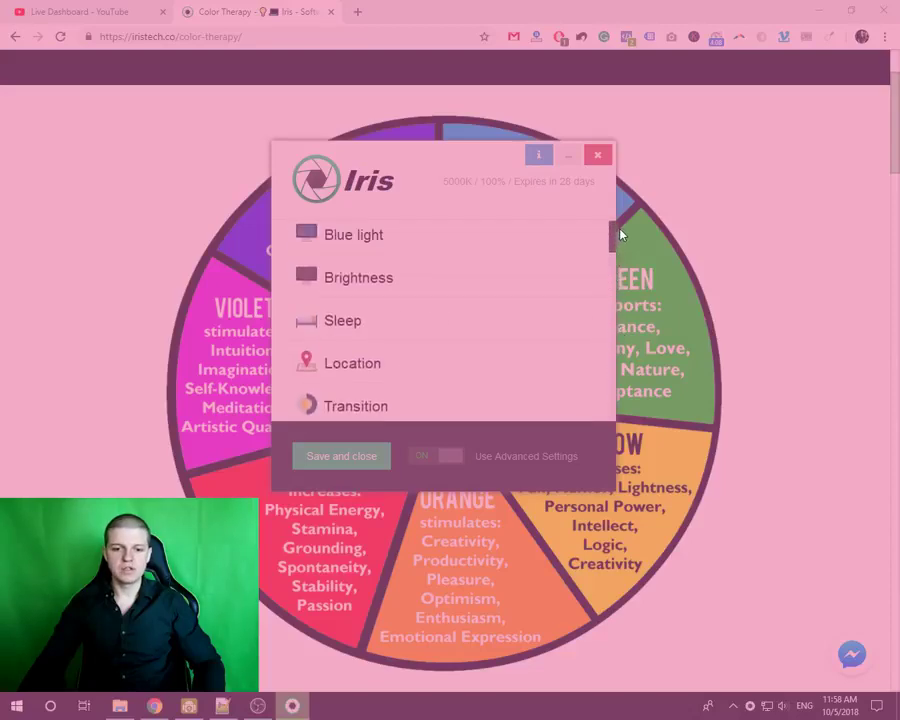
click(349, 244)
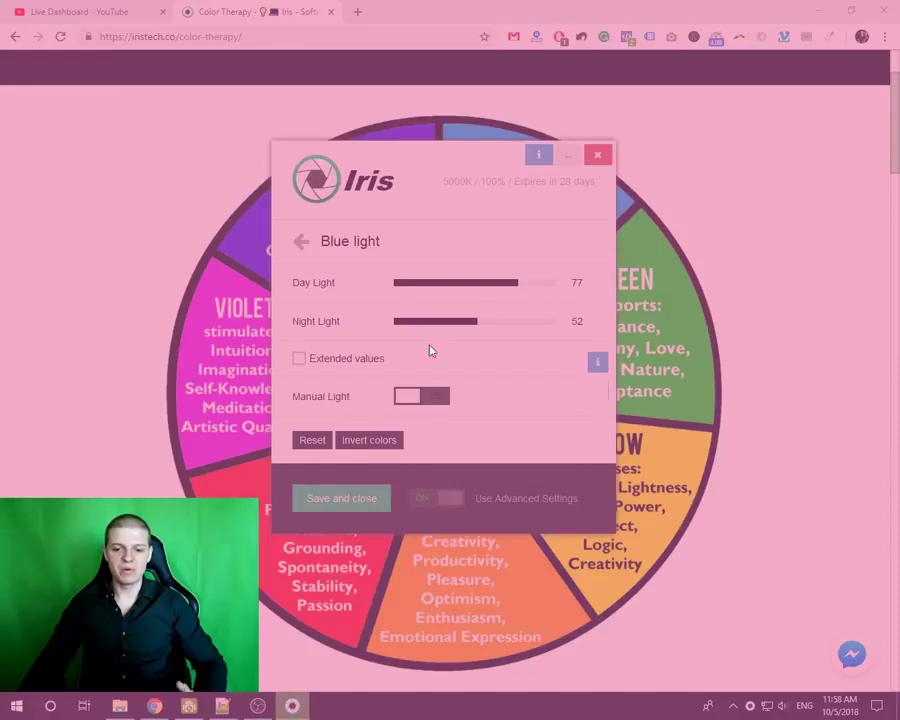
drag(462, 289, 528, 291)
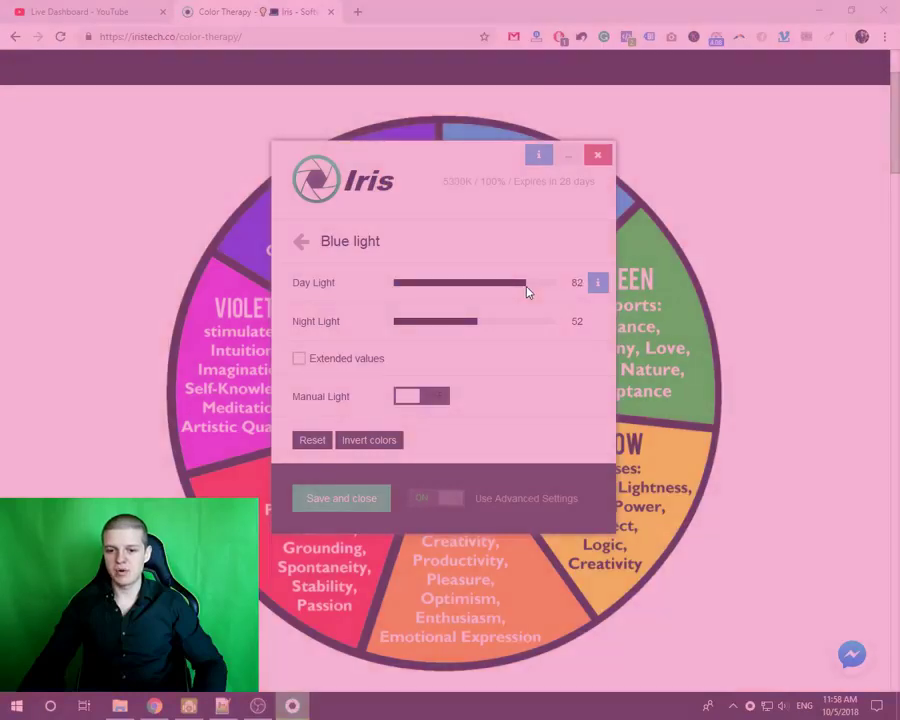
click(301, 242)
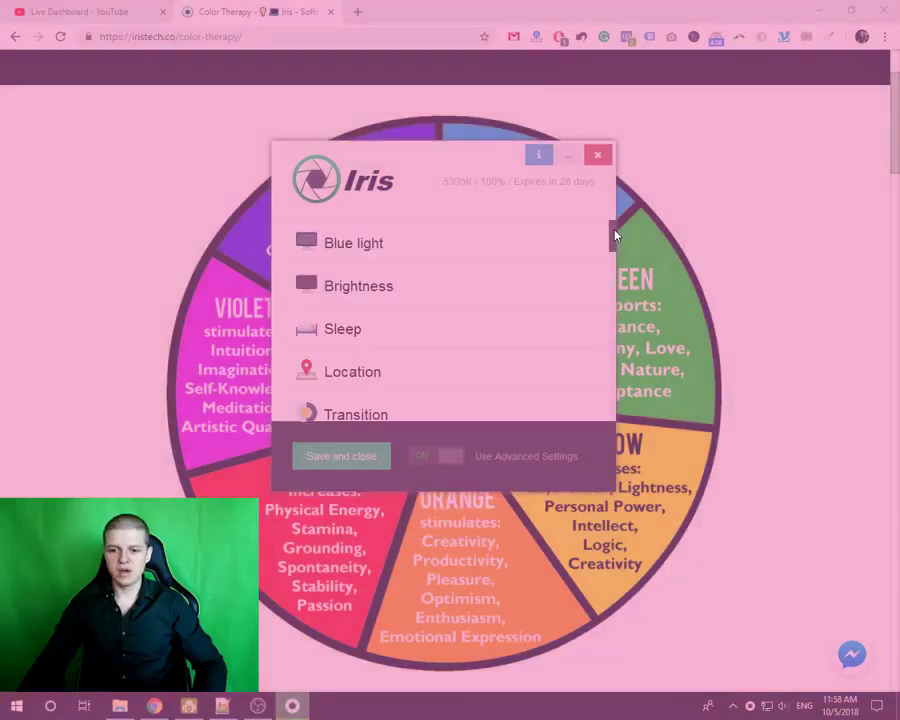
- In Screen overlay settings, try Magenta as the overlay colour
drag(615, 236, 630, 410)
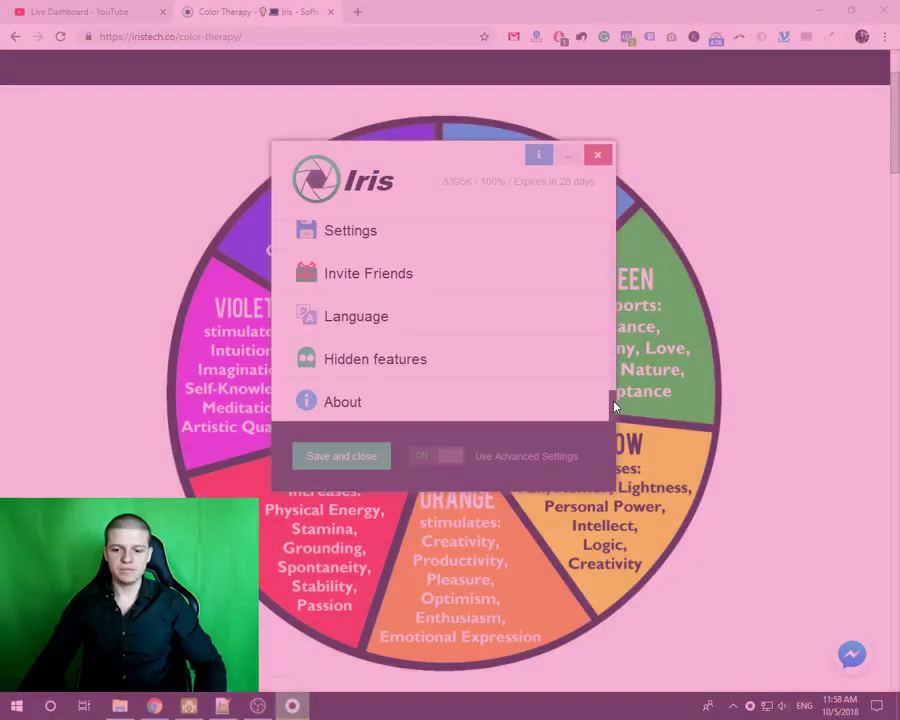
scroll(430, 260, up, 3)
click(338, 292)
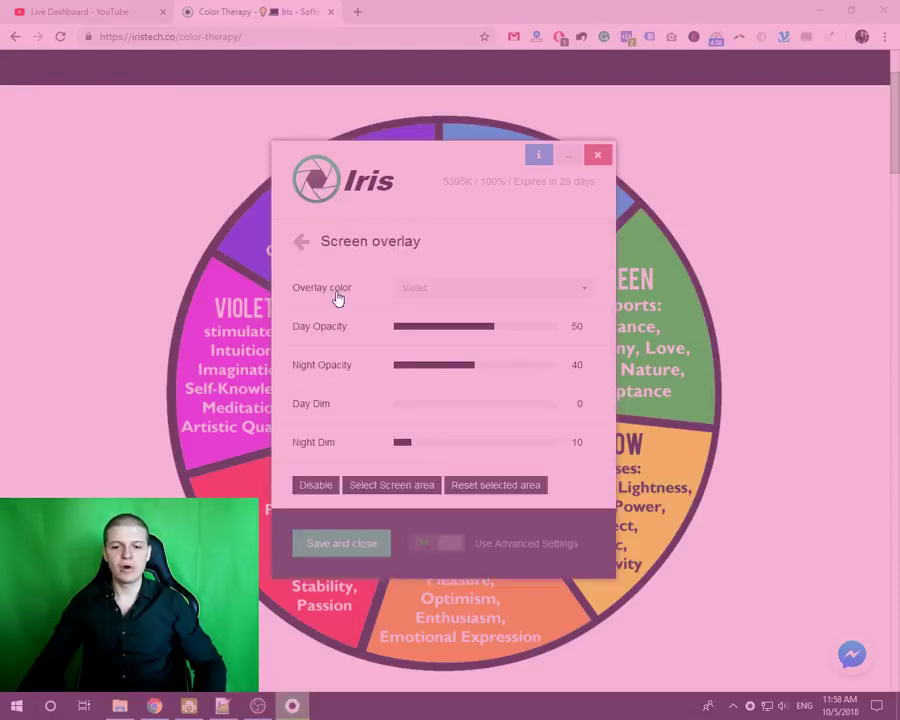
click(471, 297)
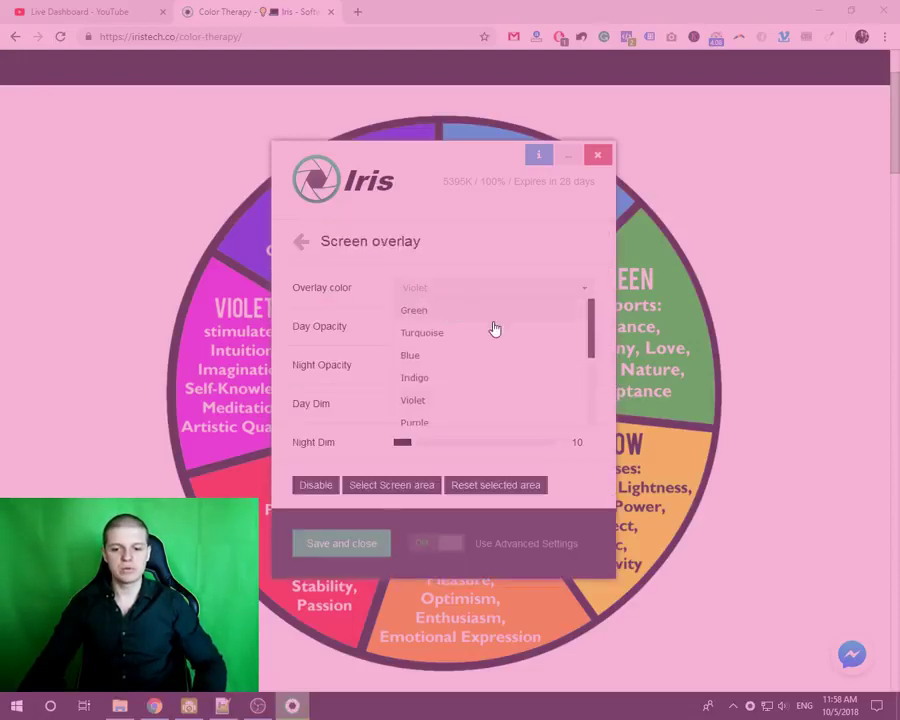
drag(588, 331, 593, 341)
drag(597, 373, 593, 394)
click(420, 327)
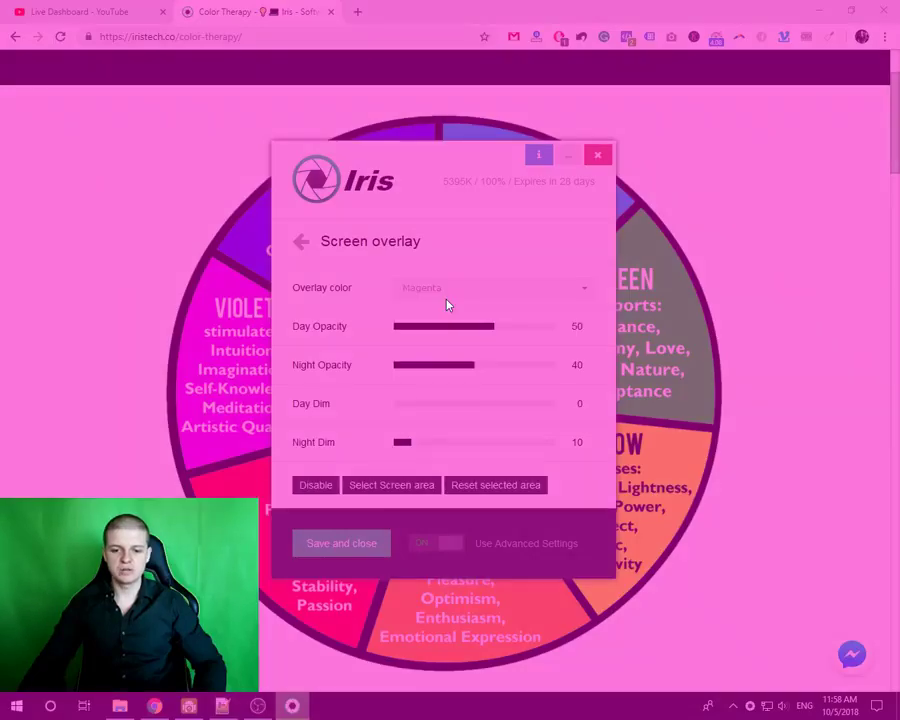
- Switch the overlay colour to Turquoise
scroll(447, 300, down, 2)
scroll(447, 305, down, 1)
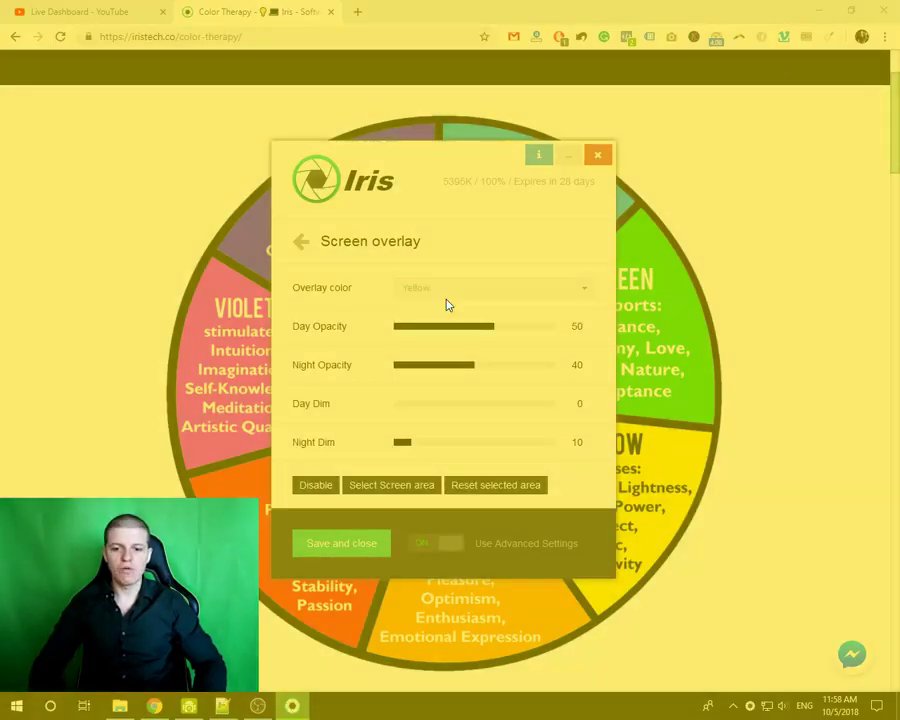
scroll(447, 305, down, 2)
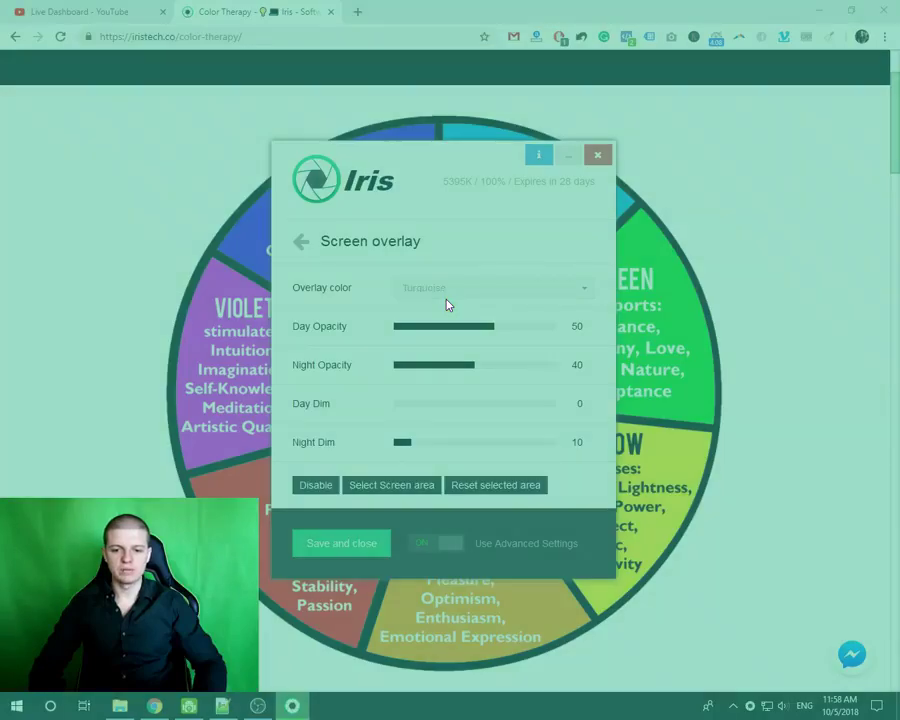
scroll(447, 305, down, 4)
scroll(447, 305, down, 4)
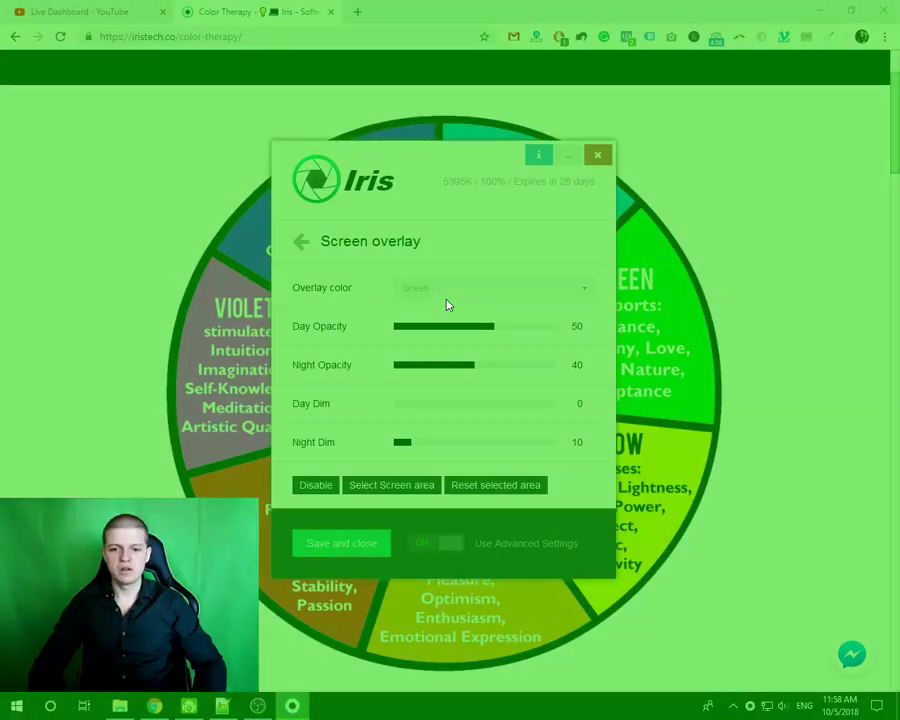
click(447, 300)
drag(590, 368, 606, 302)
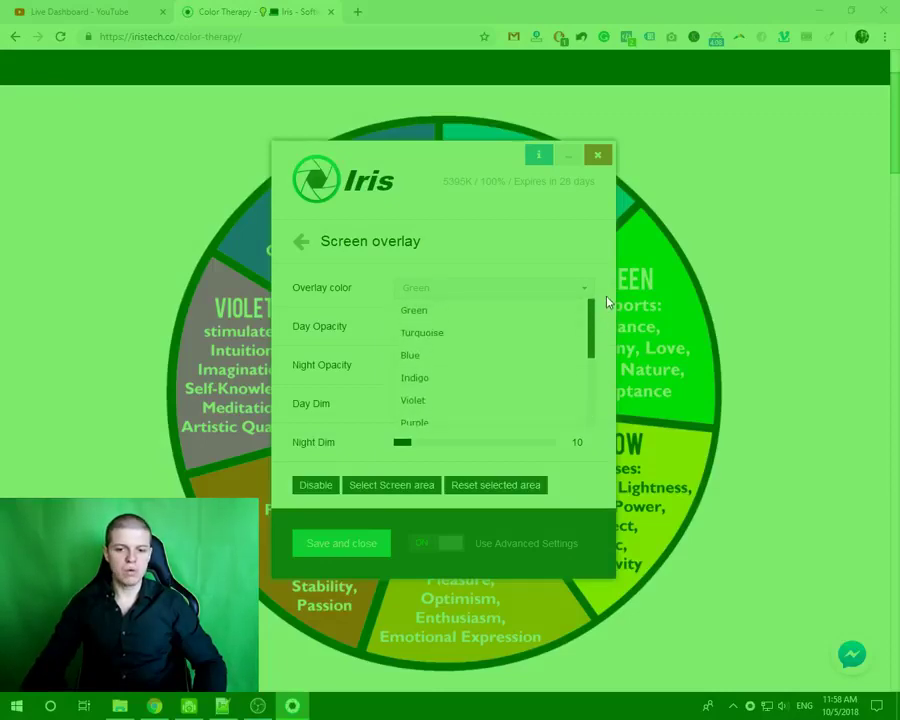
click(422, 333)
- Set the overlay colour to Red and open the screen overlay help page with F1
click(422, 290)
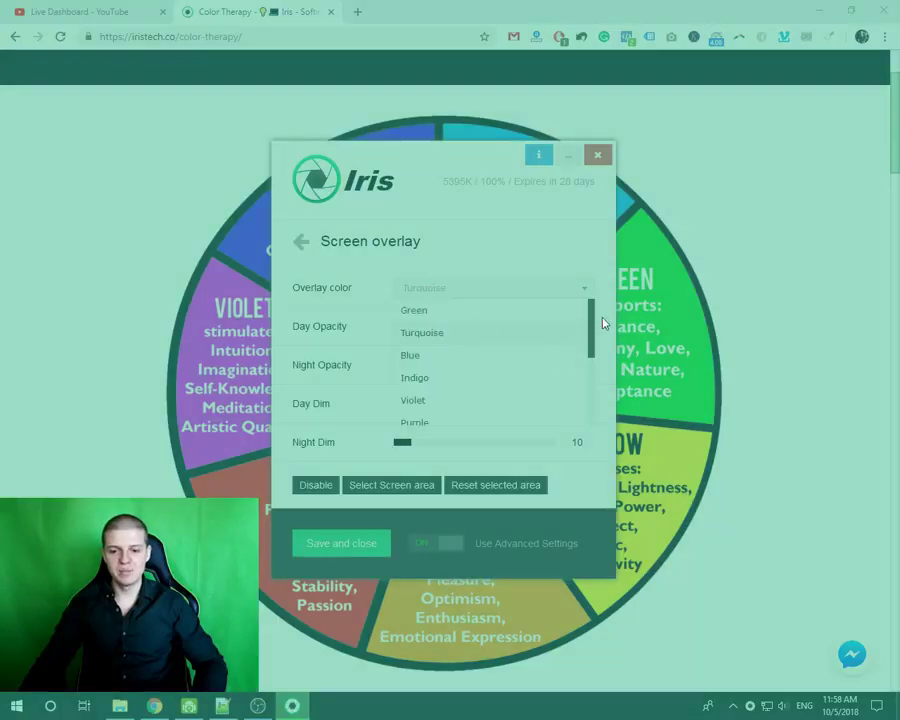
drag(595, 322, 592, 388)
click(433, 351)
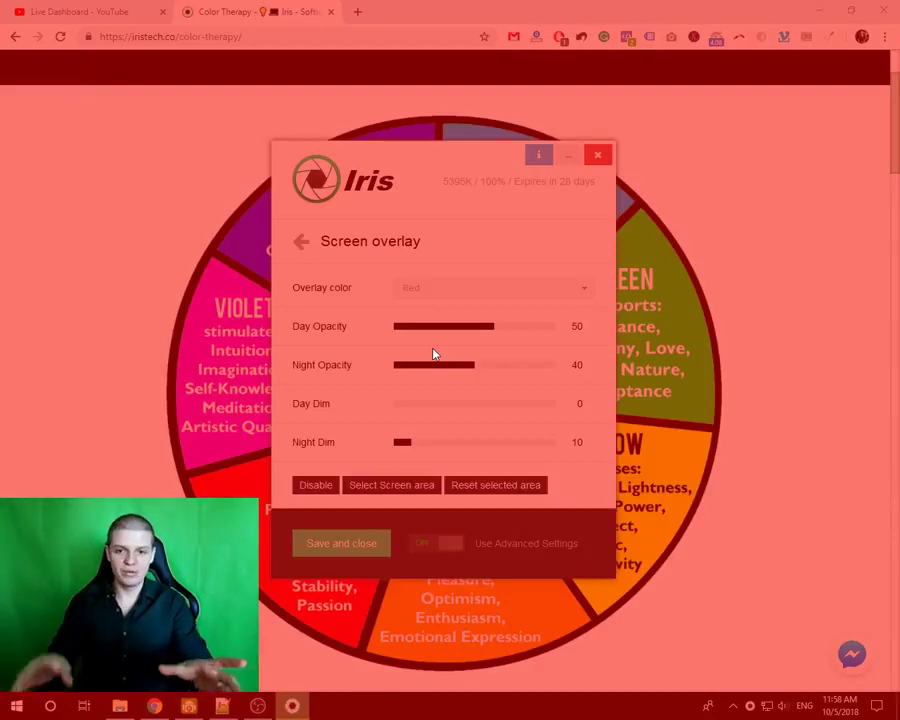
mouse_move(470, 255)
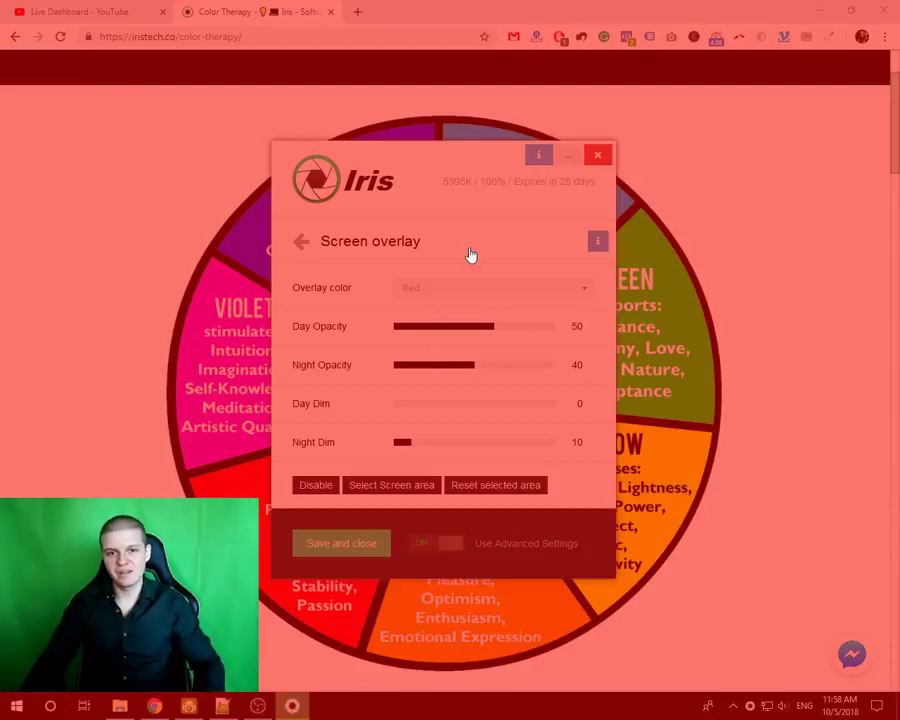
click(425, 290)
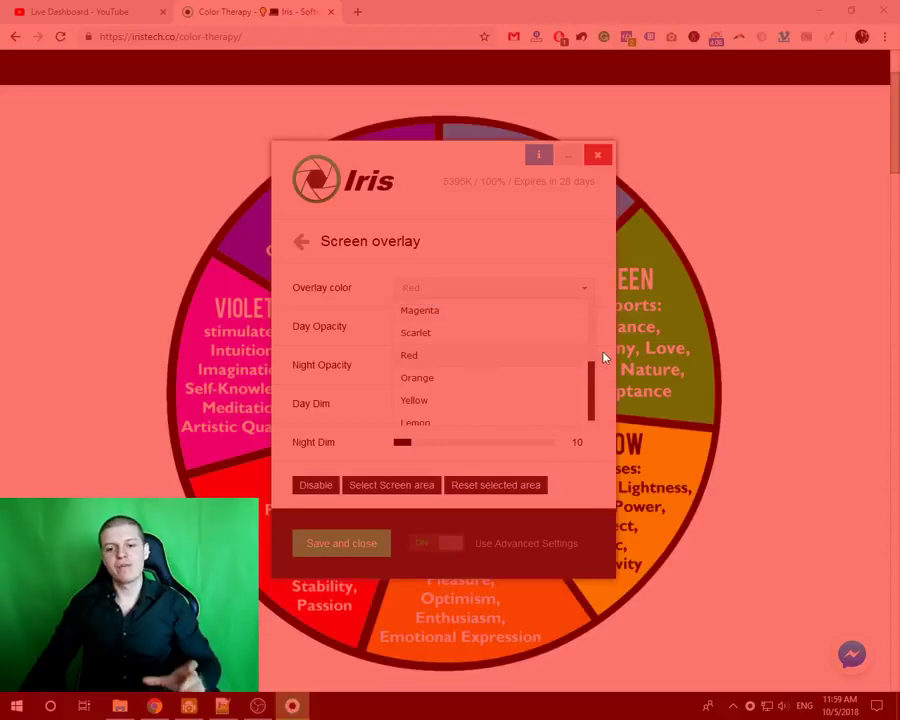
drag(591, 373, 592, 325)
scroll(442, 323, up, 1)
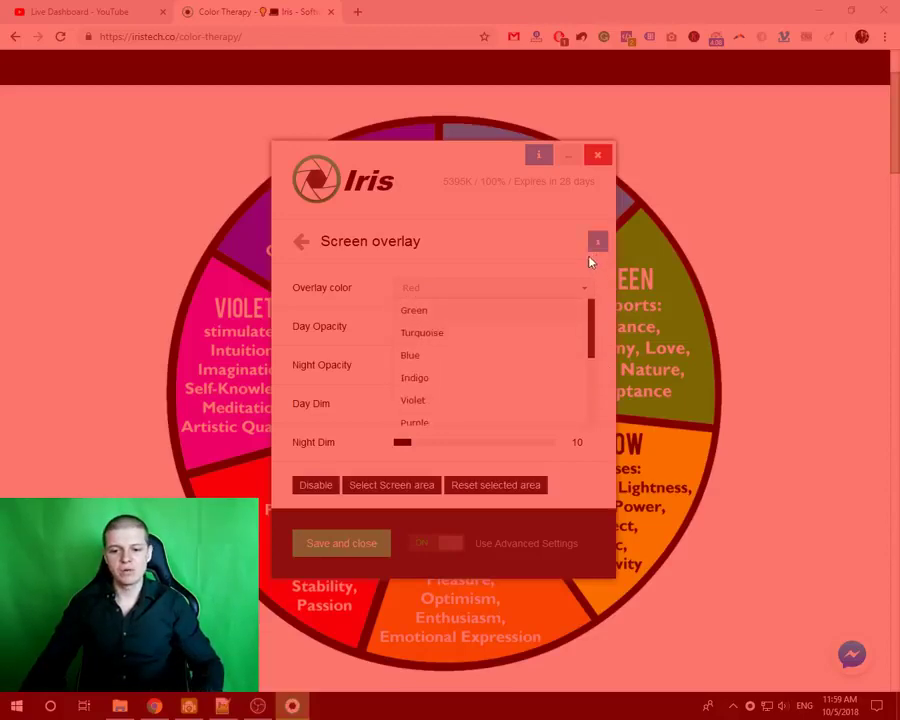
key(F1)
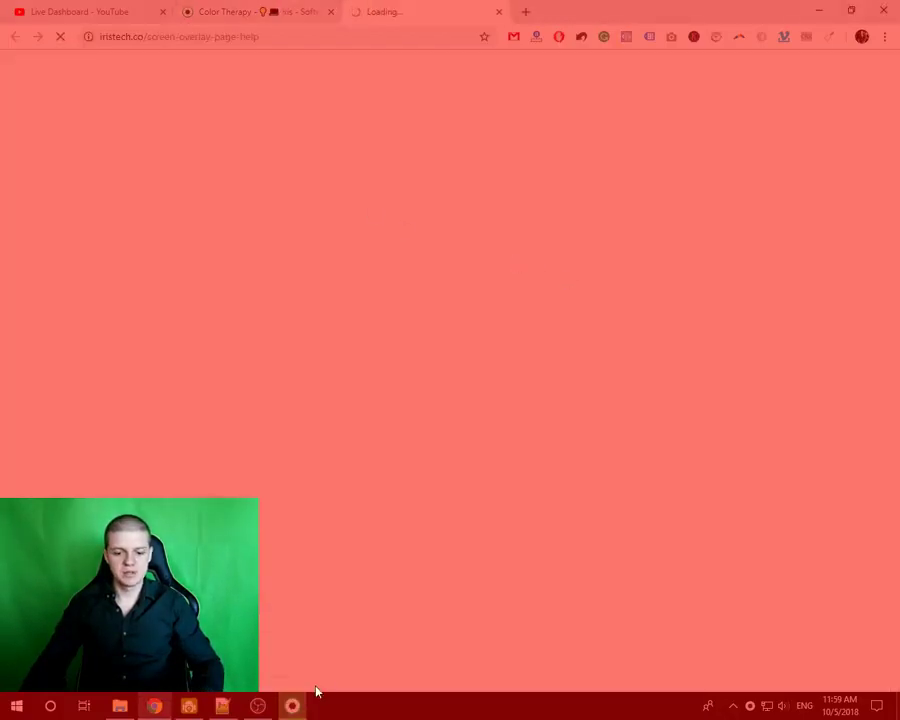
click(292, 705)
- Set the overlay day opacity to about 56
drag(457, 325, 459, 345)
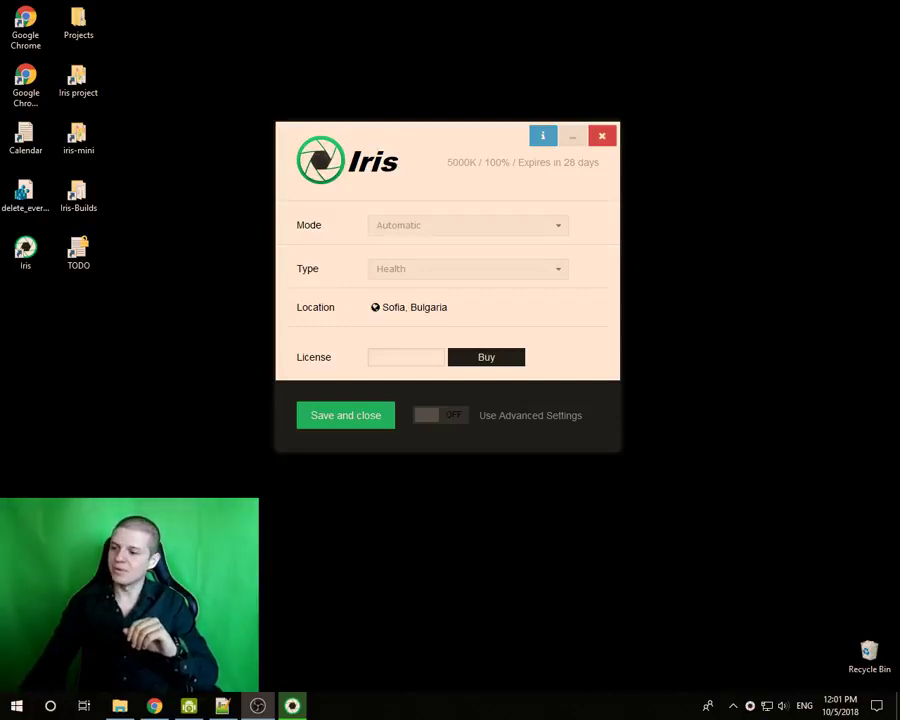
- Switch Use Advanced Settings on and scroll the feature list down to Language
mouse_move(440, 259)
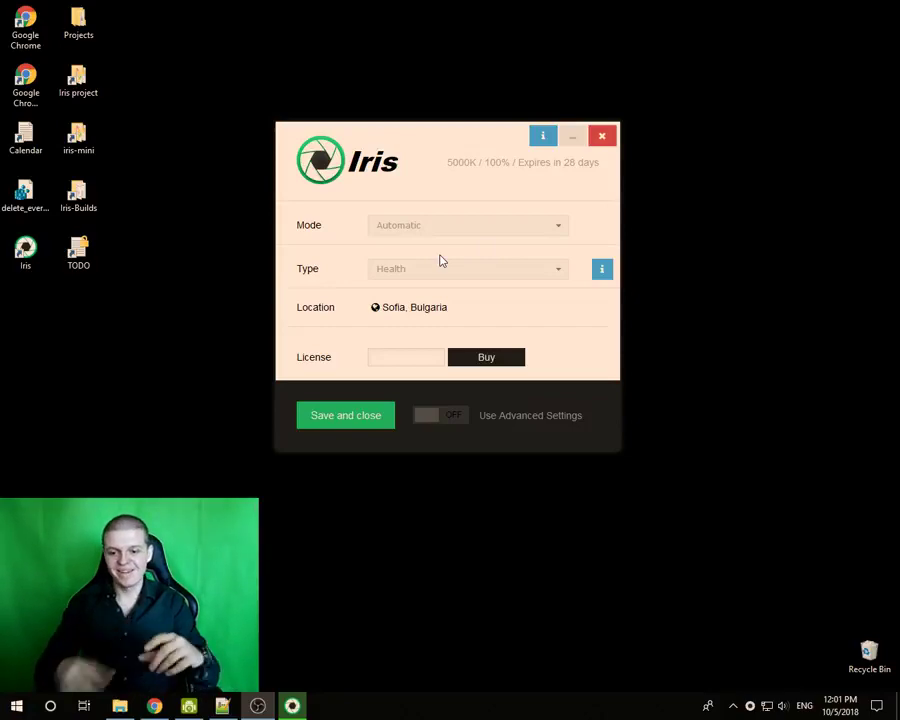
click(432, 416)
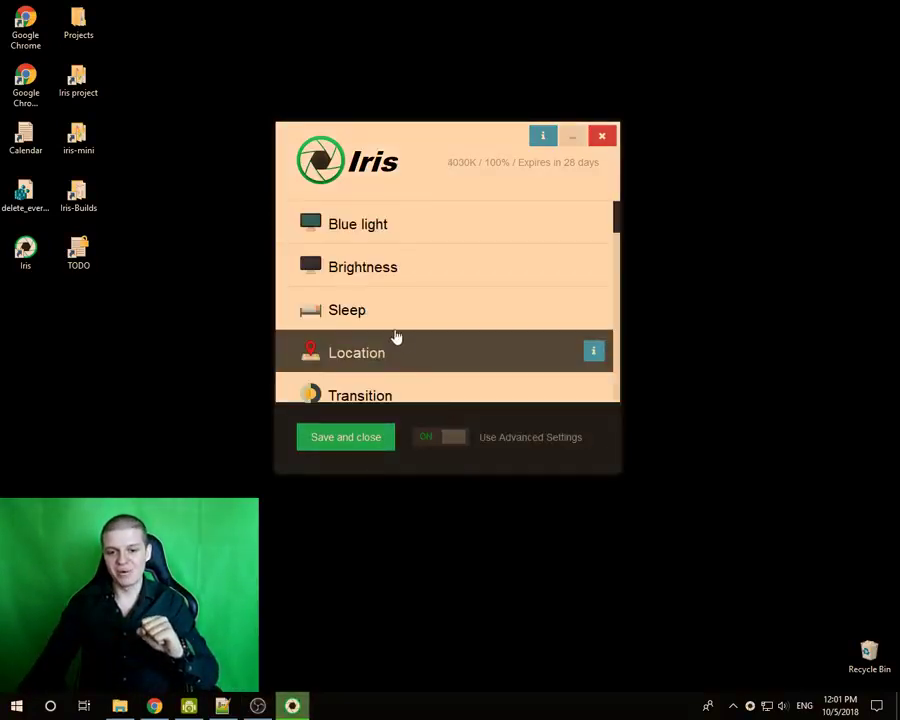
scroll(375, 325, down, 12)
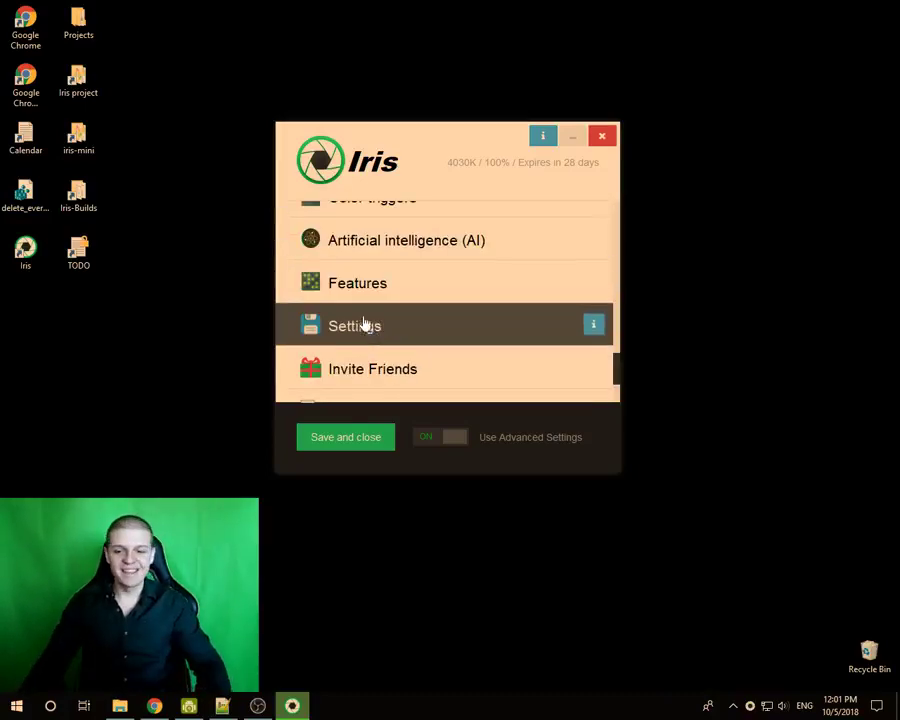
scroll(366, 334, down, 2)
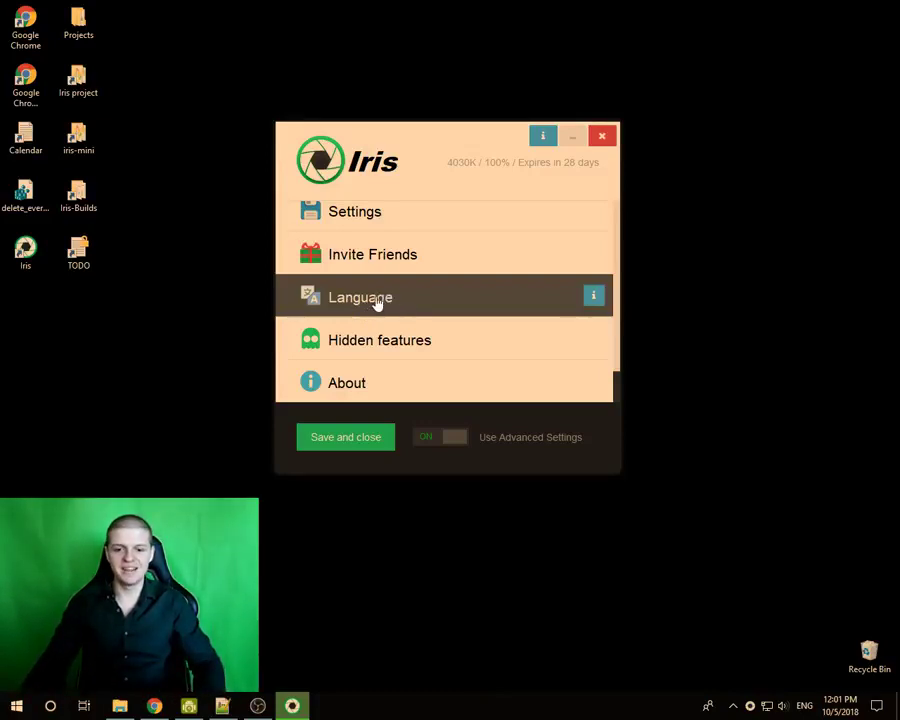
- In Language settings, try the interface in Russian, Spanish and Chinese
click(369, 305)
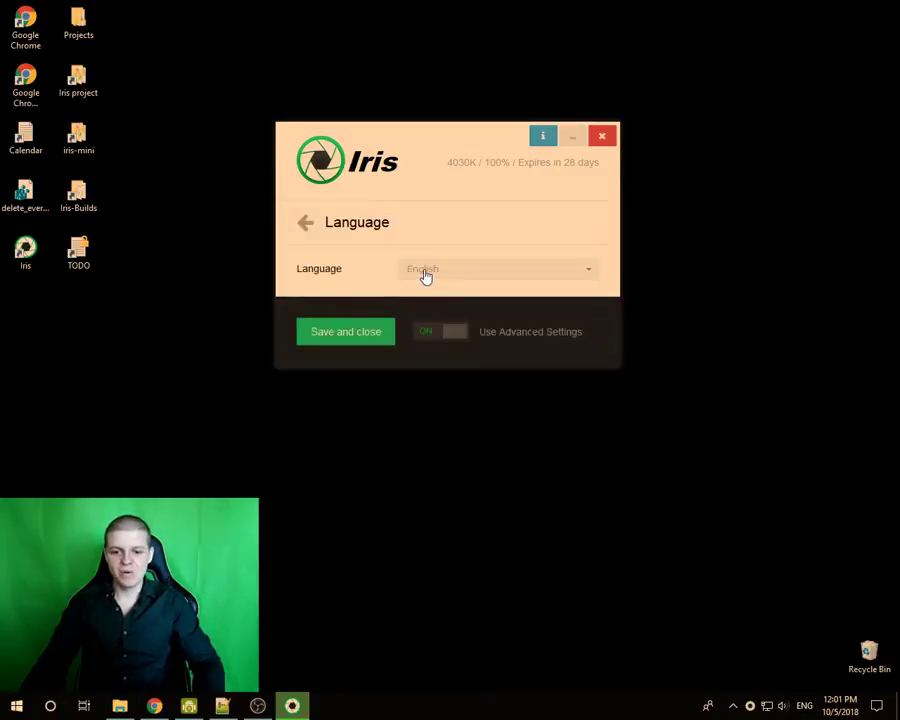
click(305, 224)
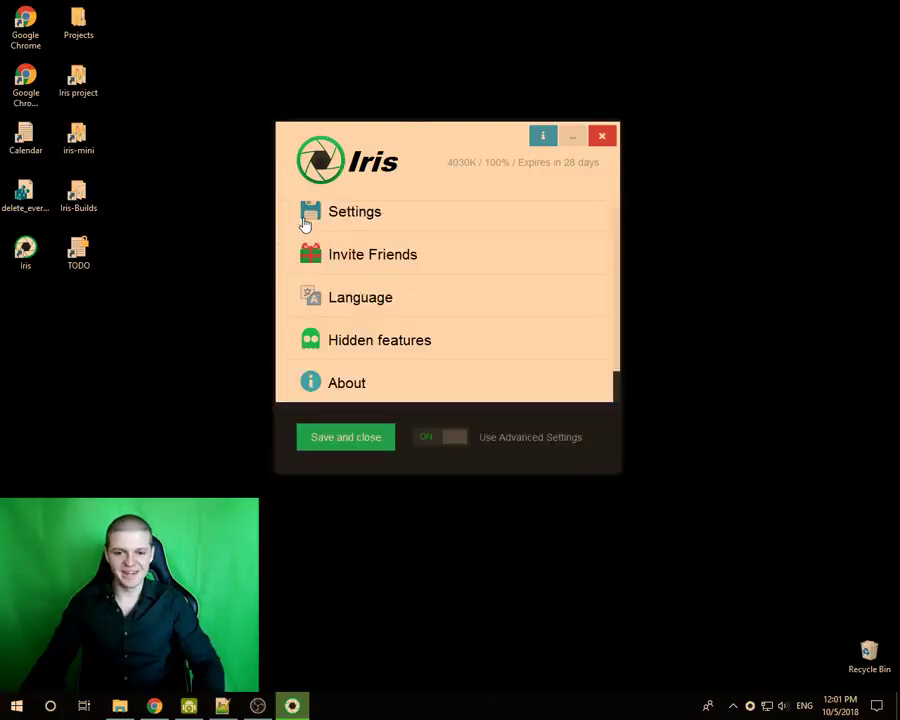
click(423, 303)
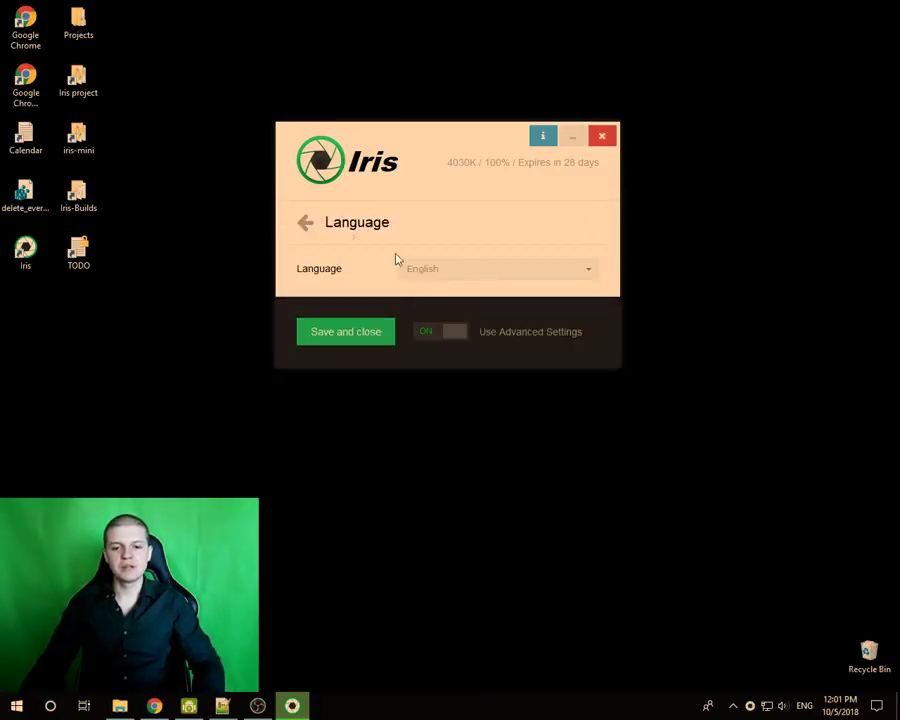
click(427, 272)
scroll(442, 318, down, 5)
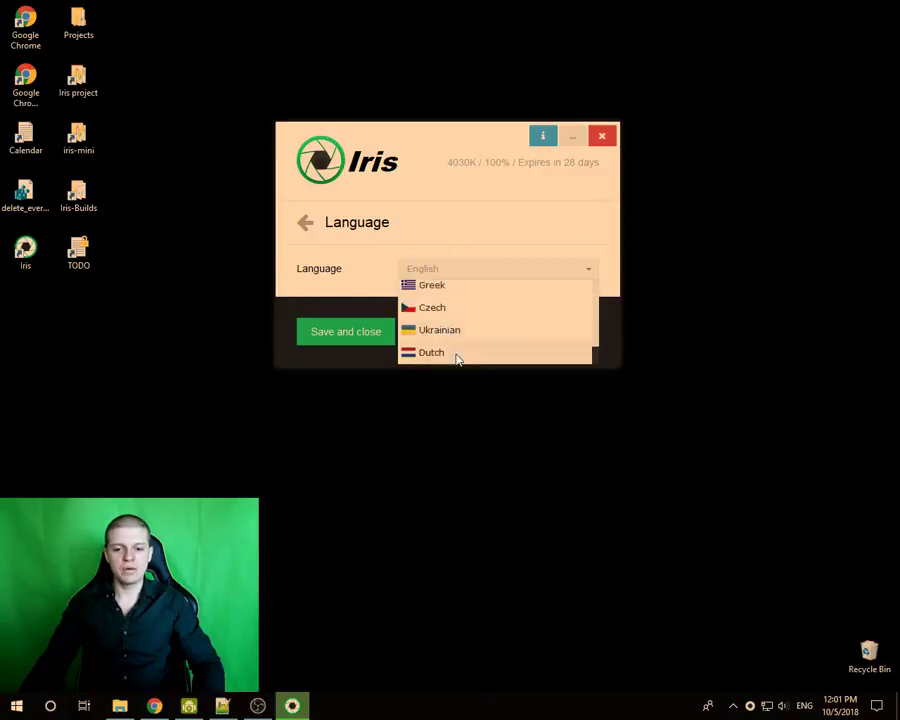
scroll(463, 342, up, 5)
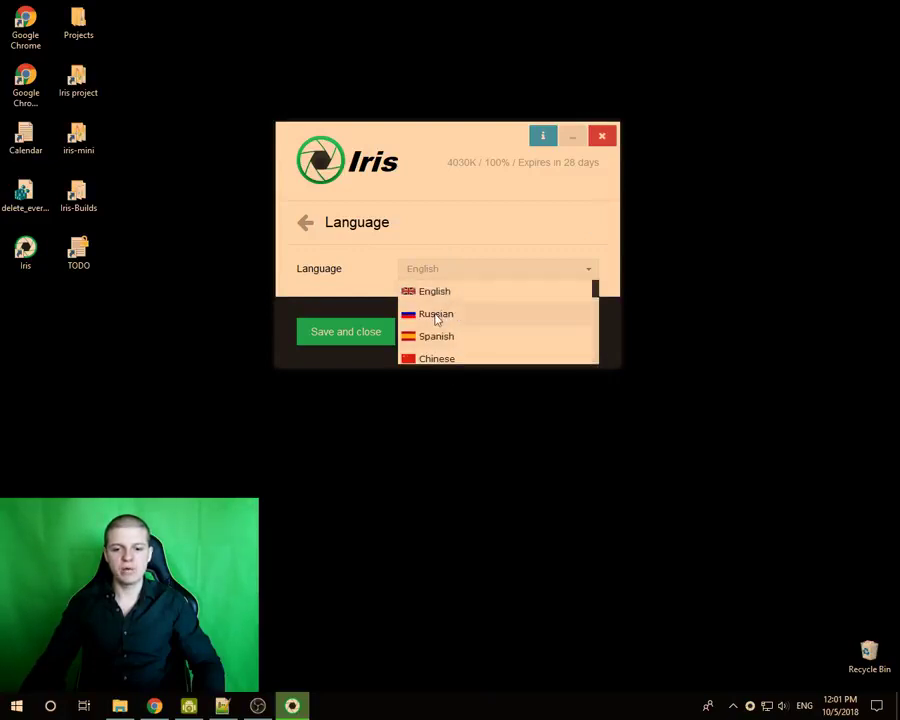
click(435, 313)
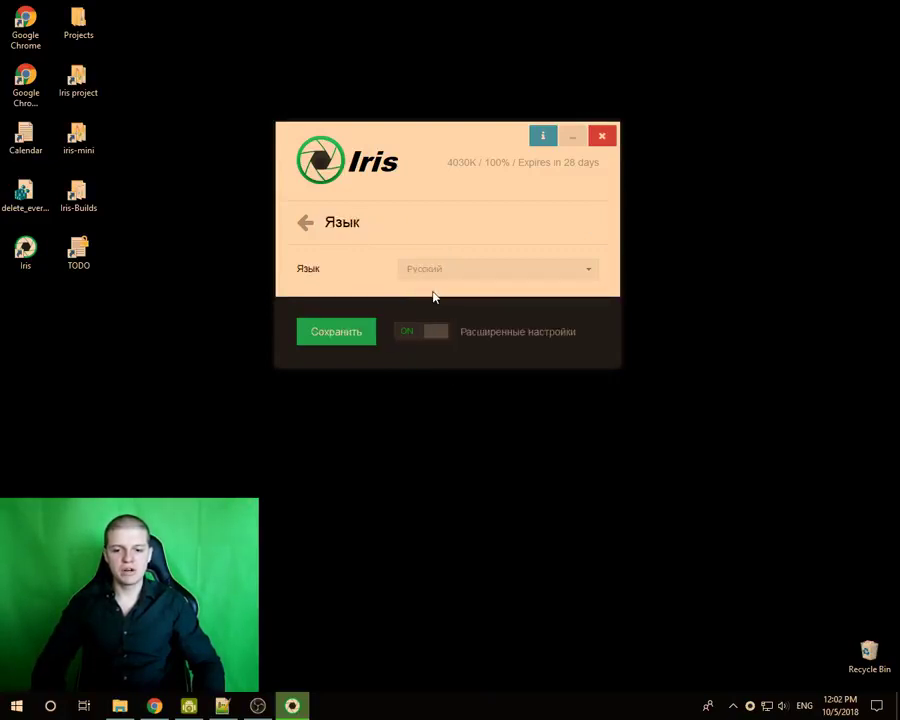
key(Down)
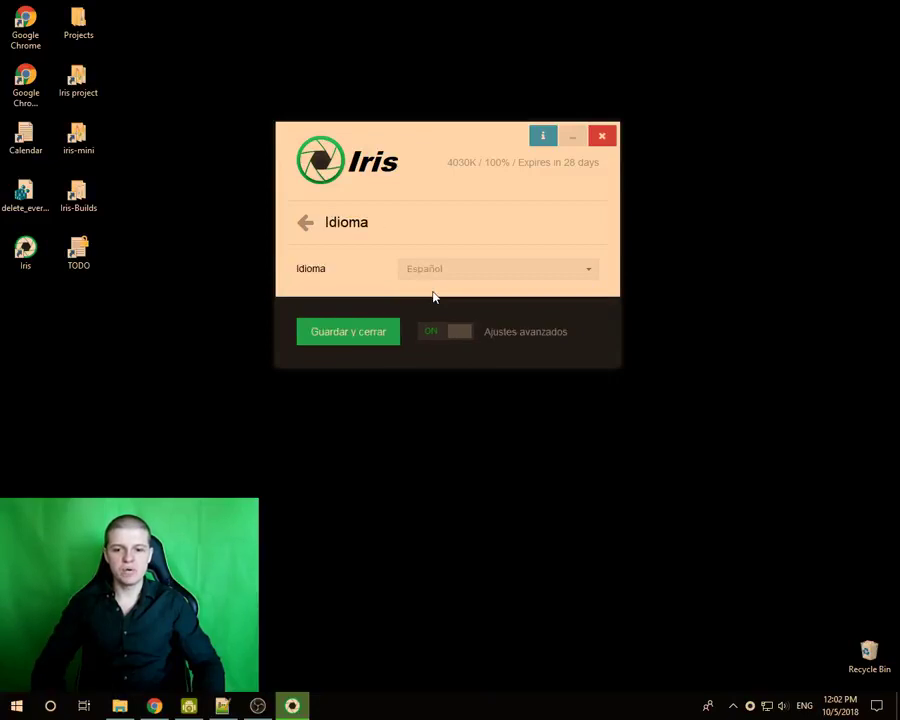
key(Down)
- Return the interface to English, then switch it to Bulgarian
click(457, 267)
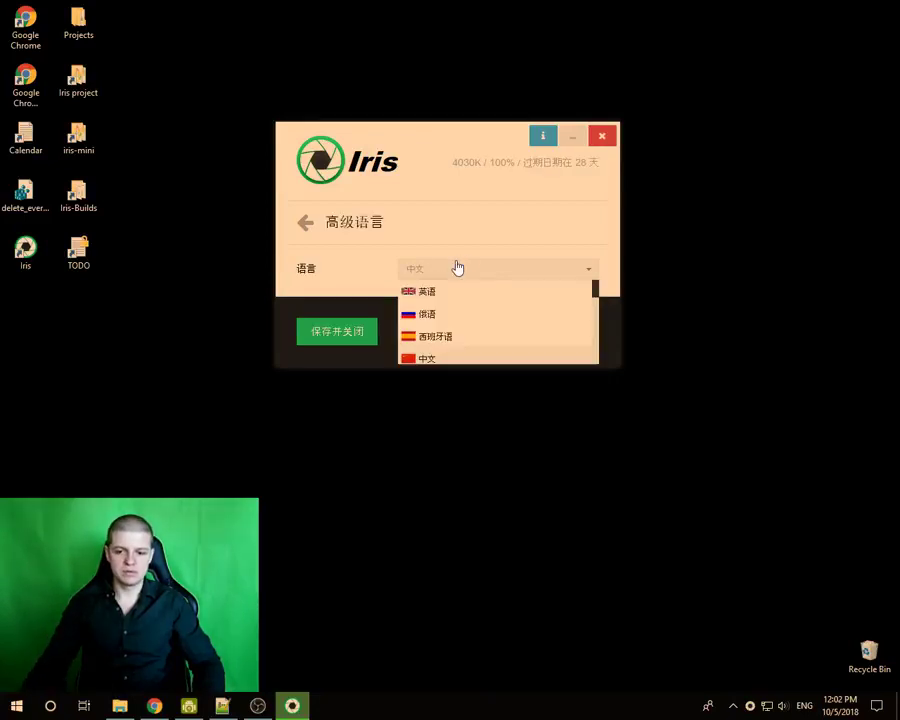
click(436, 291)
click(437, 270)
scroll(437, 316, down, 1)
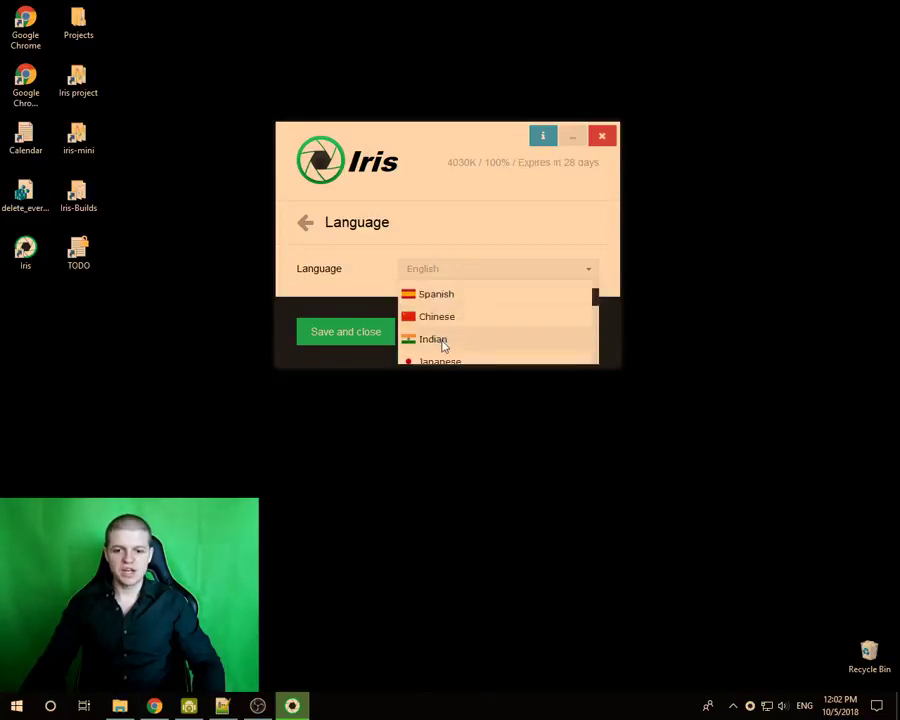
scroll(443, 341, down, 1)
scroll(453, 346, down, 2)
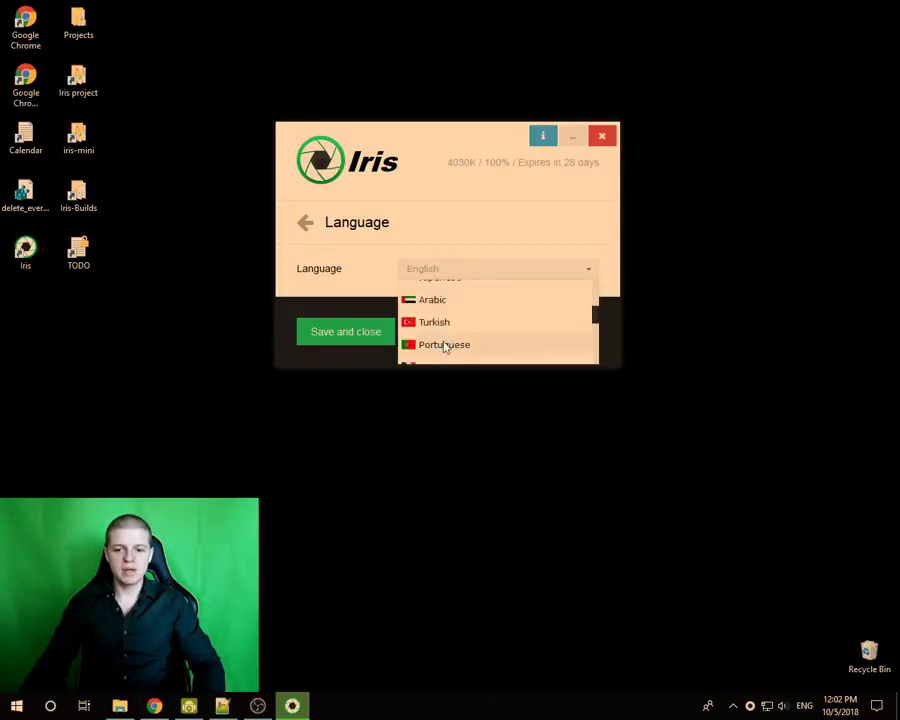
scroll(447, 348, down, 3)
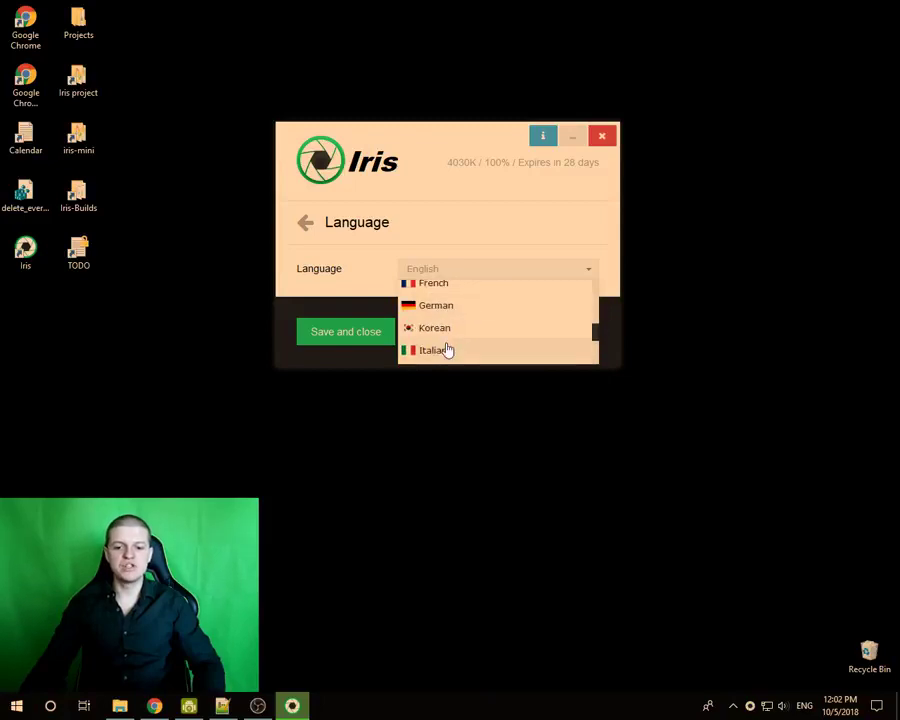
scroll(458, 350, down, 1)
scroll(455, 323, up, 2)
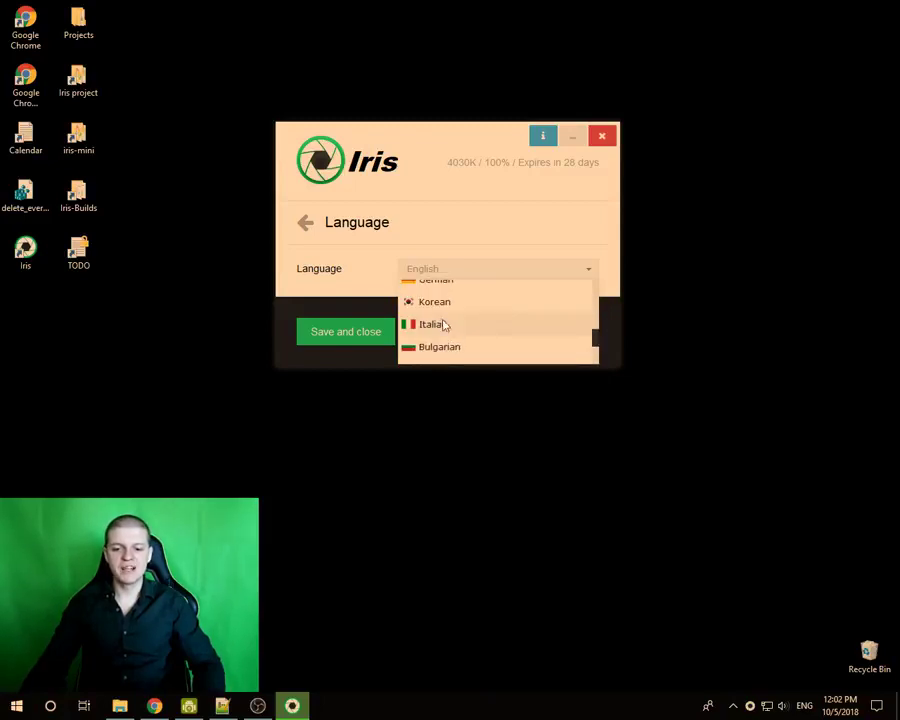
click(436, 347)
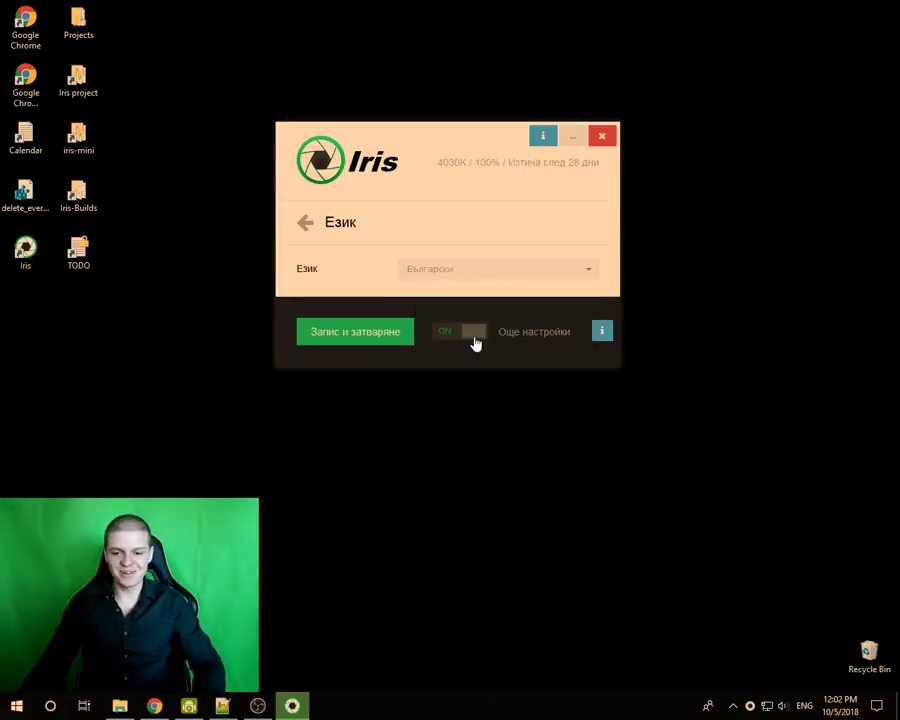
- Try the interface in Ukrainian, then Dutch, toggling advanced settings off and on between picks
click(475, 342)
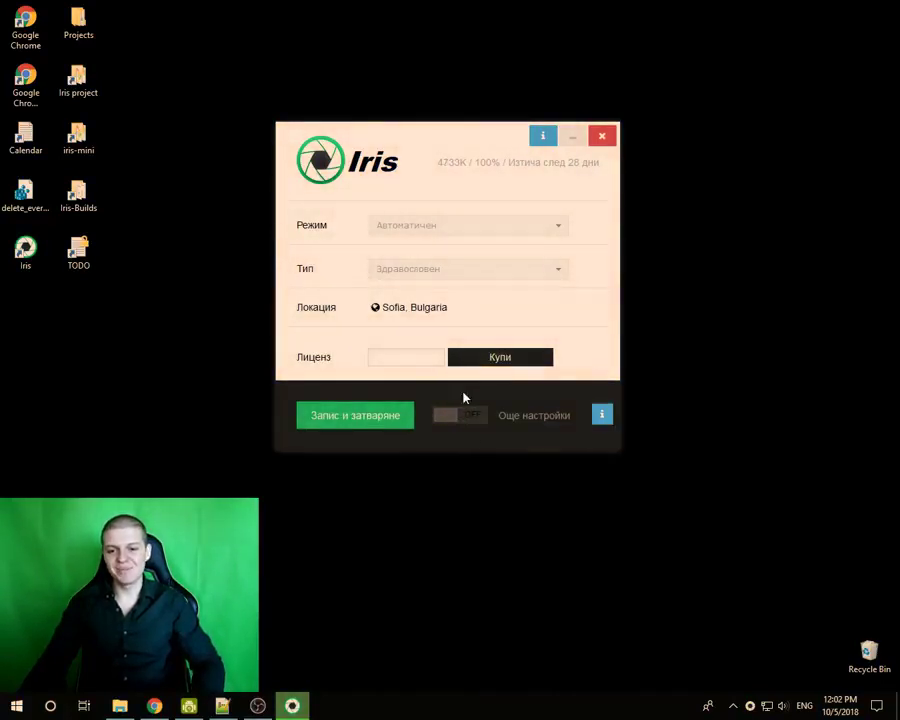
click(447, 423)
click(443, 276)
scroll(448, 326, down, 3)
click(445, 333)
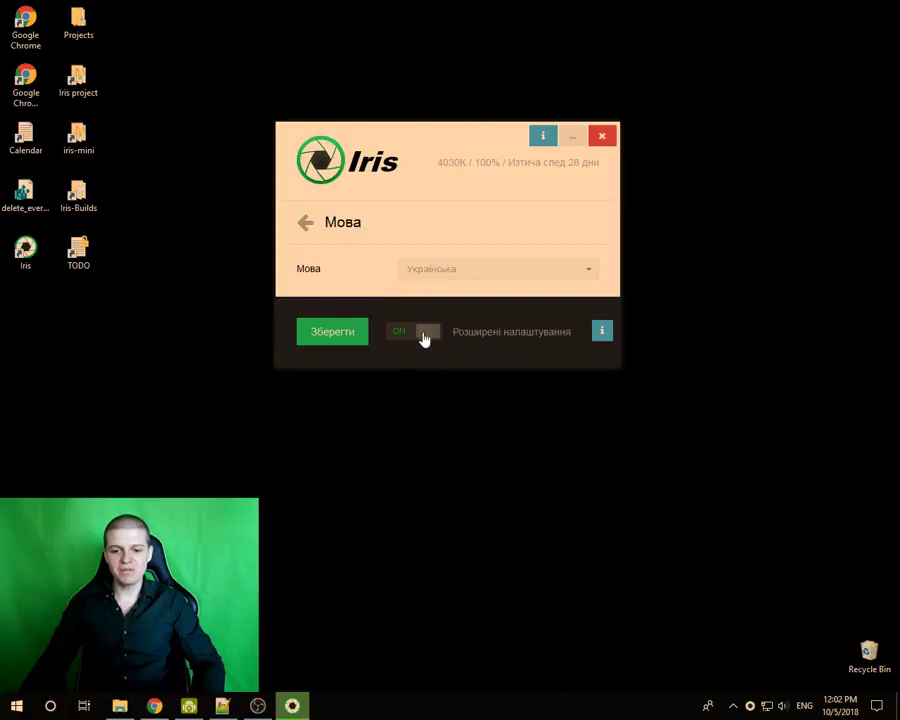
click(424, 338)
click(403, 414)
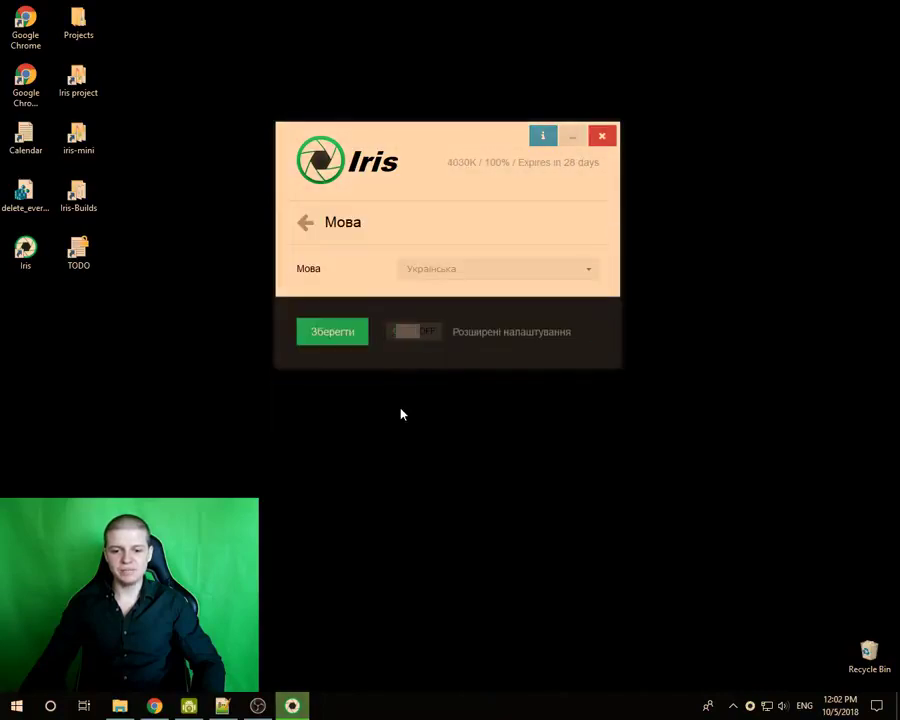
click(420, 272)
click(428, 354)
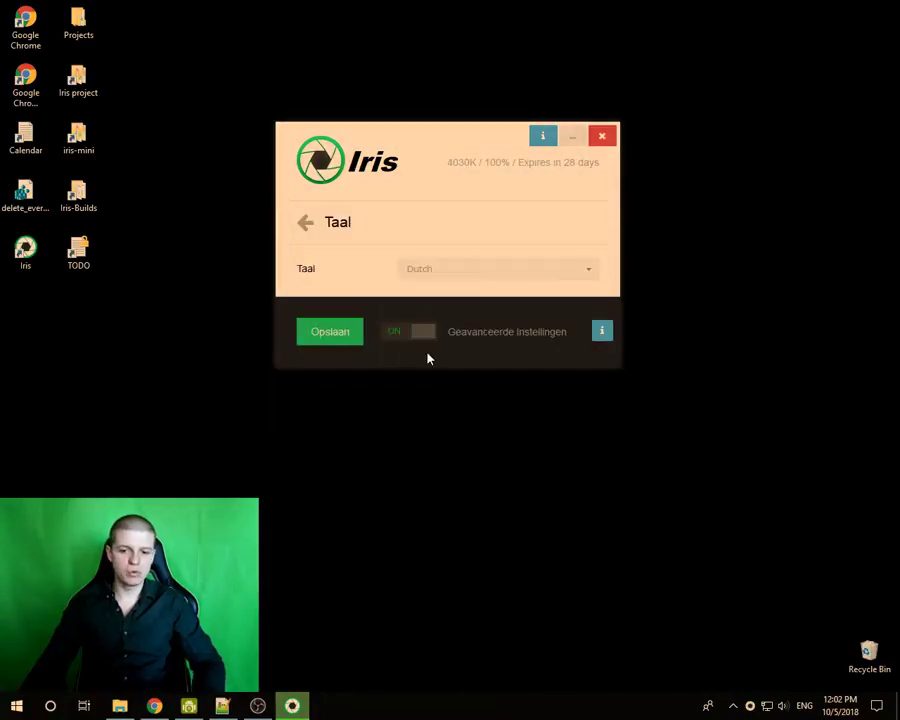
- Try the interface in Korean, then switch it back to English
click(424, 336)
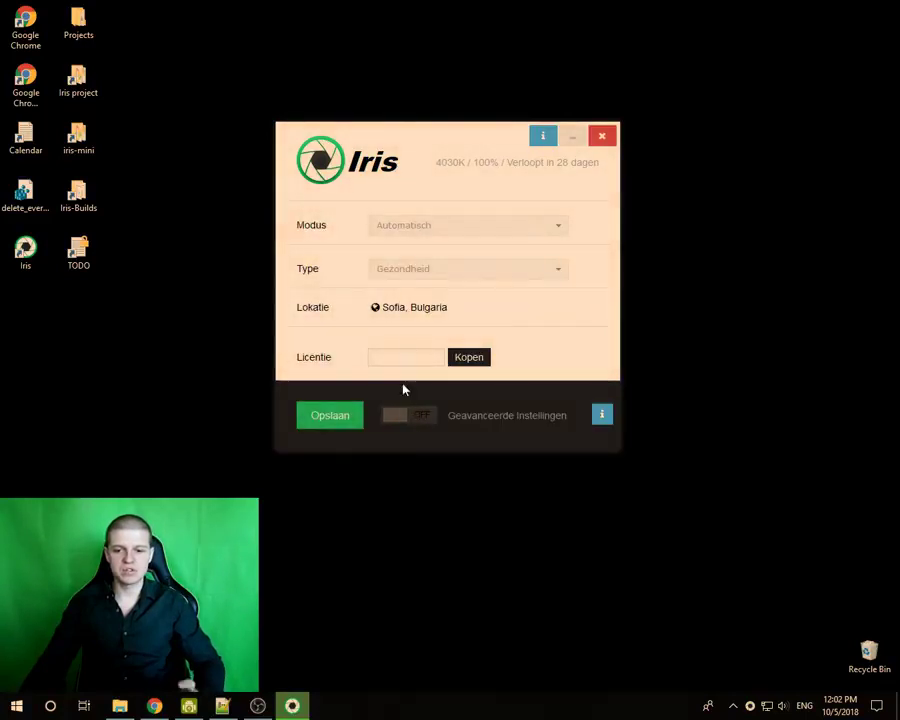
click(403, 420)
click(424, 272)
scroll(430, 310, down, 5)
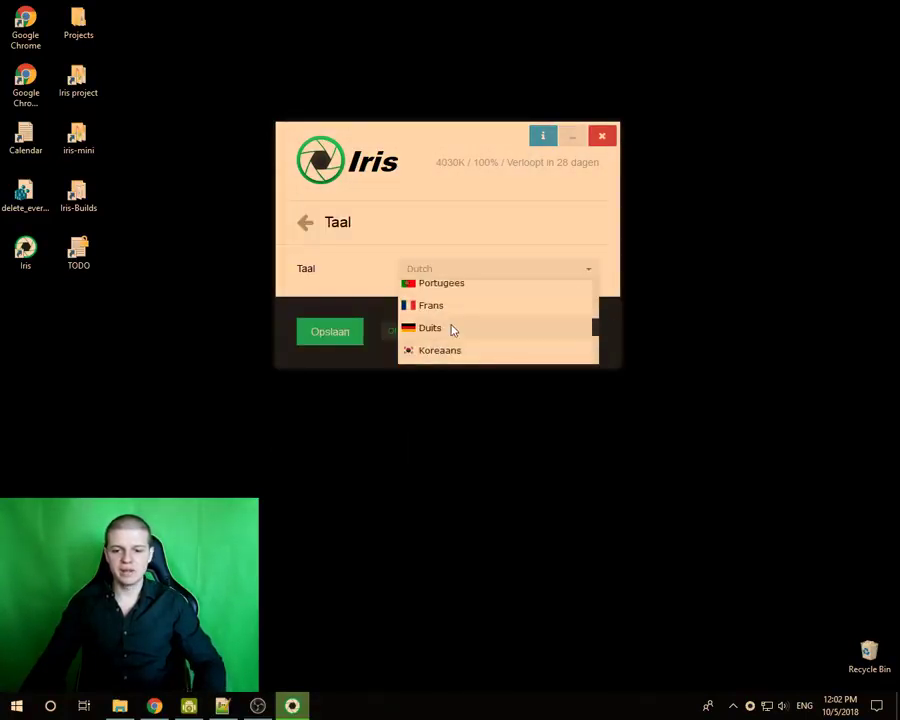
click(438, 352)
click(442, 330)
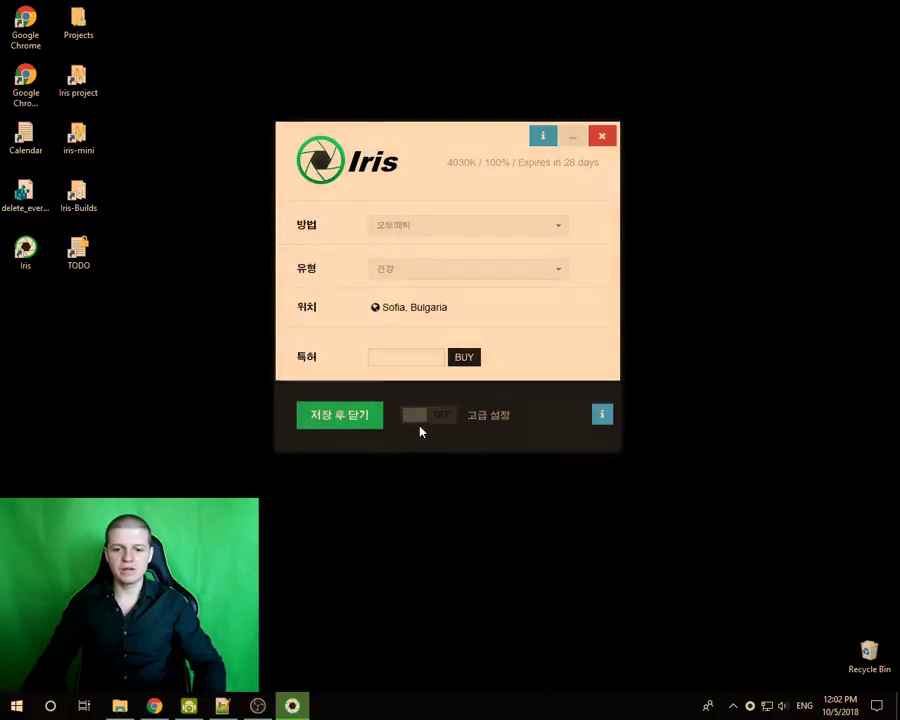
click(421, 418)
click(444, 277)
scroll(446, 308, up, 6)
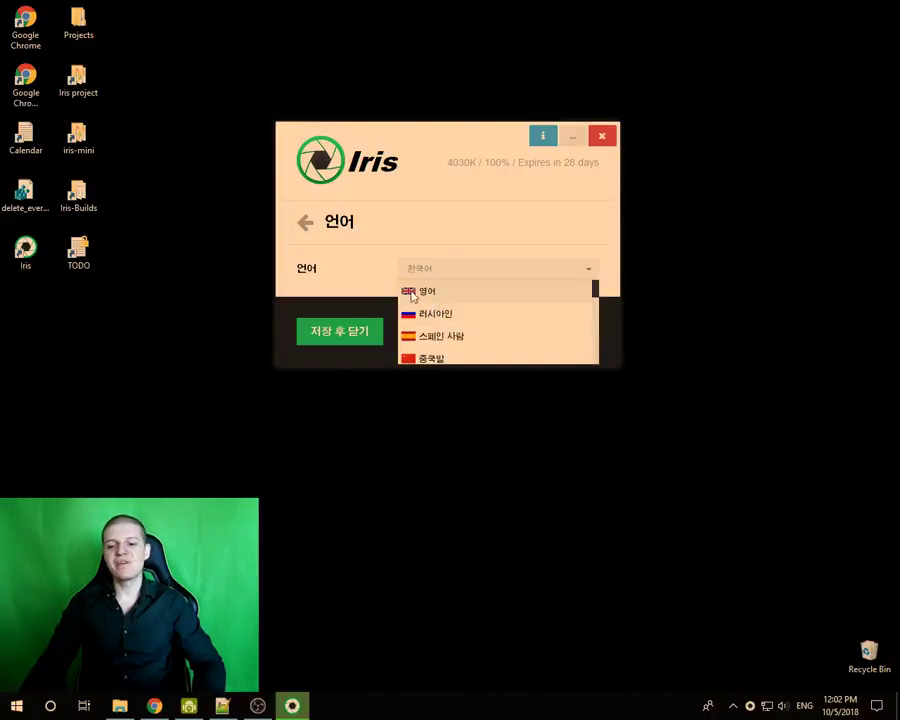
click(420, 291)
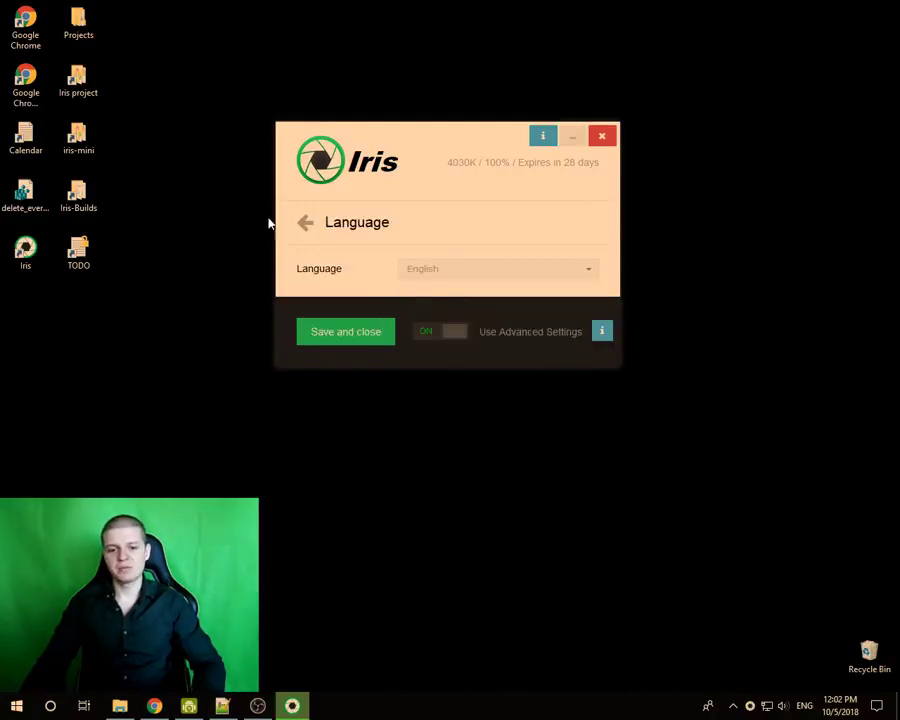
- Return to the feature list, reopen Language and set the interface to Russian
click(305, 222)
scroll(381, 293, up, 5)
scroll(403, 316, down, 5)
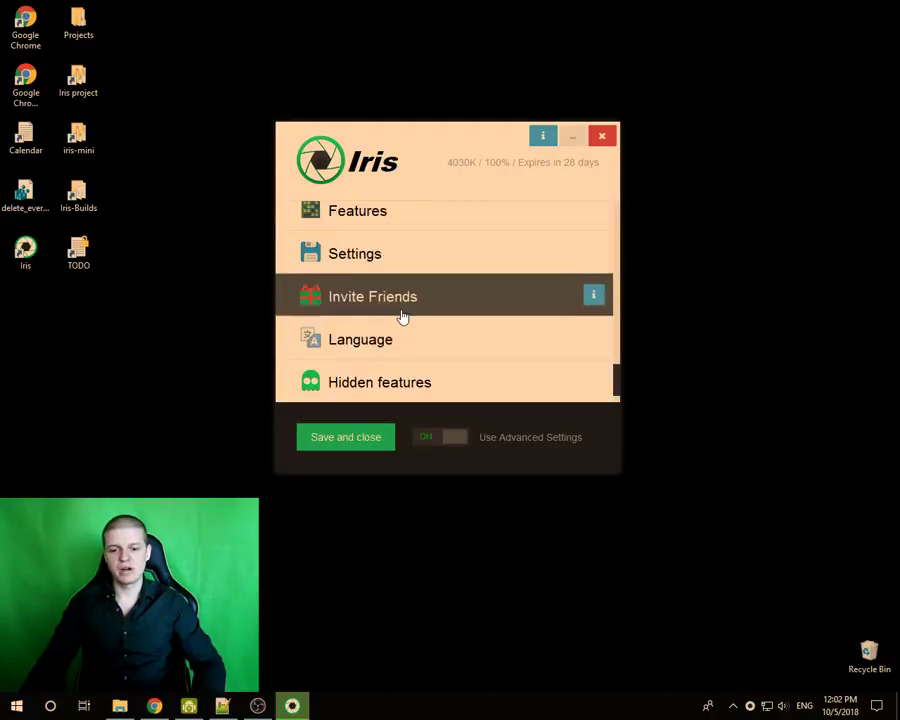
scroll(403, 316, down, 1)
click(364, 297)
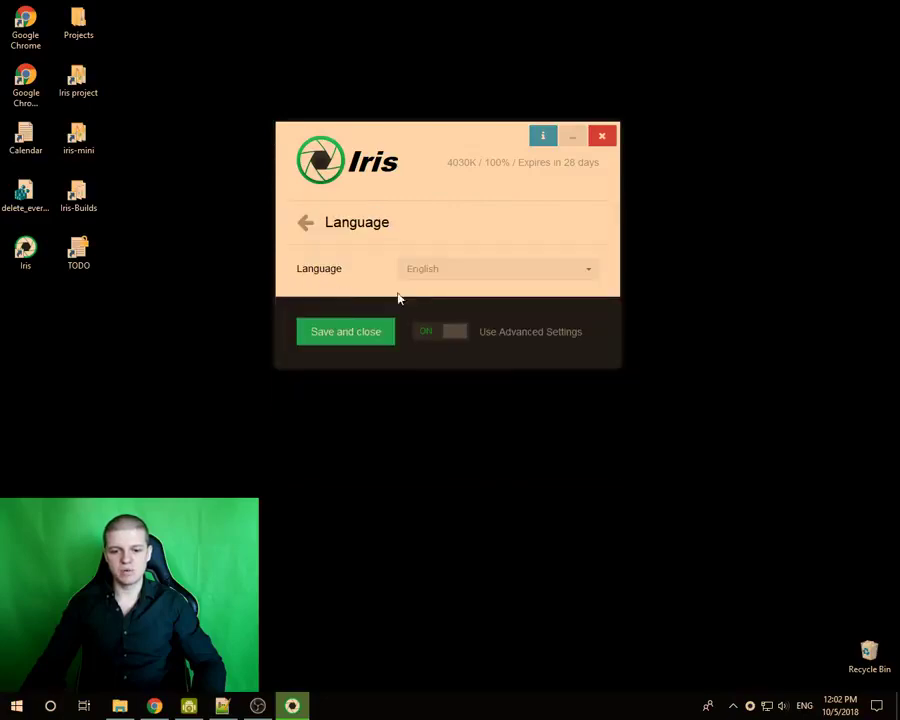
click(425, 270)
click(440, 315)
- Reopen the Russian Language page and its online help
click(306, 224)
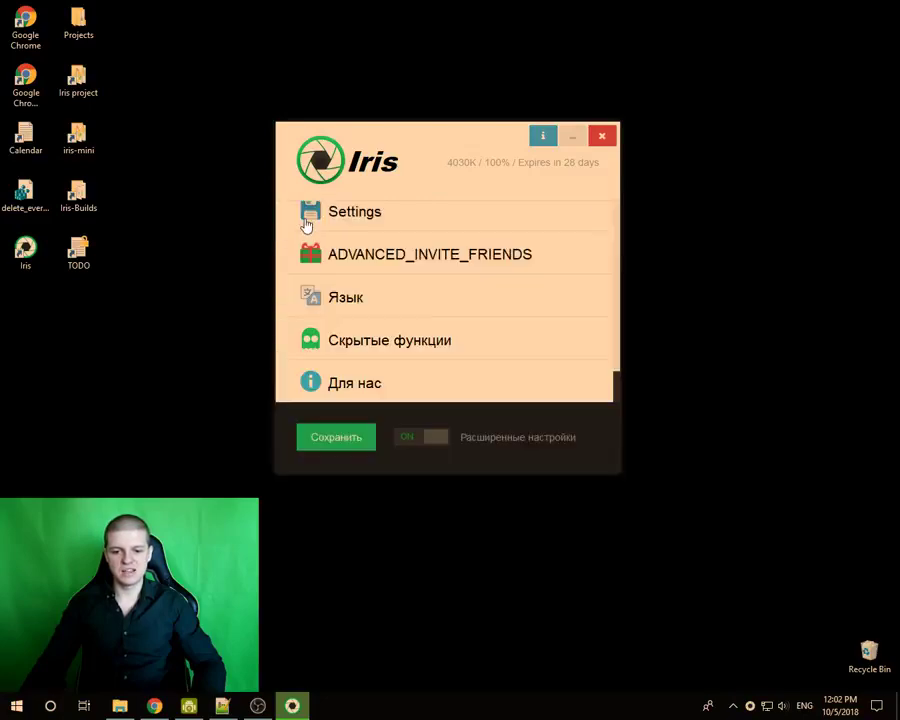
scroll(440, 320, up, 2)
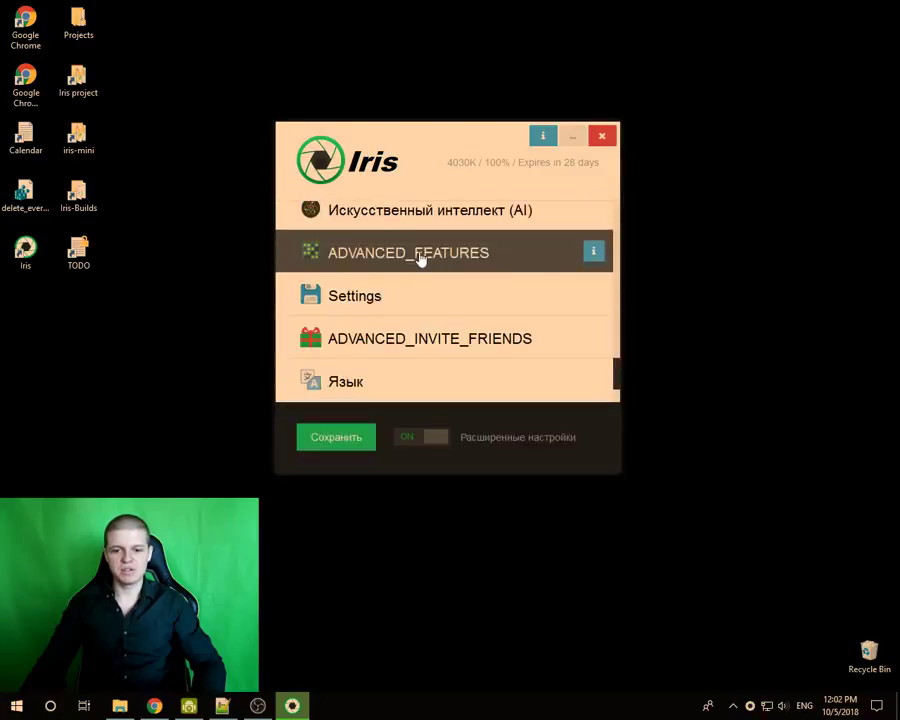
scroll(416, 276, up, 10)
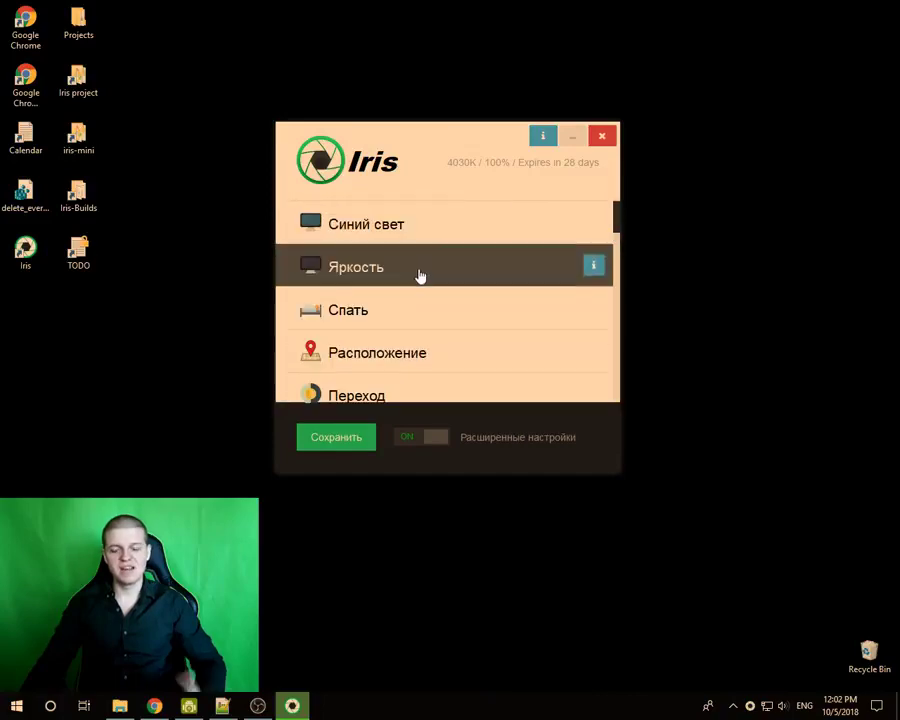
scroll(420, 276, down, 12)
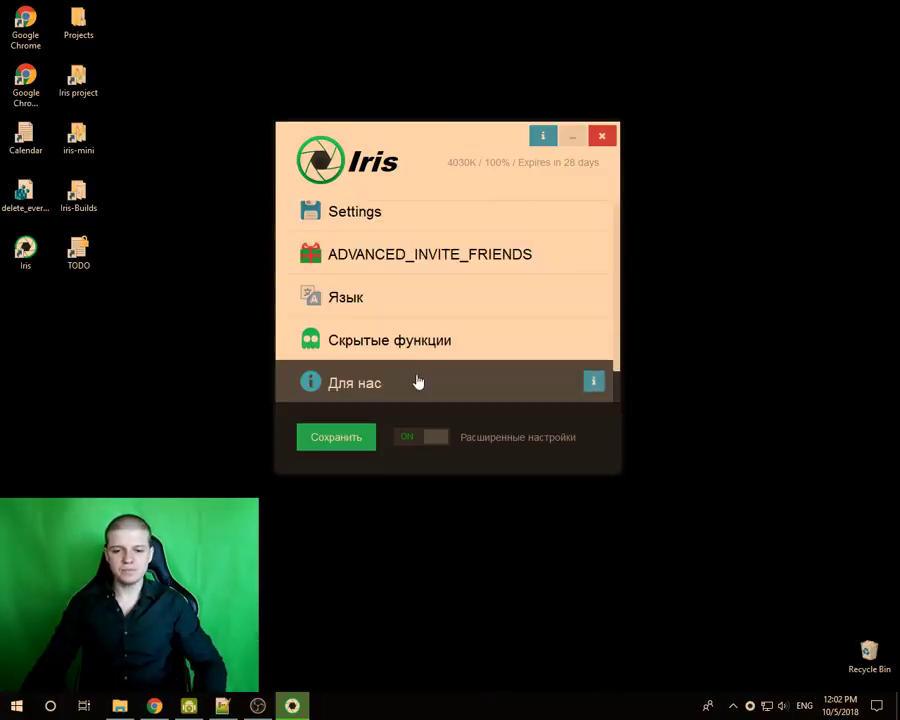
click(364, 300)
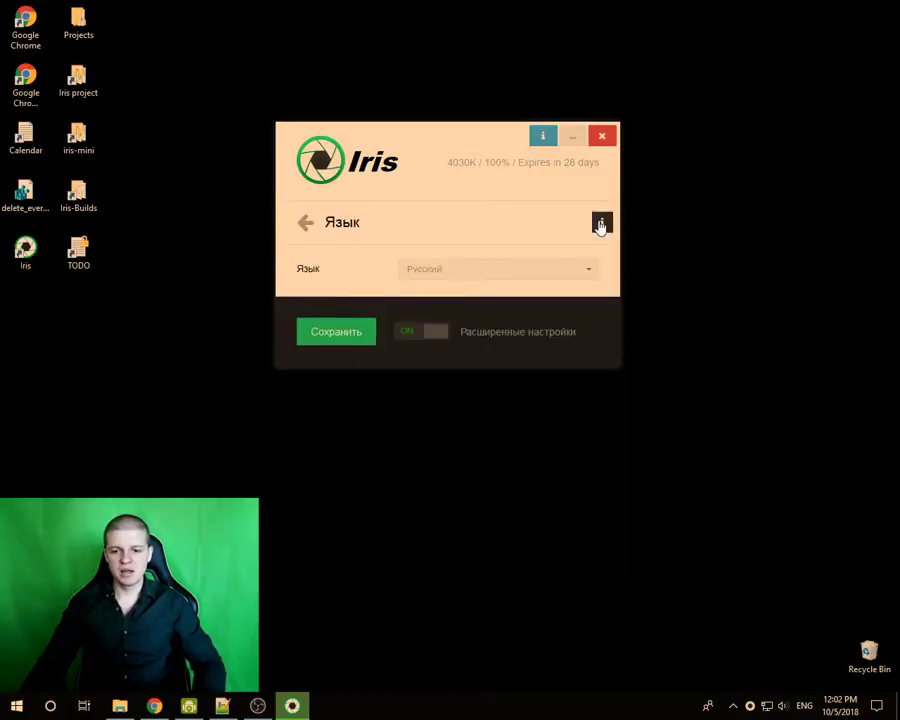
click(601, 225)
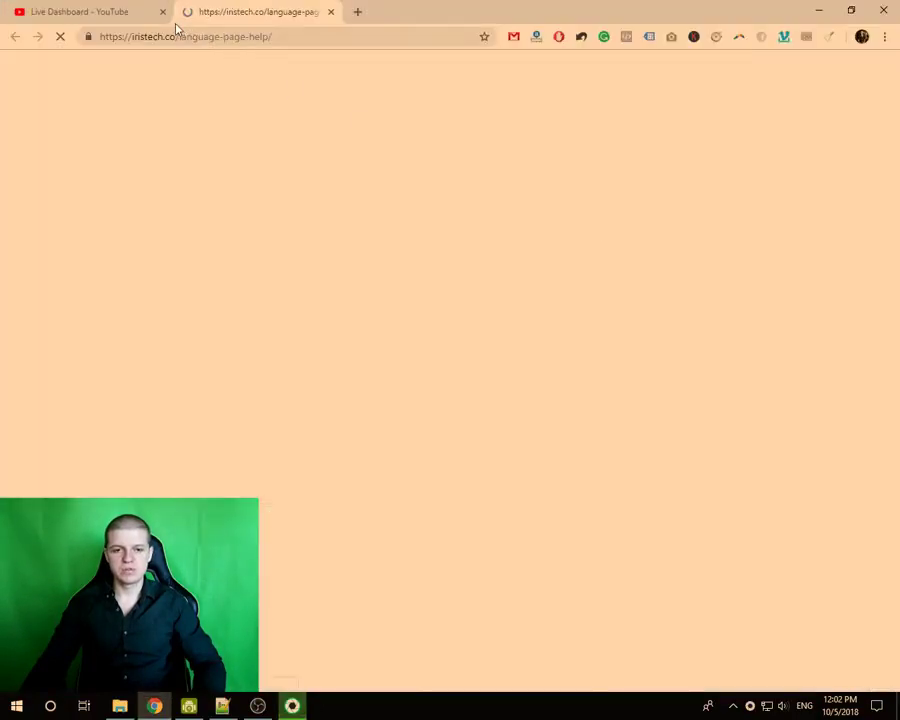
- Open How to Translate Iris in a new tab, read through it, then minimize Chrome
scroll(267, 318, down, 10)
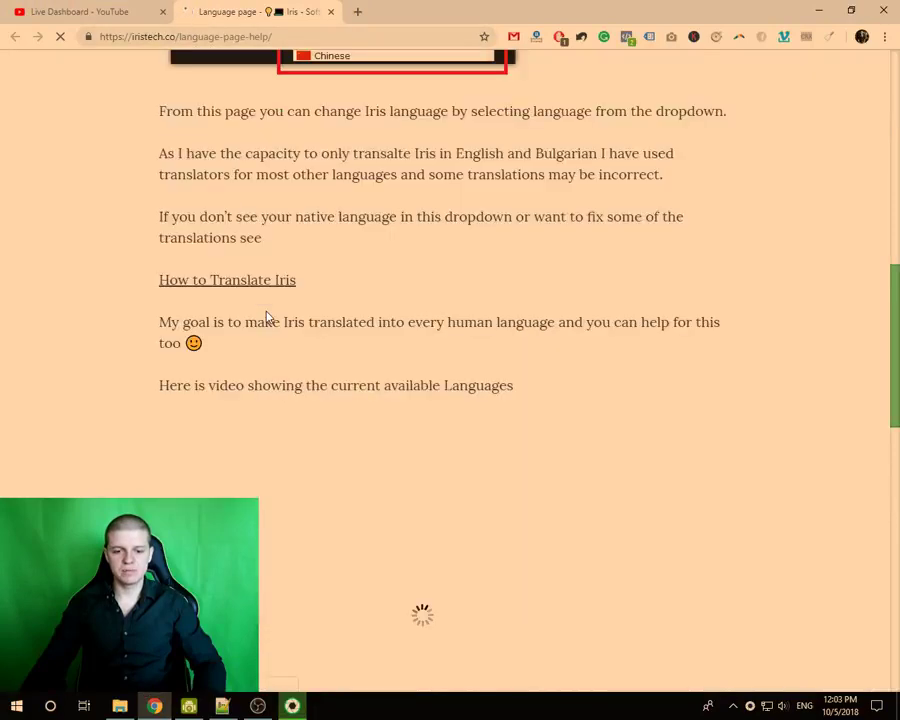
middle_click(217, 283)
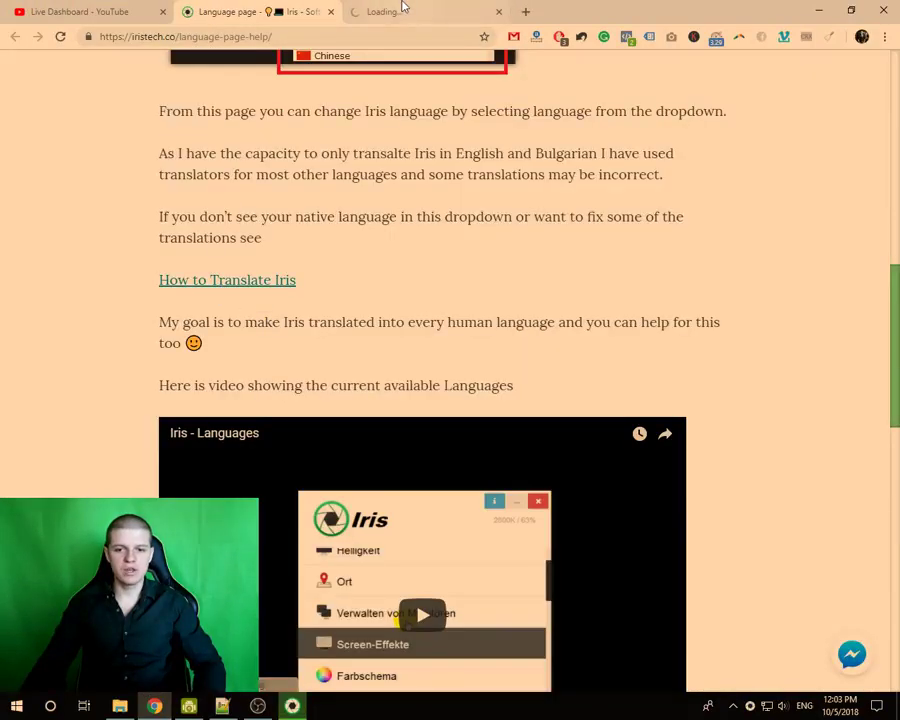
click(410, 11)
scroll(310, 287, down, 5)
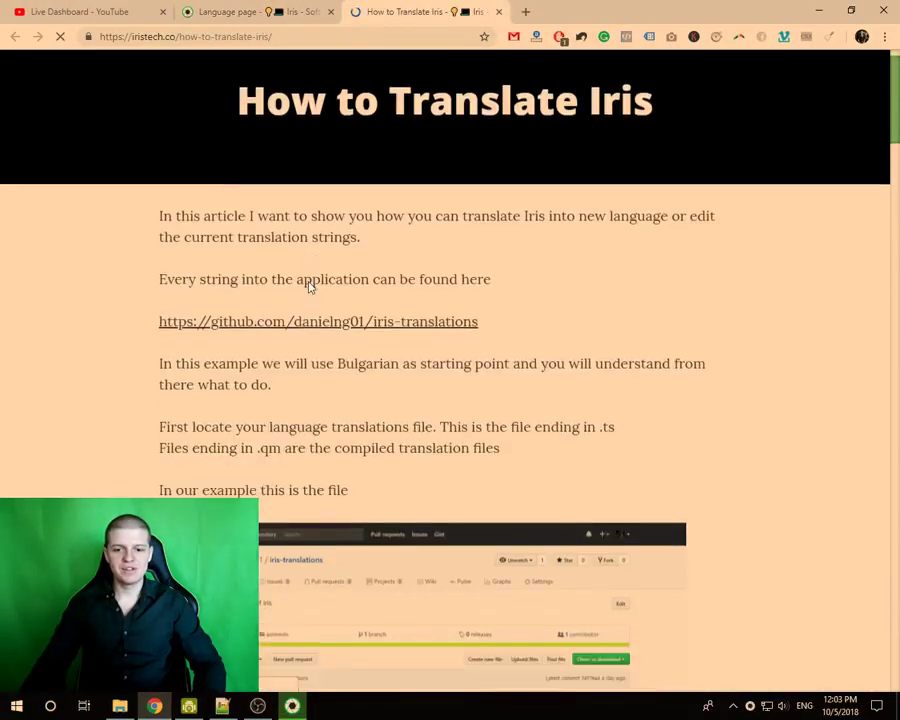
scroll(310, 287, down, 5)
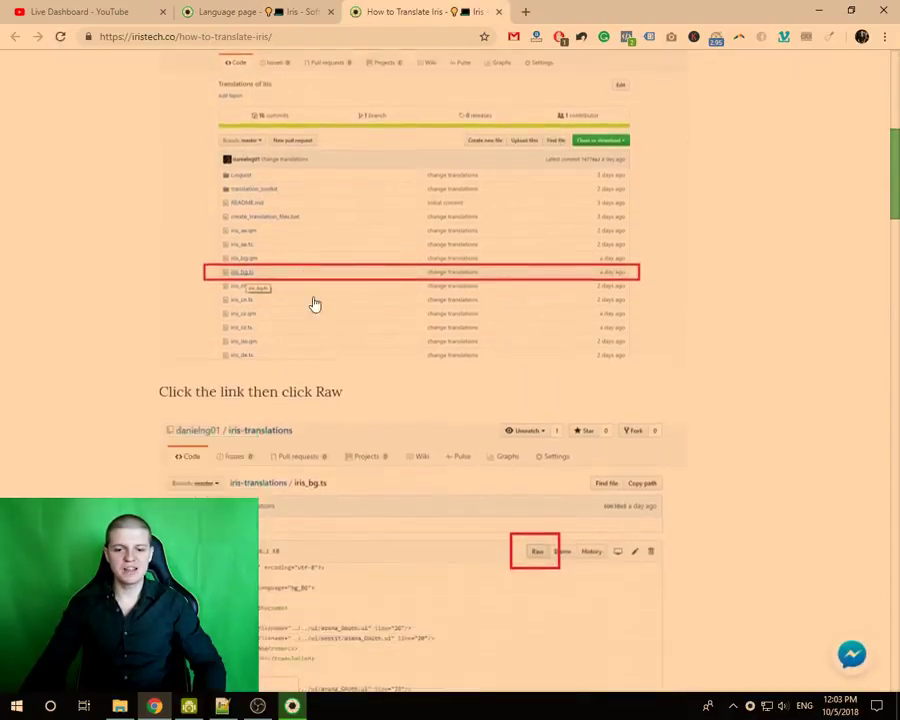
scroll(344, 280, down, 10)
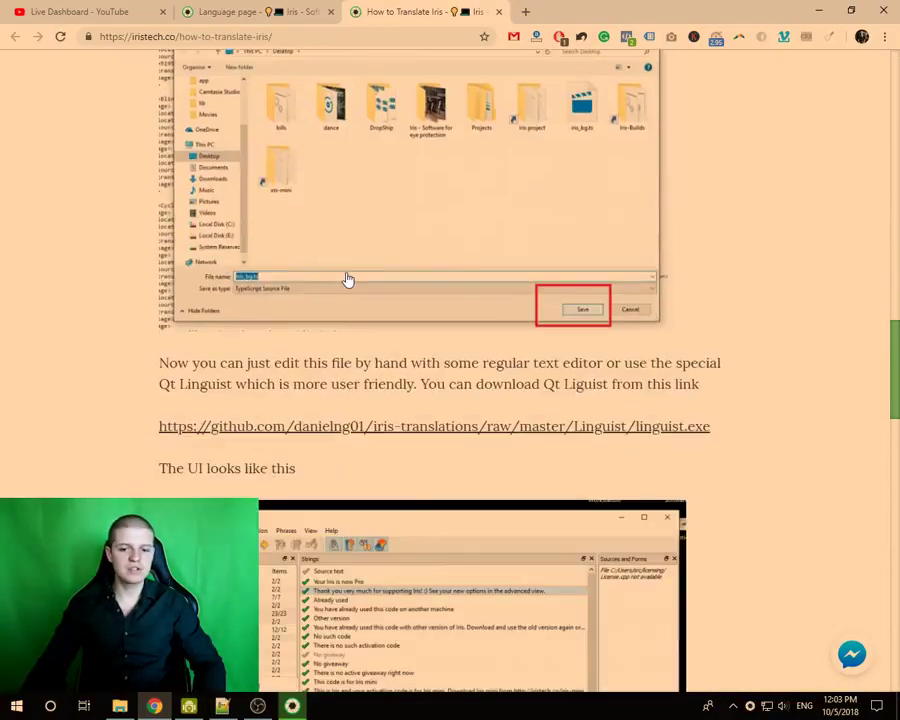
scroll(346, 278, down, 4)
scroll(346, 278, up, 4)
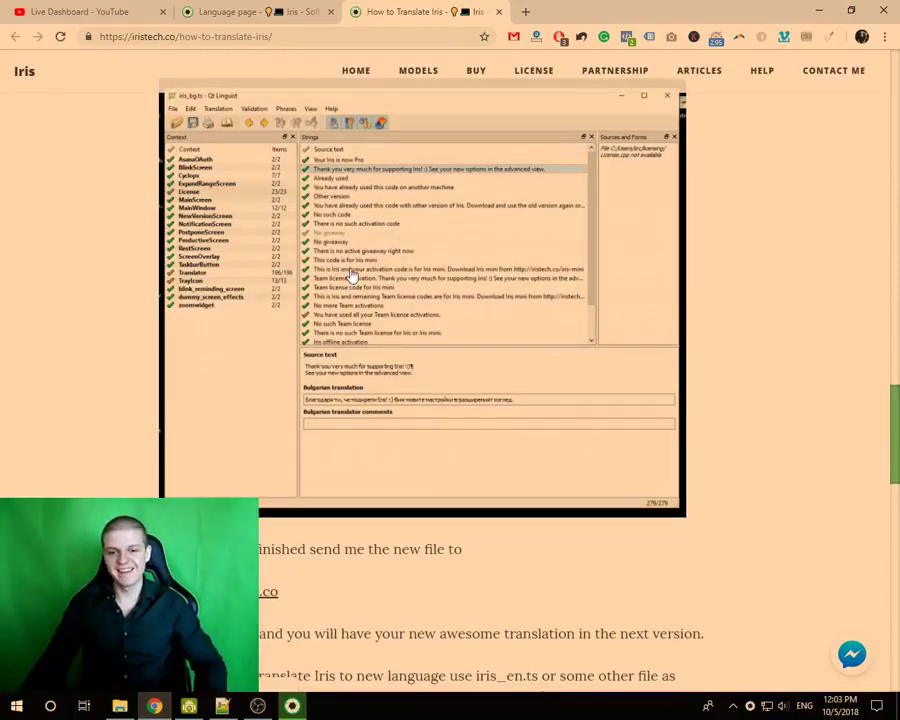
scroll(357, 281, down, 6)
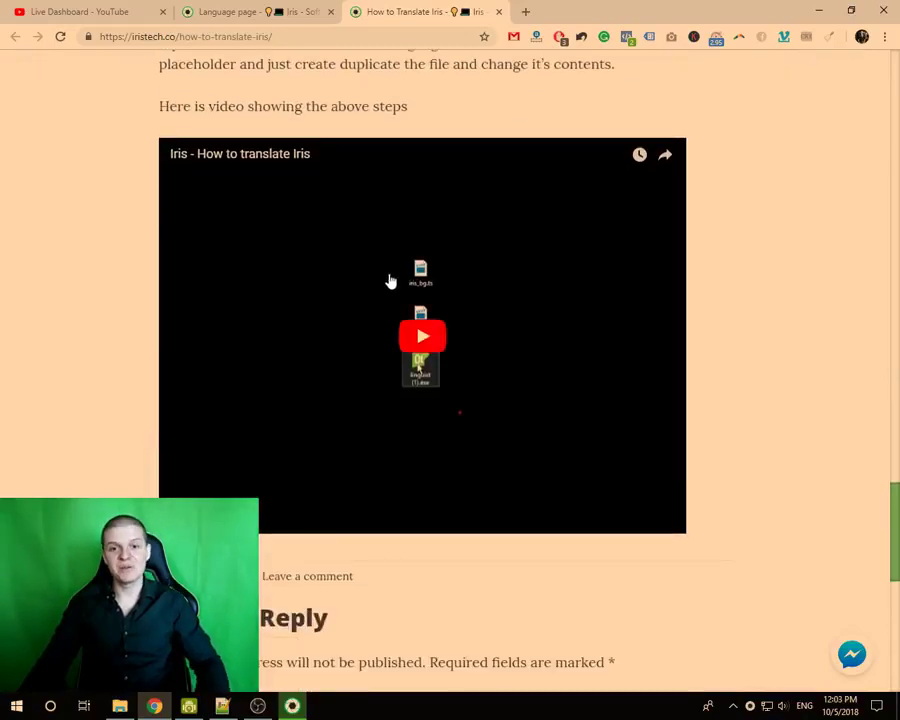
scroll(374, 304, up, 6)
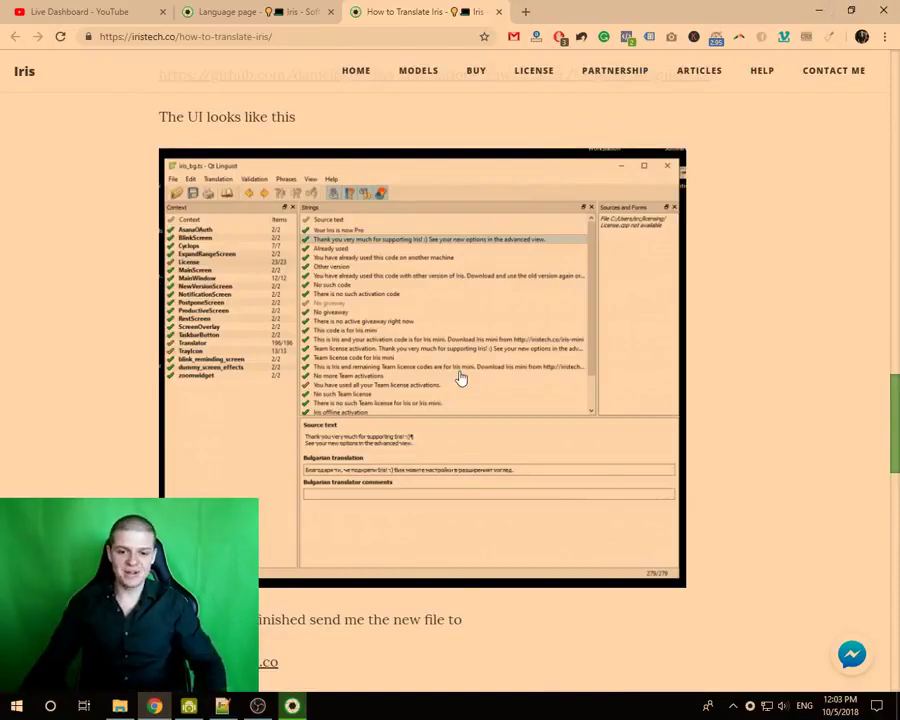
scroll(461, 350, down, 6)
scroll(300, 495, down, 5)
scroll(398, 206, up, 12)
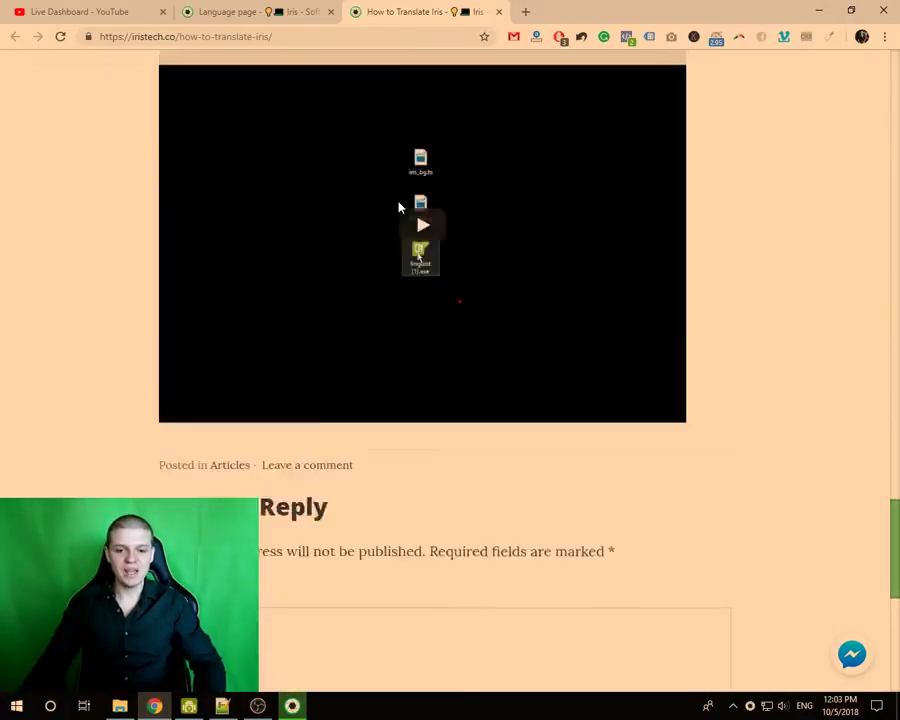
scroll(397, 211, up, 15)
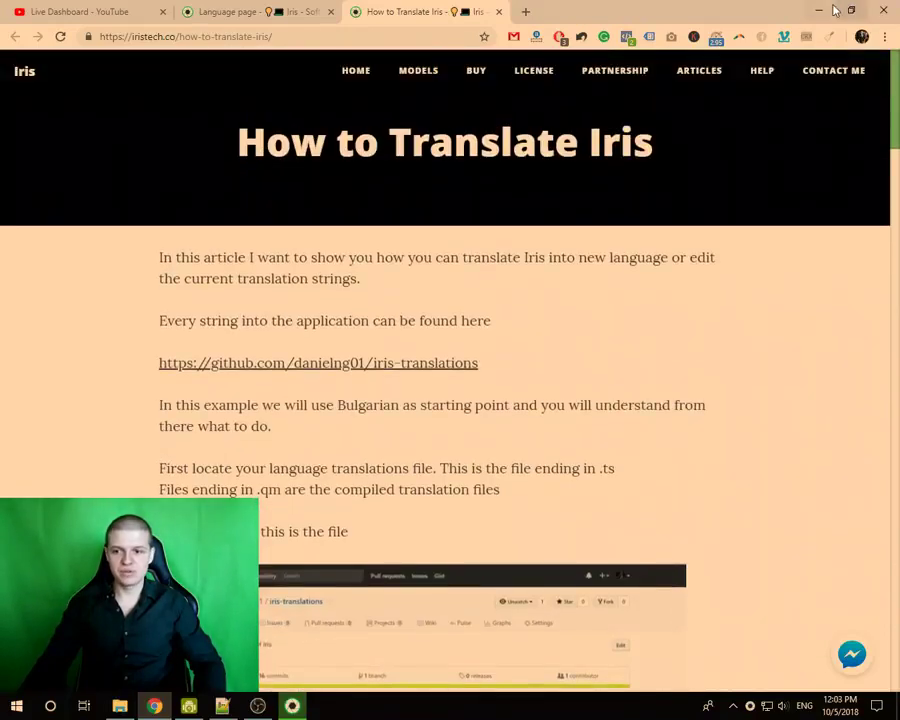
click(820, 10)
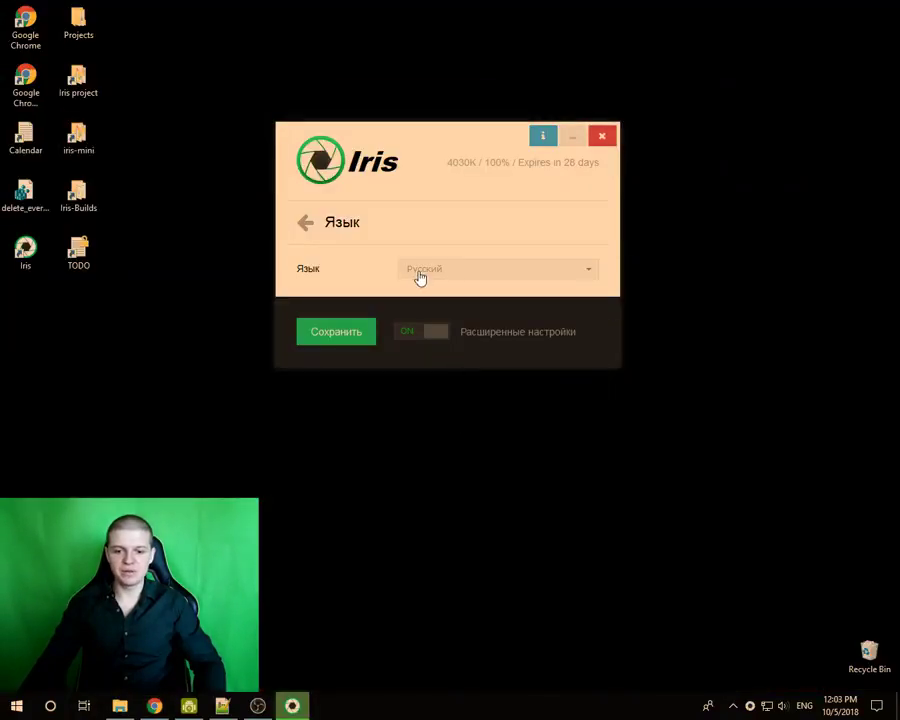
- Switch the interface from Russian to English and toggle advanced settings off and on
click(420, 280)
scroll(450, 330, down, 3)
scroll(452, 330, down, 2)
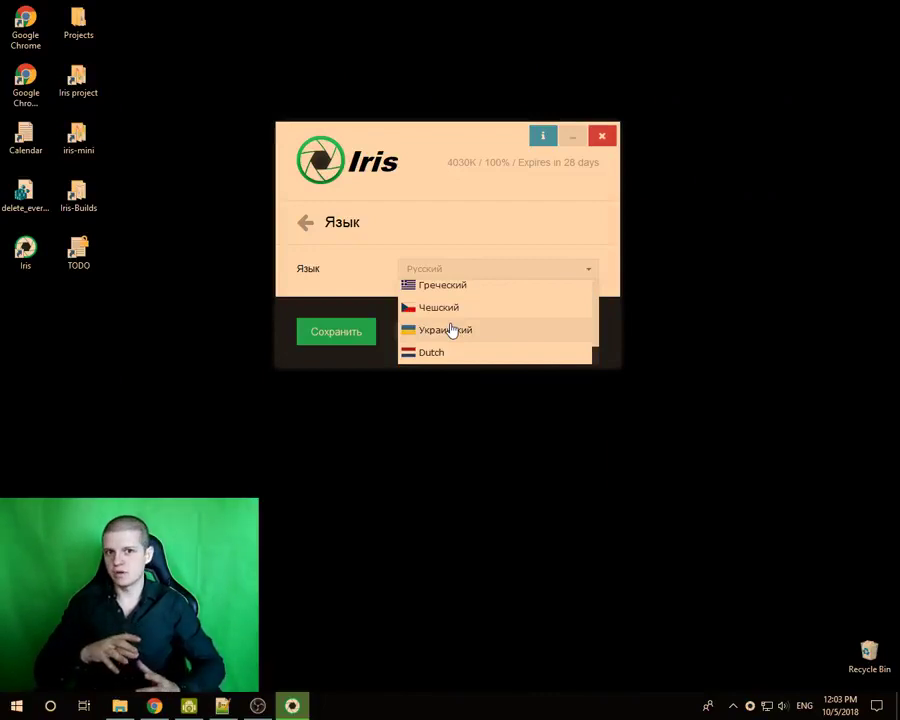
scroll(452, 330, up, 6)
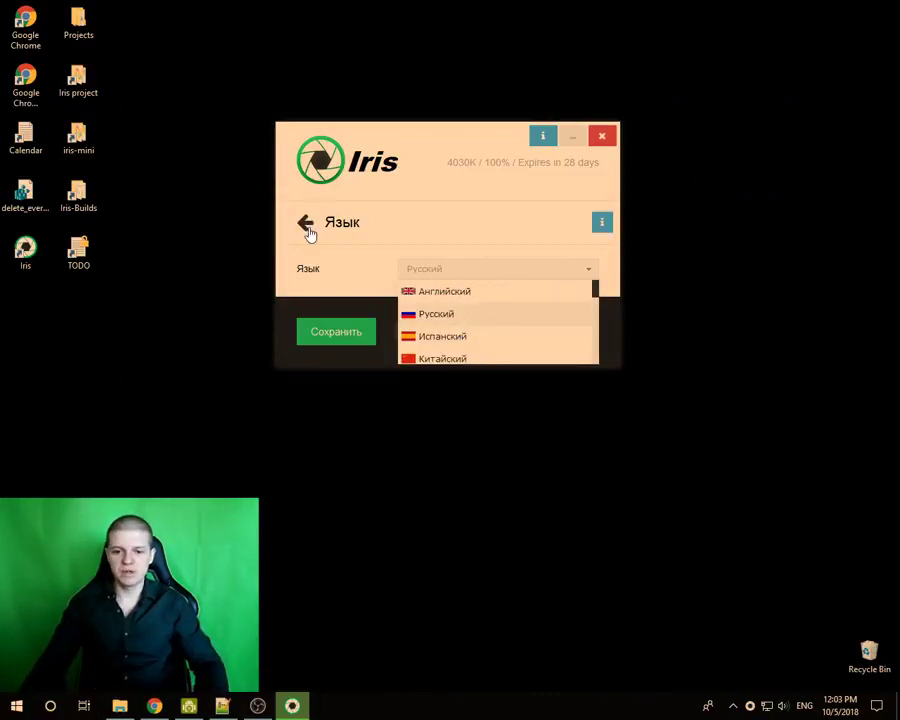
click(418, 292)
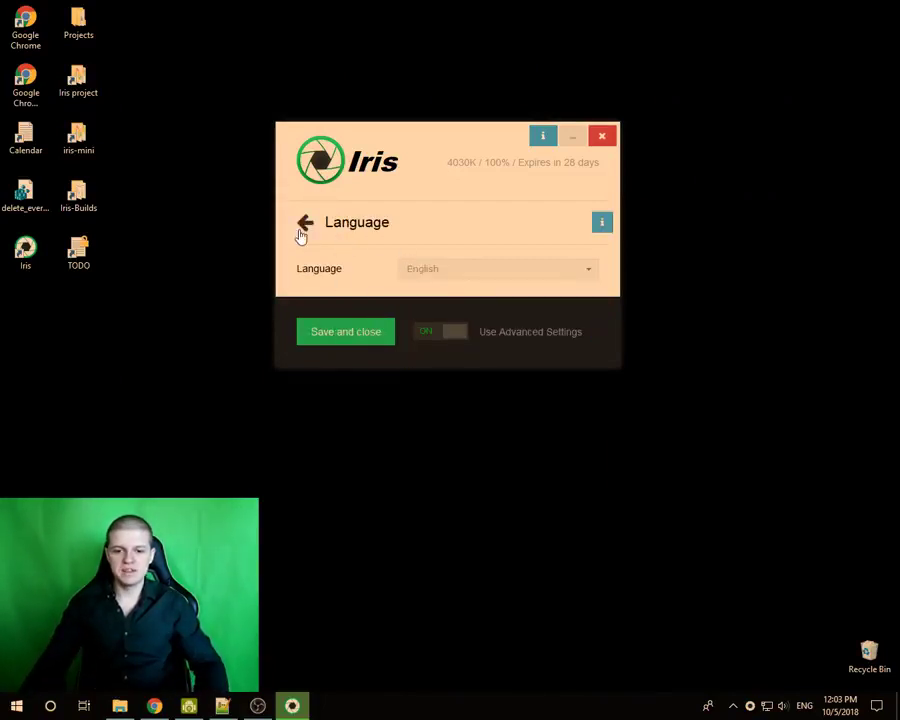
click(301, 236)
click(458, 436)
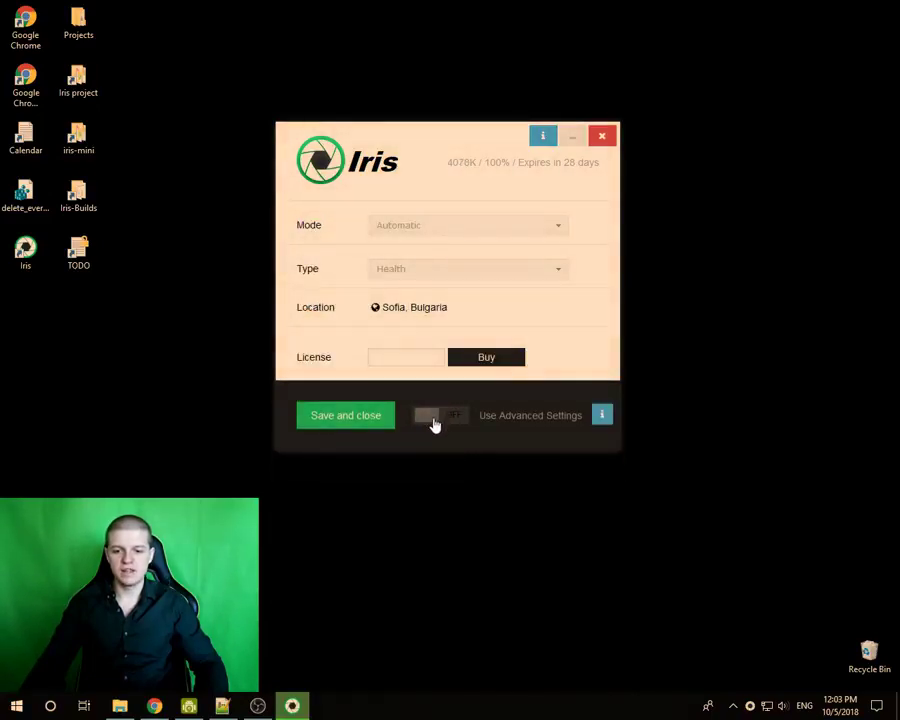
click(435, 425)
scroll(338, 290, up, 3)
scroll(340, 288, down, 3)
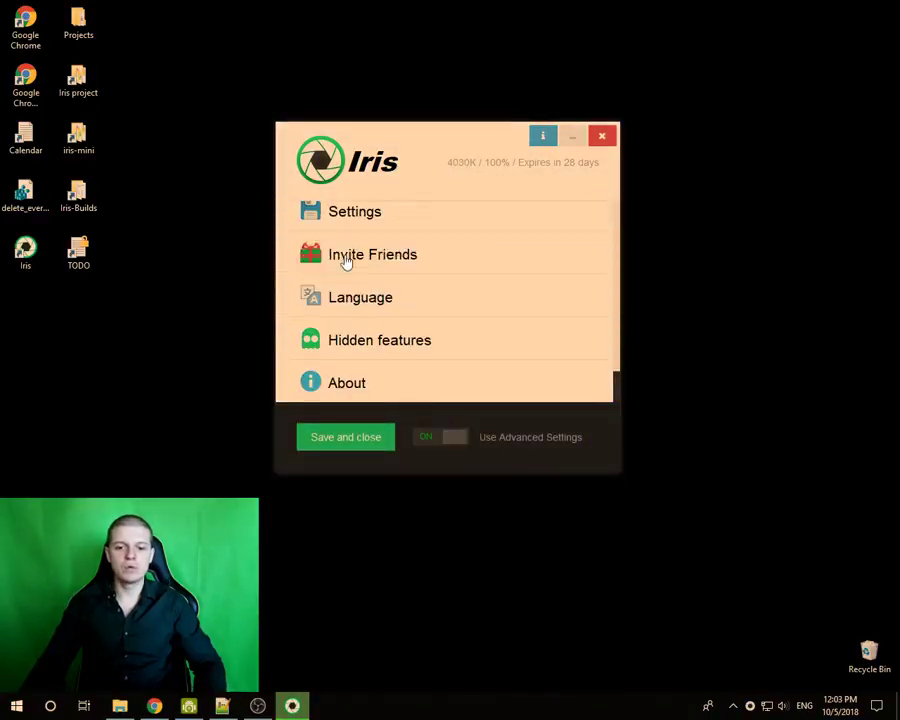
- Switch the interface language to Indian (Hindi)
click(381, 307)
click(424, 270)
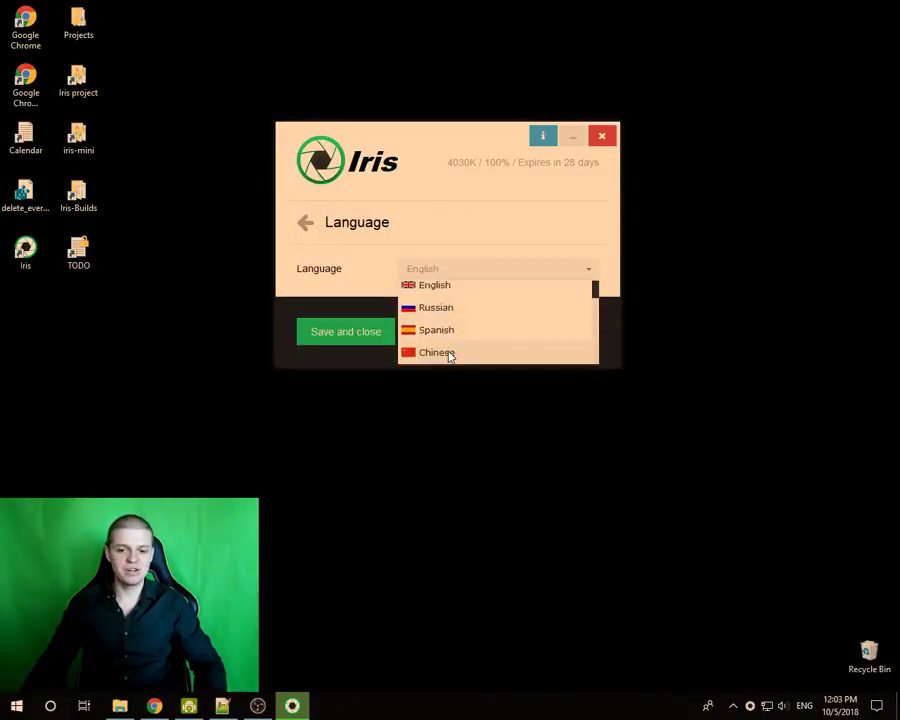
scroll(450, 340, down, 2)
scroll(444, 331, up, 2)
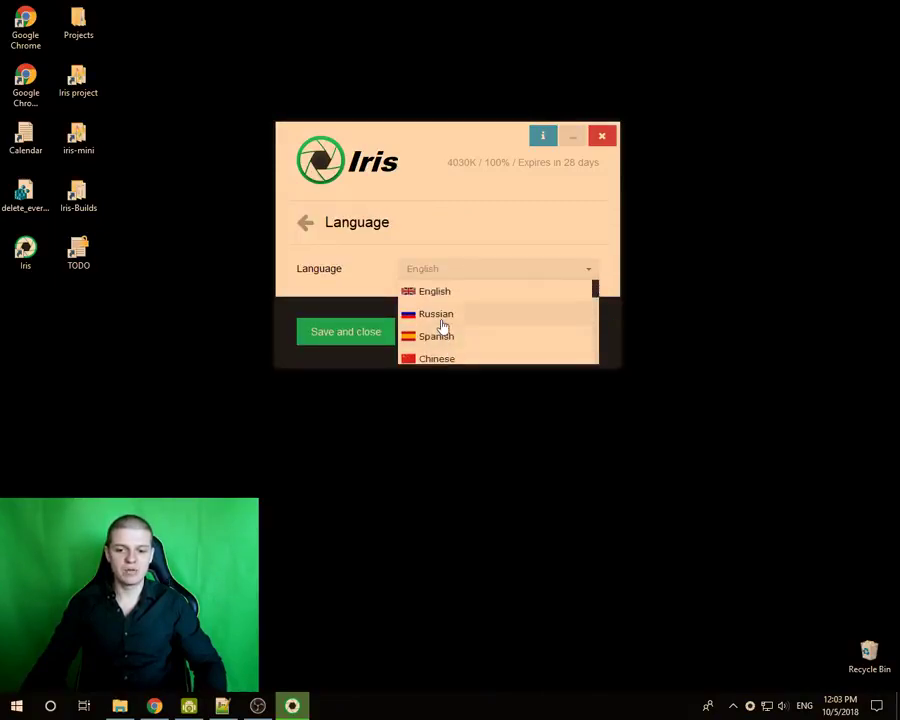
scroll(443, 318, down, 1)
click(440, 334)
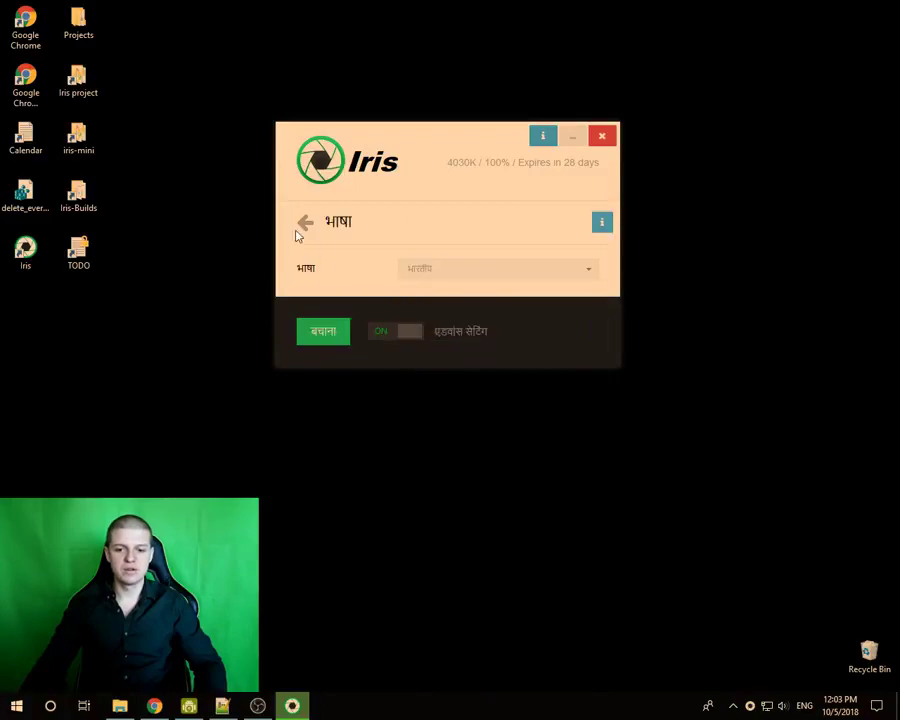
- Reopen the Language page and set the interface back to English
click(306, 224)
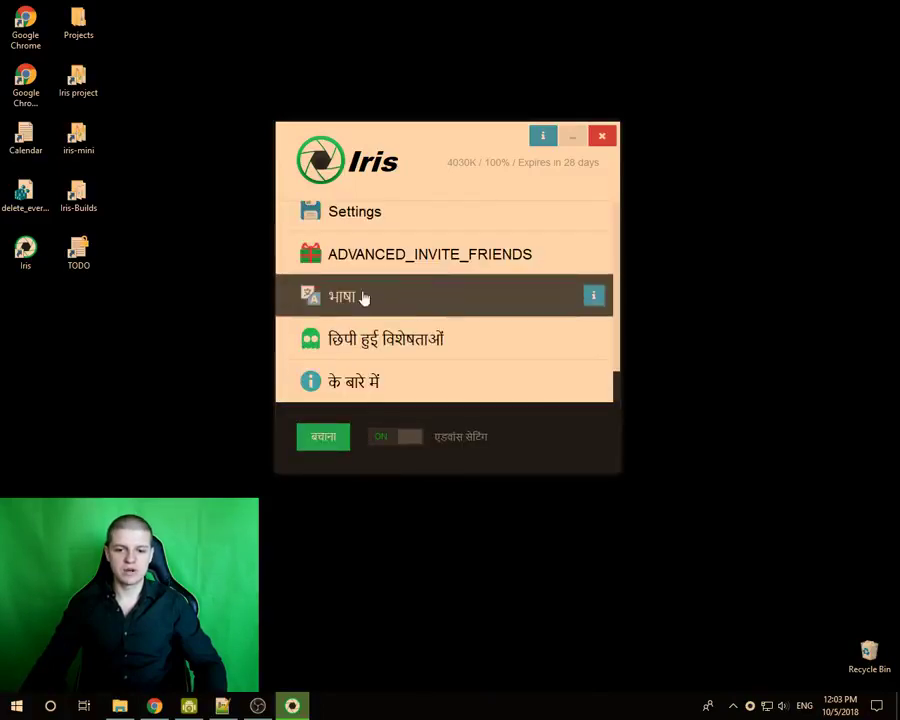
click(364, 298)
click(424, 268)
scroll(432, 338, down, 6)
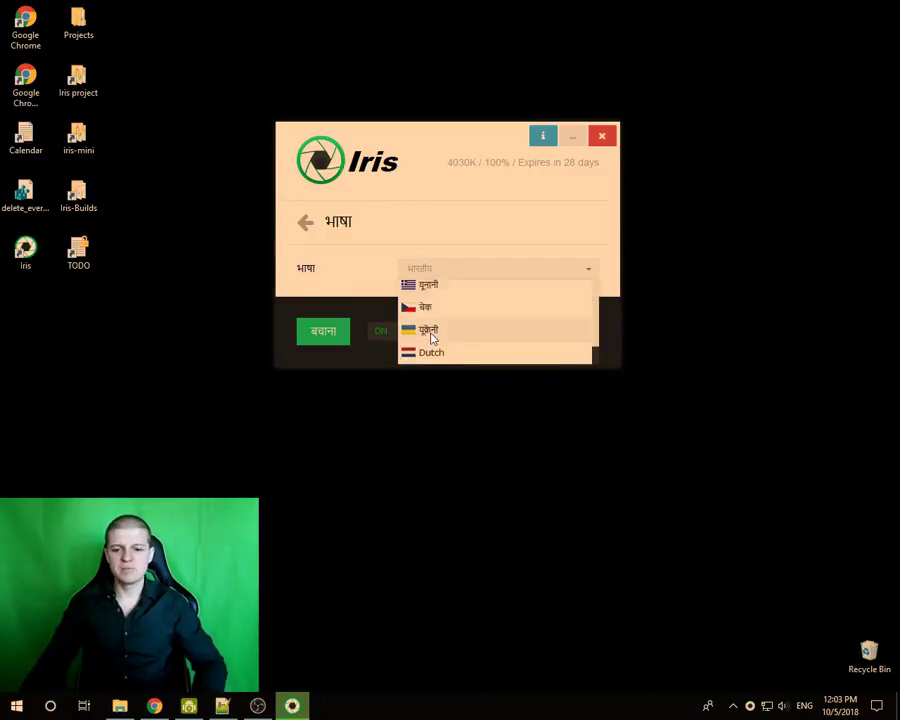
scroll(432, 338, up, 6)
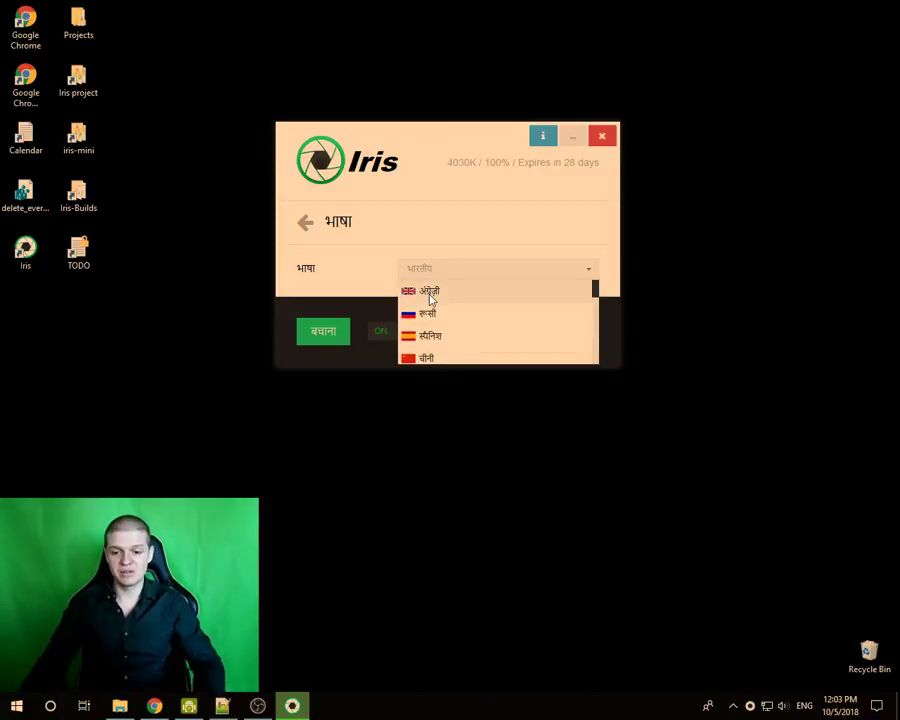
click(432, 292)
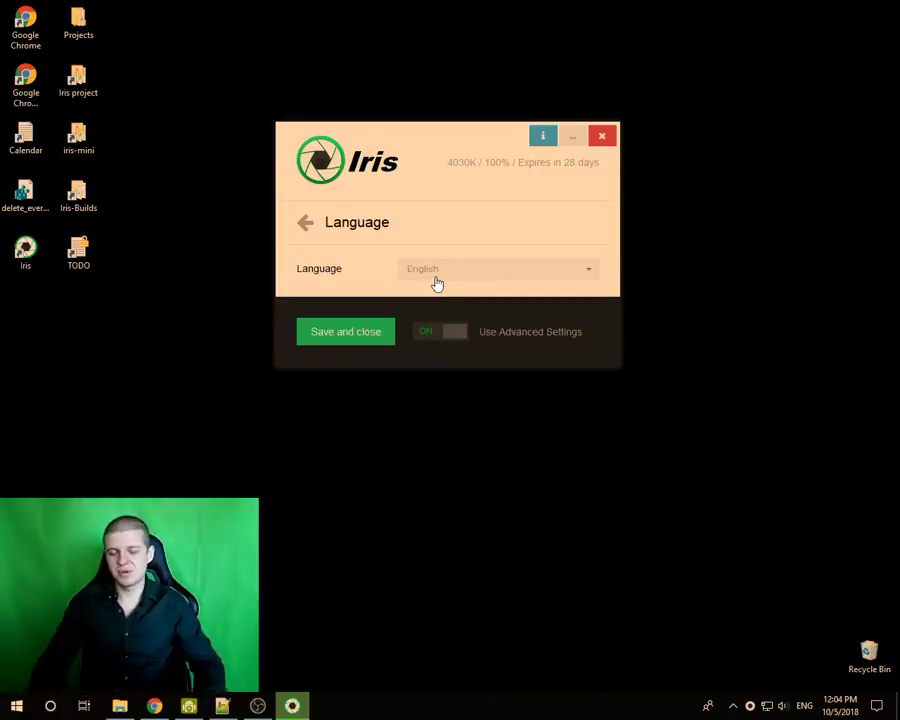
- Keep English, toggle advanced settings off and on, and reopen the language list
click(437, 283)
scroll(452, 315, down, 2)
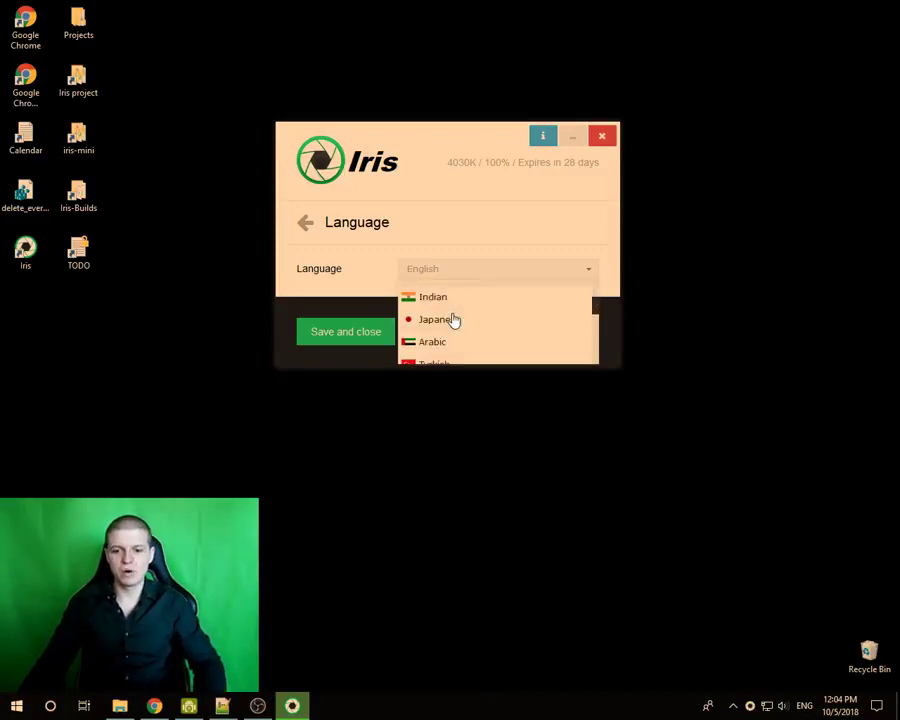
scroll(450, 317, down, 4)
click(428, 232)
click(452, 432)
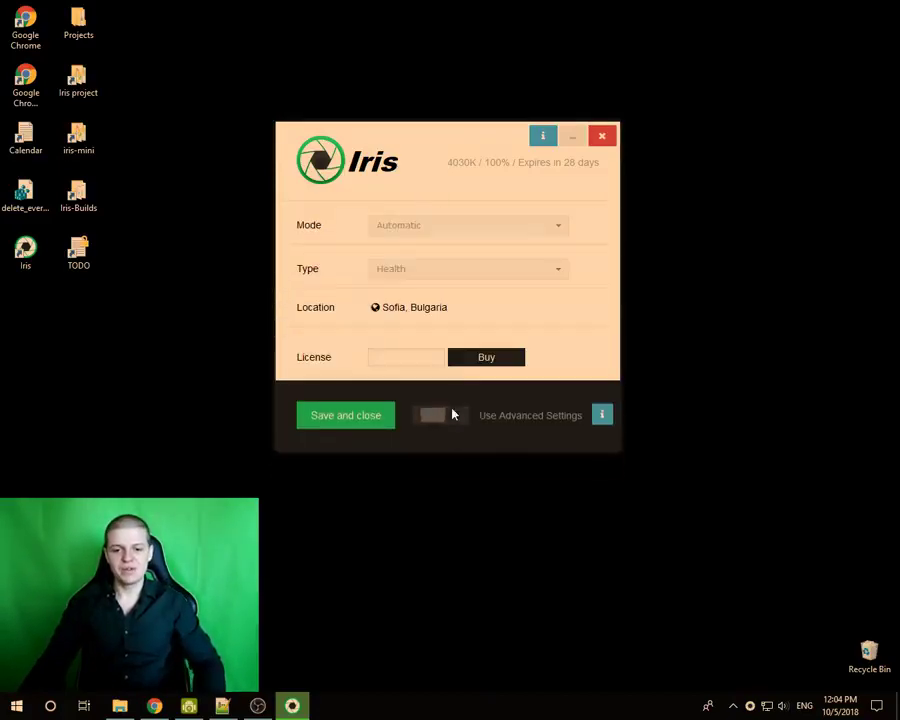
click(427, 417)
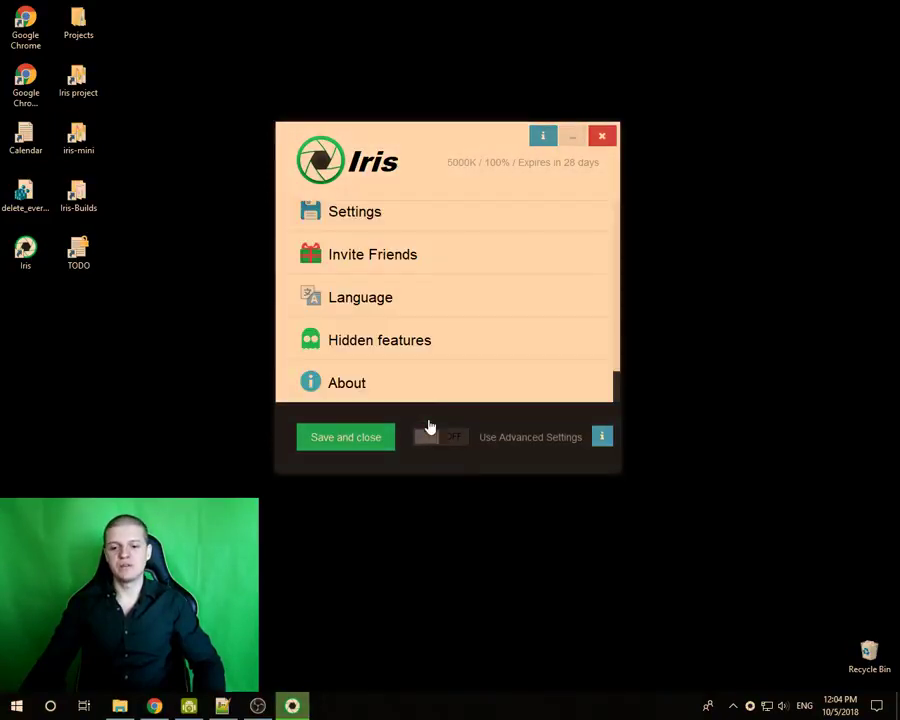
click(358, 297)
click(450, 270)
scroll(459, 345, down, 2)
- Scroll the Iris feature list back to the top
scroll(455, 333, up, 2)
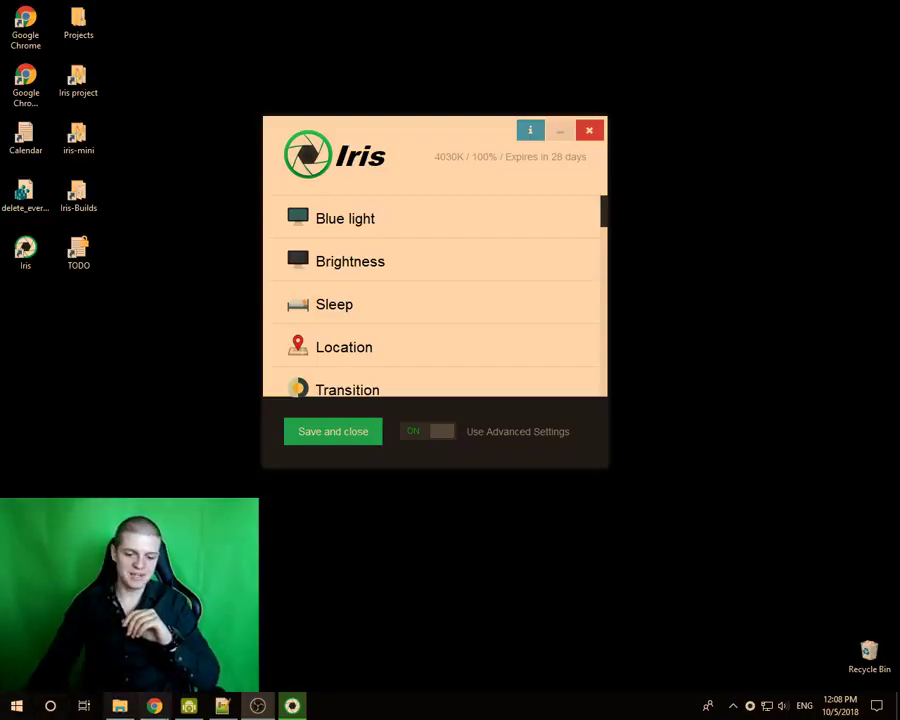
- From the iristech.co footer, open Iris's Facebook page in a new tab and show its reviews
key(alt+Tab)
click(237, 11)
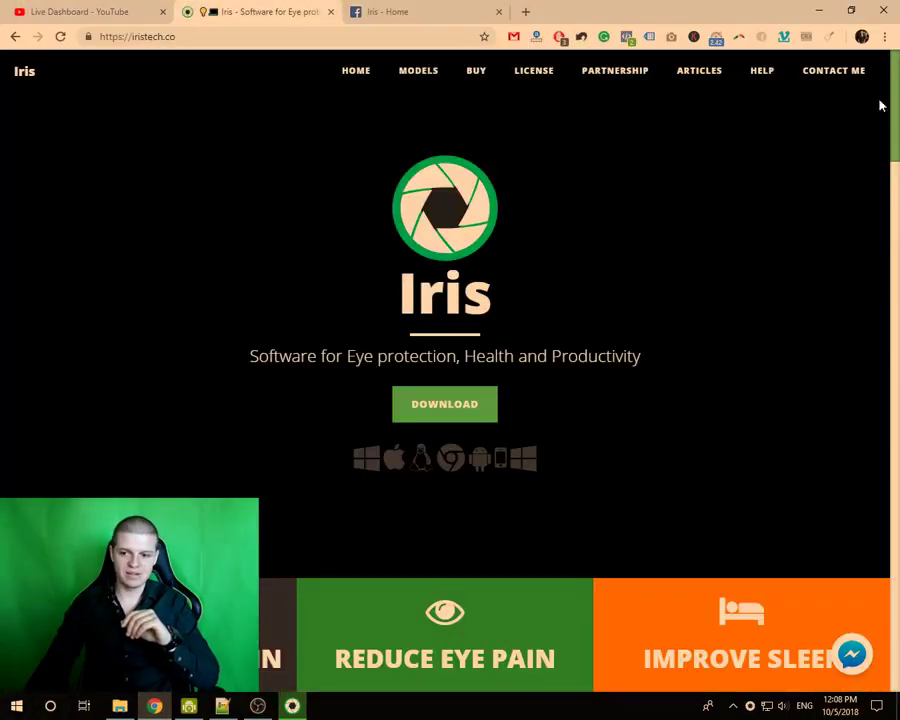
scroll(856, 539, down, 20)
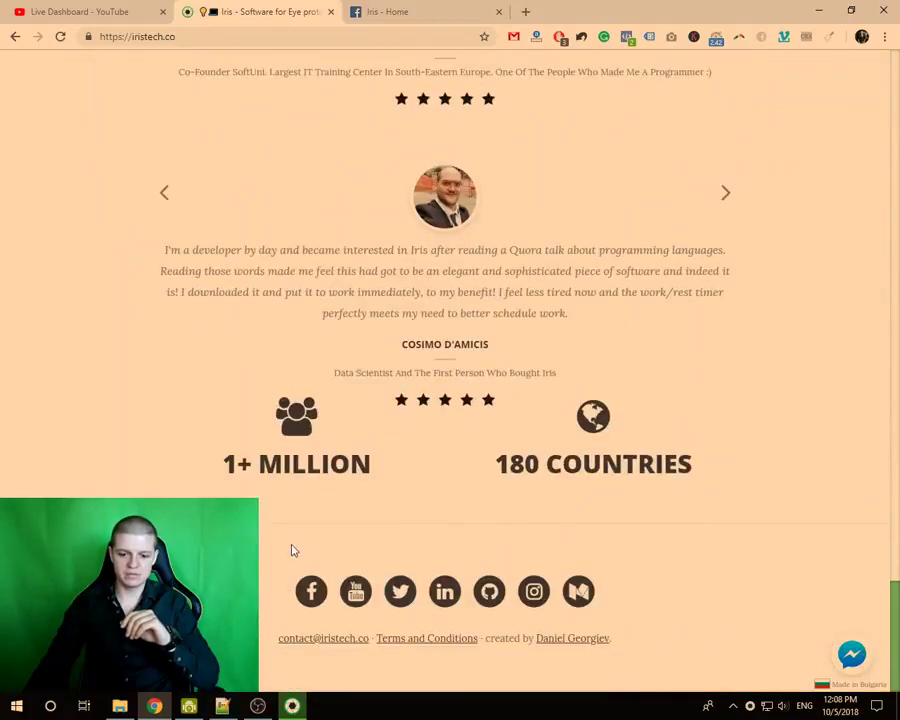
right_click(309, 589)
click(350, 436)
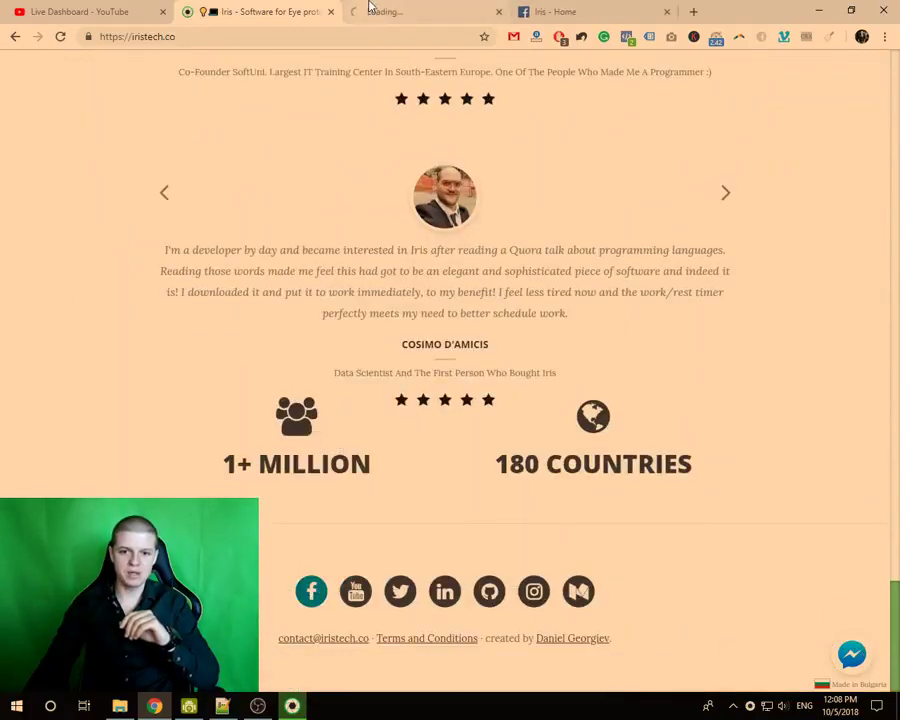
click(369, 7)
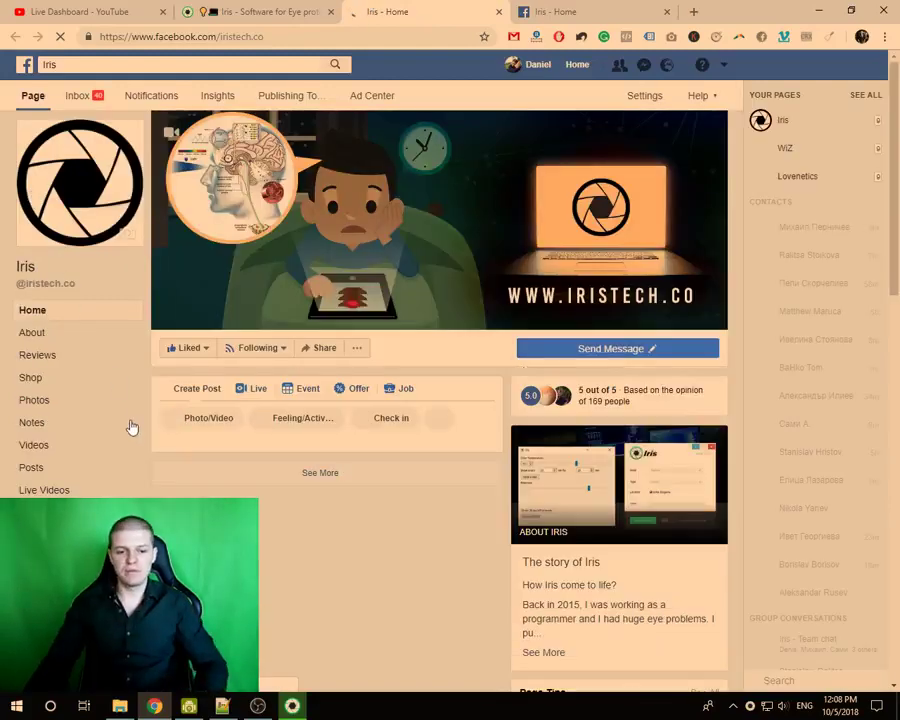
click(24, 362)
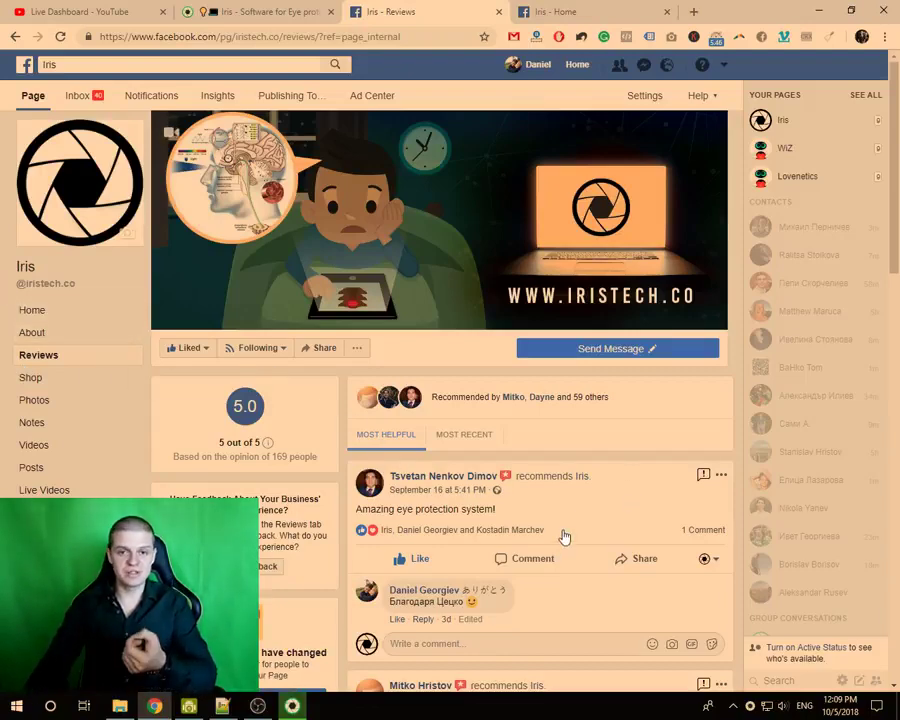
scroll(559, 546, down, 2)
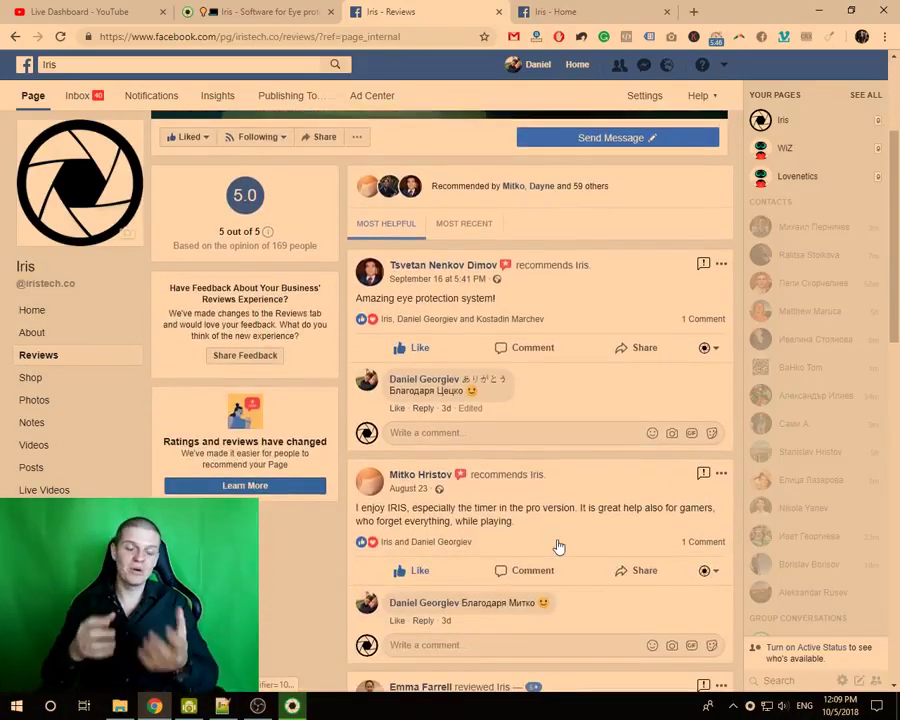